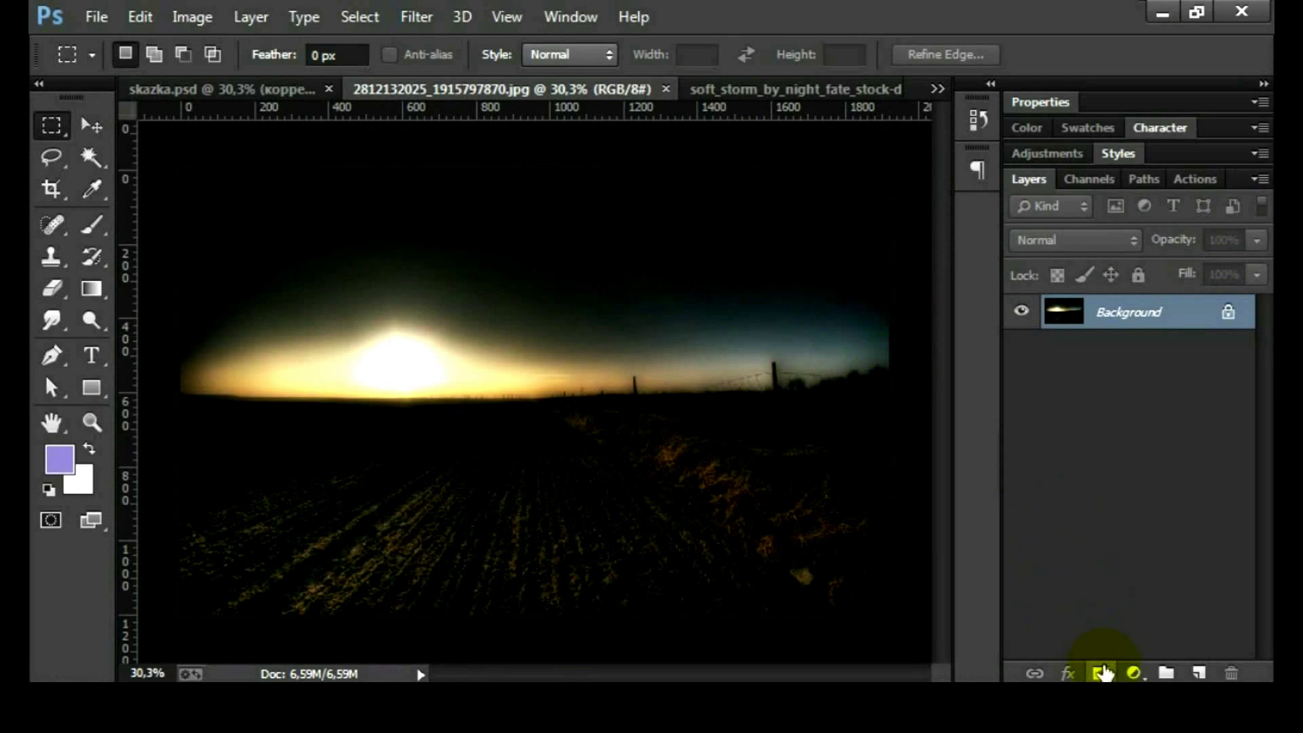
- Mask the field photo's sky with vertical gradients fading above the horizon, then switch to soft_storm
click(1100, 672)
key(g)
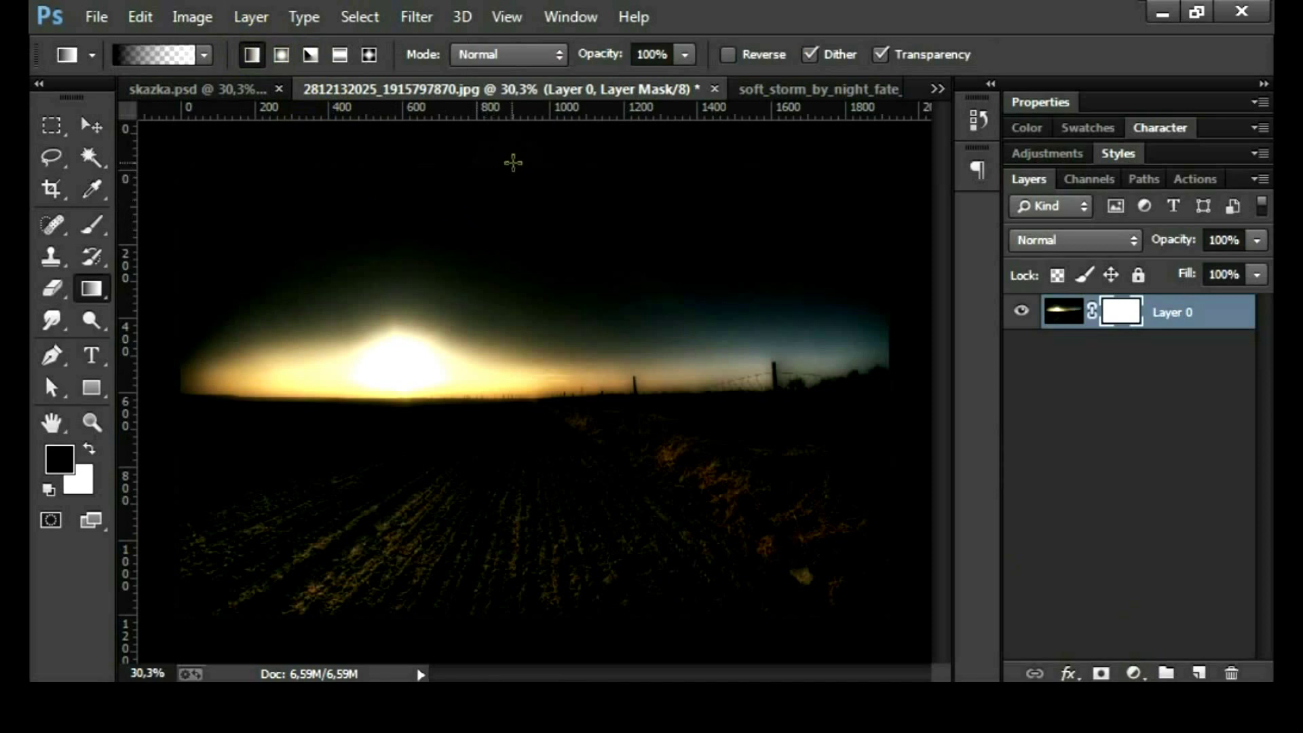
drag(514, 162, 511, 401)
drag(518, 231, 522, 379)
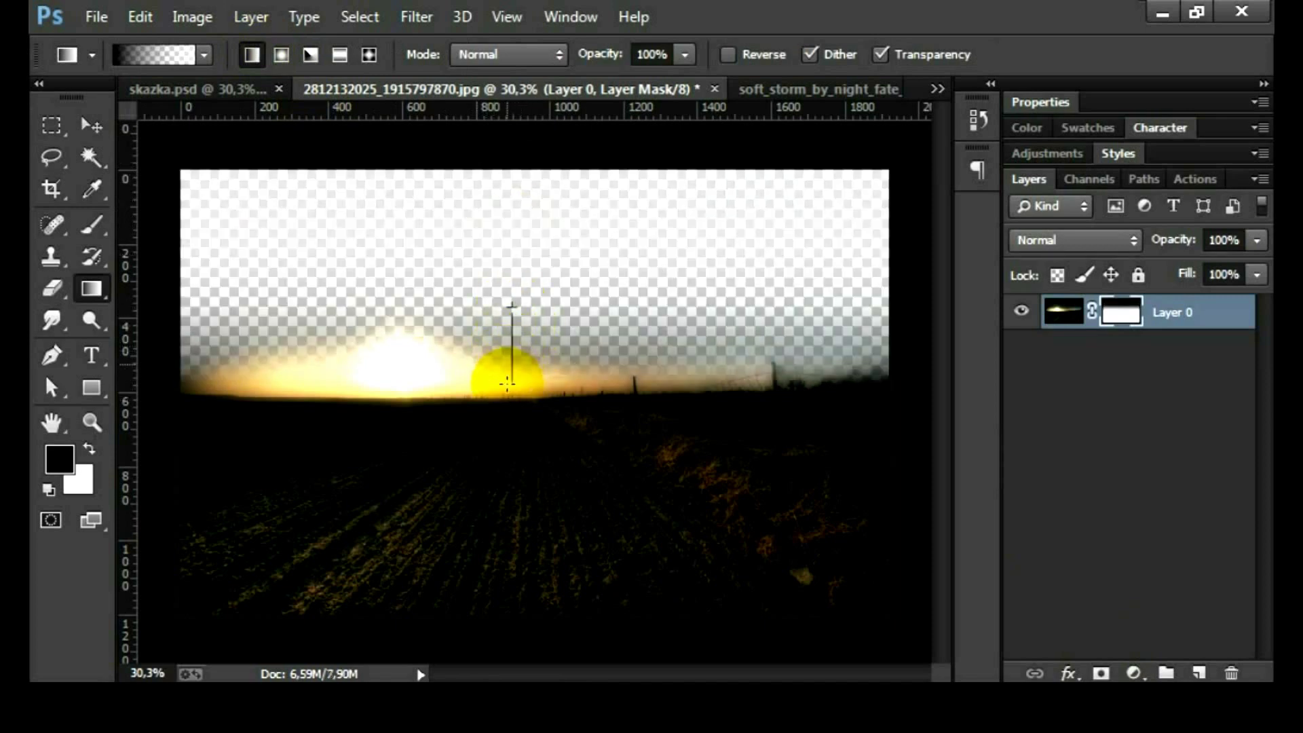
drag(515, 324, 502, 378)
drag(497, 311, 496, 396)
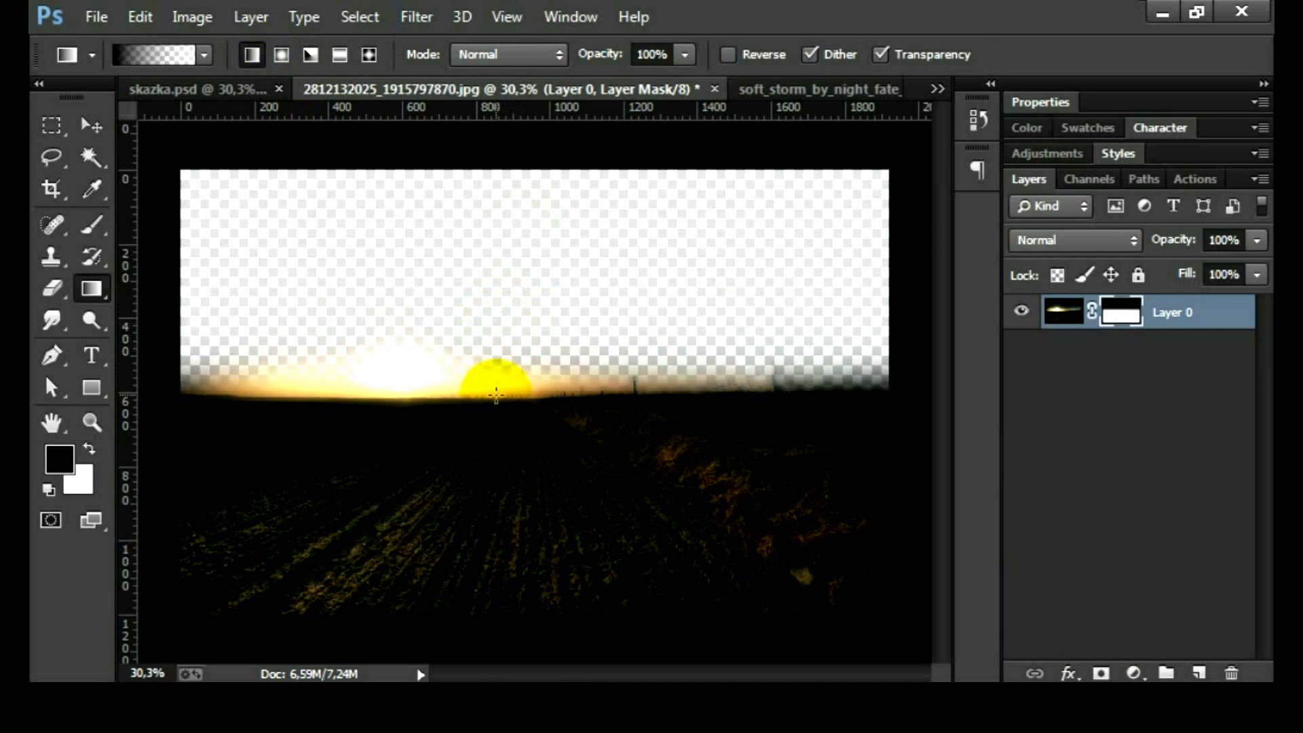
drag(477, 353, 478, 397)
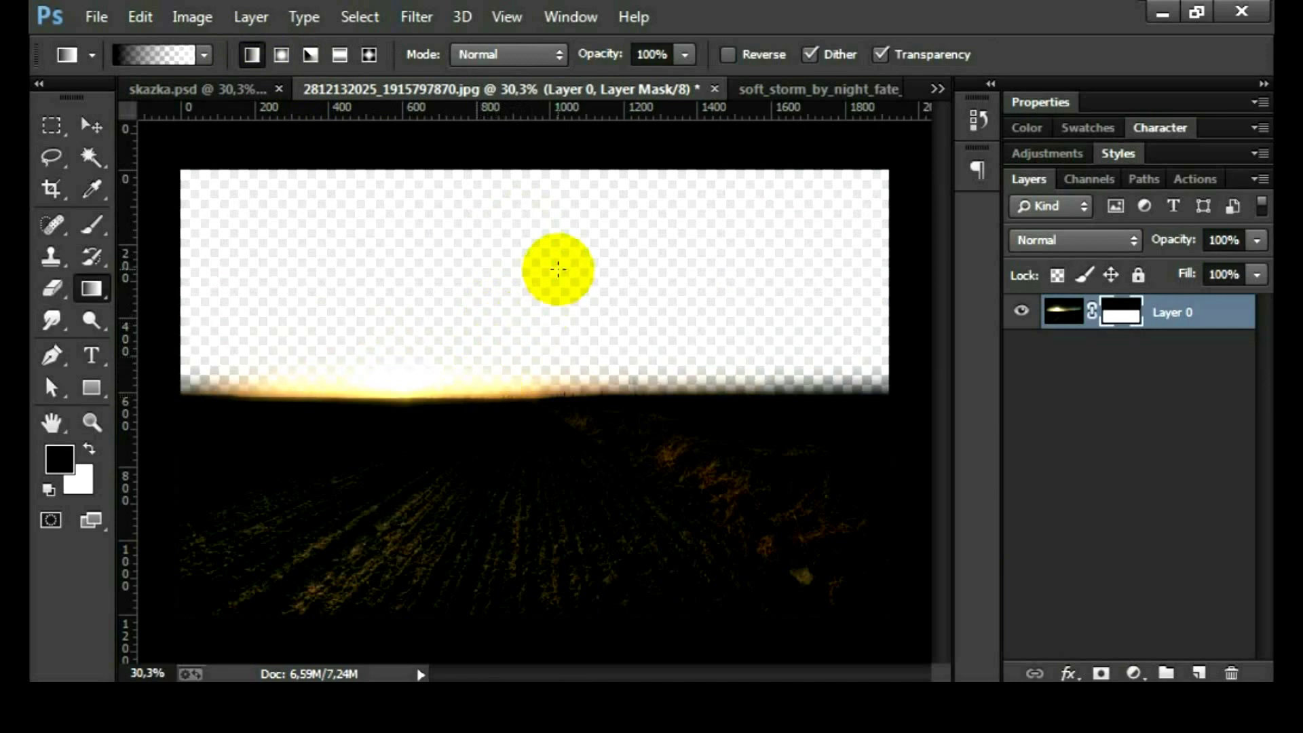
click(799, 87)
- Copy the whole cloud photo into the composite and place it below the field layer
key(ctrl+a)
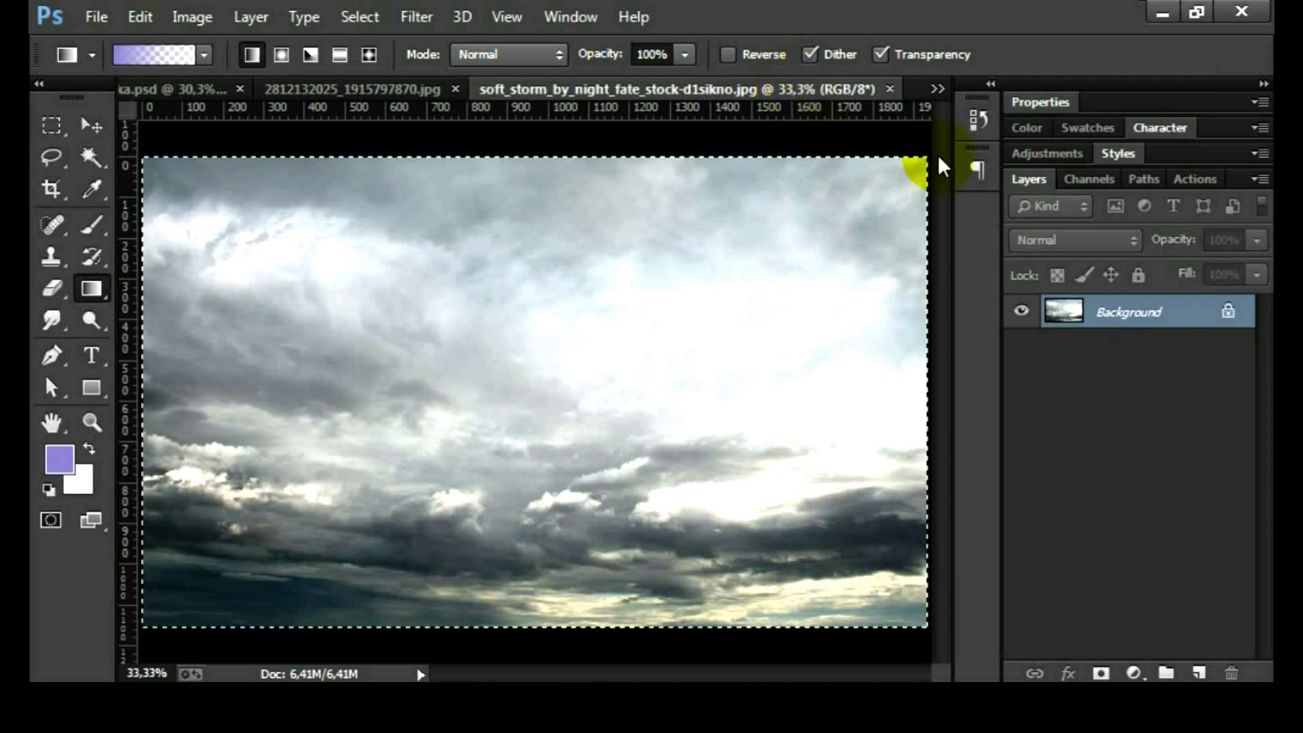
key(ctrl+c)
key(ctrl+w)
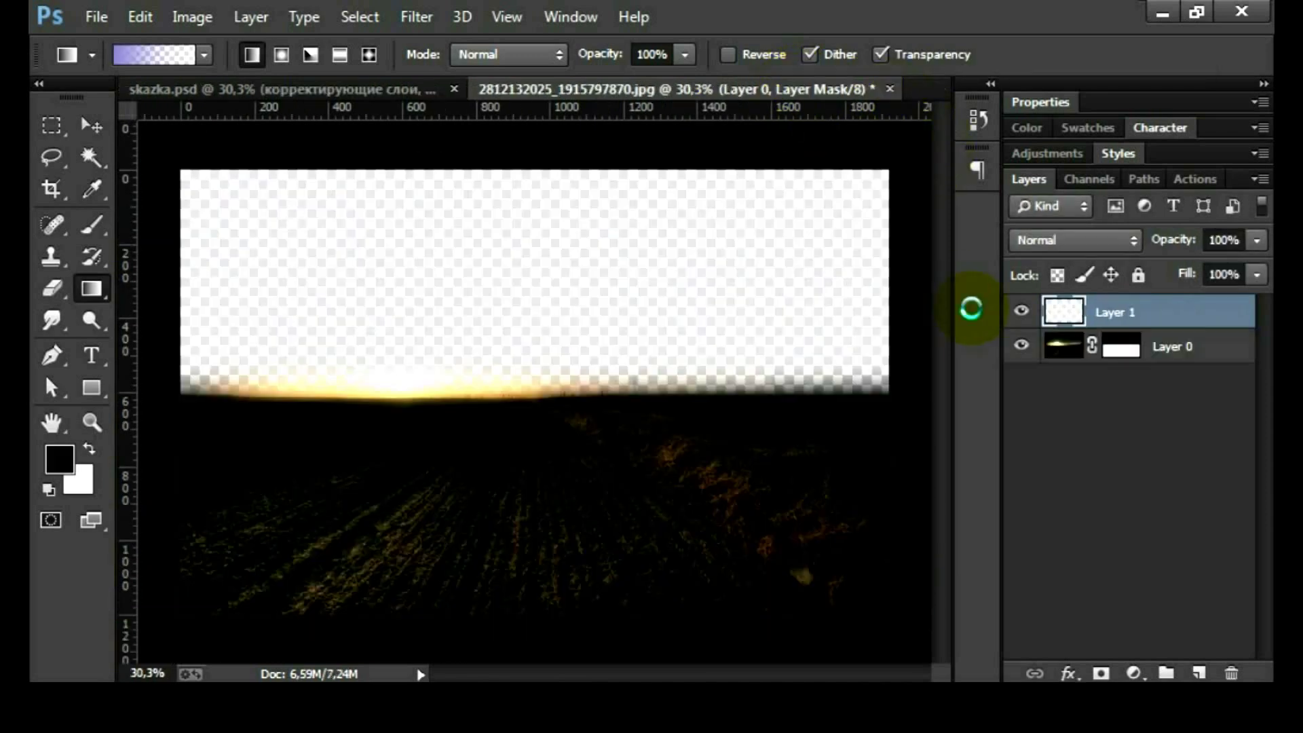
key(ctrl+v)
drag(1164, 325, 1164, 366)
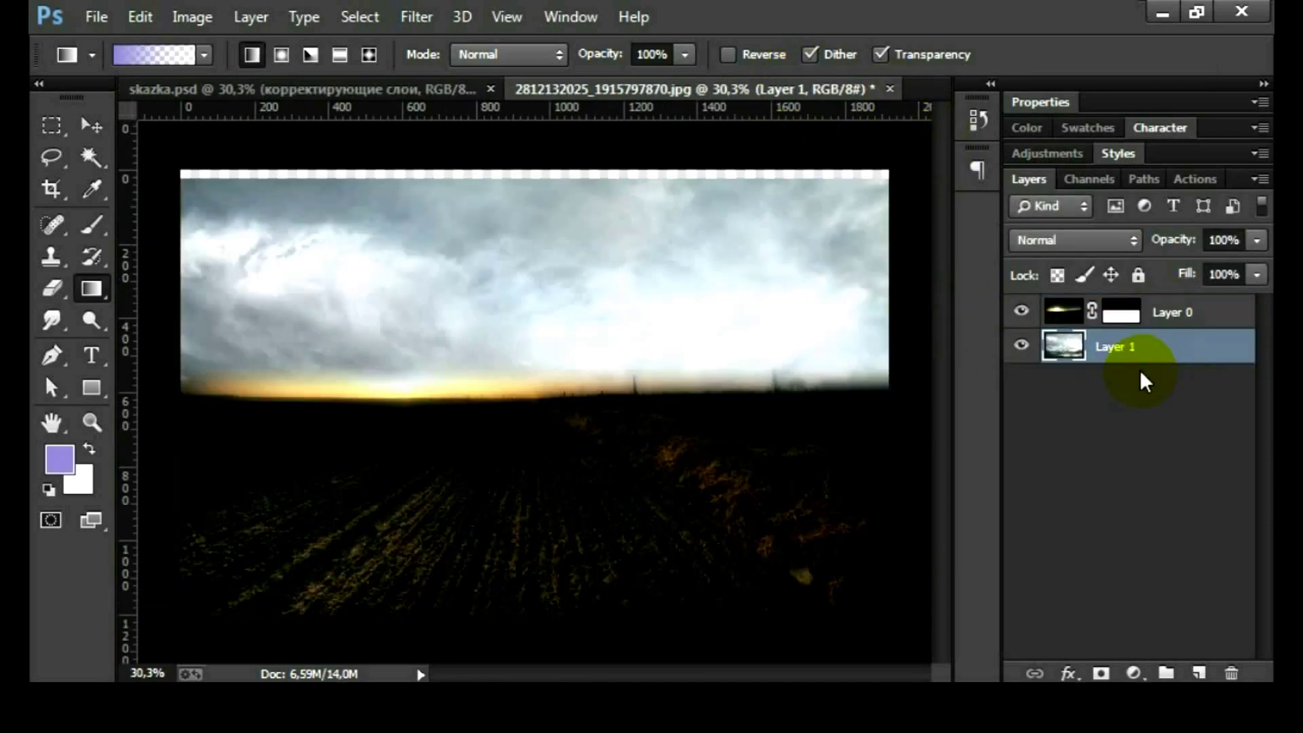
- Move the clouds higher above the horizon with Free Transform
click(92, 126)
drag(465, 317, 475, 302)
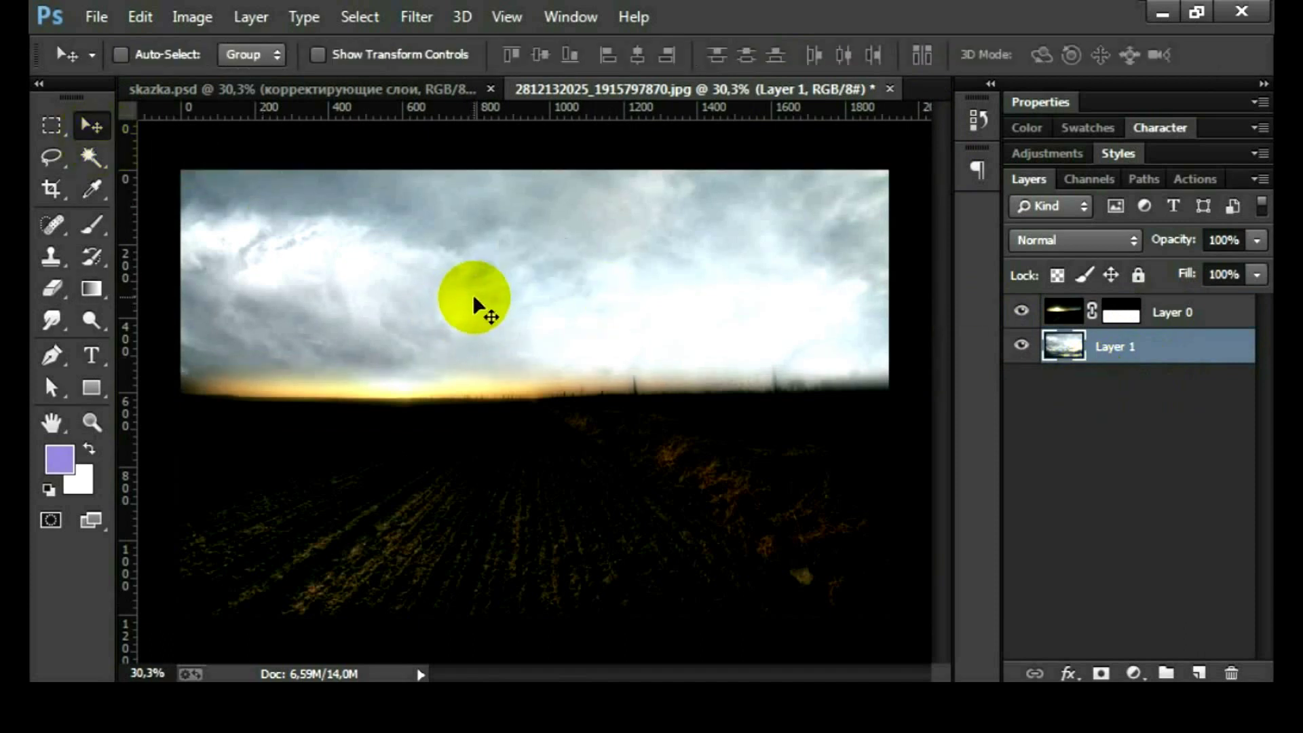
key(ctrl+t)
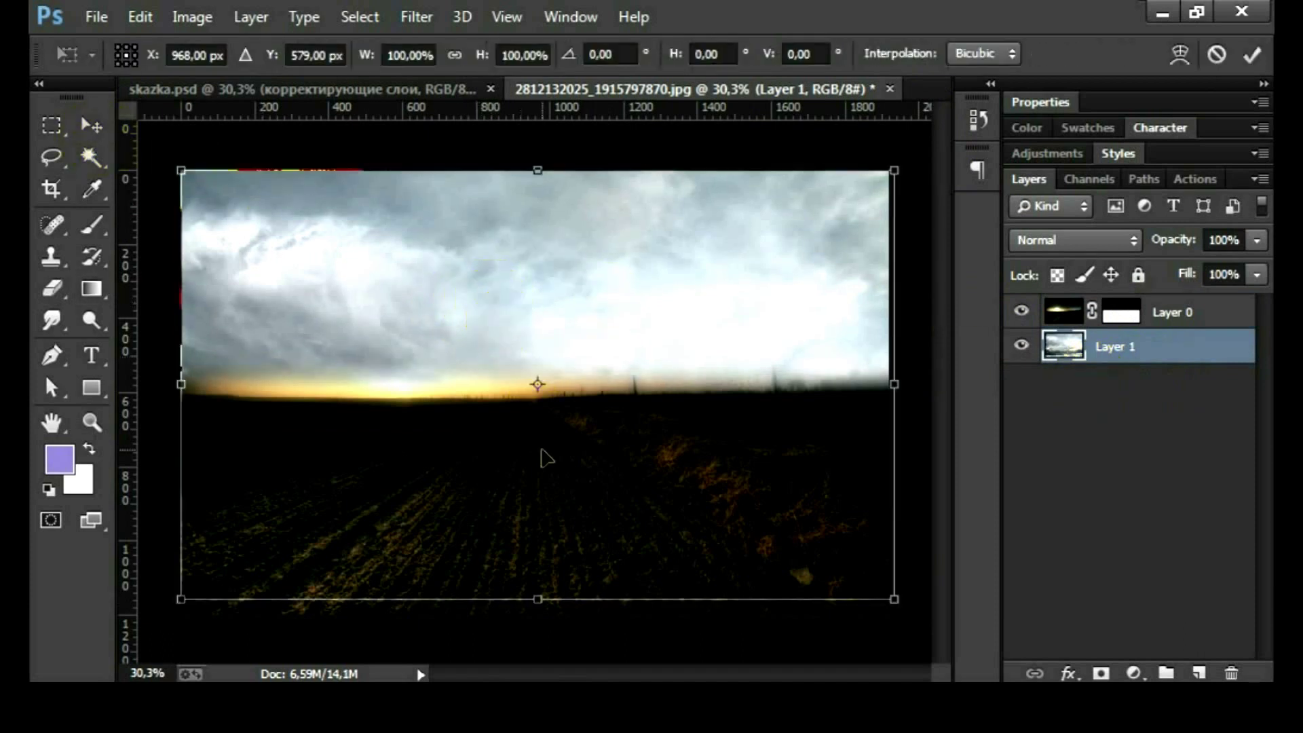
drag(550, 437, 547, 271)
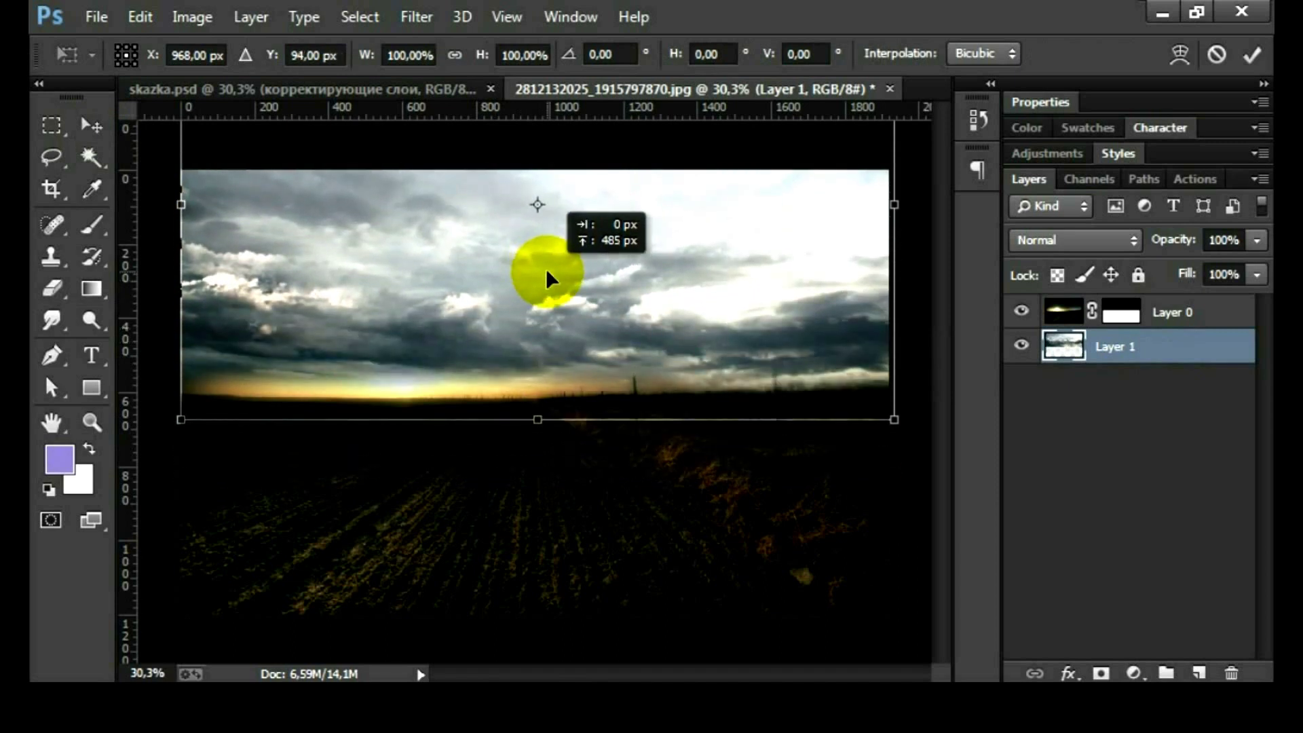
drag(545, 267, 545, 268)
key(Return)
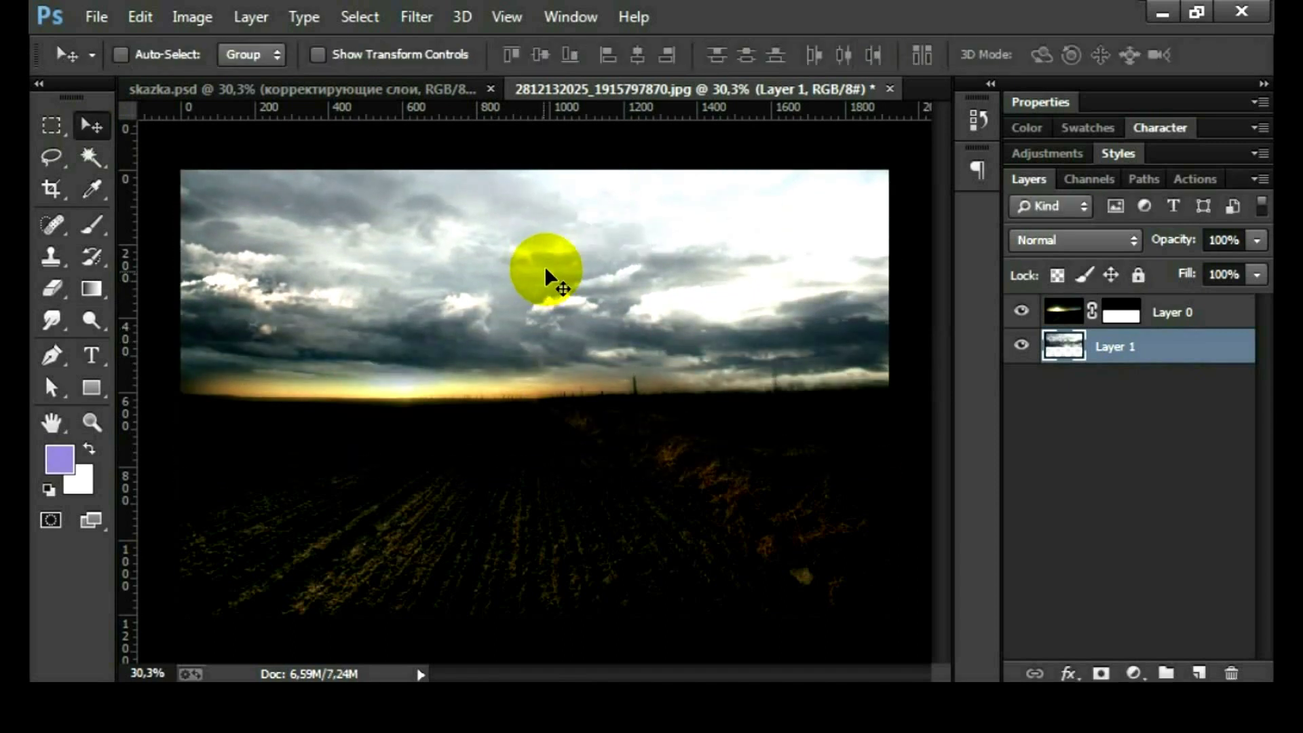
- Redraw the field layer's mask gradient so the clouds meet the horizon
click(1121, 313)
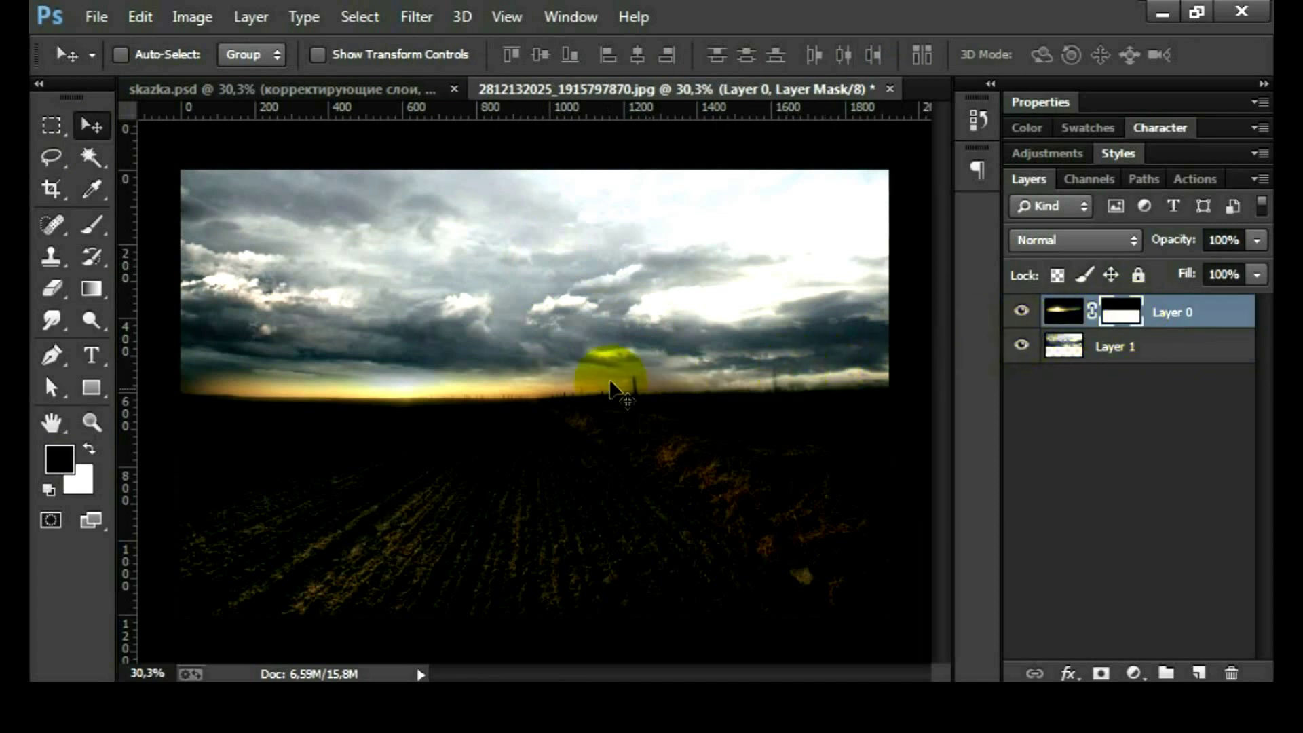
key(g)
key(x)
key(x)
mouse_move(493, 370)
mouse_down()
mouse_move(491, 400)
mouse_move(513, 403)
mouse_up()
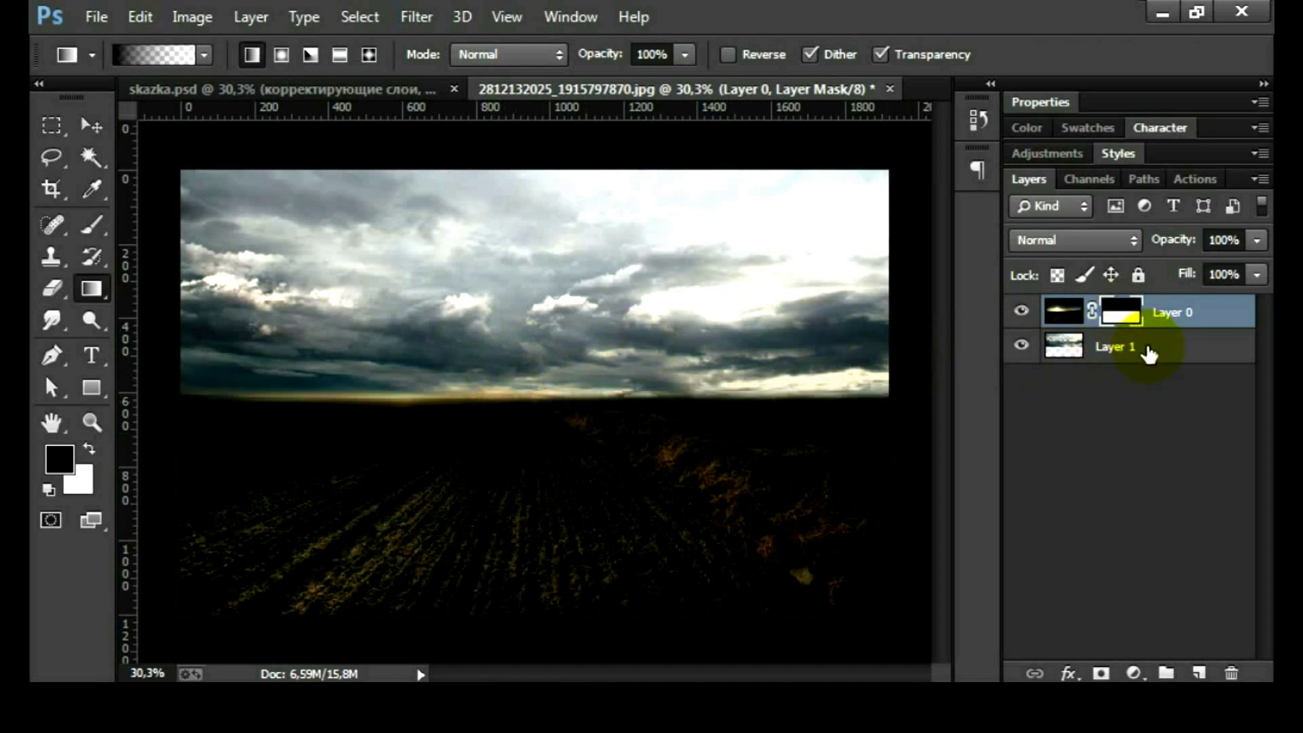
- Add a Curves adjustment above the clouds, pulling highlights and midtones down to darken the sky
click(1152, 355)
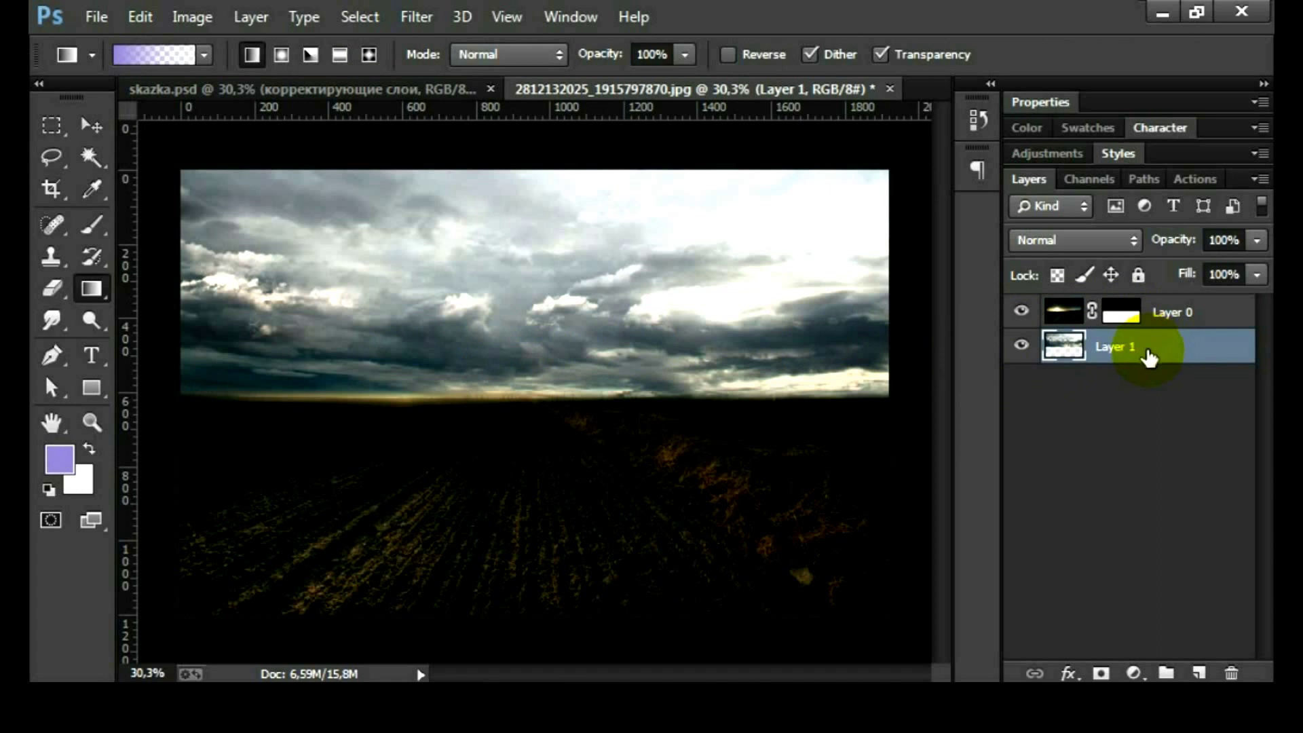
click(1147, 676)
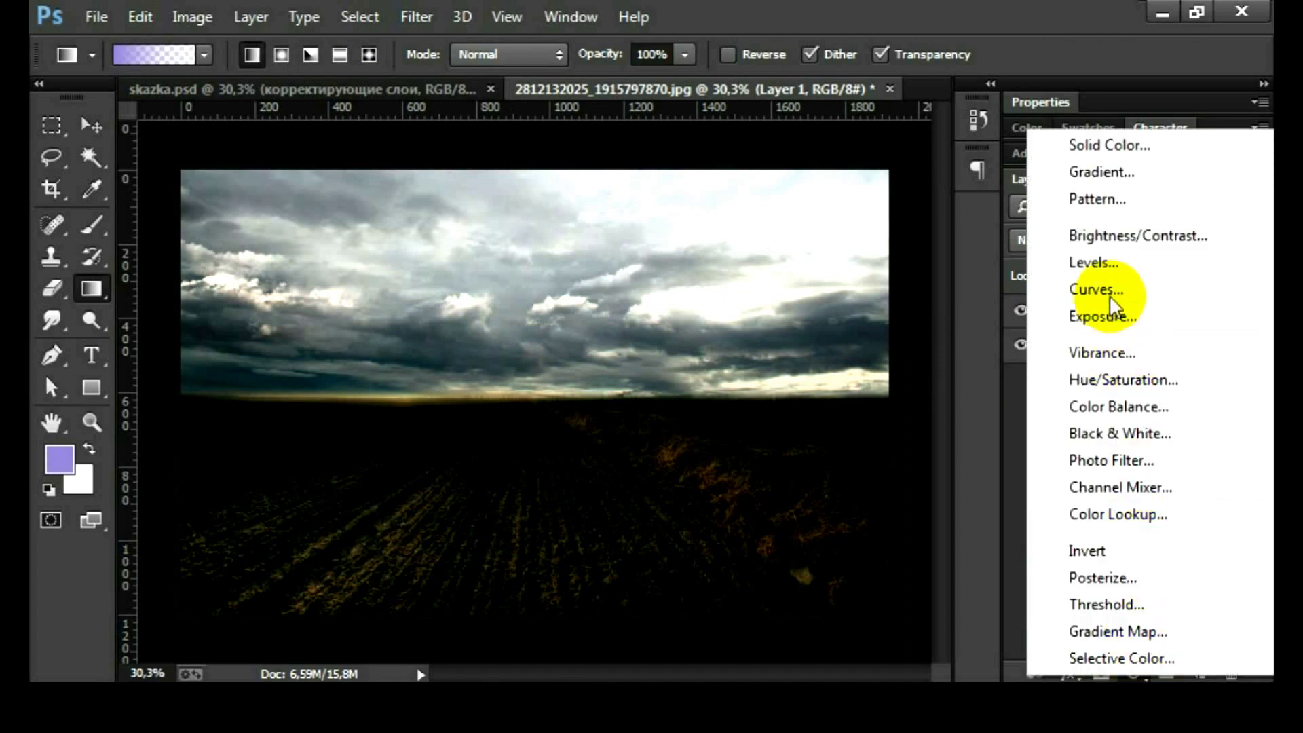
click(1111, 289)
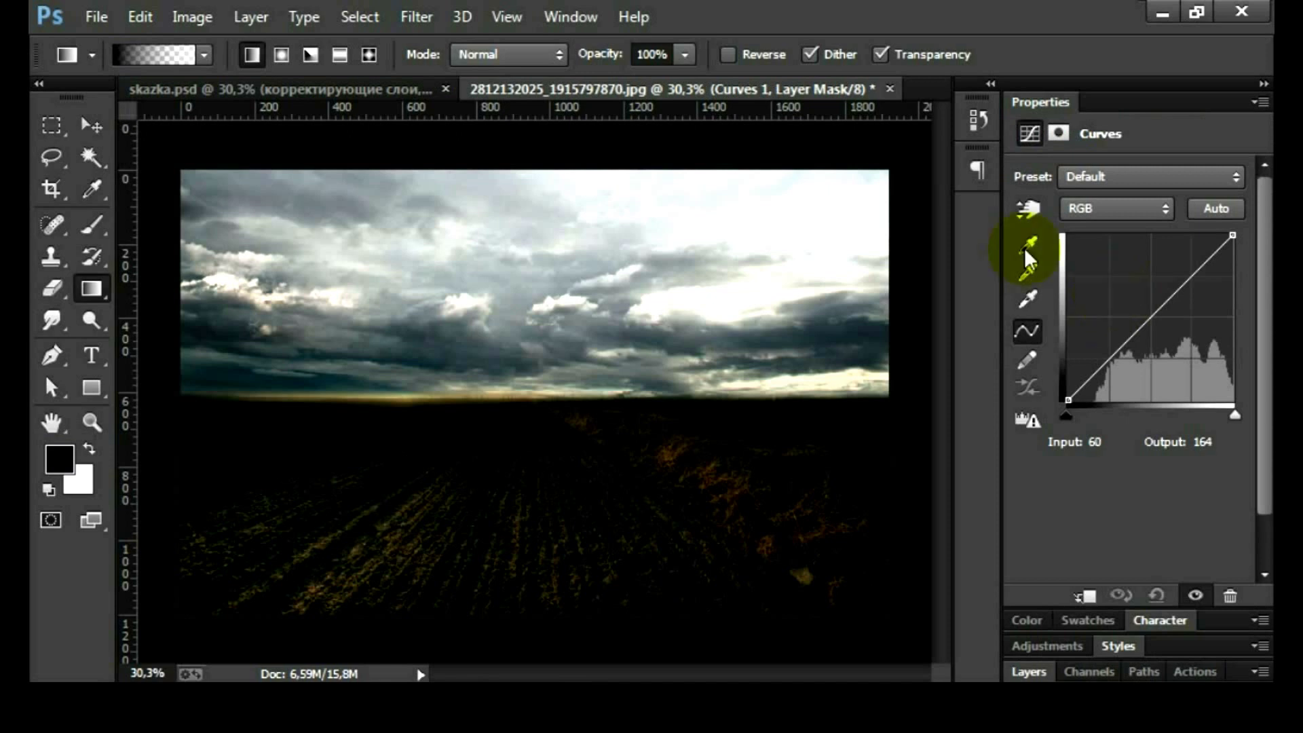
mouse_move(1232, 234)
mouse_down()
mouse_move(1267, 310)
mouse_move(1257, 347)
mouse_up()
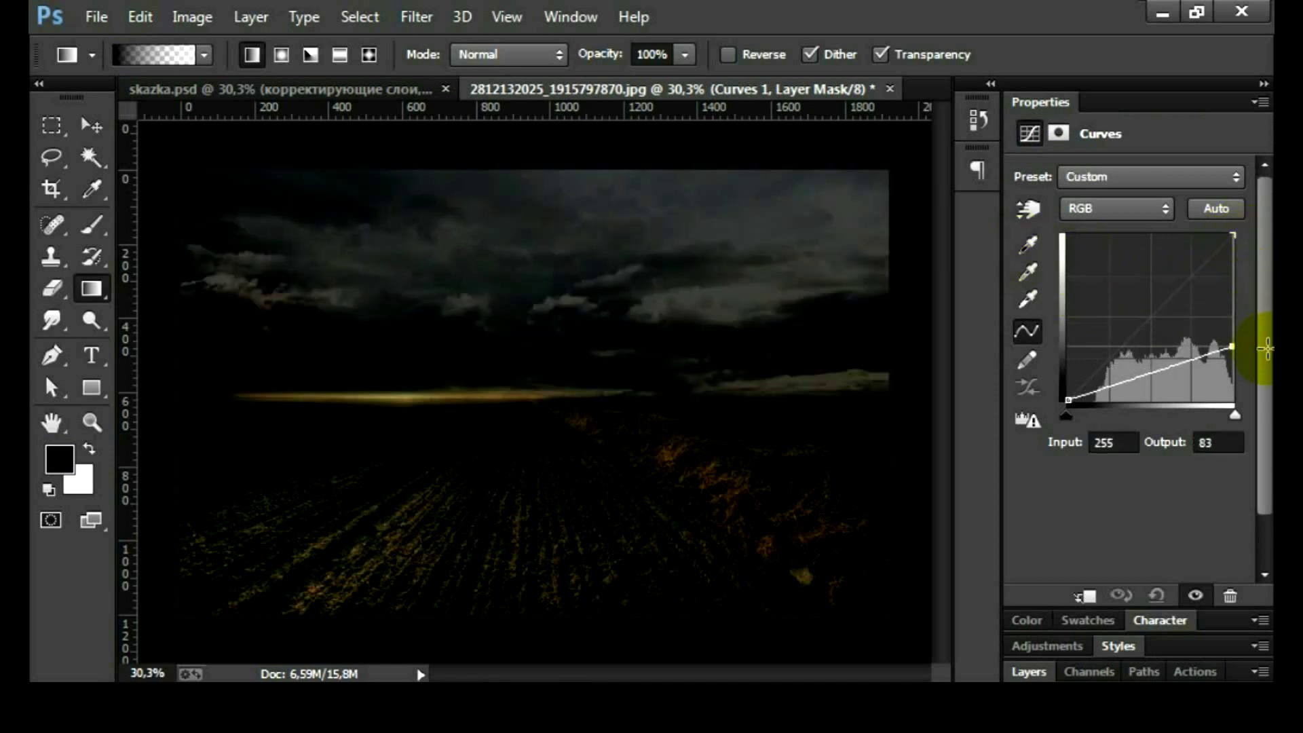
drag(1163, 370, 1163, 378)
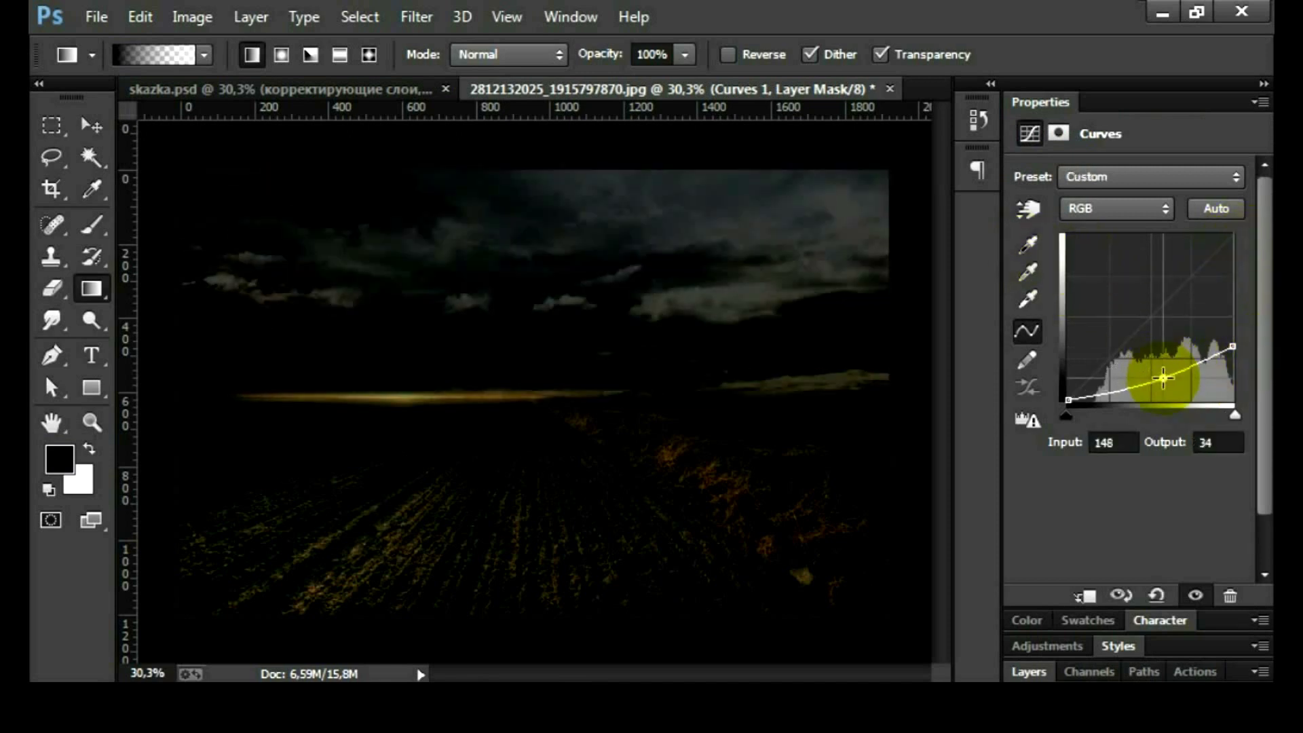
drag(1234, 346, 1241, 347)
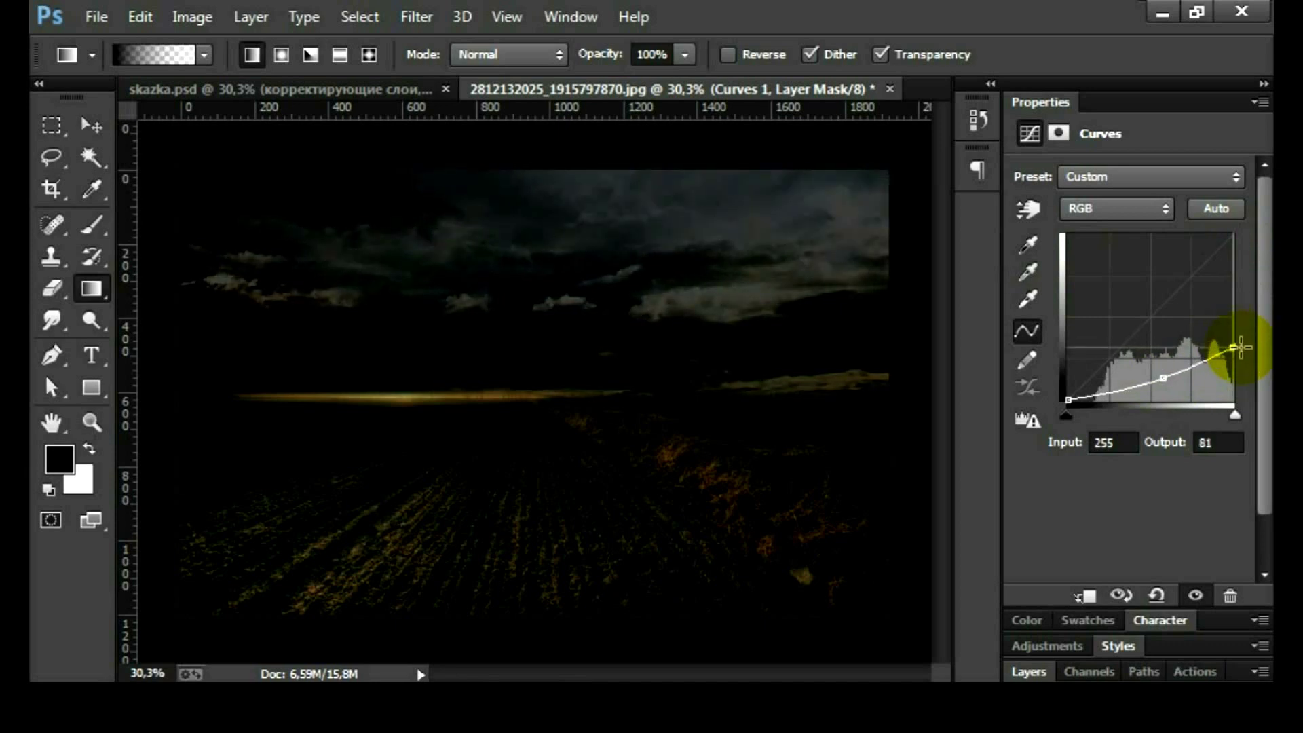
- Collapse the Curves properties and toggle the adjustment to compare the darkened sky
double_click(1048, 99)
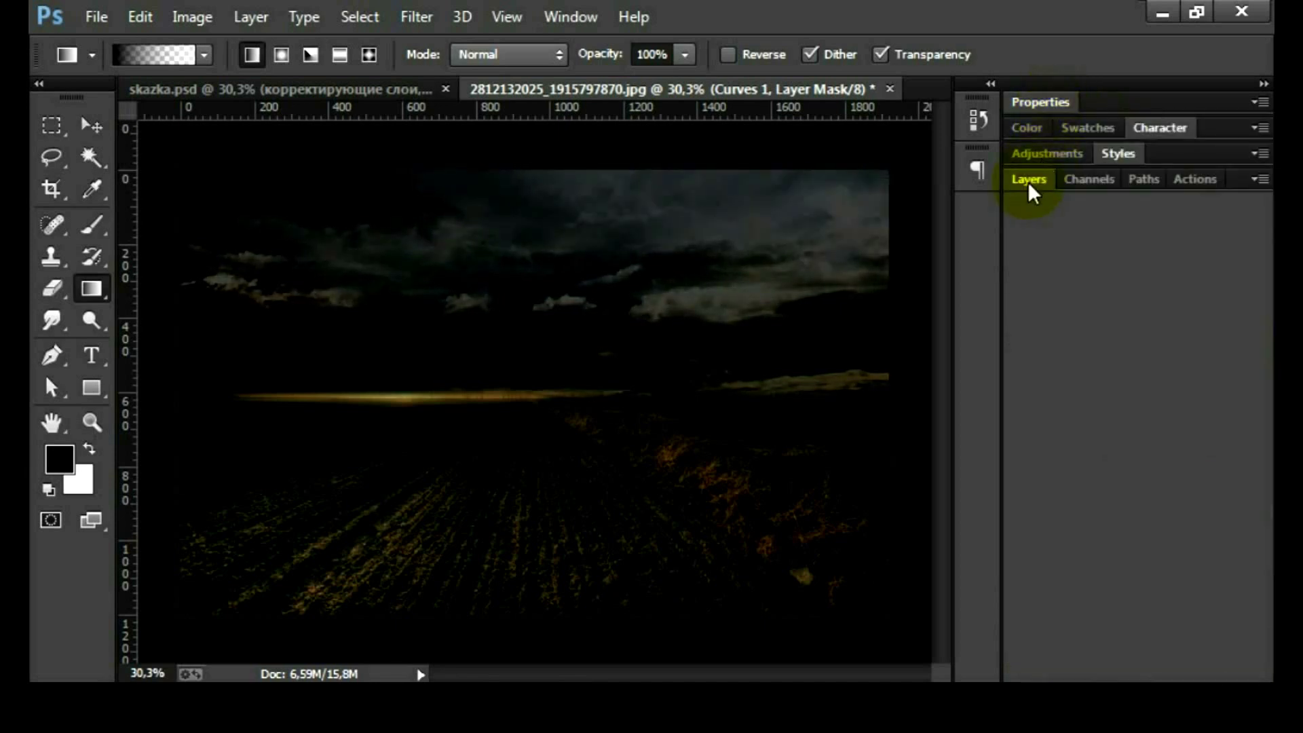
click(1029, 180)
click(1021, 346)
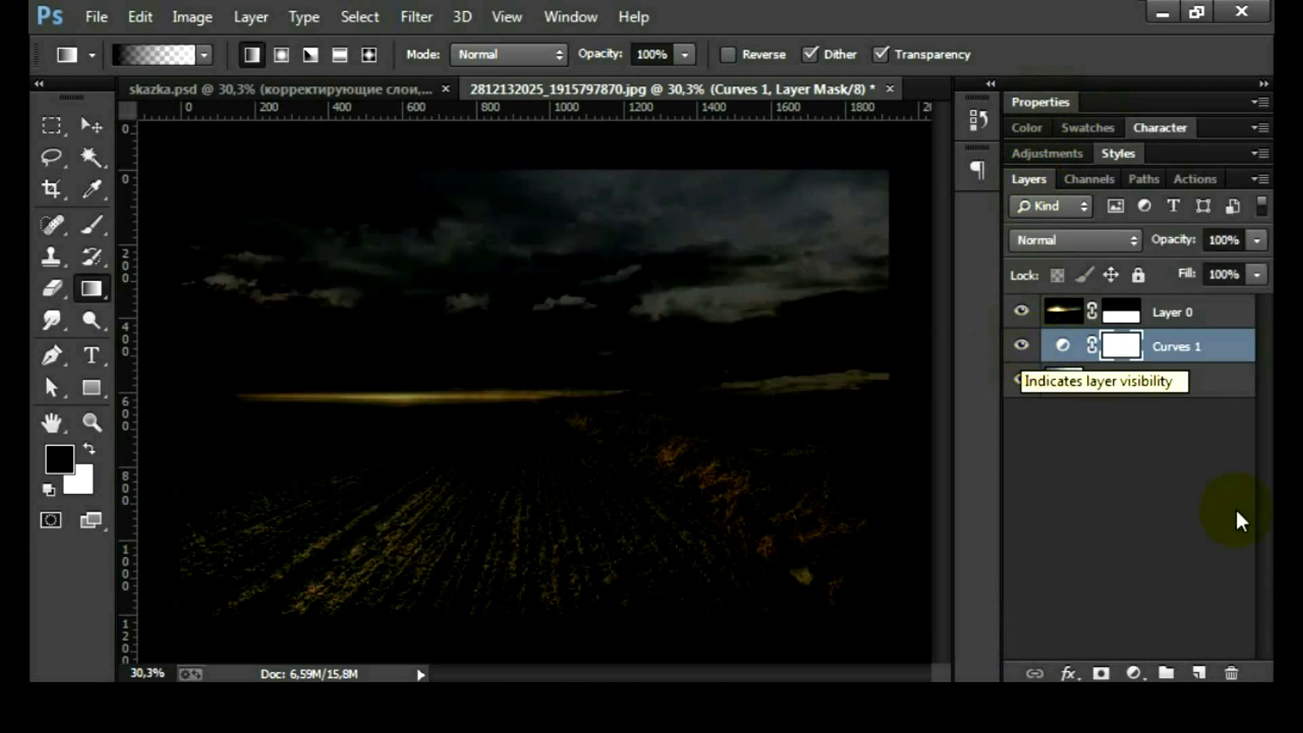
- Brush black at 20% opacity and flow on the Curves mask along the horizon
key(b)
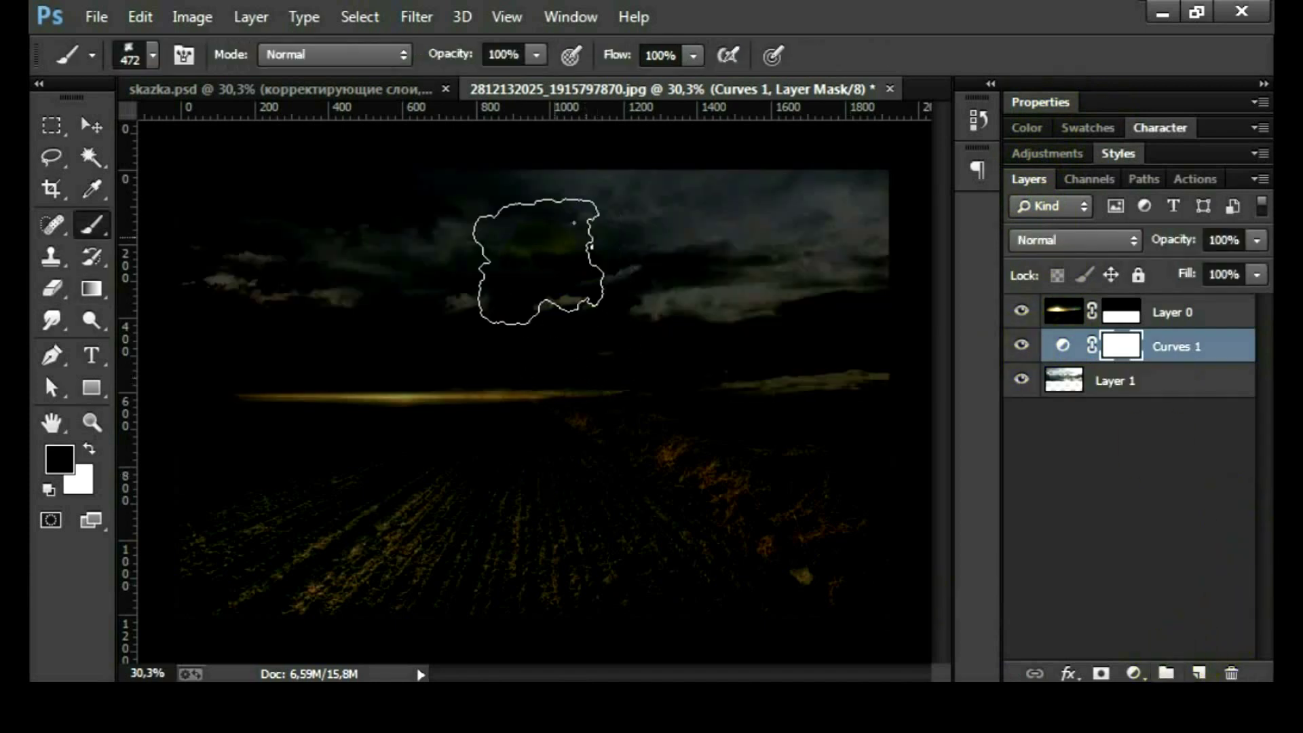
drag(516, 54, 486, 57)
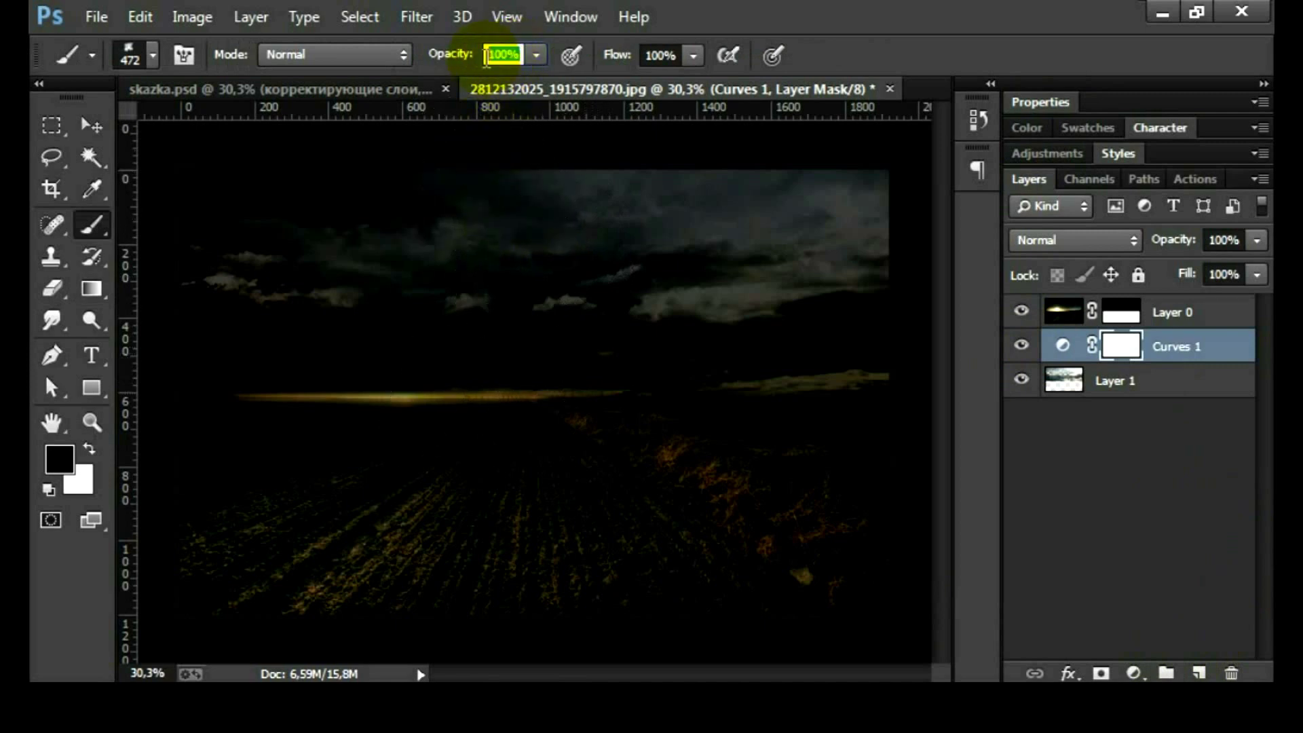
text(20)
key(Return)
drag(677, 55, 644, 70)
key(Return)
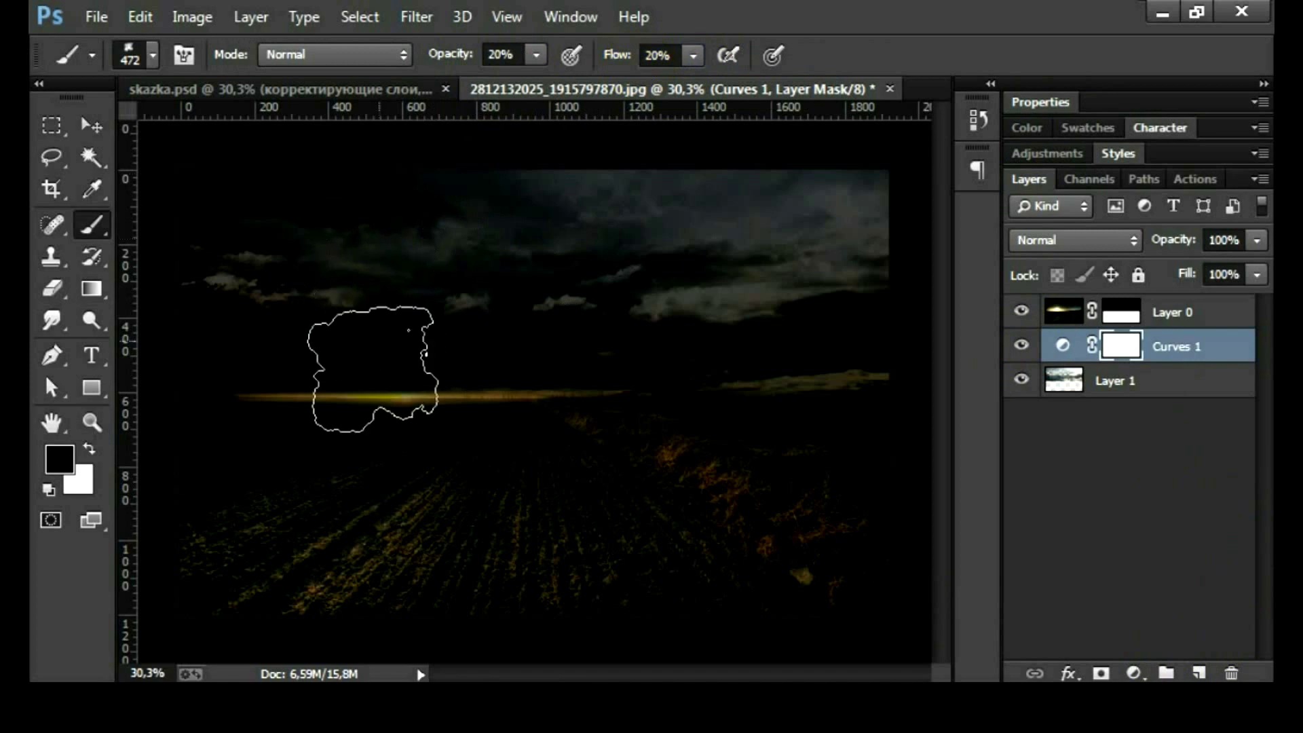
mouse_move(783, 403)
mouse_down()
mouse_move(554, 378)
mouse_move(321, 401)
mouse_move(780, 402)
mouse_move(357, 395)
mouse_move(741, 390)
mouse_move(285, 380)
mouse_move(718, 385)
mouse_move(305, 384)
mouse_move(690, 408)
mouse_move(814, 509)
mouse_up()
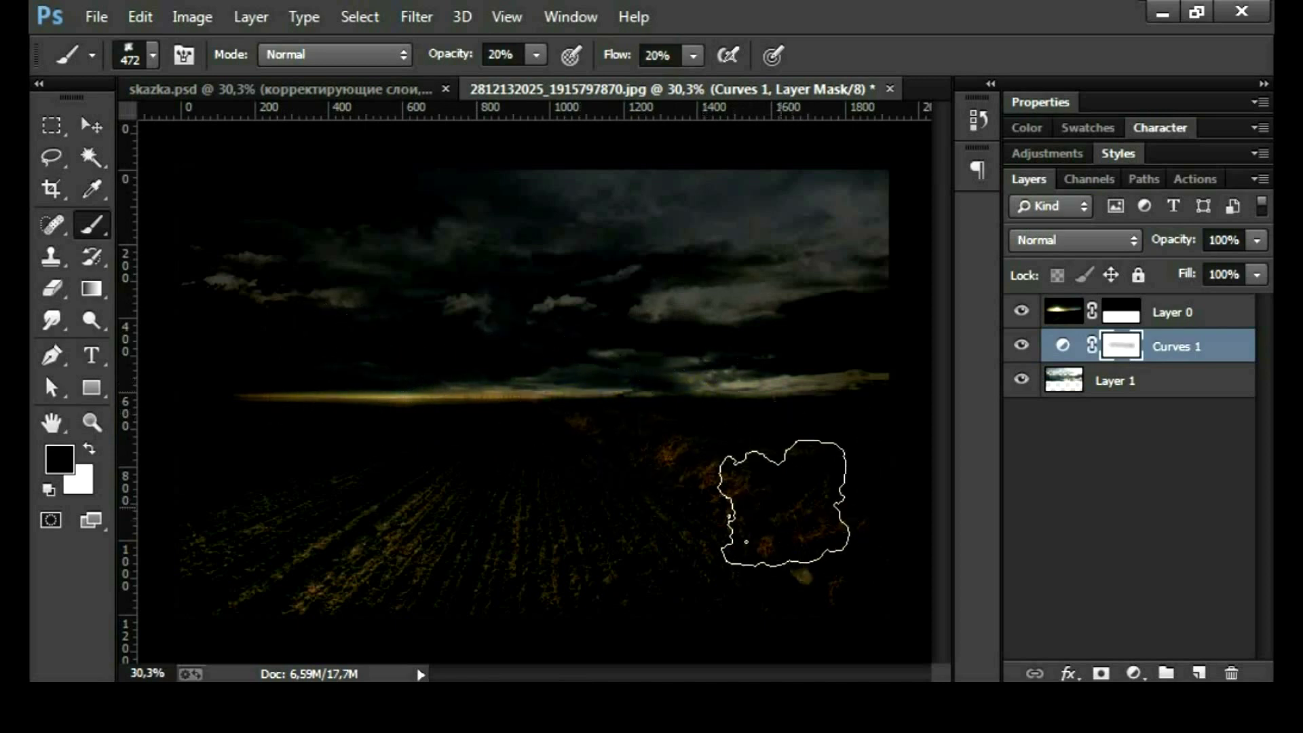
click(1181, 318)
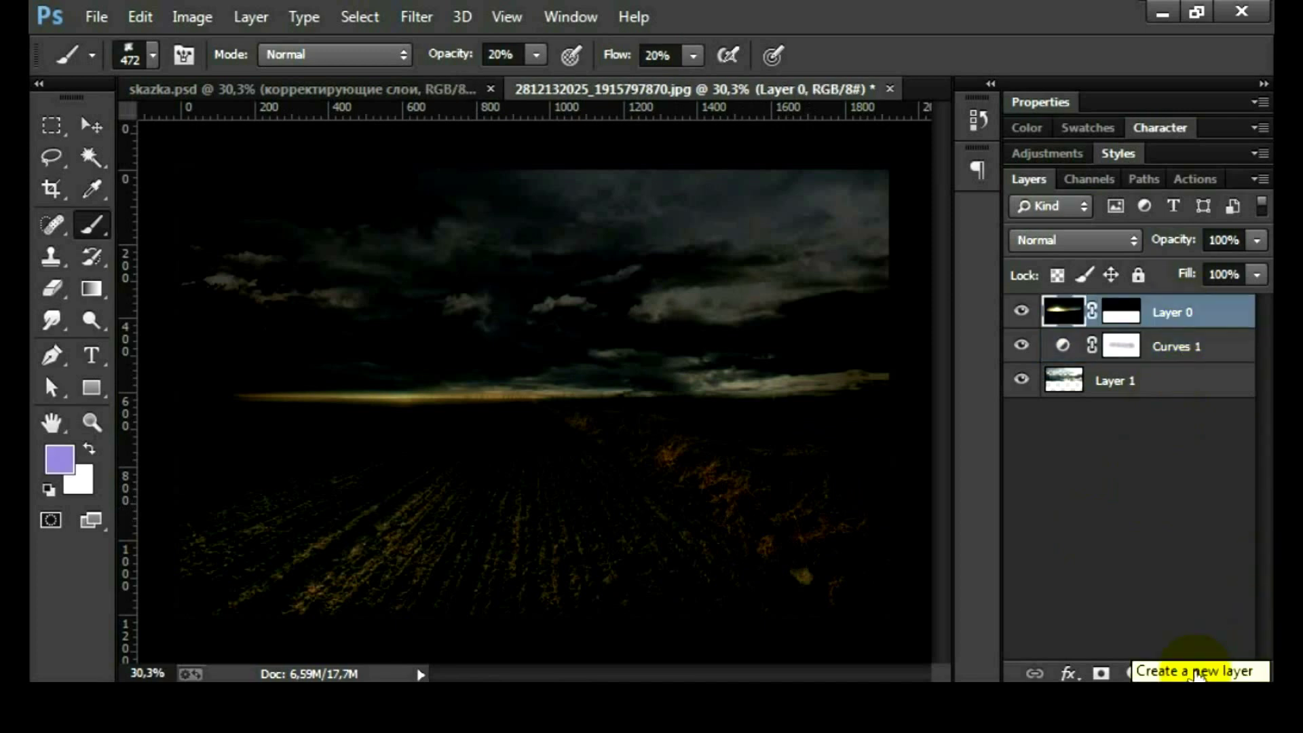
- Add a new layer and choose a light grey paint colour sampled near the sky
click(1195, 674)
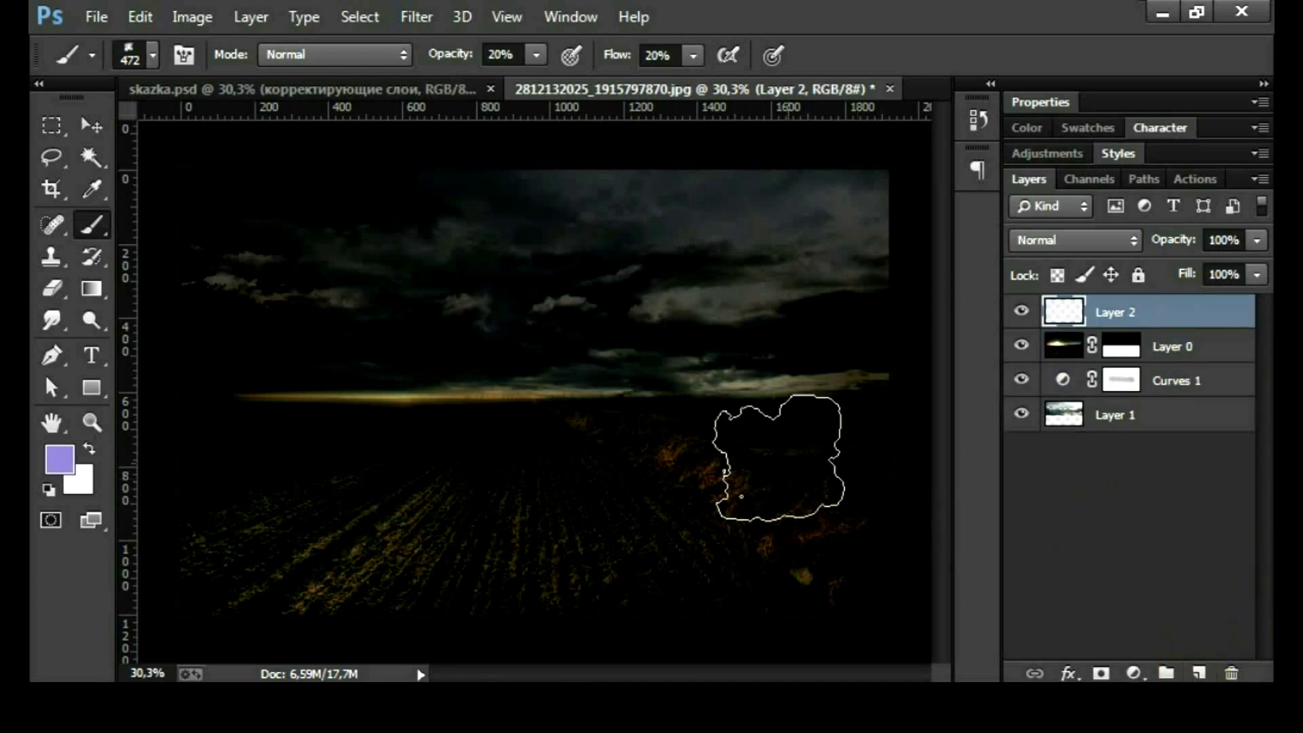
drag(765, 217, 853, 230)
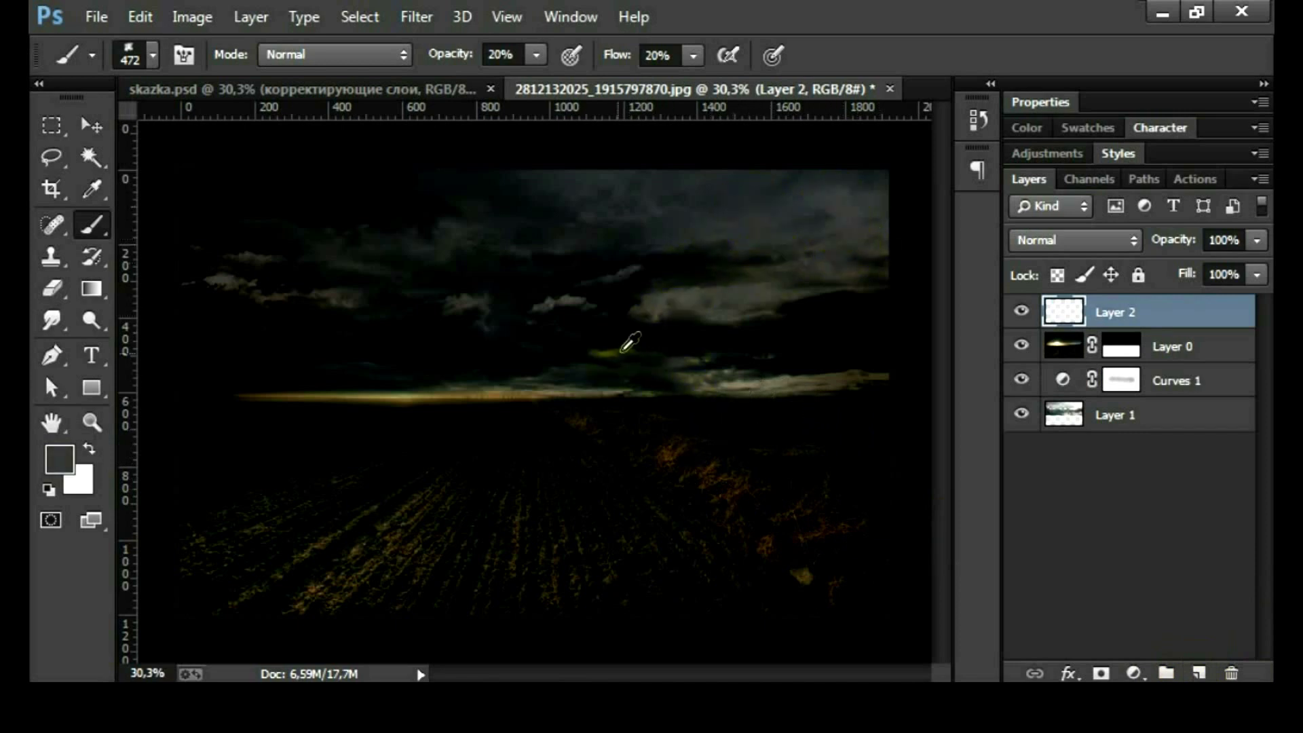
drag(629, 343, 760, 344)
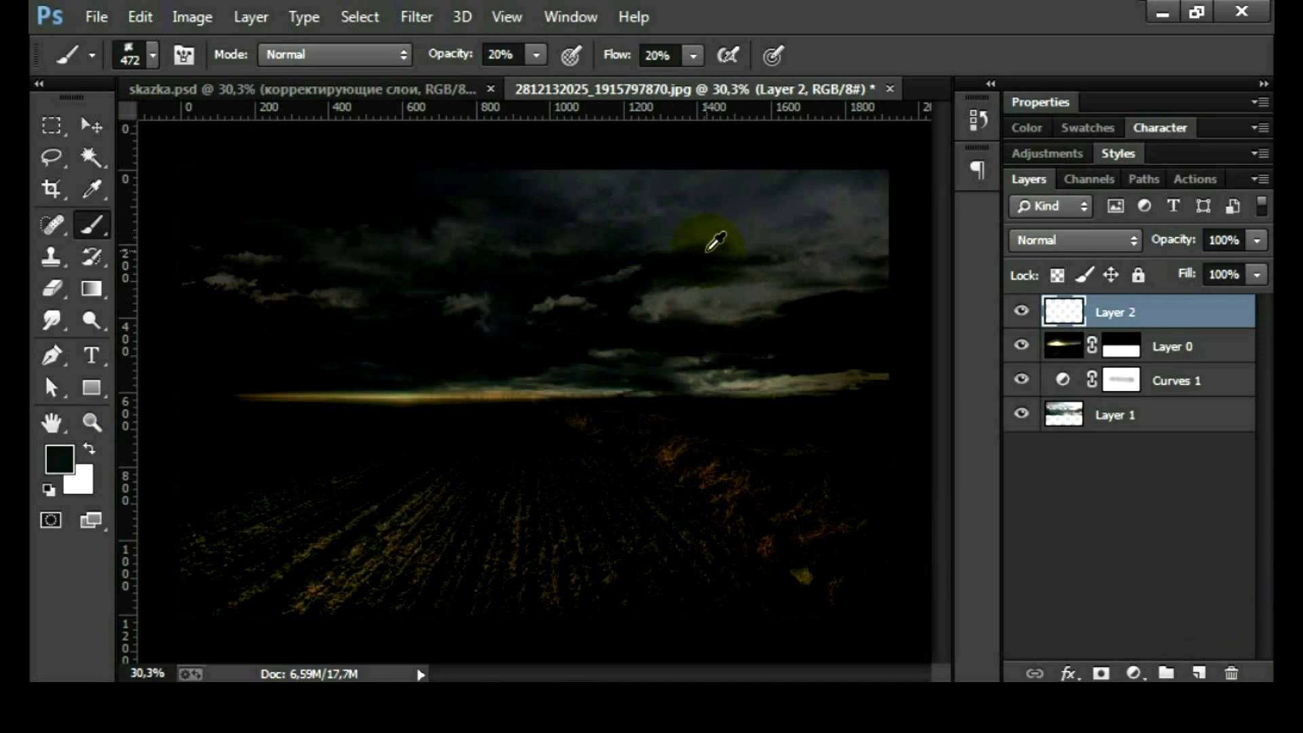
click(58, 461)
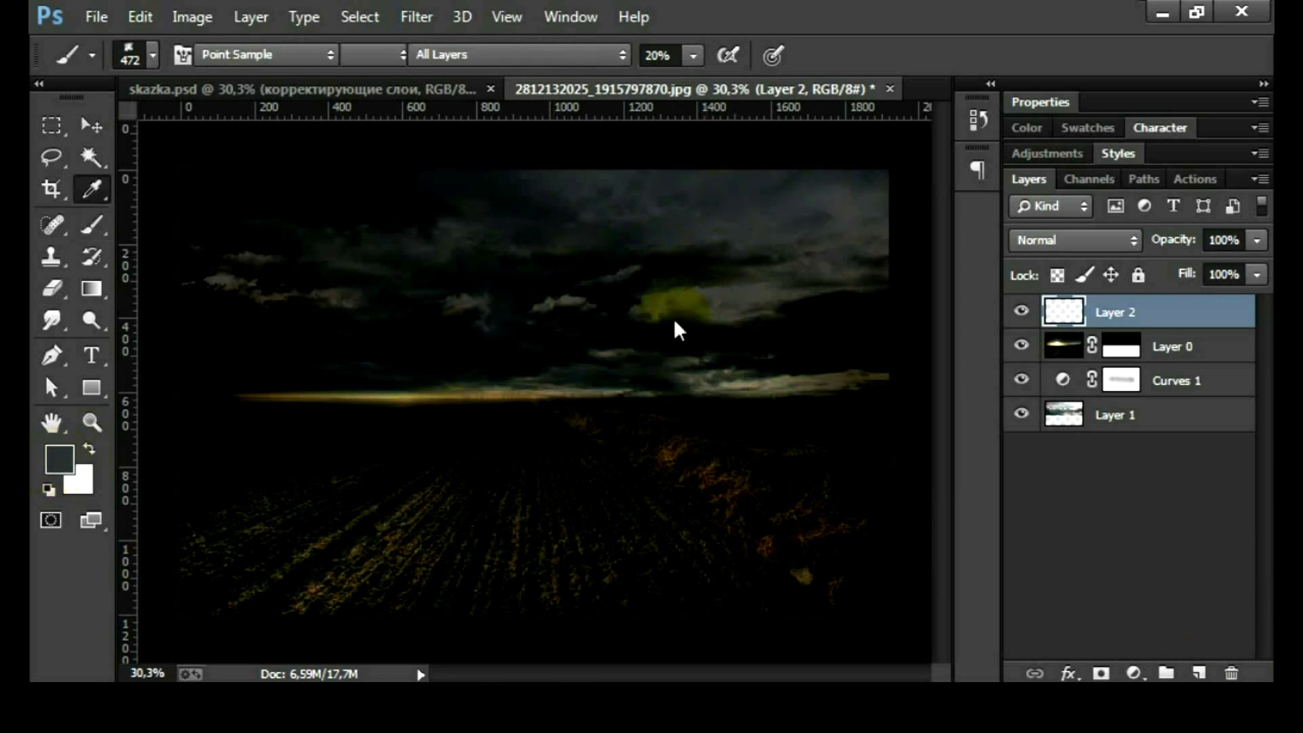
drag(527, 308, 522, 278)
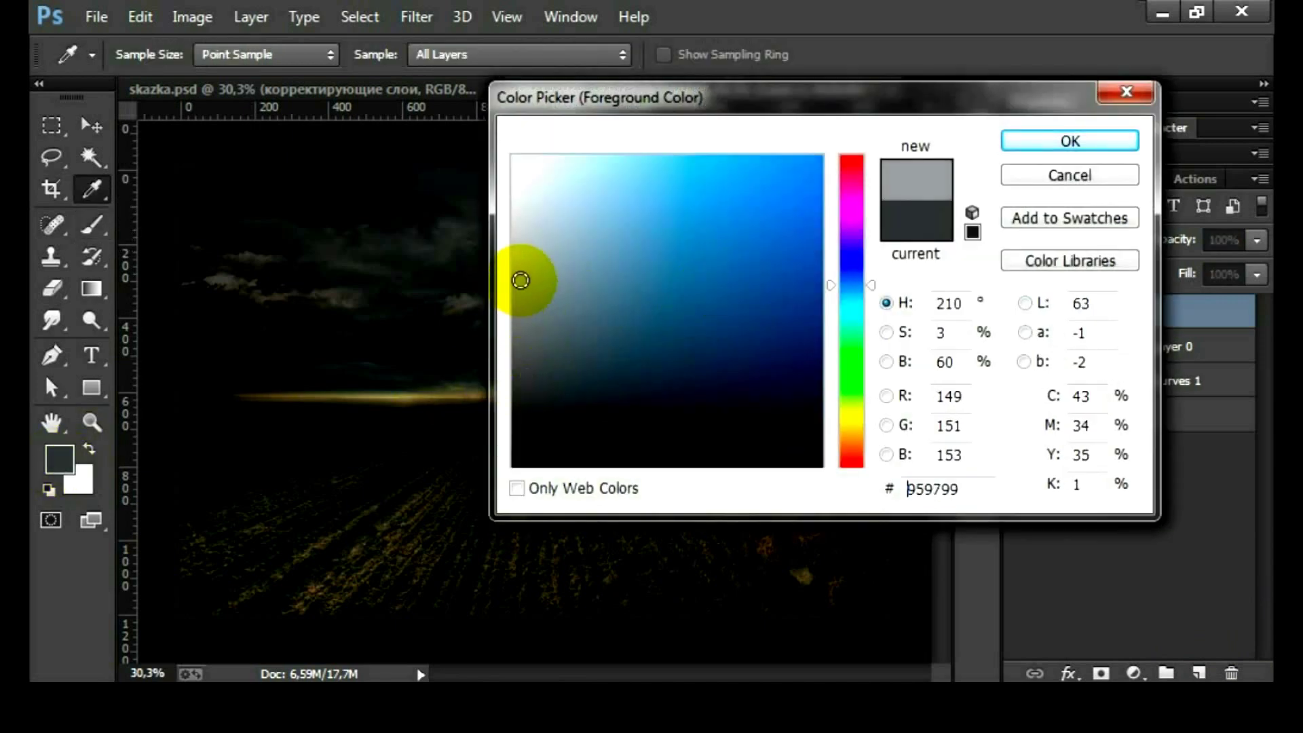
click(1011, 151)
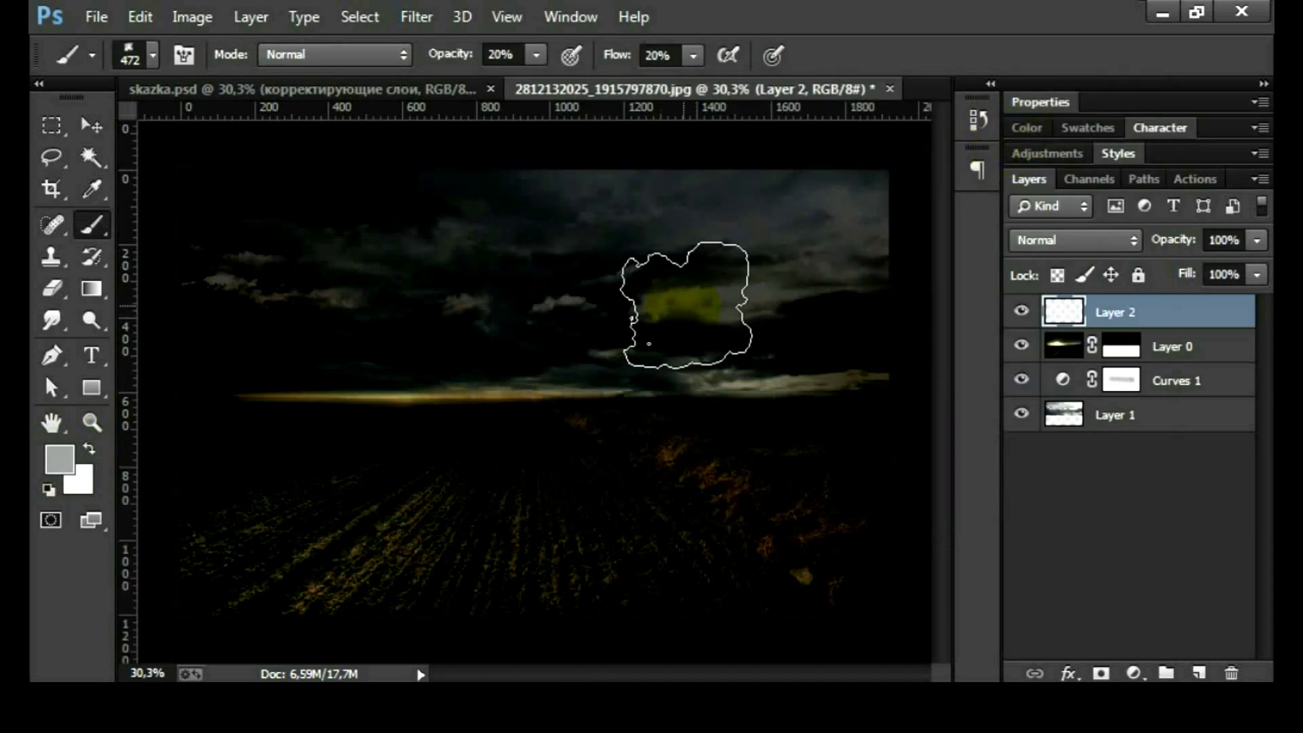
- Paint cloud puffs along the horizon at 100% brush opacity and flow
drag(448, 56, 690, 108)
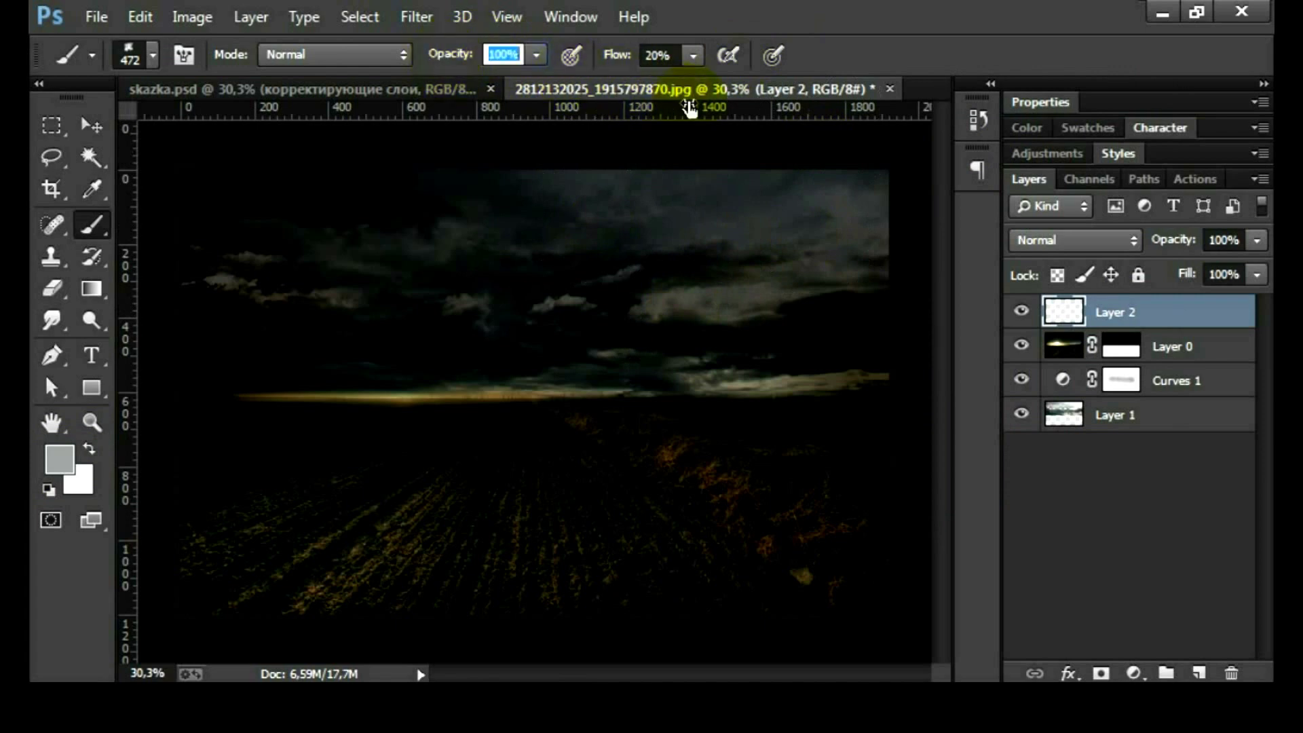
drag(614, 54, 679, 54)
key(bracketleft)
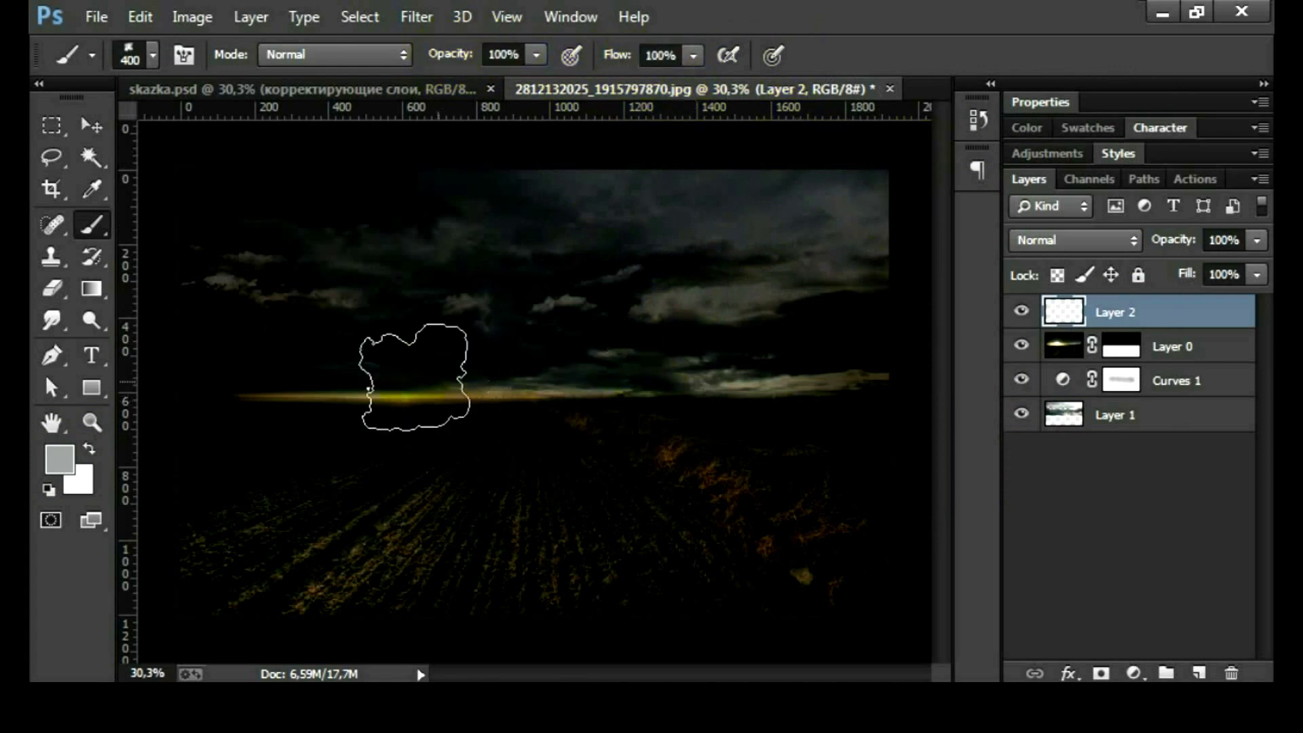
drag(326, 404, 762, 387)
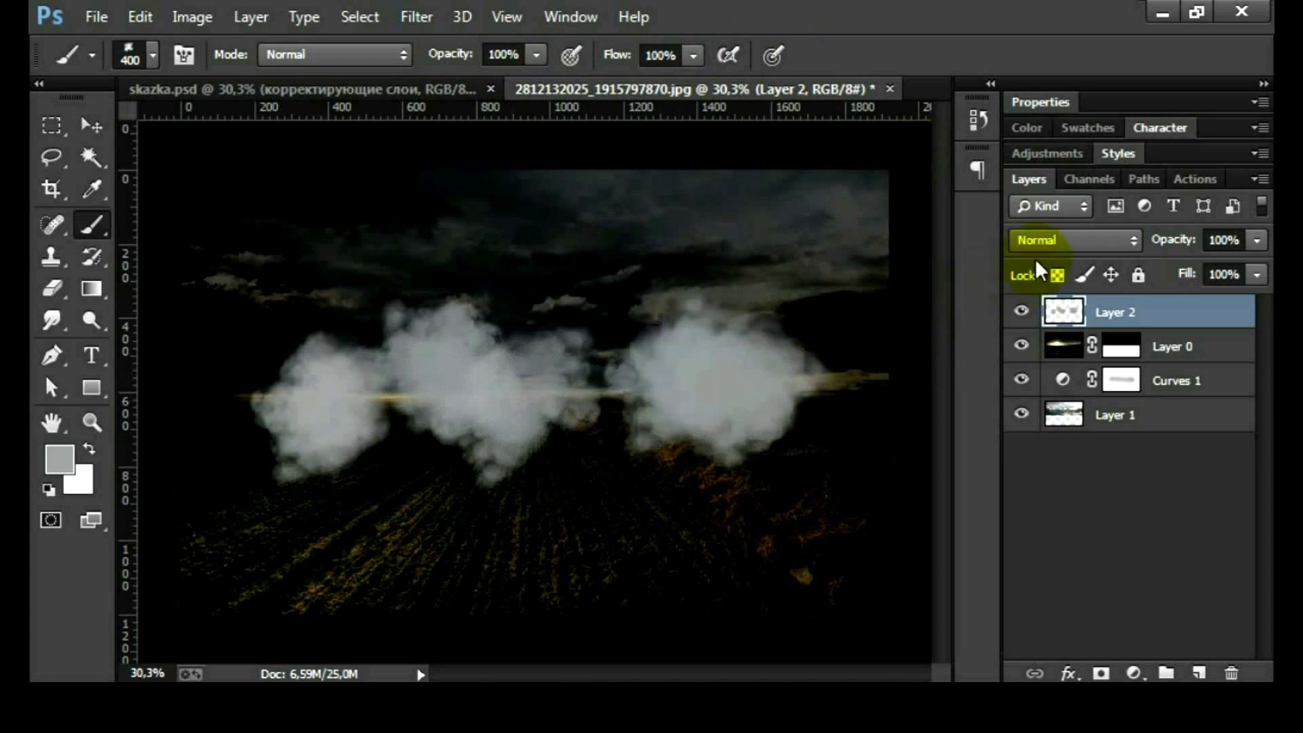
- Set the cloud layer to Soft Light and toggle it to compare
click(1038, 244)
click(1039, 325)
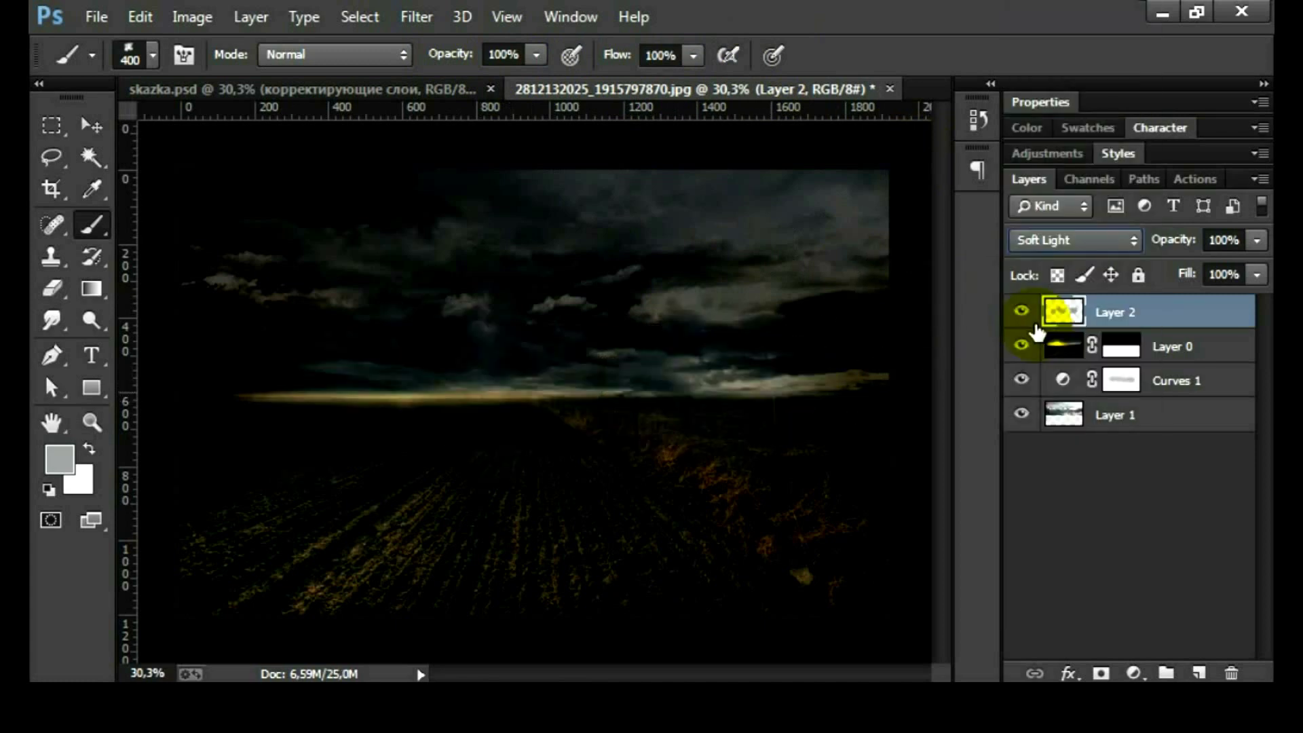
key(bracketleft)
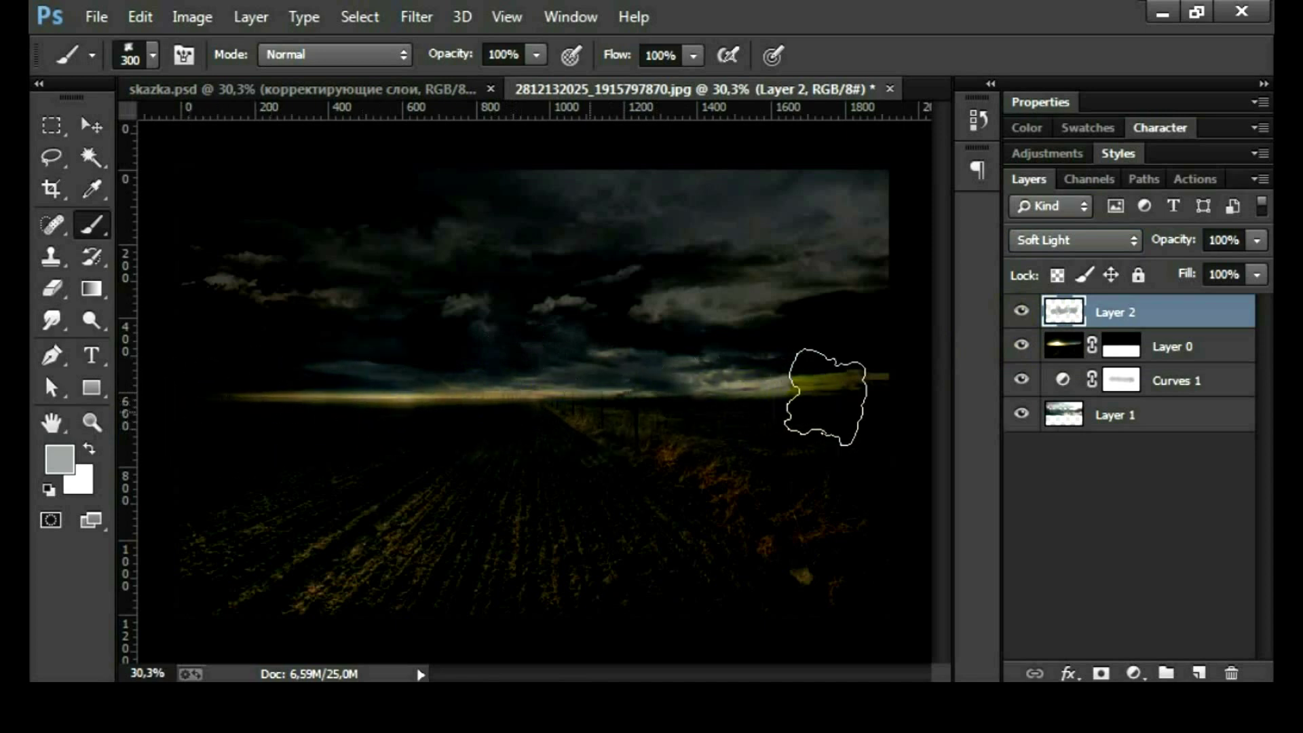
click(1021, 313)
scroll(589, 386, down, 1)
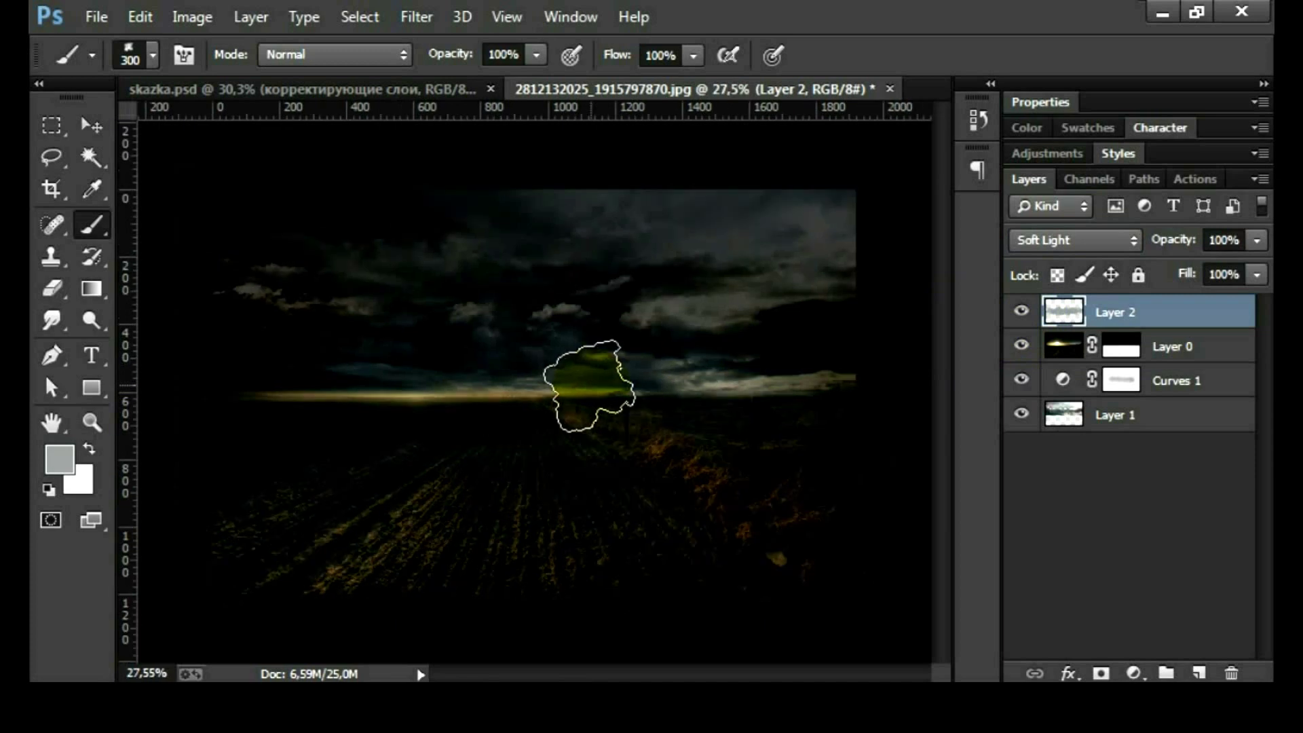
scroll(589, 385, up, 1)
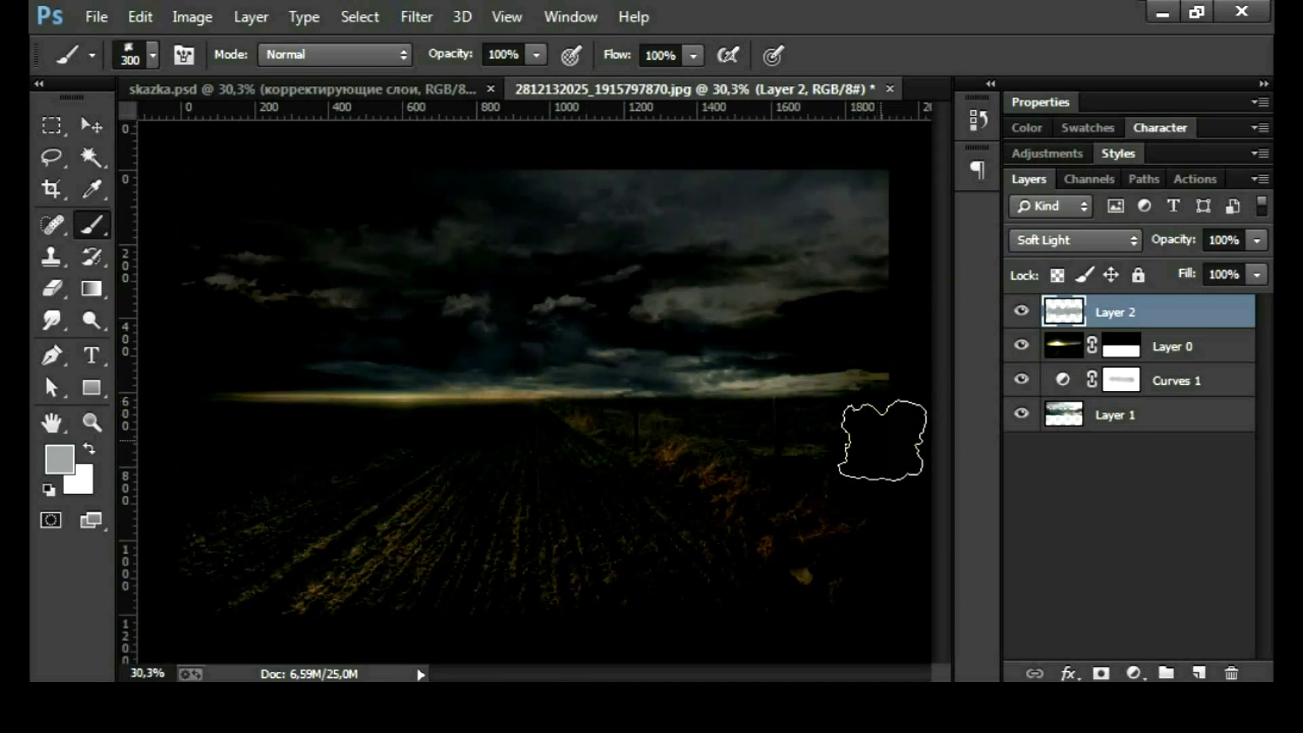
- On a new layer, paint a broad white glow across the horizon with a 500 px soft round brush
click(1194, 672)
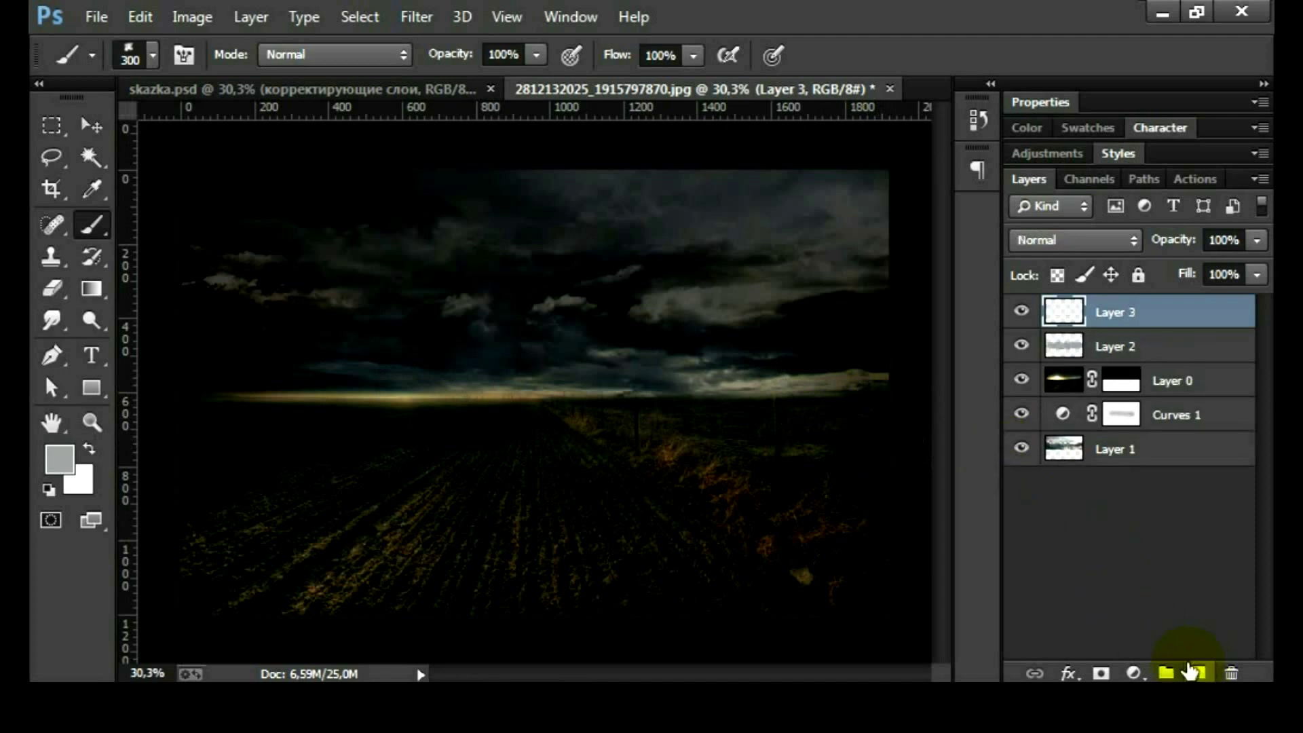
key(d)
key(x)
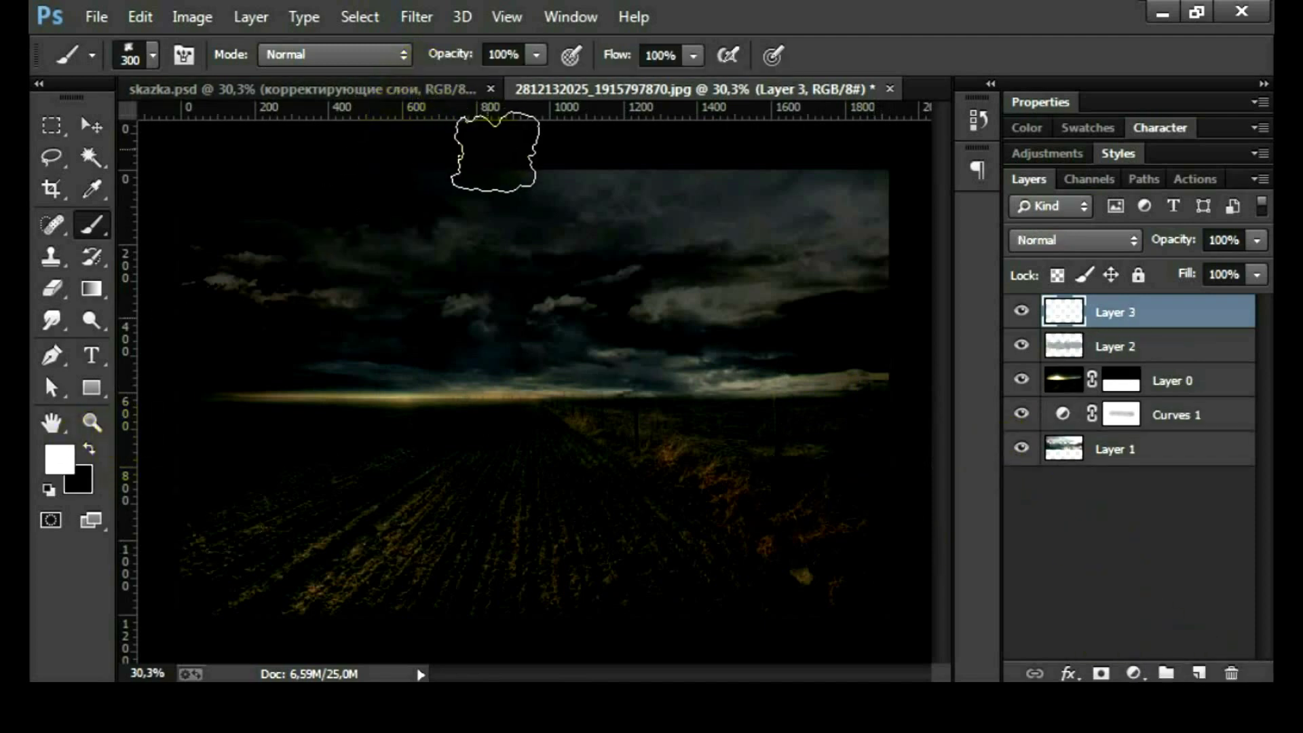
right_click(563, 321)
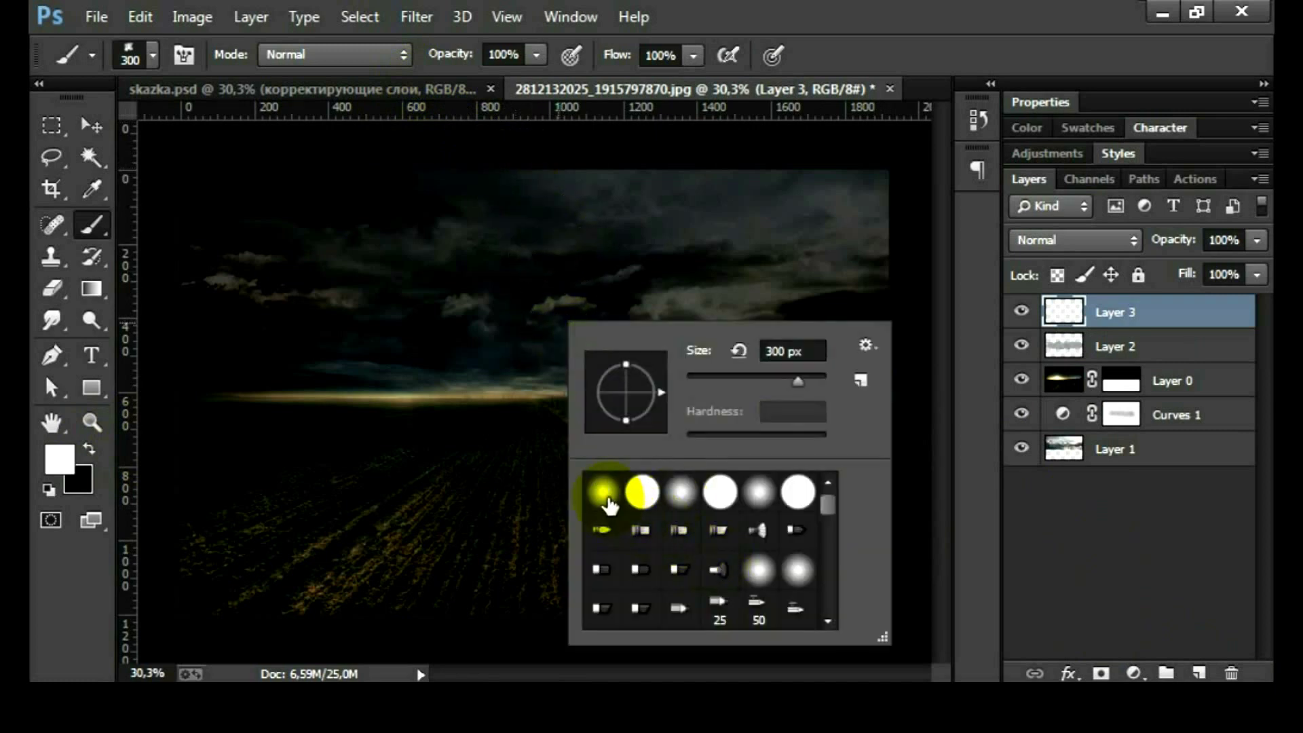
click(603, 491)
click(919, 26)
key(bracketright)
key(bracketright)
mouse_move(326, 394)
mouse_down()
mouse_move(715, 400)
mouse_move(771, 387)
mouse_up()
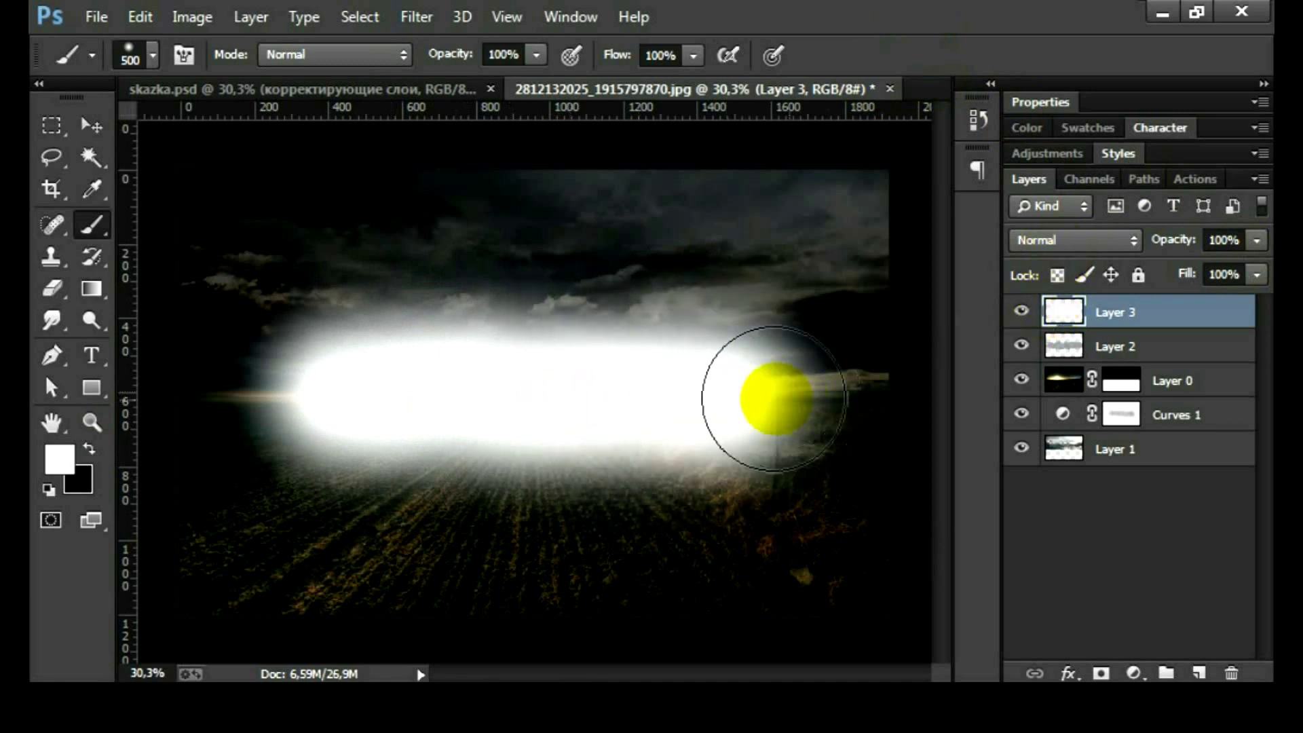
click(755, 392)
- Set the glow layer to Overlay at 35% opacity and shift it rightward along the horizon
click(1069, 241)
click(1099, 299)
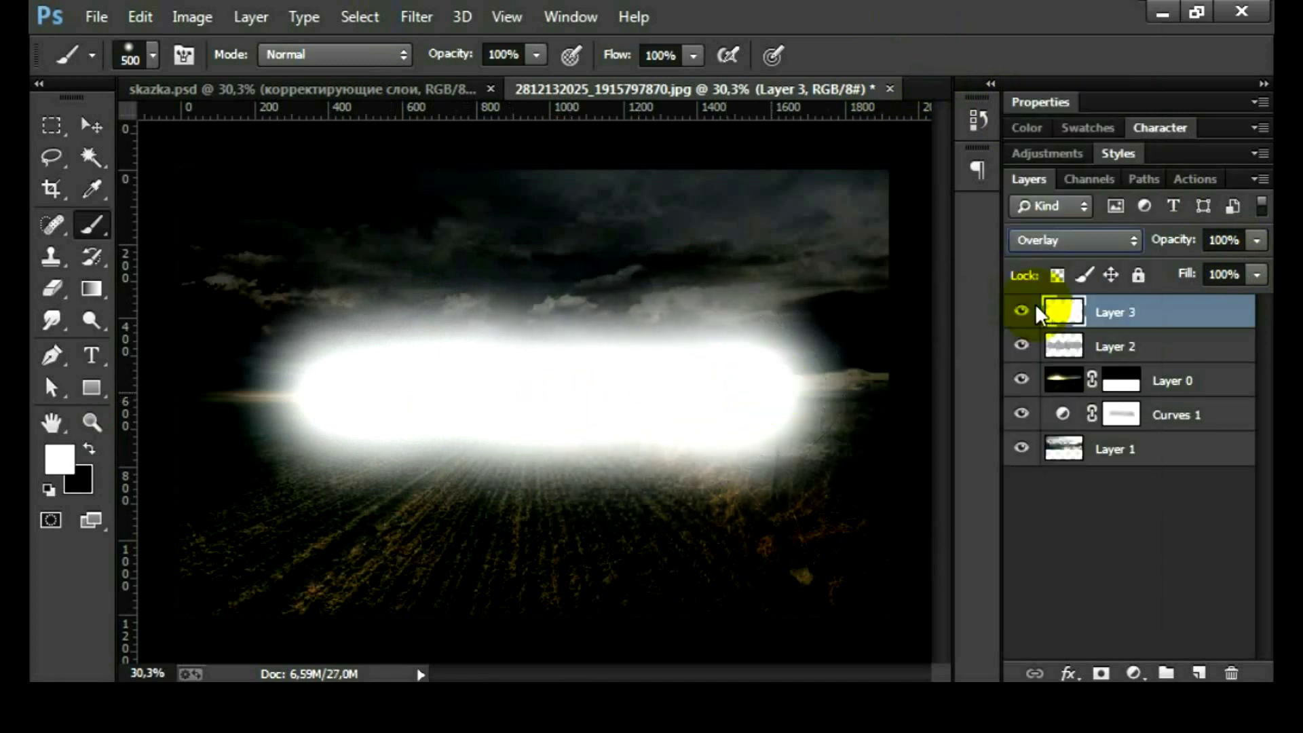
mouse_move(1176, 241)
mouse_down()
mouse_move(1090, 268)
mouse_move(1106, 271)
mouse_up()
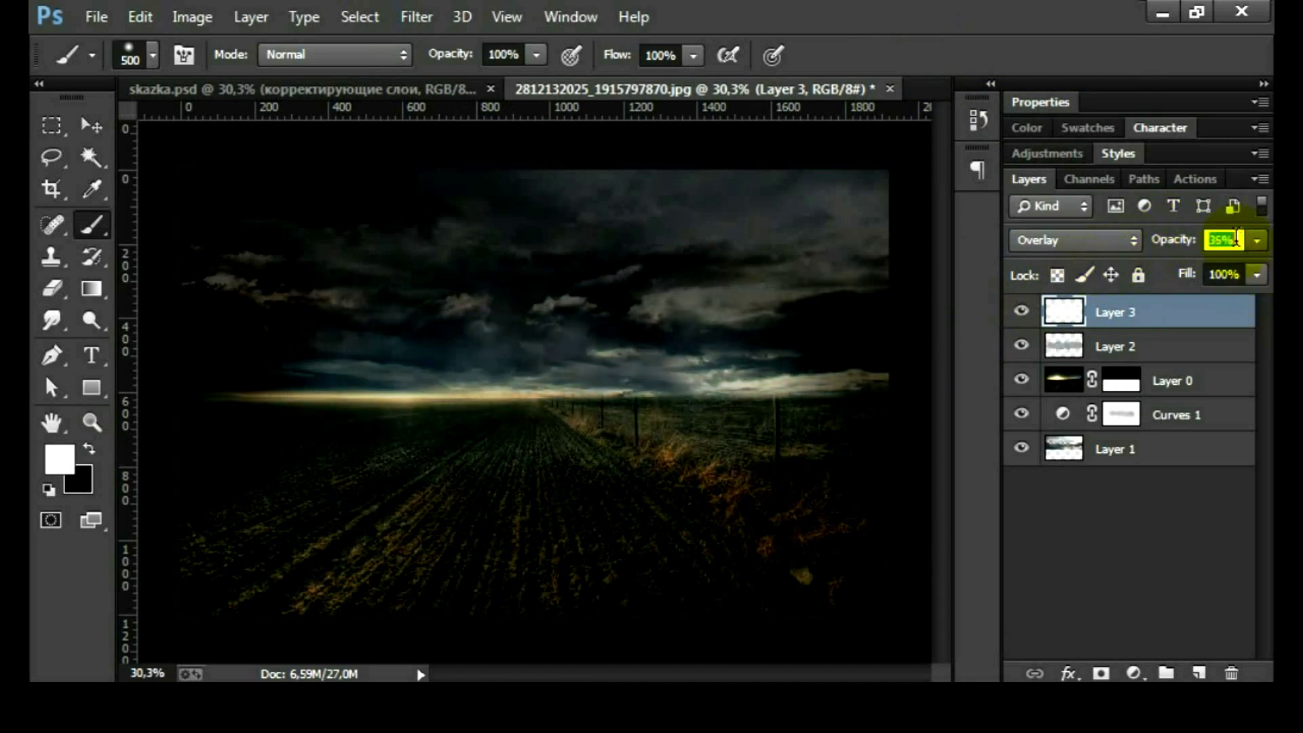
click(1021, 310)
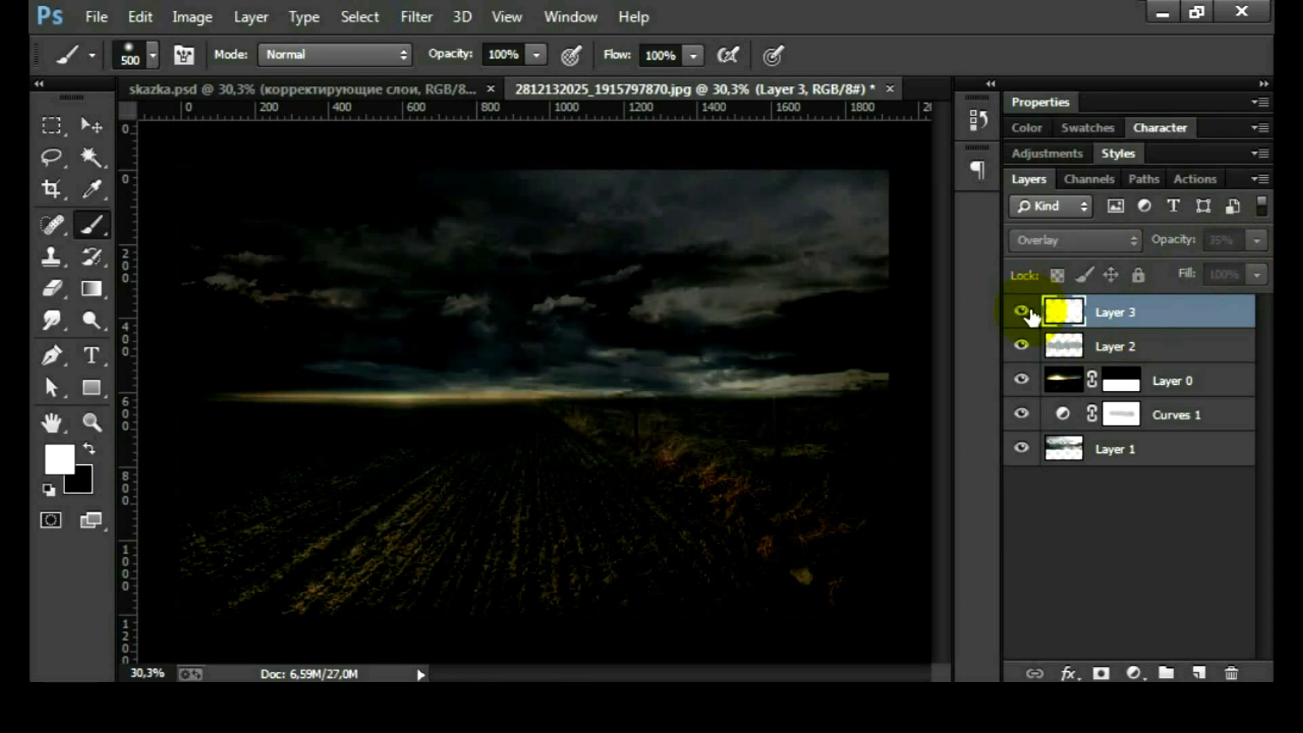
click(92, 125)
mouse_move(467, 394)
mouse_down()
mouse_move(663, 369)
mouse_move(746, 316)
mouse_up()
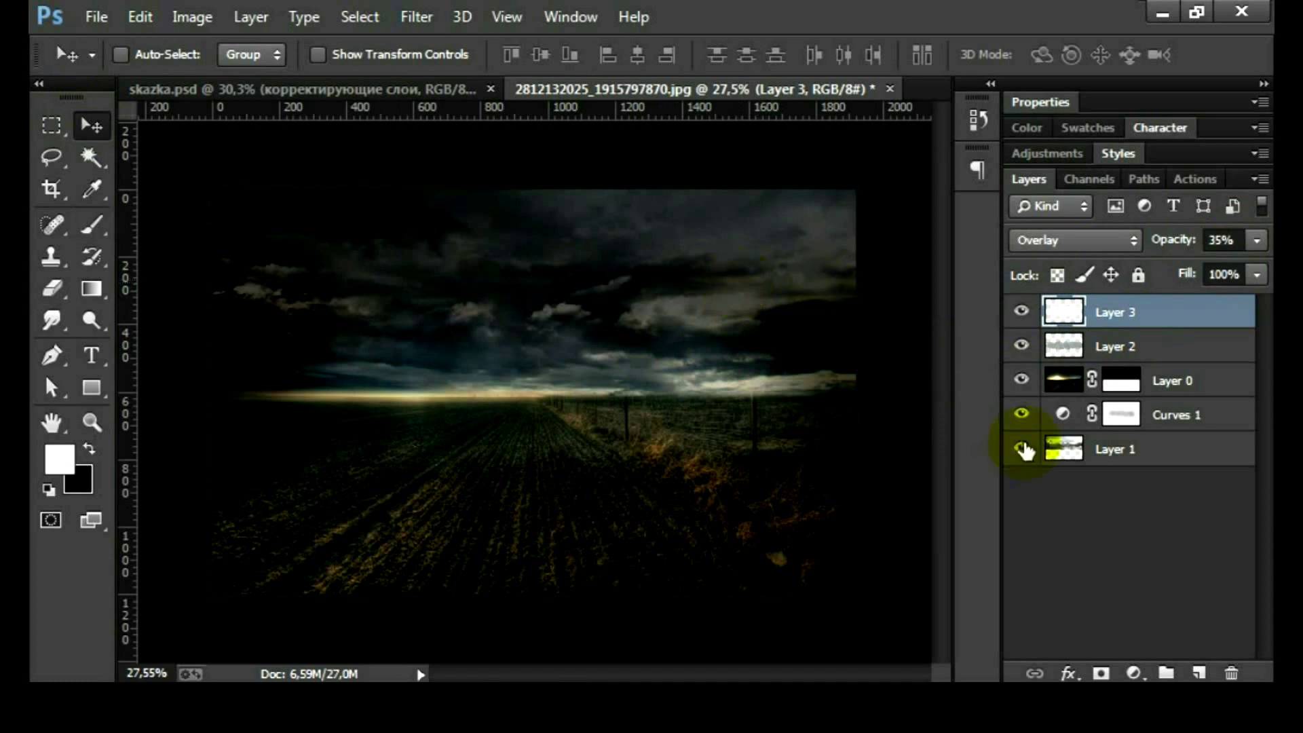
- Add a Color Balance adjustment with Shadows cyan-red 2 and yellow-blue 8
click(1133, 672)
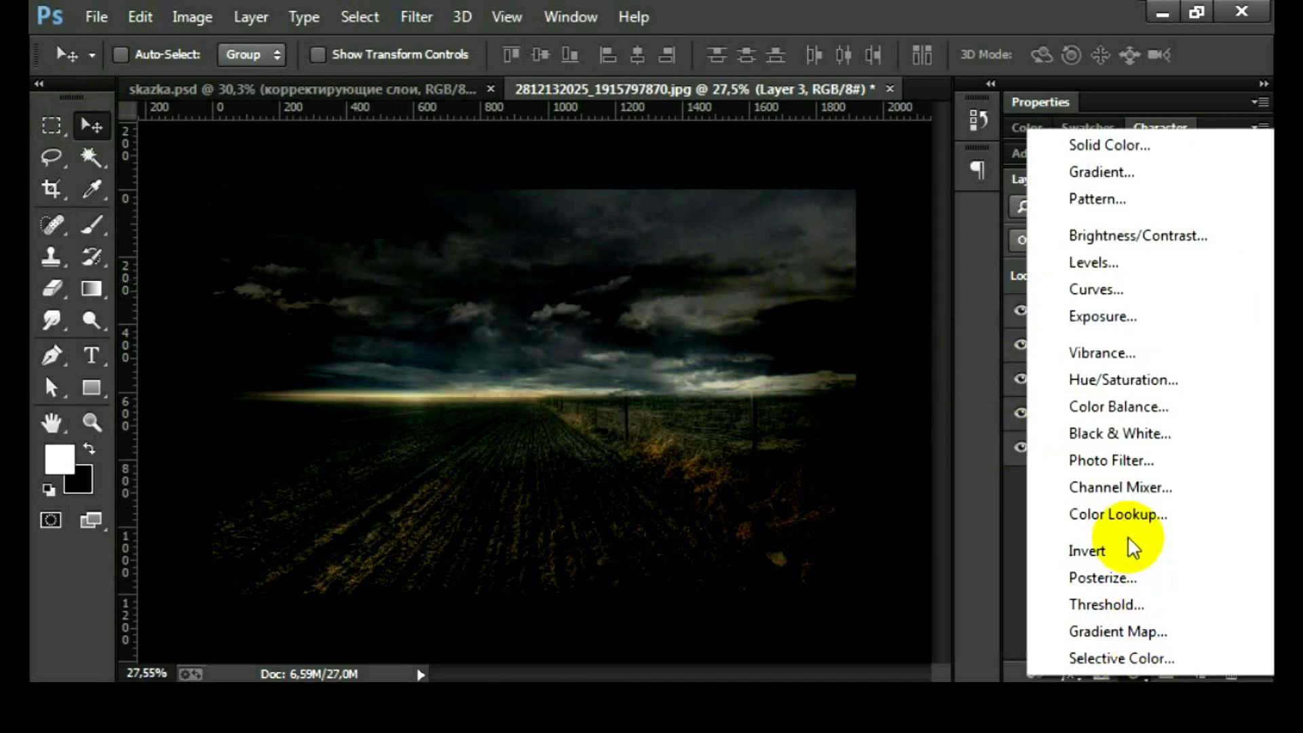
click(1120, 407)
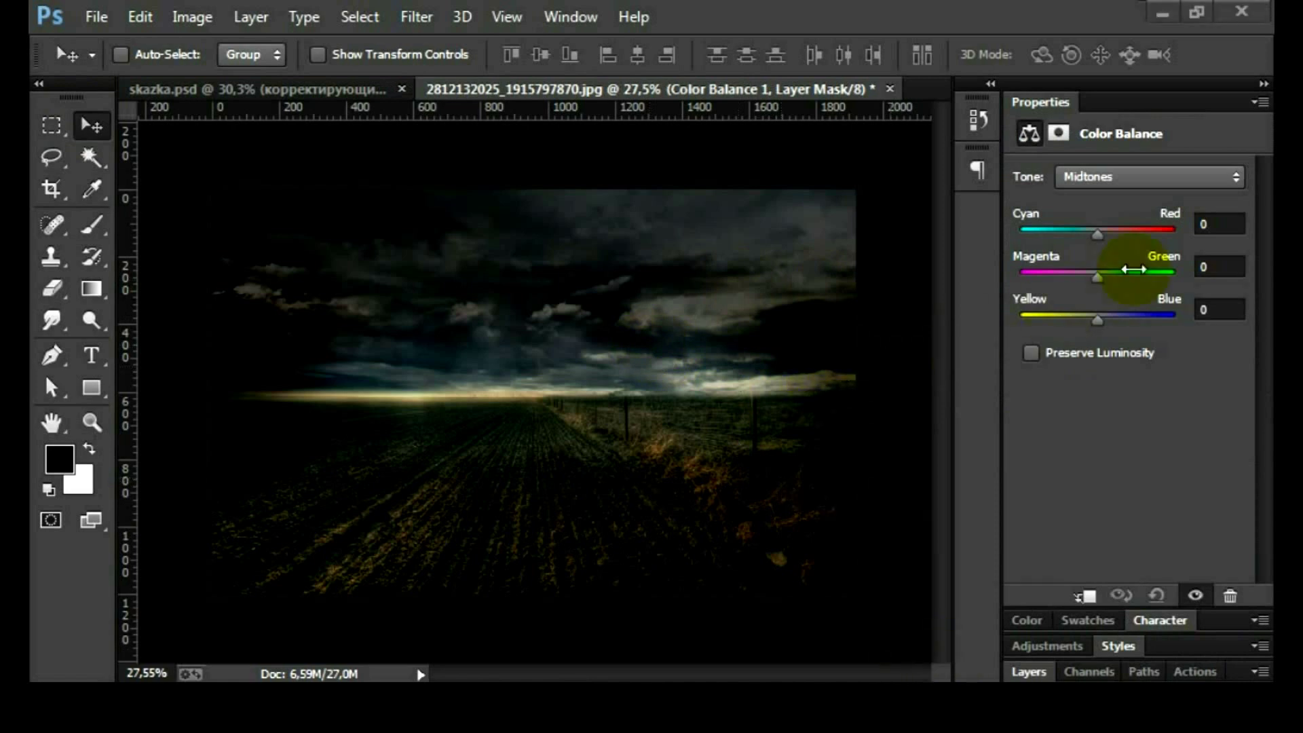
click(1136, 179)
click(1116, 204)
click(1211, 224)
text(2)
click(1206, 310)
text(8)
- Set the Color Balance Midtones to −4, −4, −8
click(1124, 179)
click(1100, 221)
click(1201, 224)
text(-4)
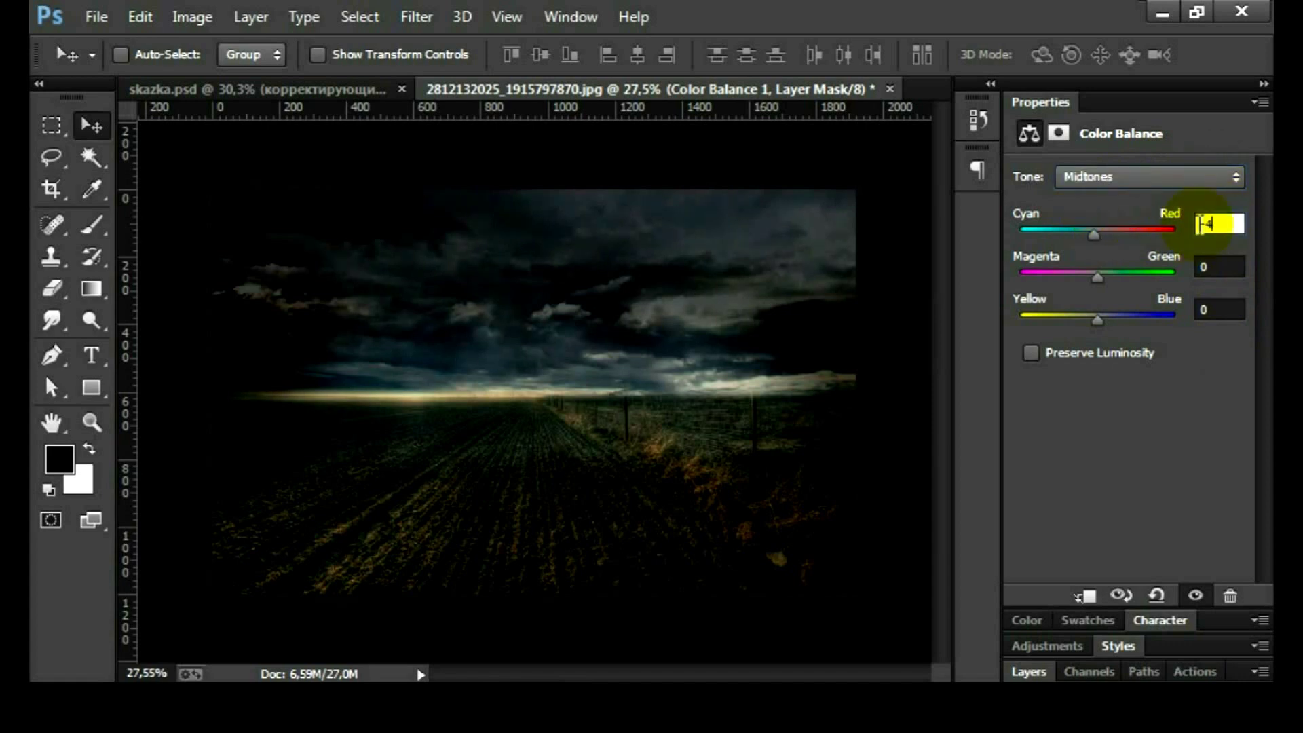
click(1213, 267)
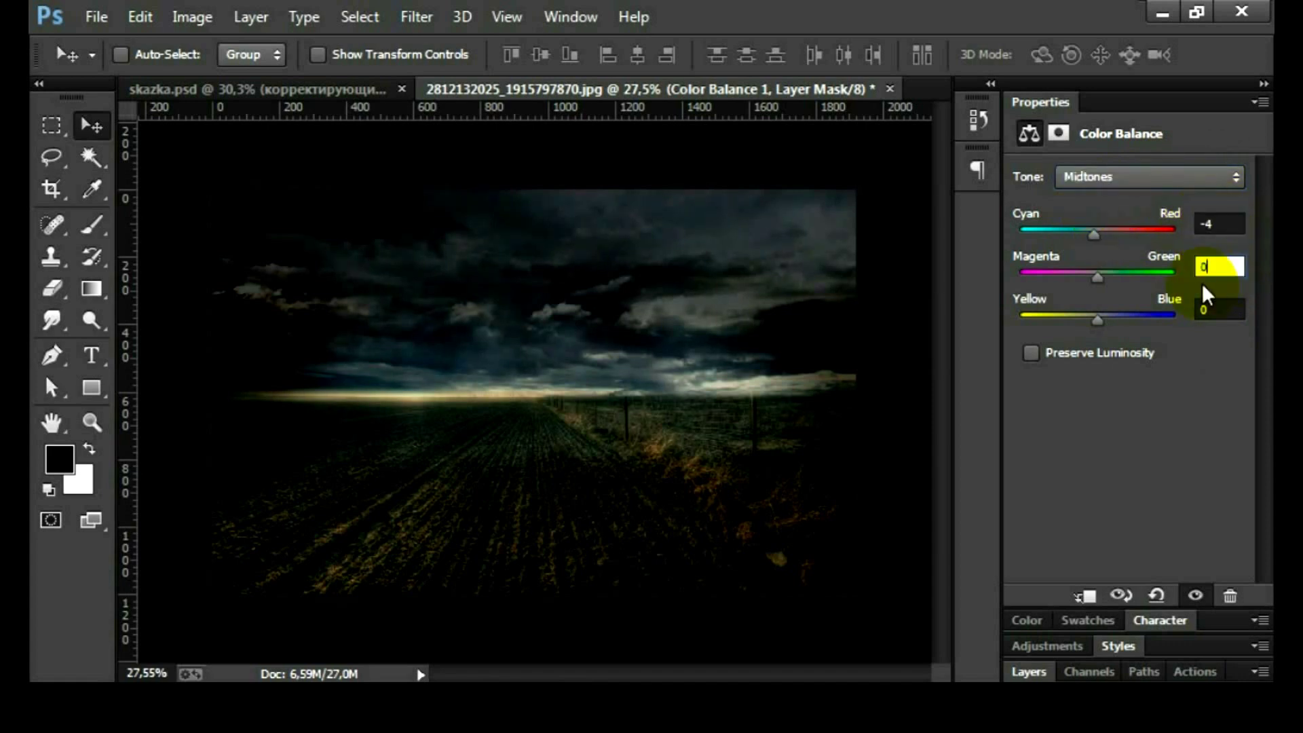
text(-4)
click(1229, 310)
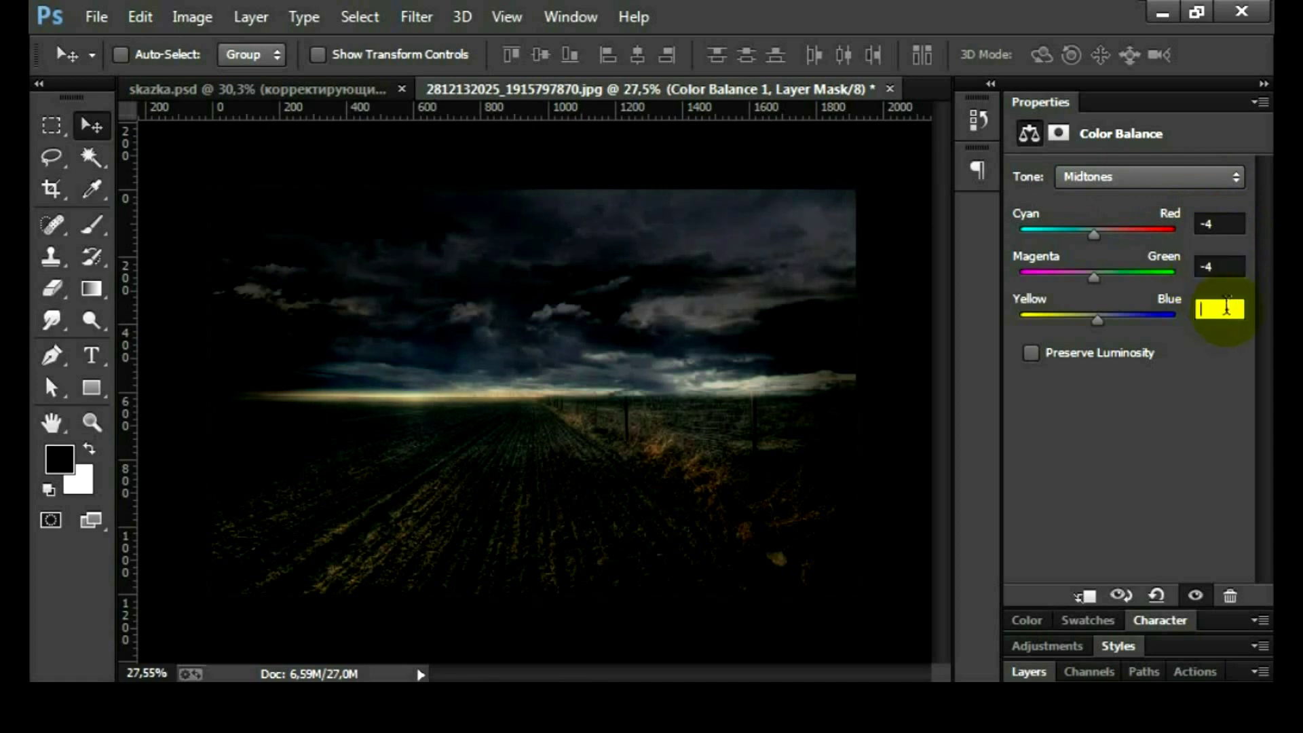
text(-8)
- Set the Color Balance Highlights to 2, −4, 8 and return to the layers list
click(1140, 177)
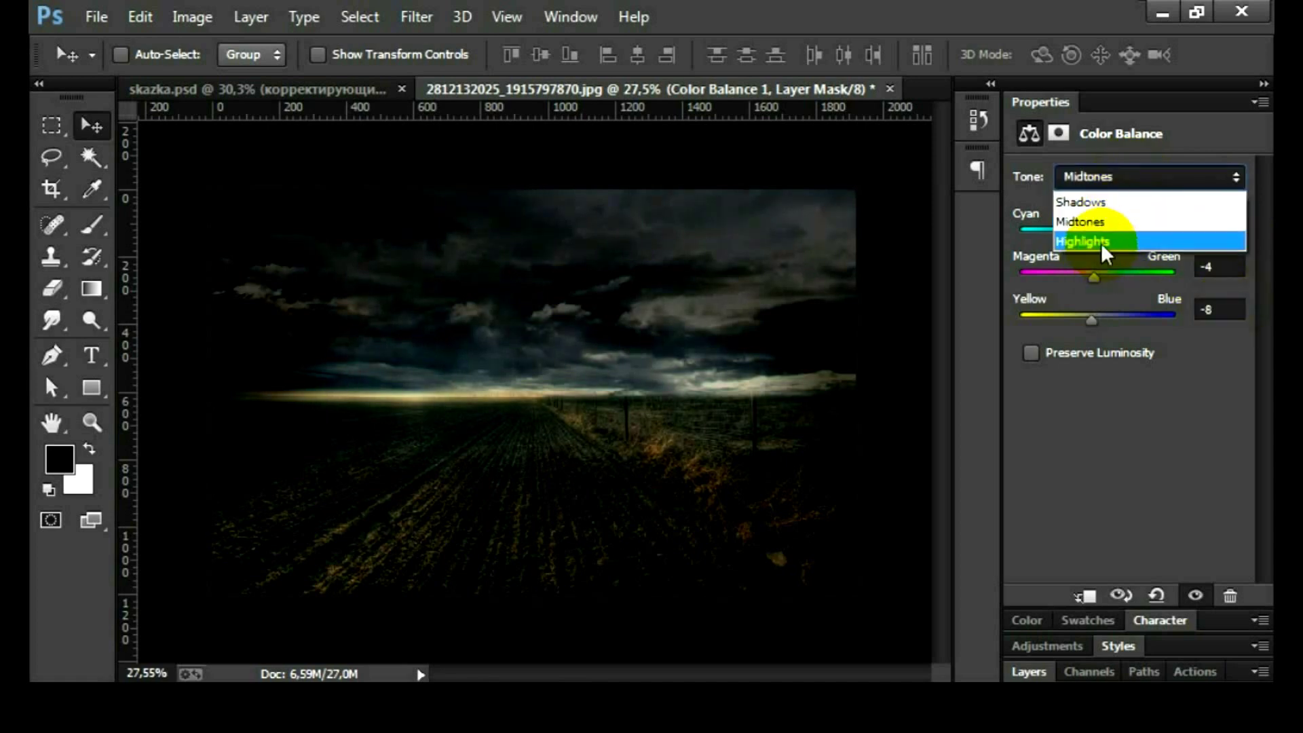
click(1103, 243)
click(1203, 225)
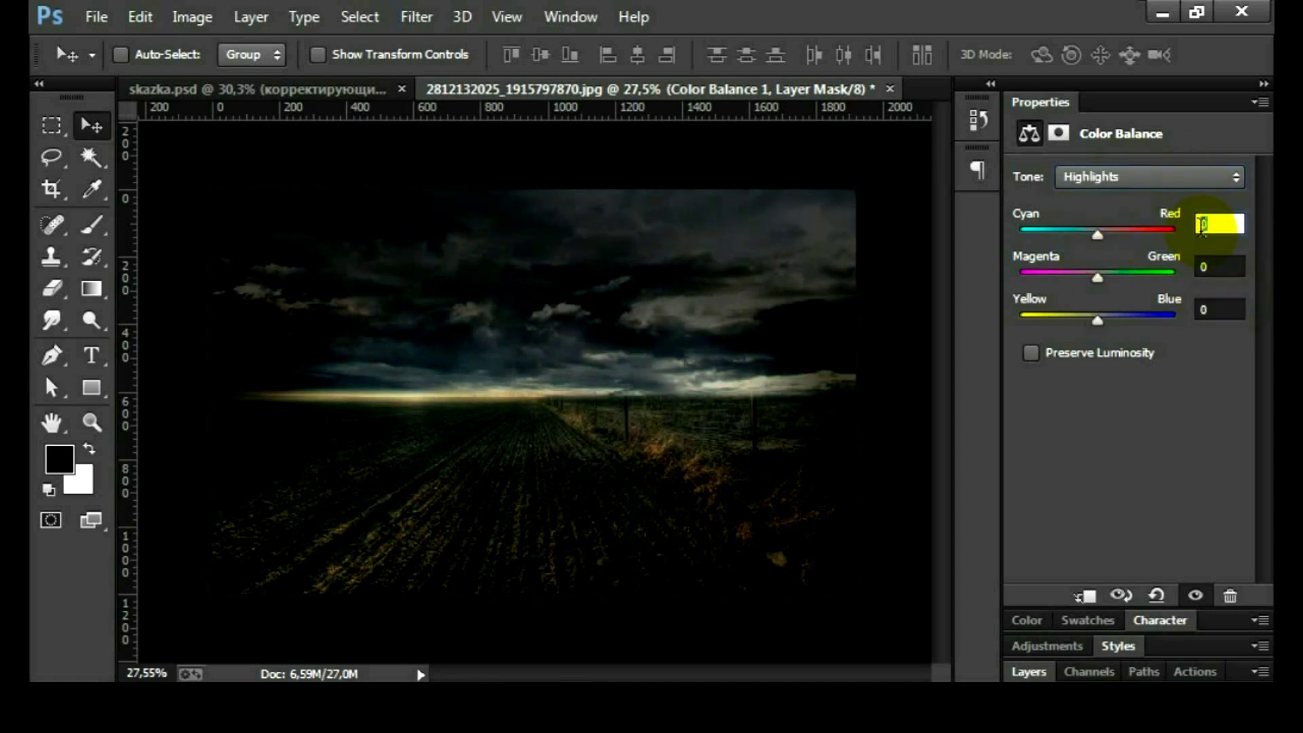
text(2)
click(1204, 266)
text(-)
click(1198, 311)
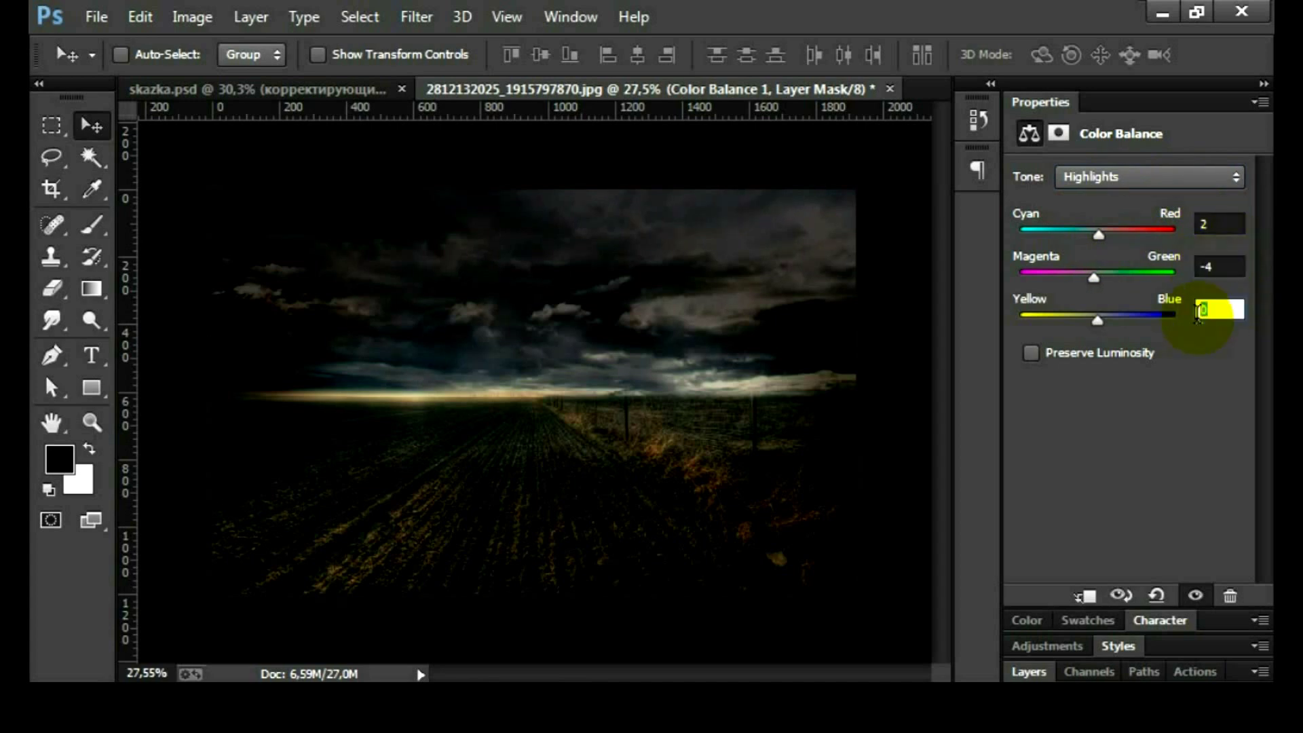
text(8)
key(Return)
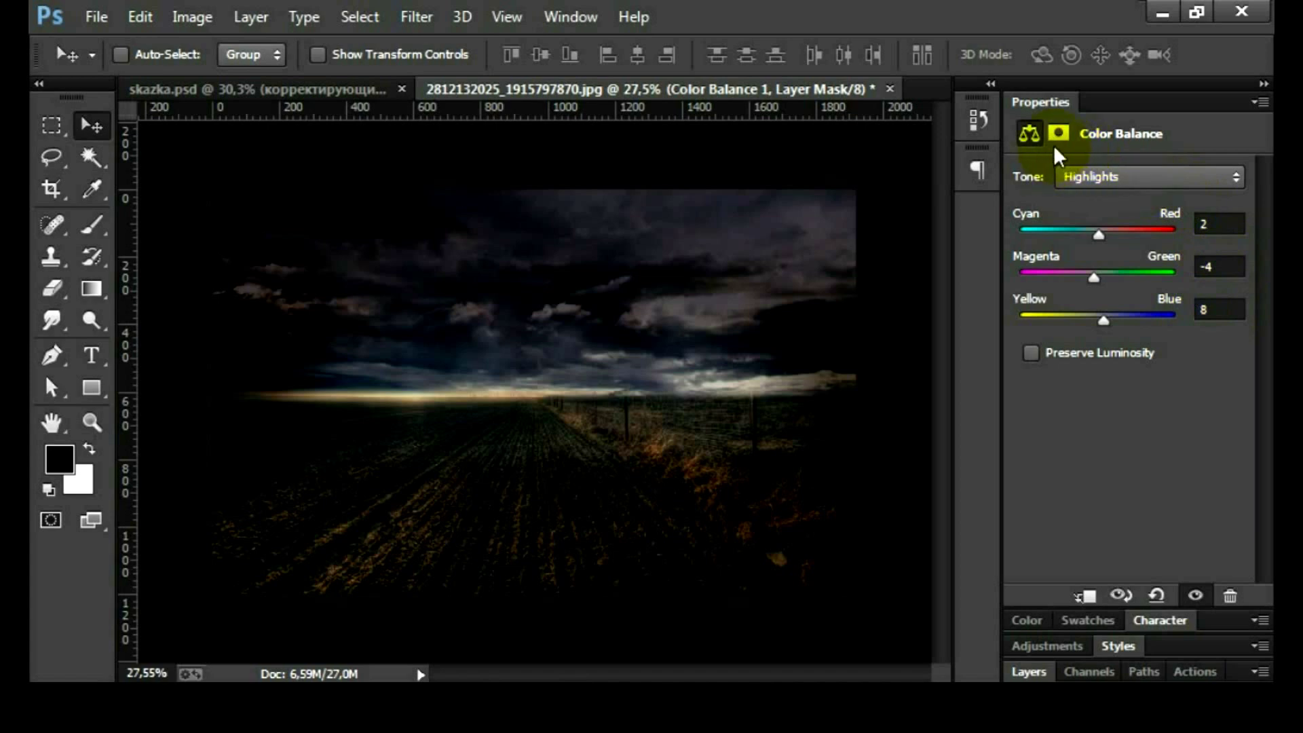
double_click(1041, 101)
click(1030, 179)
- Toggle the Color Balance and seated figure layers to compare the composite
click(1020, 312)
scroll(644, 361, down, 1)
scroll(642, 359, up, 1)
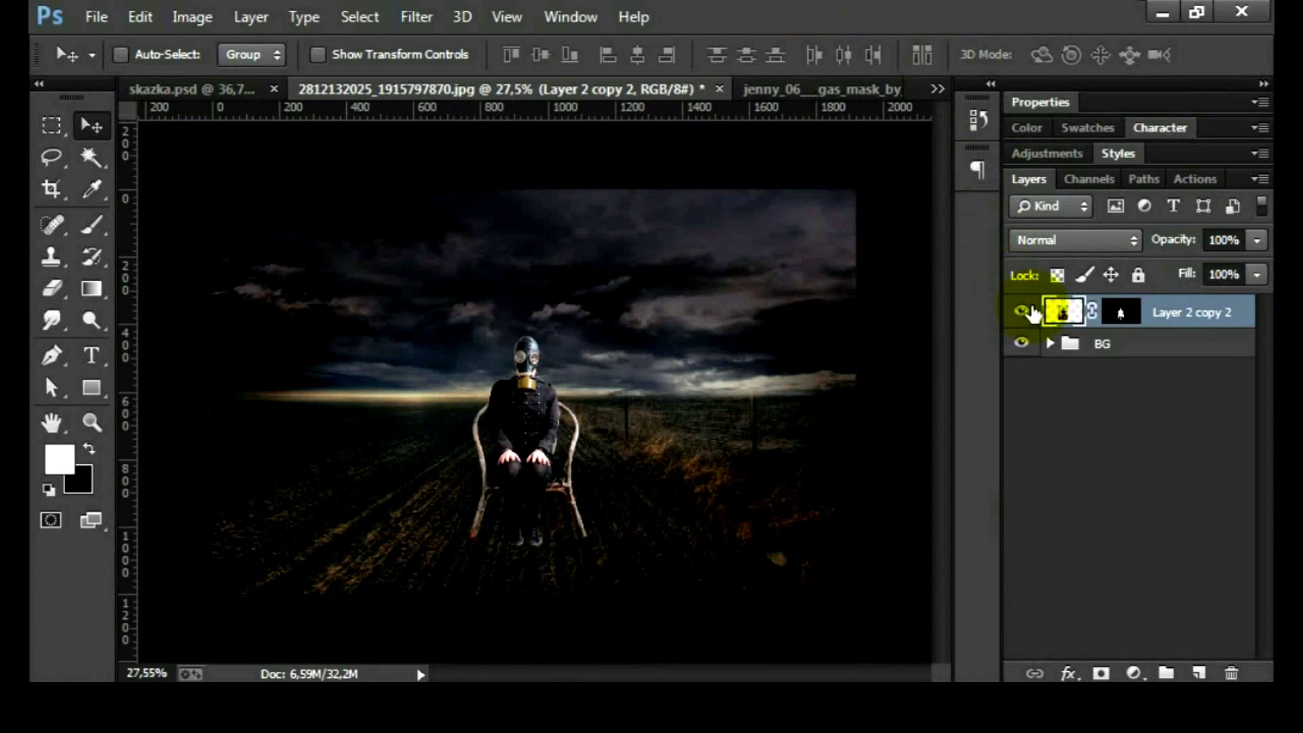
click(1031, 312)
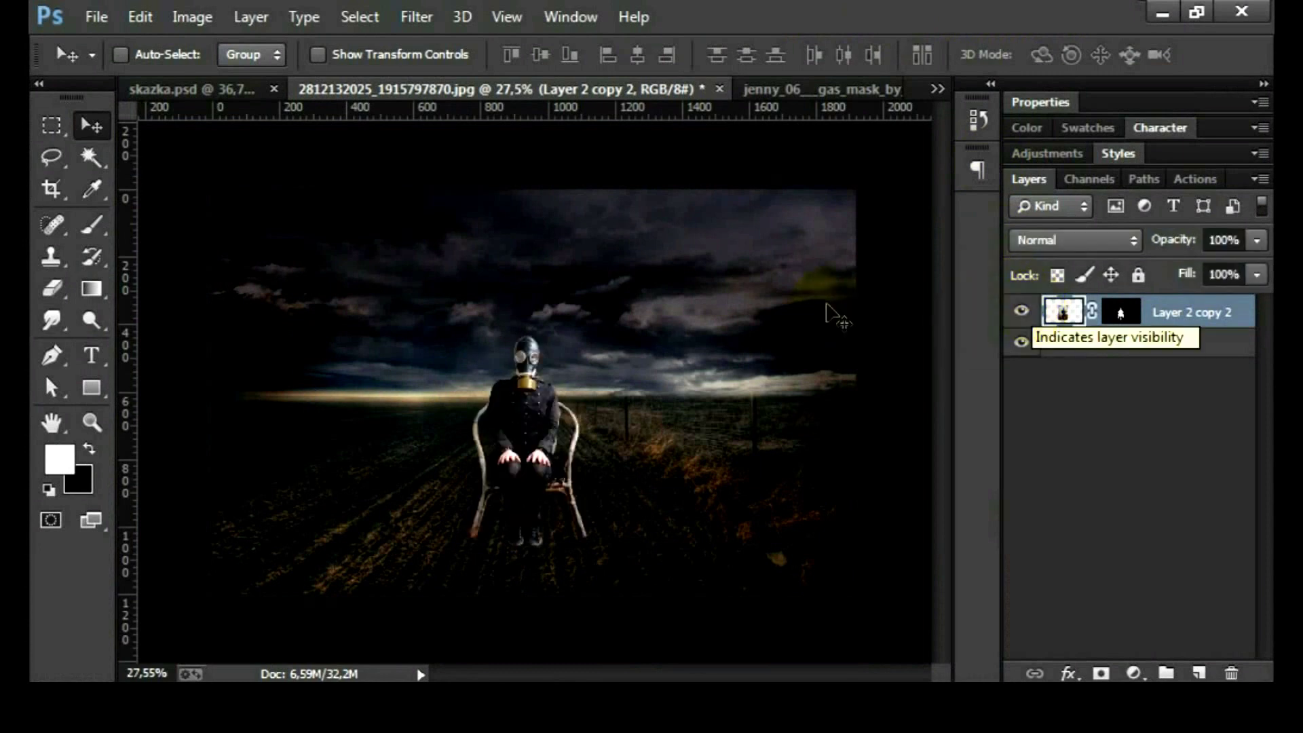
- In the gas-mask stock photo, trace a Pen path down the sleeve edge
click(776, 90)
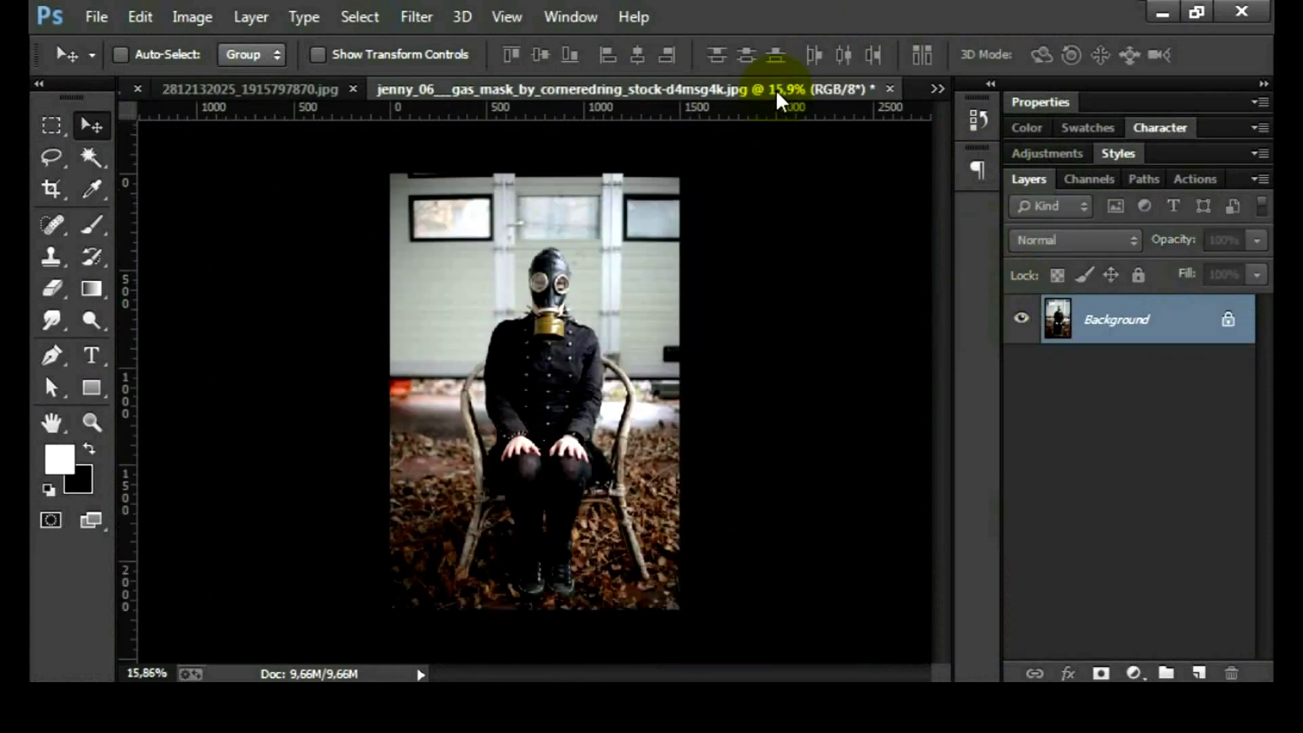
scroll(611, 433, up, 2)
scroll(619, 417, up, 2)
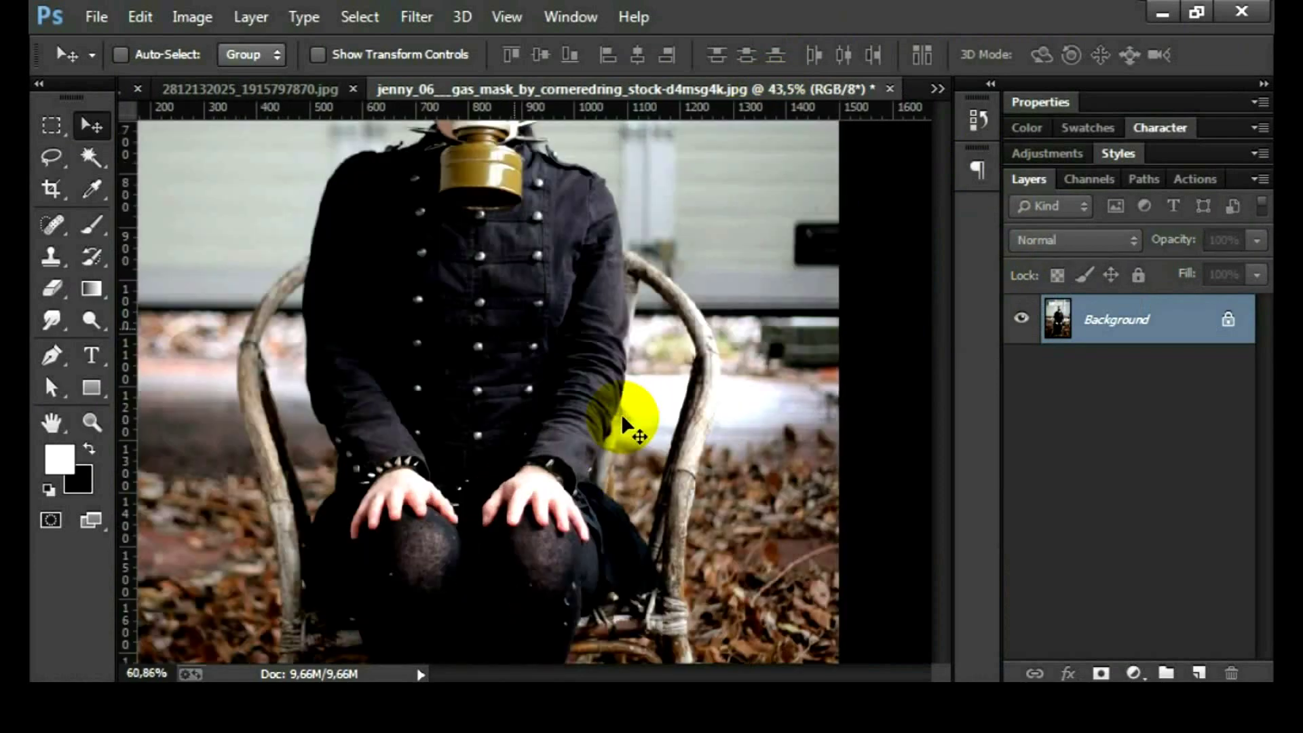
key(p)
scroll(635, 410, up, 1)
click(642, 229)
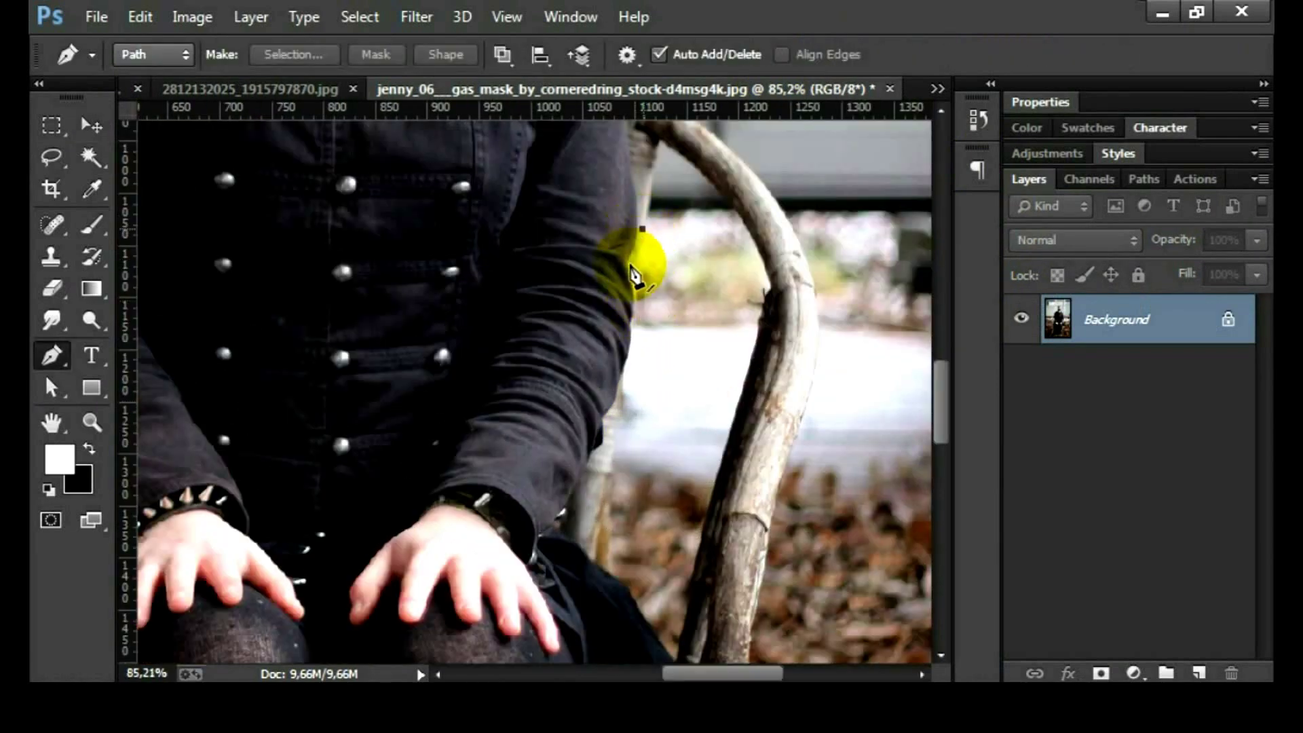
click(634, 284)
click(628, 336)
click(620, 380)
click(613, 419)
click(601, 495)
click(578, 547)
- Undo the path points and close the stock photo without saving
scroll(645, 500, down, 1)
scroll(645, 500, down, 2)
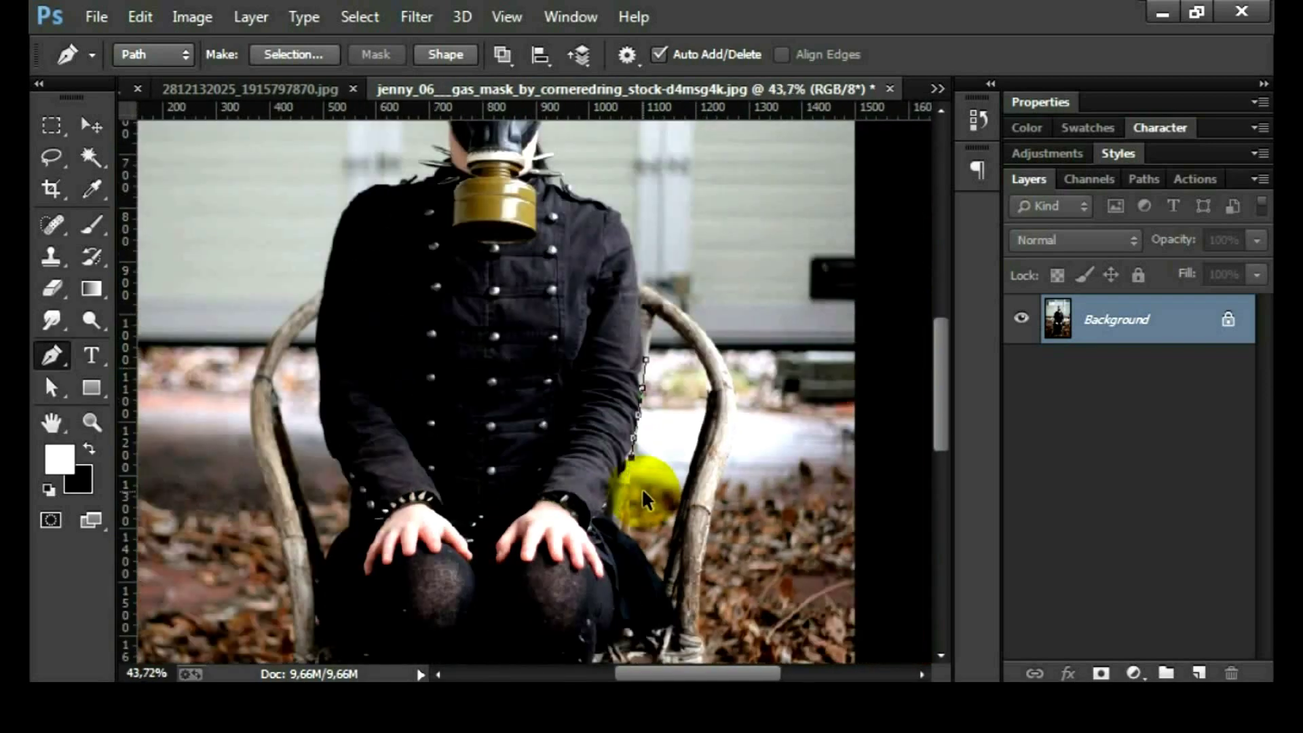
key(ctrl+alt+z)
key(ctrl+alt+z)
key(ctrl+alt+z)
click(890, 88)
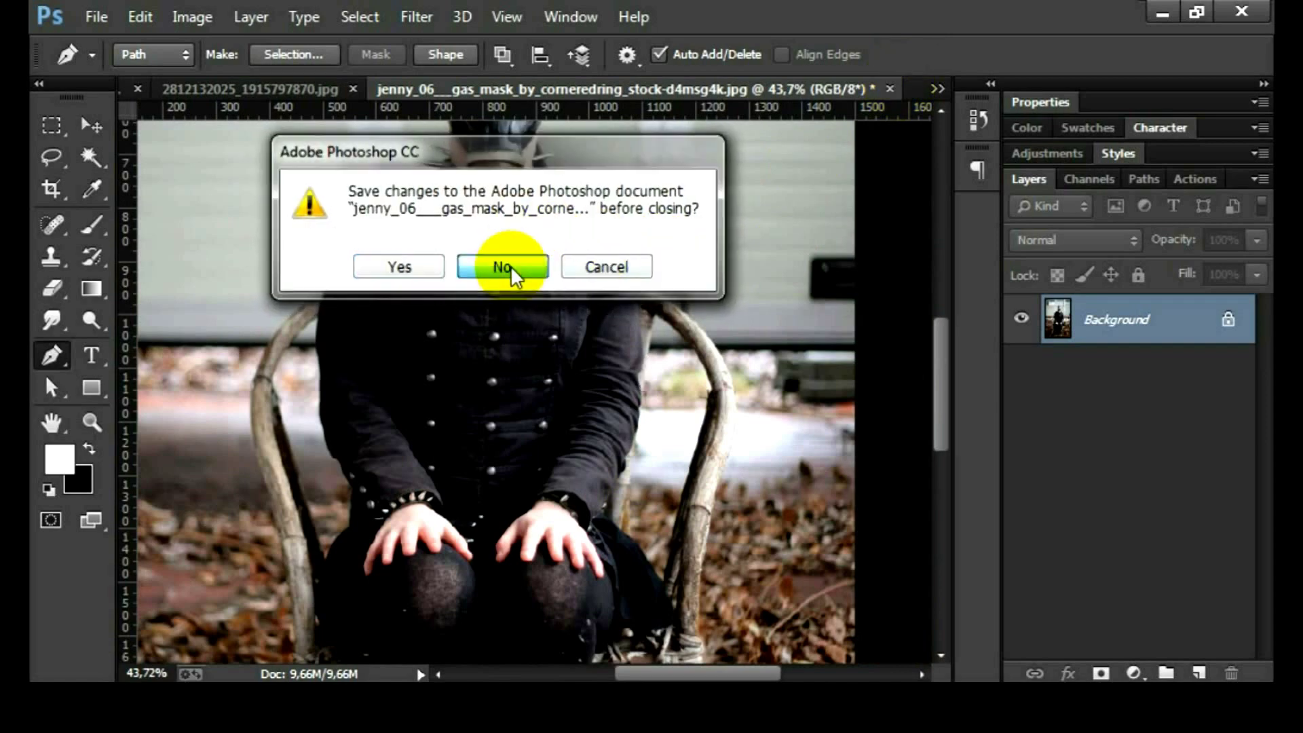
click(500, 265)
scroll(706, 450, up, 2)
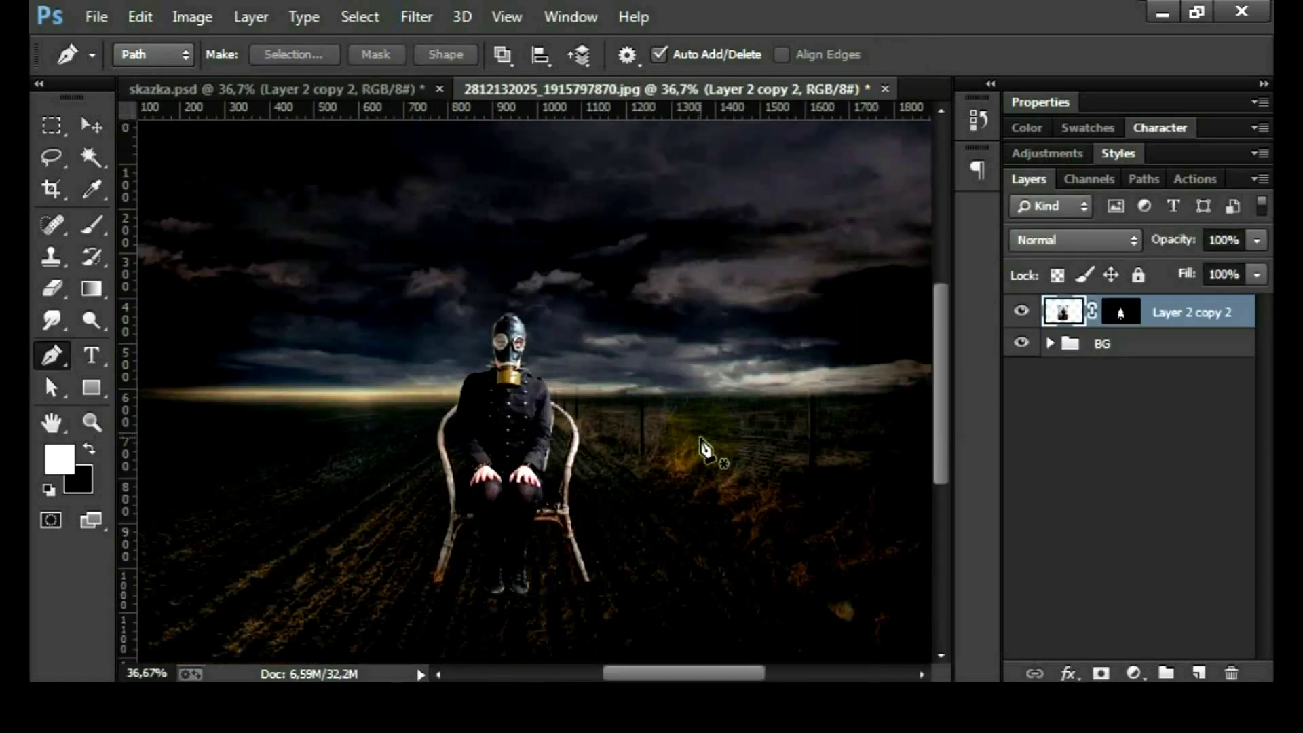
- Open Curves 1 inside the BG group and reshape its top-right point and midpoint
scroll(705, 450, down, 1)
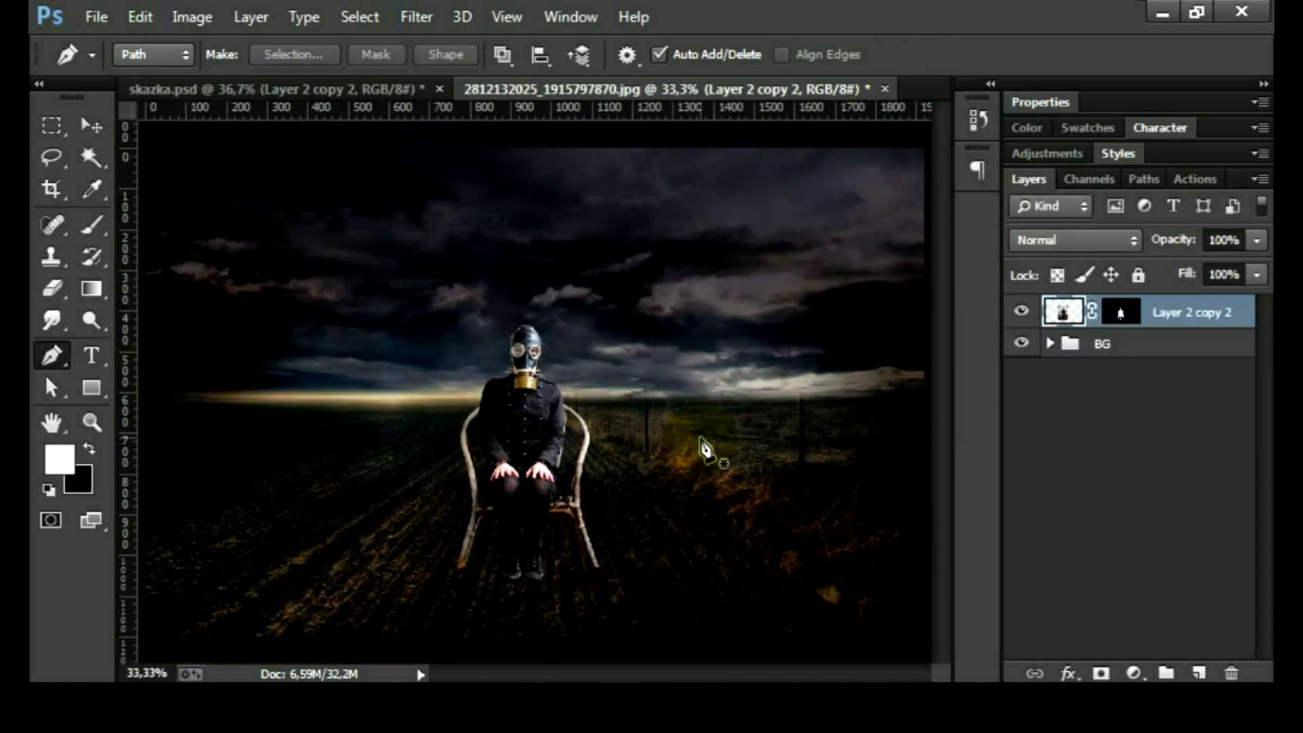
click(1050, 344)
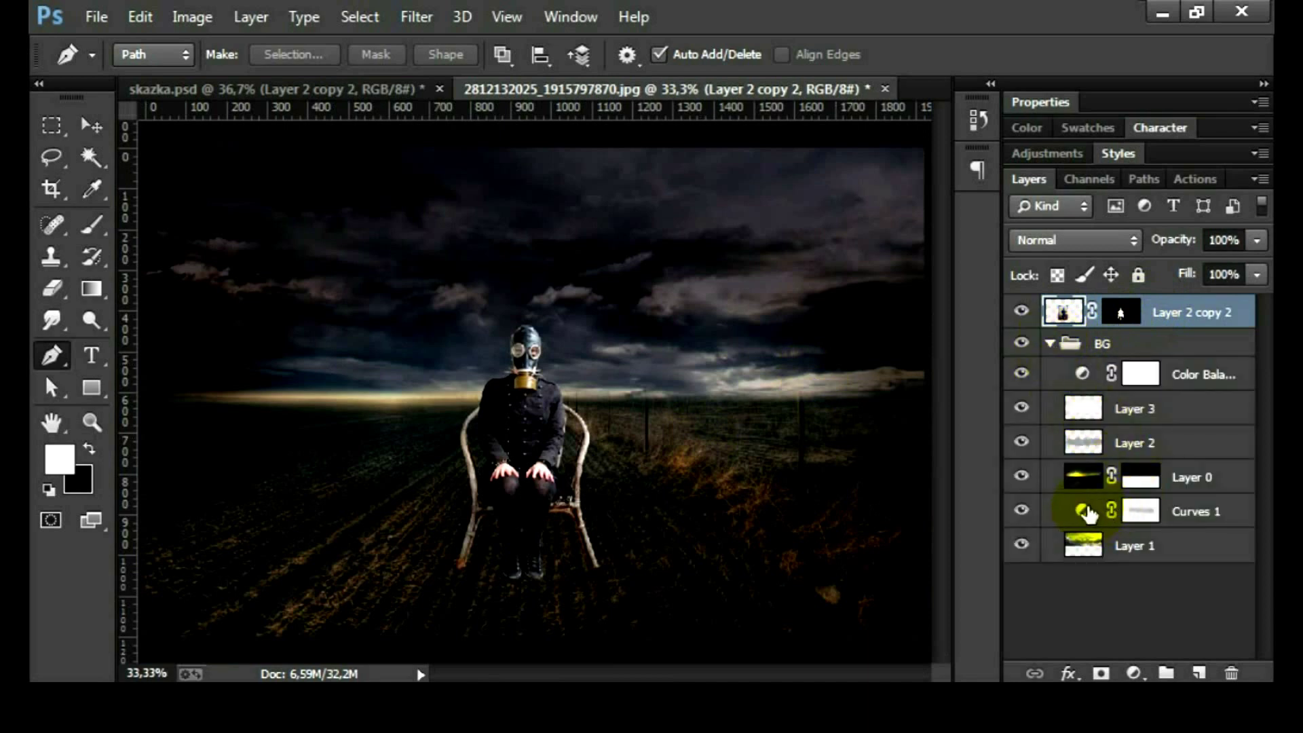
click(1084, 511)
click(1086, 514)
drag(1222, 343, 1237, 327)
click(1168, 379)
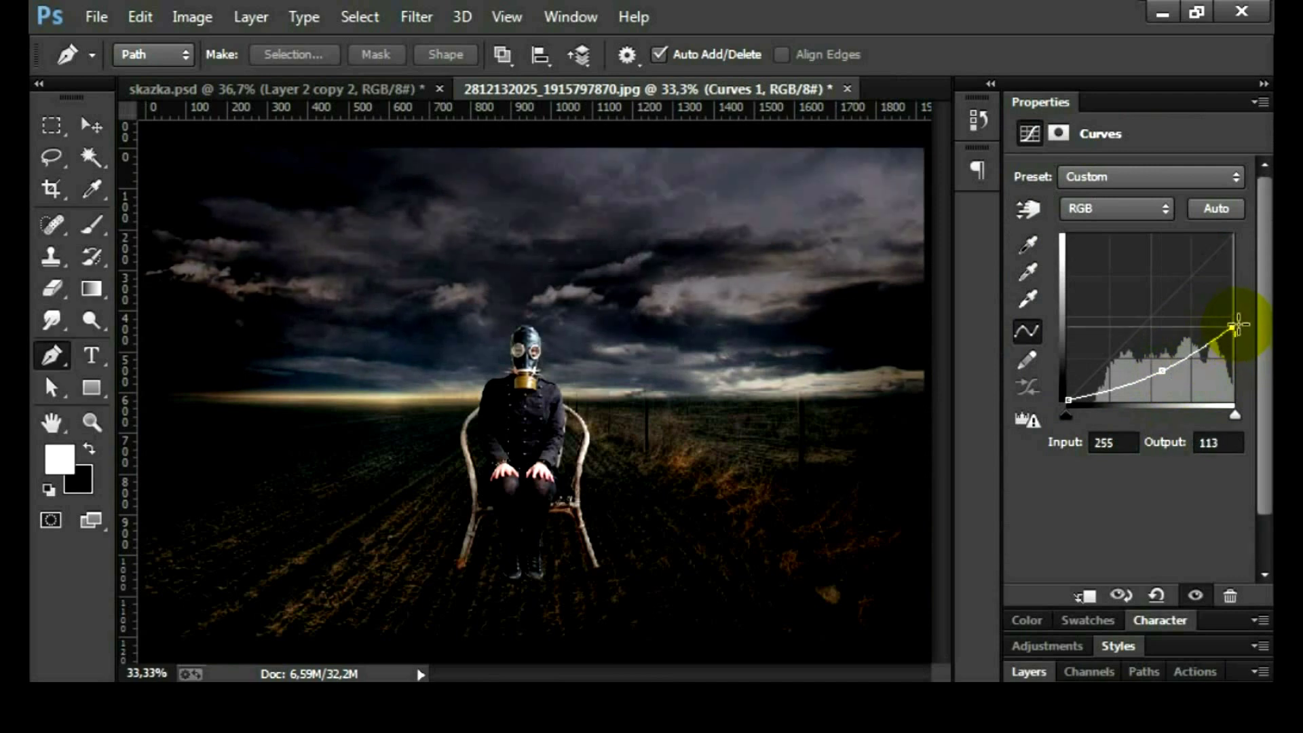
click(957, 668)
drag(1227, 328, 1234, 325)
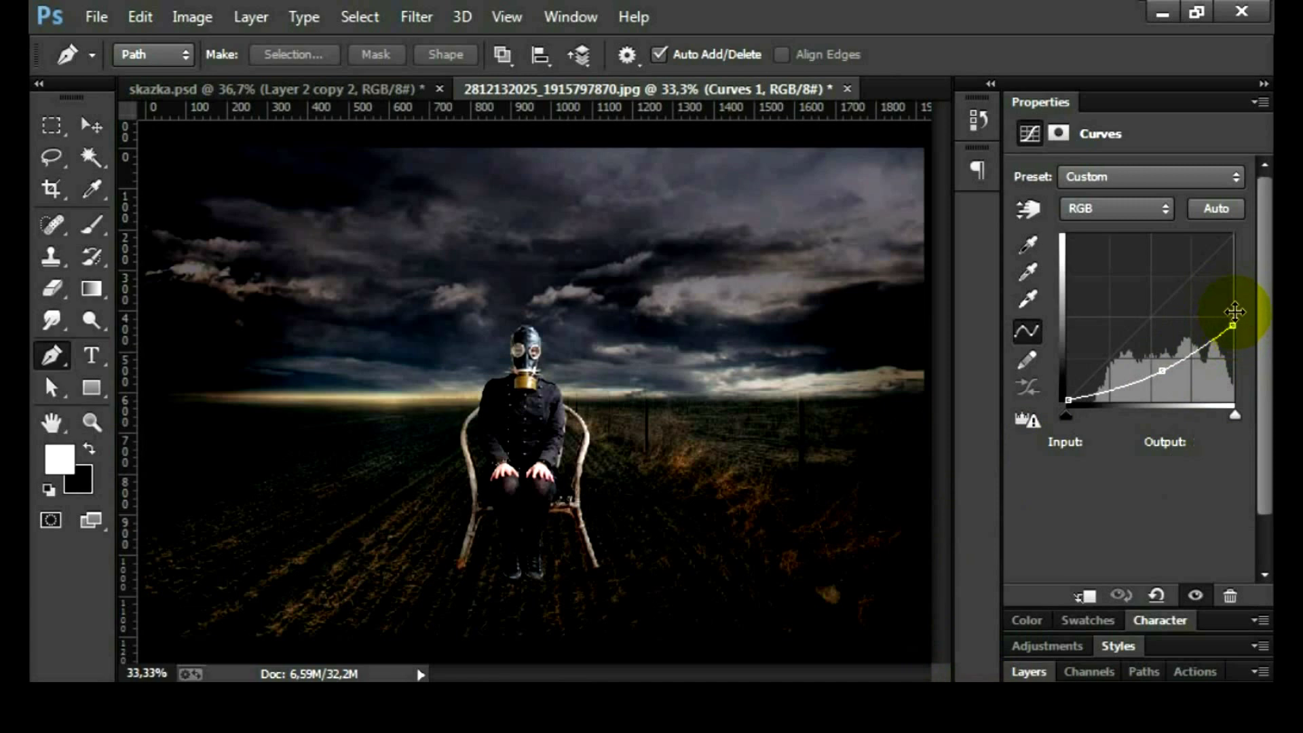
drag(1162, 370, 1158, 364)
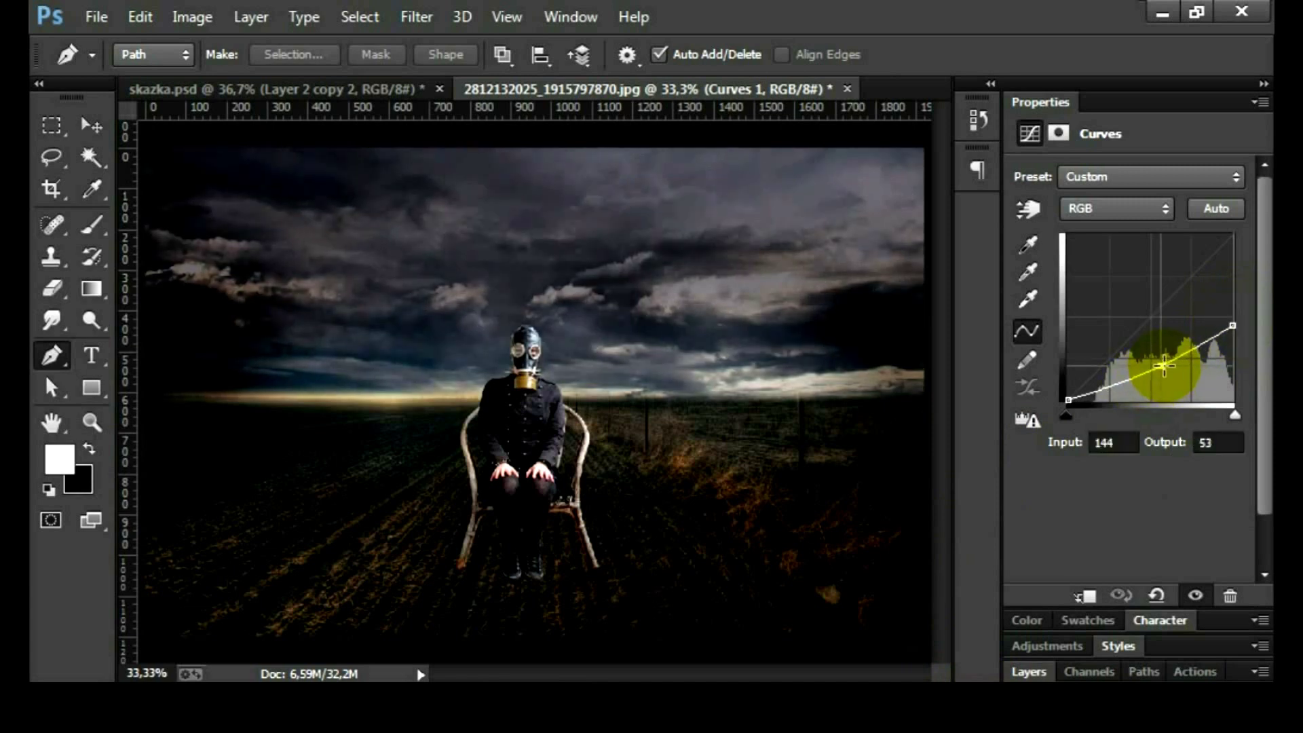
- Collapse the BG group and select the figure layer Layer 2 copy 2
click(1041, 102)
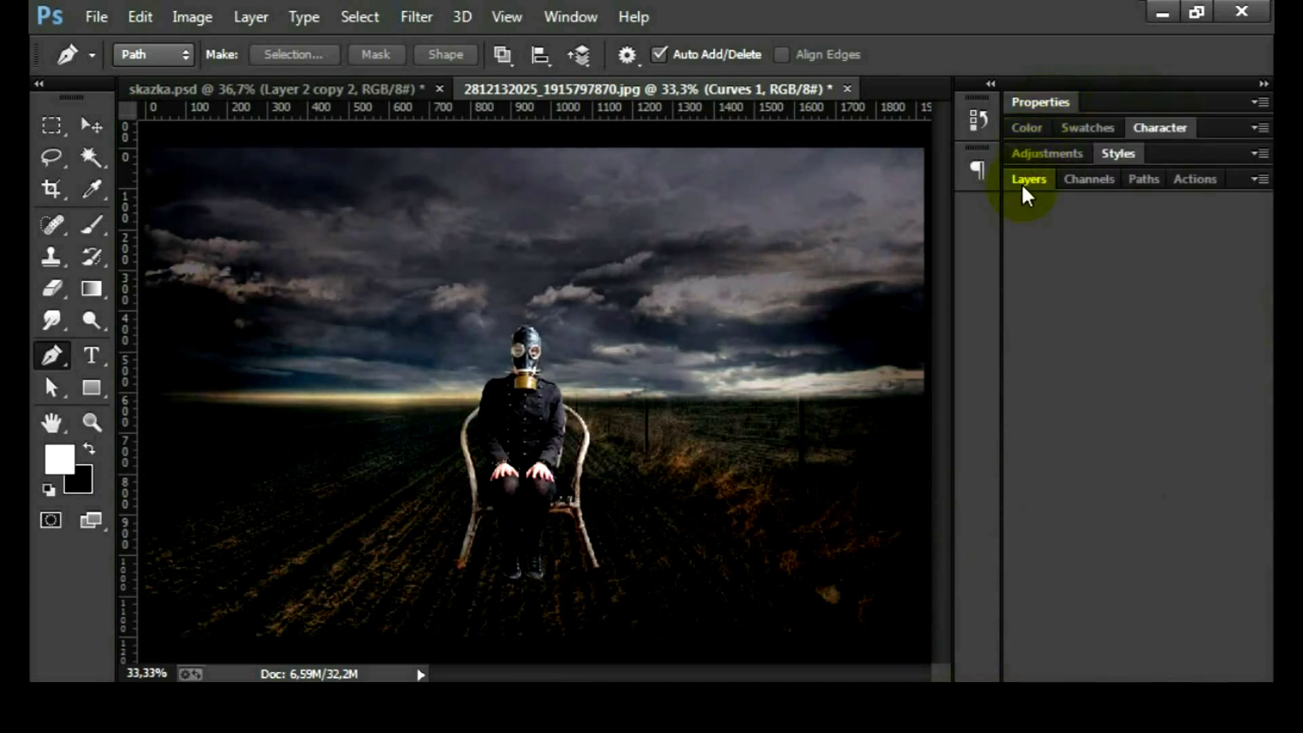
click(1029, 178)
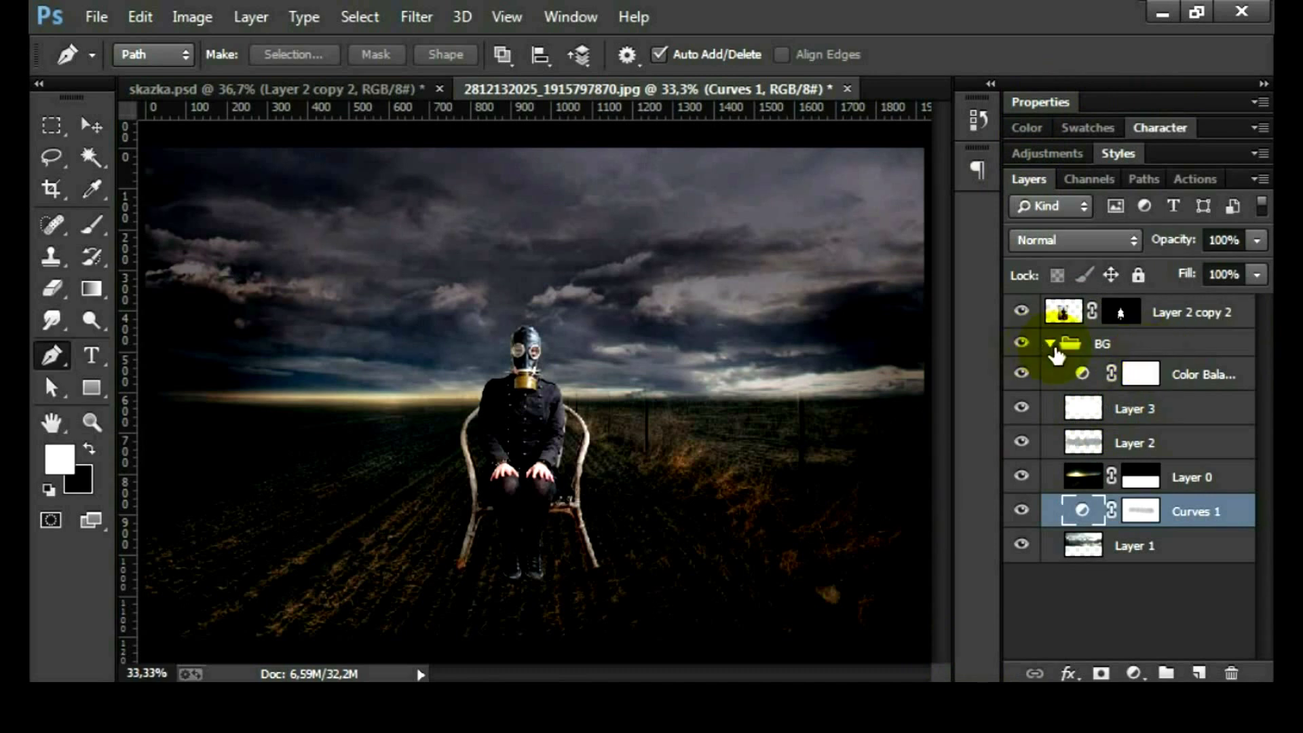
click(1050, 344)
click(1062, 312)
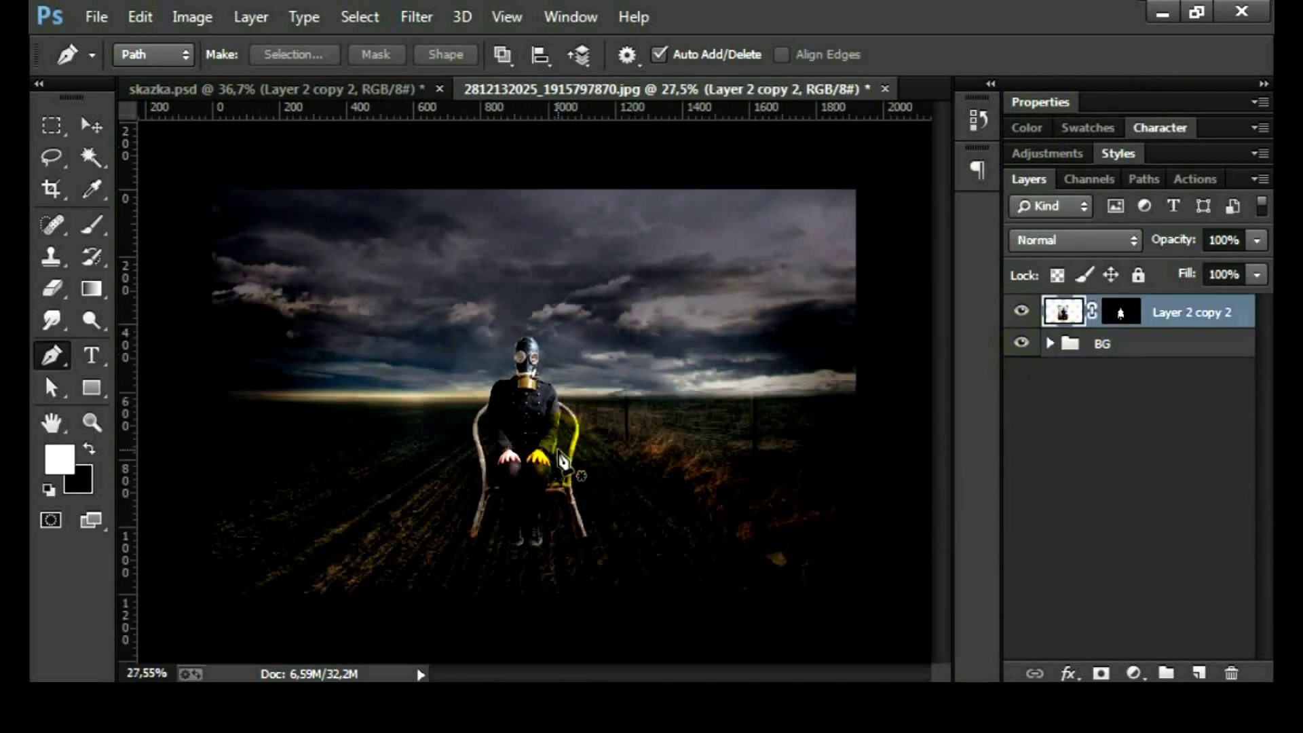
- Convert Layer 2 copy 2 to a Smart Object, then rasterize it back to pixels
scroll(536, 393, up, 1)
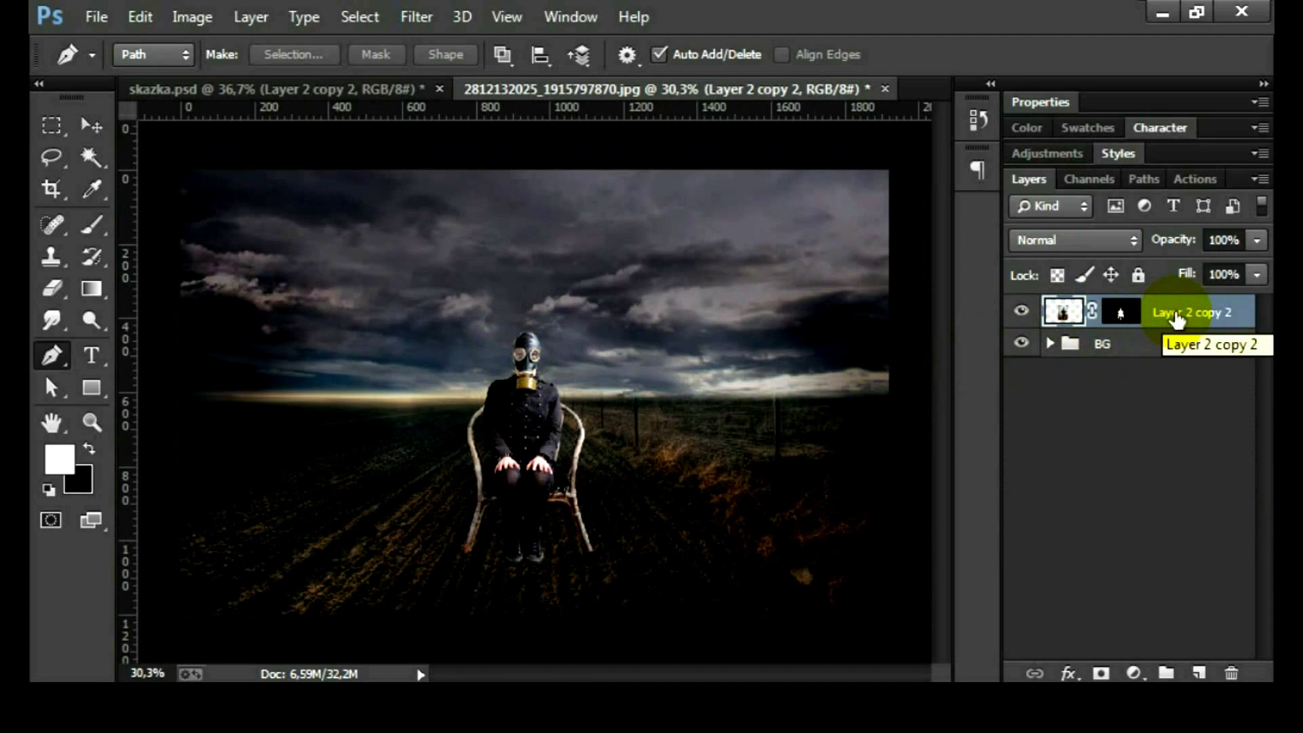
right_click(1177, 319)
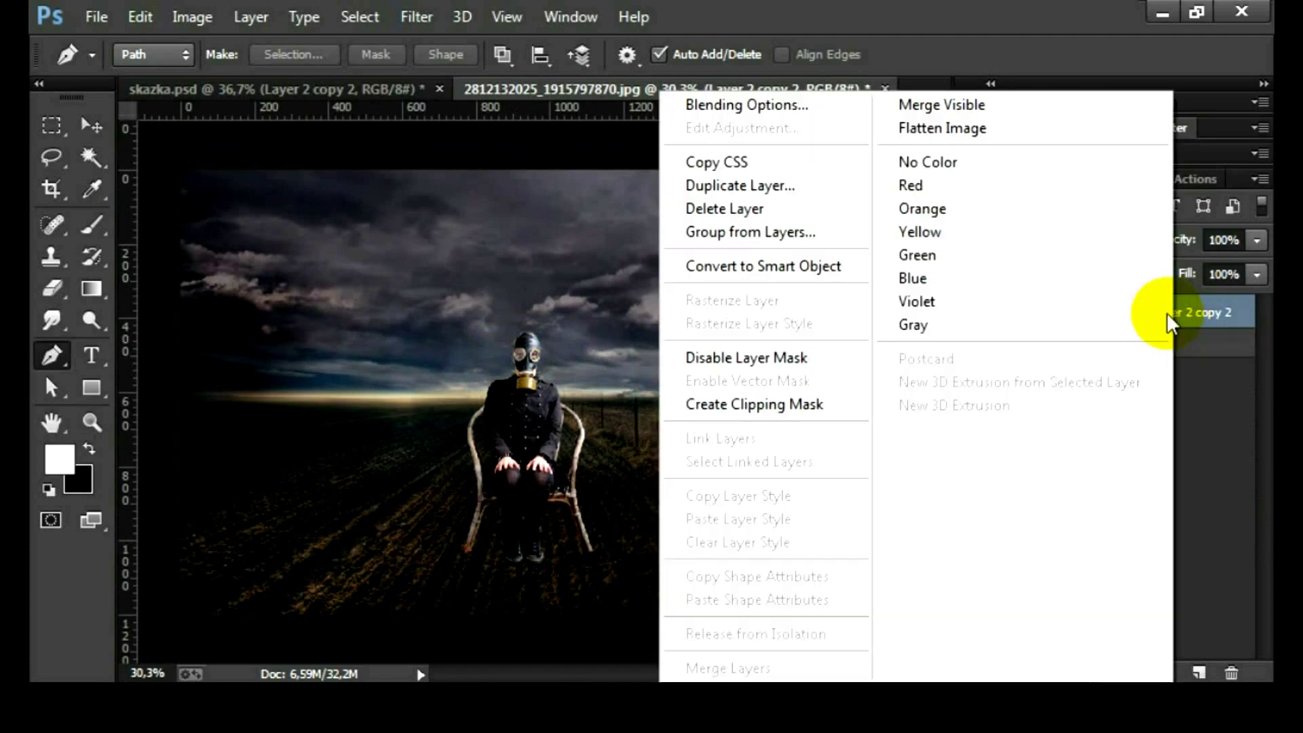
click(786, 271)
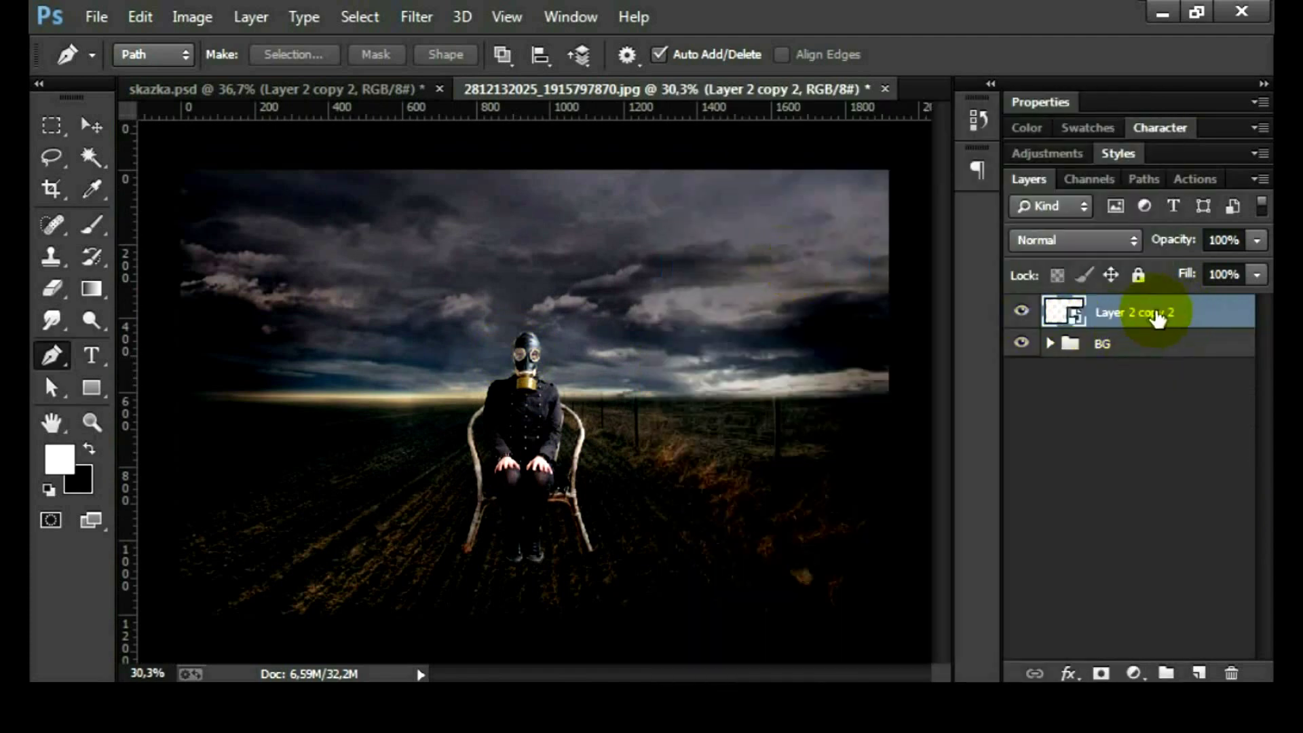
right_click(1158, 314)
click(765, 335)
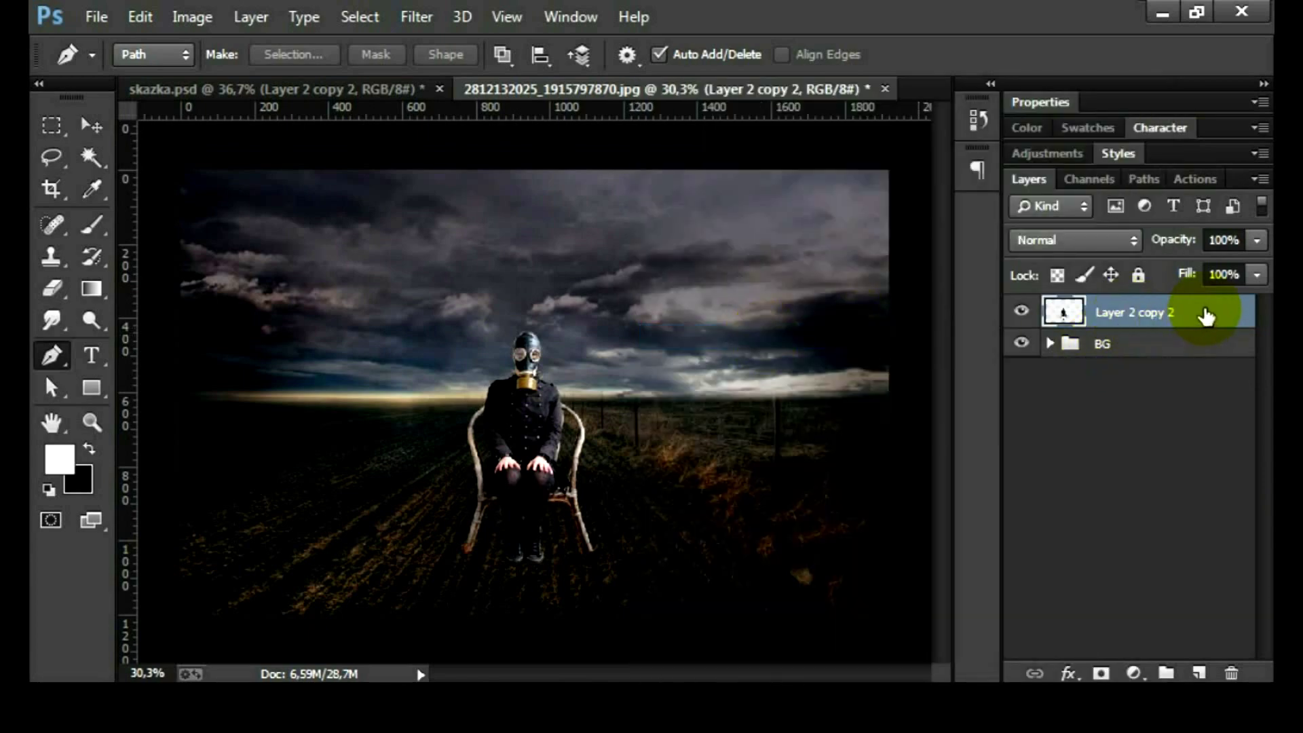
- Add a Color Dodge Inner Shadow to the figure layer, with global light turned off
double_click(1206, 316)
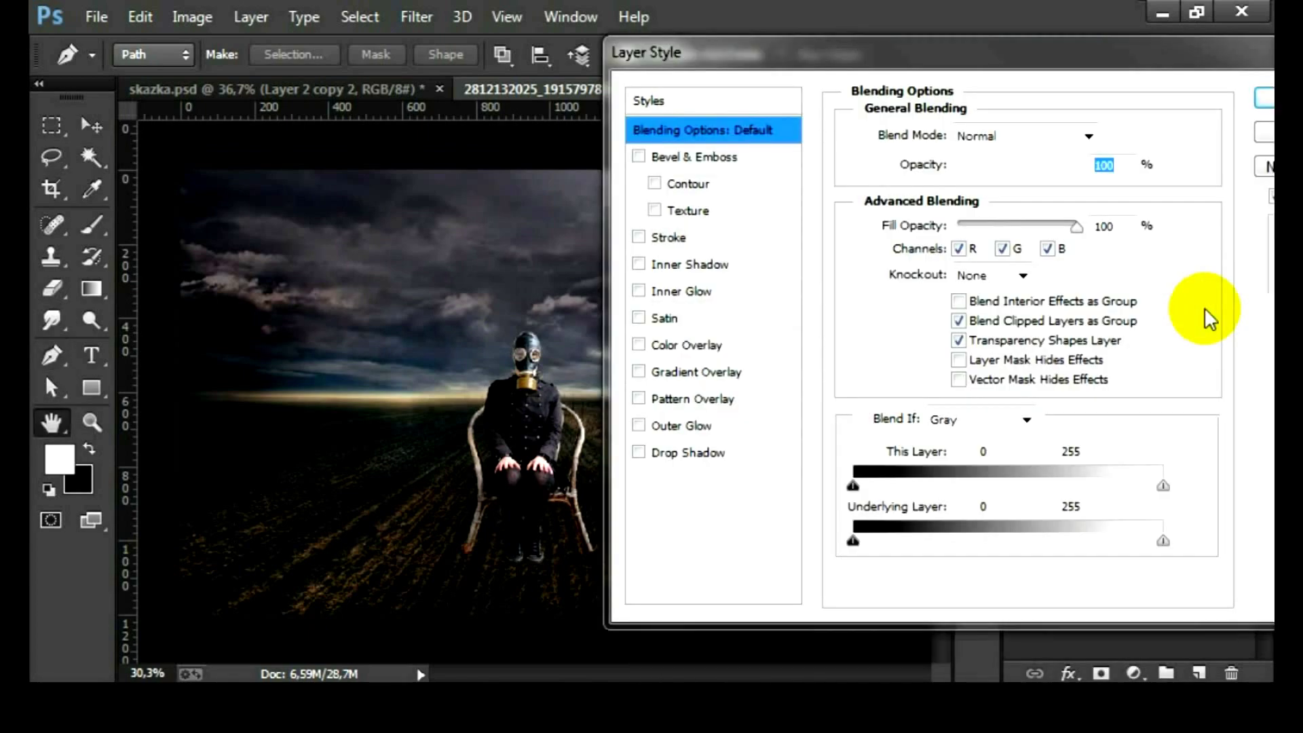
click(676, 292)
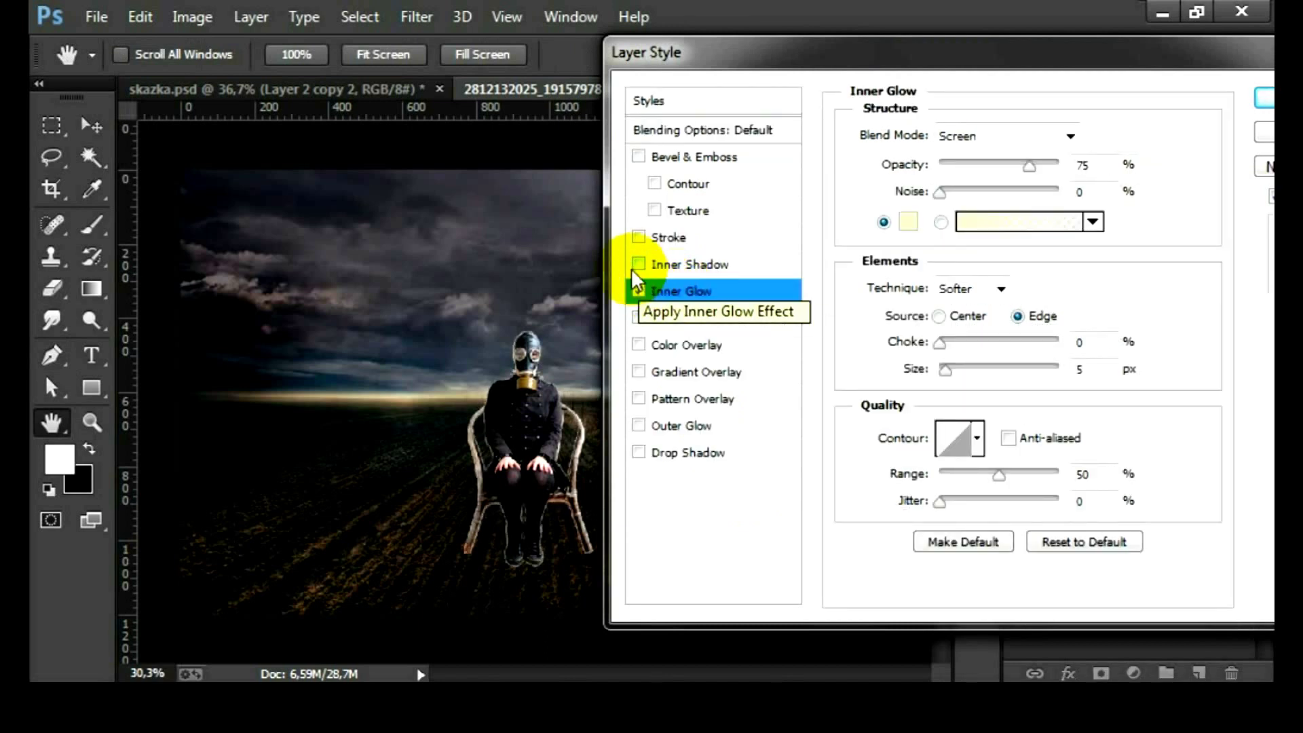
click(637, 292)
click(672, 264)
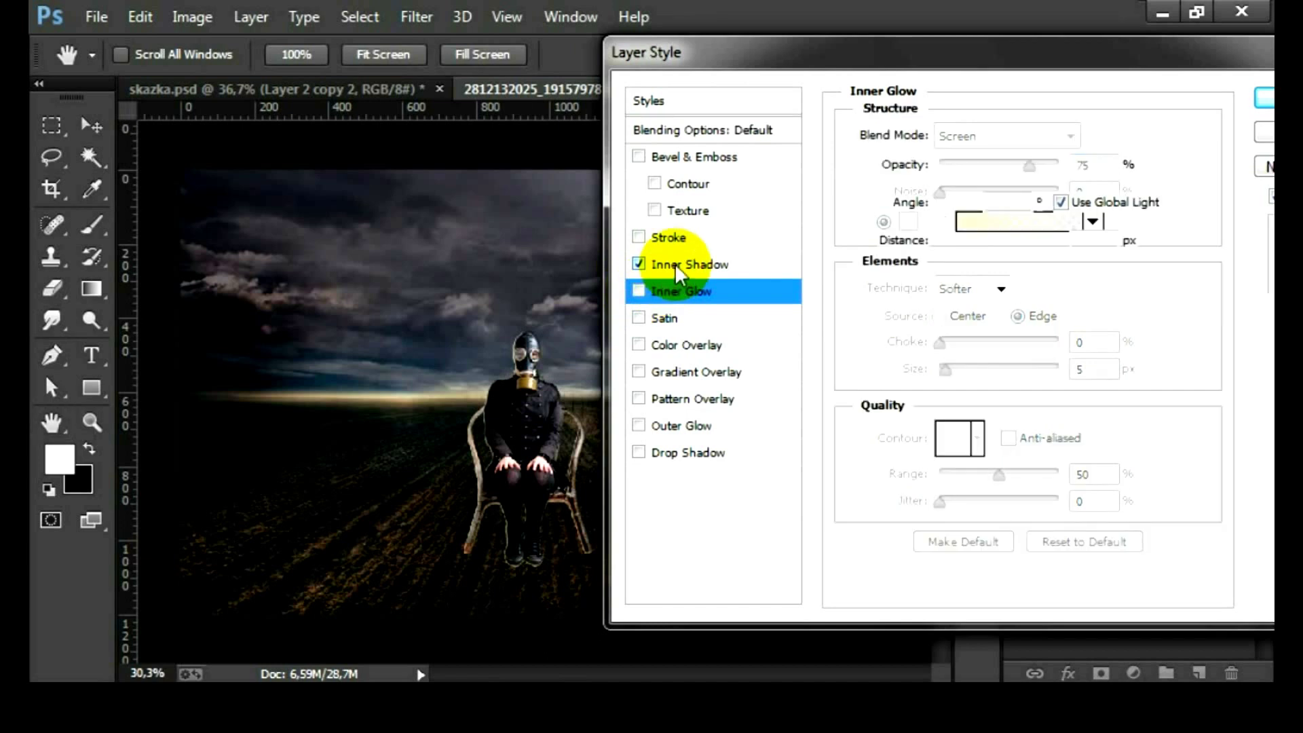
drag(1054, 54, 1124, 48)
click(1129, 195)
click(1139, 132)
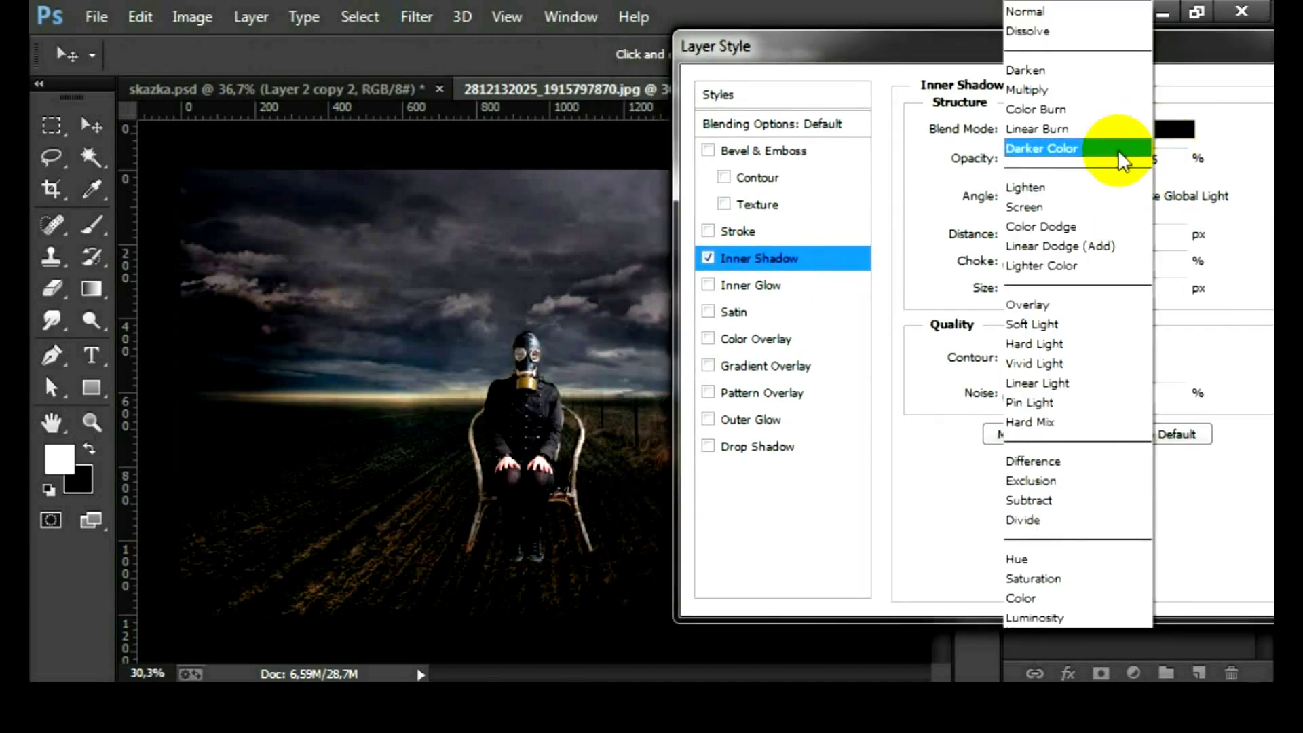
click(1062, 224)
- Tint the inner shadow pale grey-blue #8292a6, sampled from the sky
click(1175, 129)
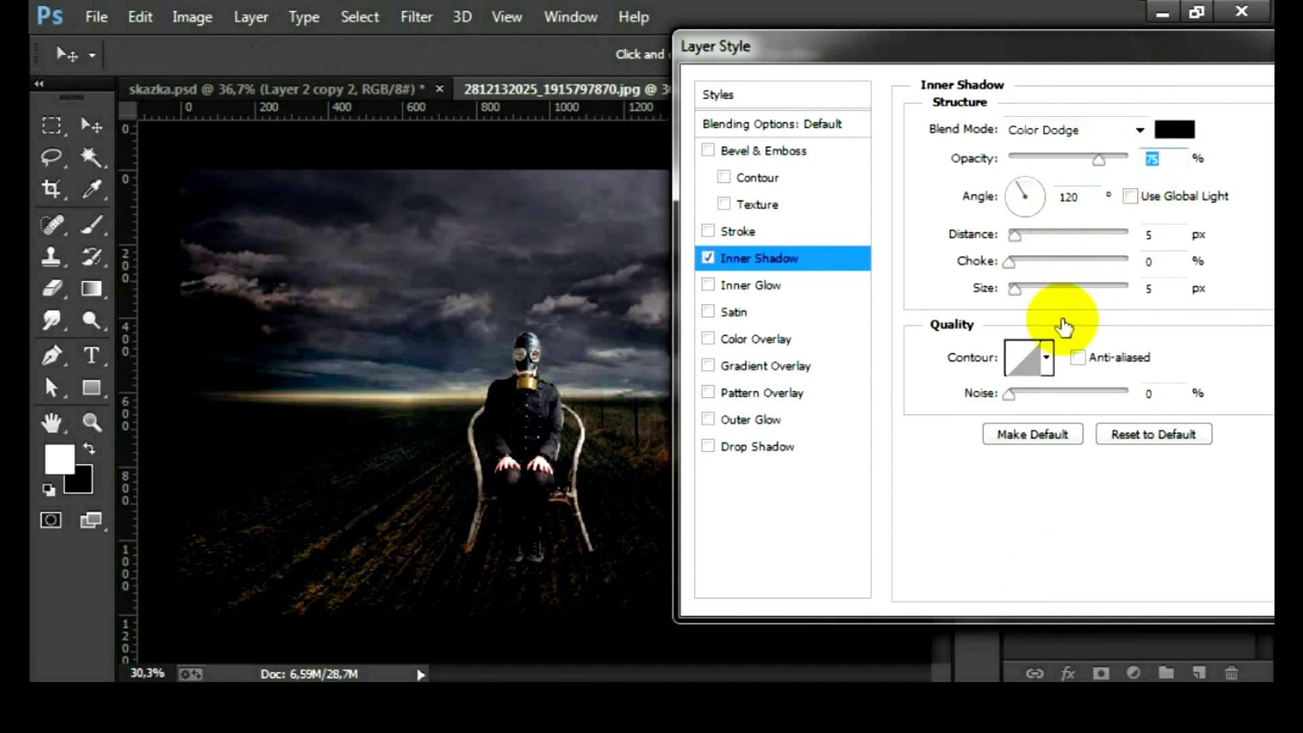
drag(596, 97, 899, 168)
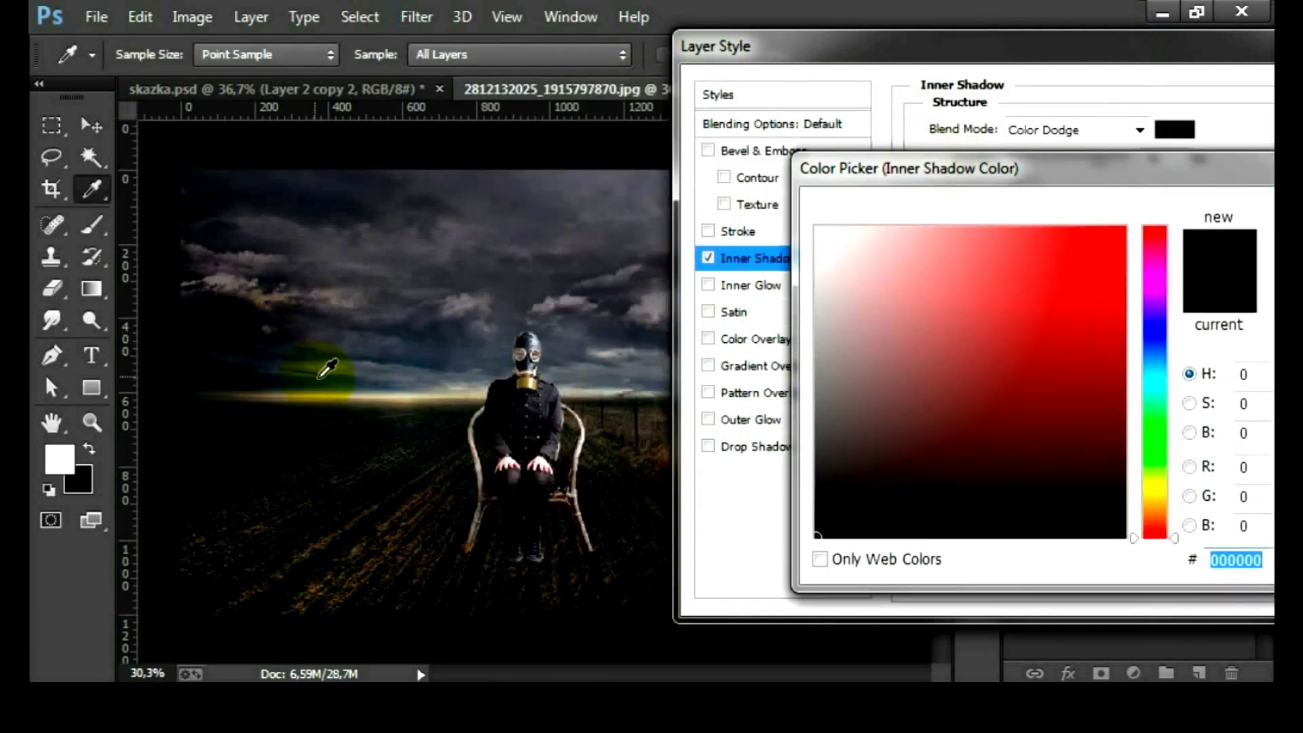
click(385, 366)
mouse_move(878, 332)
mouse_down()
mouse_move(880, 318)
mouse_move(881, 333)
mouse_up()
drag(1076, 170, 964, 120)
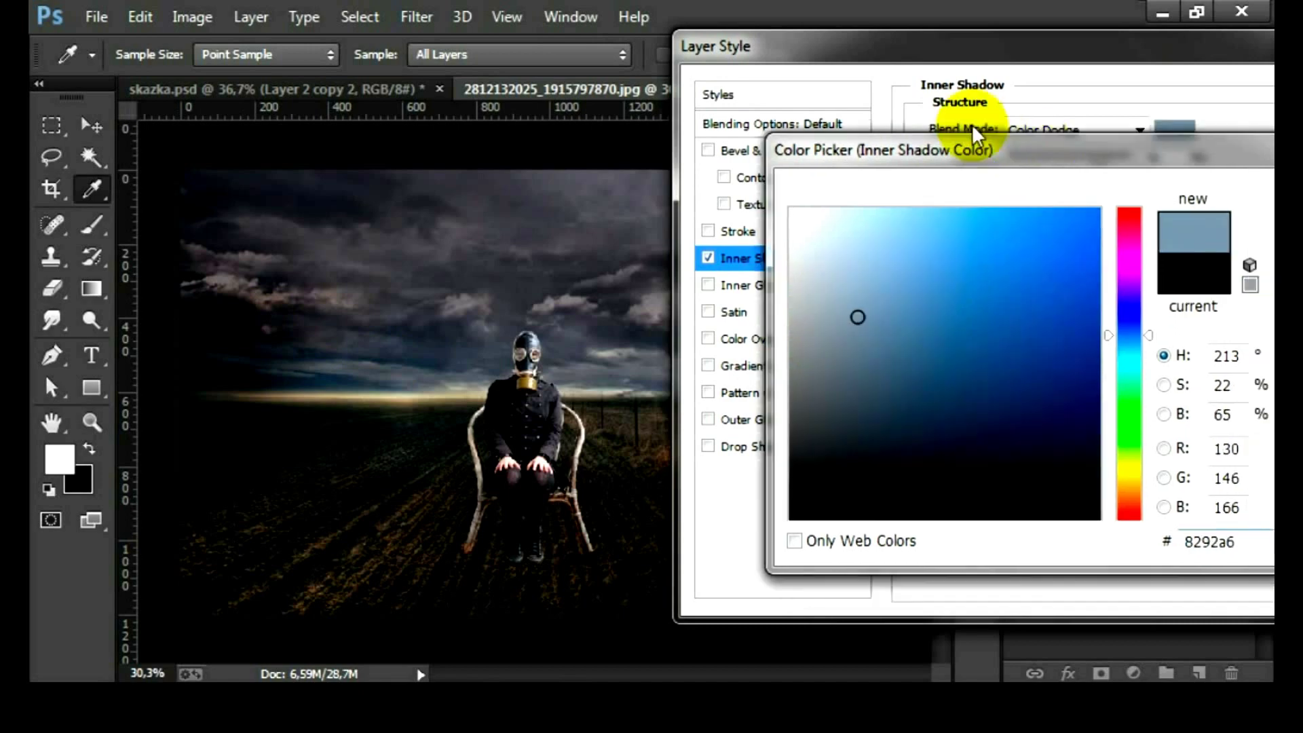
click(1178, 514)
drag(1177, 514, 1034, 512)
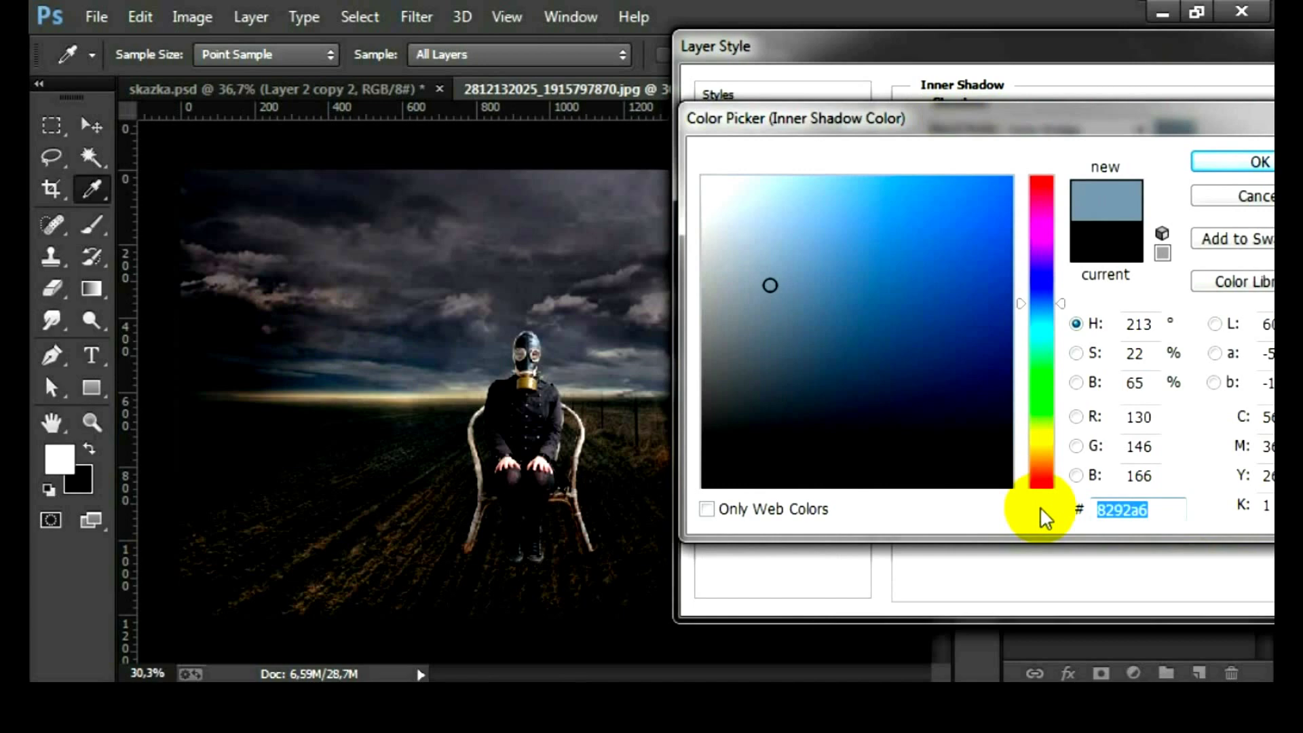
click(1214, 162)
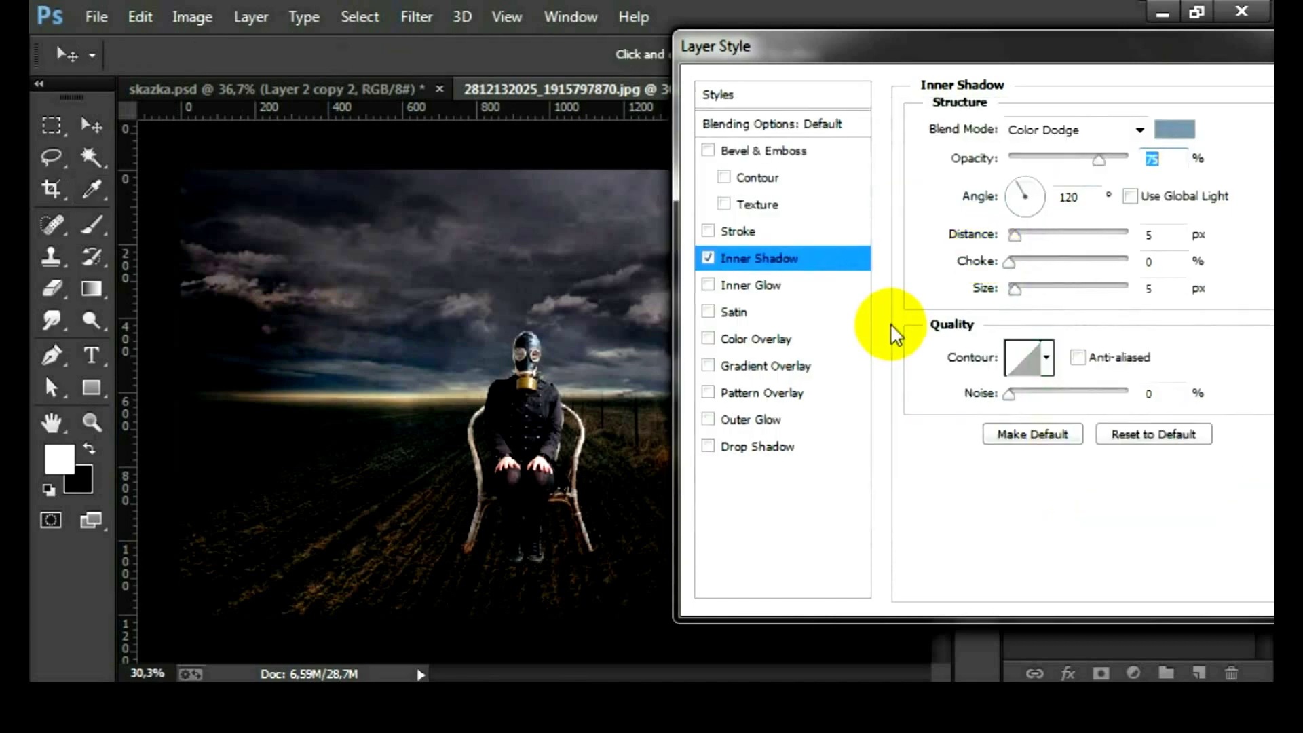
- Turn the inner shadow angle to 163° and adjust its distance and size
click(1031, 237)
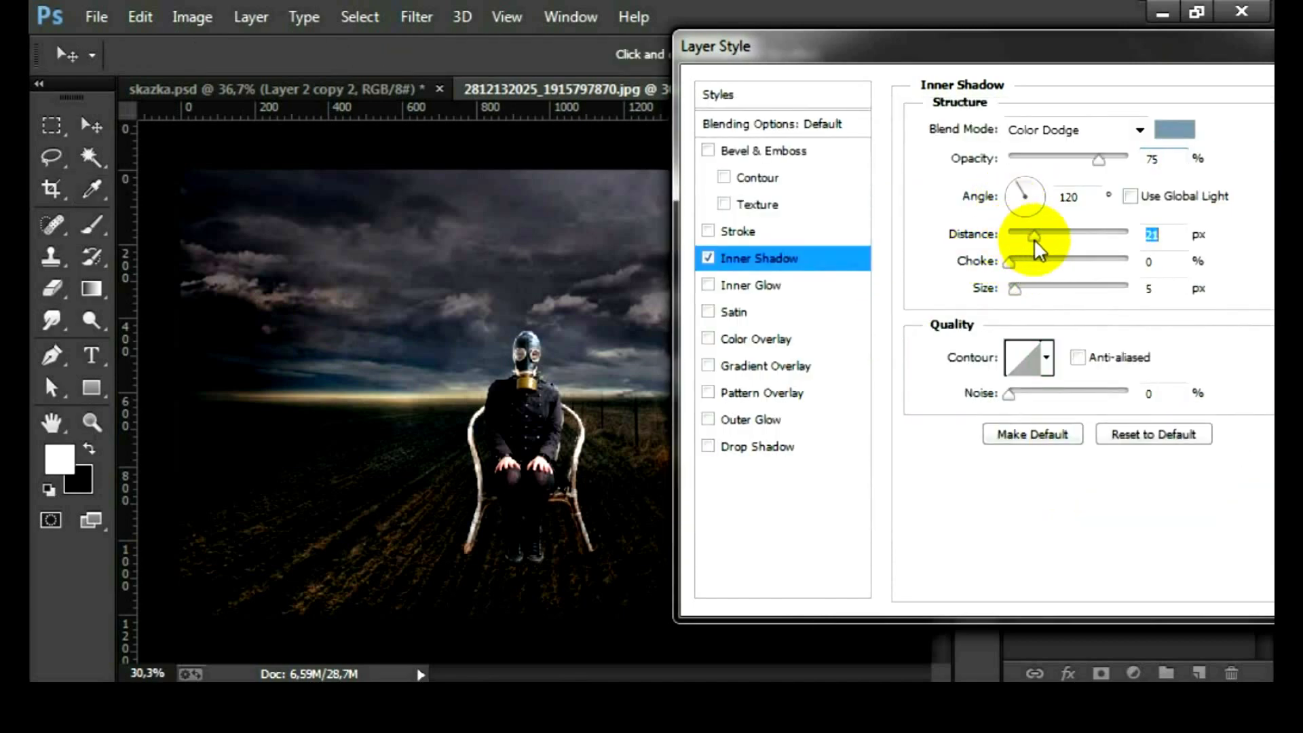
click(1025, 290)
drag(1026, 292, 1031, 292)
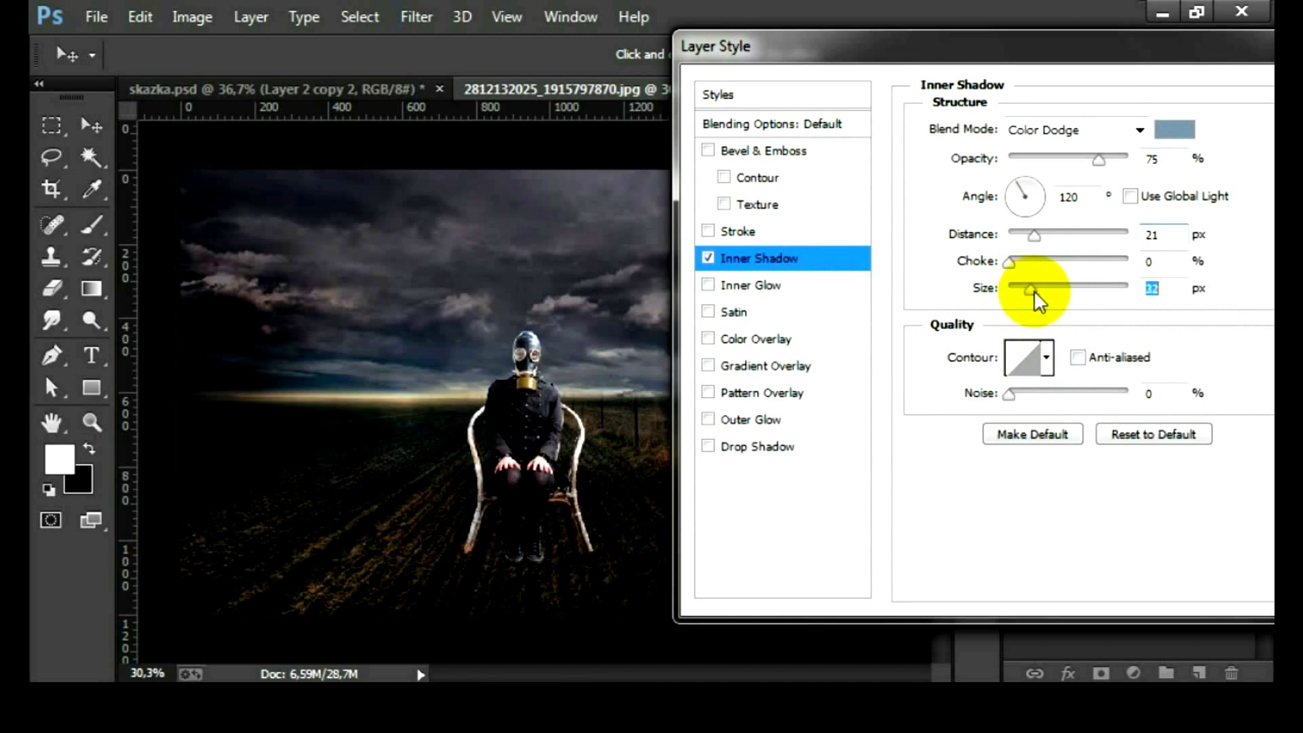
drag(1027, 193, 1015, 193)
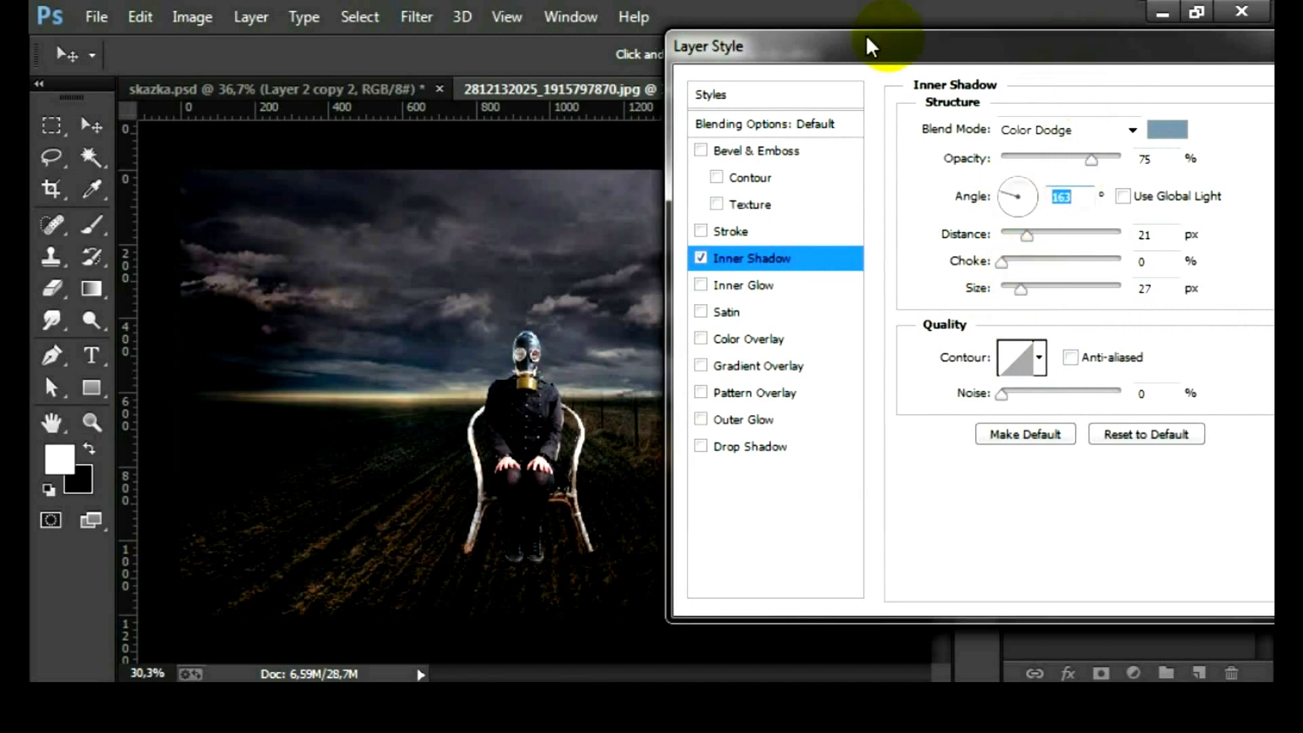
drag(867, 45, 758, 55)
drag(919, 300, 916, 303)
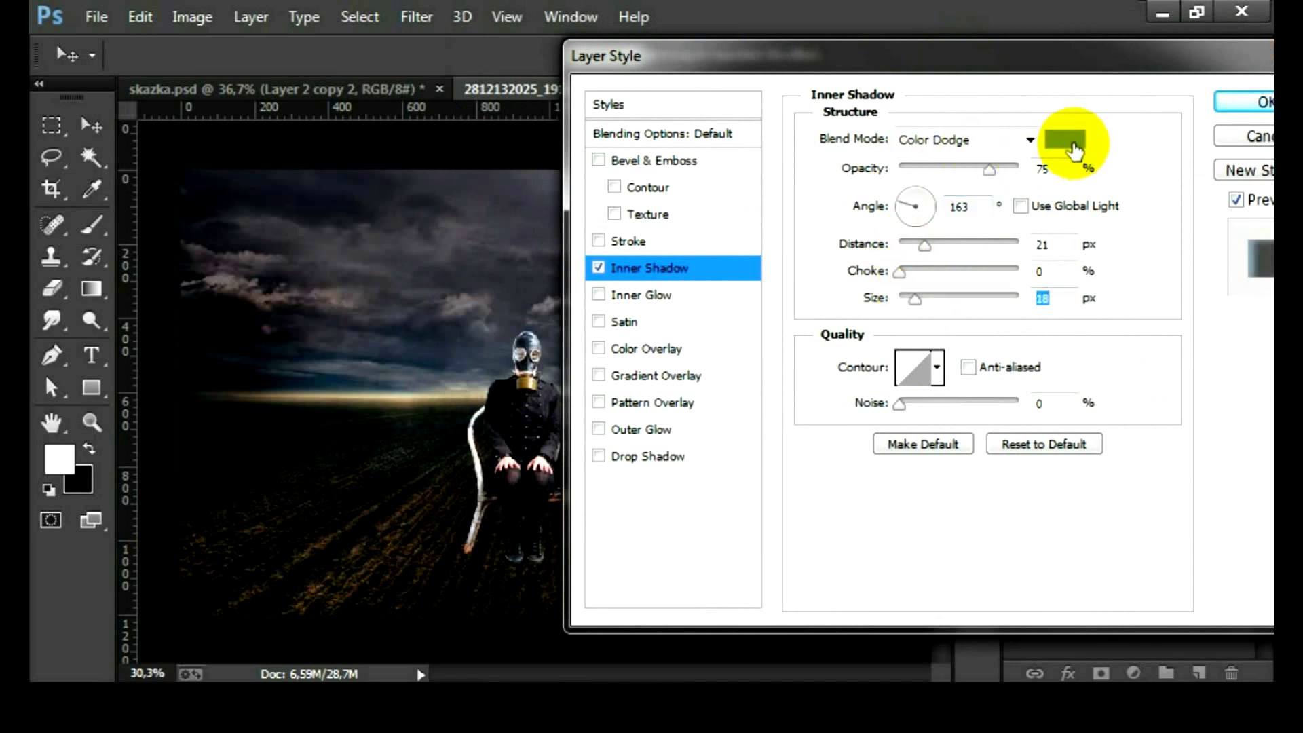
- Change the inner shadow colour to a paler grey-blue
click(1065, 140)
click(738, 261)
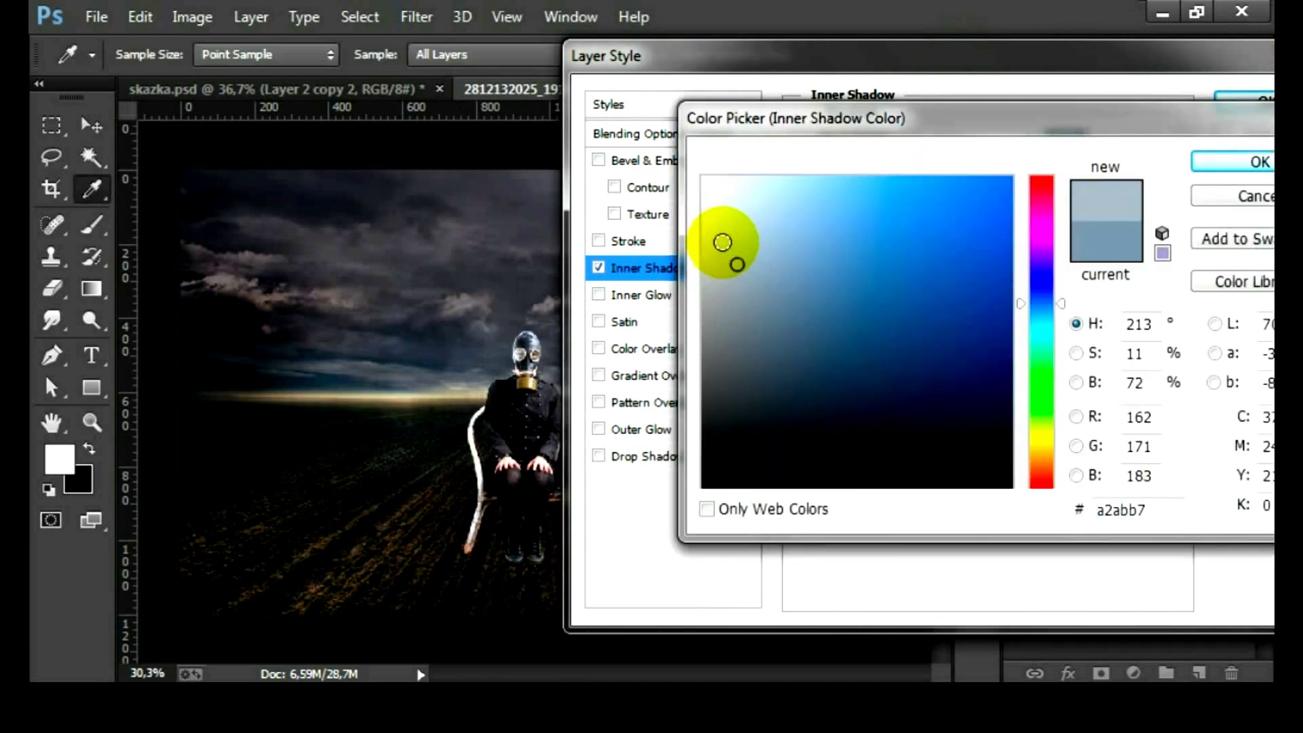
click(1156, 514)
drag(1156, 513, 1042, 499)
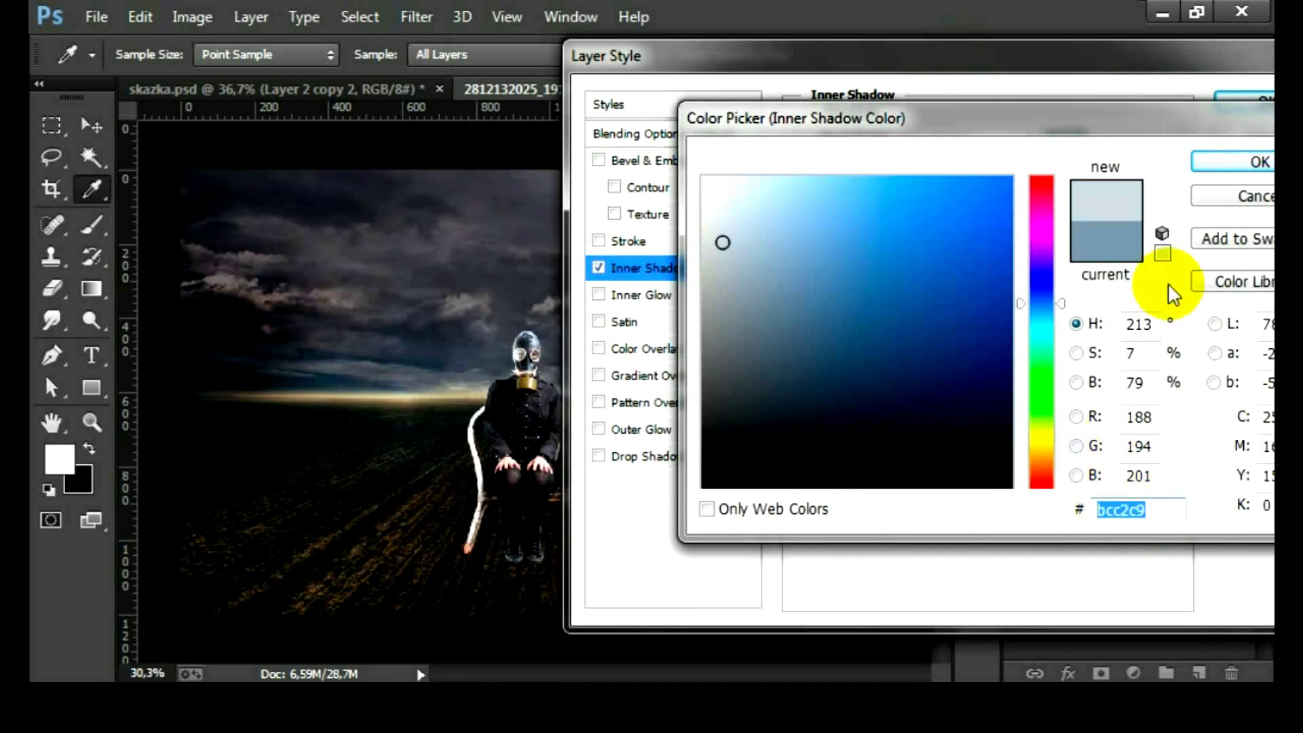
click(1227, 163)
drag(957, 49, 981, 45)
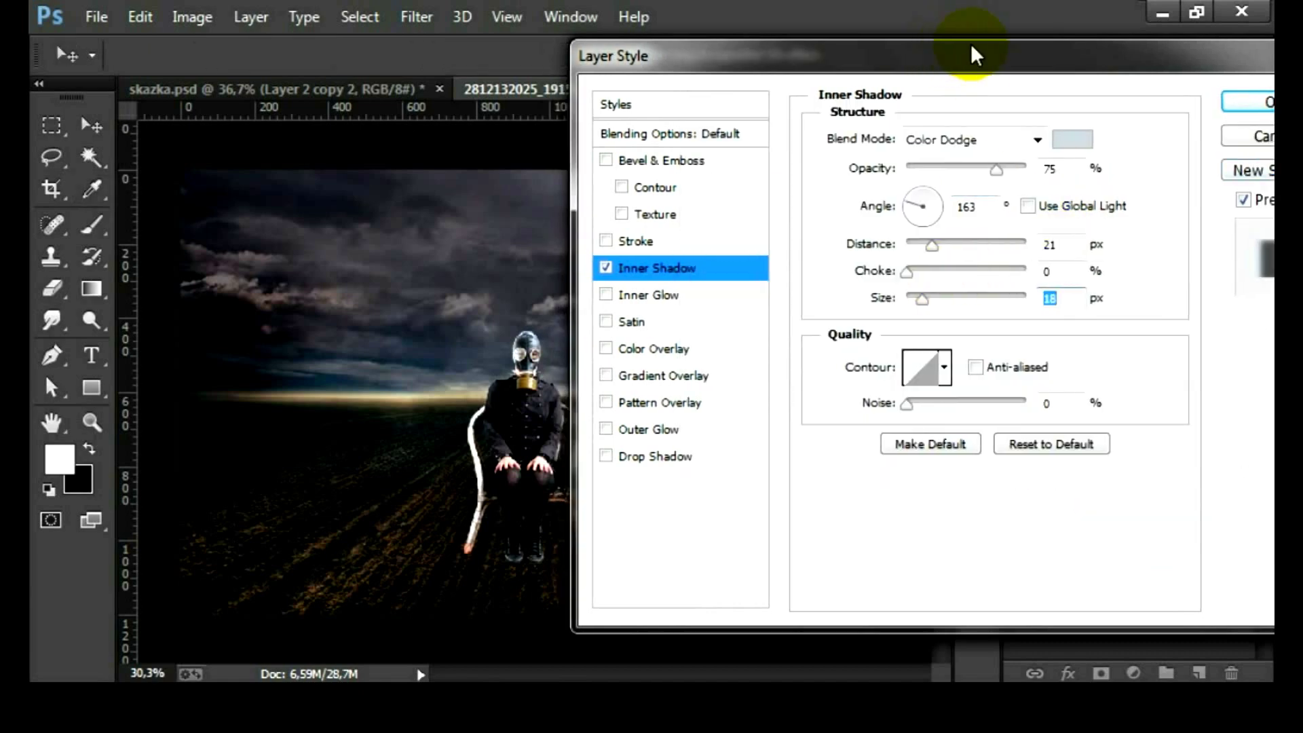
- Settle the inner shadow at 14 px distance and 51 px size, zoomed in on the figure
drag(946, 239, 937, 239)
mouse_move(940, 290)
mouse_down()
mouse_move(987, 300)
mouse_move(954, 299)
mouse_up()
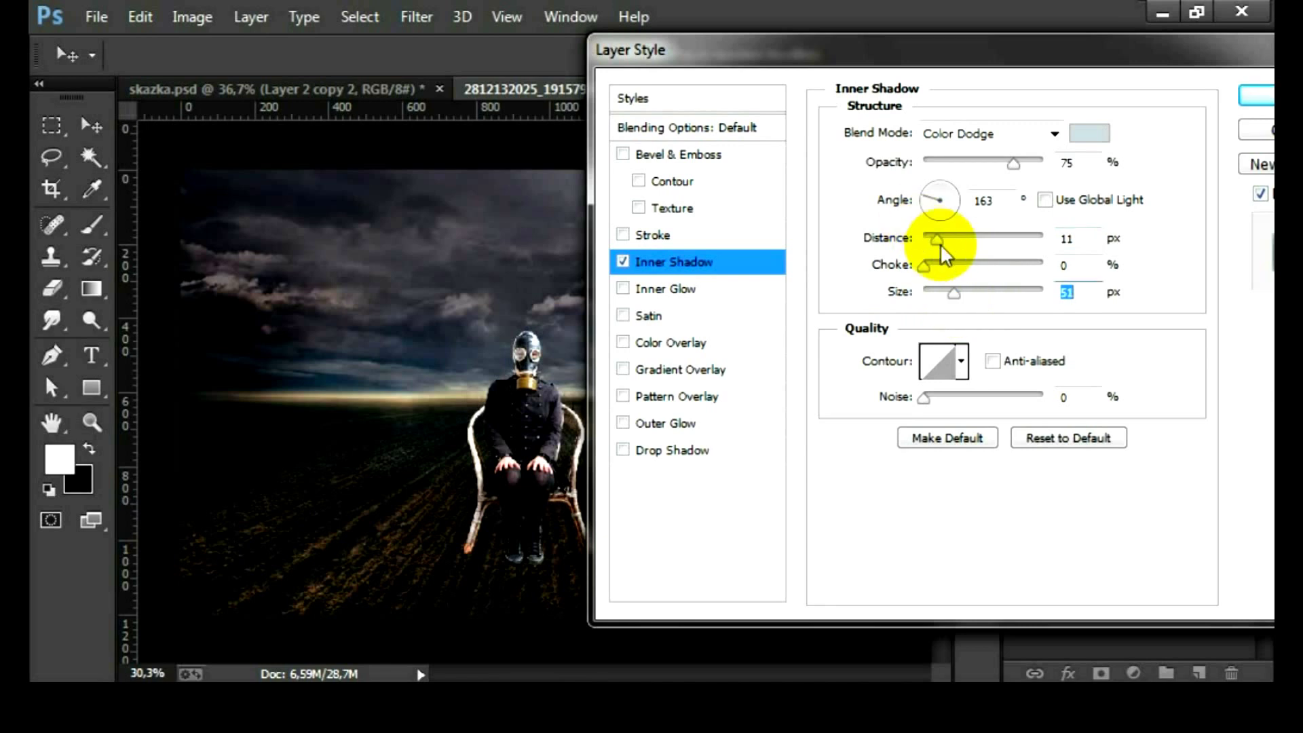
drag(939, 241, 945, 243)
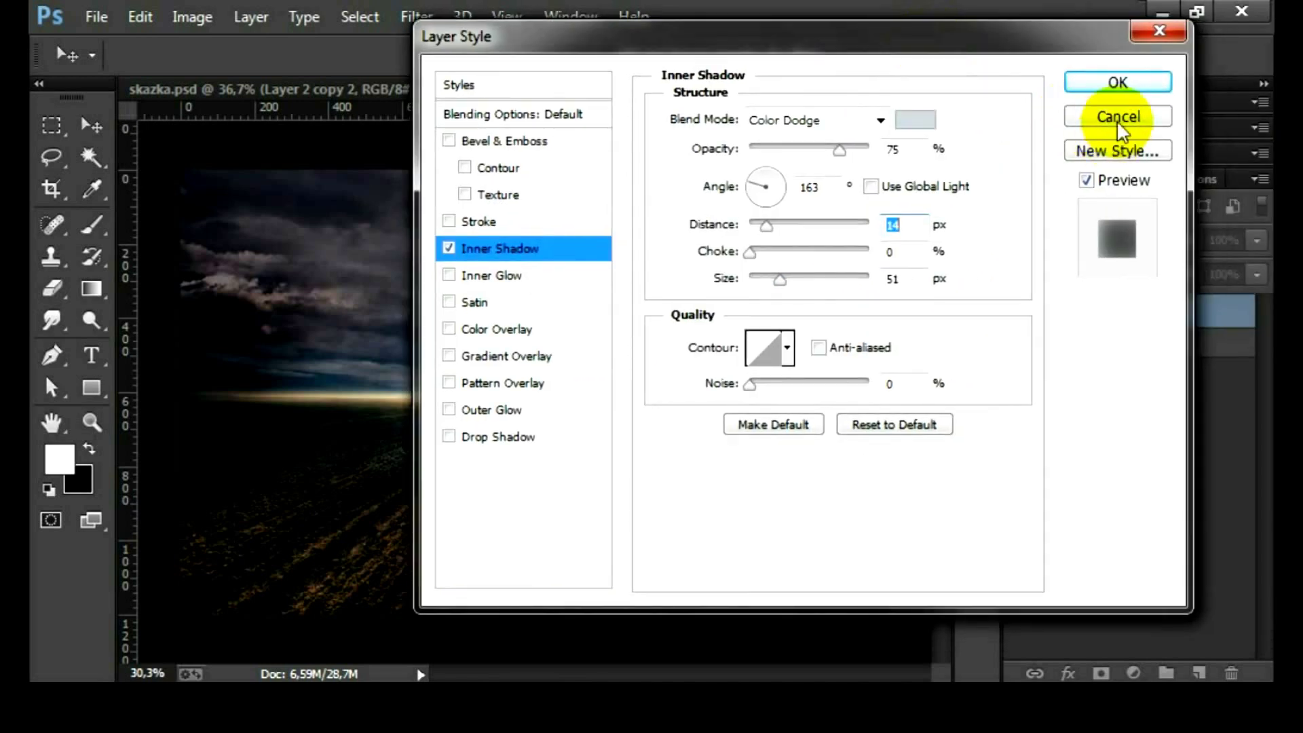
scroll(520, 522, up, 2)
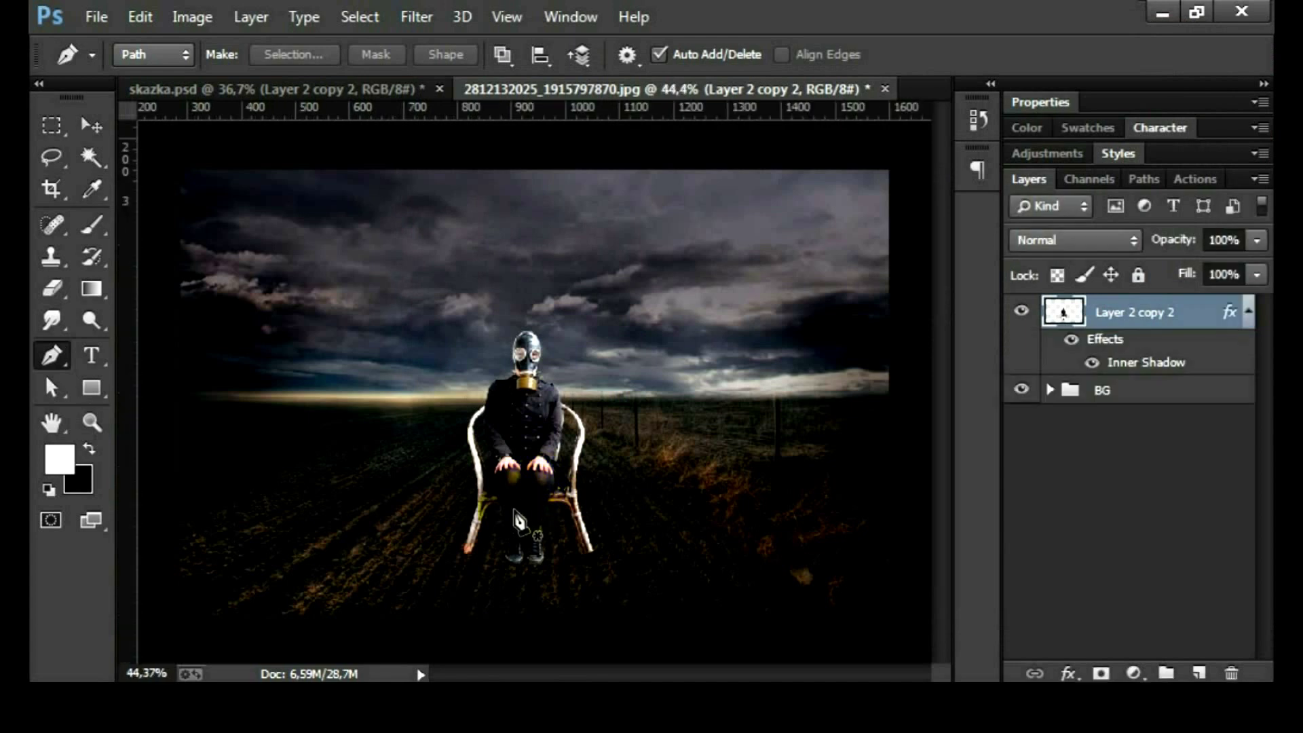
scroll(519, 523, up, 2)
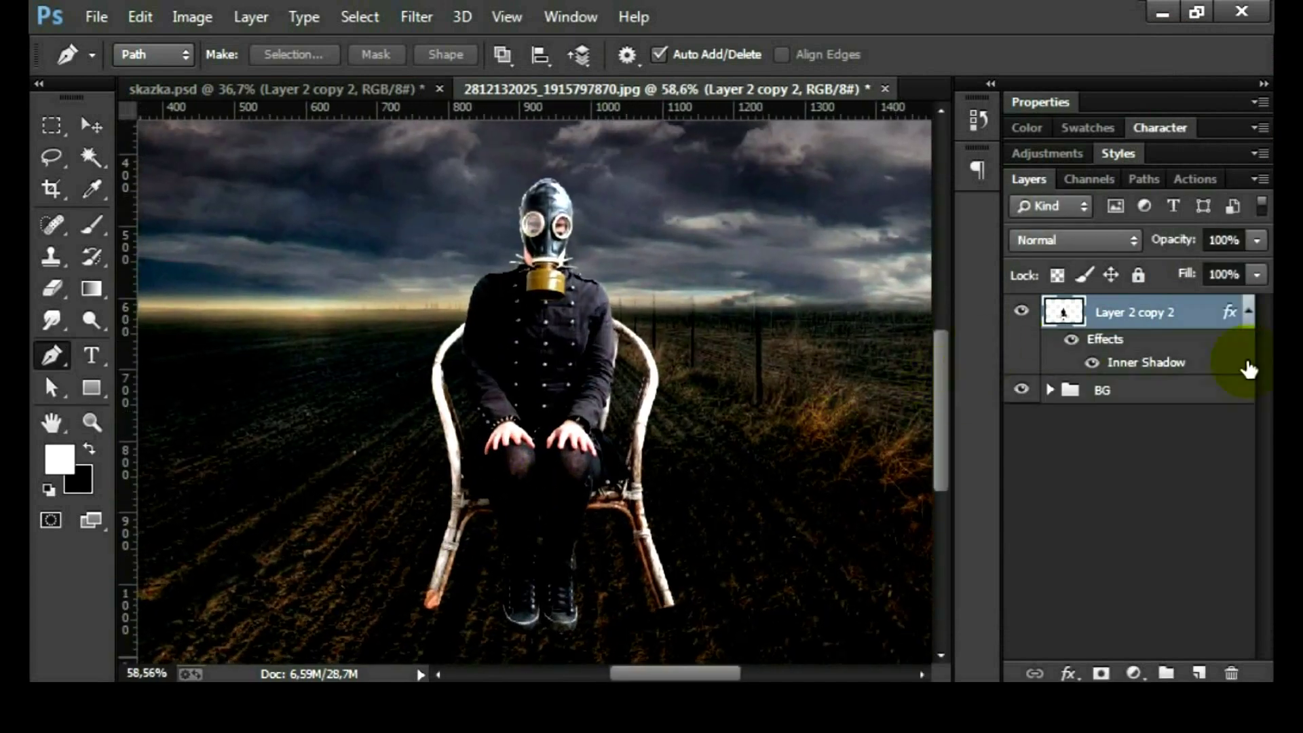
- Split the figure's Inner Shadow effect onto its own layer and compare it on and off
right_click(1232, 317)
click(1062, 611)
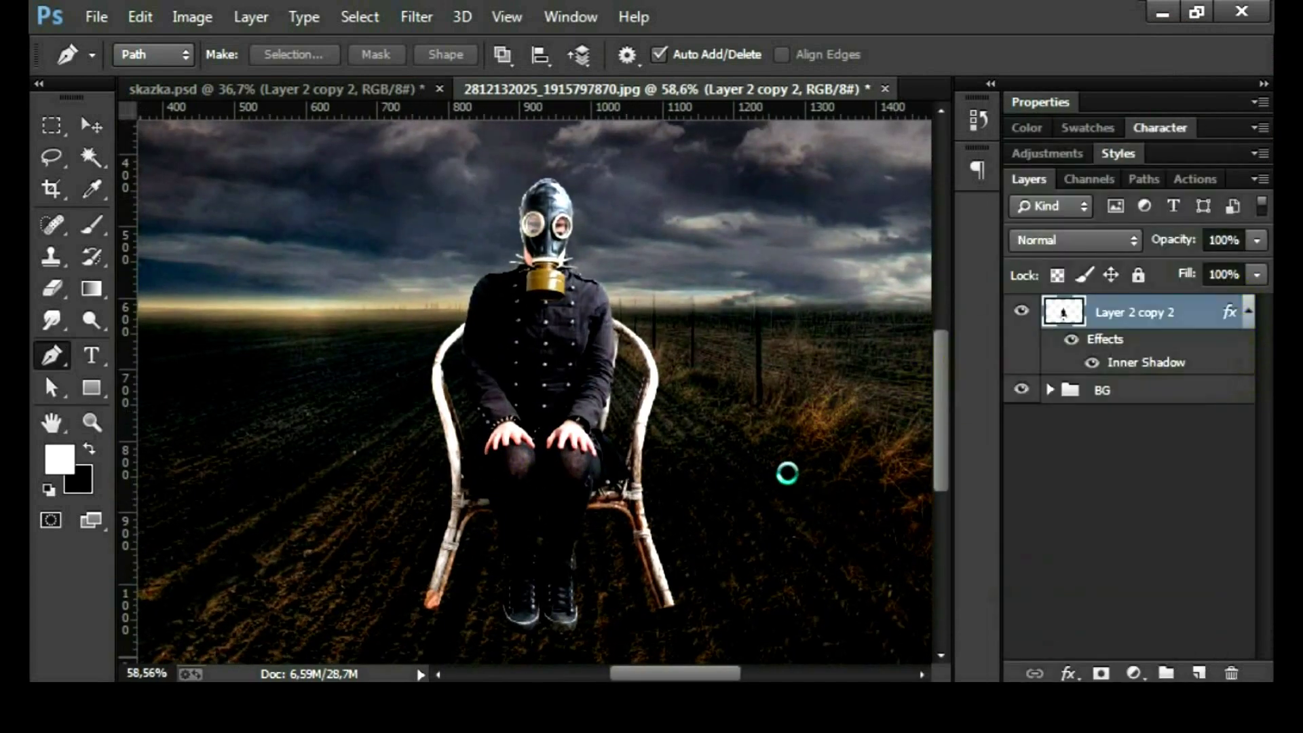
click(1105, 311)
click(1021, 311)
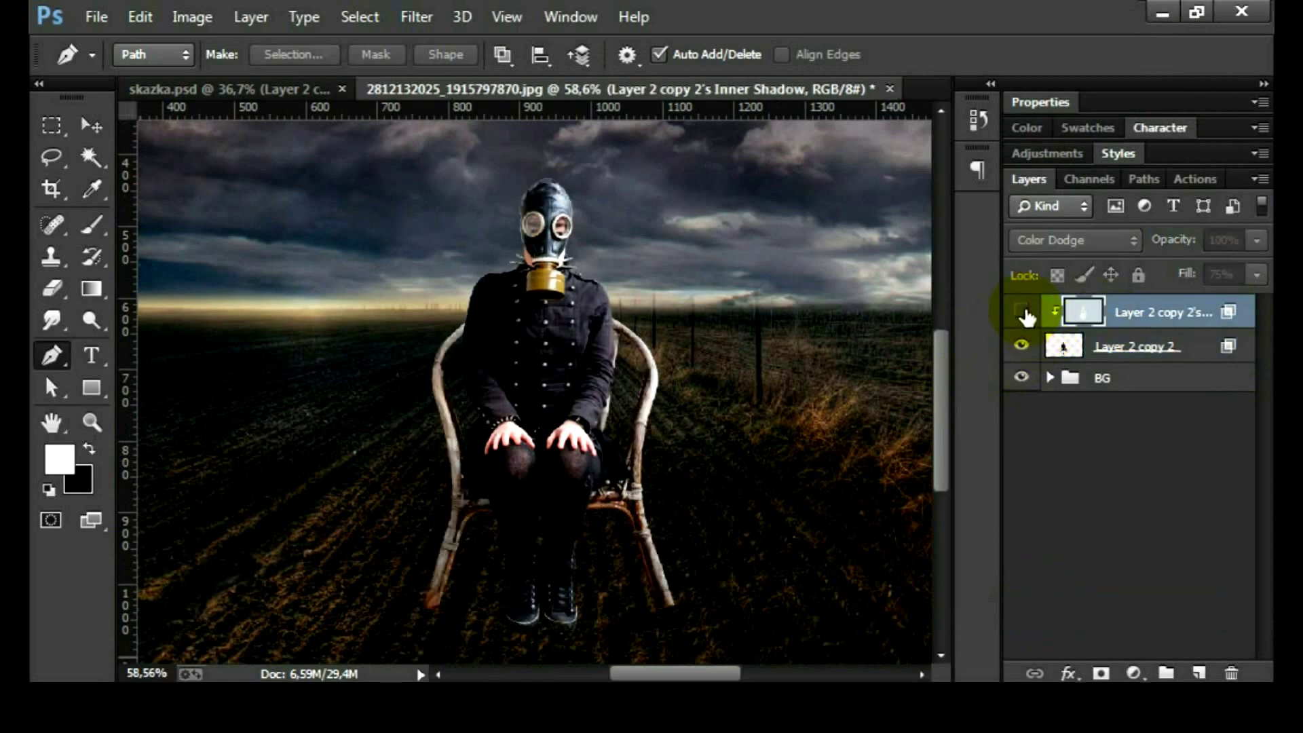
click(1021, 311)
- Add a layer mask to the glow layer, ready a black-and-white brush, and compare visibility
click(1101, 673)
key(x)
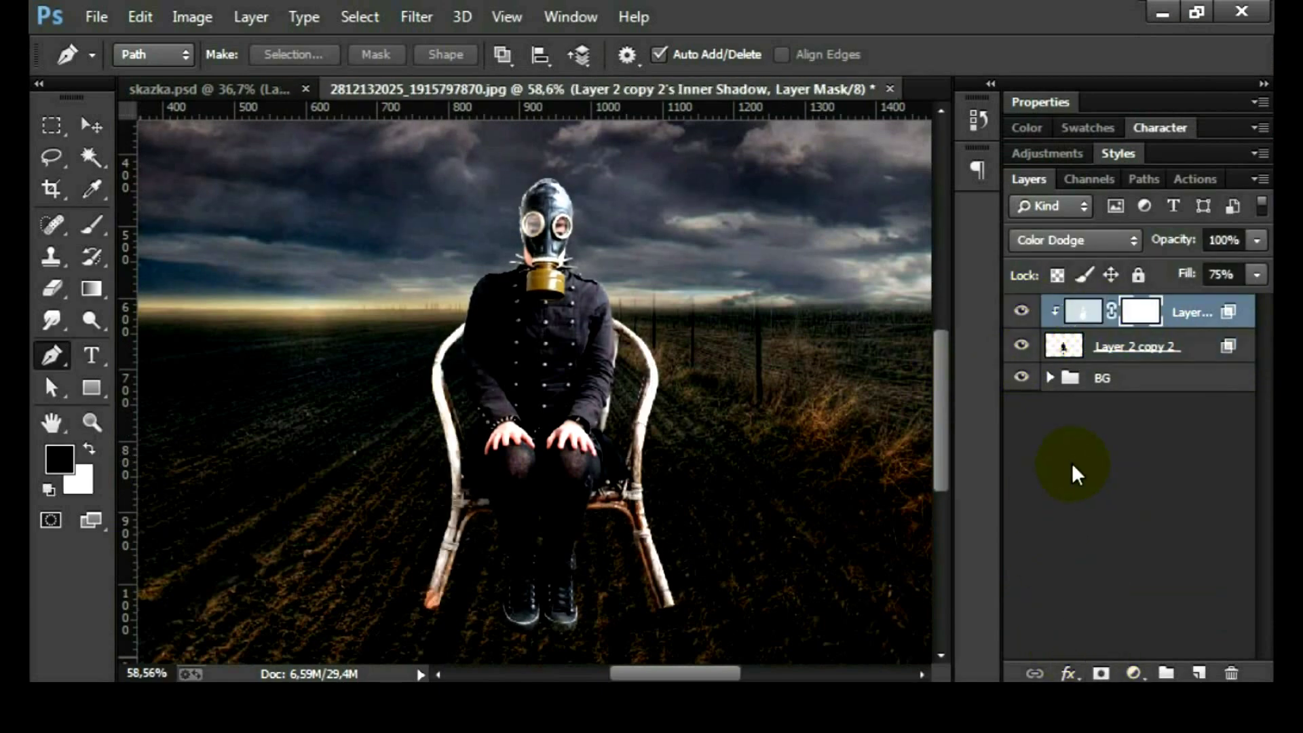
key(b)
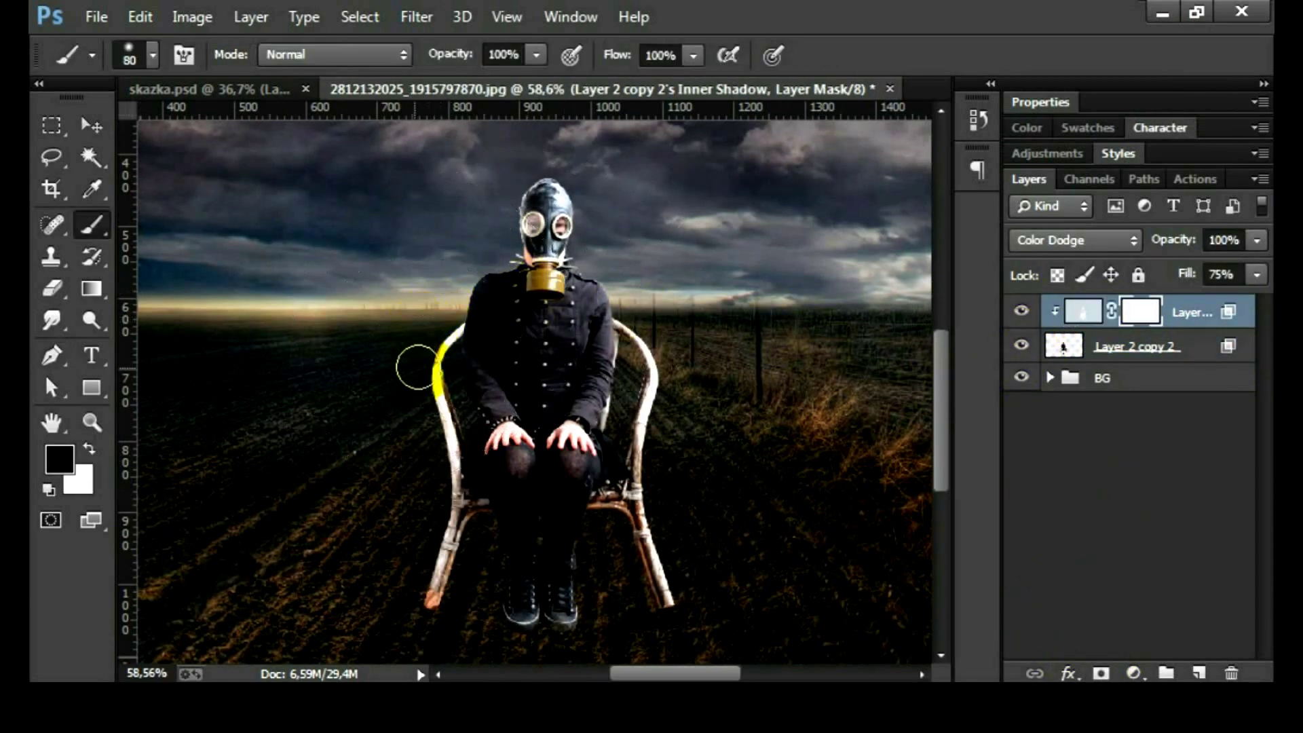
click(1022, 311)
click(1021, 311)
click(1079, 316)
click(1021, 311)
click(1021, 311)
click(1021, 311)
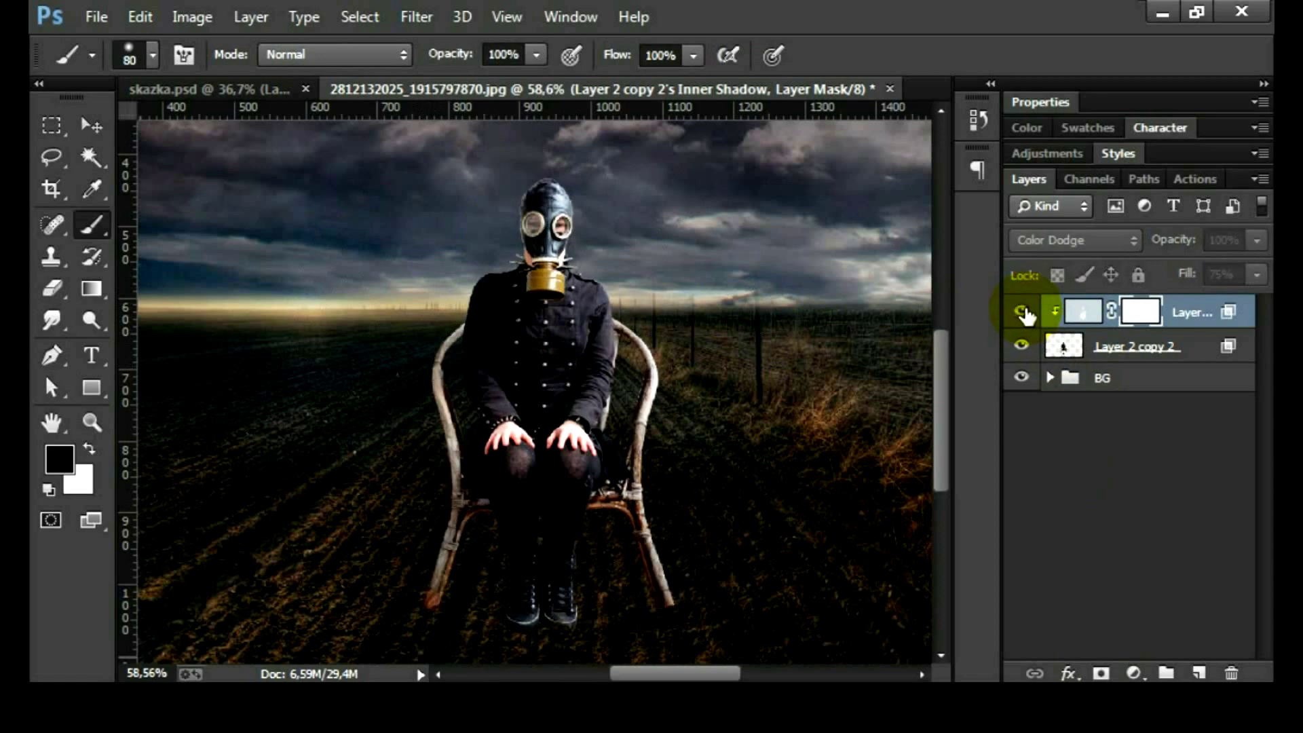
click(1022, 311)
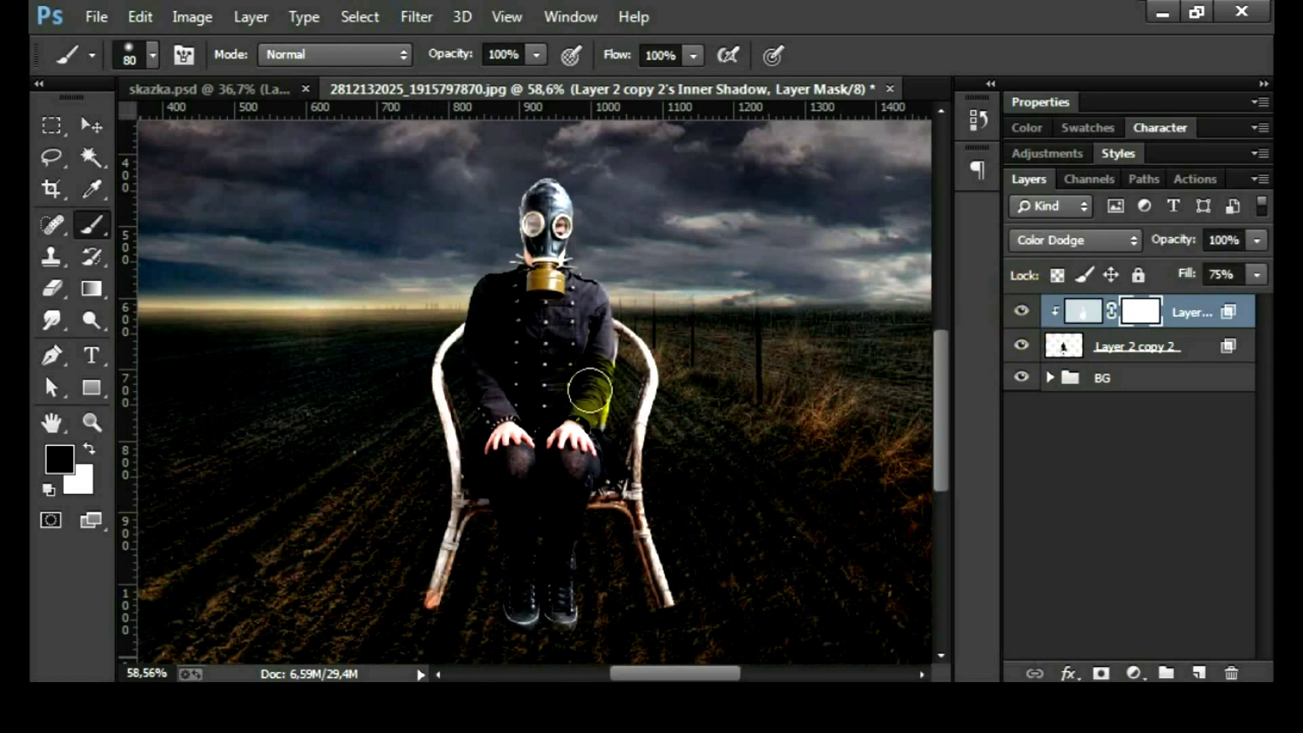
- Zoom the view in and out to inspect the figure's rim light
scroll(584, 393, down, 1)
scroll(577, 391, down, 3)
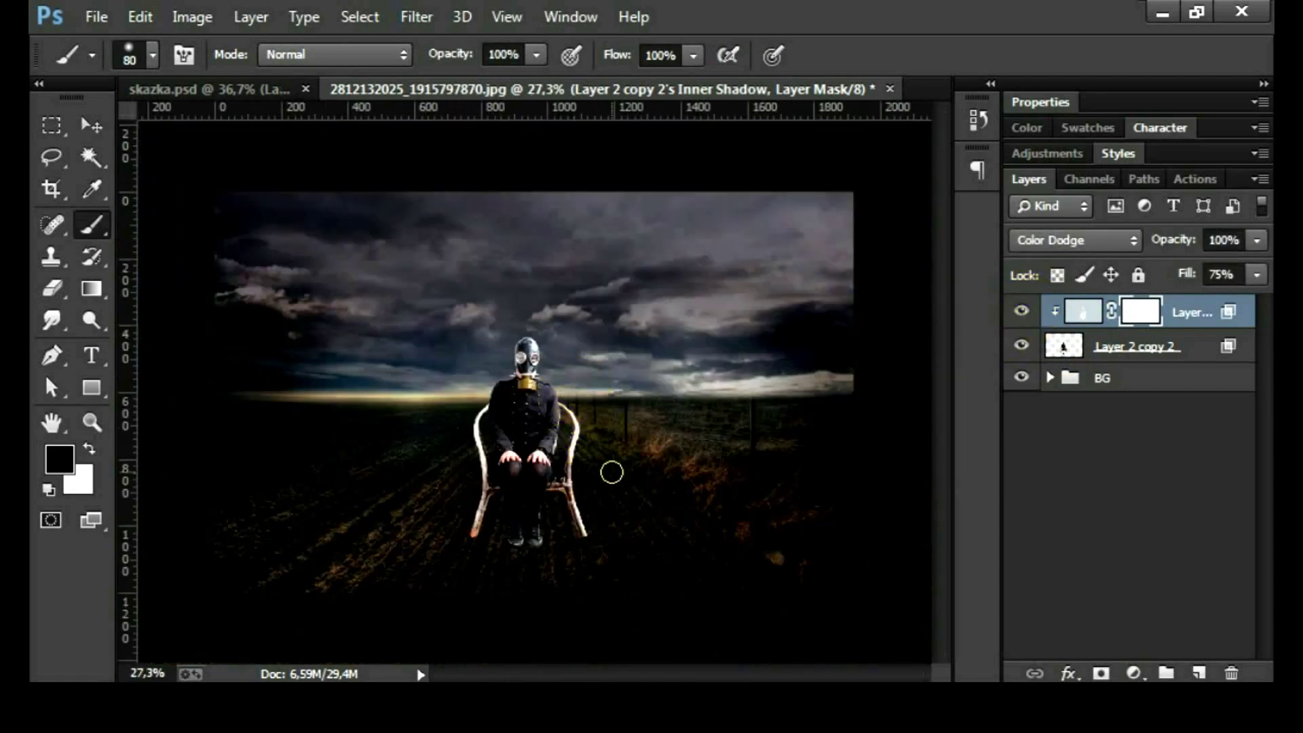
scroll(611, 472, up, 1)
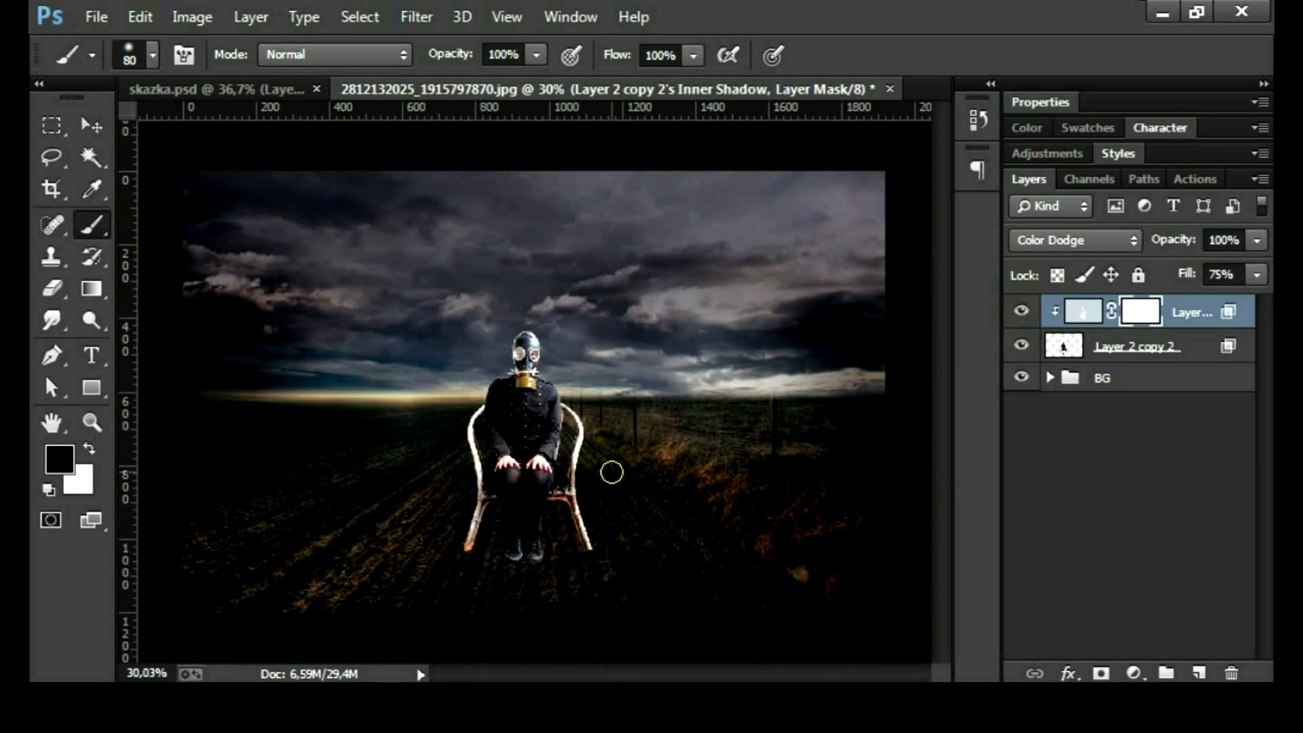
scroll(611, 472, up, 1)
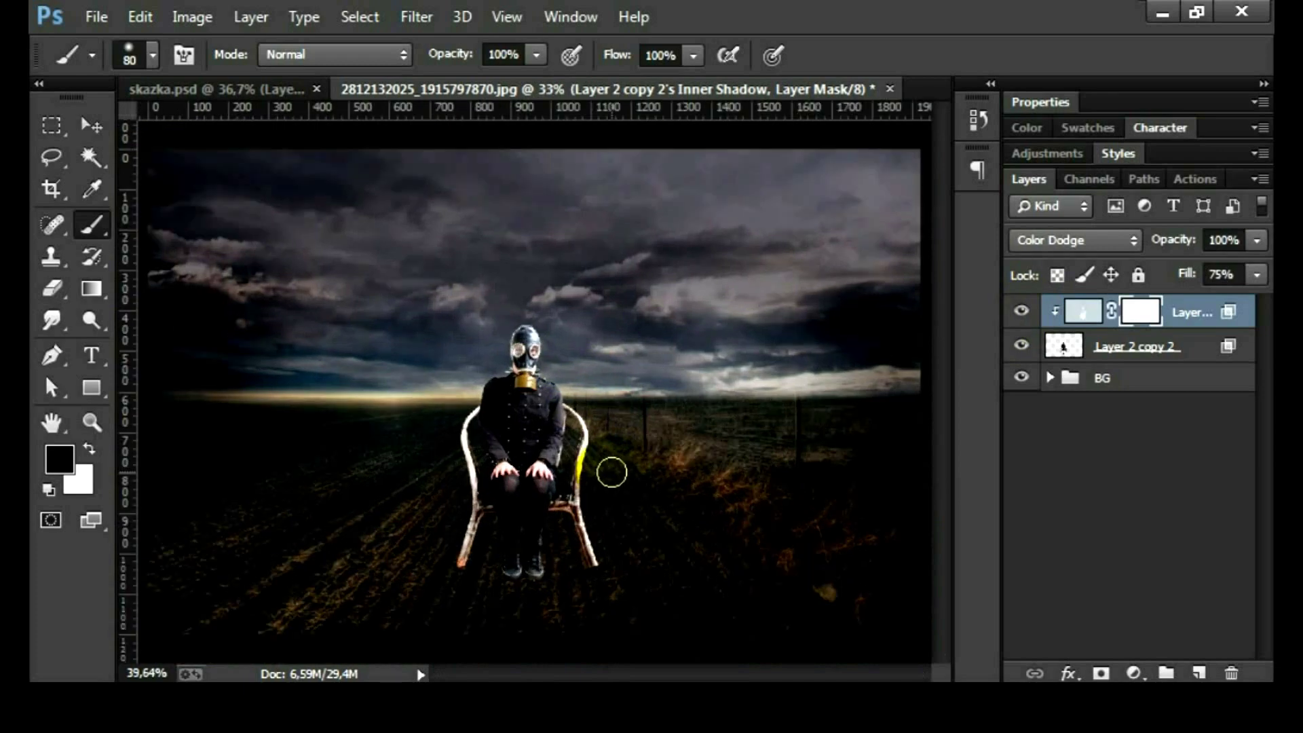
scroll(604, 476, up, 1)
scroll(597, 434, up, 2)
scroll(597, 427, up, 1)
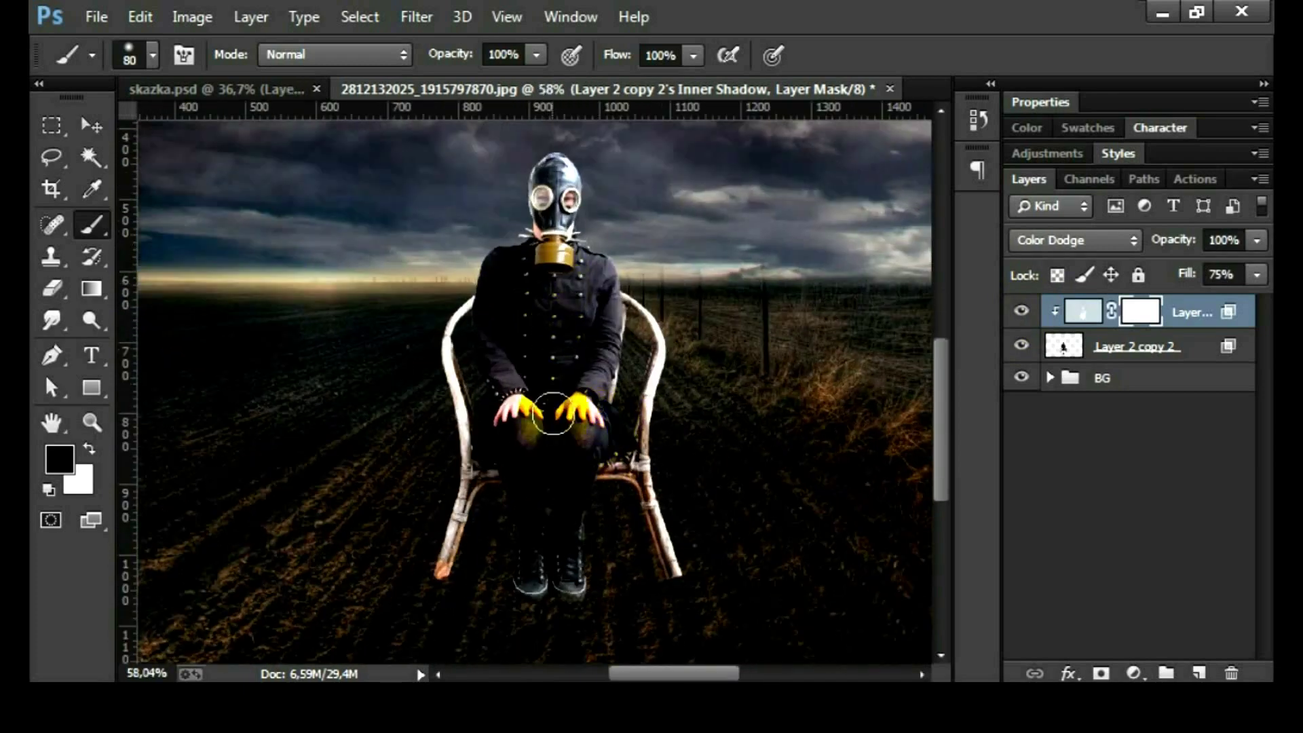
- Add a new layer clipped to the figure and set up a larger black brush
click(1200, 673)
key(x)
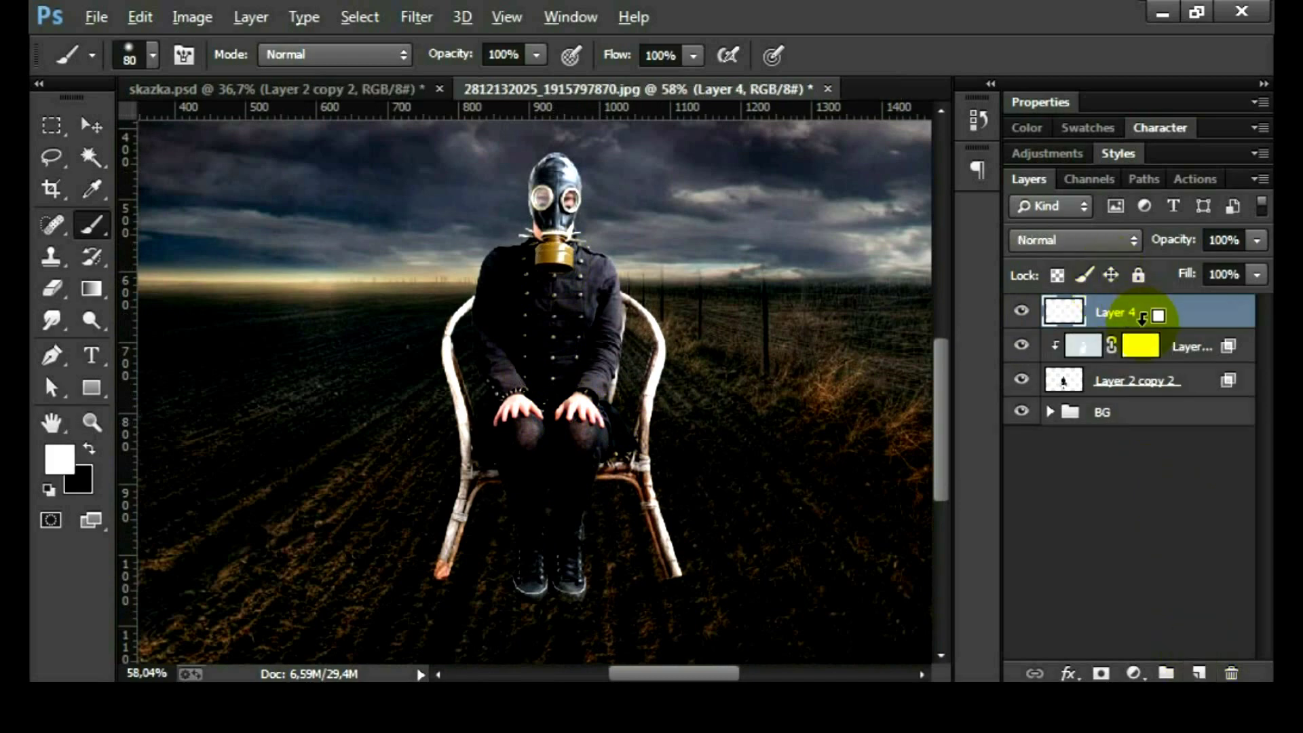
key(ctrl+alt+g)
key(x)
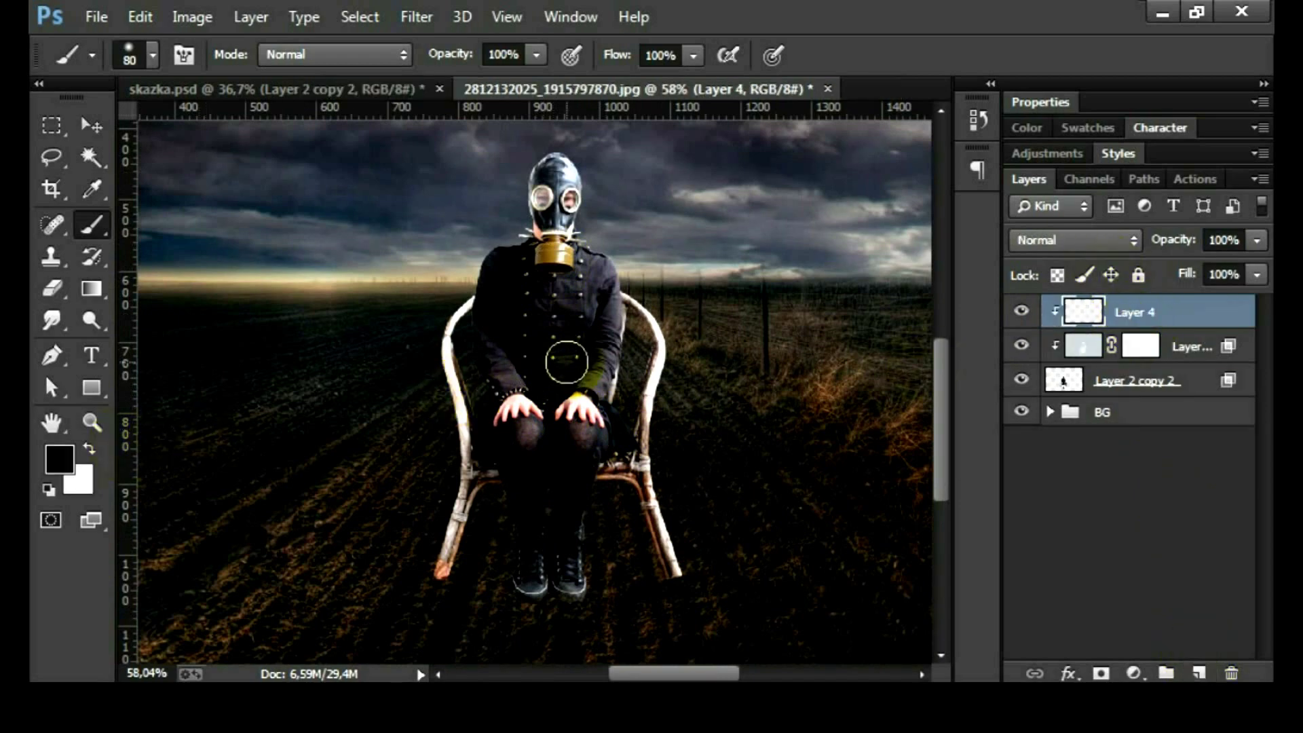
scroll(569, 369, up, 2)
key(bracketright)
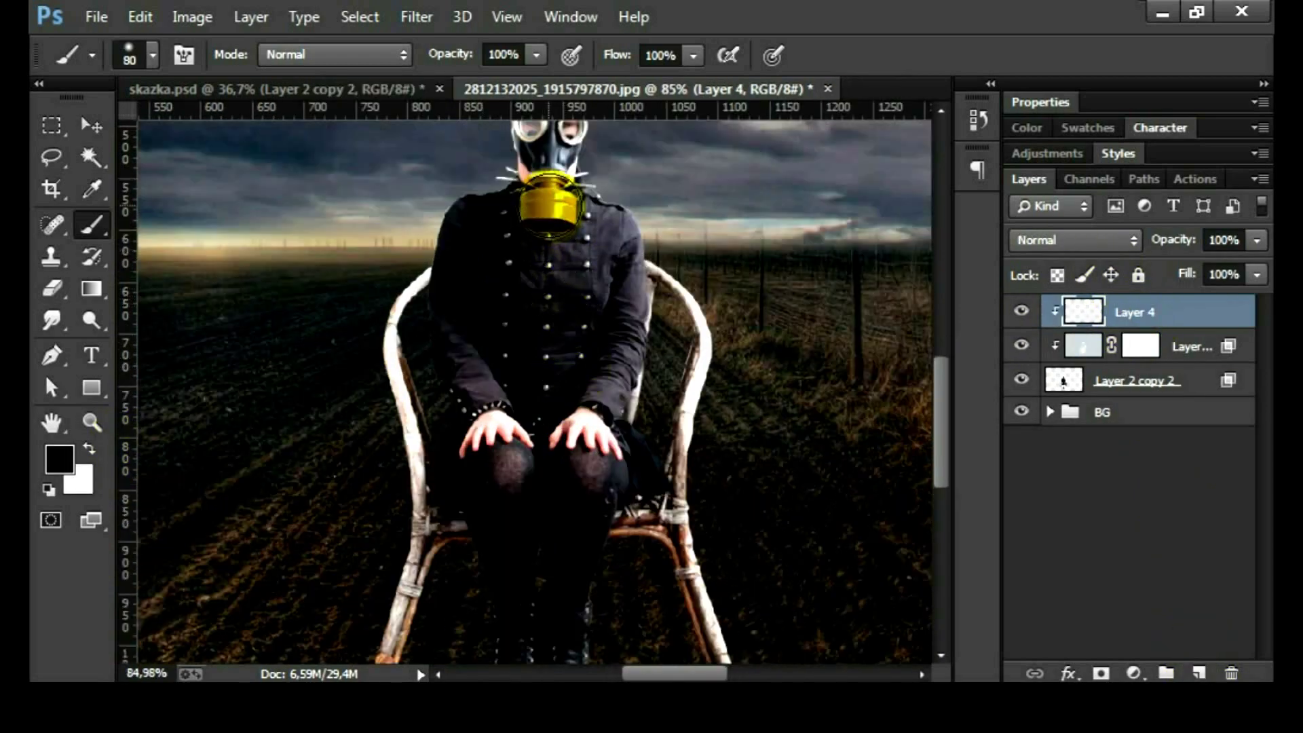
- Paint dark shading over the gas-mask canister, chest, hands and lower torso, undoing the chair-arm stroke
drag(551, 202, 611, 245)
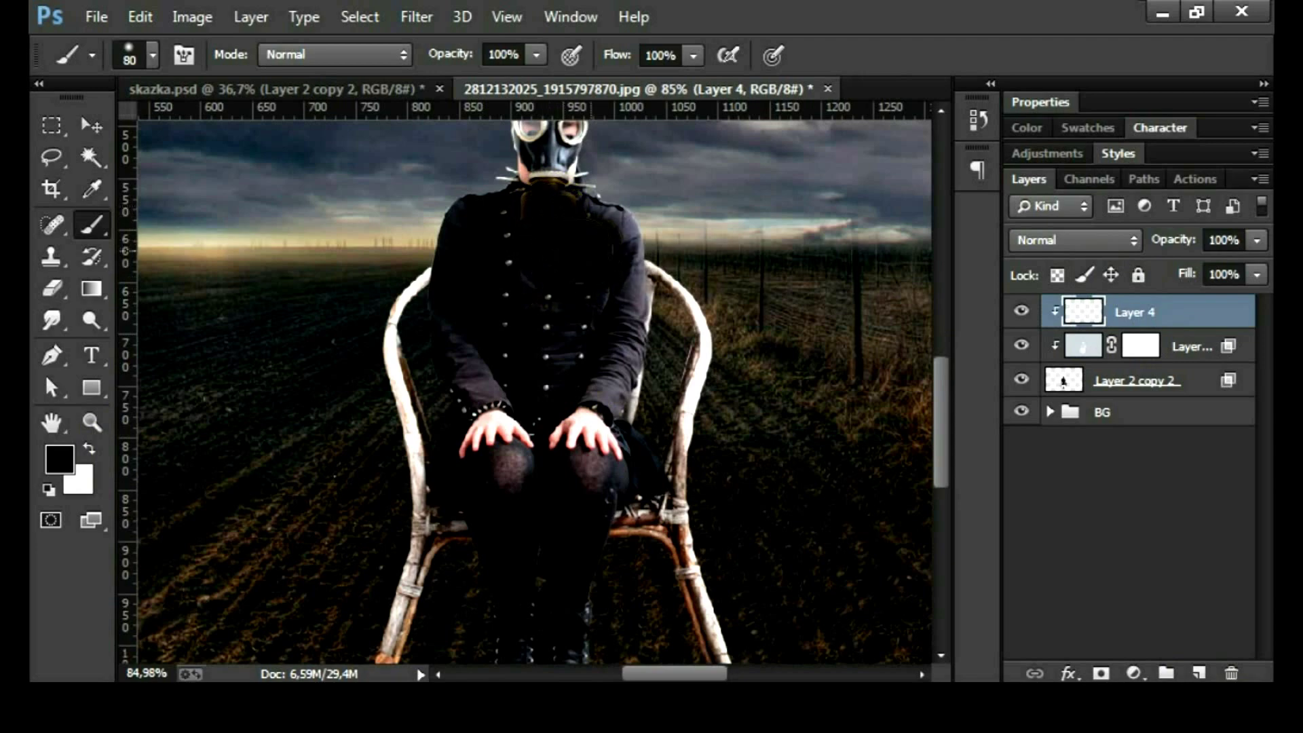
mouse_move(598, 407)
mouse_down()
mouse_move(573, 424)
mouse_move(601, 455)
mouse_up()
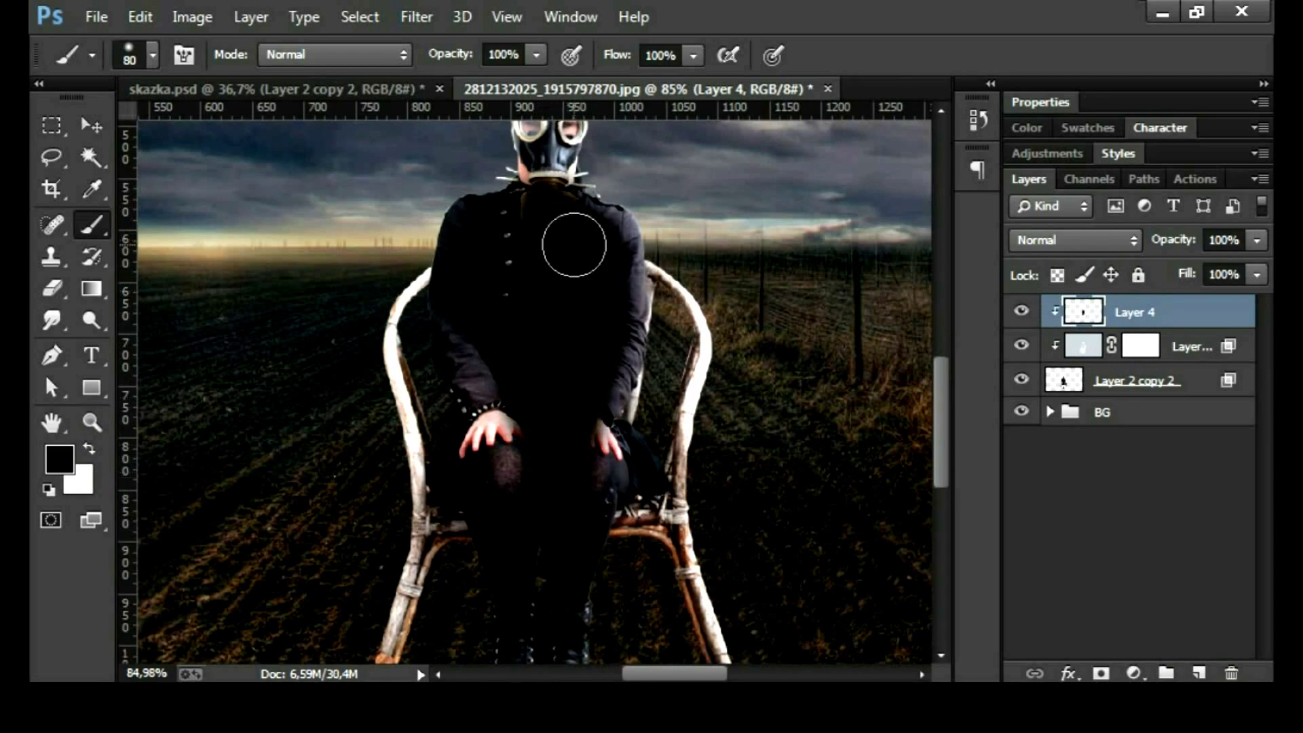
drag(669, 346, 646, 373)
scroll(647, 372, down, 3)
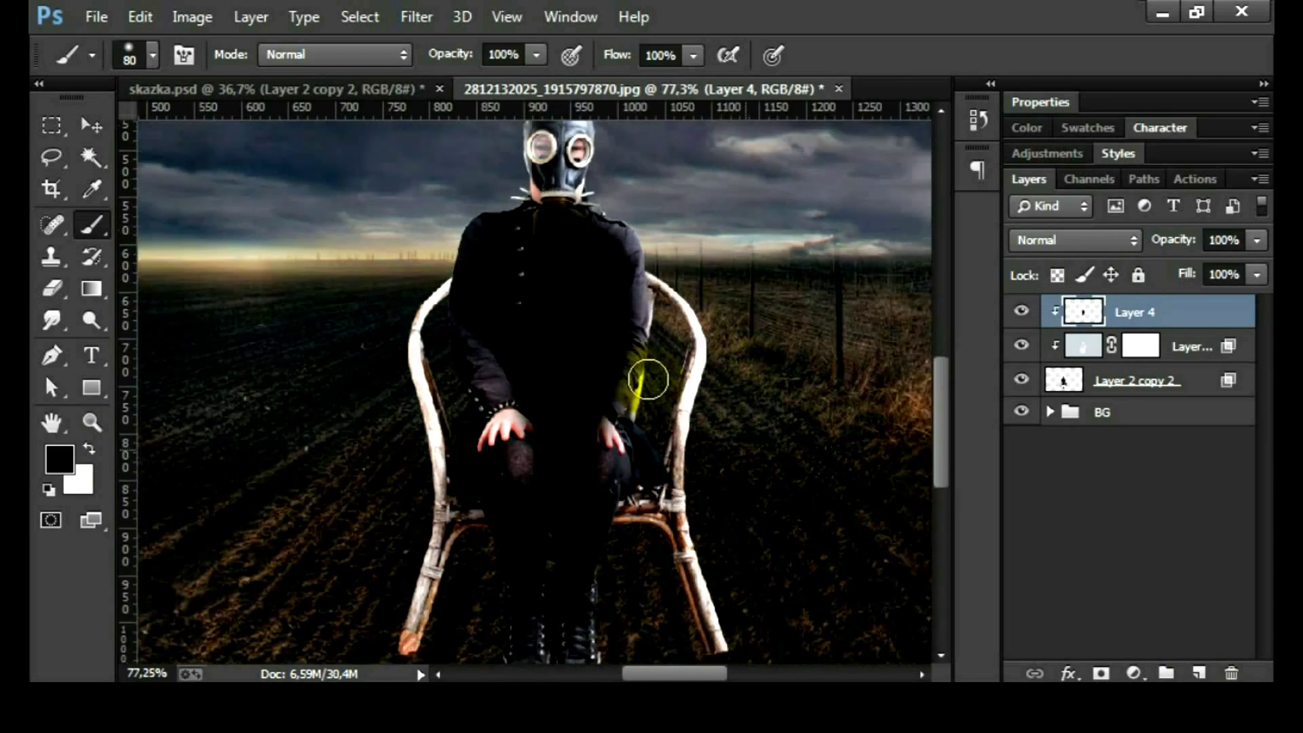
key(ctrl+z)
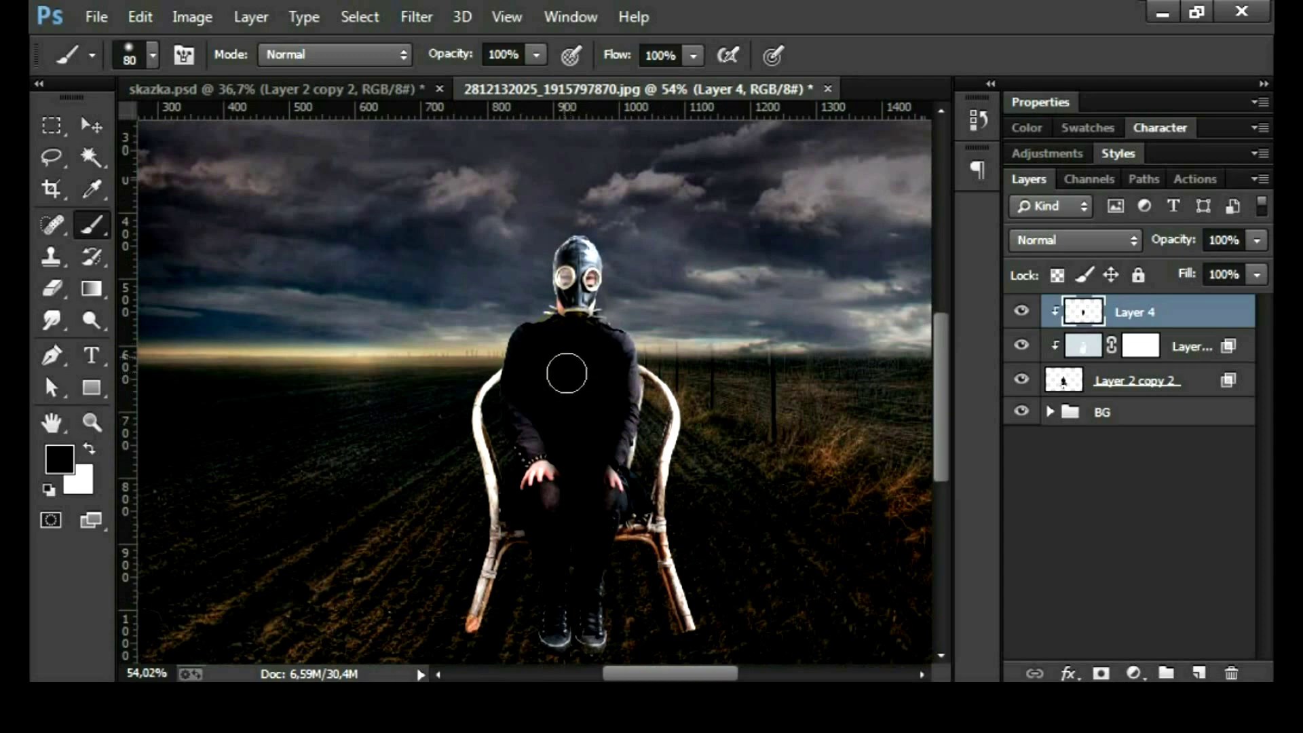
drag(609, 416, 596, 488)
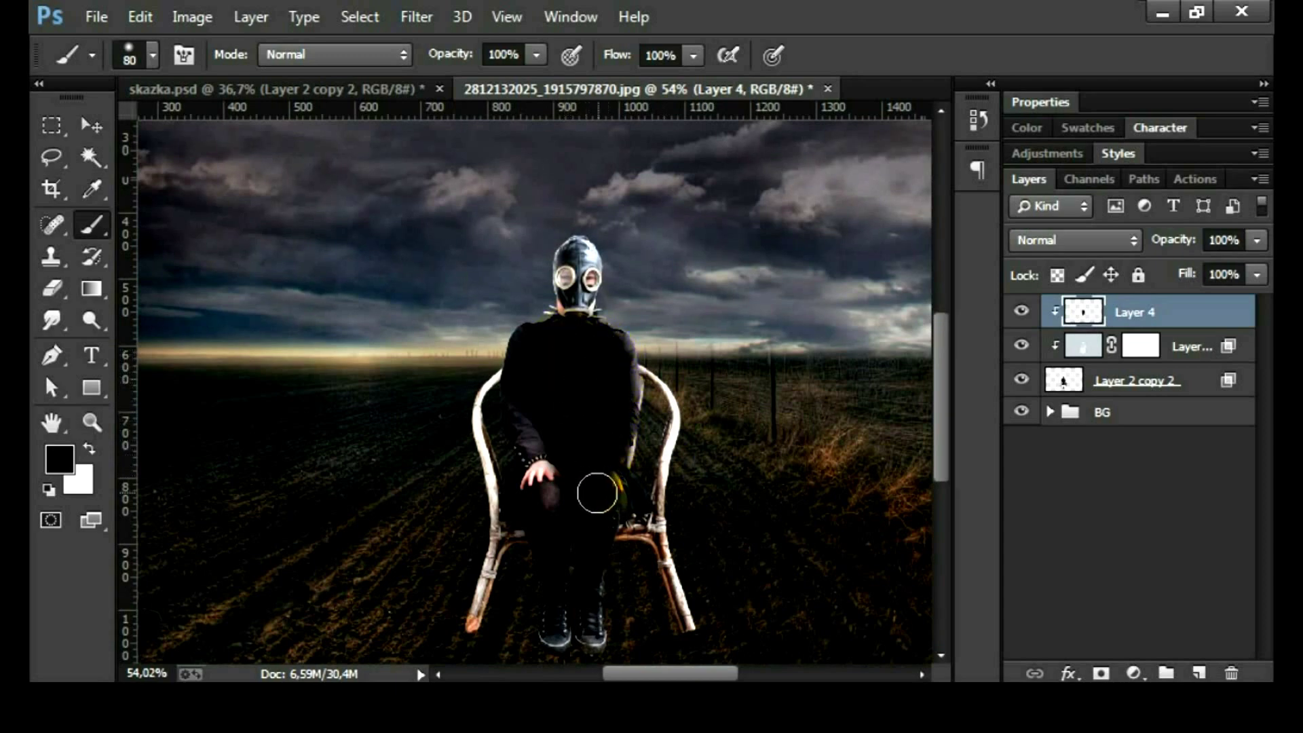
- Set the clipped shading layer to Soft Light at 66% opacity
click(1075, 245)
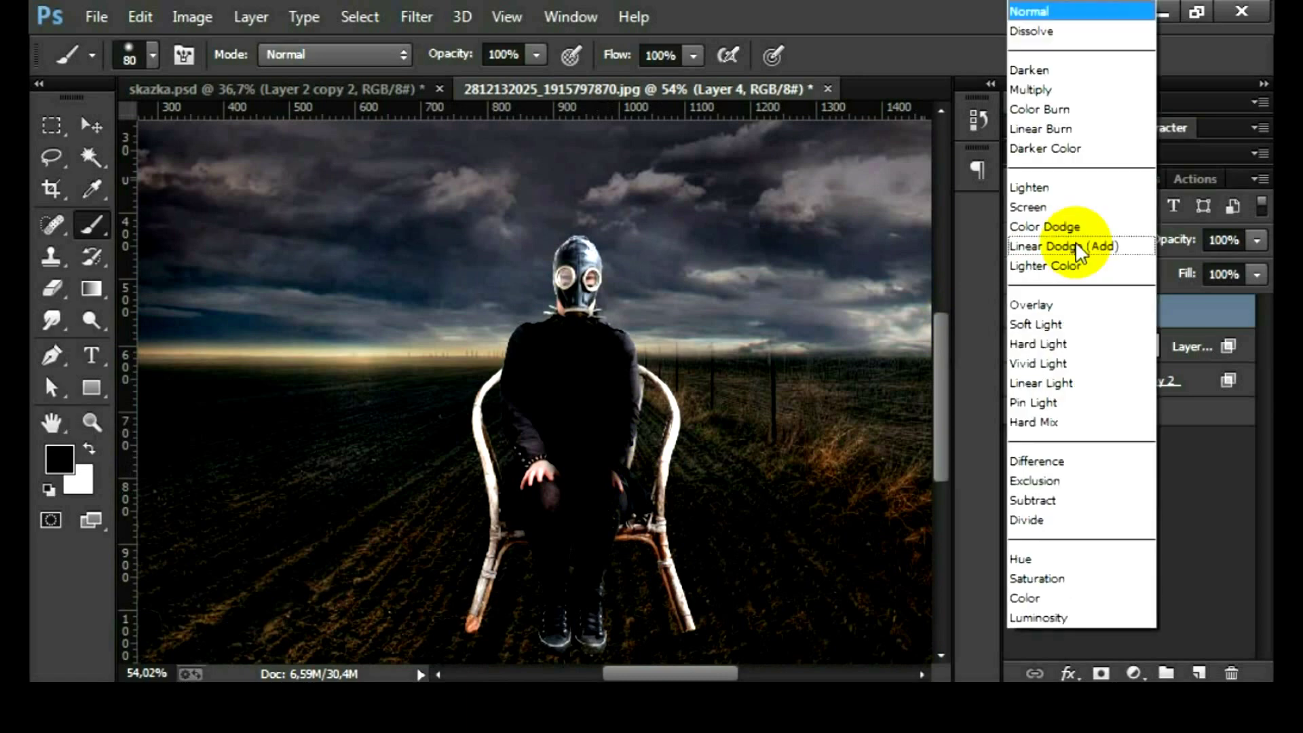
click(1062, 324)
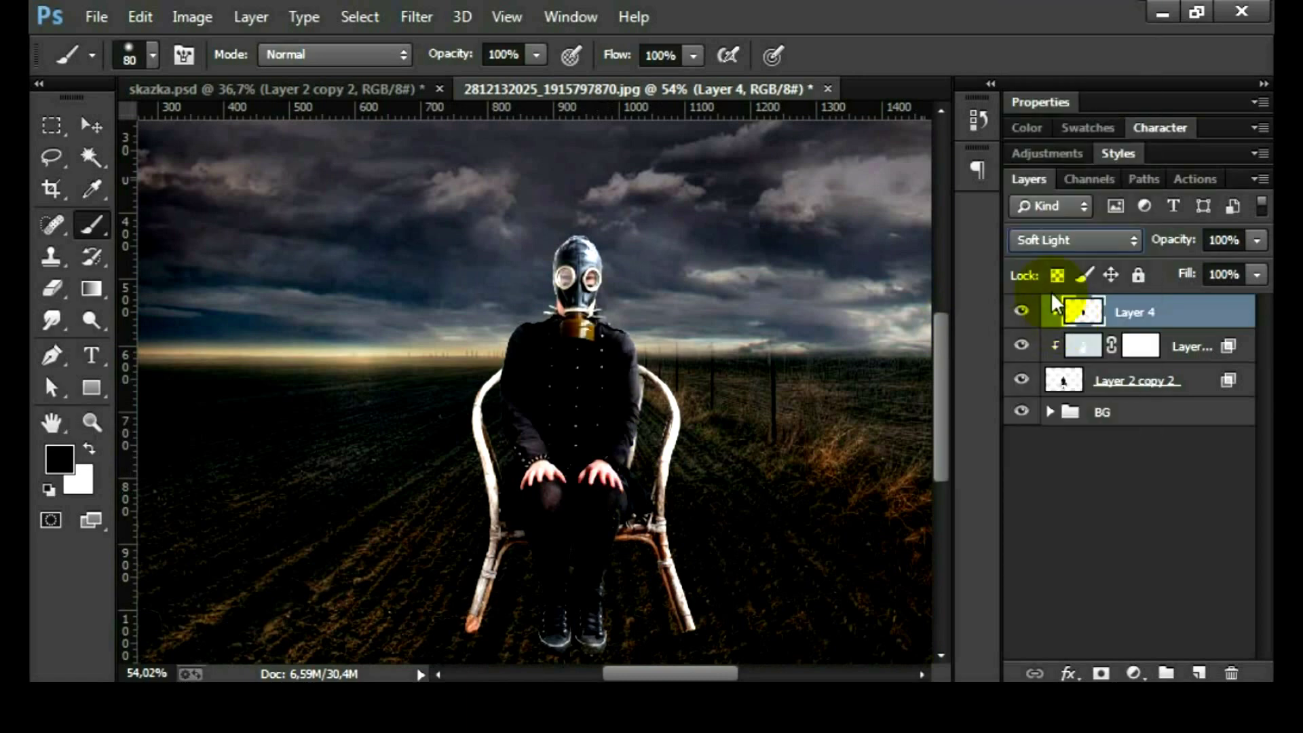
alt+click(1049, 329)
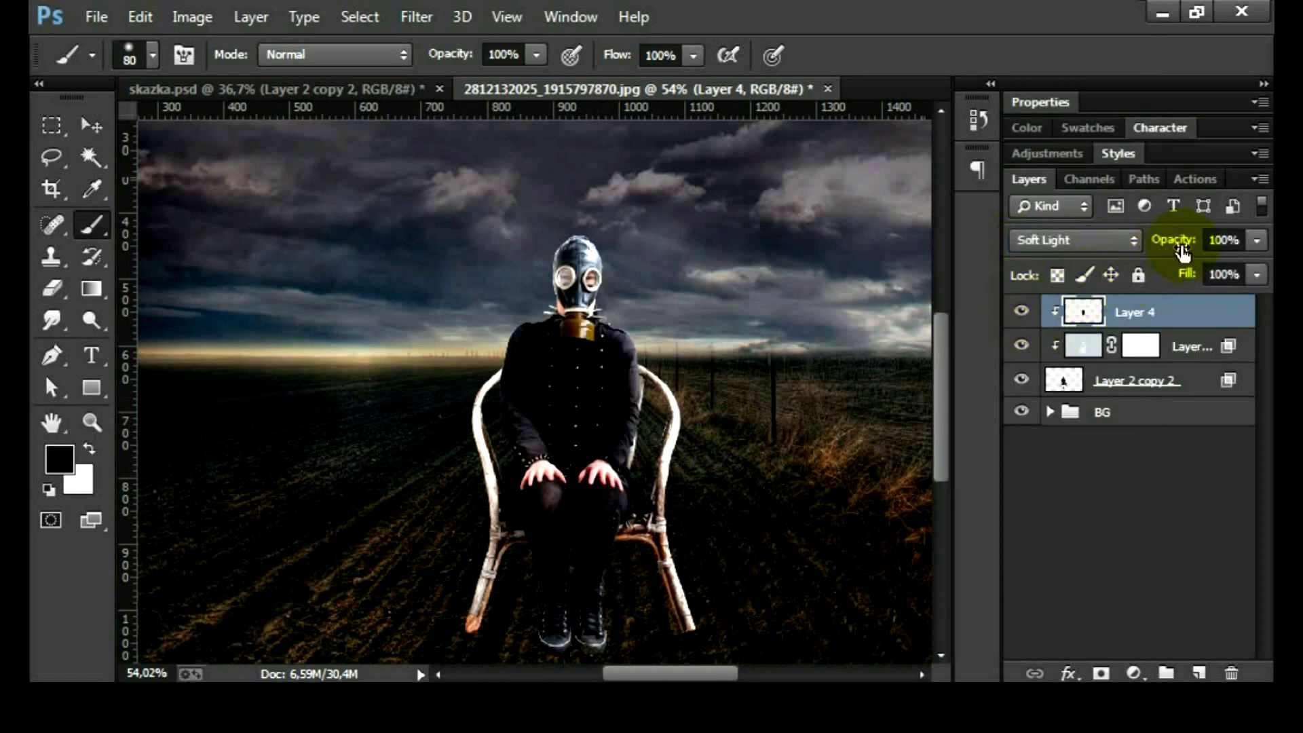
drag(1182, 253, 1159, 251)
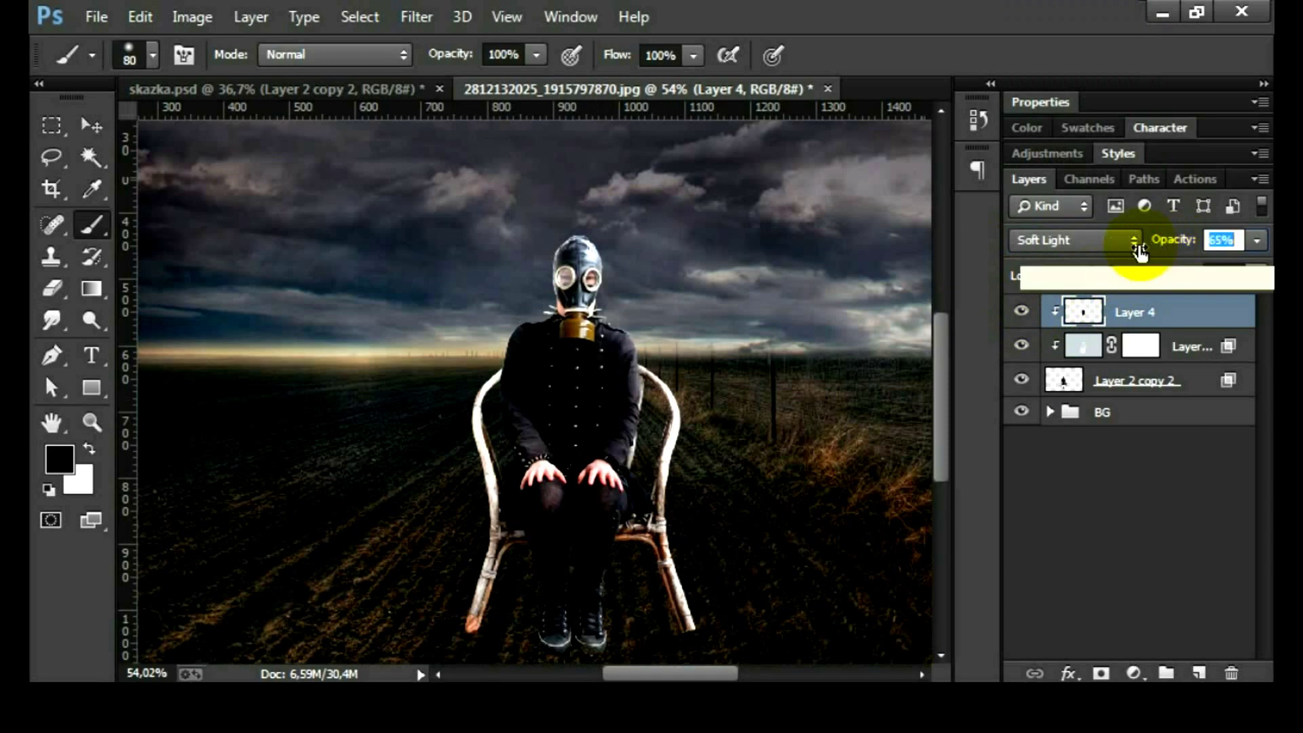
drag(1134, 251, 1126, 252)
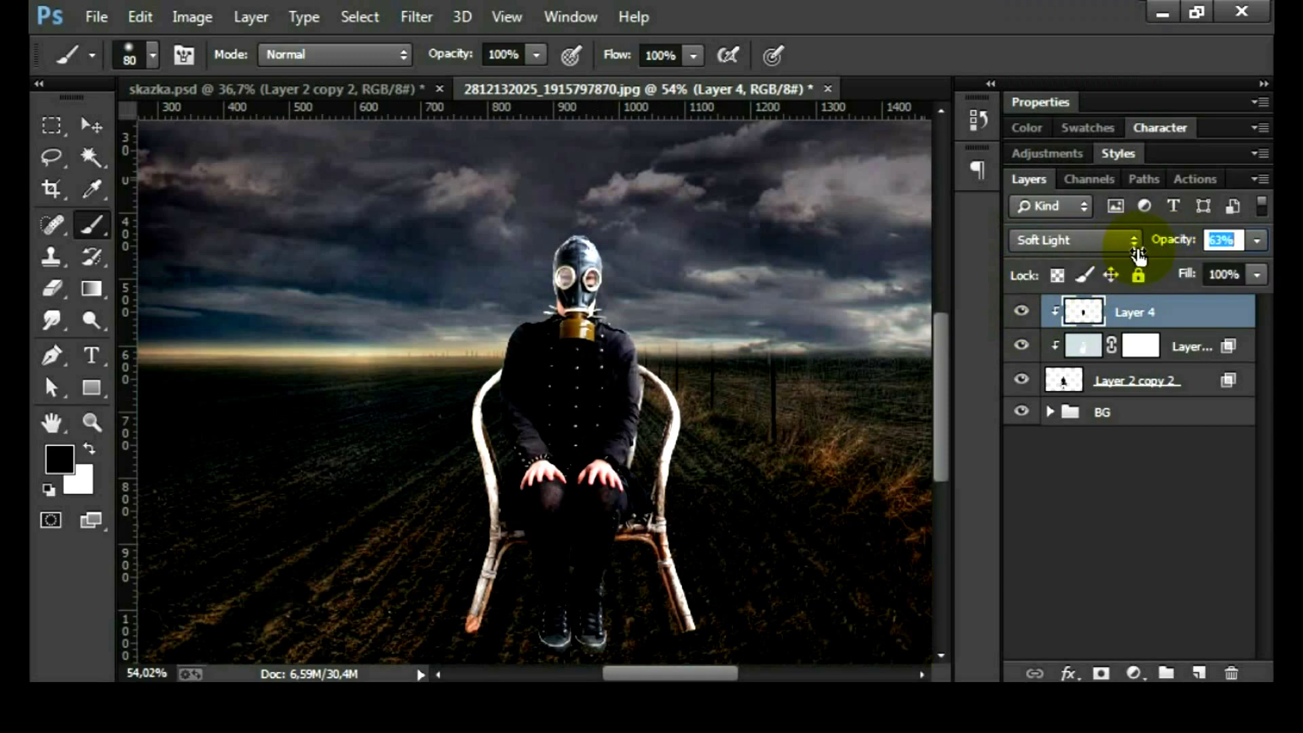
click(1021, 313)
- Switch to the Move tool, briefly invoke Levels, and zoom out of the composite
click(90, 126)
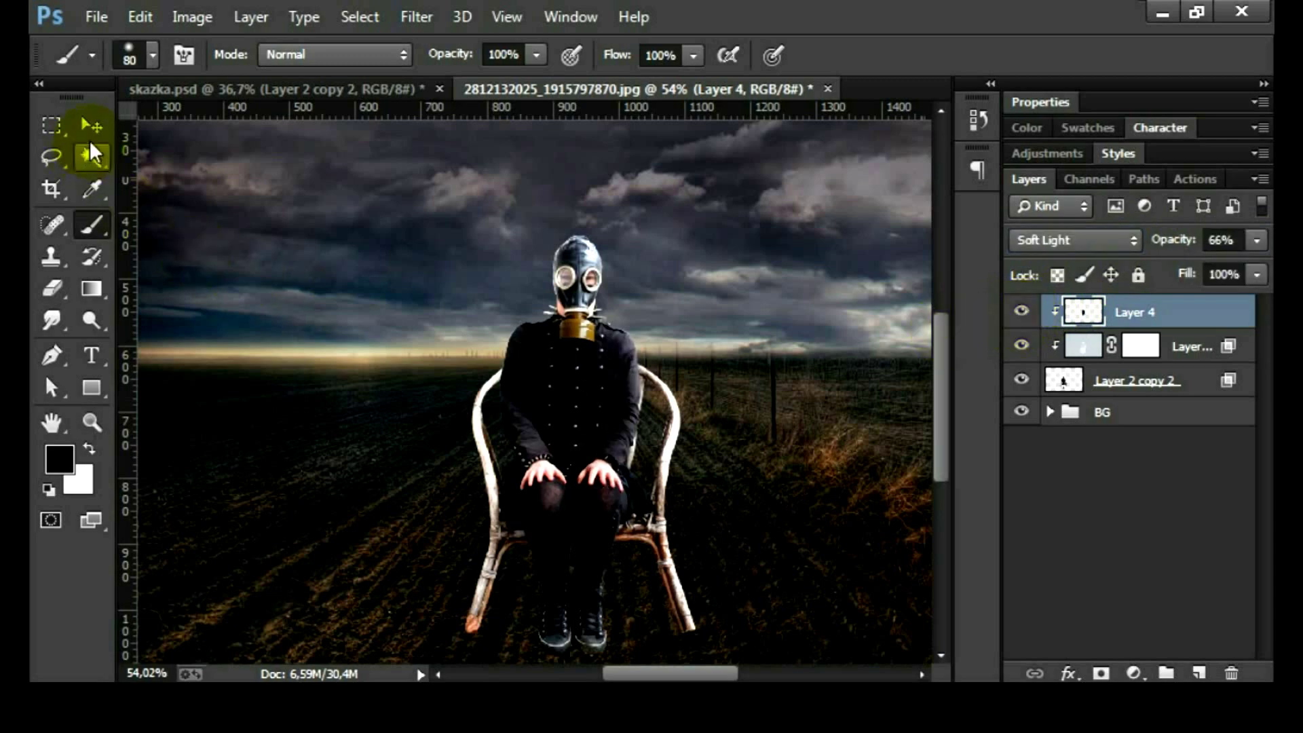
click(314, 227)
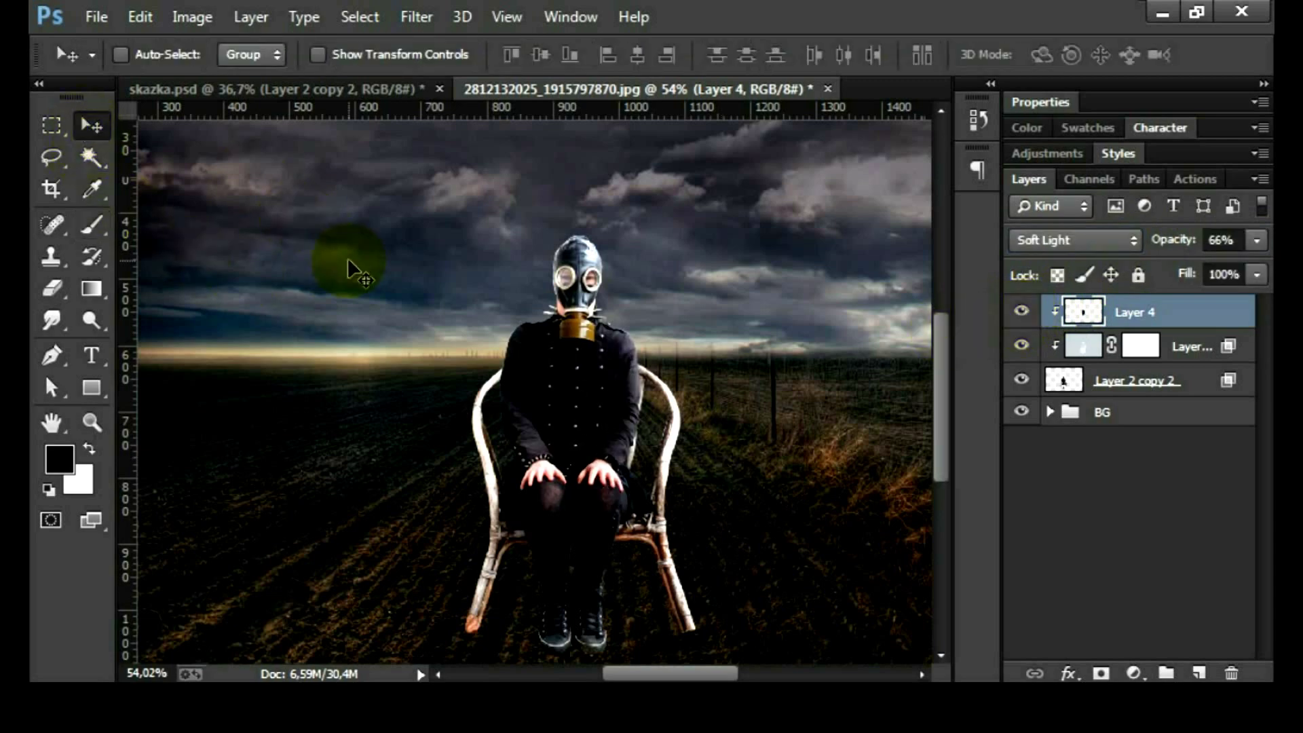
key(ctrl+l)
click(675, 385)
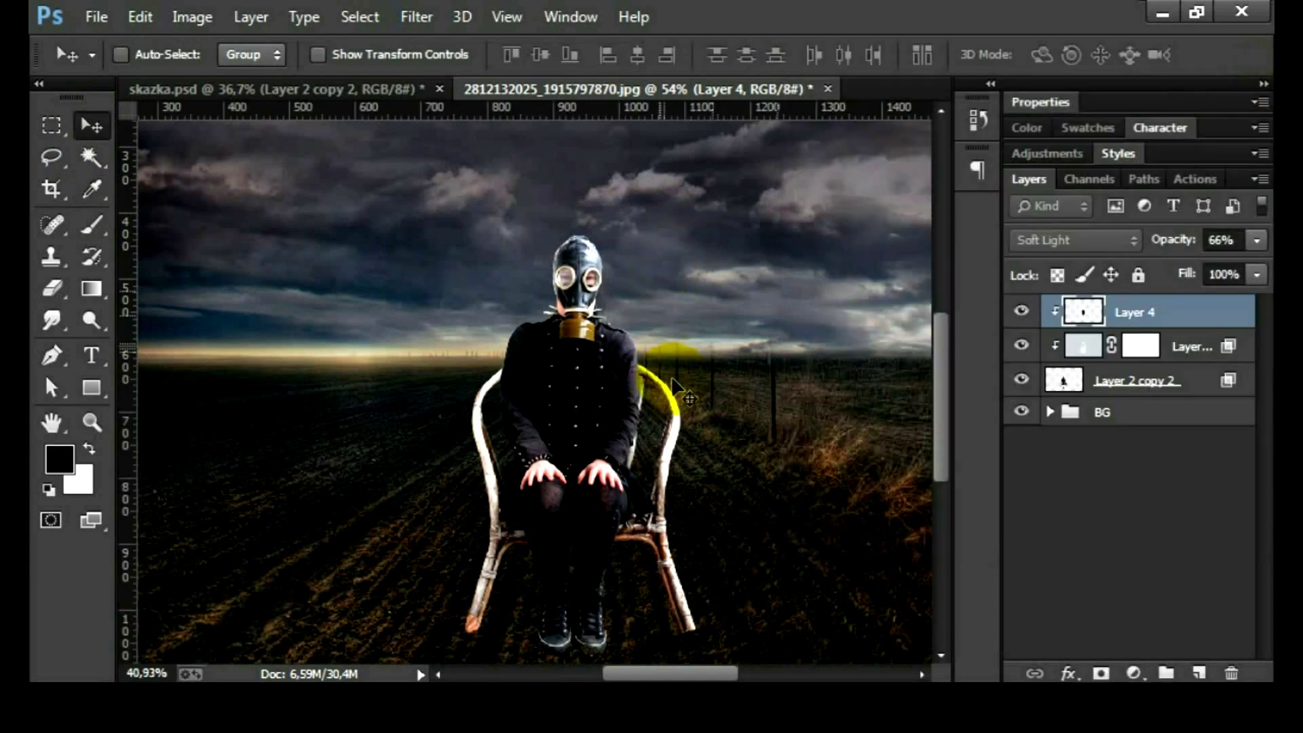
scroll(675, 385, down, 5)
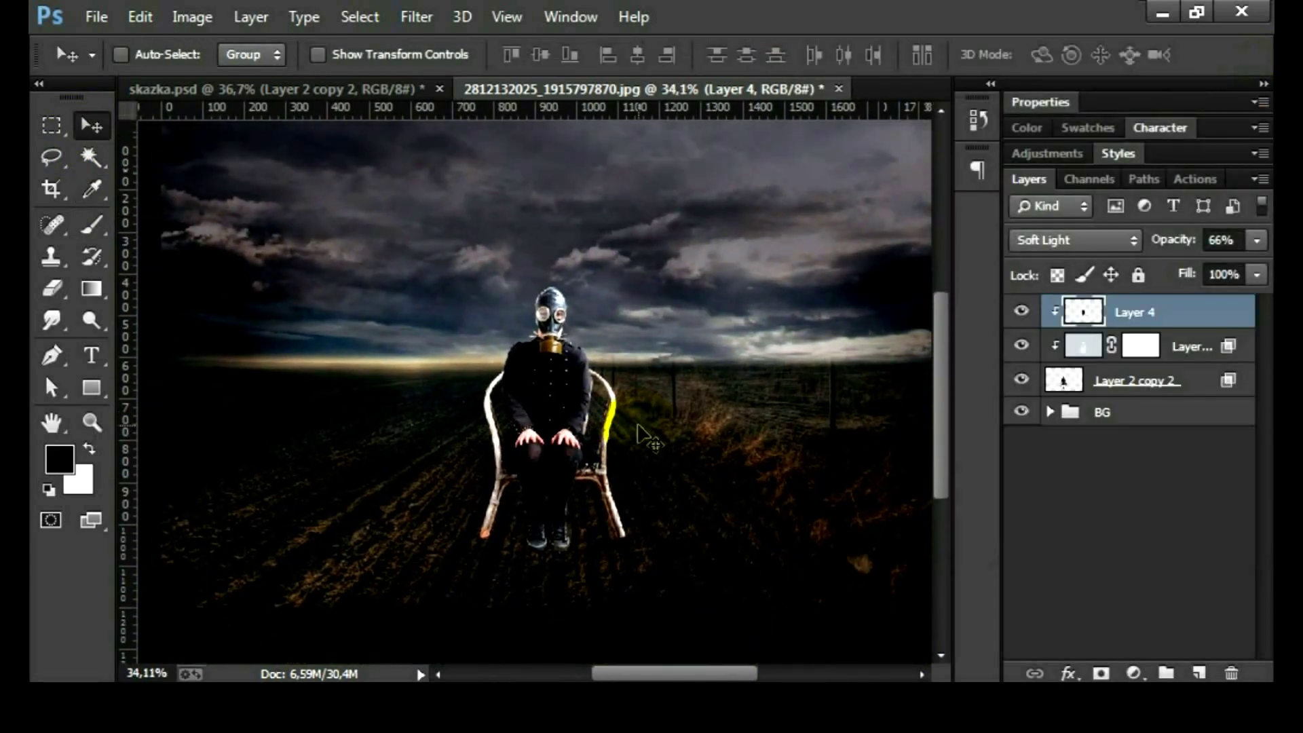
click(1138, 674)
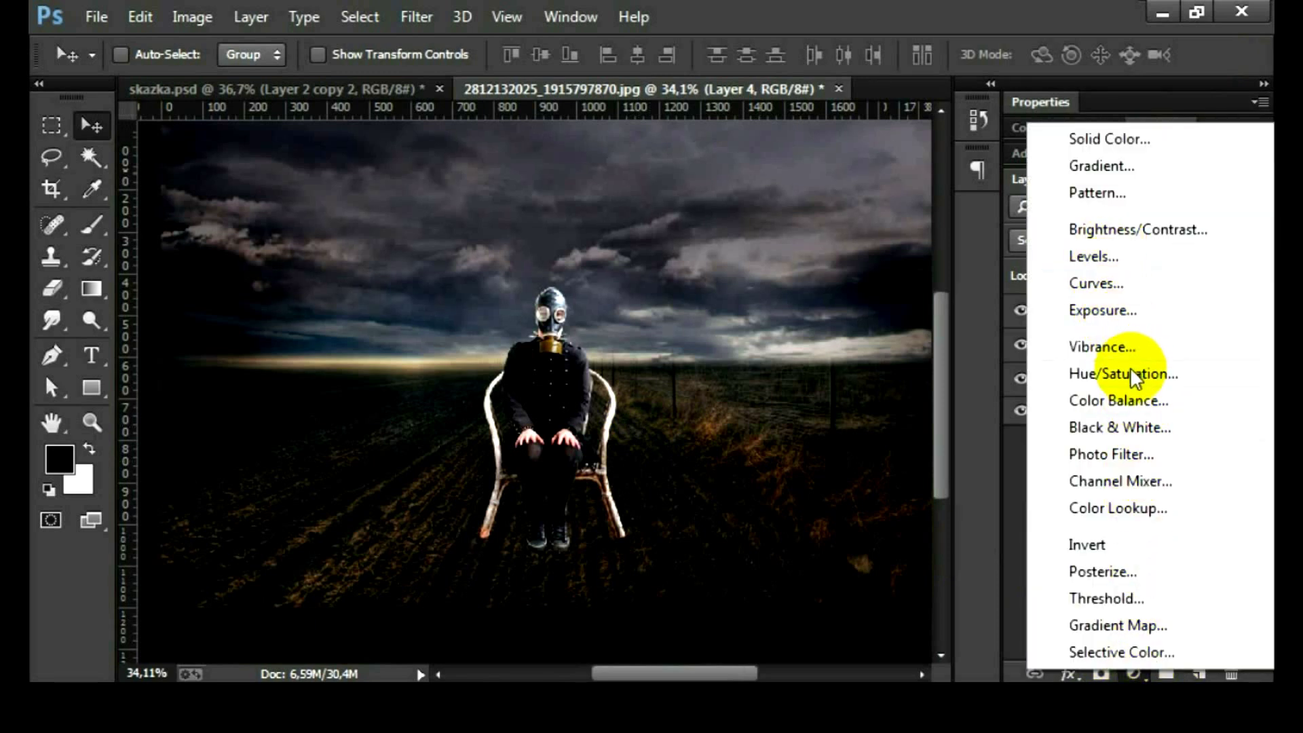
- Add a Curves 2 adjustment brightening the midtones, clipped to the figure
click(1099, 284)
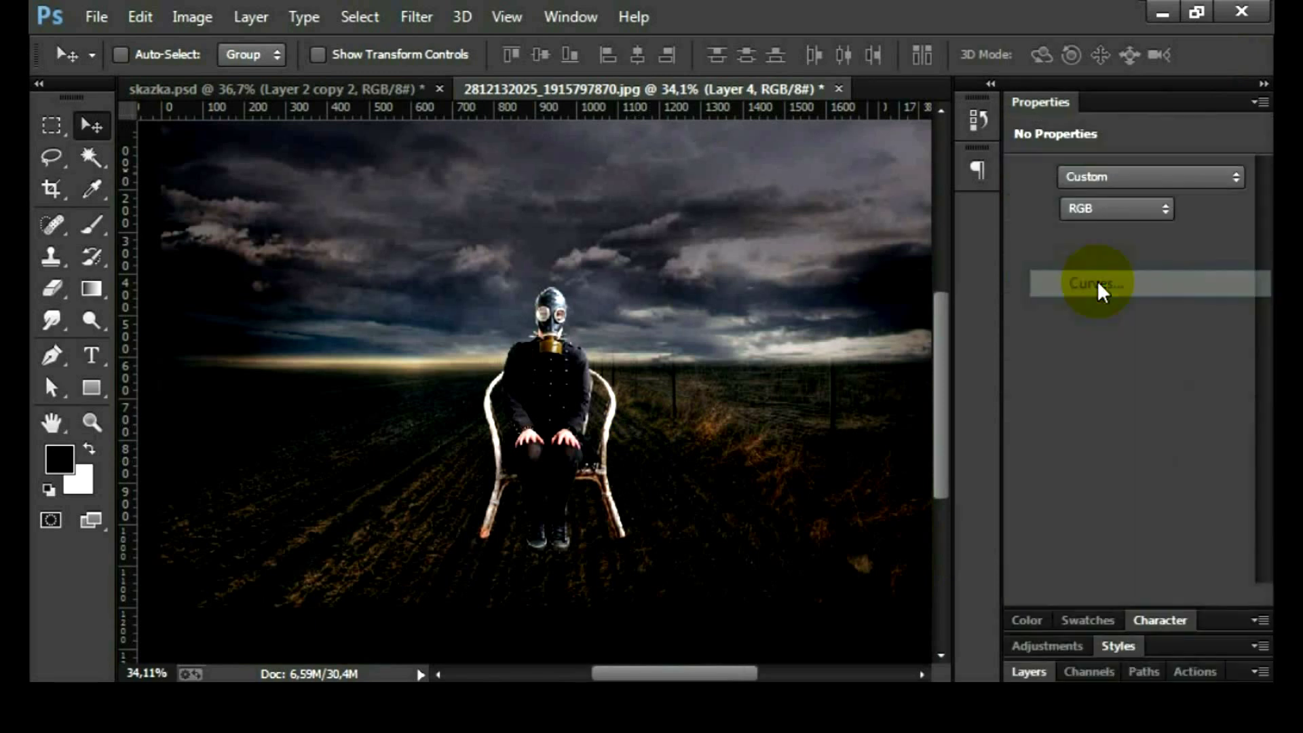
click(1147, 317)
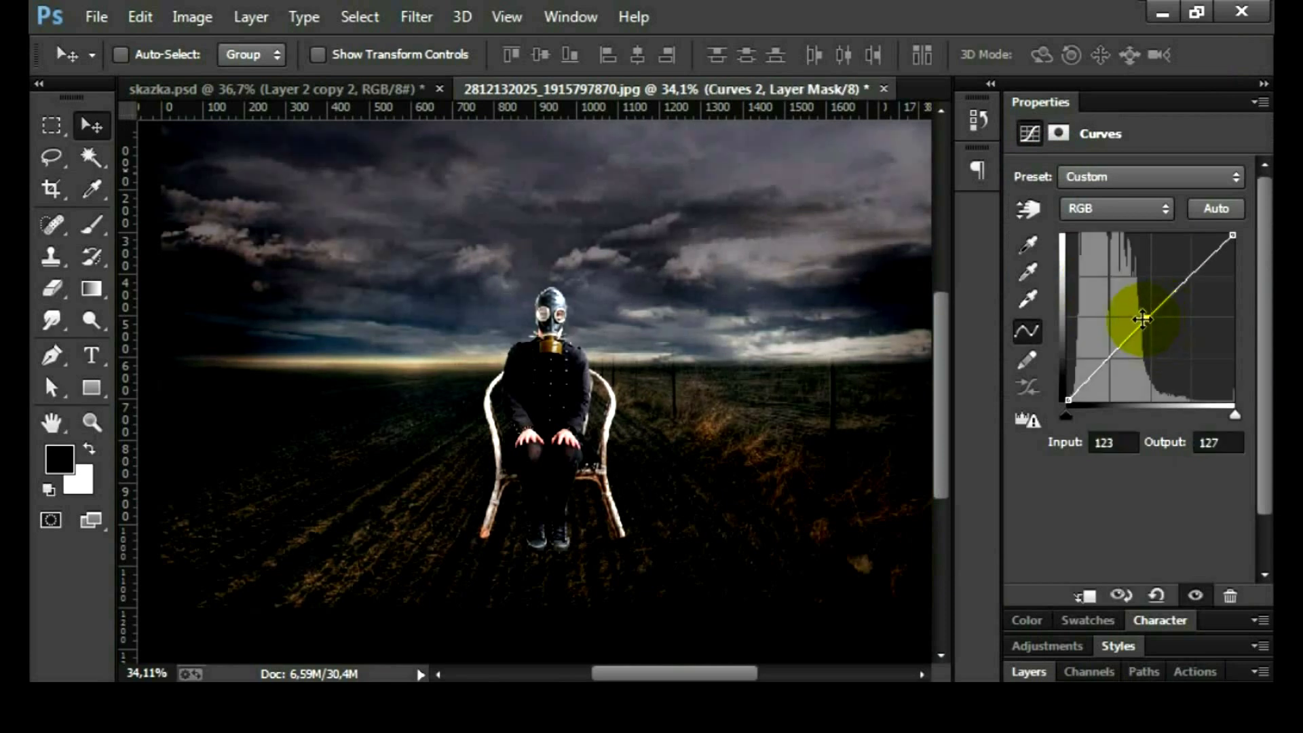
drag(1143, 318, 1138, 308)
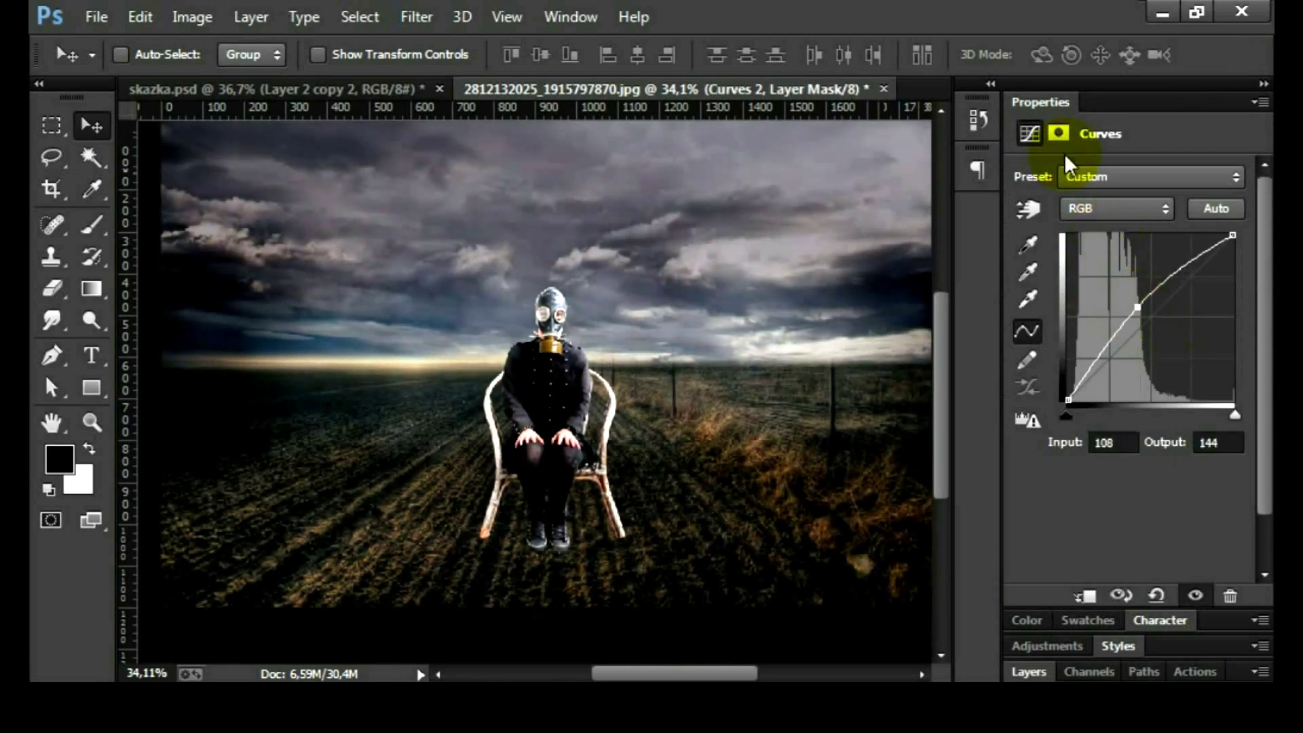
click(1085, 595)
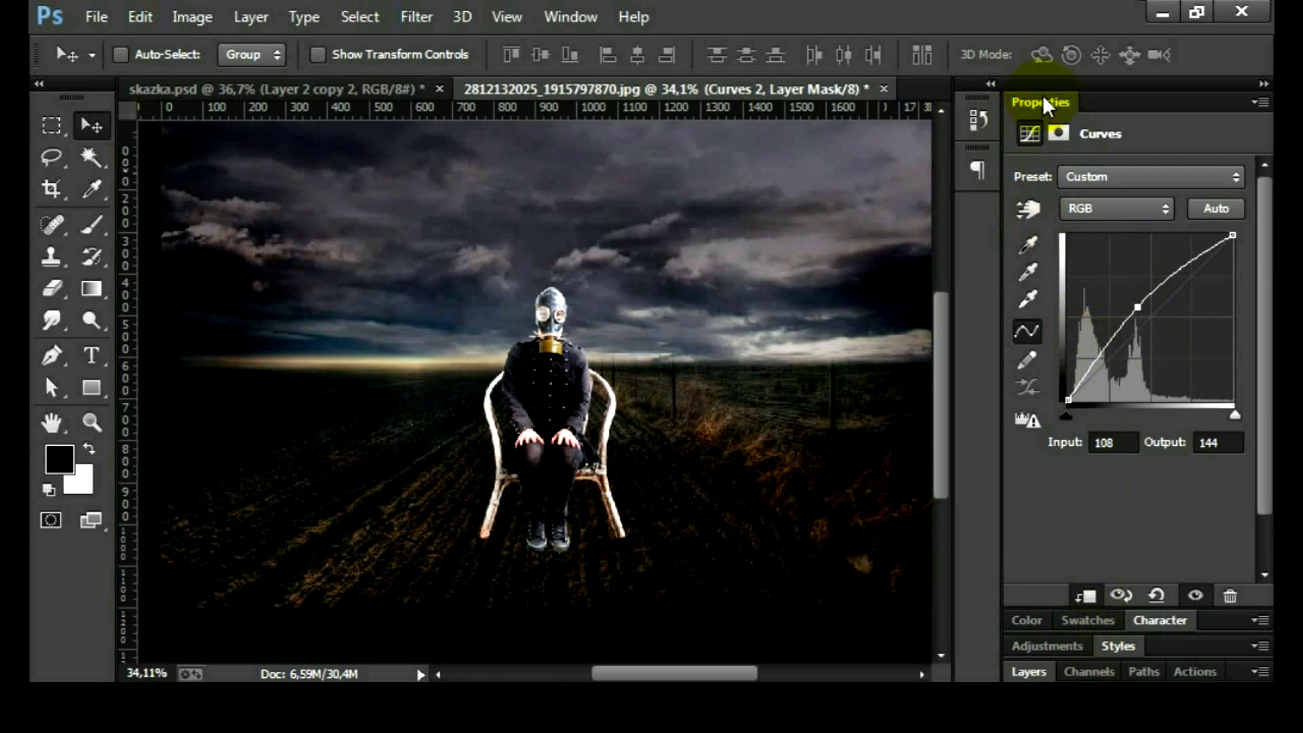
- Set Curves 2 to Screen blending and invert its mask to hide the brightening
double_click(1043, 102)
click(1031, 175)
click(1052, 238)
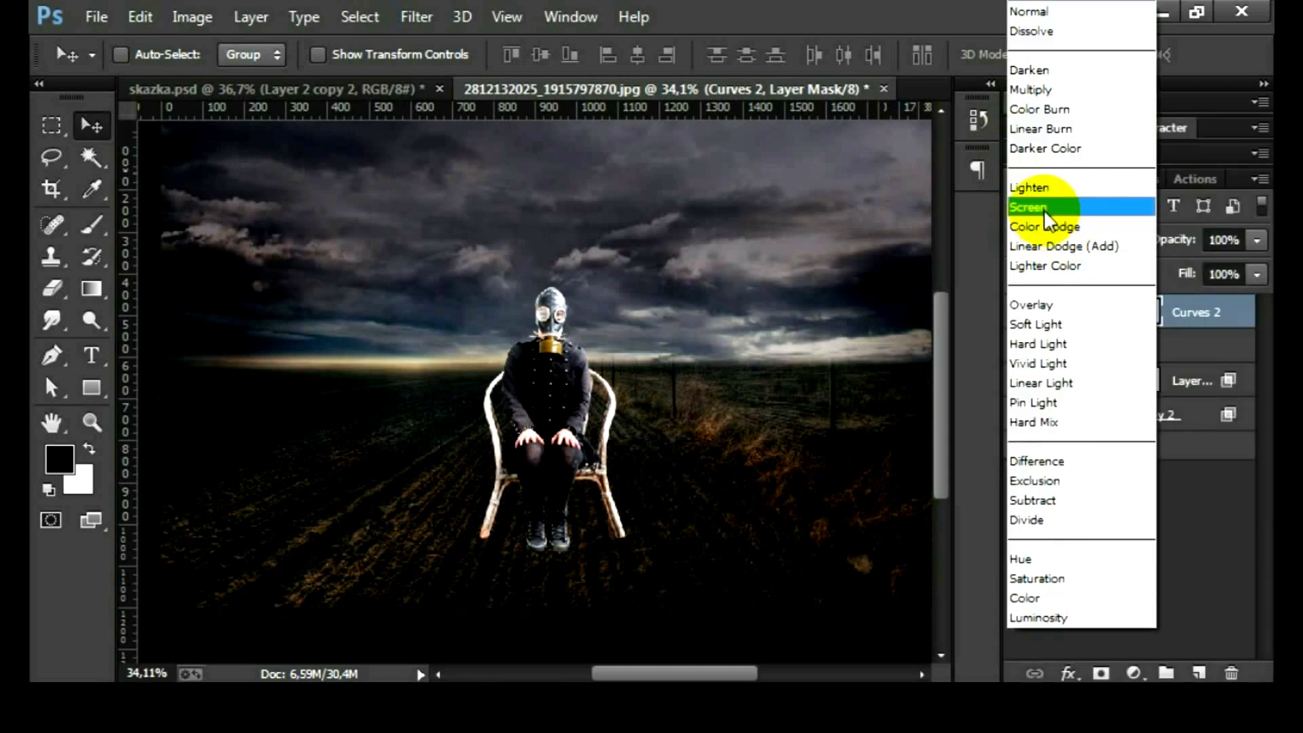
click(1044, 208)
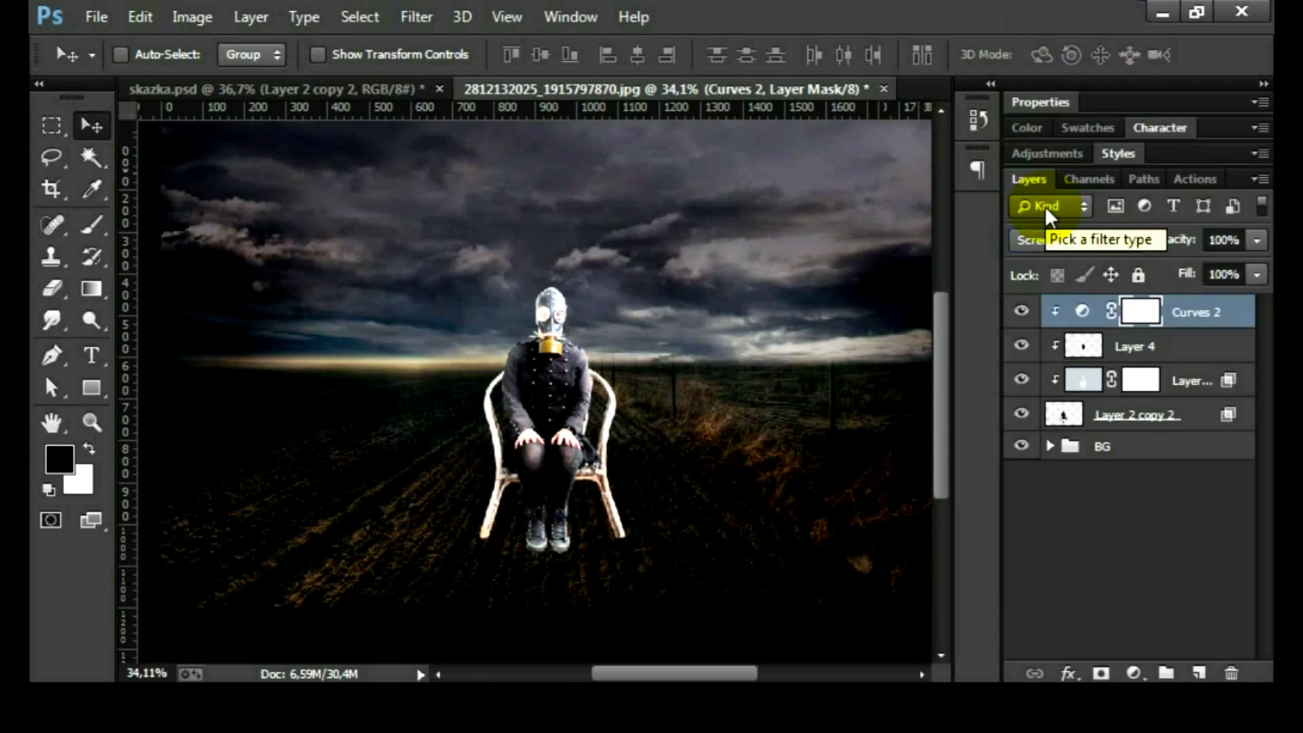
key(ctrl+i)
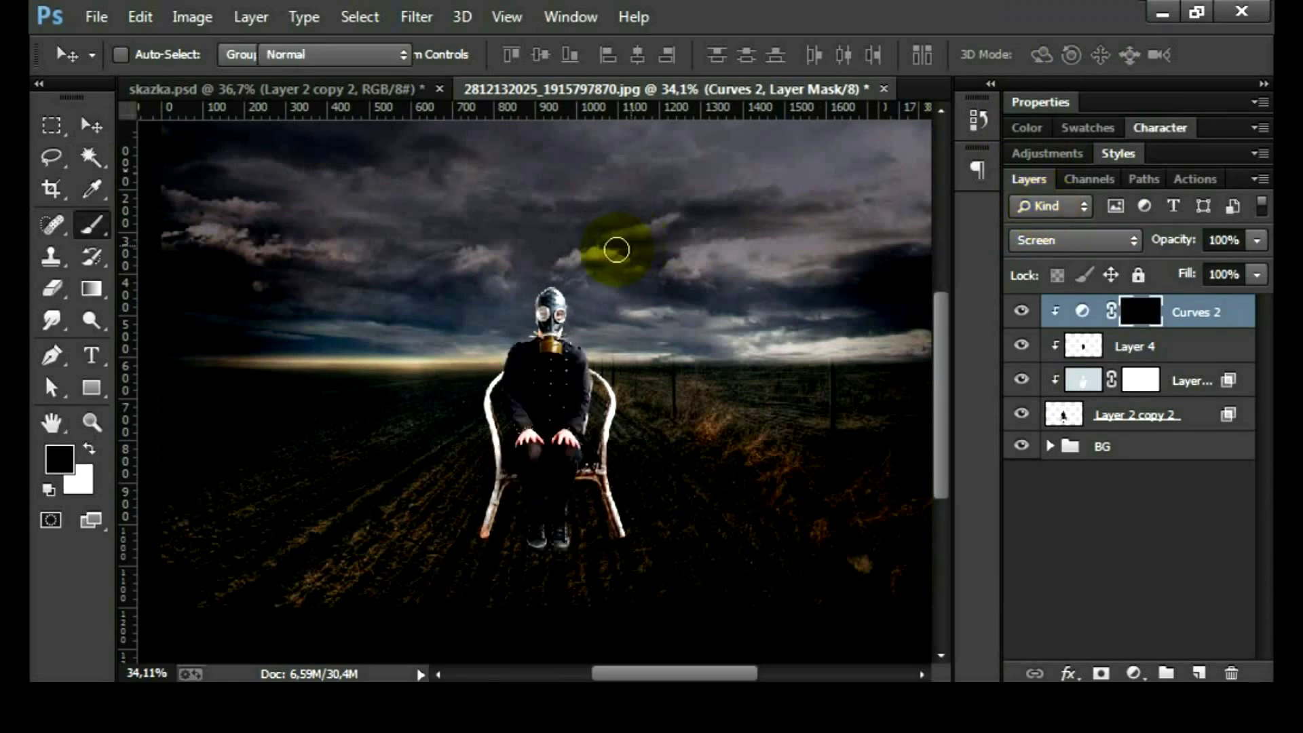
- Set up a smaller brush at 50% opacity, zoomed in on the seated figure
key(b)
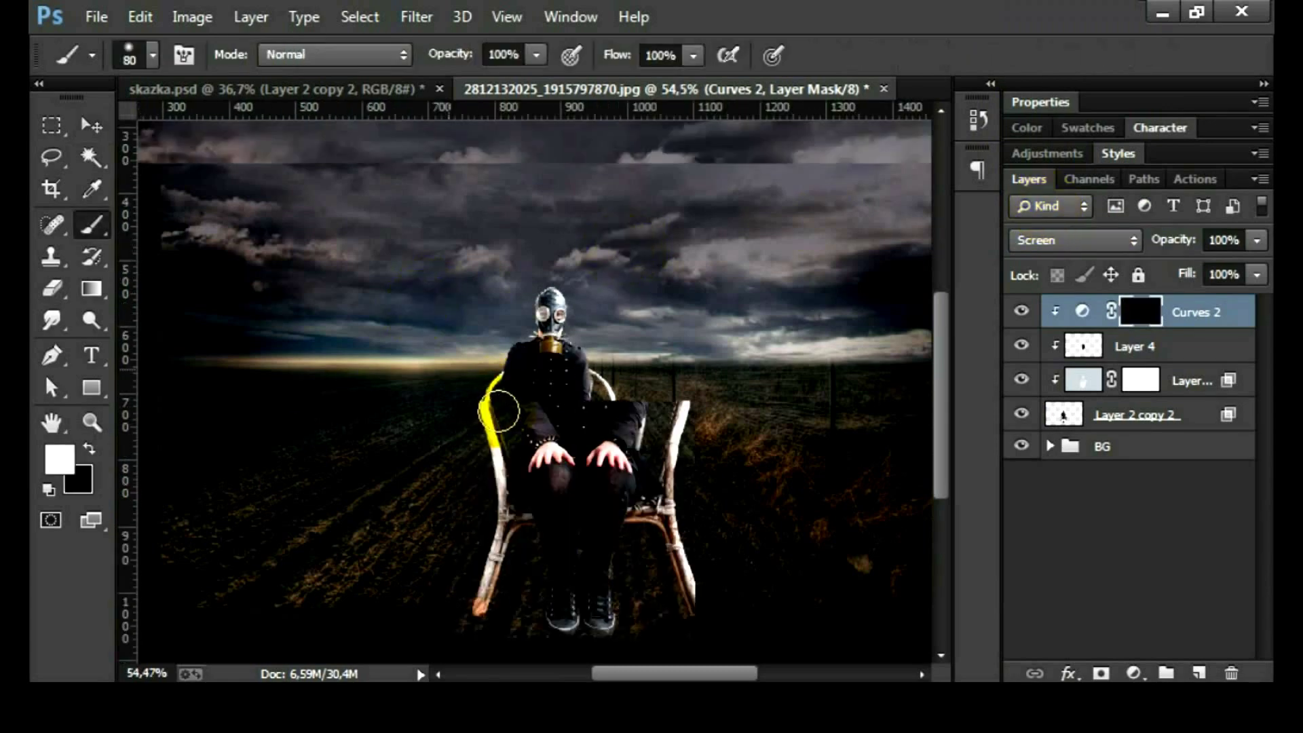
scroll(494, 412, up, 5)
drag(495, 407, 524, 407)
click(497, 55)
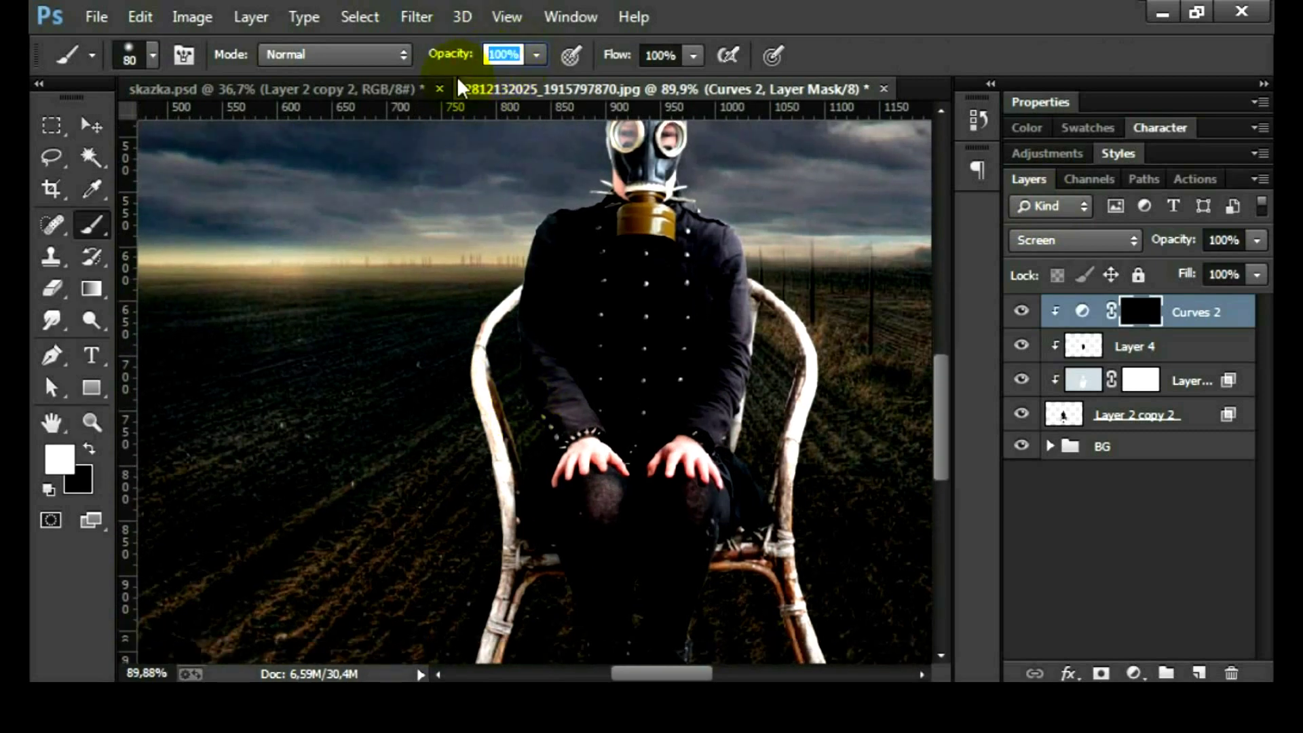
text(50)
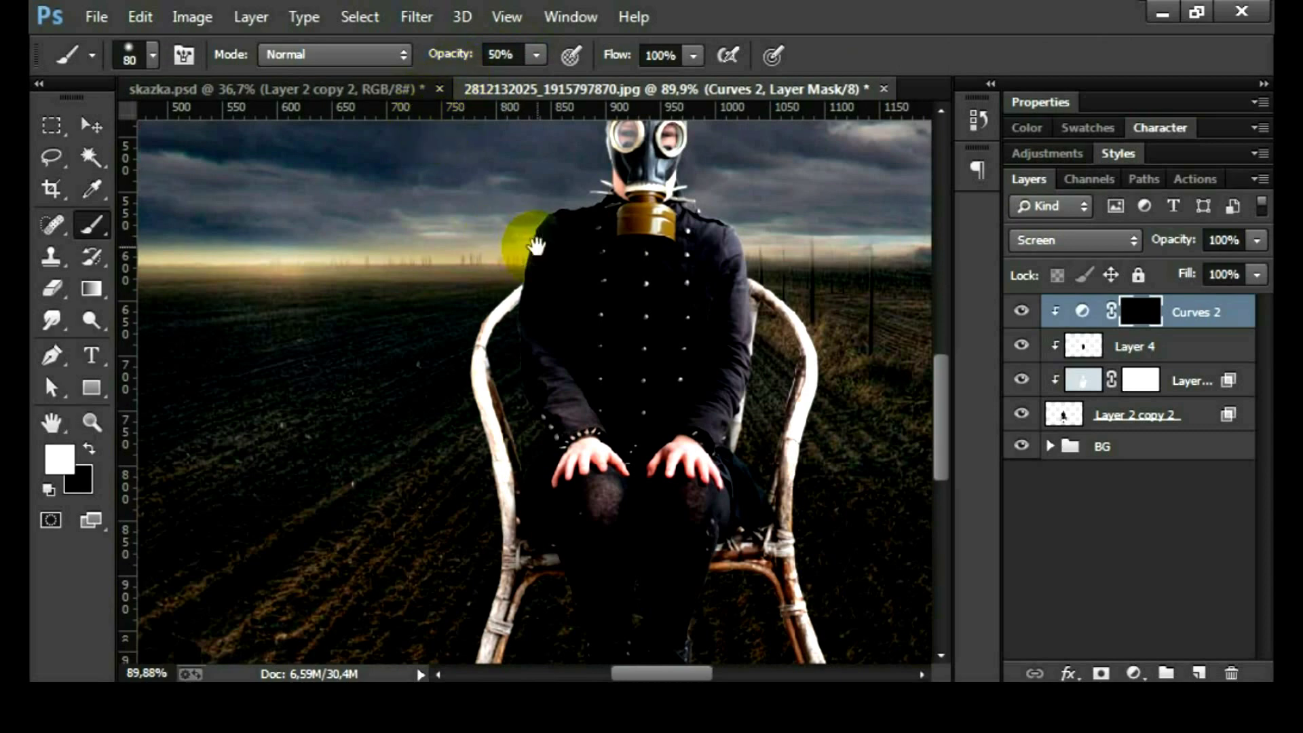
scroll(536, 271, up, 3)
scroll(545, 299, up, 1)
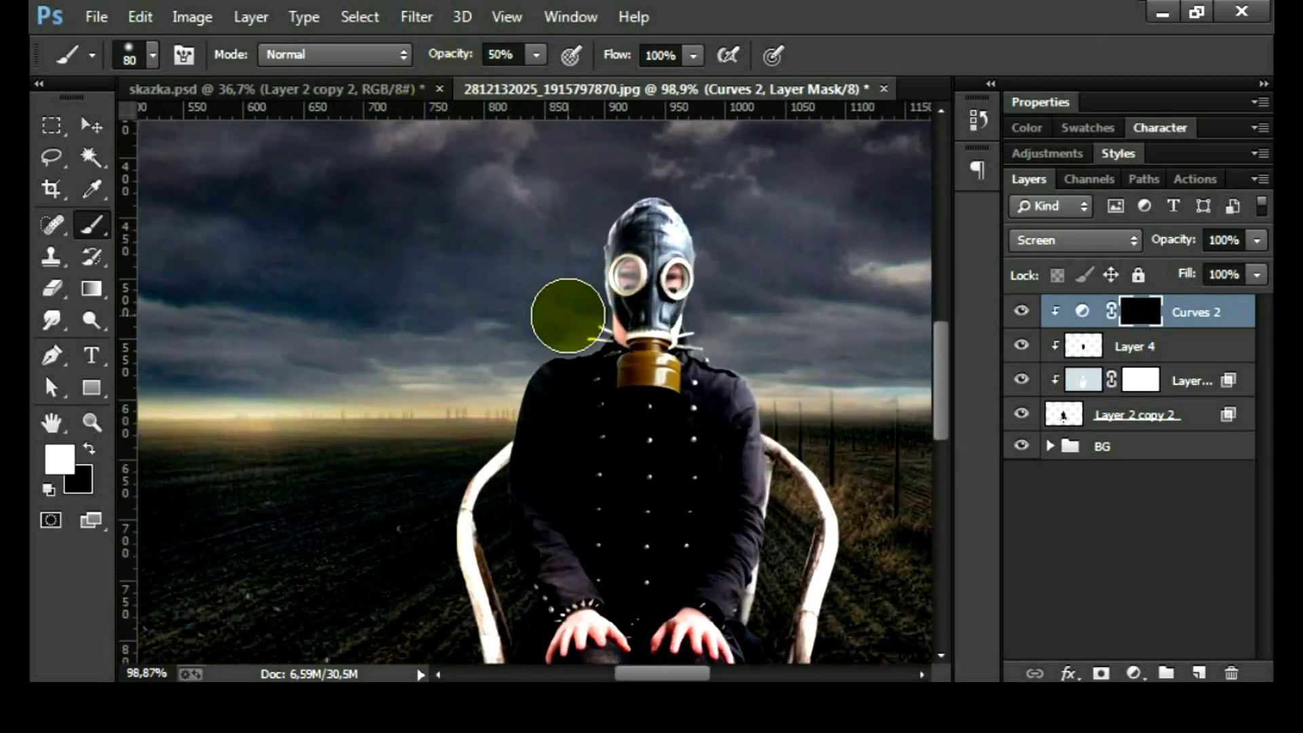
scroll(581, 339, up, 4)
key(bracketleft)
key(bracketleft)
key(bracketleft)
- Paint rim light along the shoulder, head, chair bar, chair arm and leg edges
mouse_move(506, 364)
mouse_down()
mouse_move(445, 436)
mouse_move(480, 378)
mouse_move(466, 437)
mouse_move(513, 331)
mouse_move(592, 340)
mouse_move(598, 256)
mouse_move(670, 117)
mouse_move(714, 140)
mouse_move(800, 346)
mouse_move(771, 340)
mouse_up()
mouse_move(861, 442)
mouse_down()
mouse_move(790, 325)
mouse_move(780, 532)
mouse_move(788, 398)
mouse_move(762, 453)
mouse_move(829, 611)
mouse_move(874, 455)
mouse_move(753, 547)
mouse_move(744, 598)
mouse_up()
drag(746, 485, 784, 309)
drag(788, 309, 764, 470)
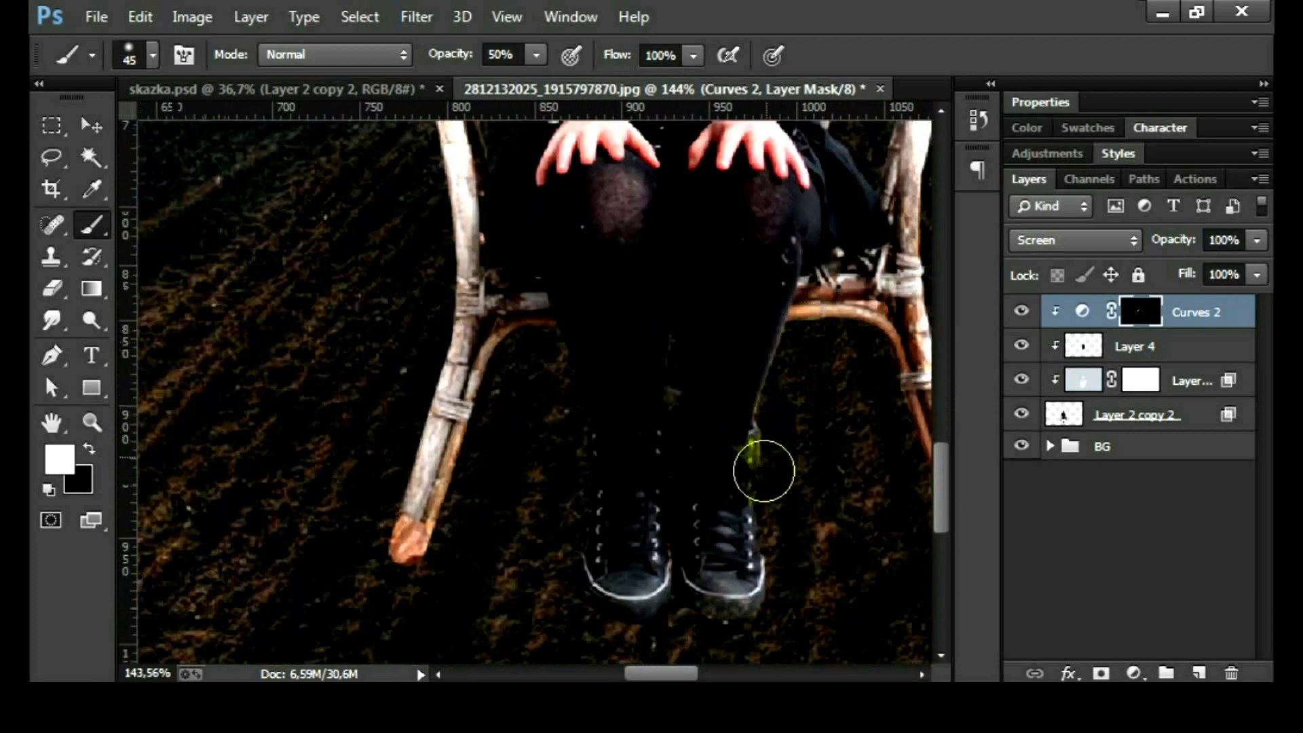
drag(536, 305, 527, 275)
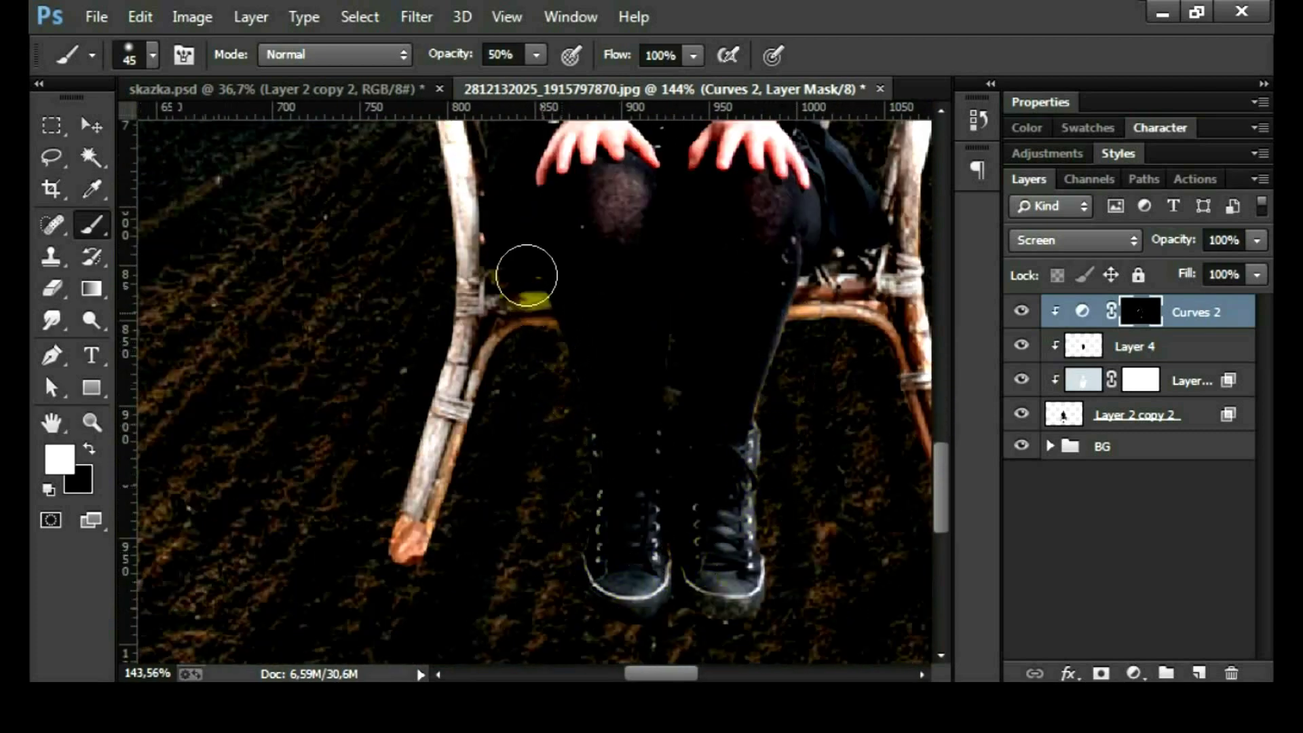
drag(562, 451, 611, 662)
mouse_move(562, 407)
mouse_down()
mouse_move(527, 230)
mouse_move(510, 373)
mouse_move(544, 219)
mouse_move(533, 291)
mouse_move(583, 279)
mouse_up()
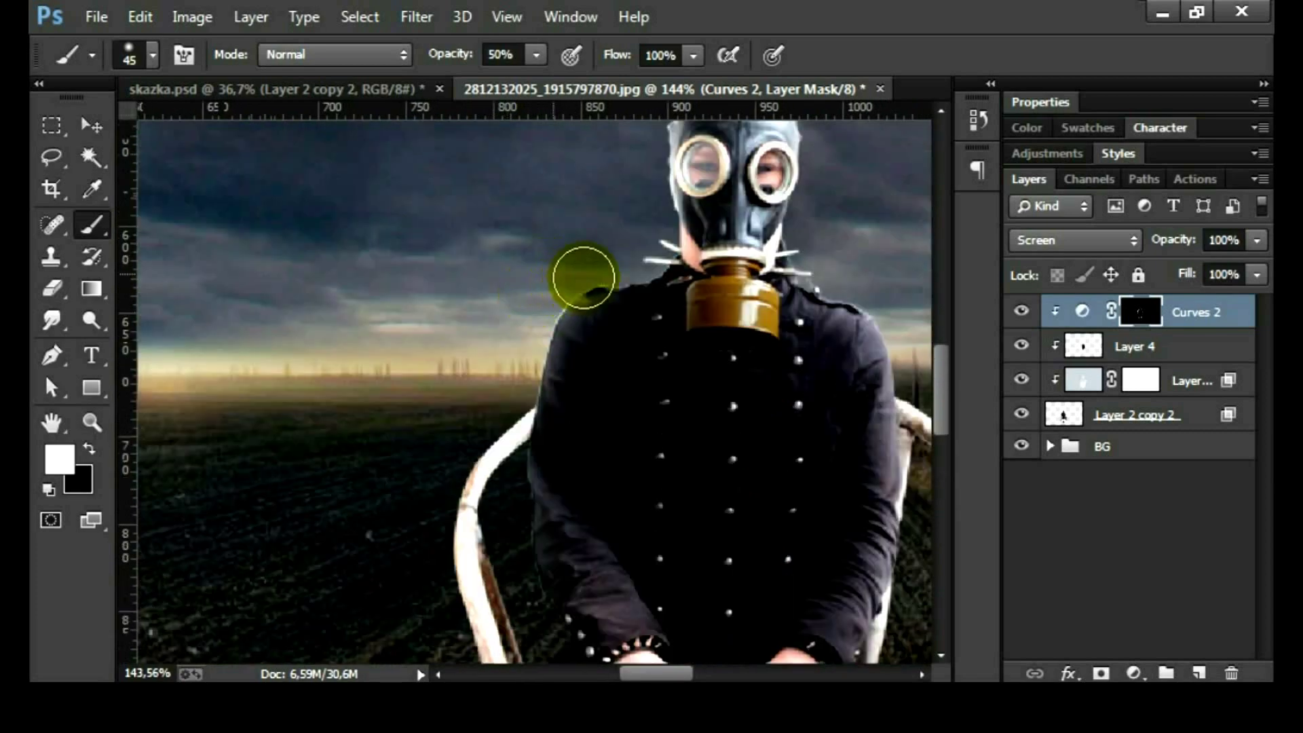
alt+scroll(765, 412, down, 2)
alt+scroll(771, 523, down, 2)
mouse_move(771, 523)
mouse_down()
mouse_move(738, 393)
mouse_move(732, 406)
mouse_up()
alt+scroll(738, 394, down, 1)
click(1021, 311)
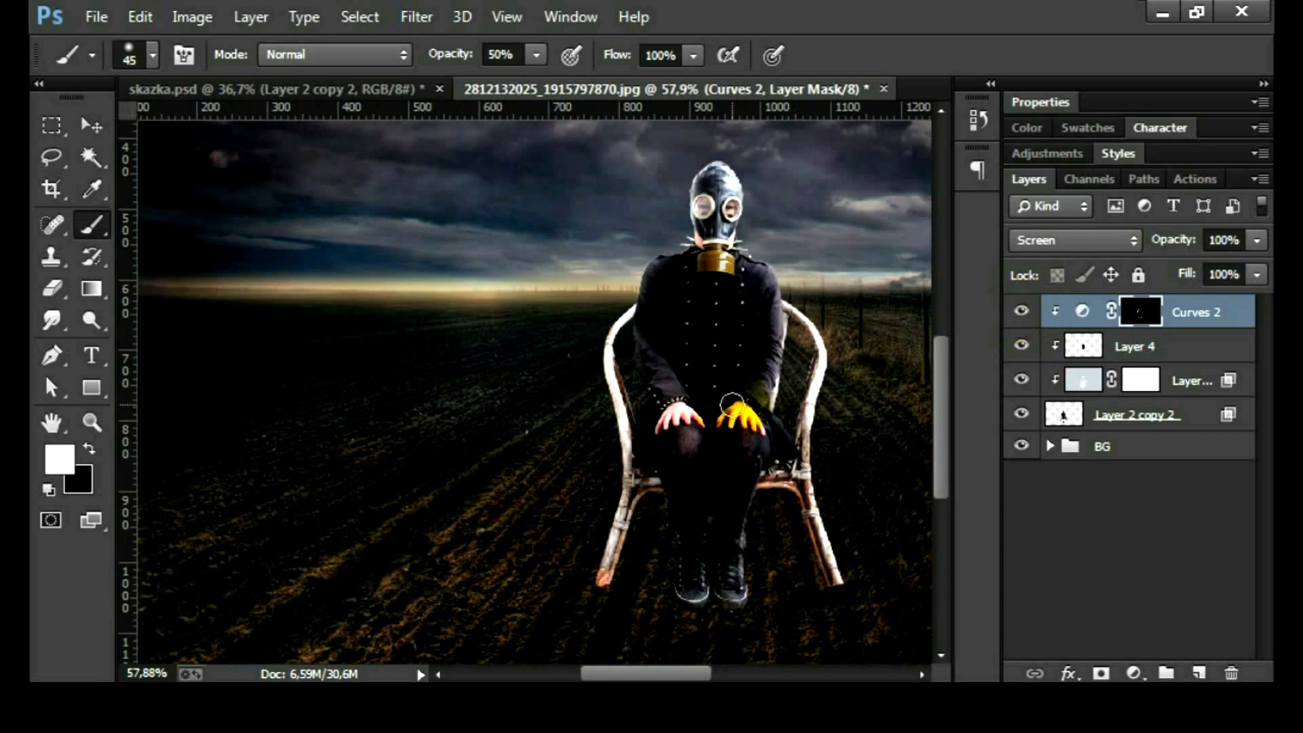
- Add Layer 5 clipped above Curves 2, fill it with 50% gray, and set it to Overlay
click(1201, 672)
key(x)
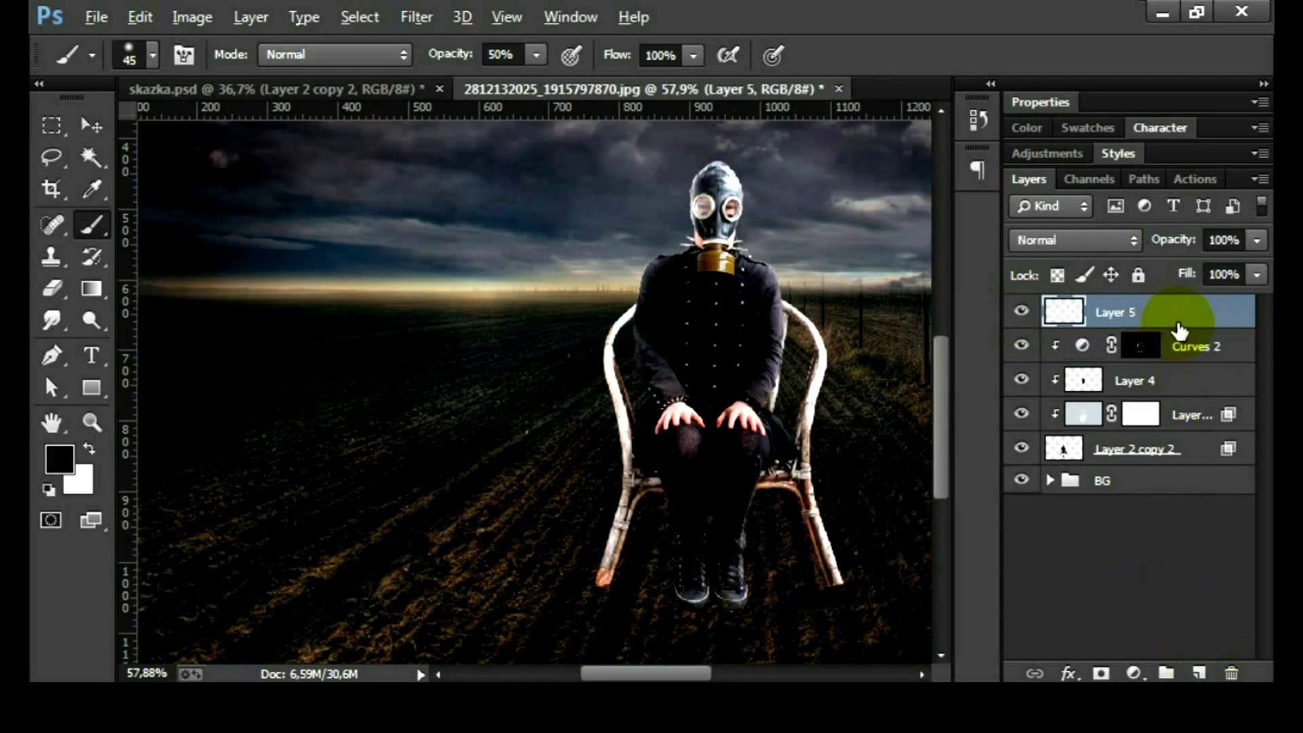
alt+click(1186, 320)
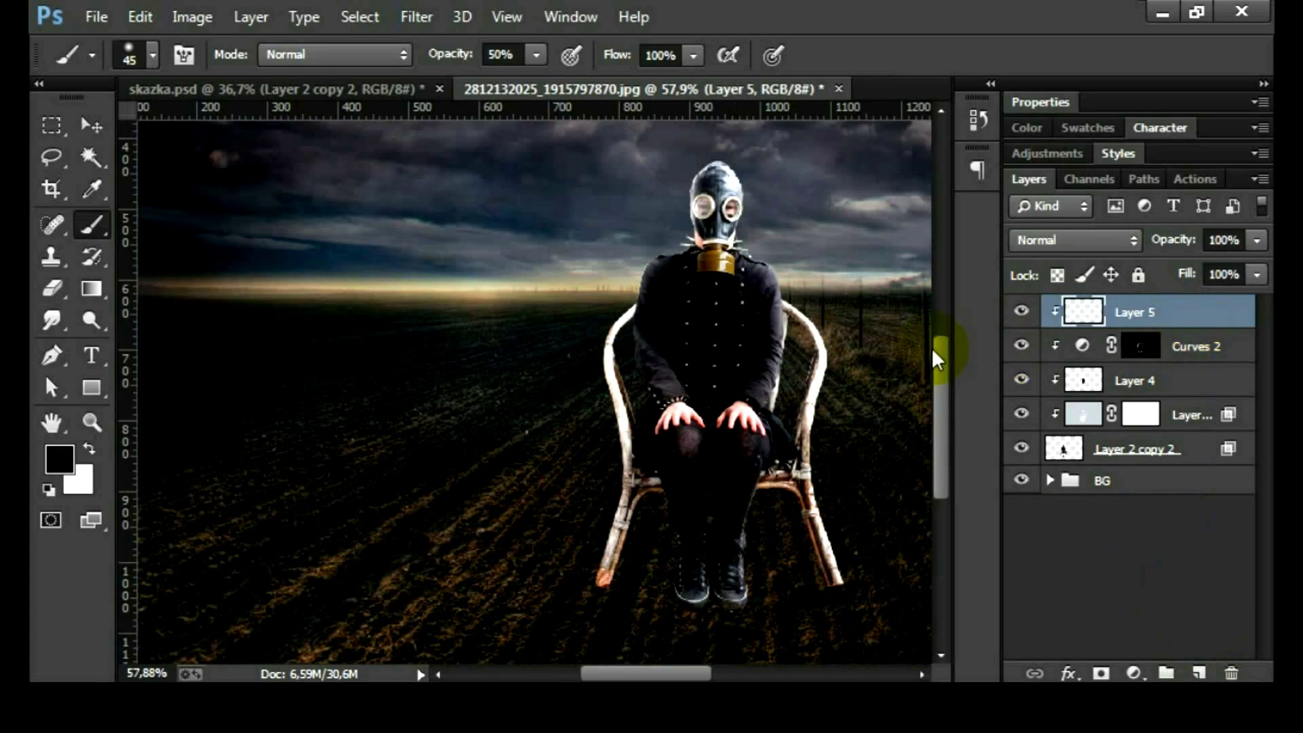
key(shift+F5)
key(Return)
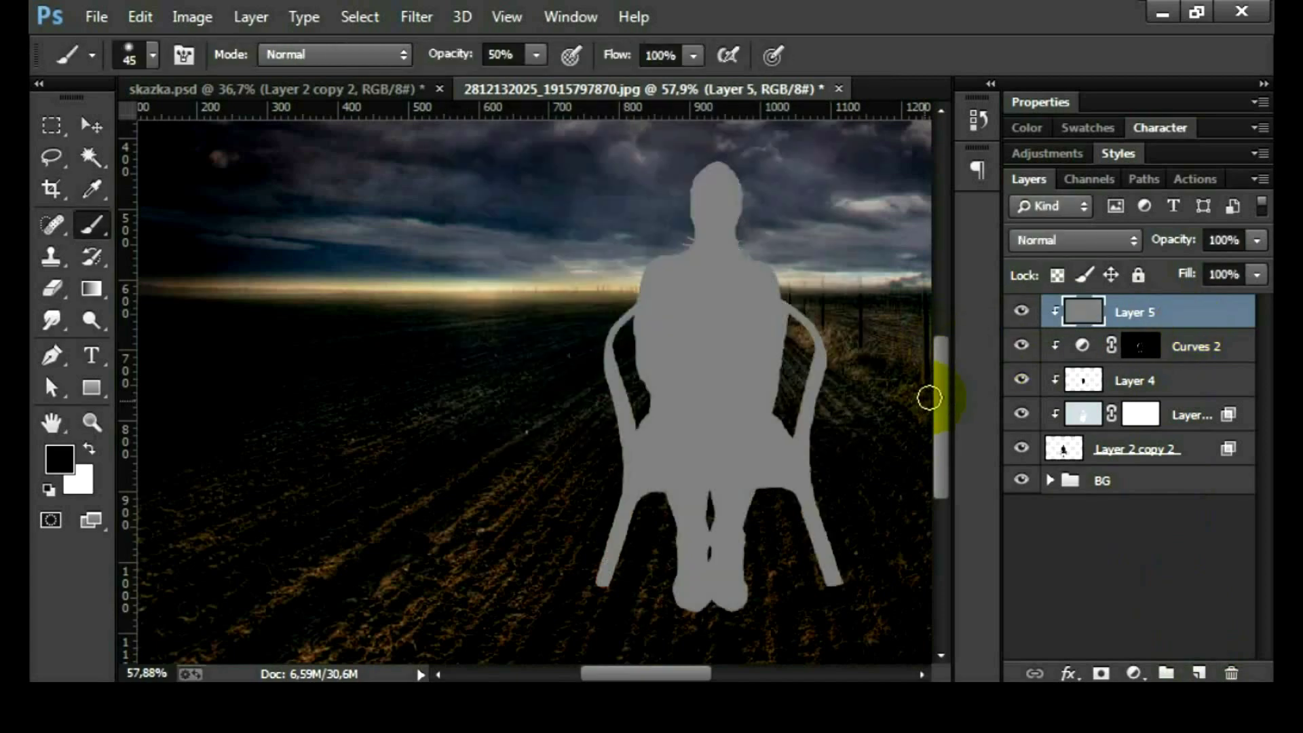
click(1073, 241)
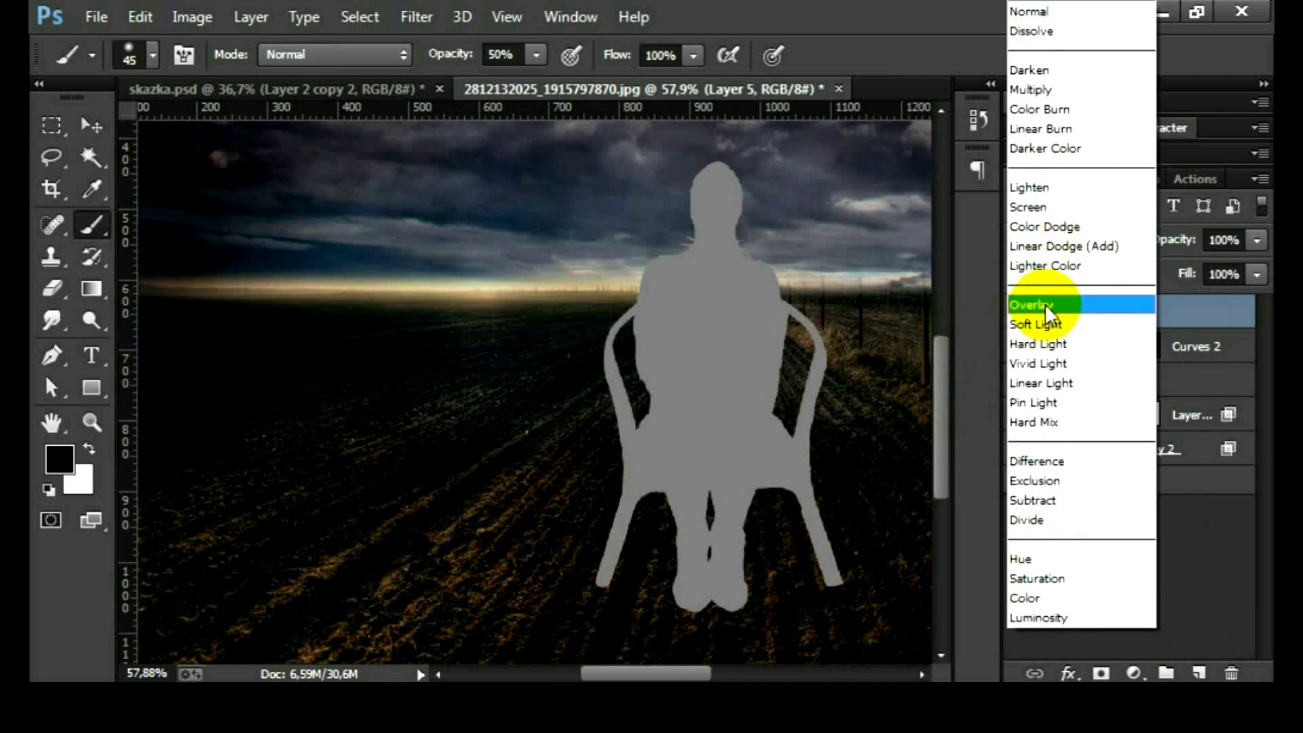
click(1046, 306)
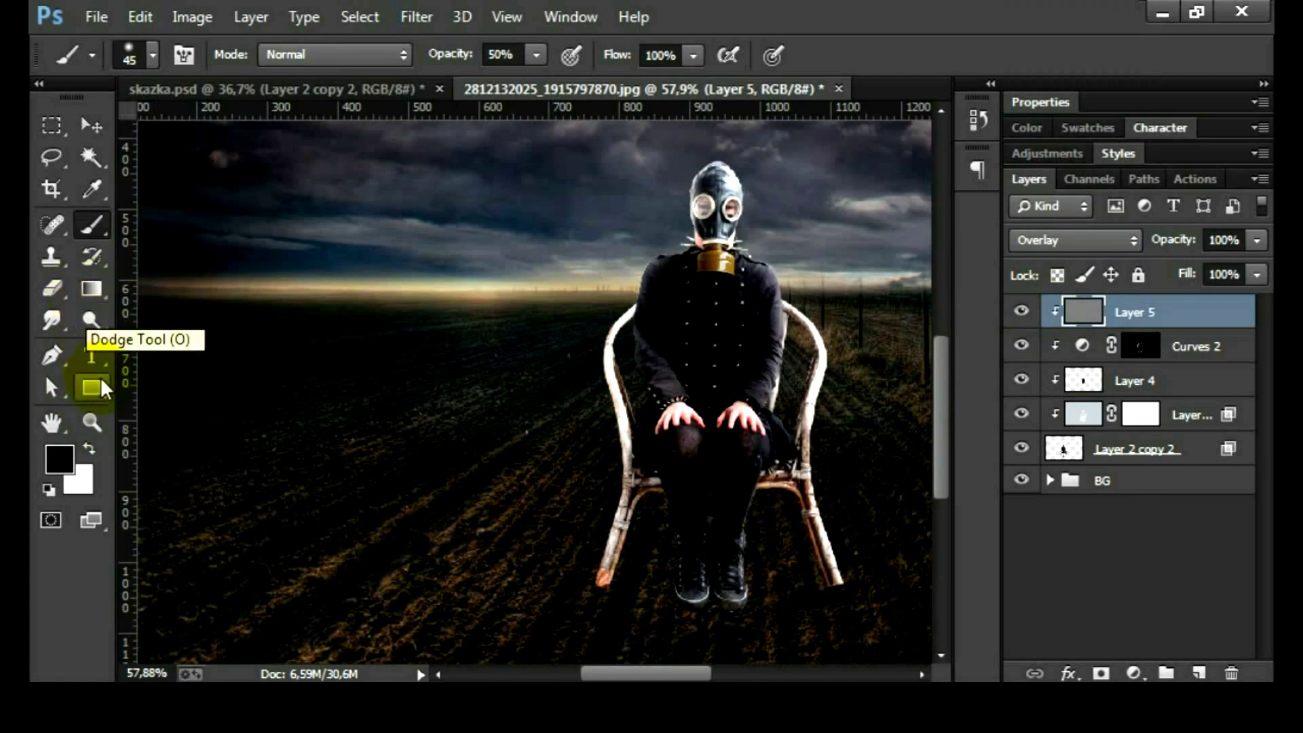
- Set up the Dodge tool at 16% exposure and shrink the brush
click(95, 321)
click(451, 56)
key(Return)
scroll(667, 319, up, 2)
scroll(668, 319, up, 2)
scroll(667, 319, up, 2)
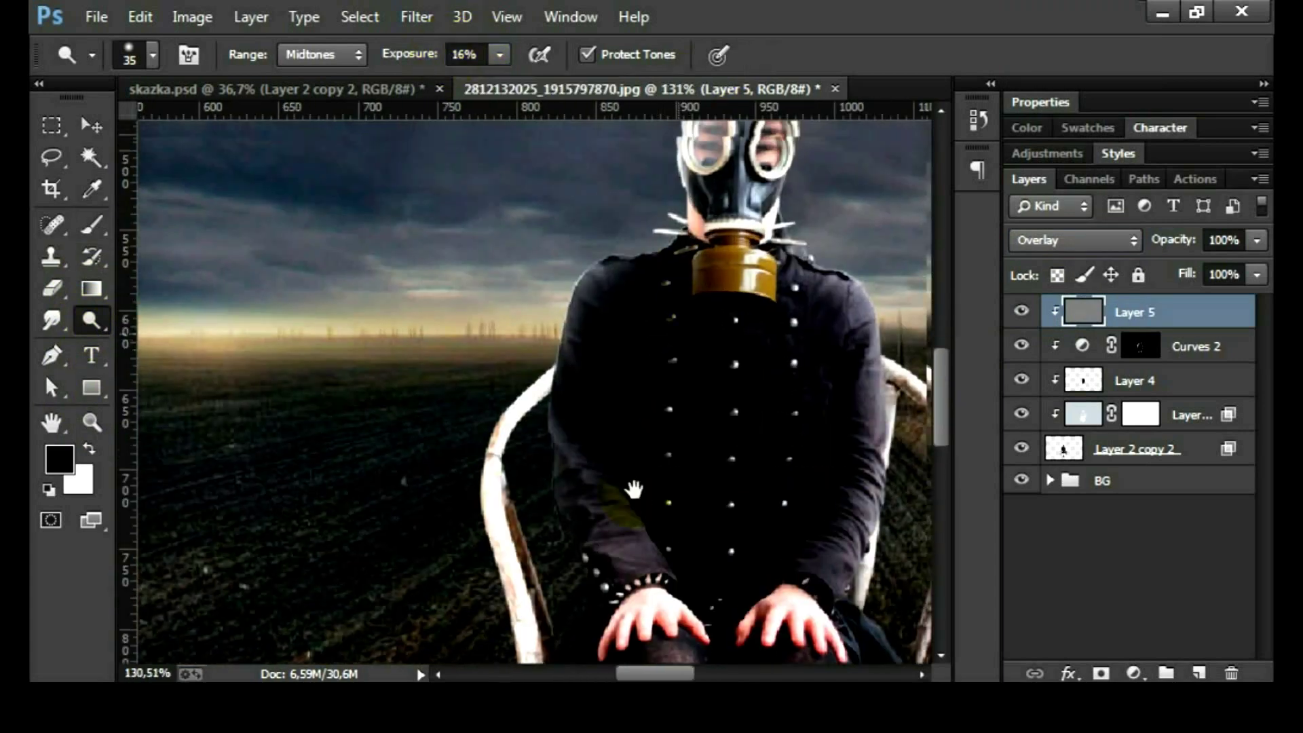
scroll(672, 340, up, 3)
scroll(692, 380, up, 3)
key(bracketleft)
key(bracketleft)
key(bracketleft)
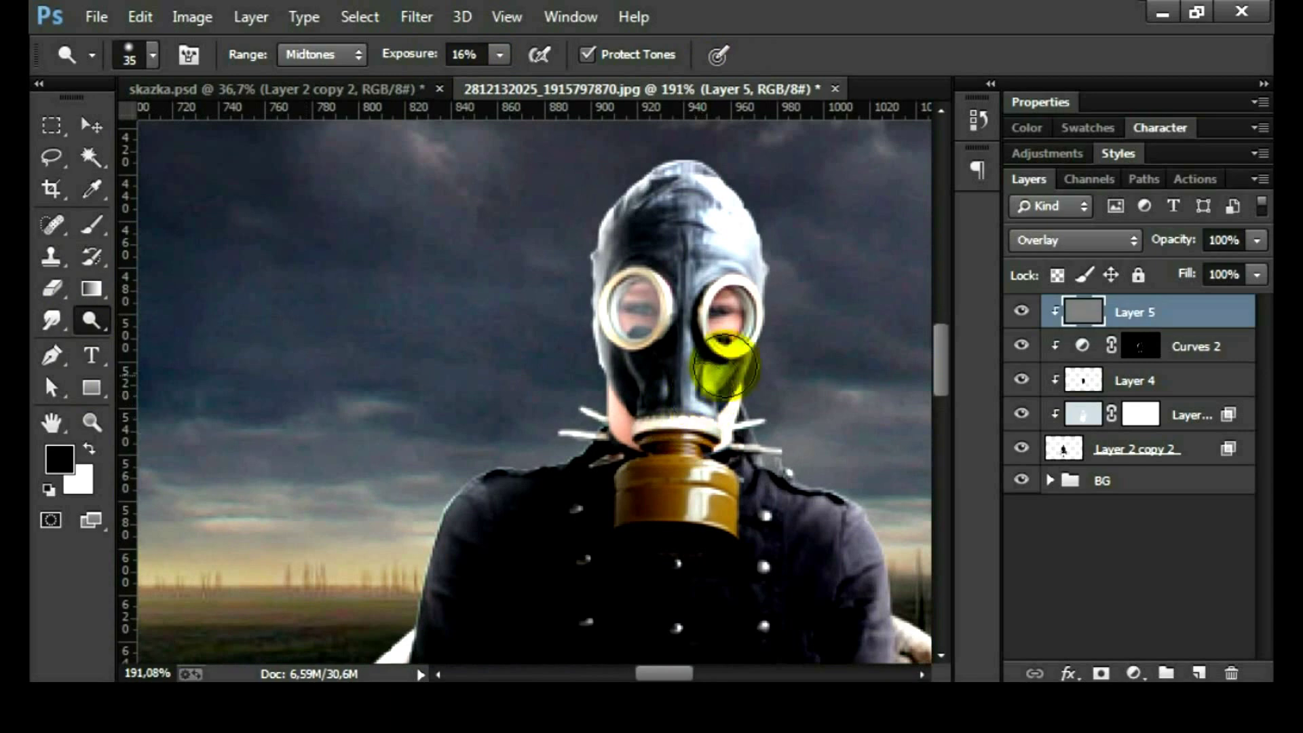
- Dodge the gas mask outline, chest, right shoulder, left sleeve and collar edge
mouse_move(775, 292)
mouse_down()
mouse_move(733, 166)
mouse_move(663, 152)
mouse_move(585, 259)
mouse_move(588, 374)
mouse_up()
click(760, 543)
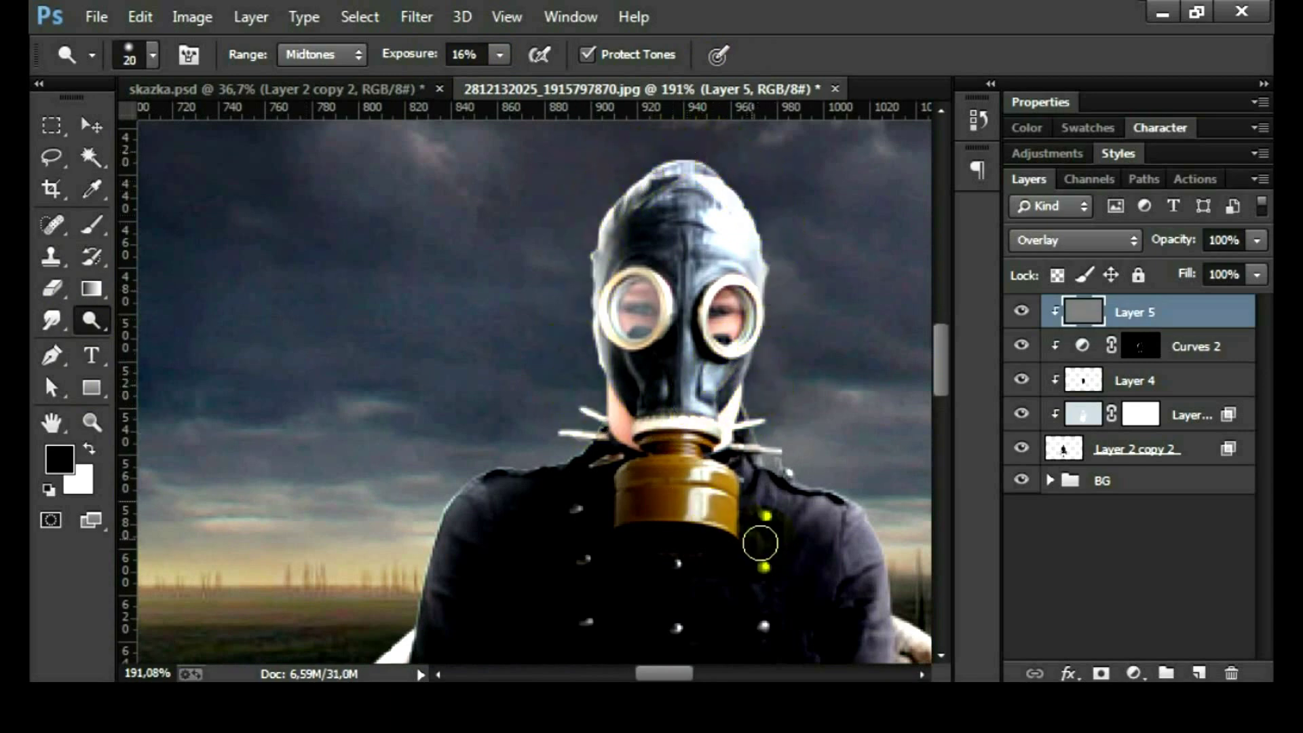
mouse_move(815, 602)
mouse_down()
mouse_move(797, 436)
mouse_move(763, 316)
mouse_move(791, 367)
mouse_move(840, 355)
mouse_move(797, 430)
mouse_move(869, 418)
mouse_move(837, 498)
mouse_move(872, 532)
mouse_move(870, 552)
mouse_up()
scroll(847, 416, down, 3)
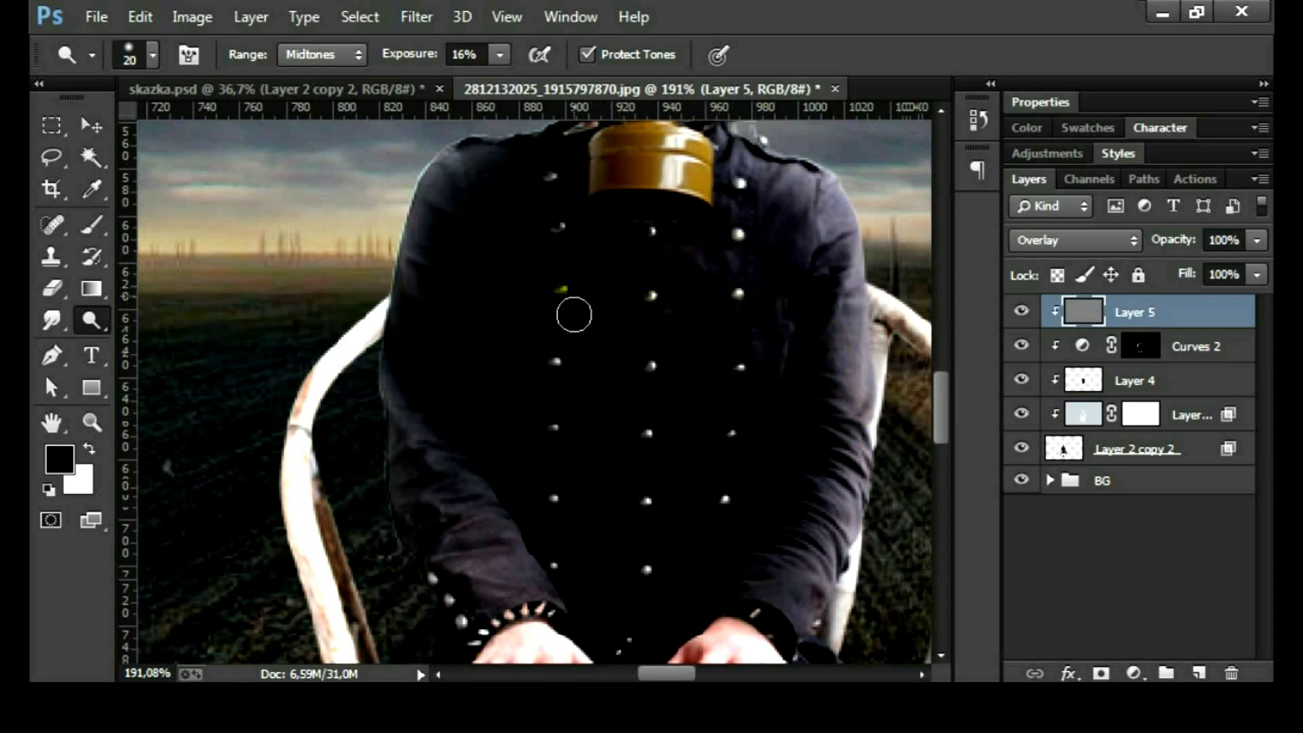
drag(550, 424, 568, 349)
click(462, 513)
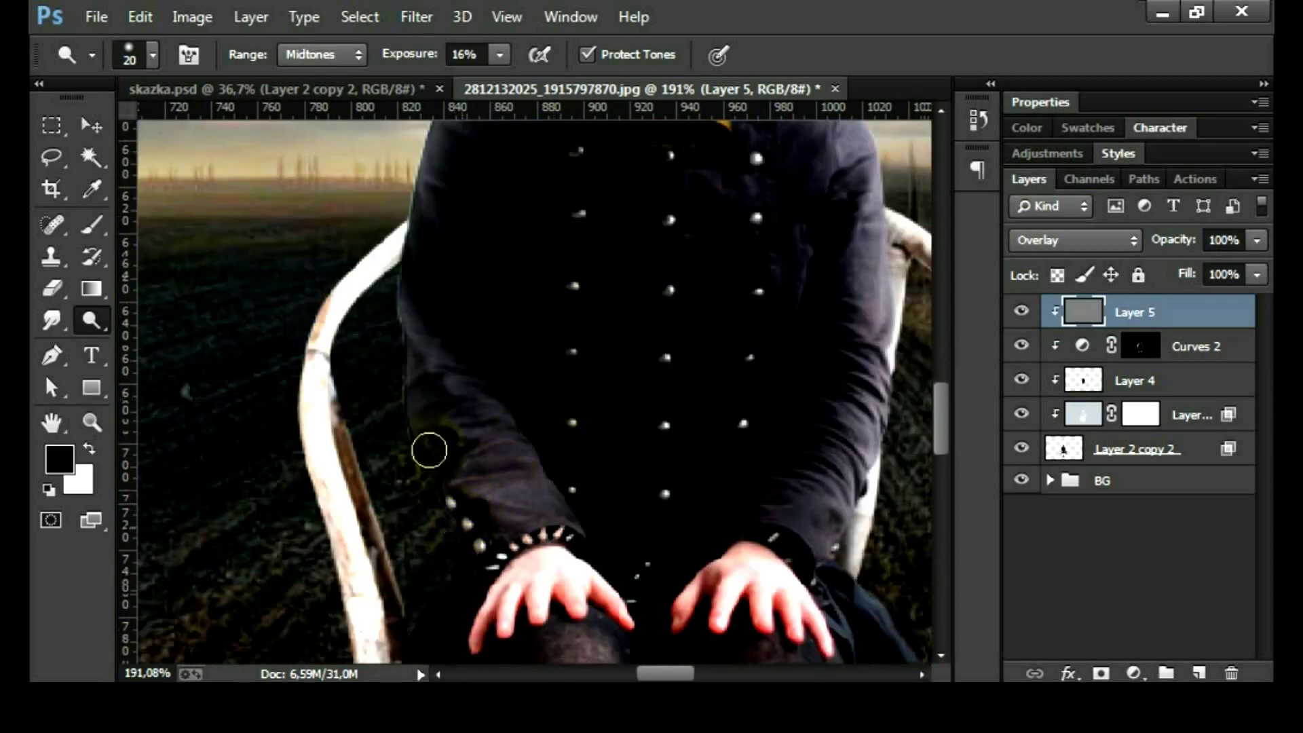
mouse_move(420, 453)
mouse_down()
mouse_move(380, 291)
mouse_move(494, 623)
mouse_move(393, 340)
mouse_move(444, 416)
mouse_move(427, 448)
mouse_up()
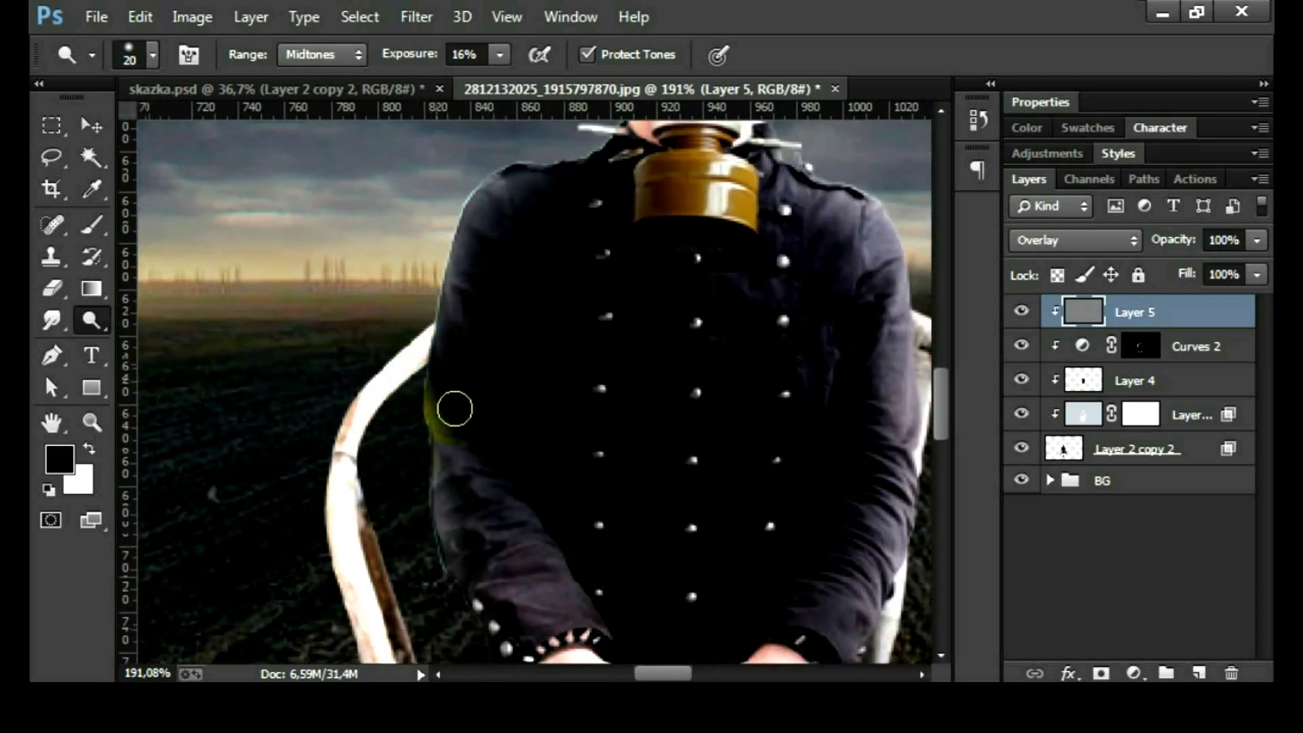
mouse_move(480, 249)
mouse_down()
mouse_move(474, 213)
mouse_move(581, 160)
mouse_move(616, 167)
mouse_move(582, 181)
mouse_move(603, 340)
mouse_move(625, 276)
mouse_move(608, 305)
mouse_move(623, 338)
mouse_up()
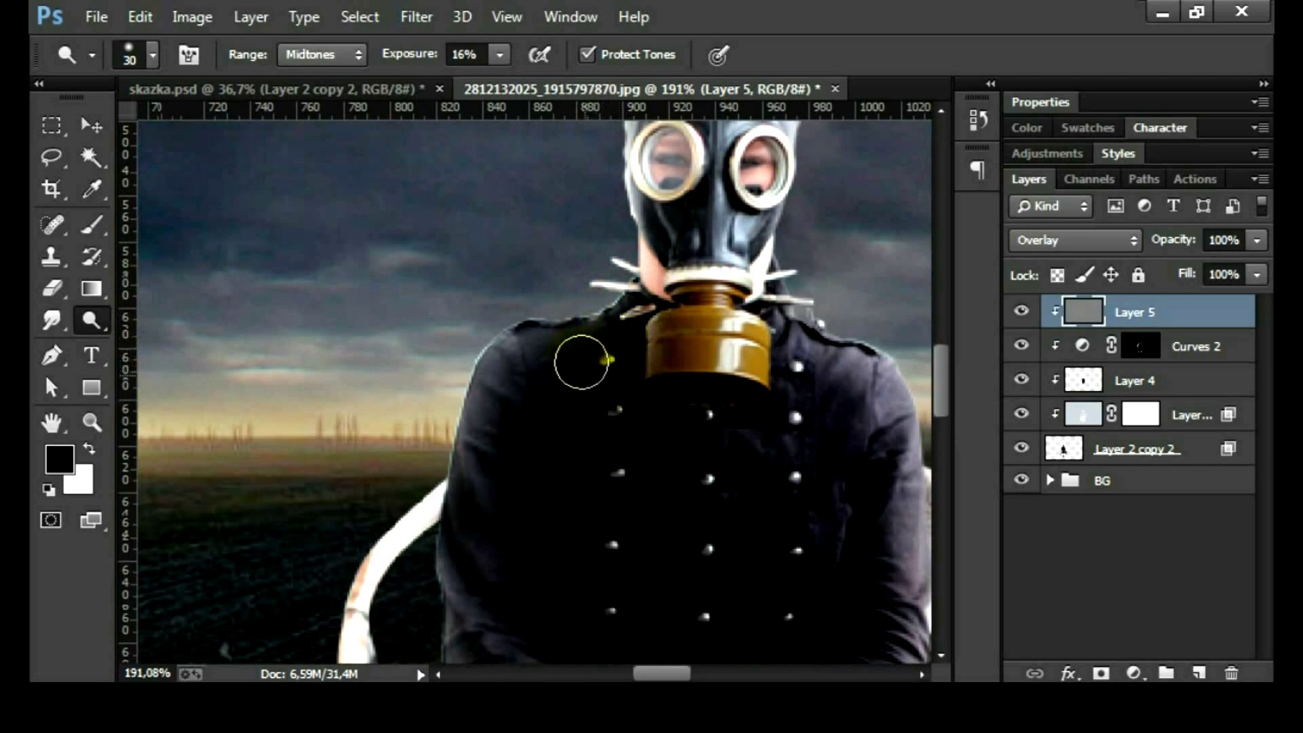
drag(568, 528, 597, 321)
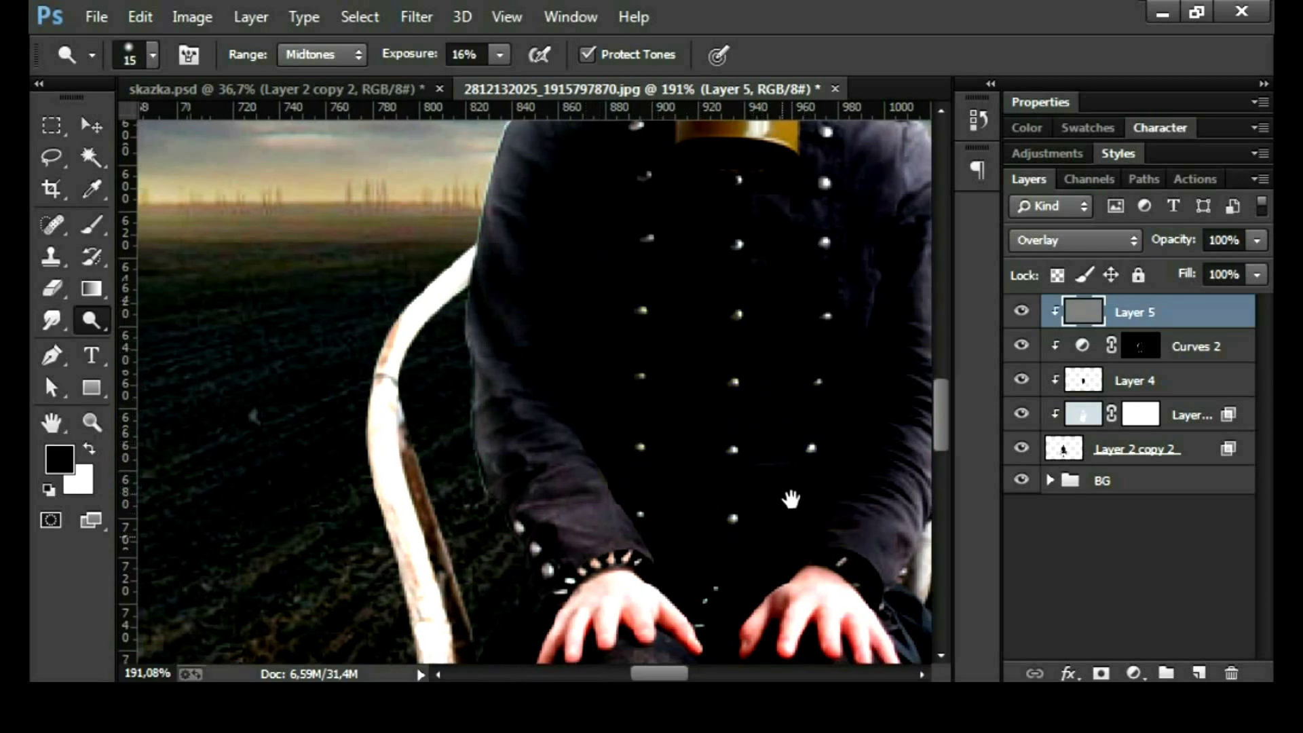
- Compare with the grey layer hidden, then dodge the right jacket sleeve
click(1021, 313)
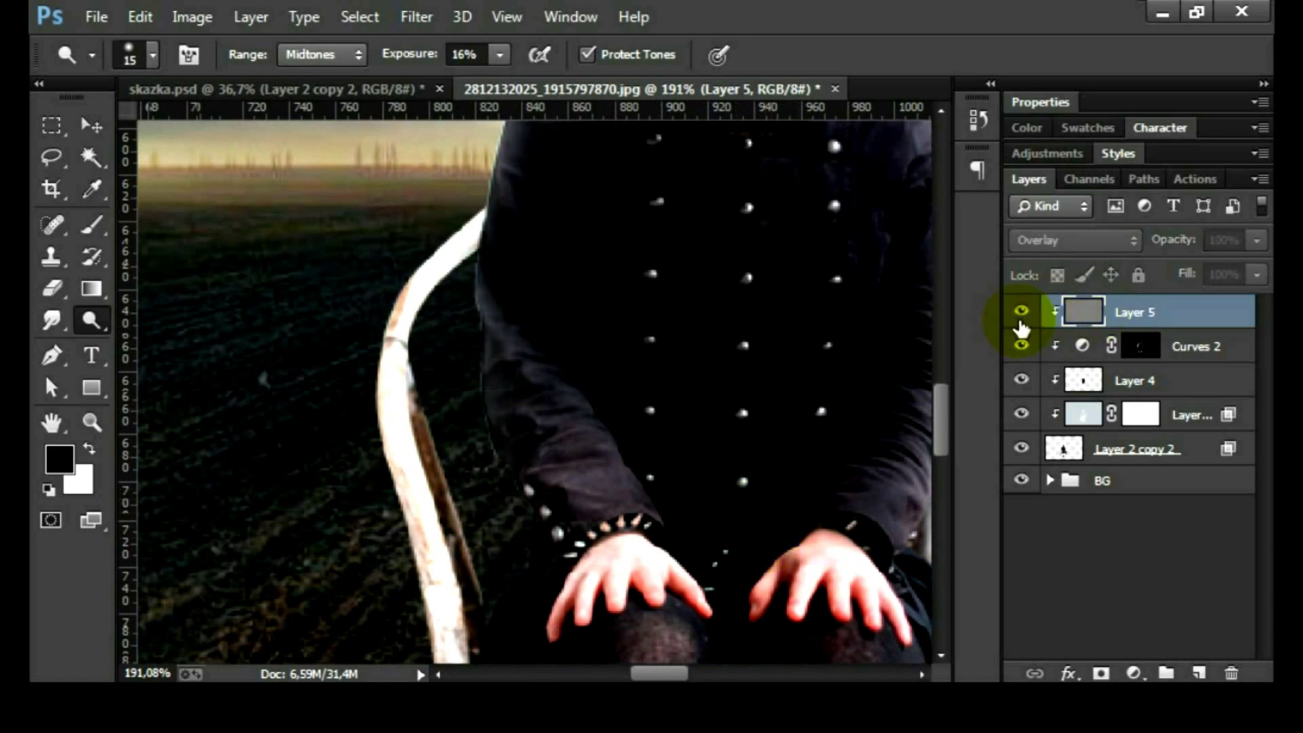
scroll(626, 502, up, 1)
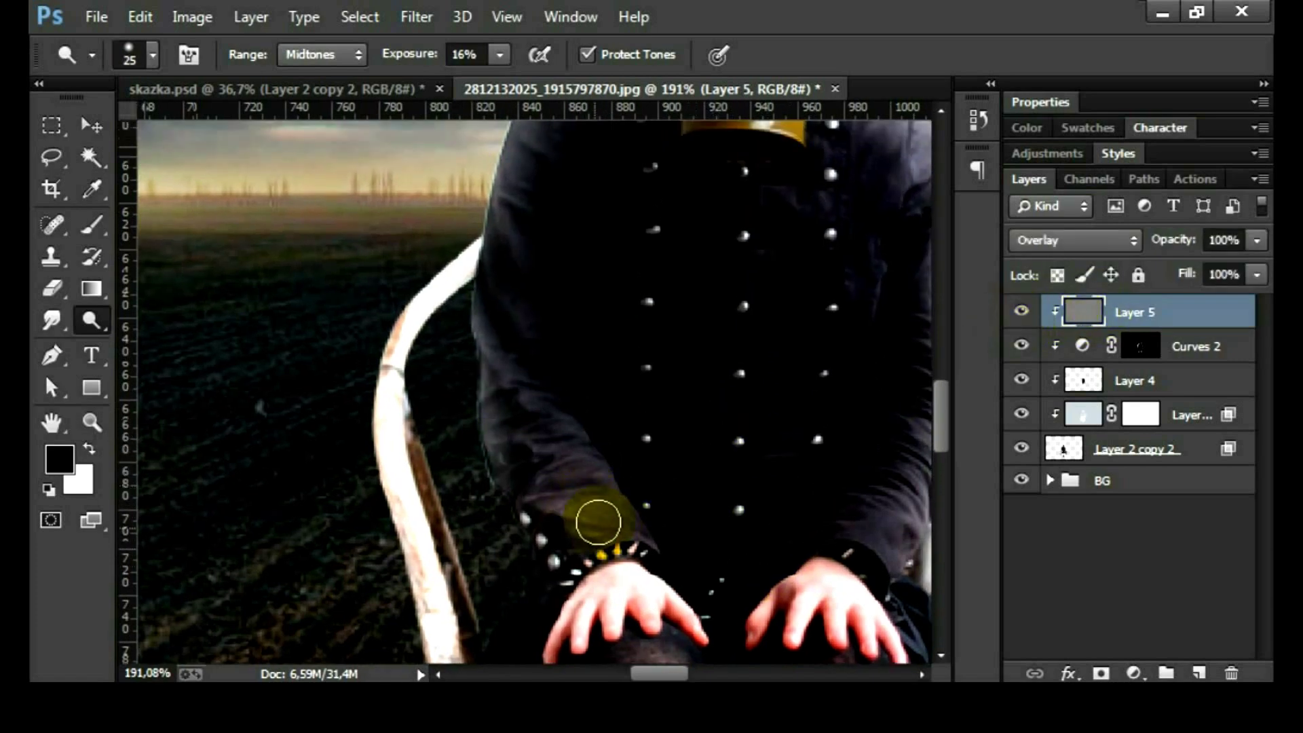
scroll(859, 524, right, 3)
mouse_move(716, 551)
mouse_down()
mouse_move(742, 529)
mouse_move(792, 373)
mouse_move(750, 373)
mouse_move(757, 326)
mouse_up()
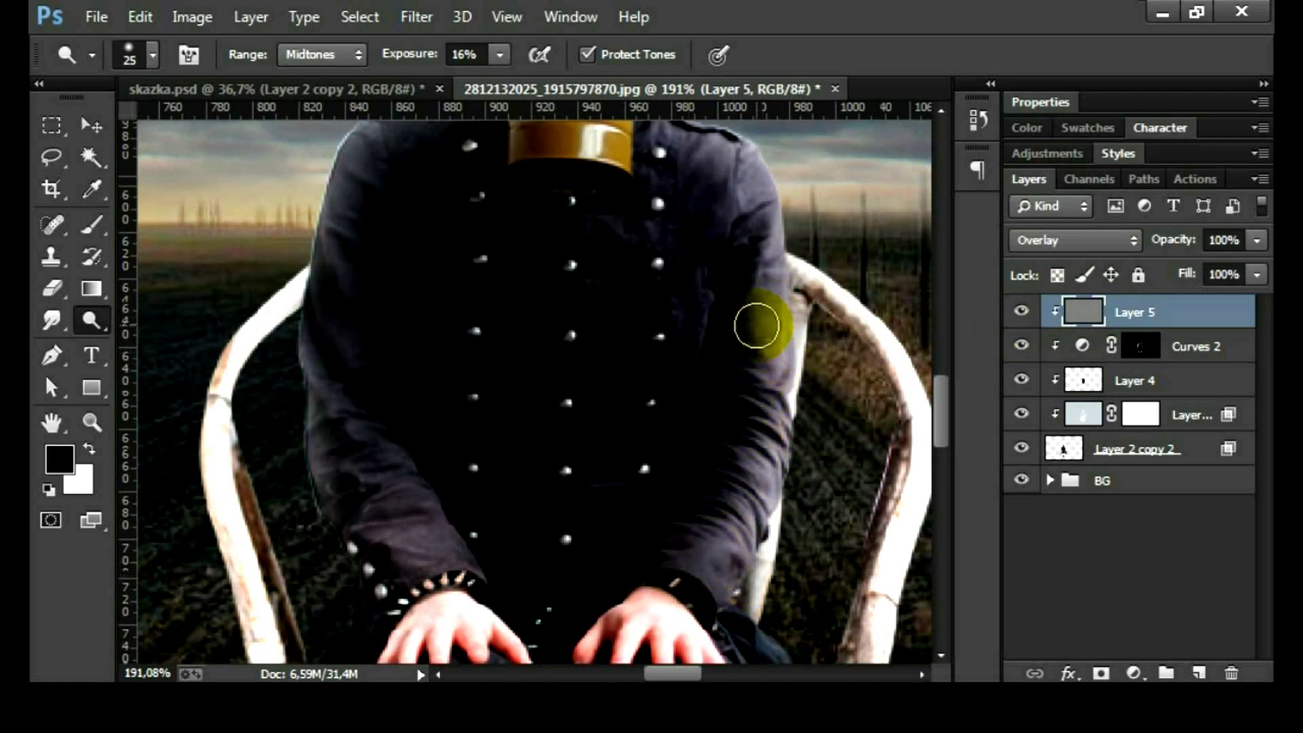
scroll(750, 305, down, 4)
scroll(679, 441, left, 2)
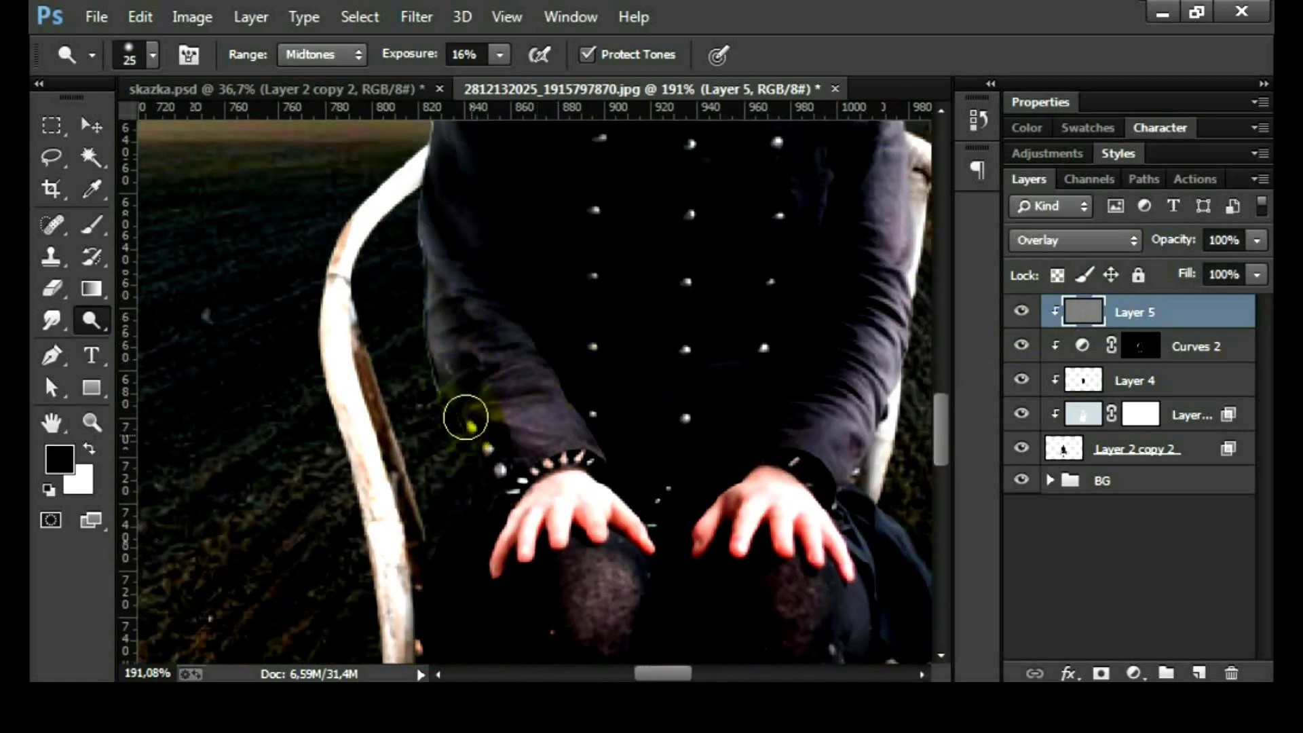
scroll(428, 319, up, 4)
scroll(428, 319, left, 1)
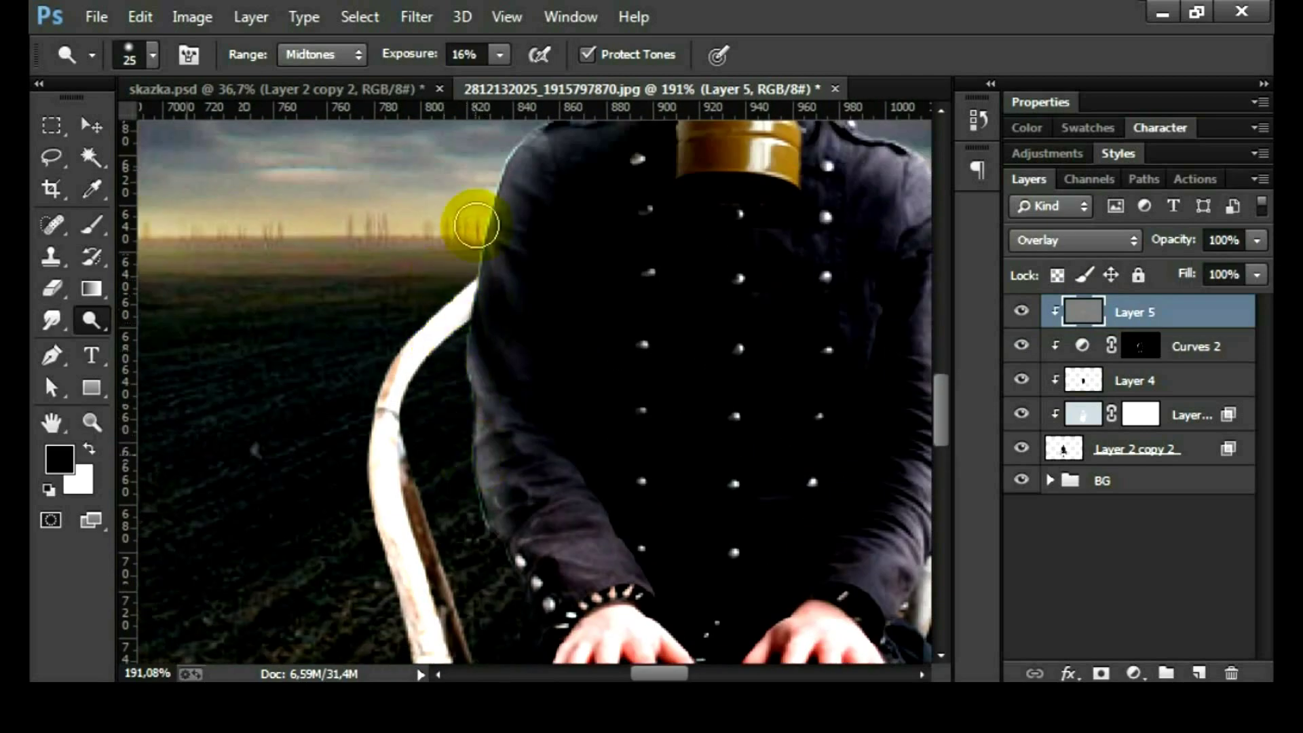
scroll(472, 285, down, 5)
scroll(582, 378, down, 5)
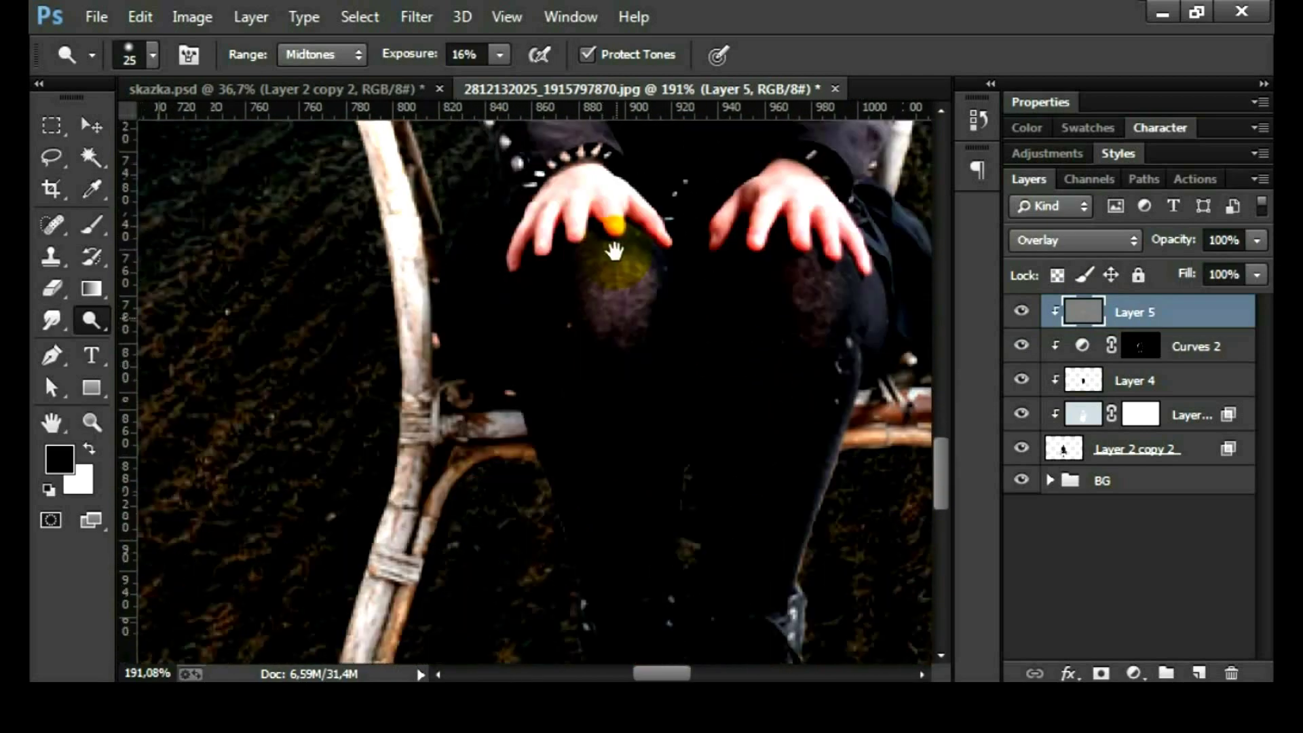
scroll(611, 247, down, 2)
drag(622, 261, 631, 383)
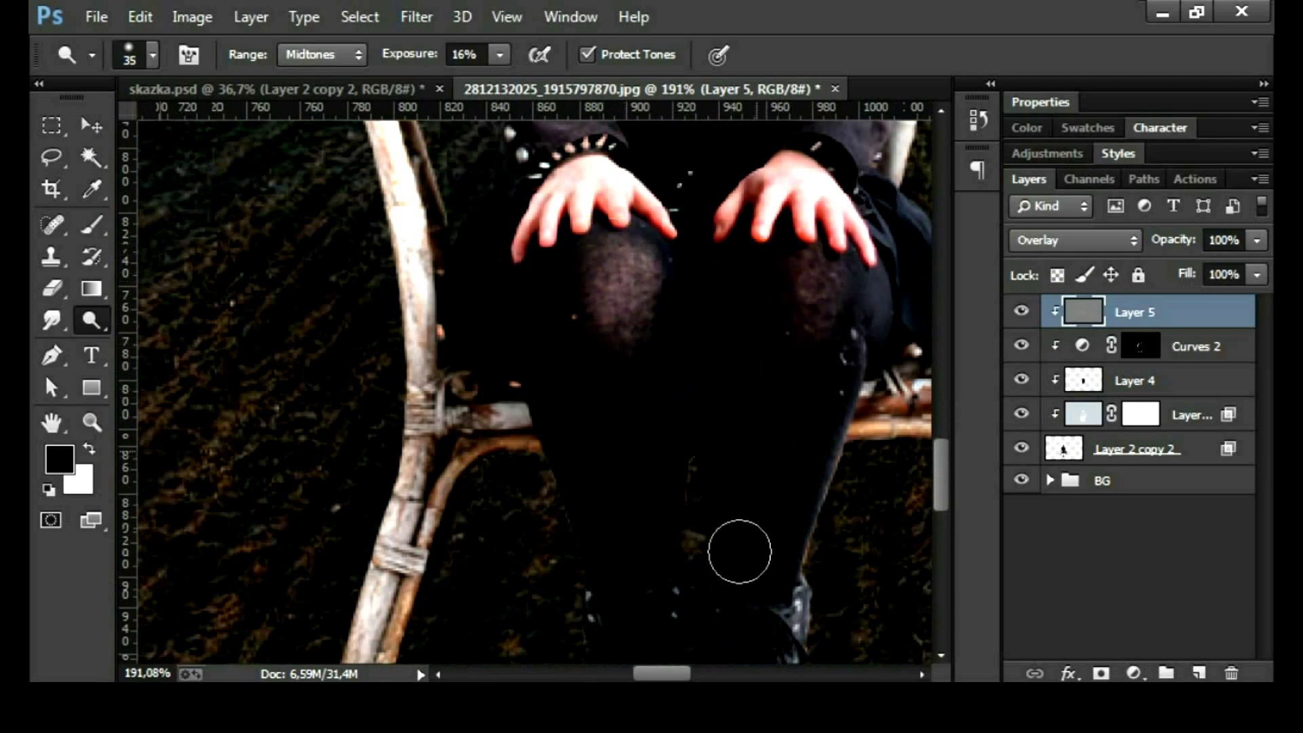
mouse_move(617, 505)
mouse_down()
mouse_move(657, 487)
mouse_move(655, 348)
mouse_up()
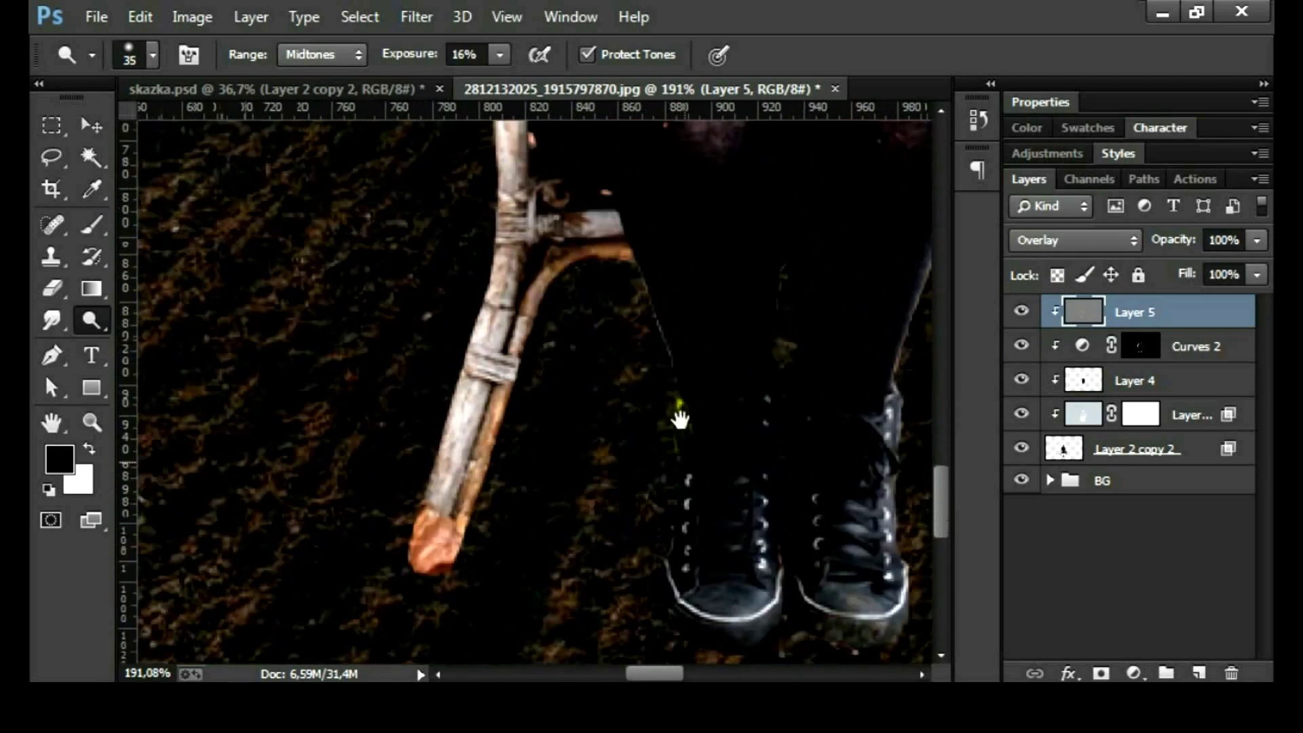
- Brighten the right leg's outer edge and the right shoe's edges
mouse_move(744, 394)
mouse_down()
mouse_move(634, 480)
mouse_move(602, 484)
mouse_up()
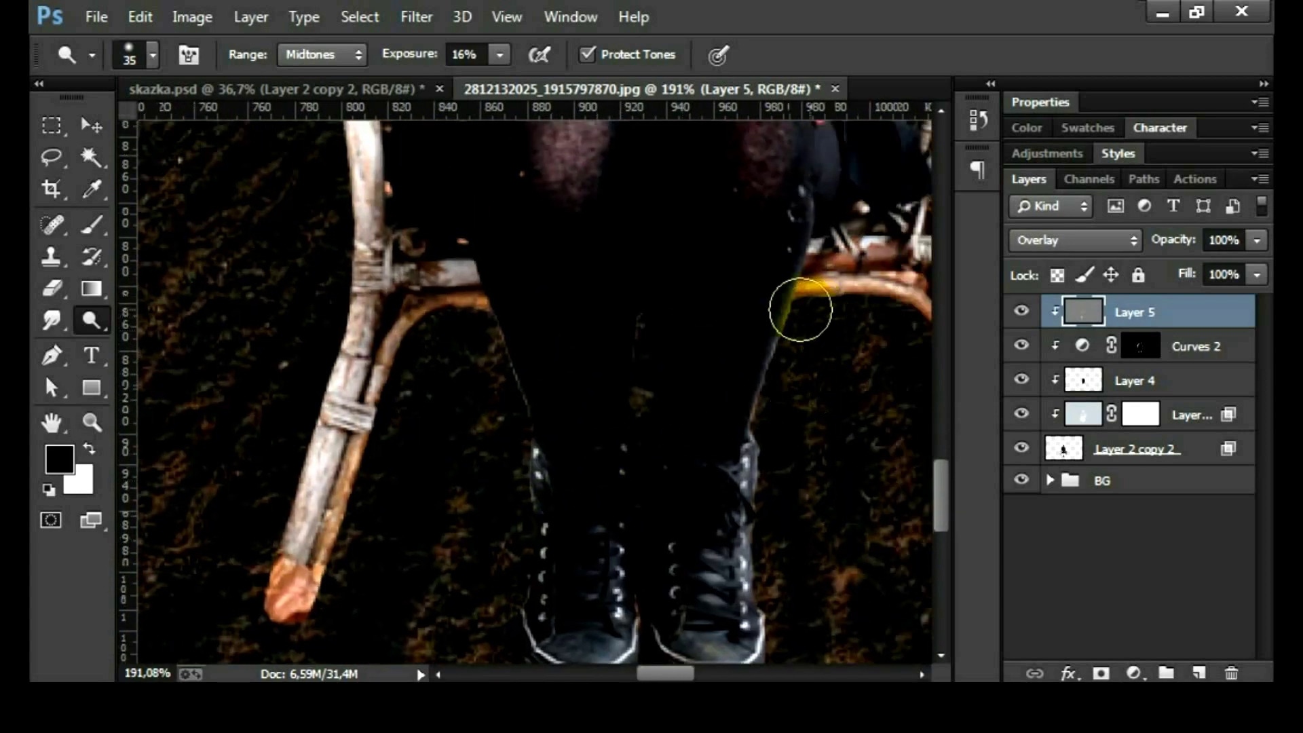
mouse_move(711, 480)
mouse_down()
mouse_move(743, 564)
mouse_move(725, 617)
mouse_up()
alt+scroll(722, 609, down, 2)
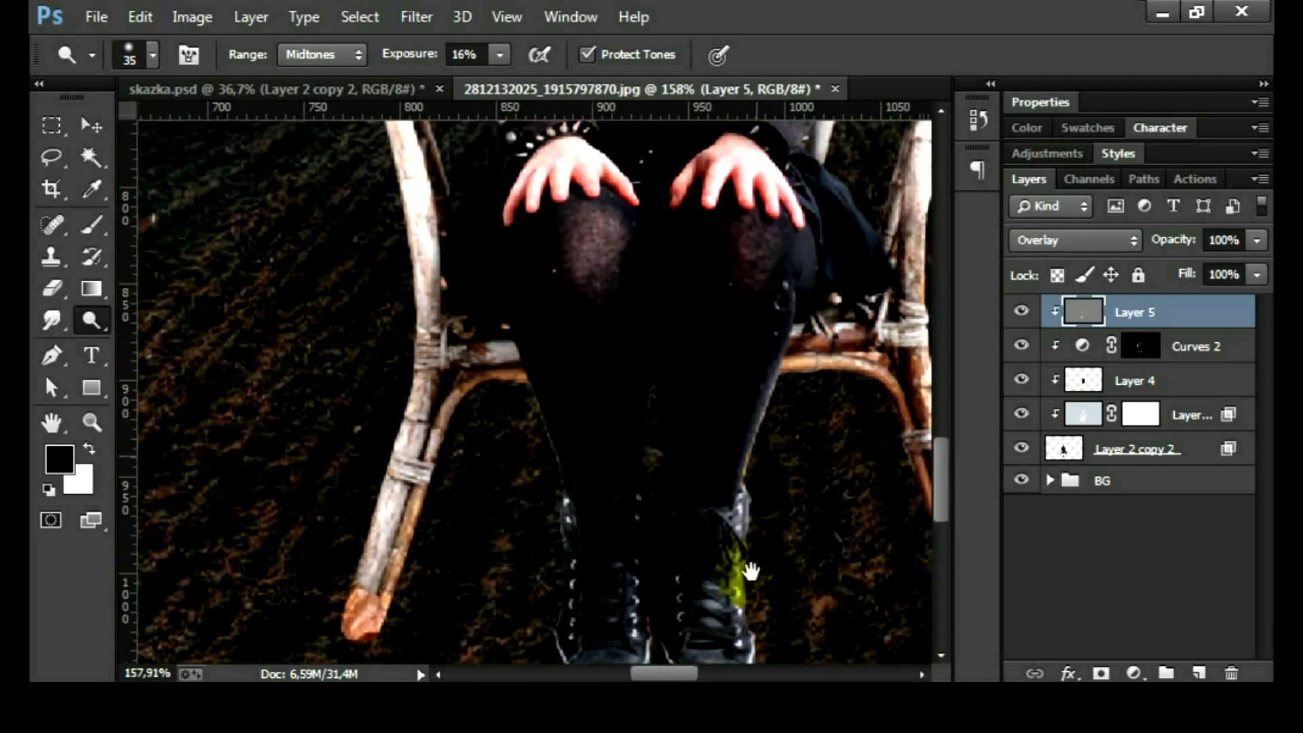
scroll(722, 609, up, 5)
drag(754, 502, 771, 514)
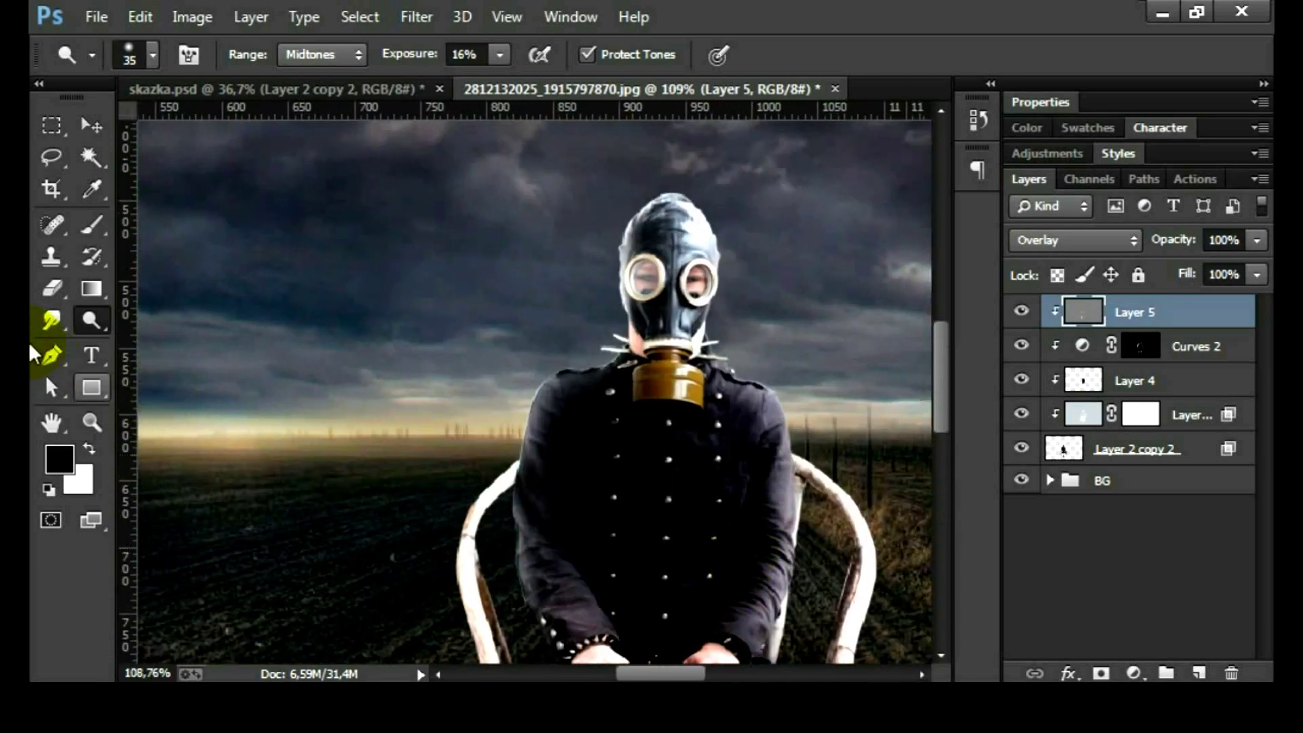
- Switch to the Burn tool and darken the mask's forehead and between the eyes
right_click(92, 320)
click(275, 340)
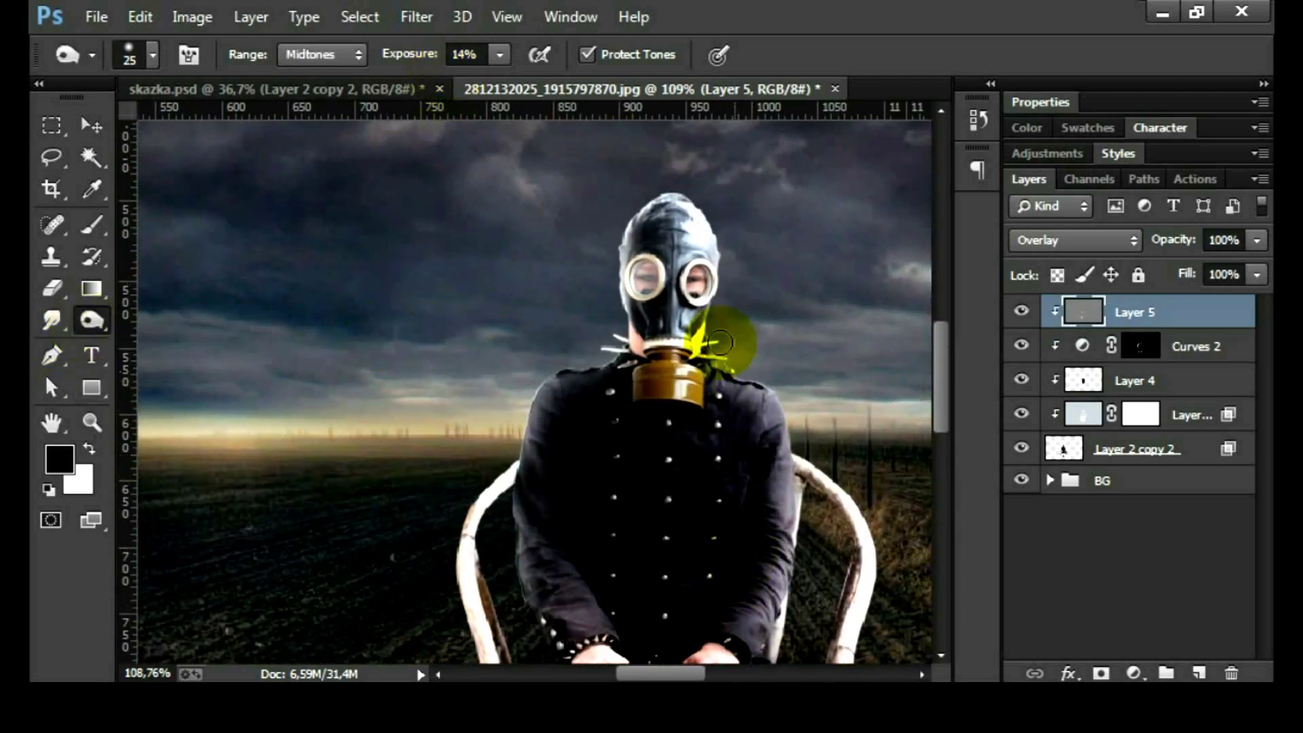
alt+scroll(695, 305, up, 2)
alt+scroll(695, 306, up, 2)
mouse_move(641, 203)
mouse_down()
mouse_move(646, 329)
mouse_move(620, 328)
mouse_move(611, 378)
mouse_move(645, 256)
mouse_move(600, 177)
mouse_move(679, 139)
mouse_move(702, 211)
mouse_move(678, 349)
mouse_move(750, 442)
mouse_up()
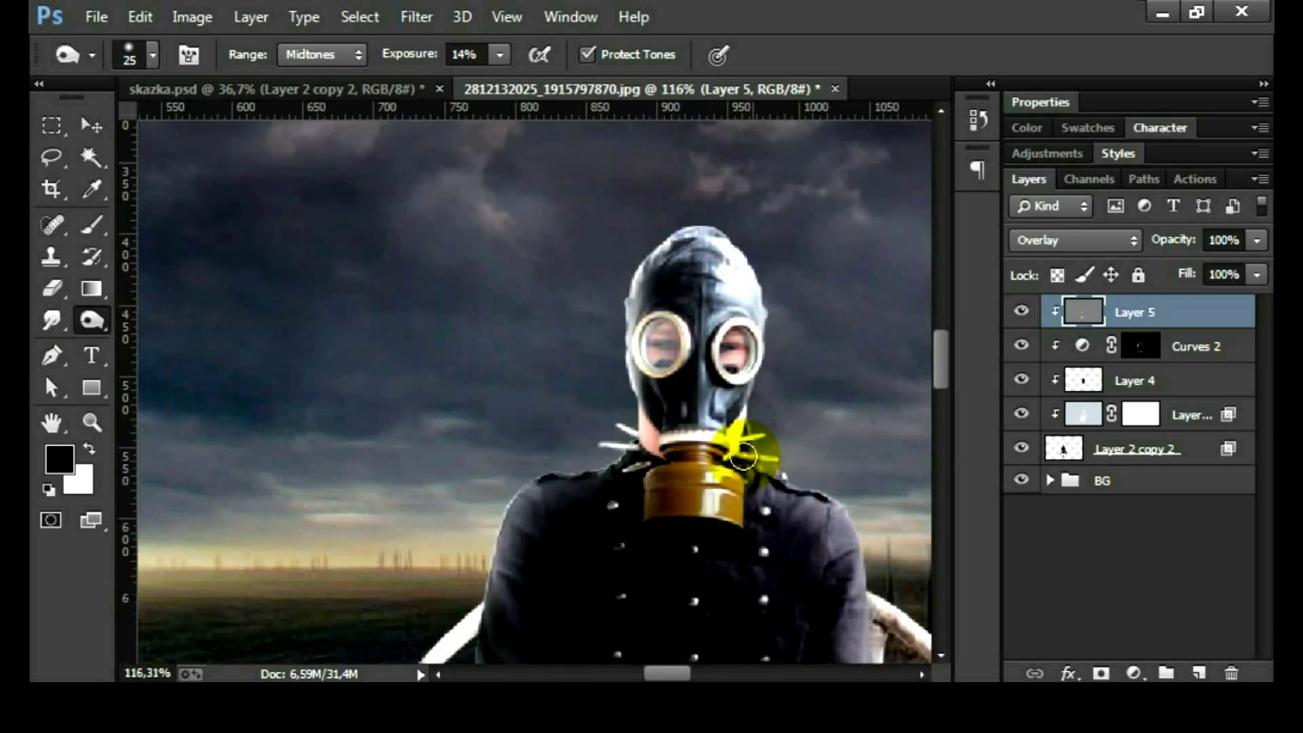
scroll(690, 285, down, 5)
scroll(677, 328, up, 3)
scroll(733, 387, up, 2)
key(bracketleft)
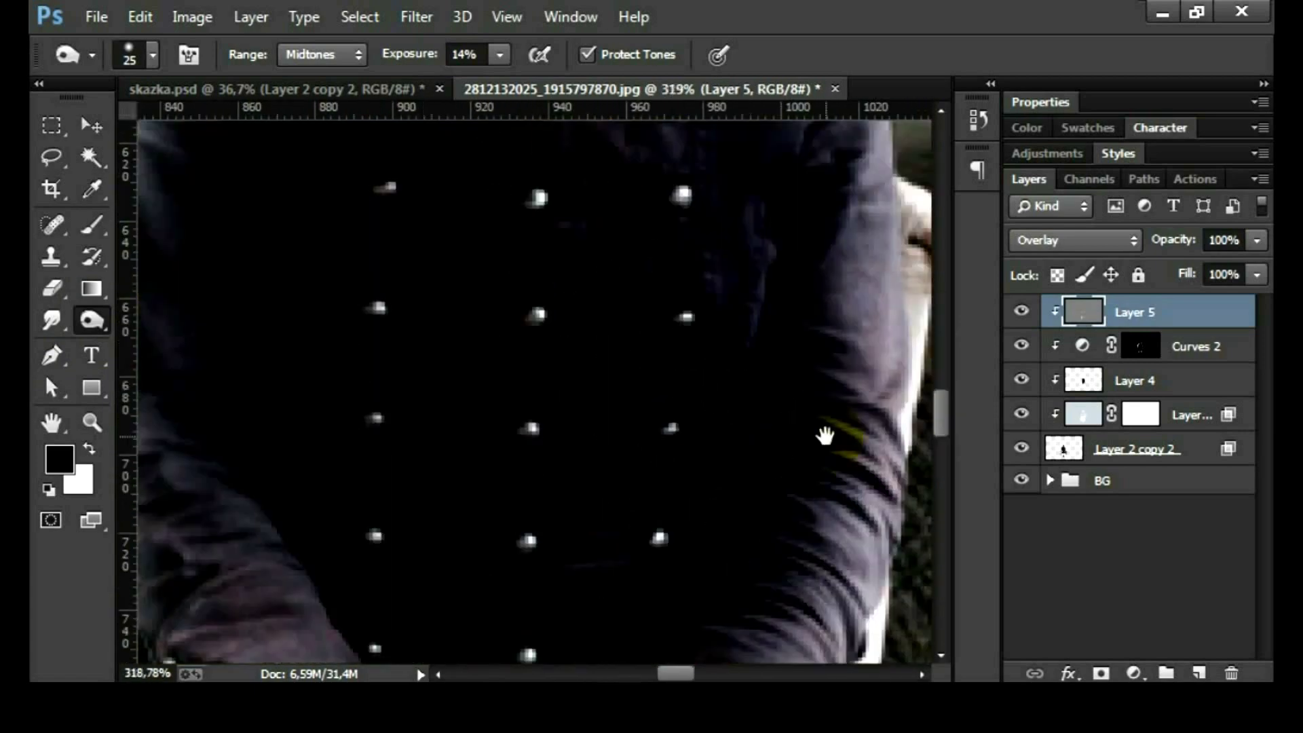
- Burn the jacket sleeve, its lower edge and the jacket shoulder
drag(663, 402, 635, 332)
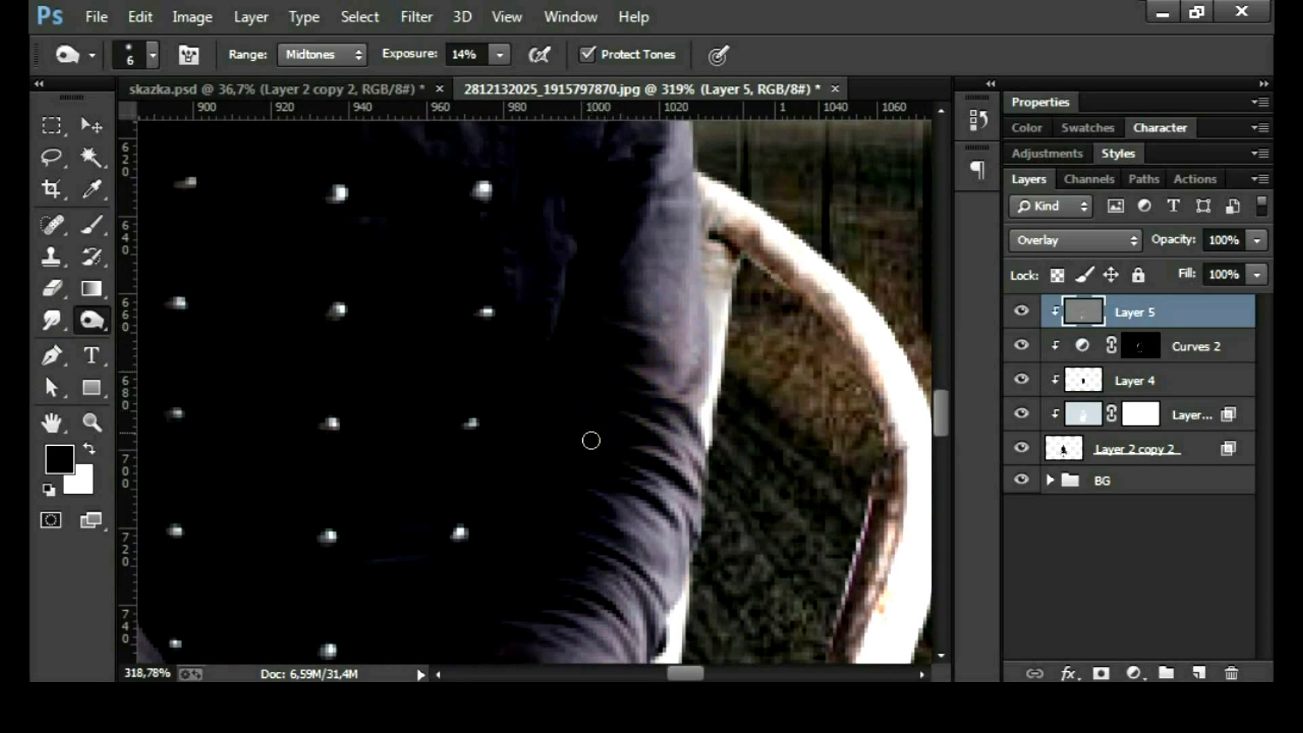
click(670, 530)
mouse_move(561, 518)
mouse_down()
mouse_move(635, 570)
mouse_move(581, 448)
mouse_up()
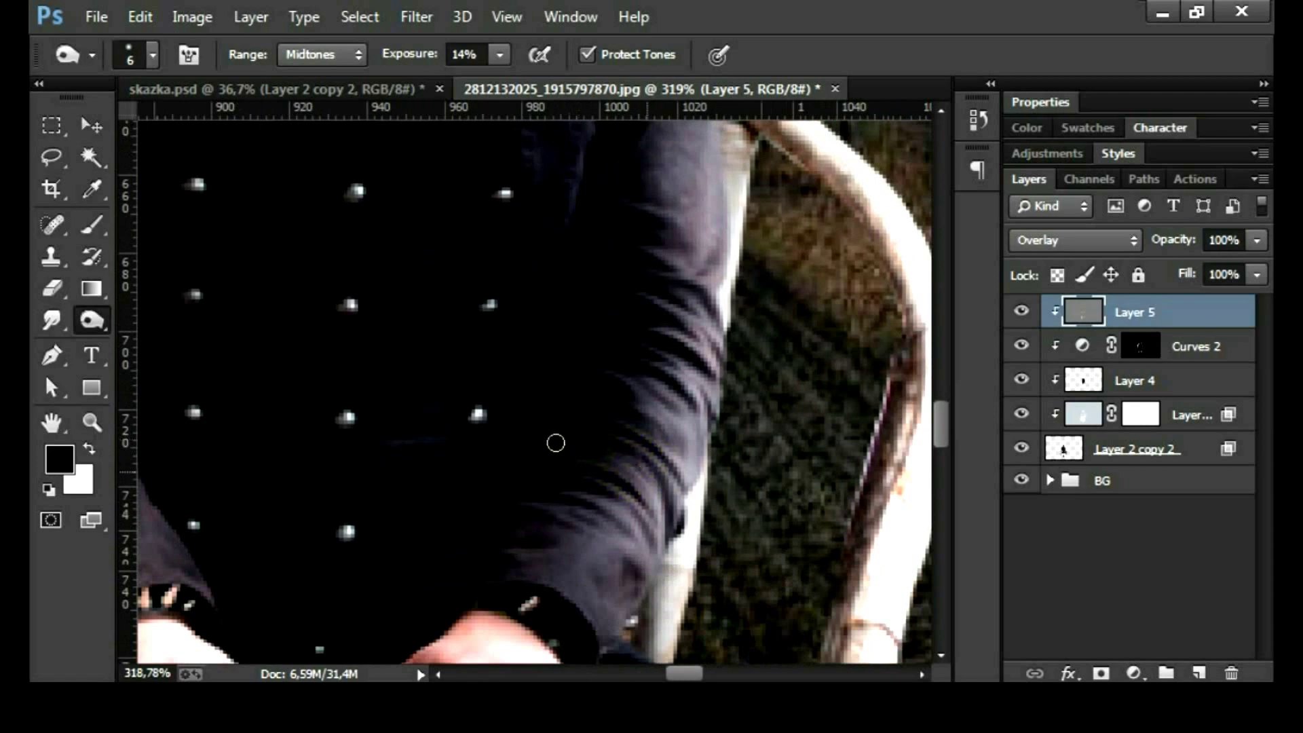
click(570, 521)
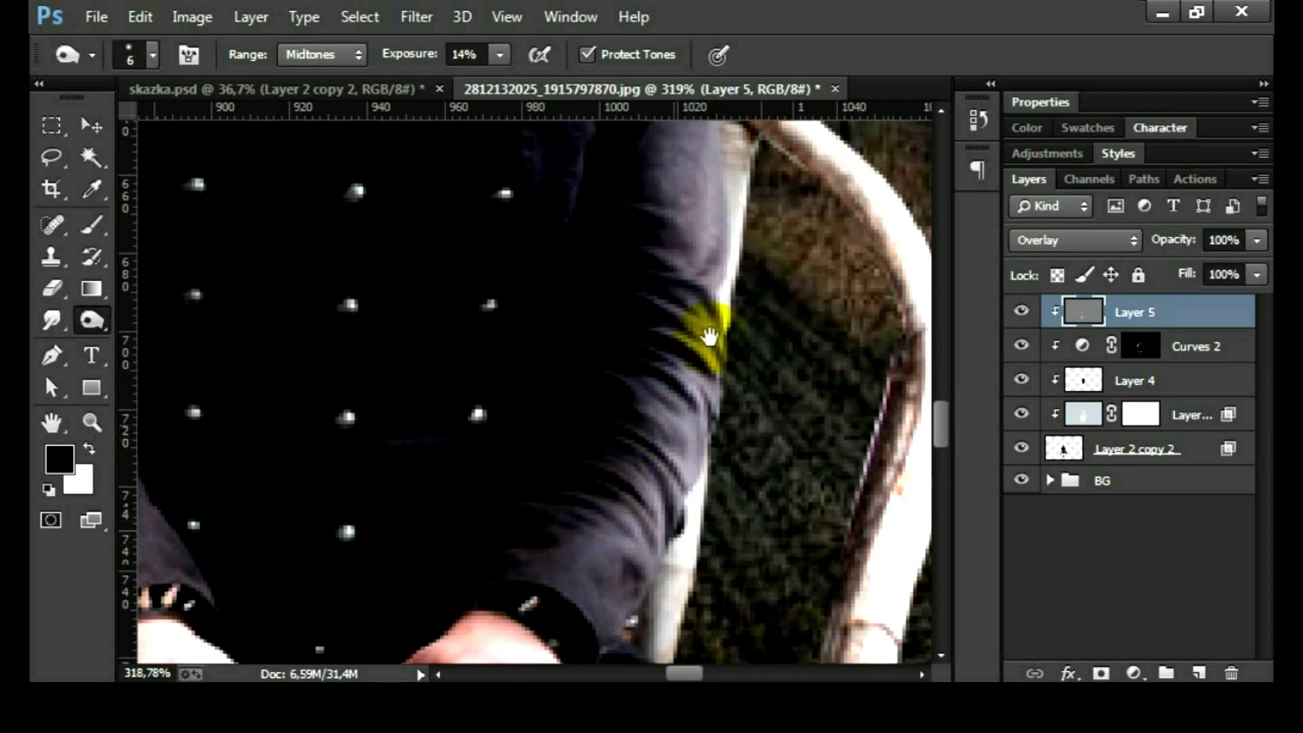
drag(707, 340, 654, 328)
drag(646, 378, 592, 337)
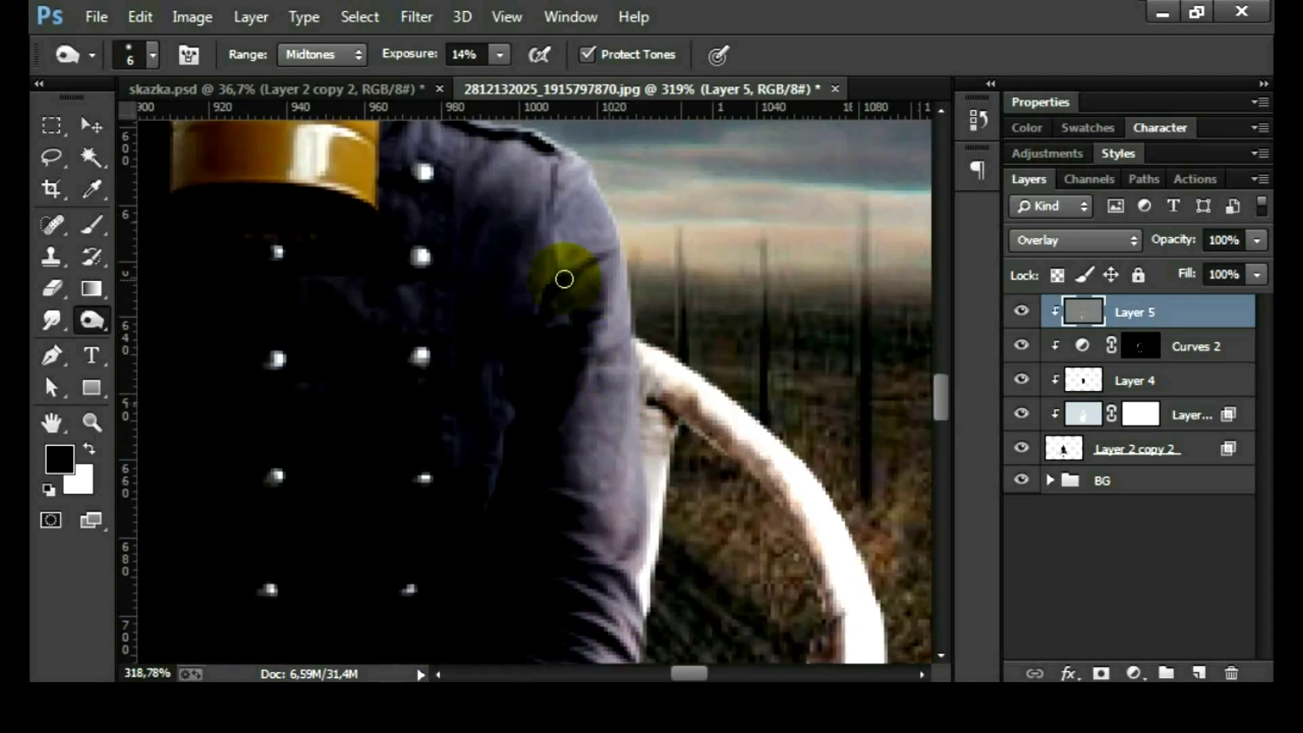
drag(278, 358, 280, 326)
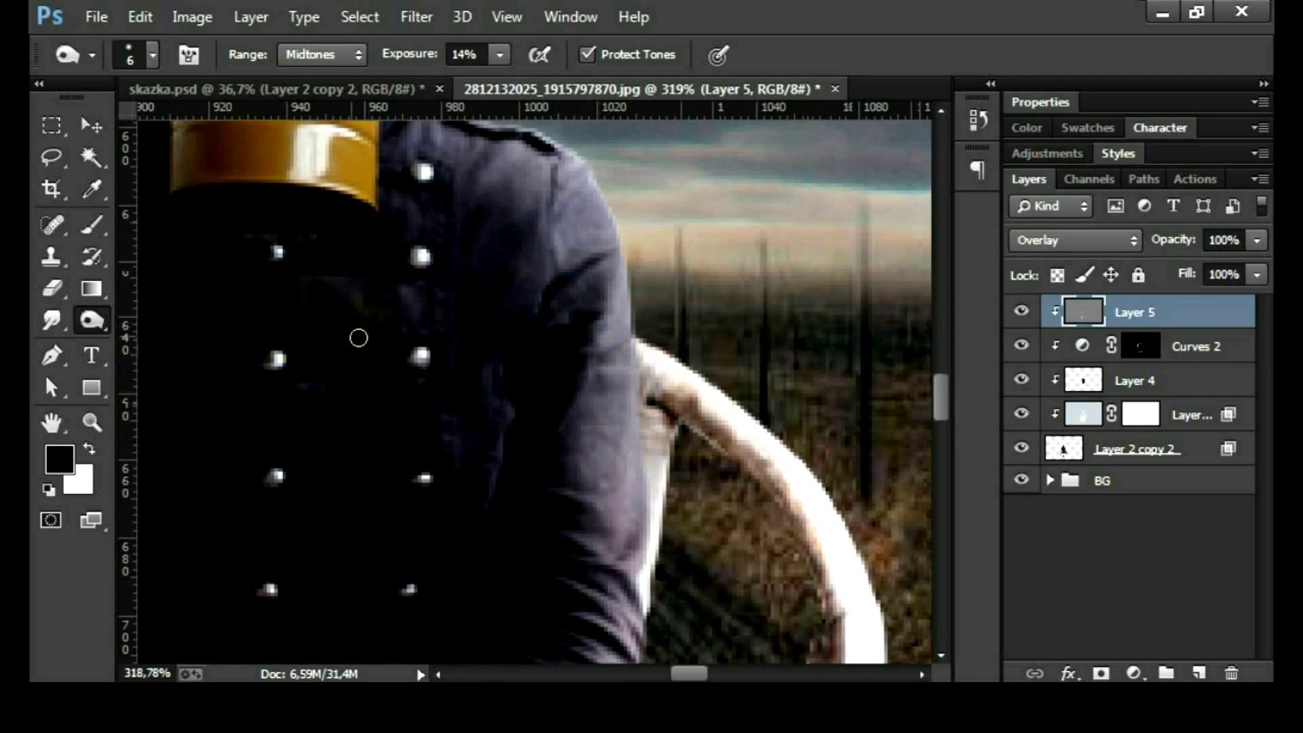
- Burn the collar beside the gas mask and the front of the jacket
drag(424, 197, 419, 389)
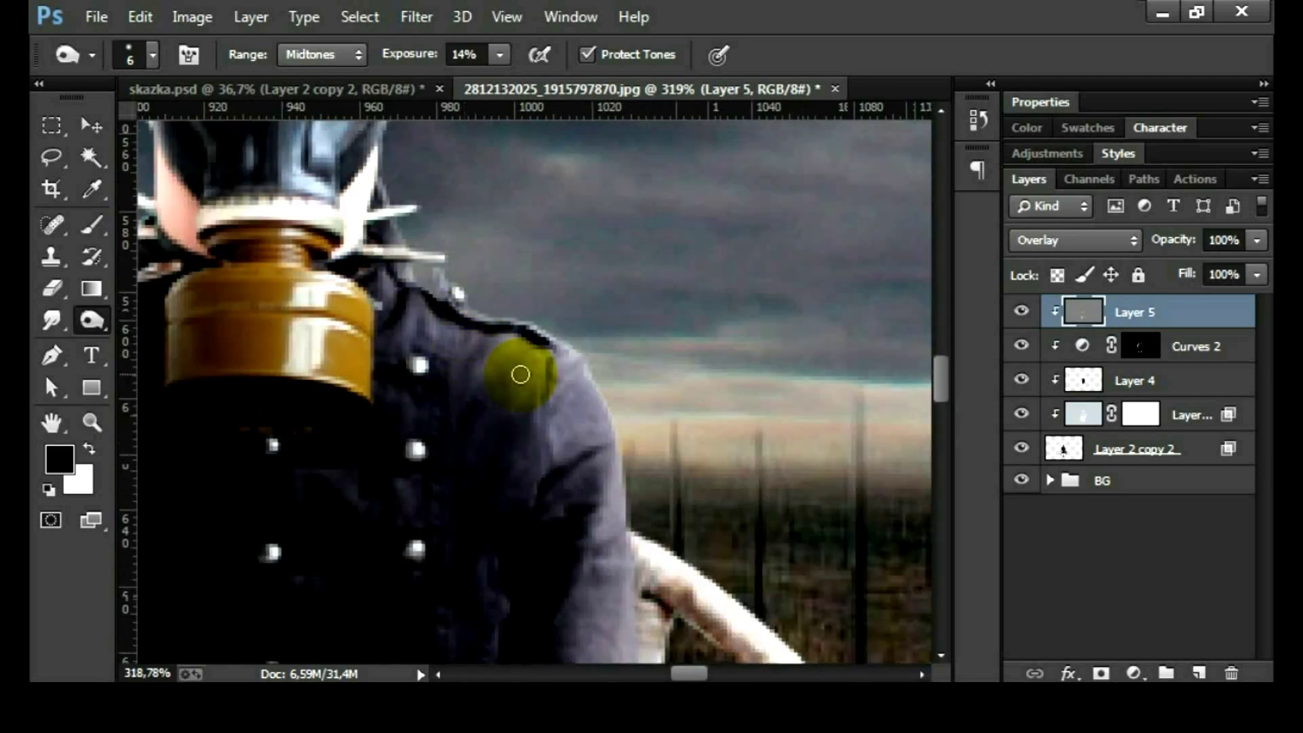
mouse_move(401, 322)
mouse_down()
mouse_move(374, 343)
mouse_move(450, 355)
mouse_move(713, 248)
mouse_up()
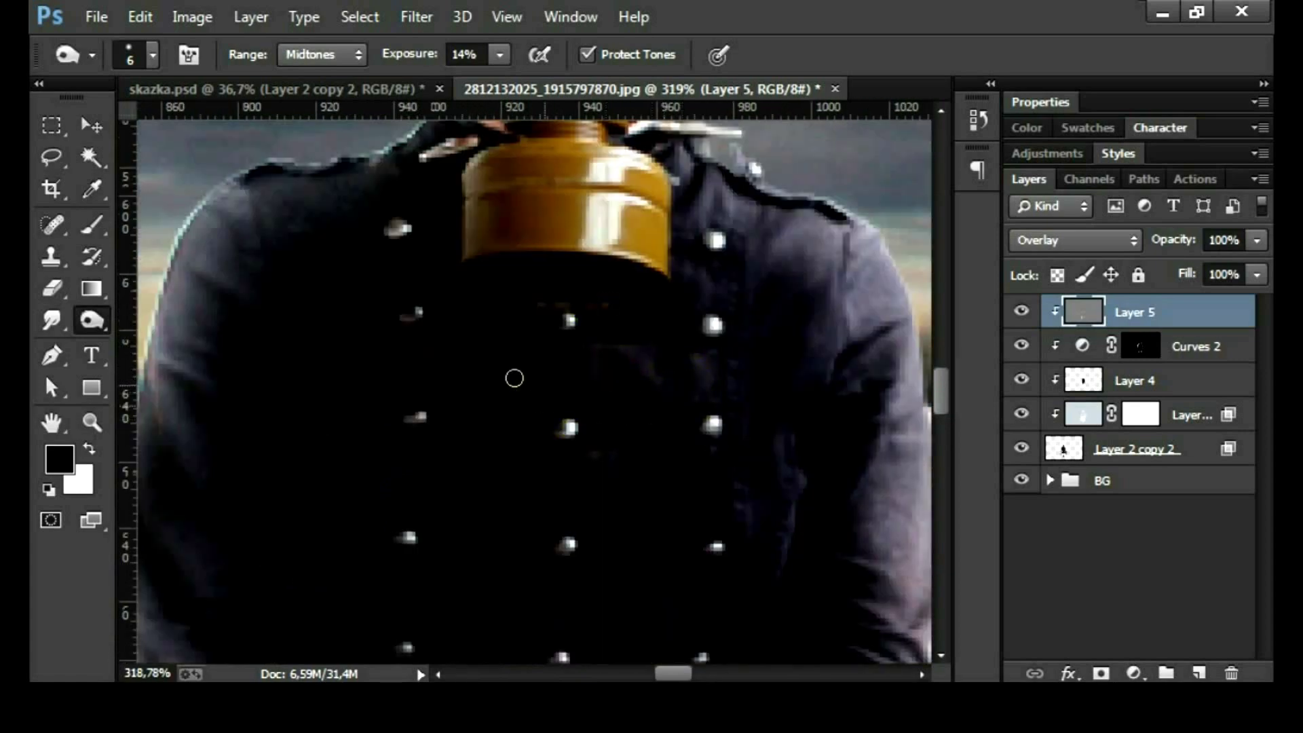
mouse_move(546, 403)
mouse_down()
mouse_move(607, 488)
mouse_move(541, 366)
mouse_up()
click(649, 301)
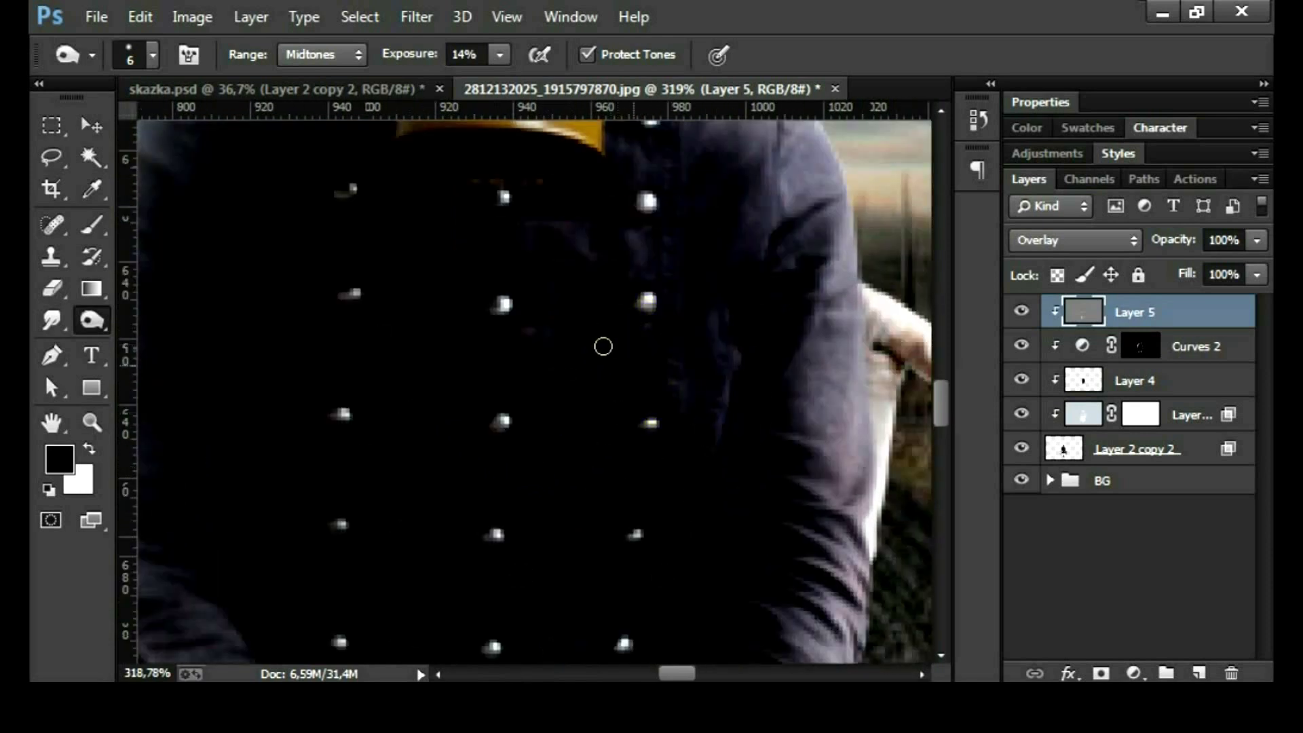
click(636, 534)
drag(660, 510, 651, 383)
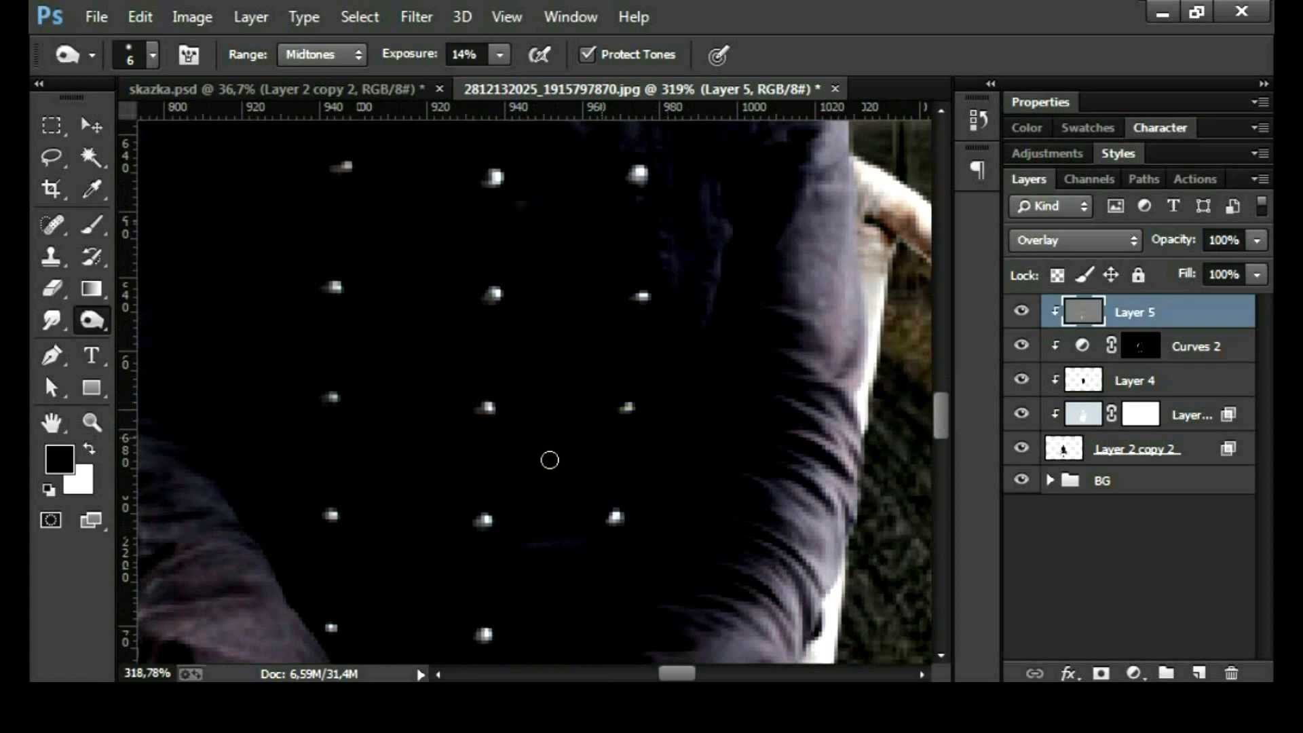
drag(443, 484, 532, 468)
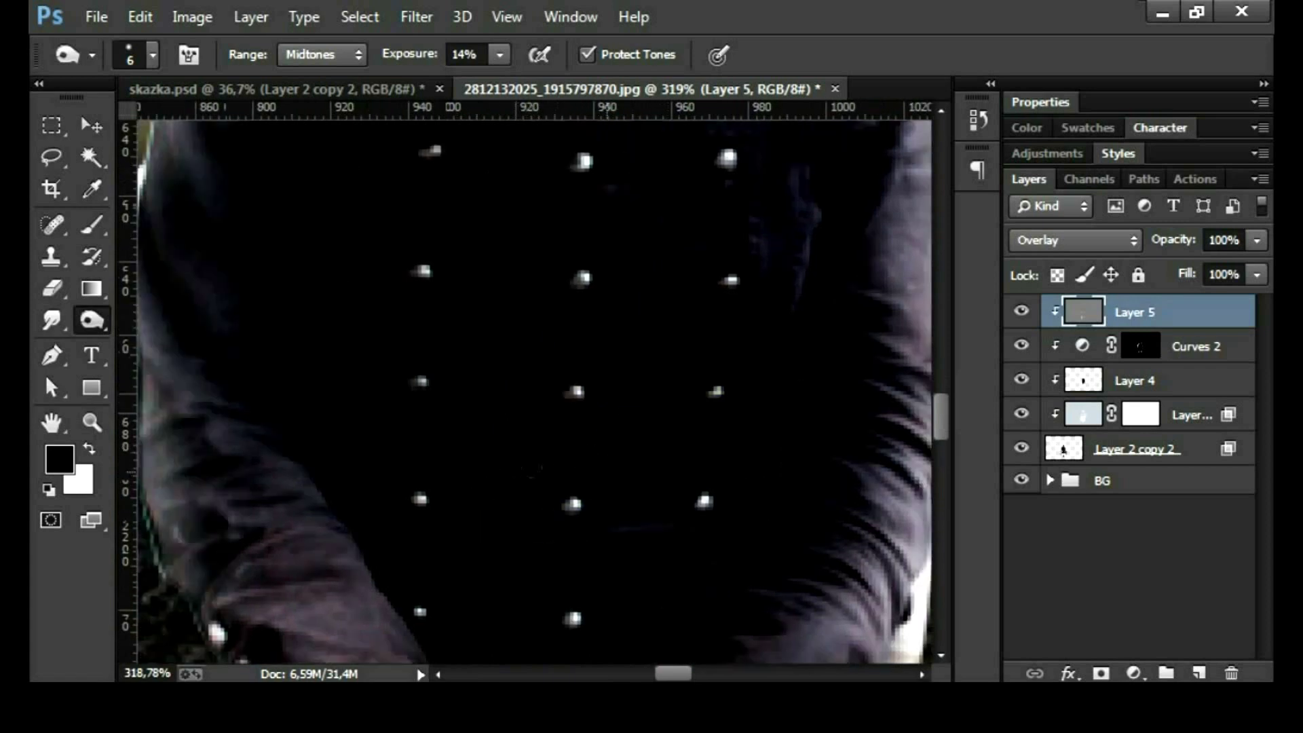
drag(529, 546, 519, 464)
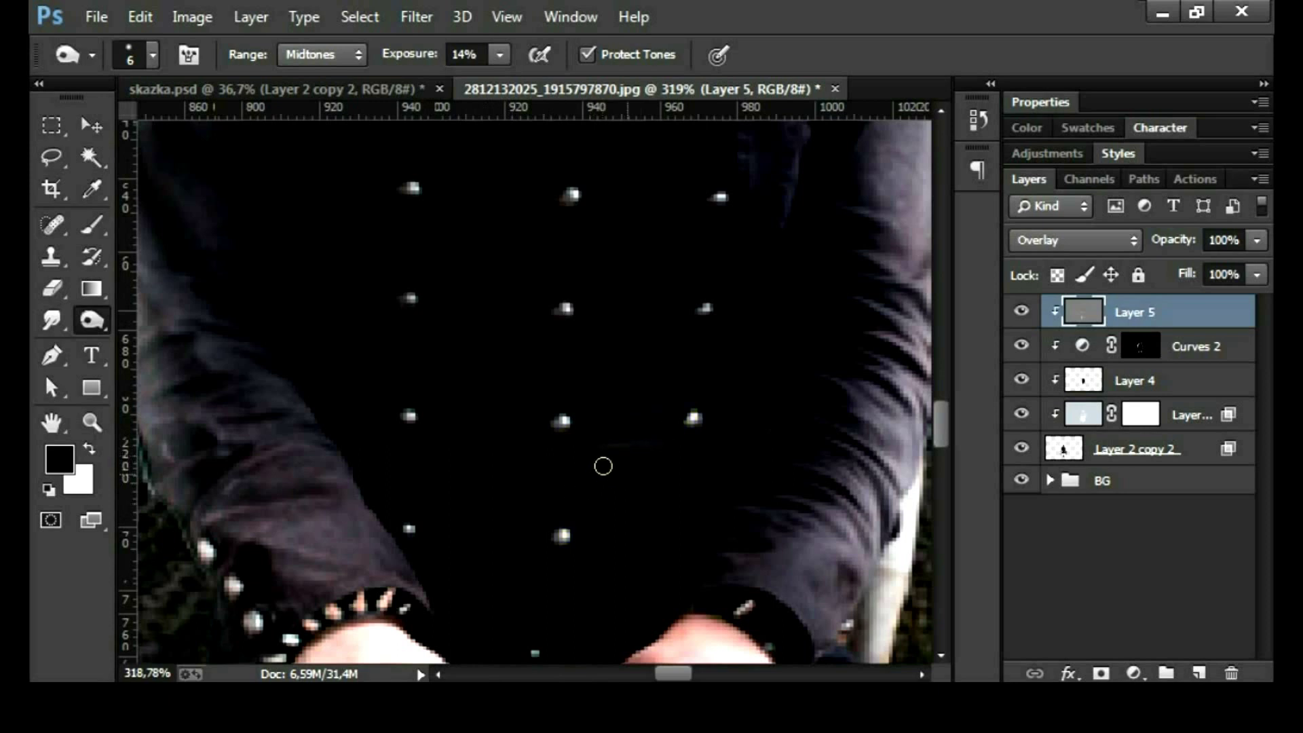
drag(663, 486, 645, 416)
drag(339, 516, 466, 553)
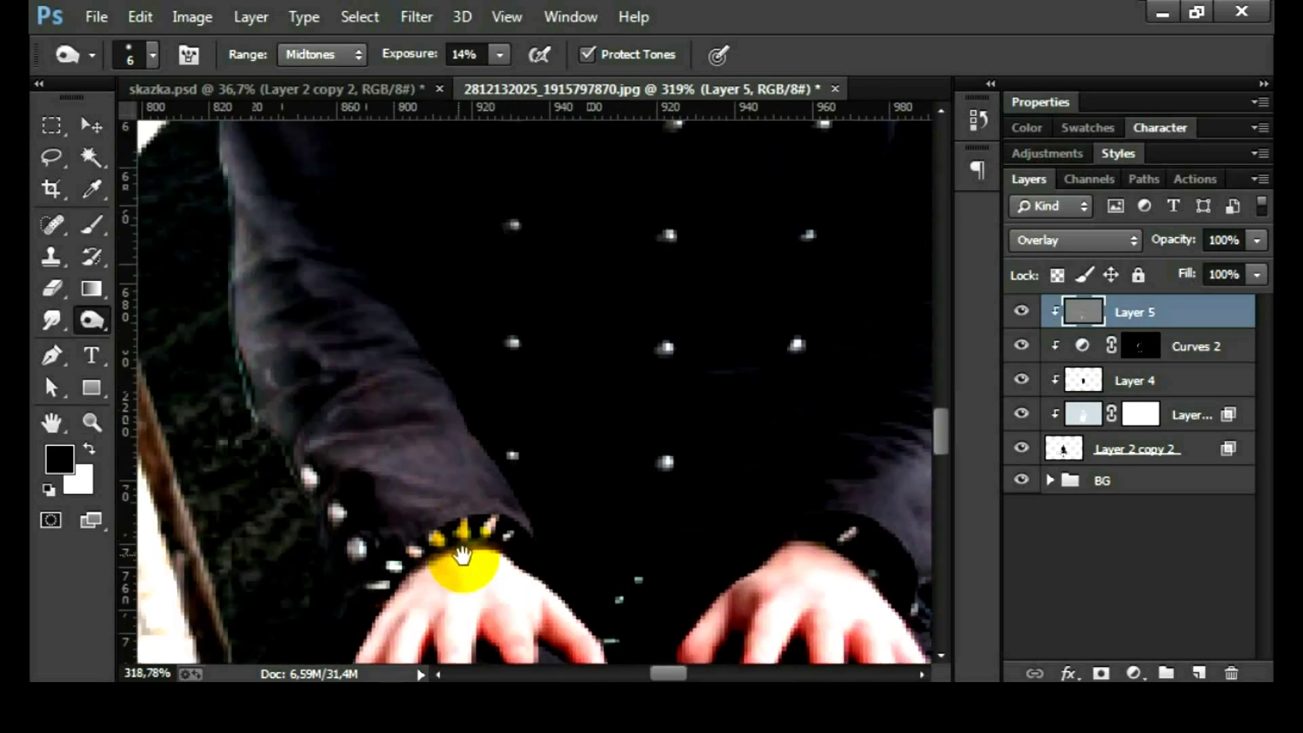
- Burn the sleeve from the cuff up to its top edge
drag(392, 468, 462, 467)
drag(468, 473, 464, 536)
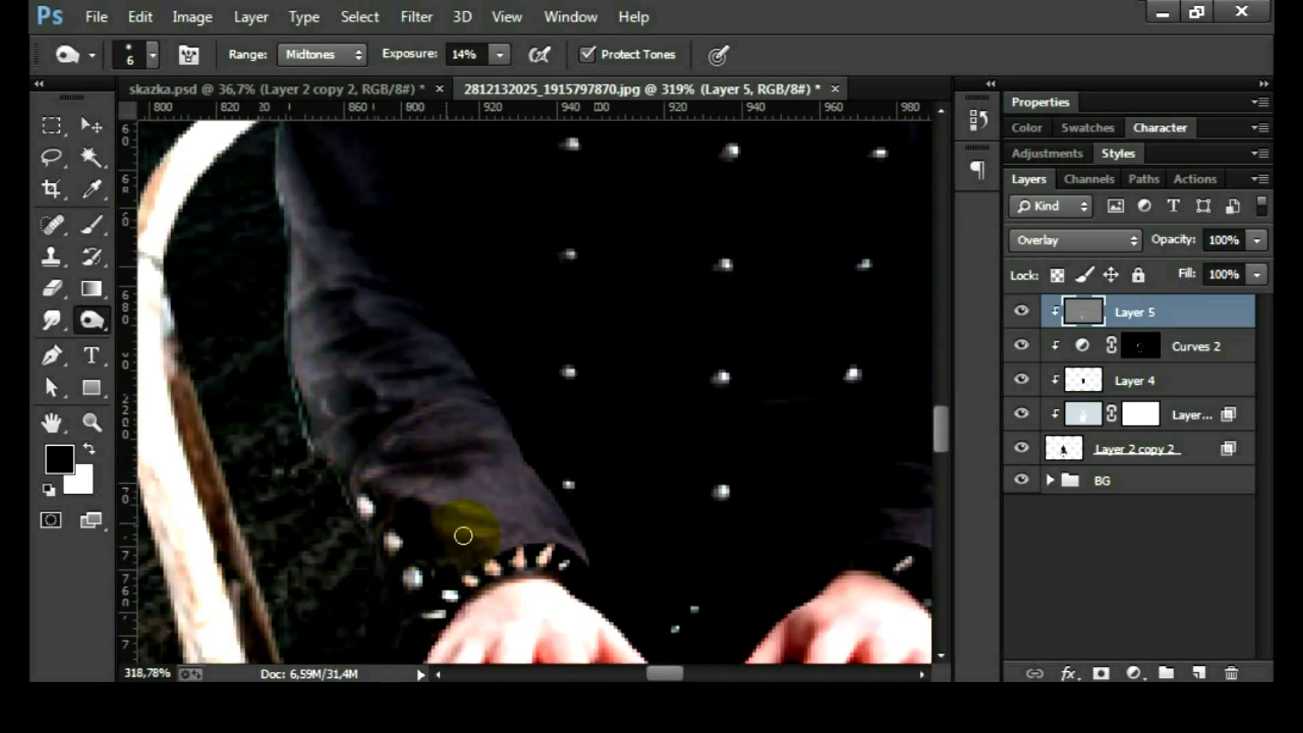
mouse_move(384, 422)
mouse_down()
mouse_move(427, 456)
mouse_move(441, 522)
mouse_up()
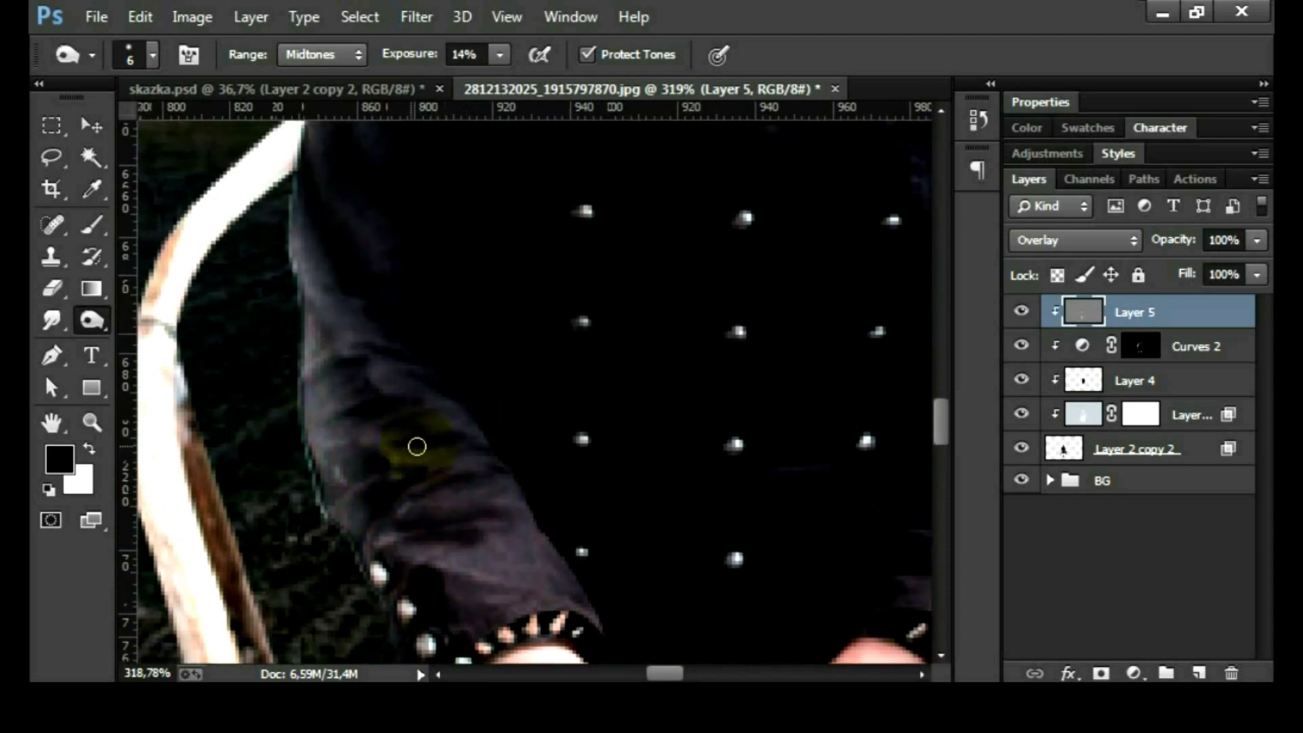
mouse_move(399, 437)
mouse_down()
mouse_move(367, 446)
mouse_move(333, 380)
mouse_move(439, 375)
mouse_up()
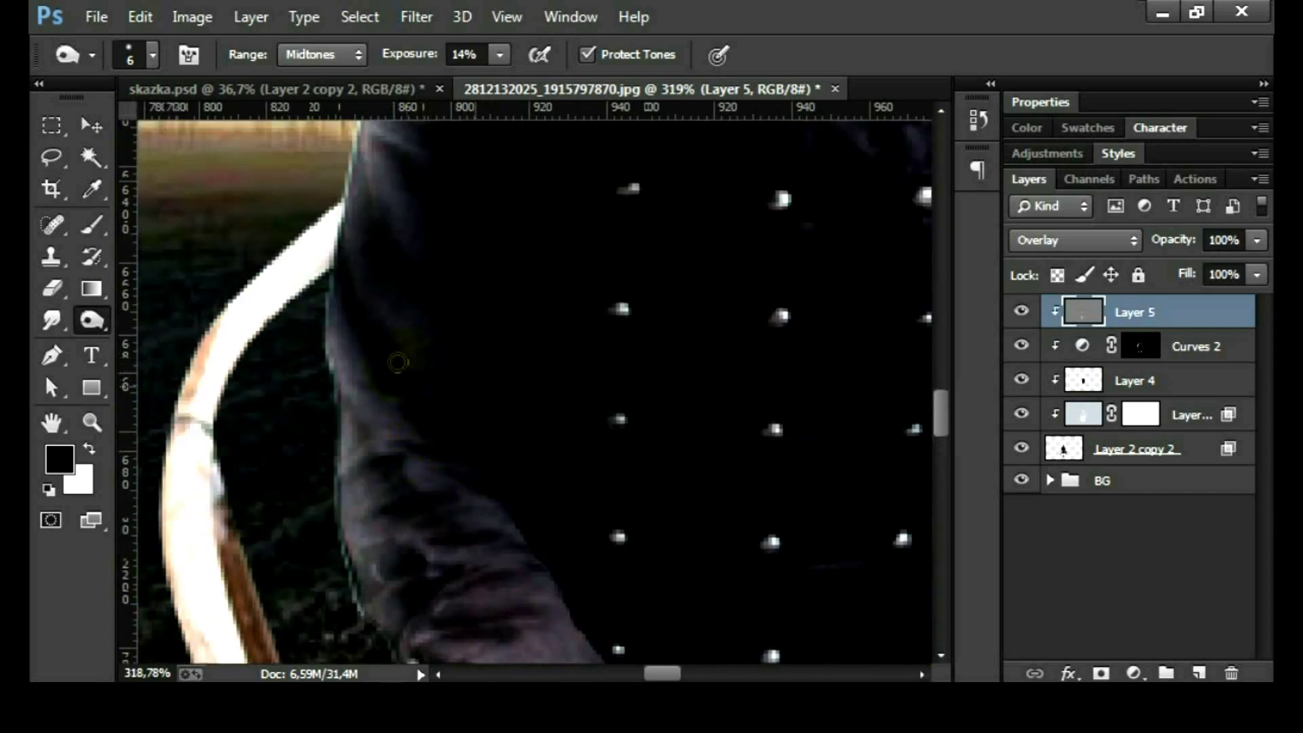
drag(424, 319, 473, 411)
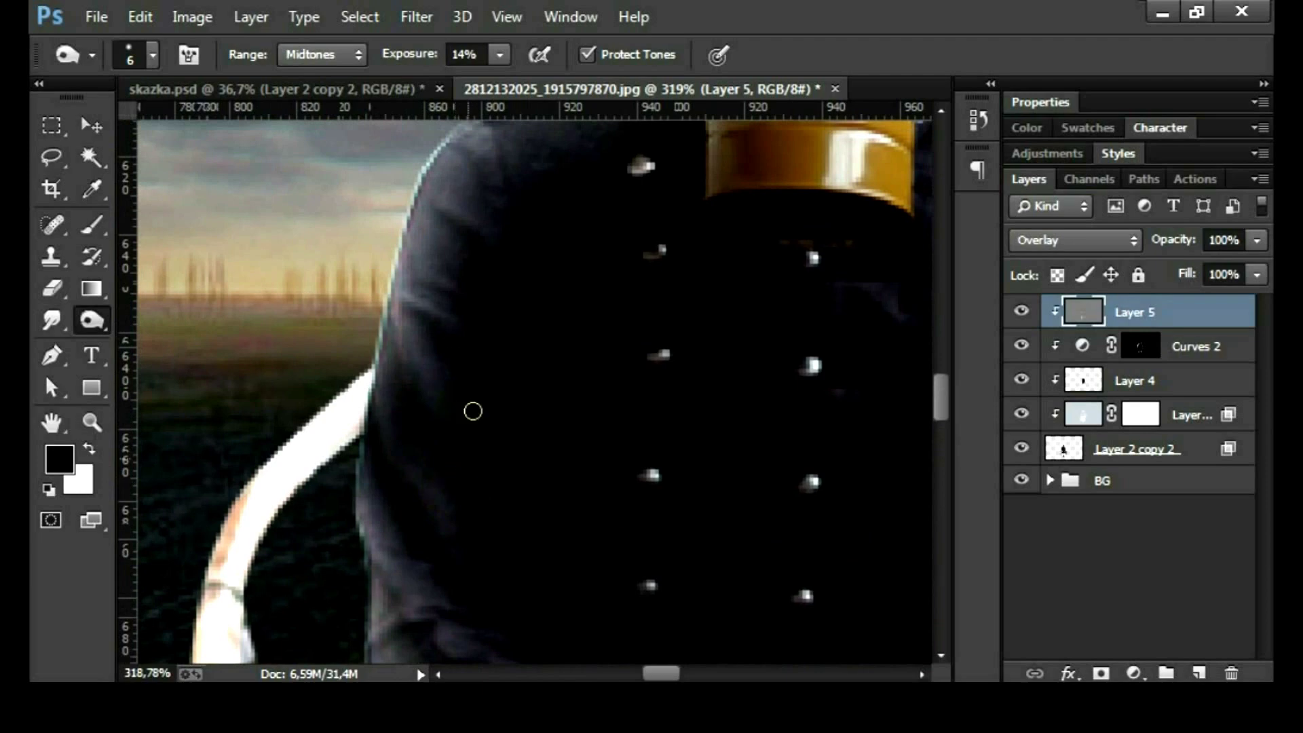
click(456, 217)
drag(464, 245, 508, 338)
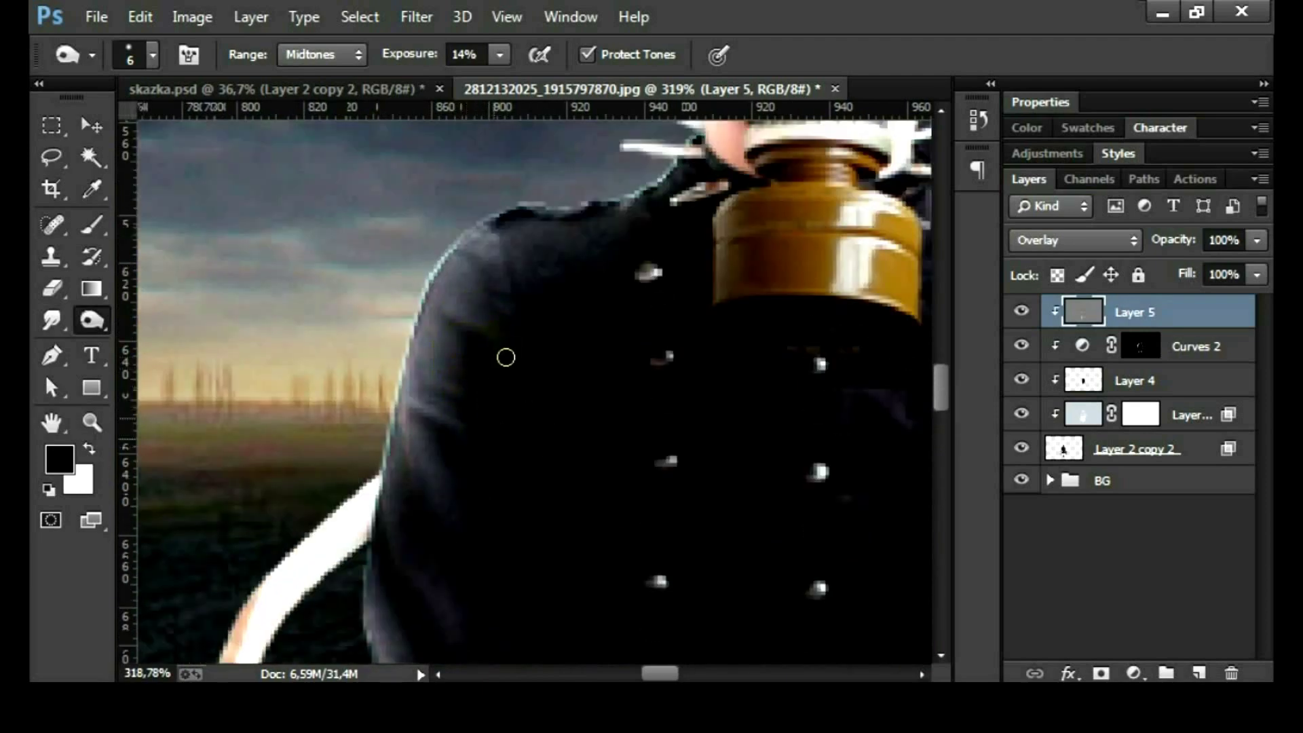
scroll(811, 522, down, 5)
drag(698, 393, 605, 325)
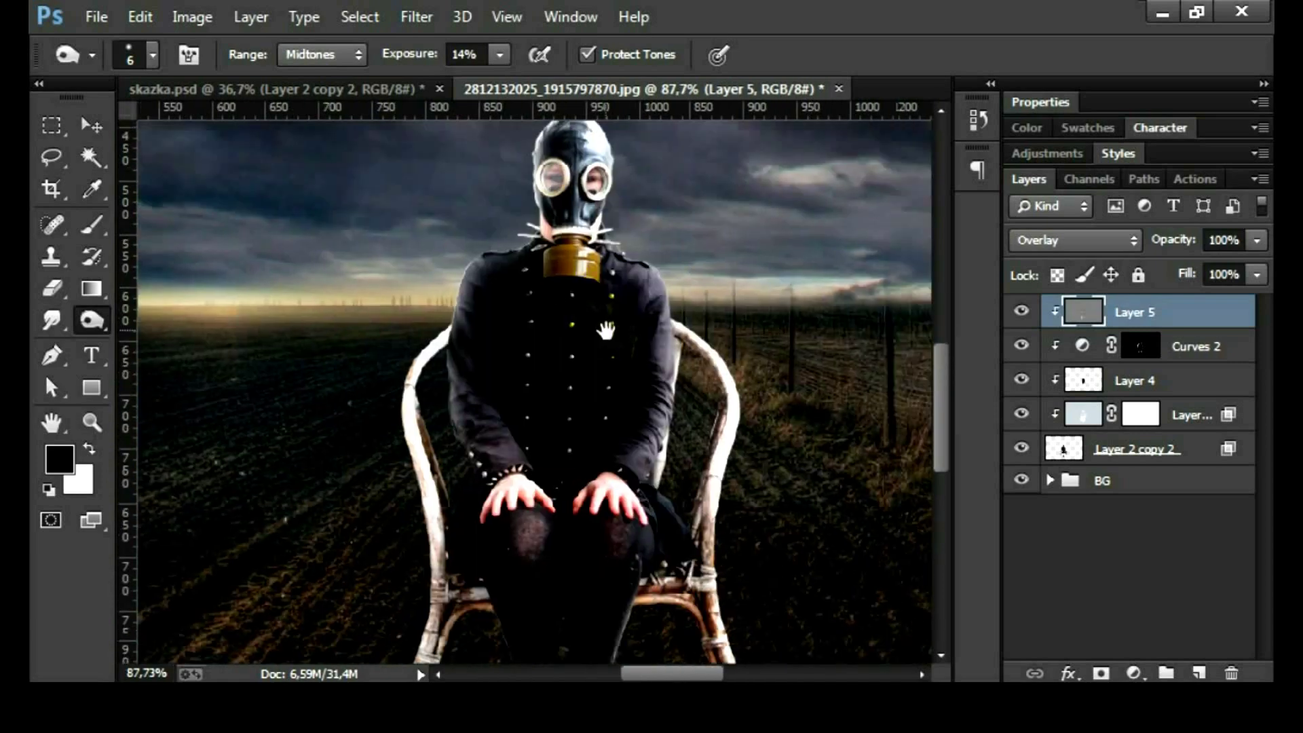
scroll(893, 346, down, 2)
- Toggle Layer 5 off and on to compare the lighting on the whole figure
click(1021, 311)
click(1022, 311)
click(1022, 312)
click(755, 429)
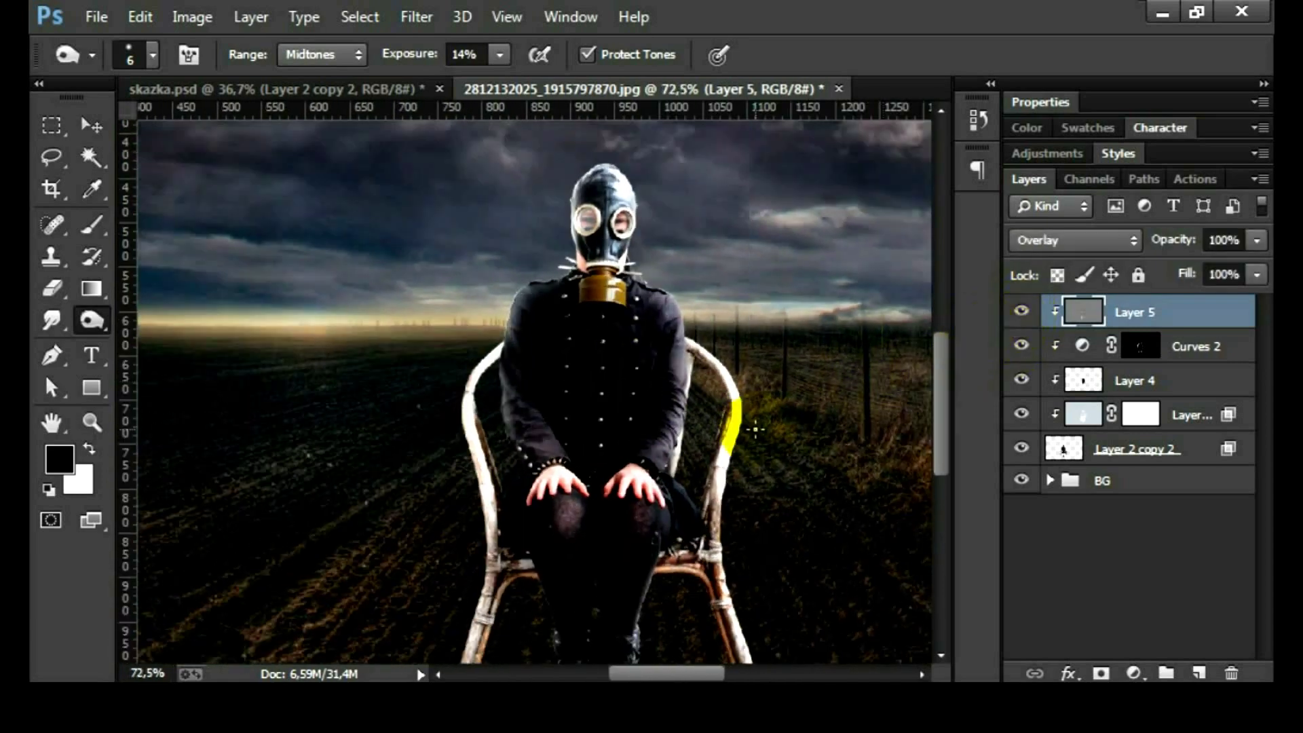
scroll(755, 429, down, 1)
drag(718, 516, 716, 475)
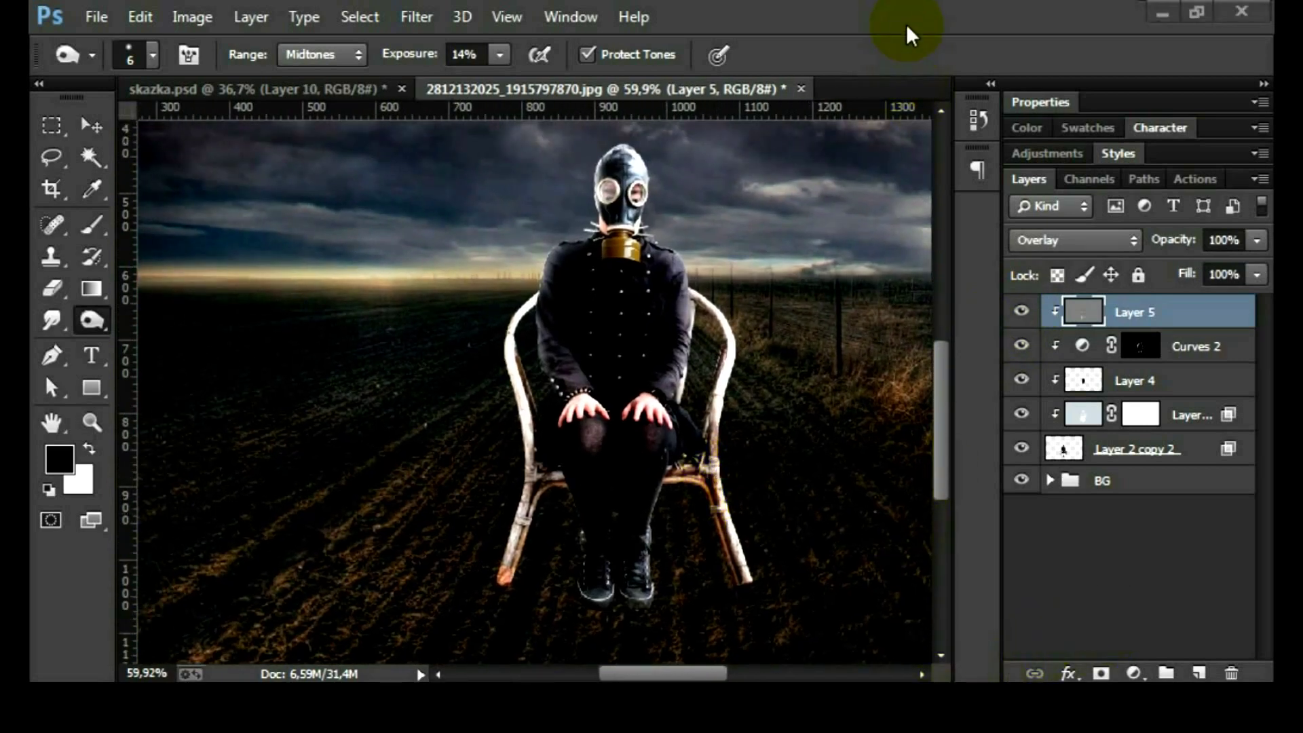
- Add a new clipped layer and prepare an enlarged soft brush for highlights
click(1197, 674)
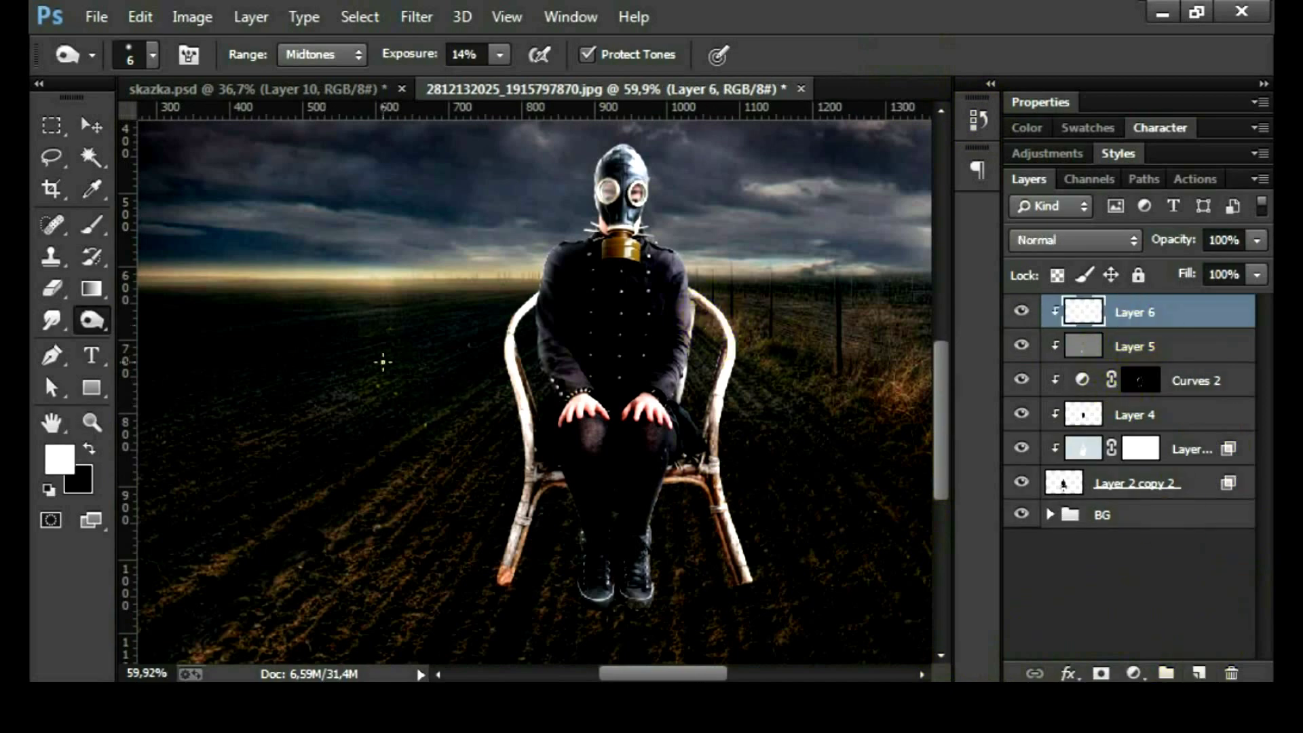
key(b)
drag(445, 54, 475, 54)
right_click(365, 320)
key(bracketright)
click(828, 122)
drag(541, 280, 545, 314)
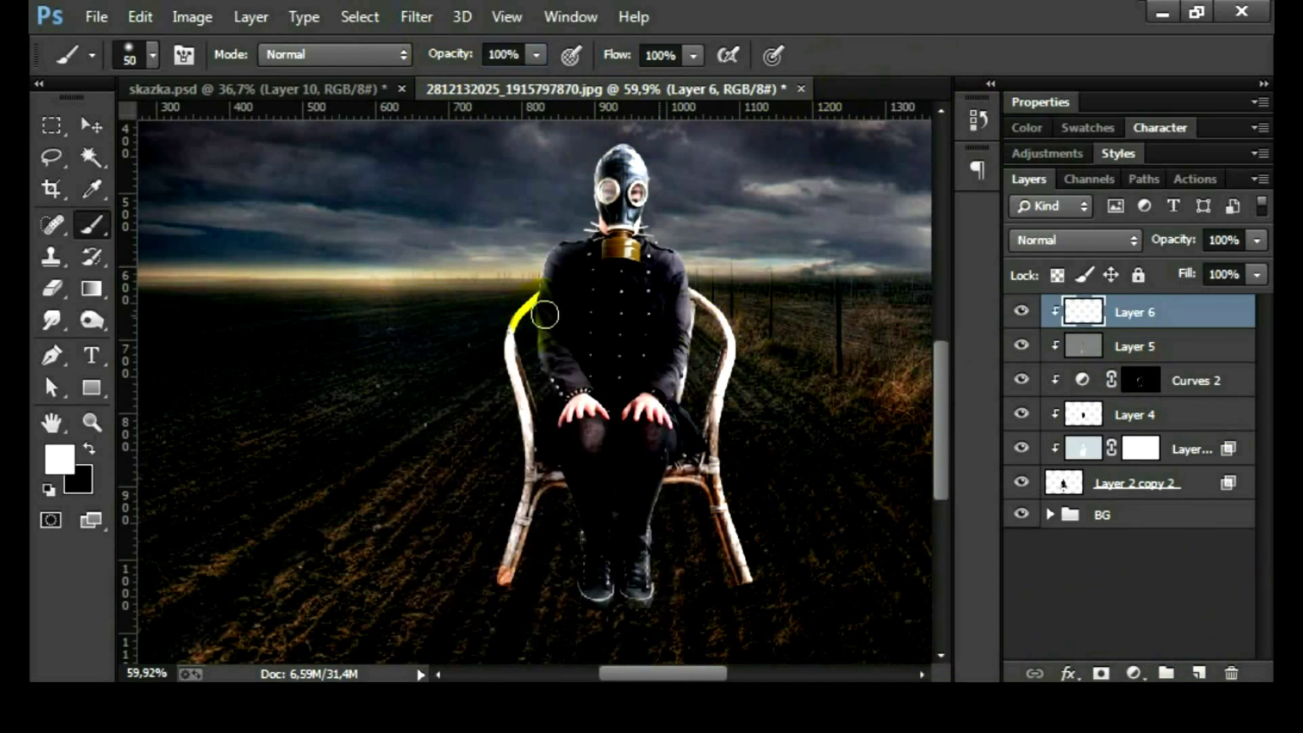
key(ctrl+z)
key(bracketright)
key(bracketright)
click(516, 249)
- Paint white light along the chair's left and right arms and left leg
scroll(520, 249, up, 2)
scroll(524, 262, up, 1)
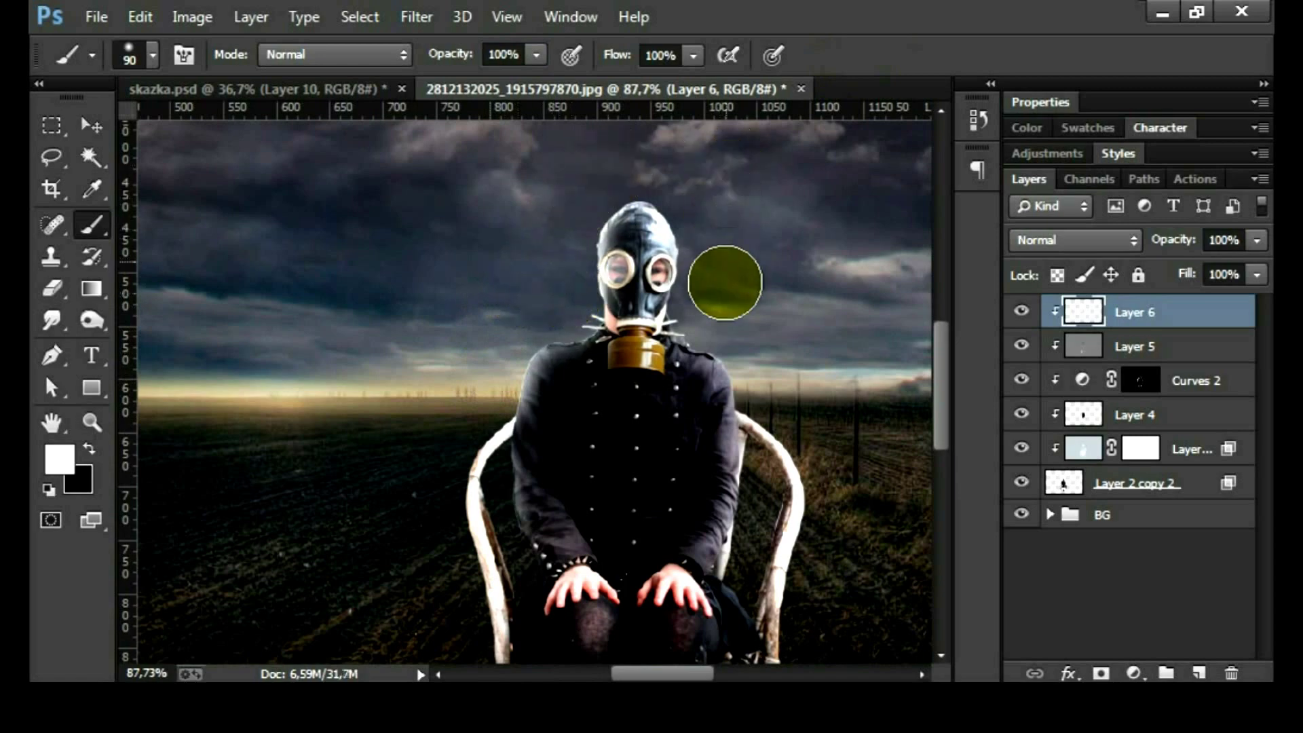
drag(792, 380, 804, 298)
drag(750, 437, 761, 328)
mouse_move(518, 364)
mouse_down()
mouse_move(506, 319)
mouse_move(523, 503)
mouse_up()
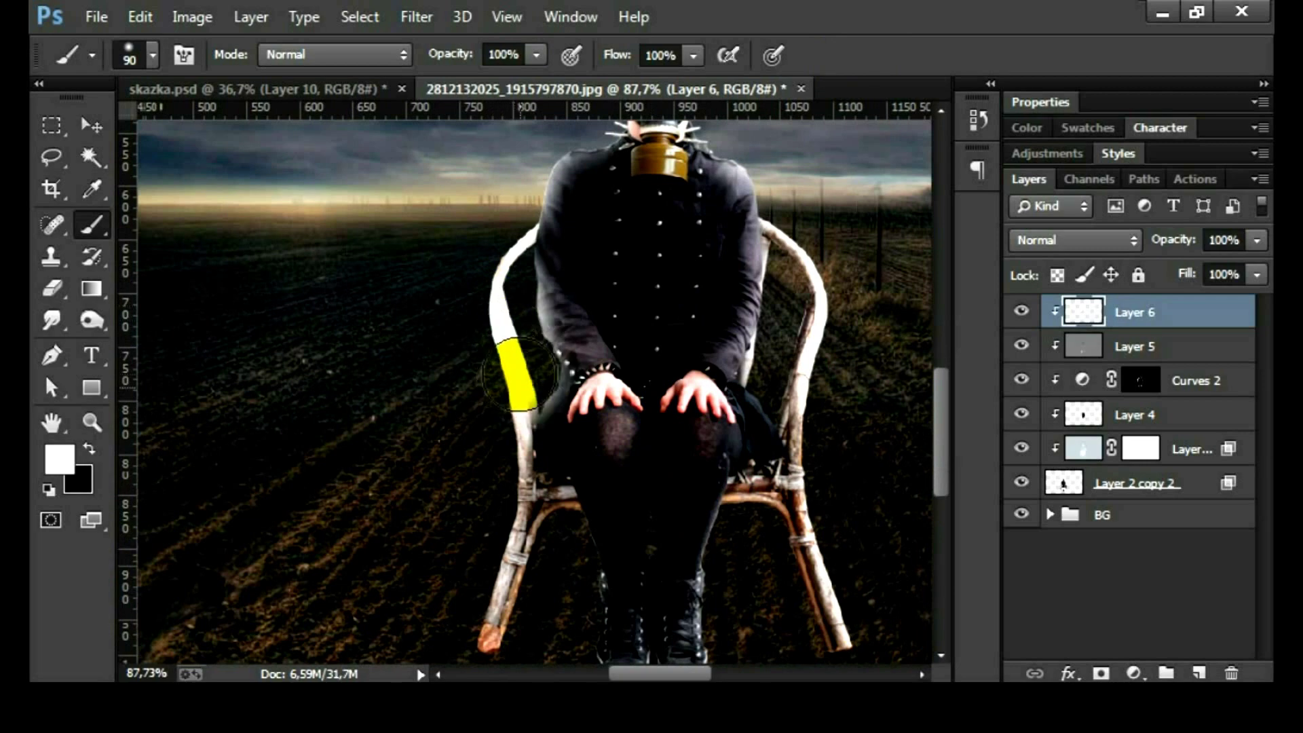
drag(761, 339, 775, 289)
mouse_move(760, 319)
mouse_down()
mouse_move(776, 289)
mouse_move(839, 306)
mouse_up()
drag(781, 521, 801, 420)
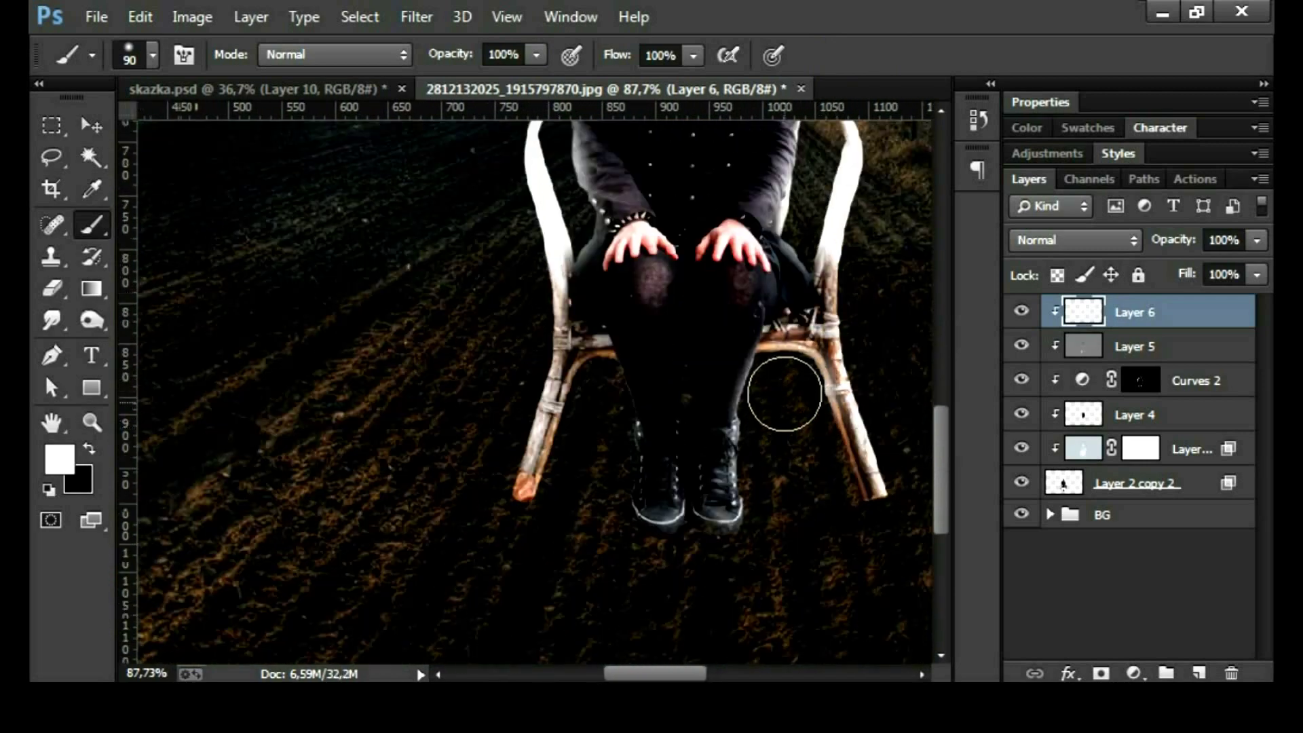
mouse_move(582, 413)
mouse_down()
mouse_move(593, 426)
mouse_move(530, 479)
mouse_up()
- Erase excess light from the chair's legs, right side and left arm
key(e)
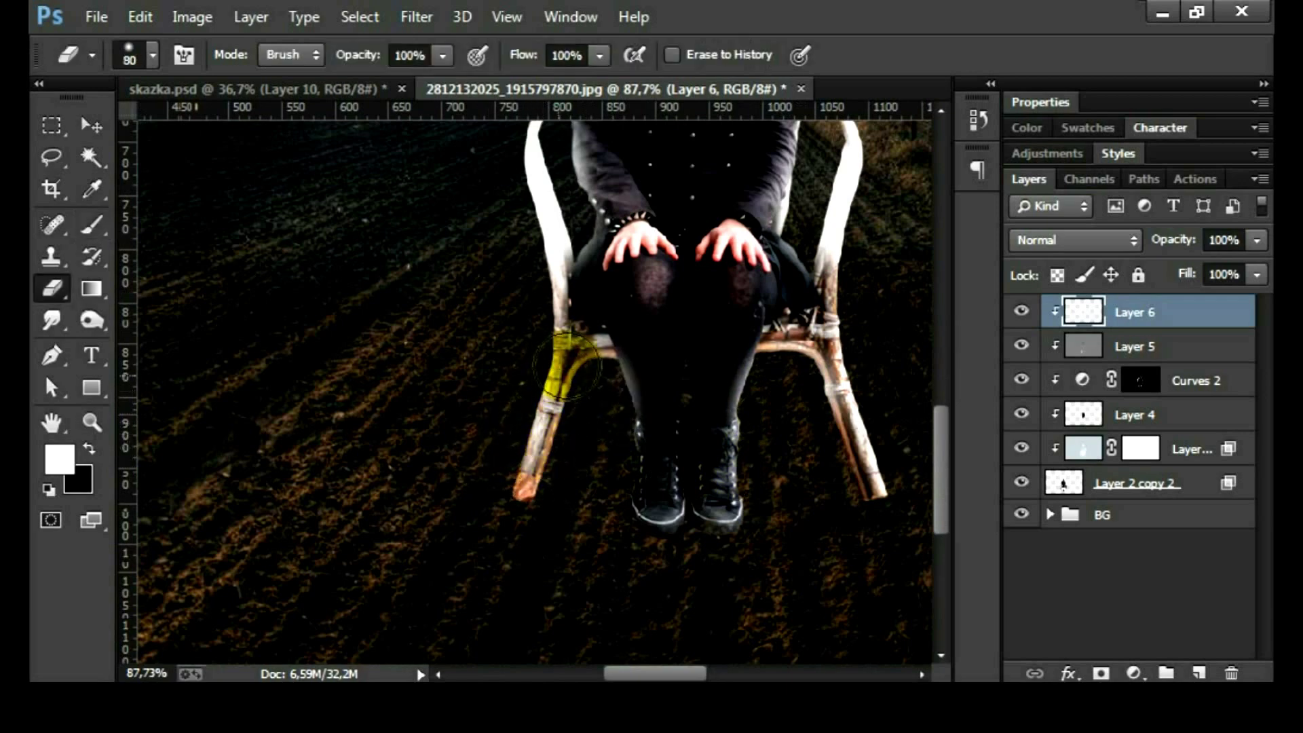
drag(535, 441, 567, 360)
mouse_move(848, 427)
mouse_down()
mouse_move(840, 448)
mouse_move(852, 291)
mouse_up()
scroll(849, 333, up, 5)
drag(844, 378, 857, 272)
mouse_move(506, 285)
mouse_down()
mouse_move(500, 256)
mouse_move(518, 218)
mouse_move(511, 372)
mouse_move(501, 270)
mouse_move(524, 393)
mouse_move(519, 319)
mouse_up()
- Set Layer 6 to Screen blend mode at 39% opacity
click(1029, 239)
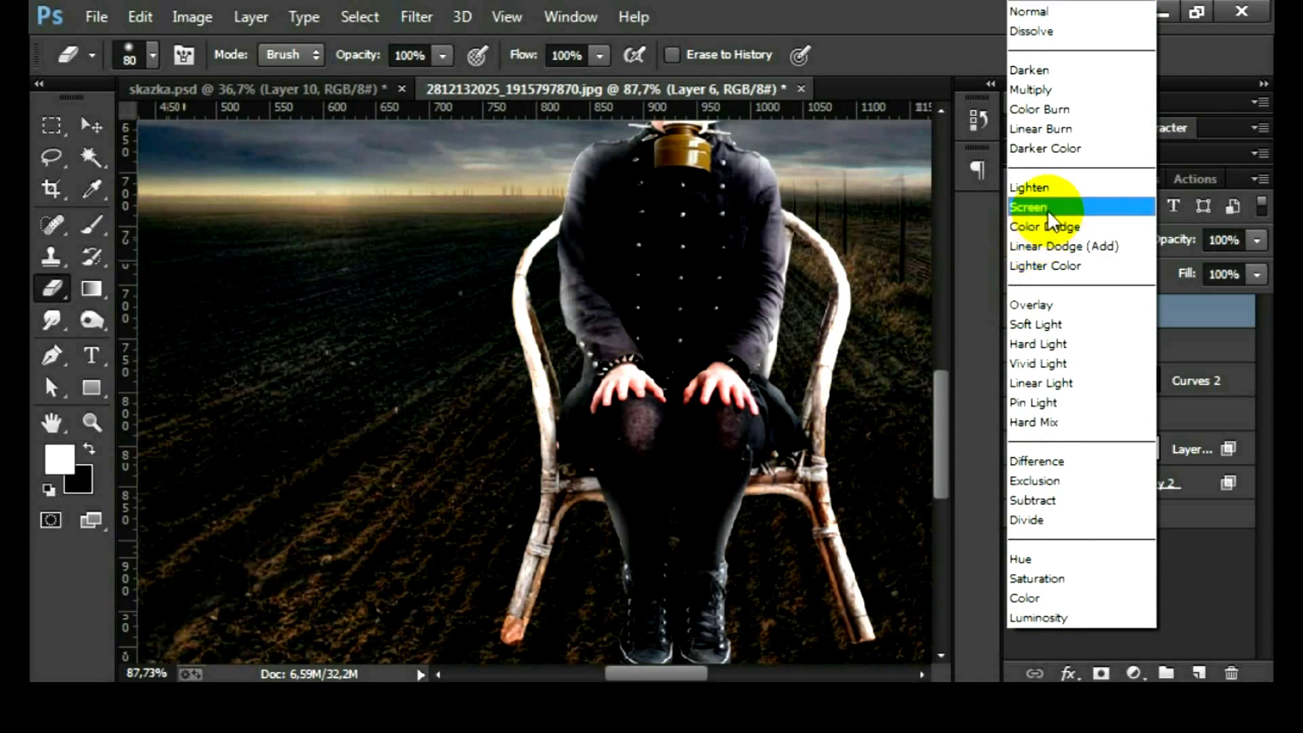
click(1048, 209)
click(1172, 250)
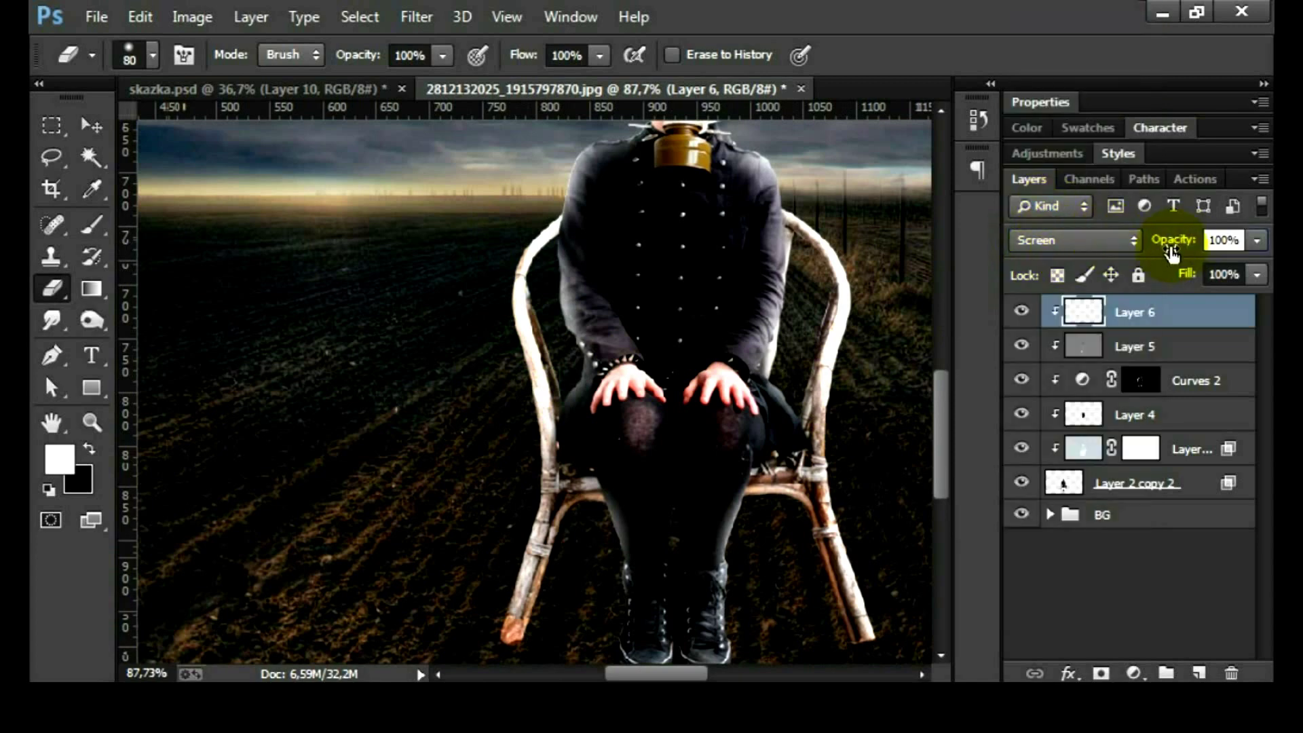
drag(1162, 258, 1111, 275)
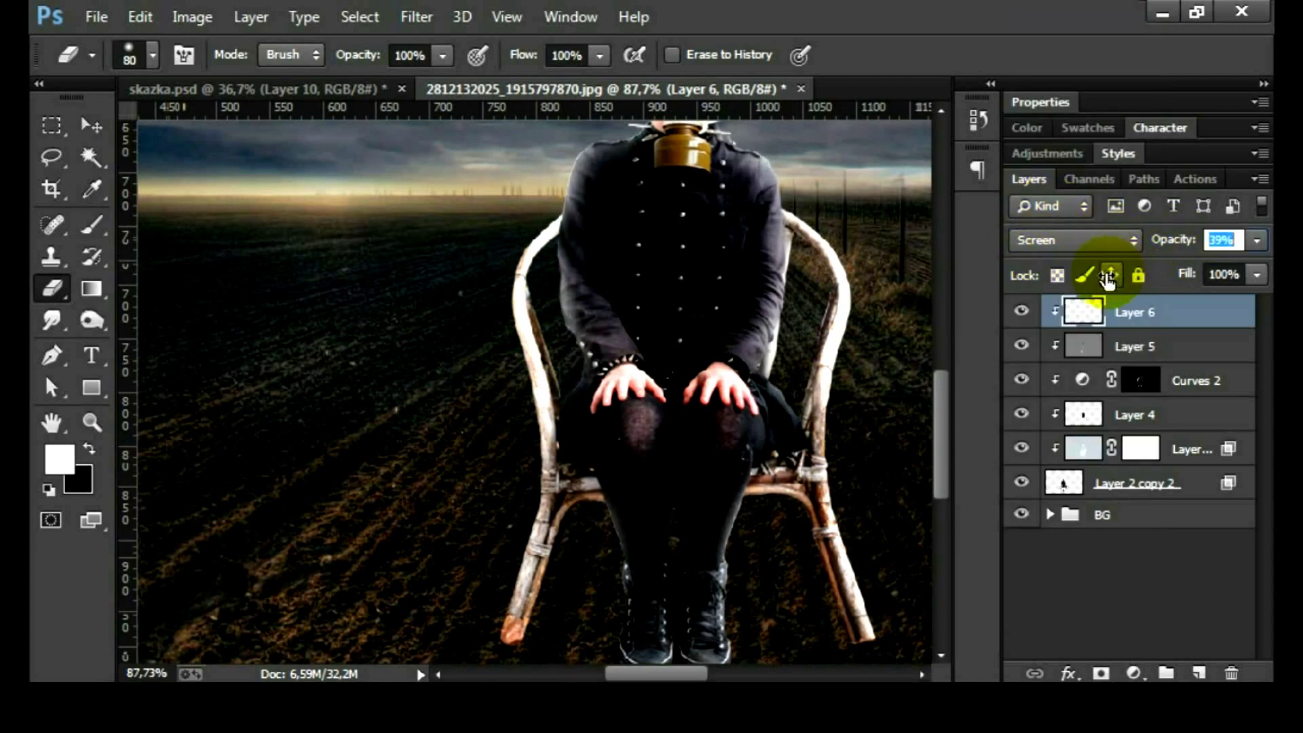
click(792, 421)
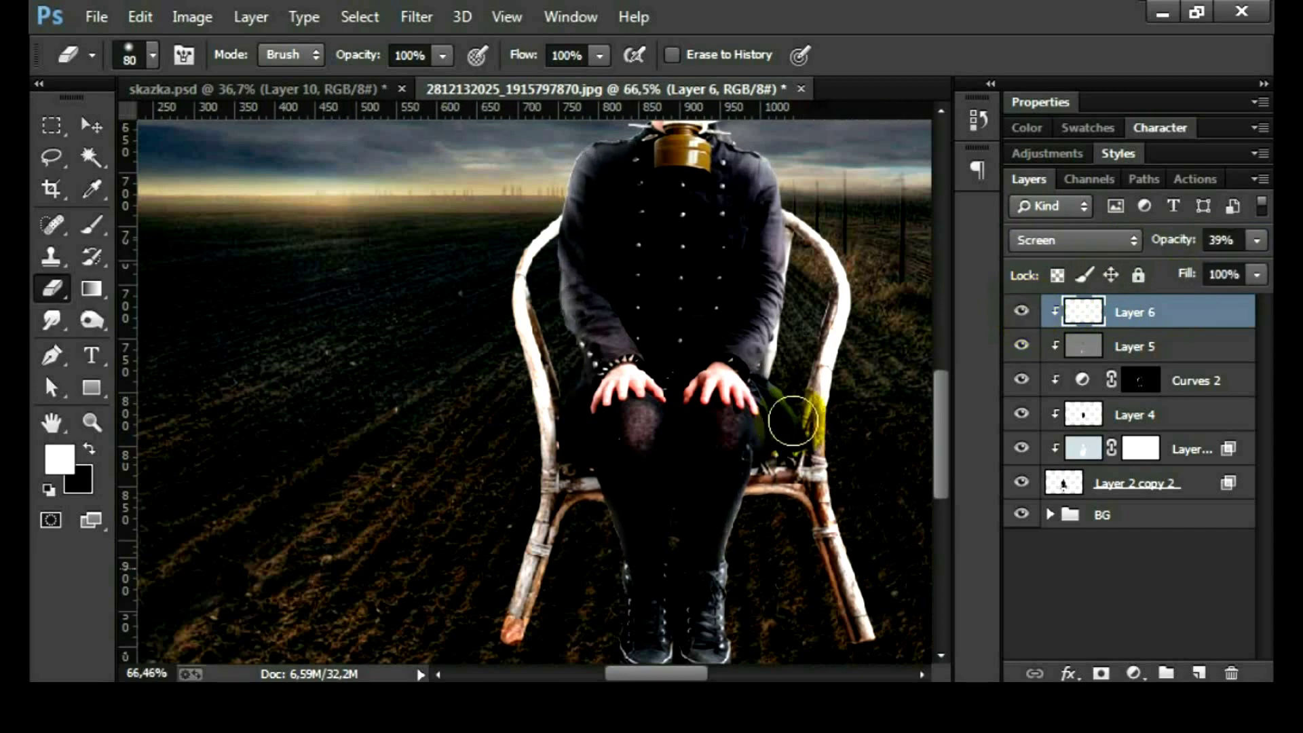
scroll(793, 420, down, 1)
- Toggle Layer 6 visibility to compare the glow, using the Move tool
click(1022, 312)
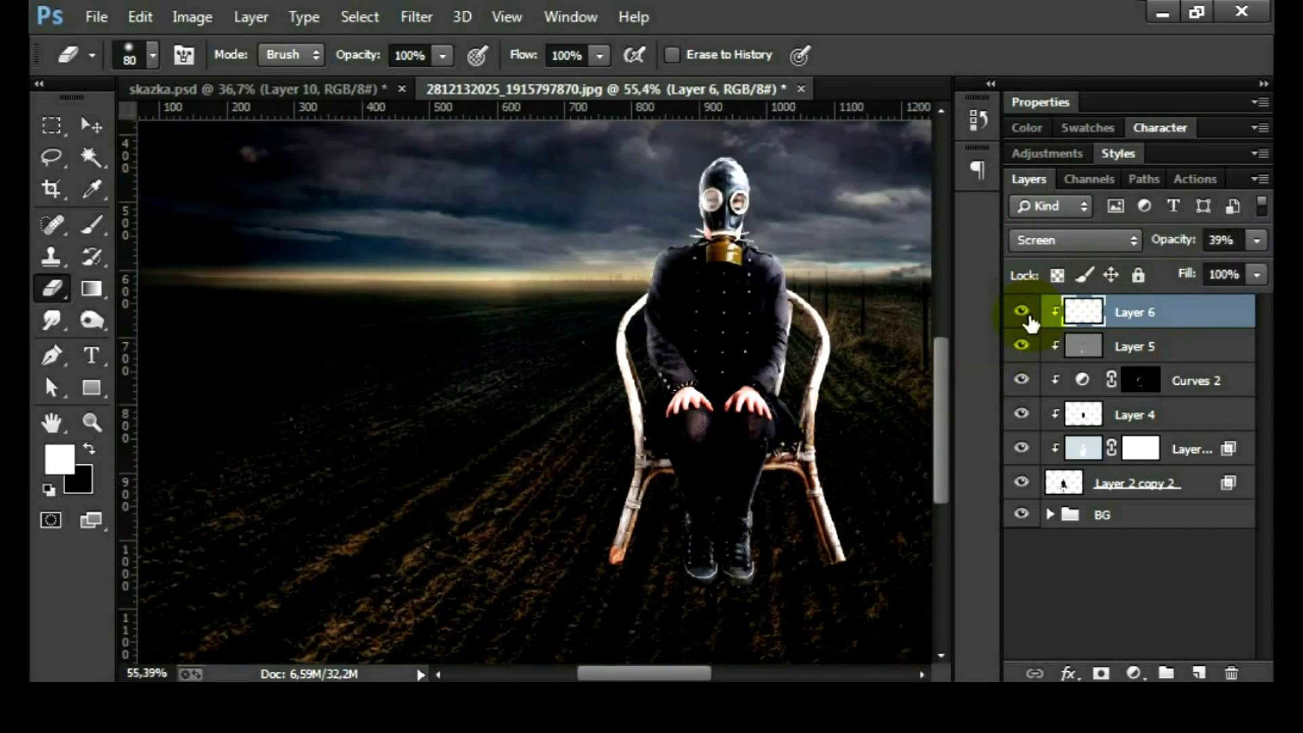
click(91, 126)
scroll(804, 421, down, 1)
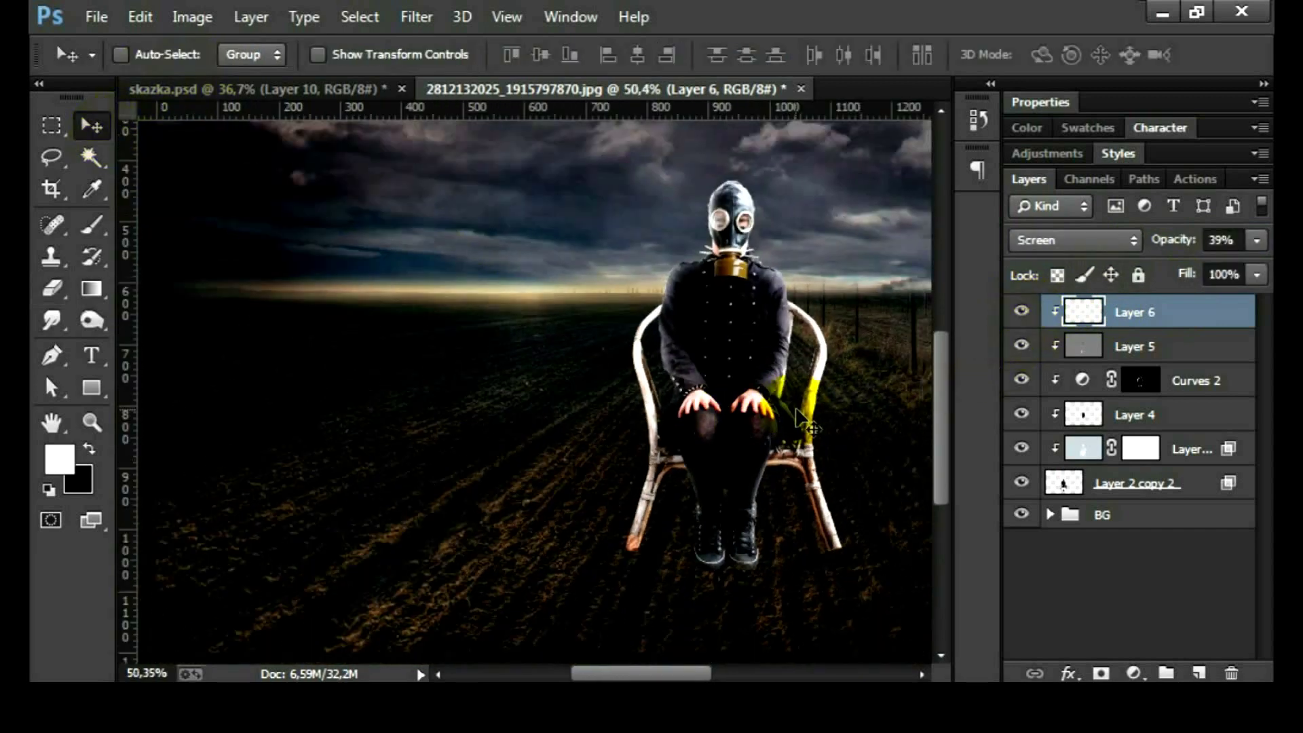
drag(804, 421, 695, 428)
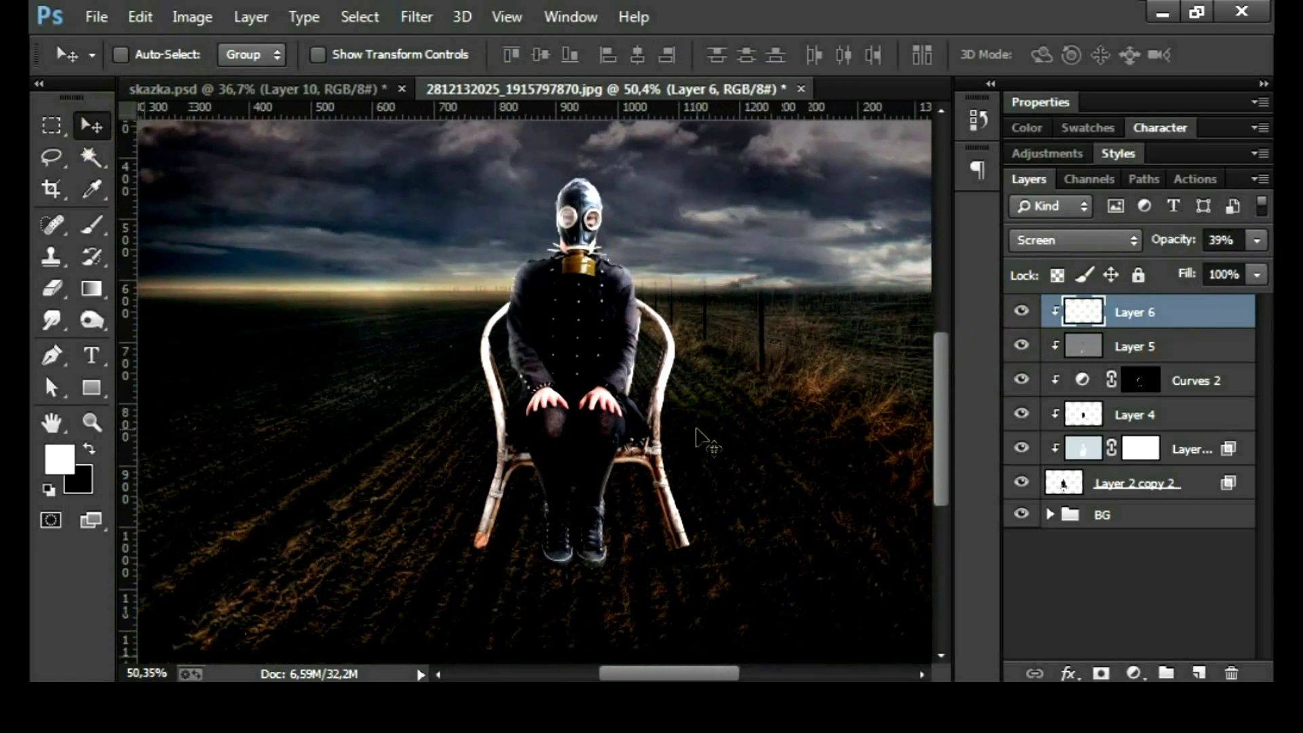
scroll(525, 250, up, 5)
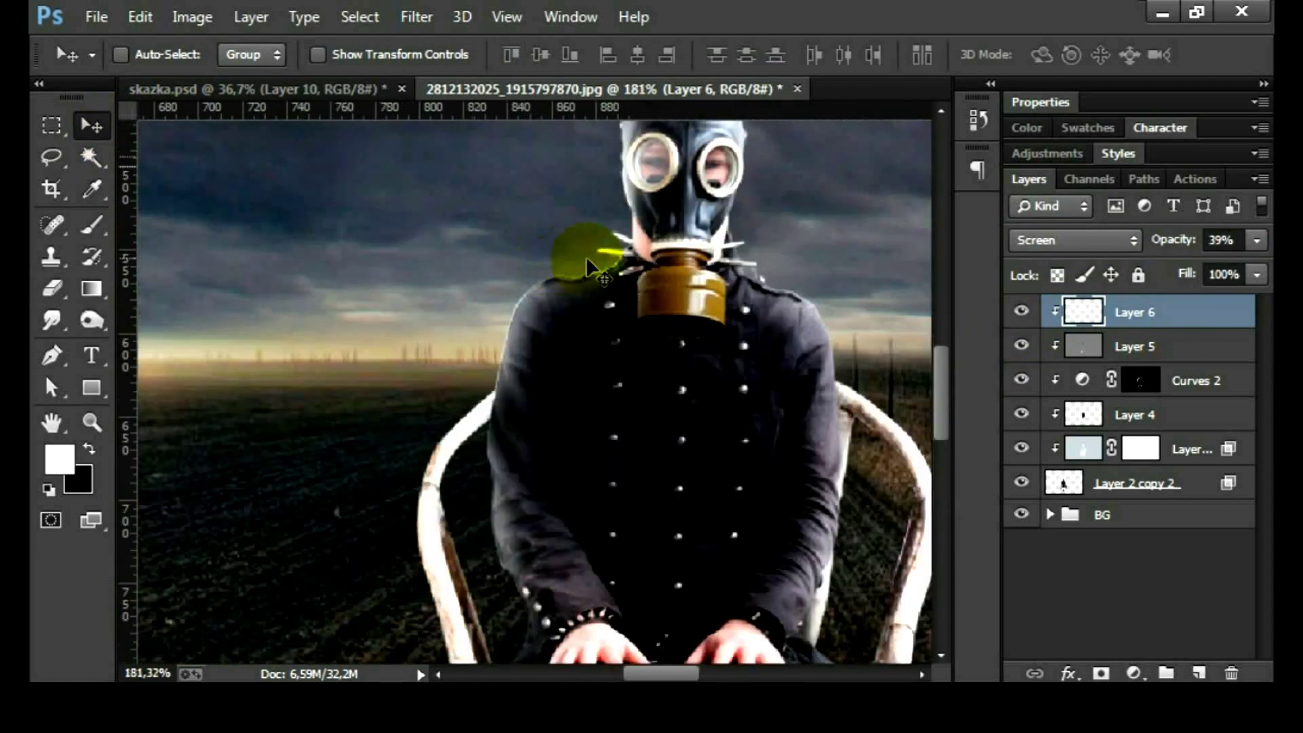
scroll(585, 256, up, 3)
- Return to the Brush tool and zoom out to center the whole scene
key(b)
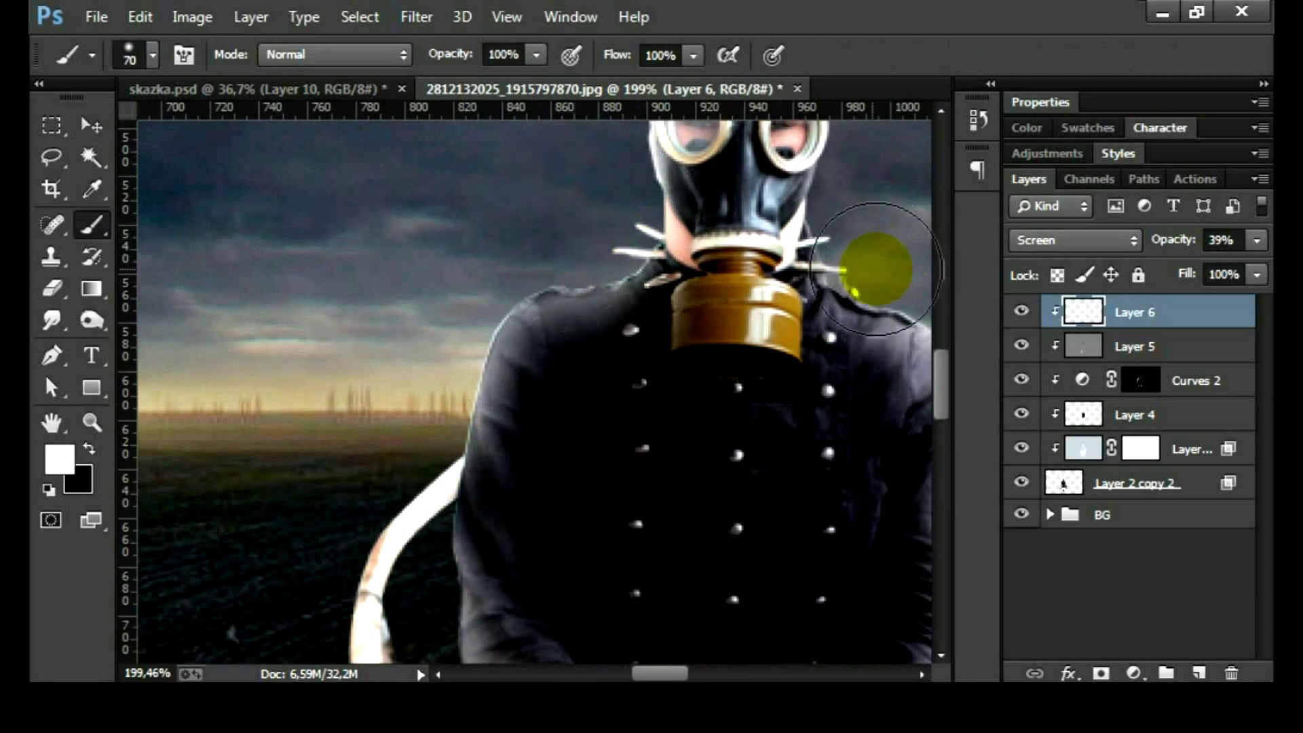
drag(867, 267, 751, 291)
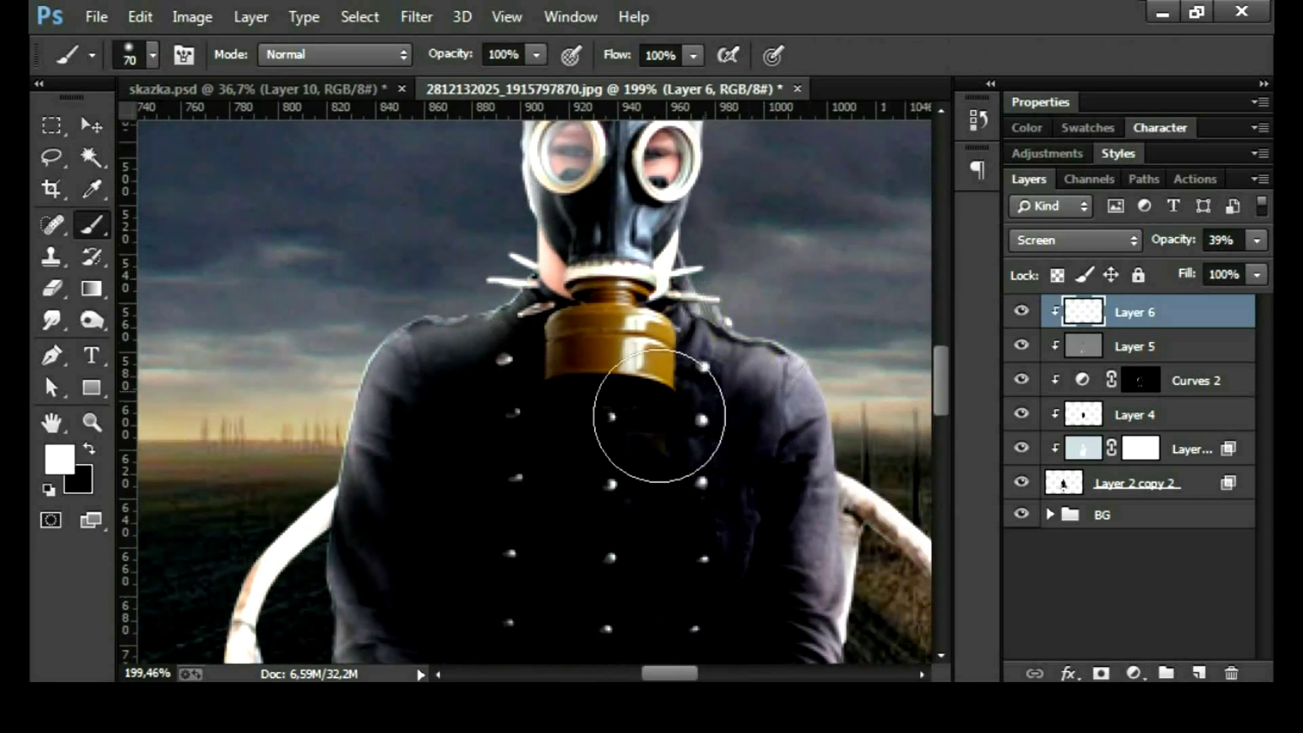
scroll(655, 421, down, 2)
scroll(640, 457, down, 3)
scroll(668, 521, down, 1)
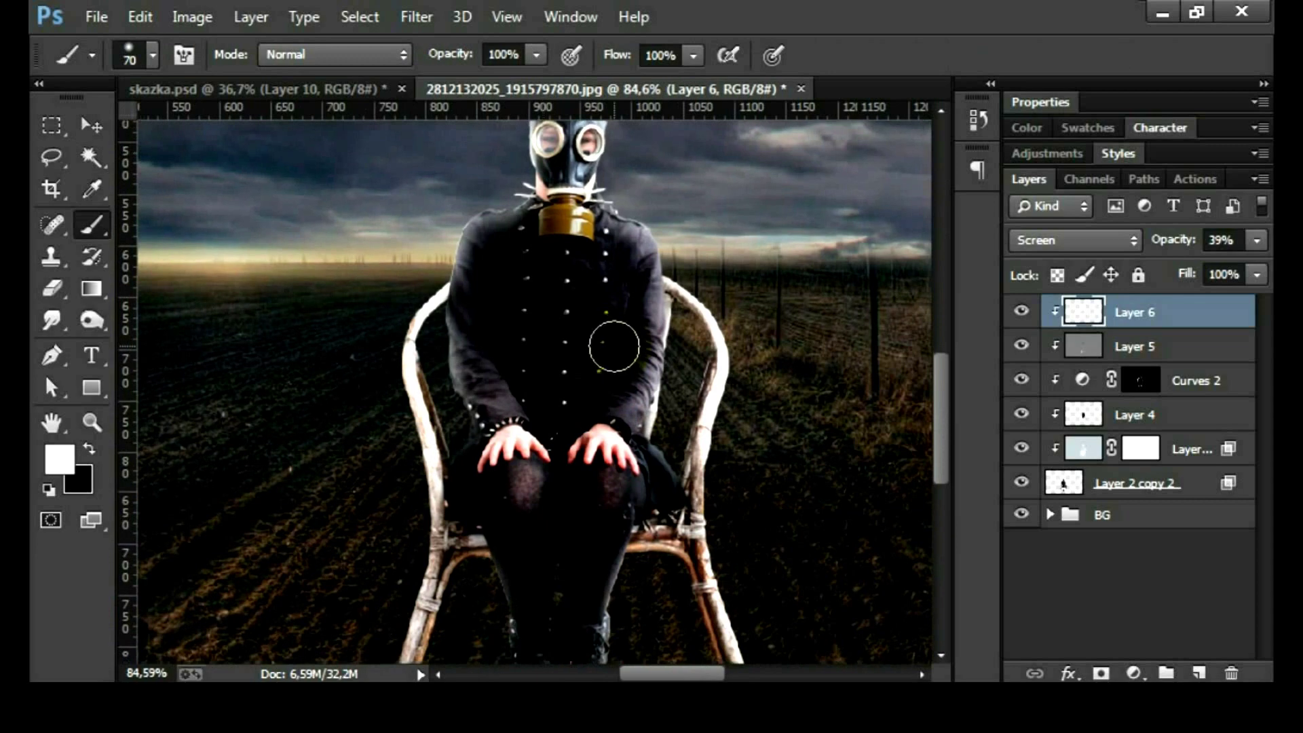
scroll(637, 358, down, 1)
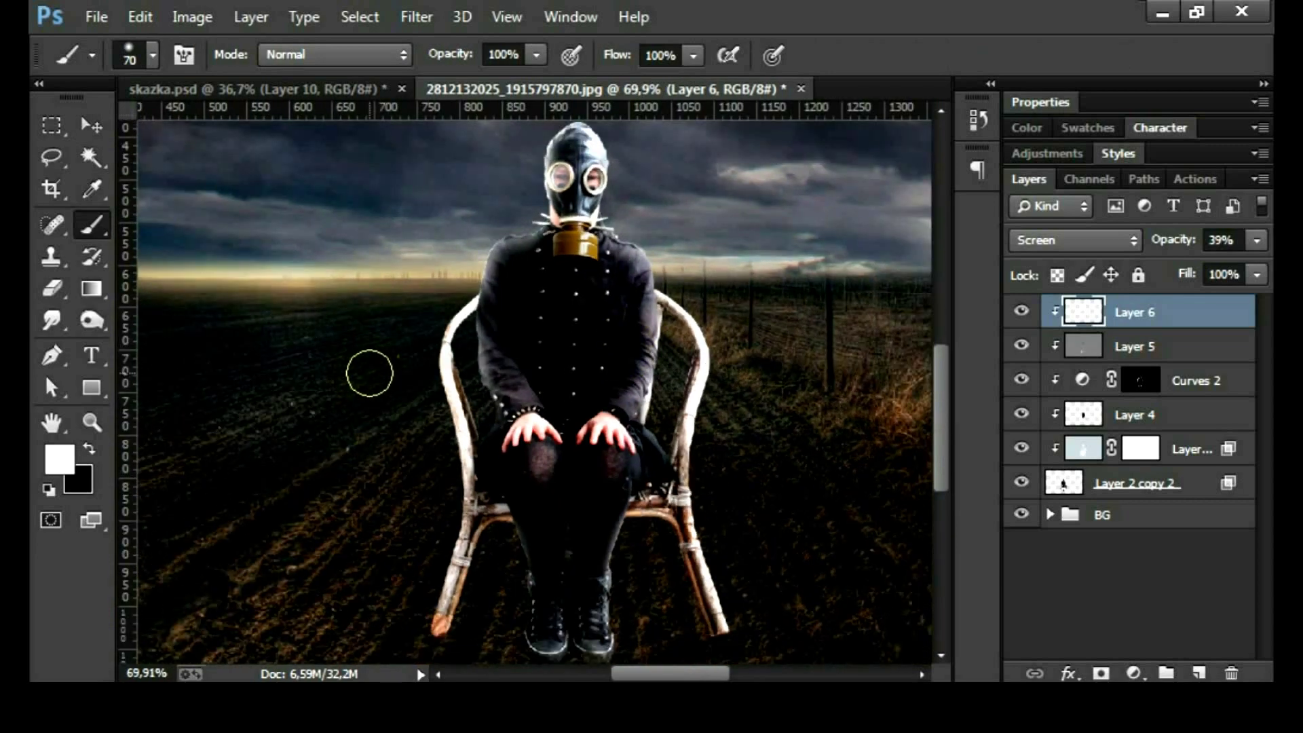
scroll(378, 387, down, 2)
scroll(408, 407, down, 1)
mouse_move(526, 404)
mouse_down()
mouse_move(588, 464)
mouse_move(574, 470)
mouse_up()
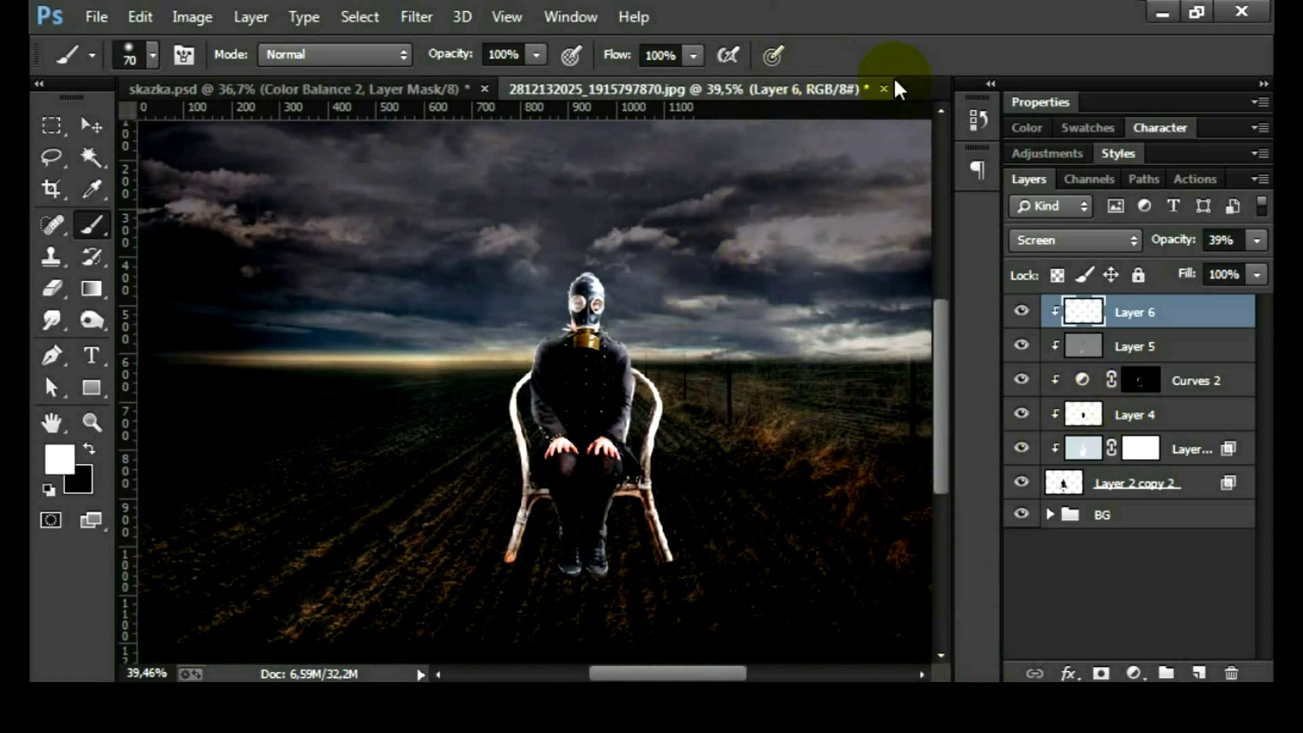
- Add a Color Balance adjustment with Midtones Cyan-Red set to 1
click(1149, 671)
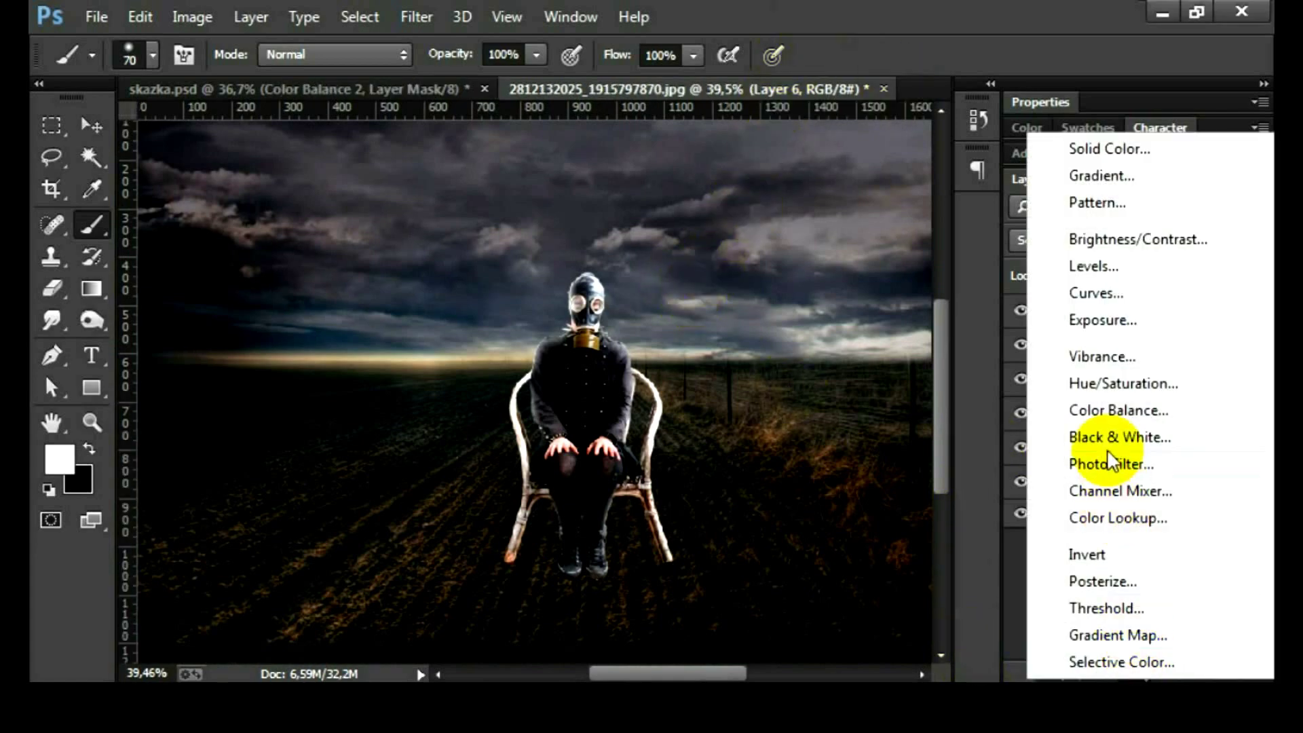
click(1097, 407)
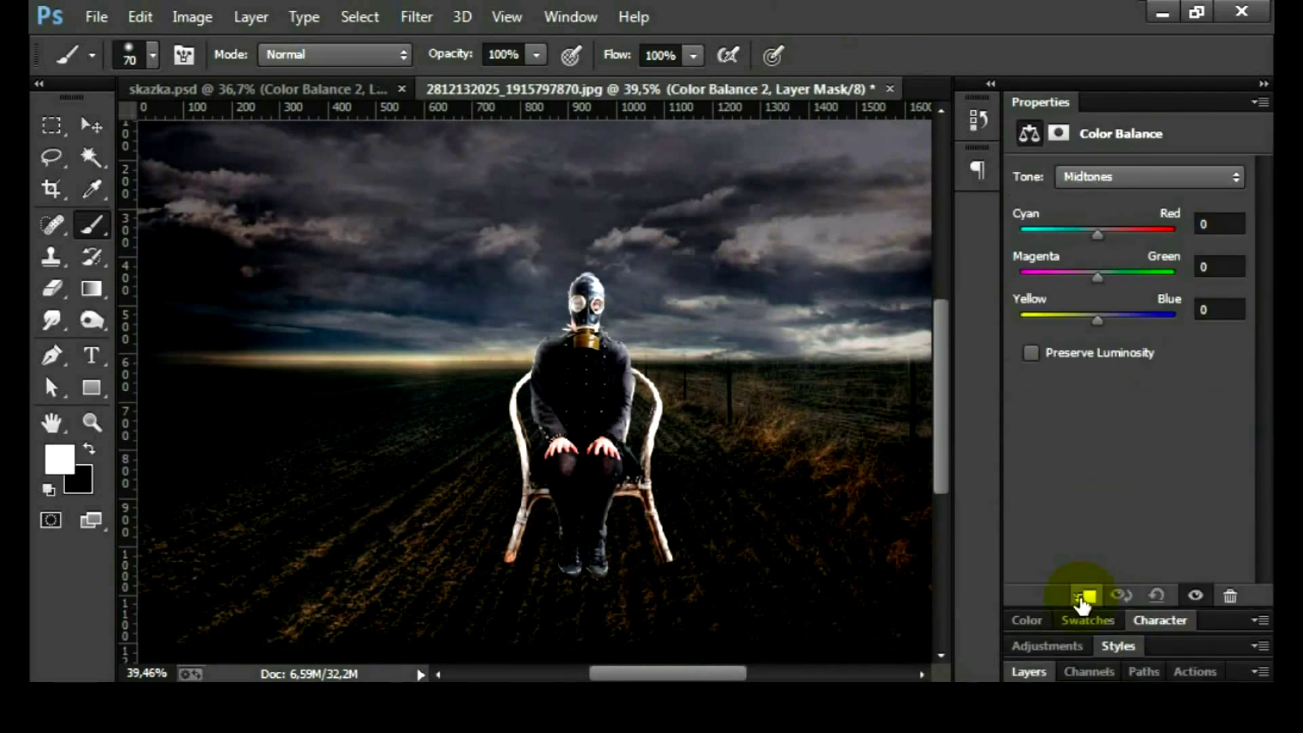
click(1086, 178)
click(1102, 241)
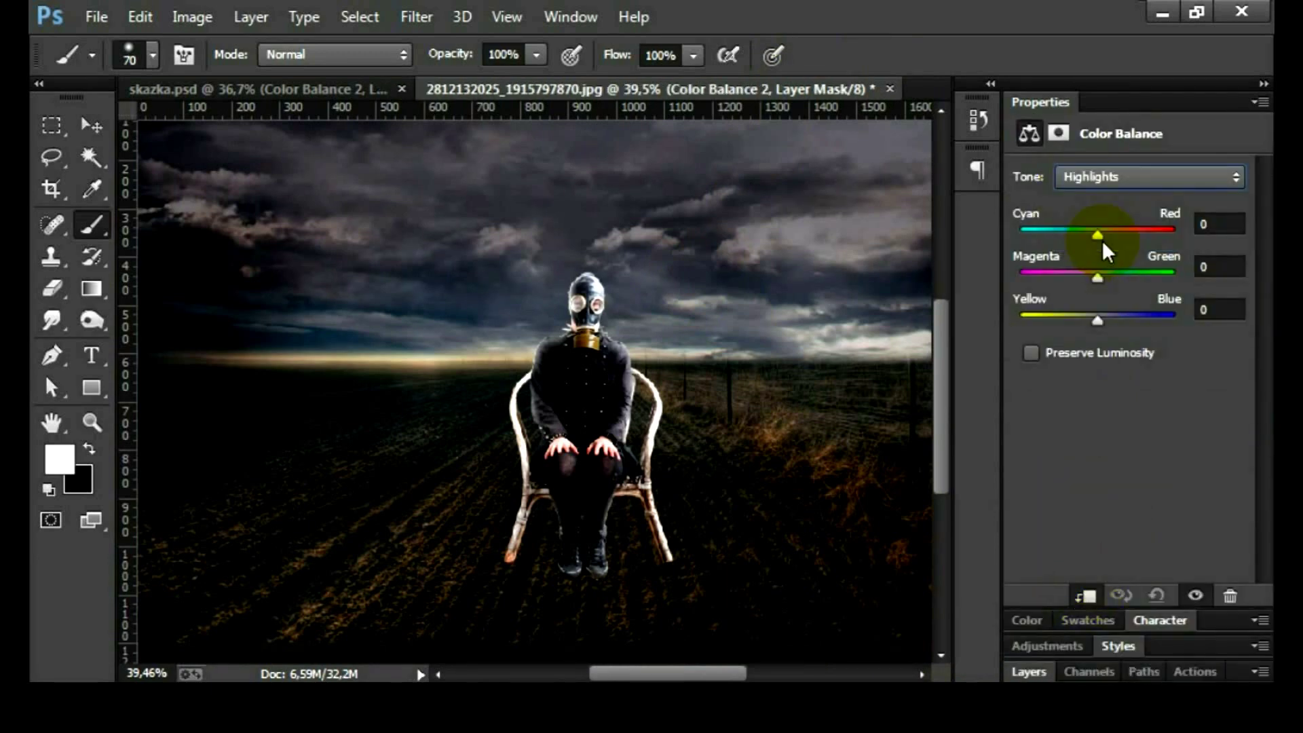
click(1134, 183)
click(1115, 218)
click(1215, 224)
text(1)
click(1212, 311)
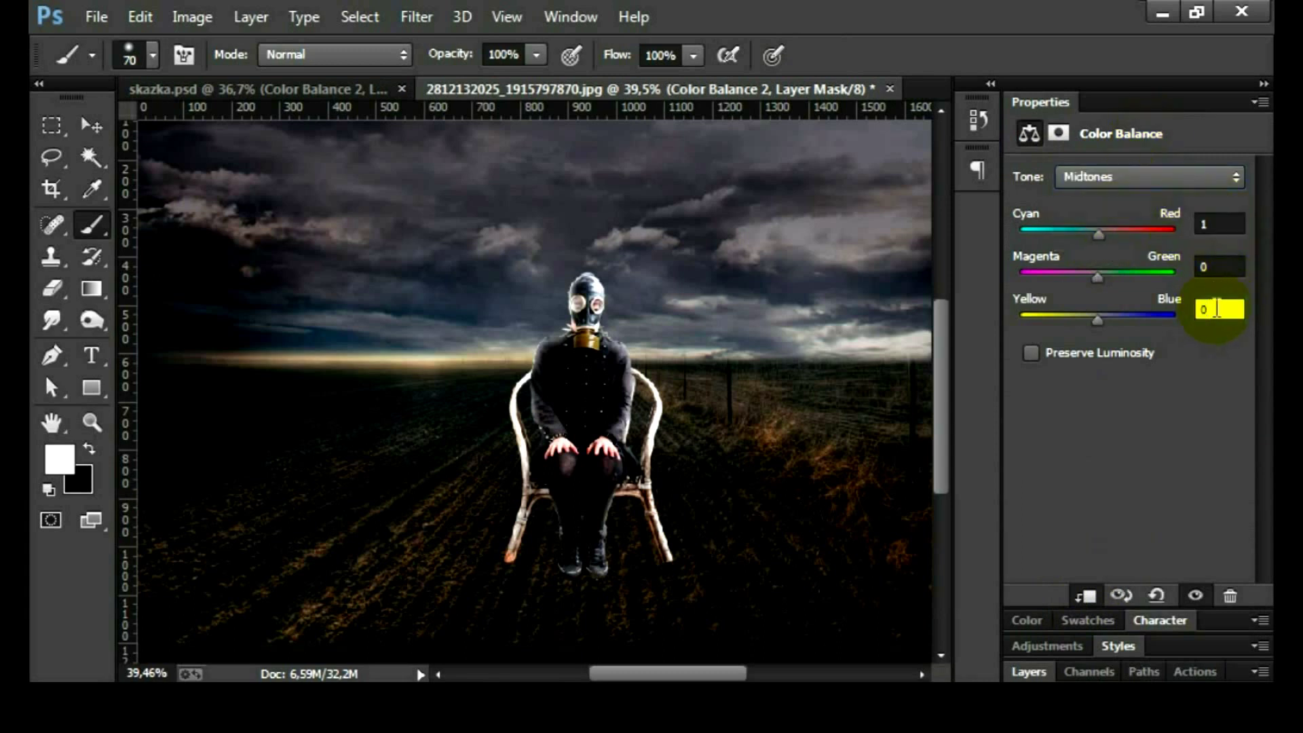
- Compare the Color Balance effect, then select Layer 2 copy 2
double_click(1041, 102)
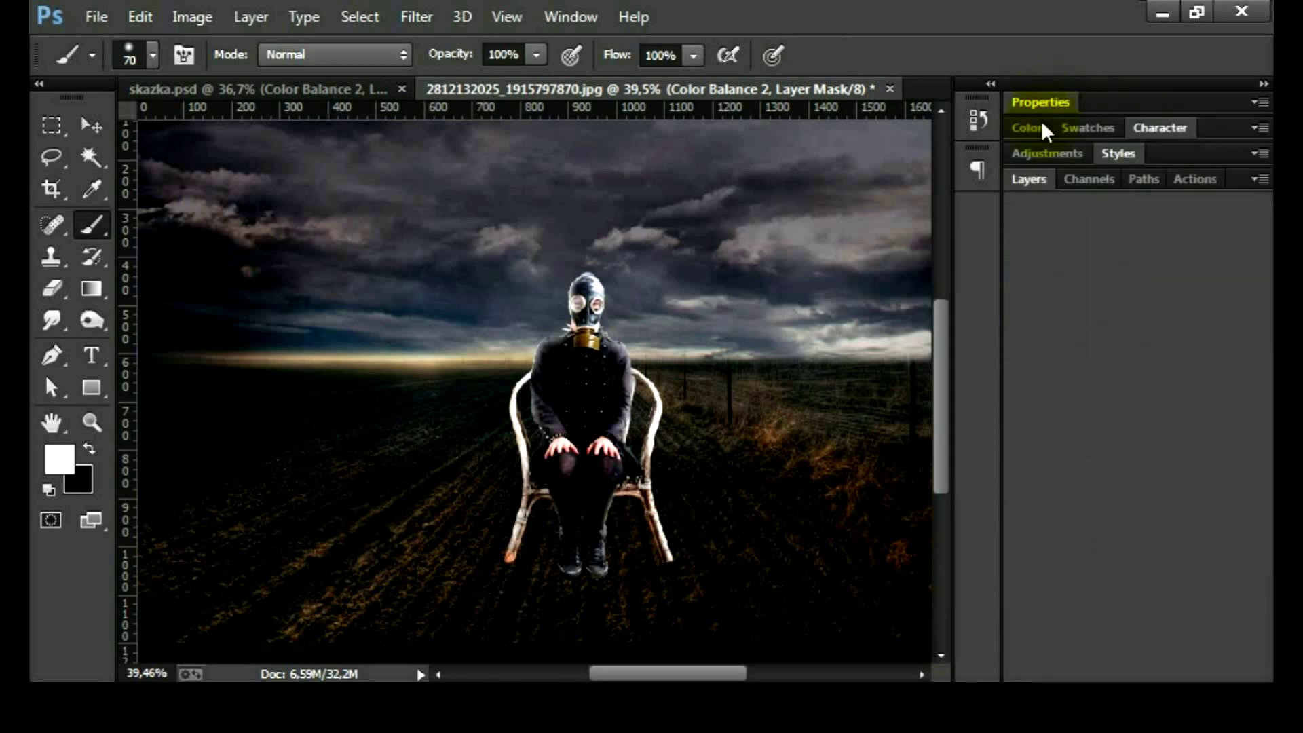
click(1027, 178)
click(1021, 311)
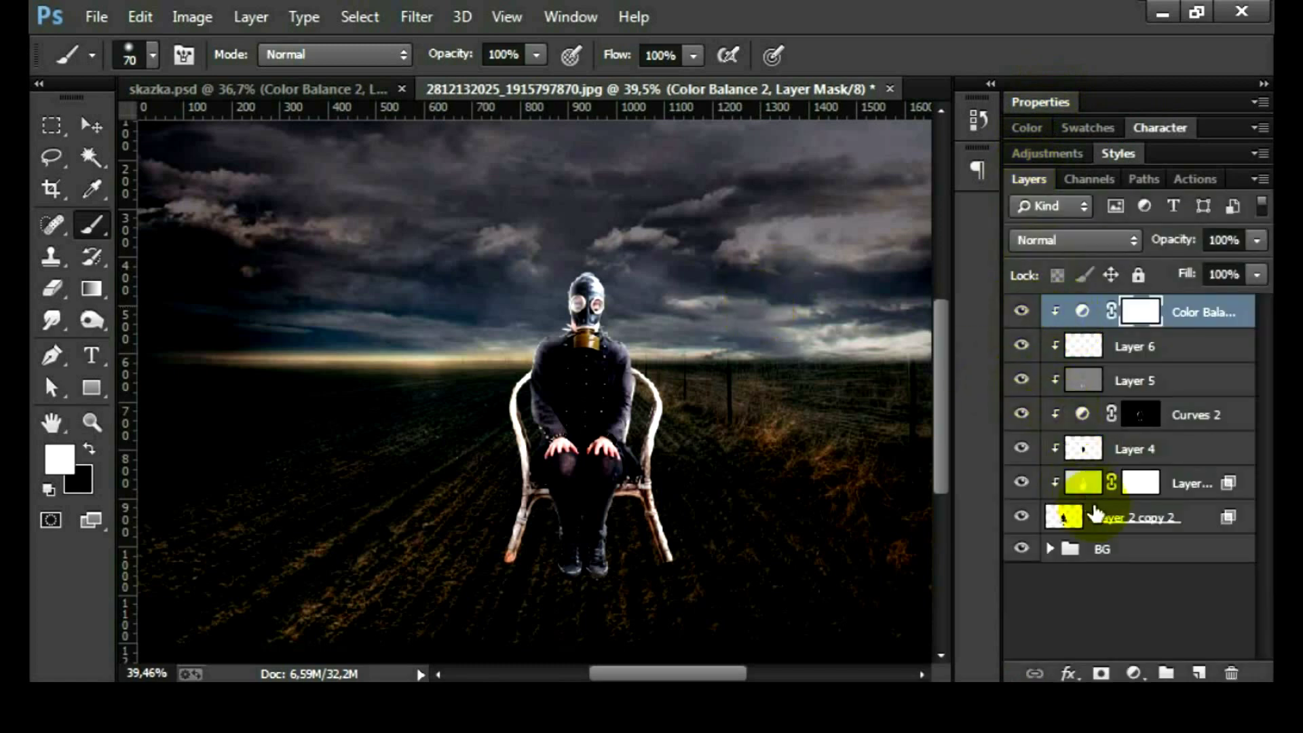
click(1131, 523)
scroll(872, 494, down, 1)
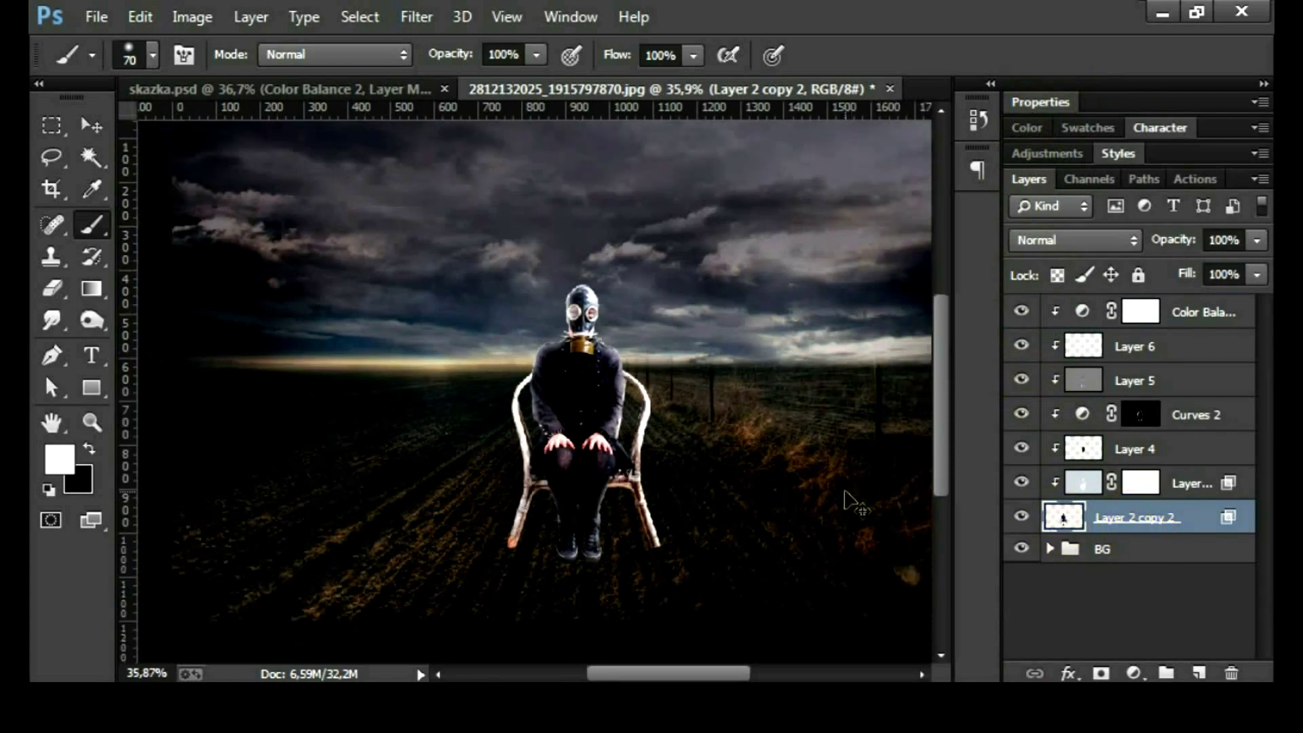
- Fill the figure's outline with black on new Layer 7 and move it beneath Layer 2 copy 2
drag(1063, 519, 1056, 533)
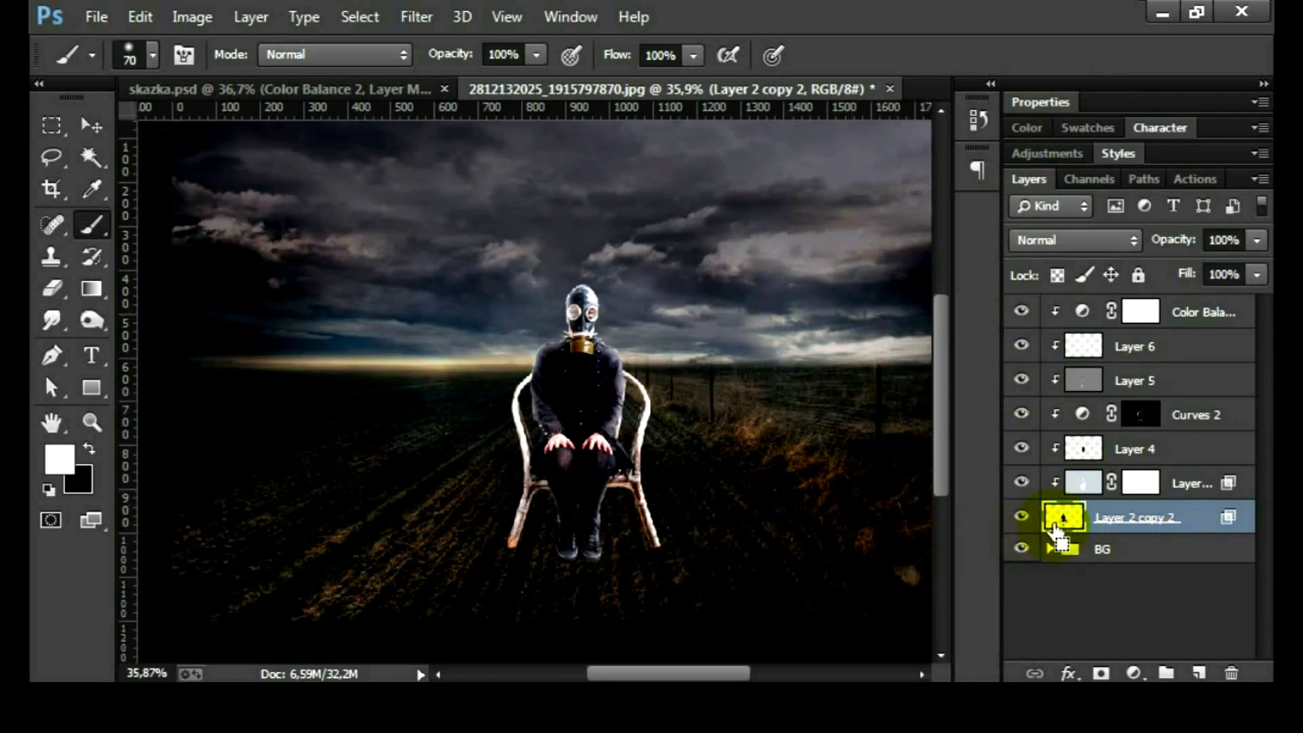
click(1198, 313)
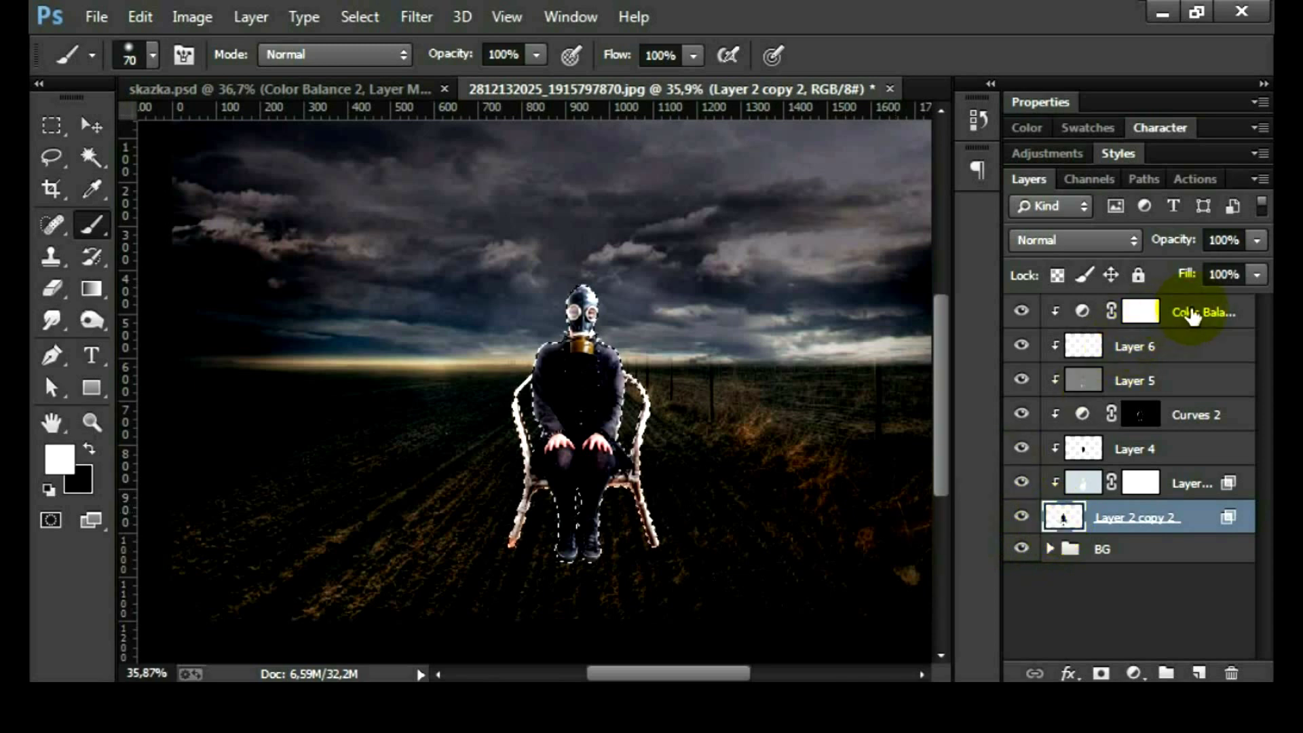
click(1197, 673)
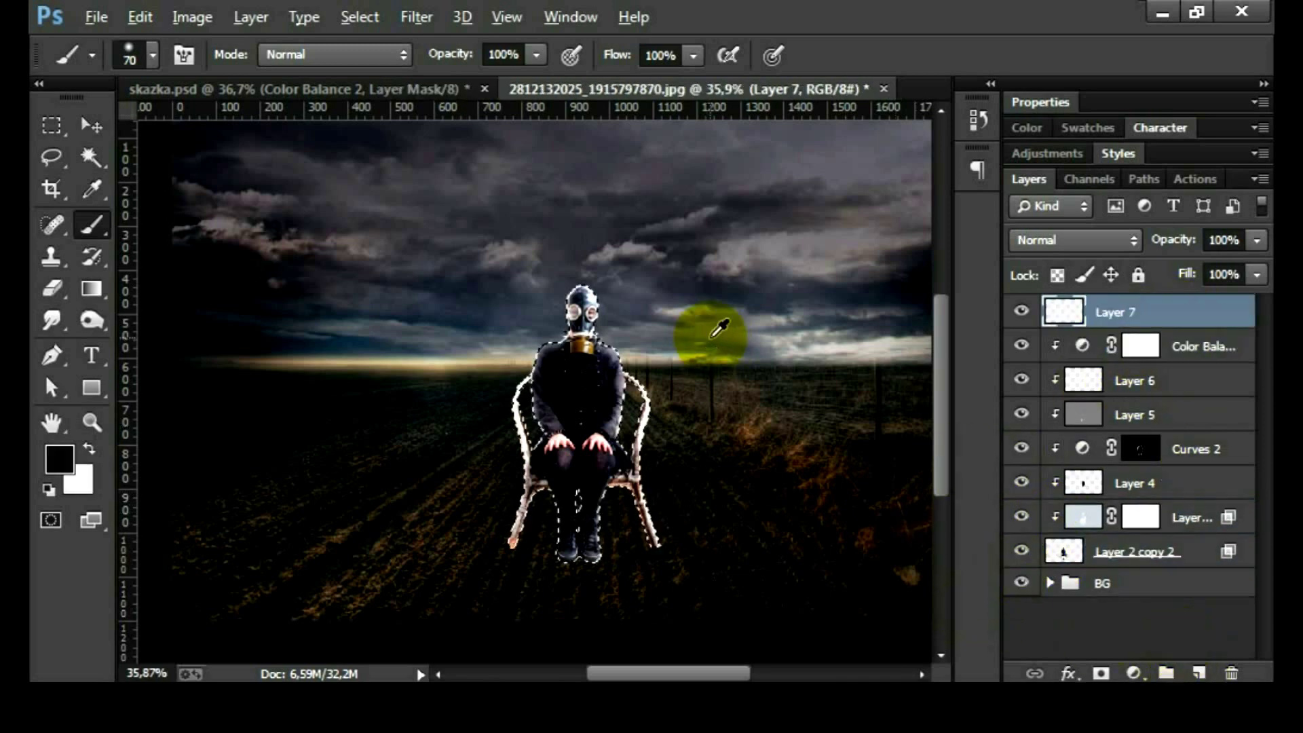
key(alt+BackSpace)
key(ctrl+d)
scroll(655, 407, down, 2)
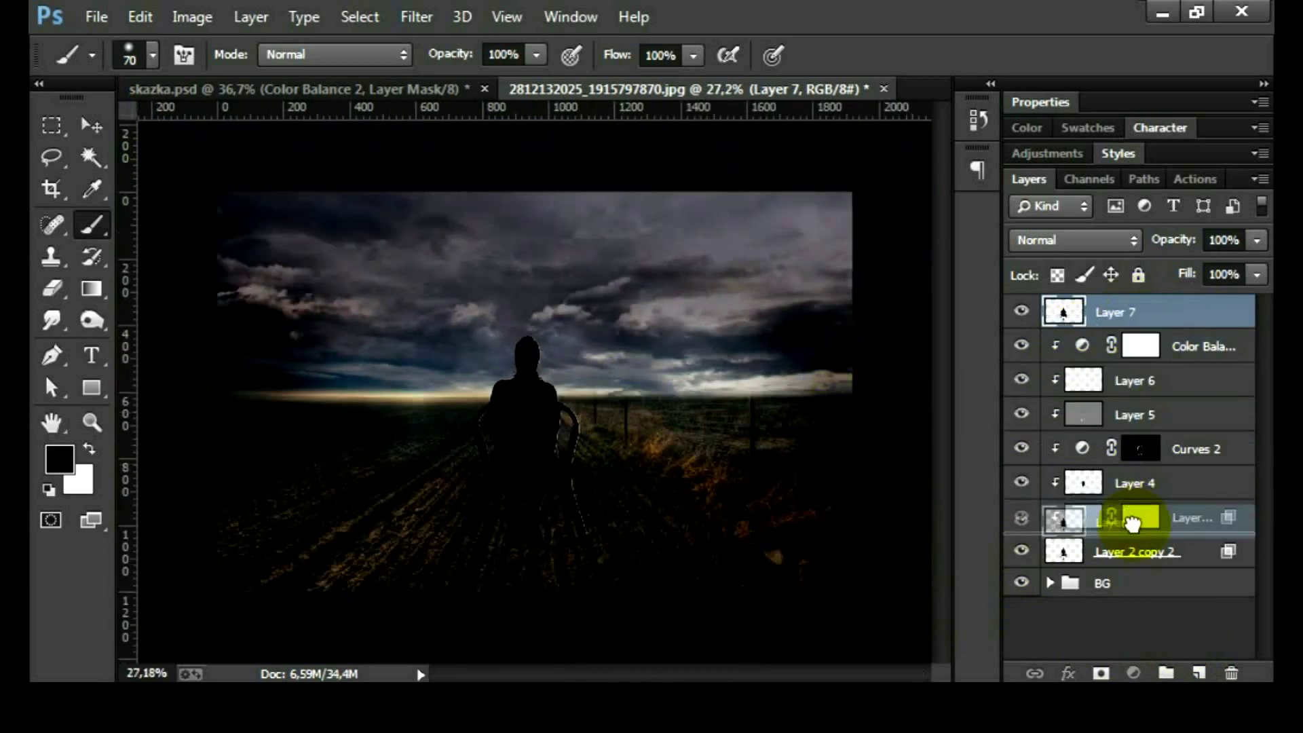
drag(1113, 329, 1066, 580)
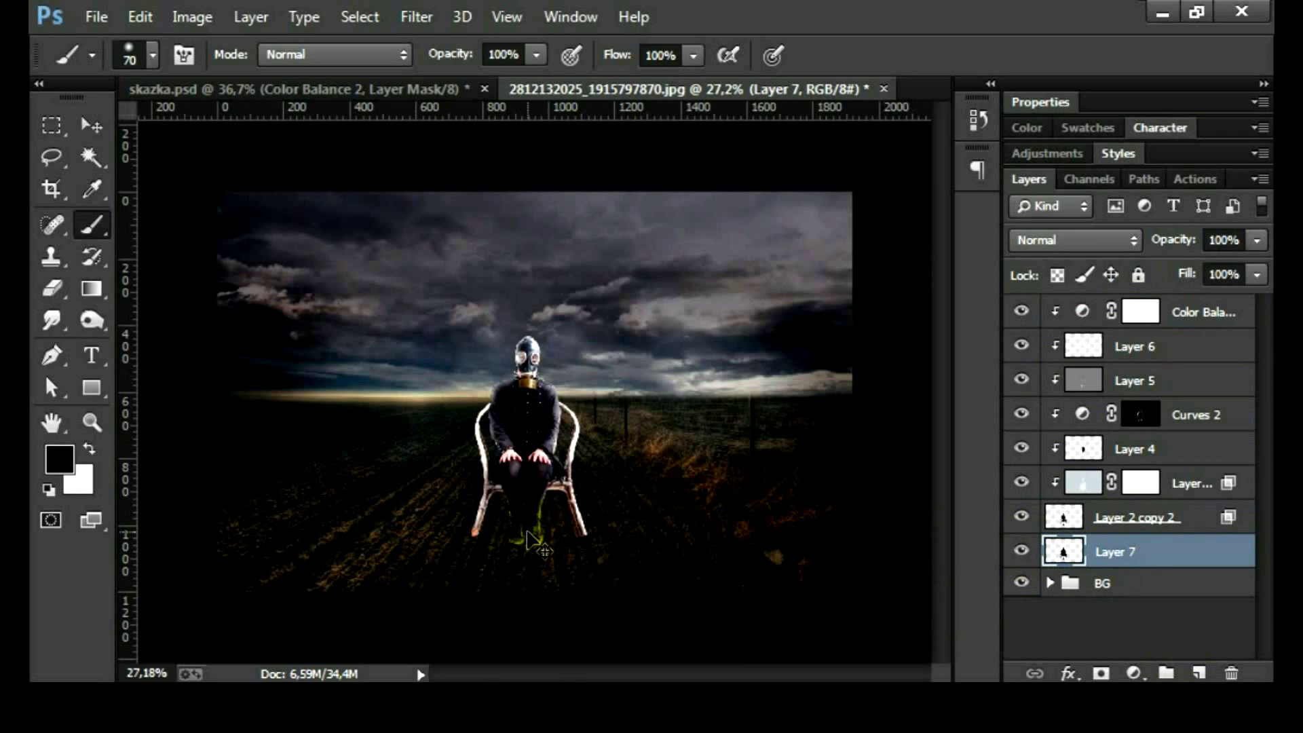
key(ctrl+t)
- Flip the silhouette vertically and drag it down below the chair
right_click(532, 511)
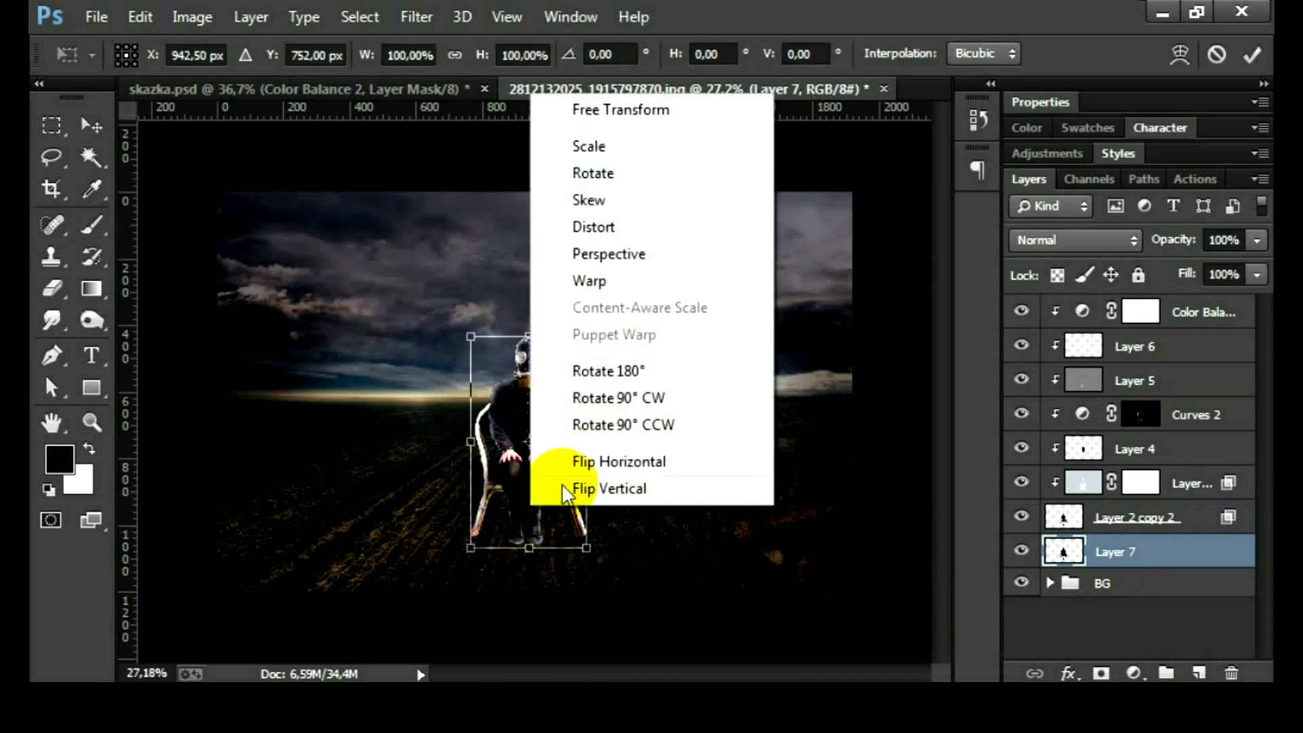
click(584, 488)
drag(563, 456, 560, 572)
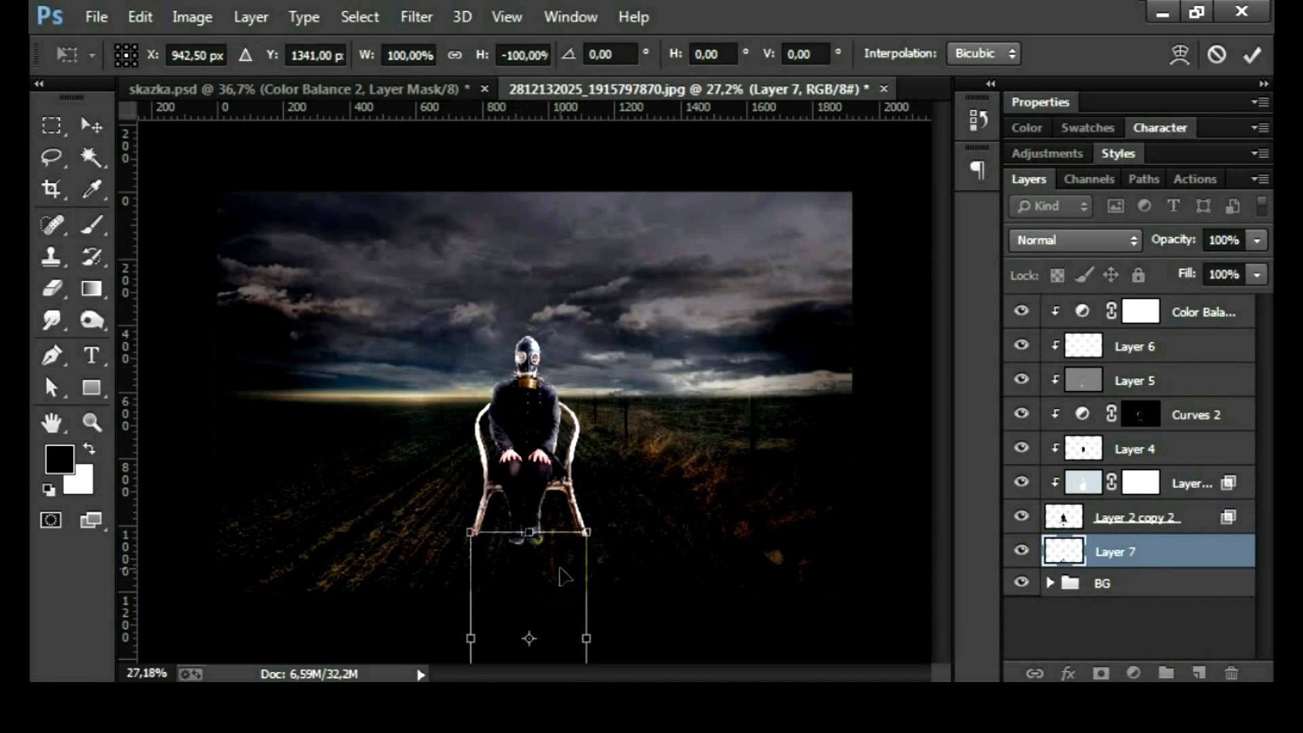
- Use a perspective transform to spread the shadow's bottom wider toward the viewer
right_click(561, 569)
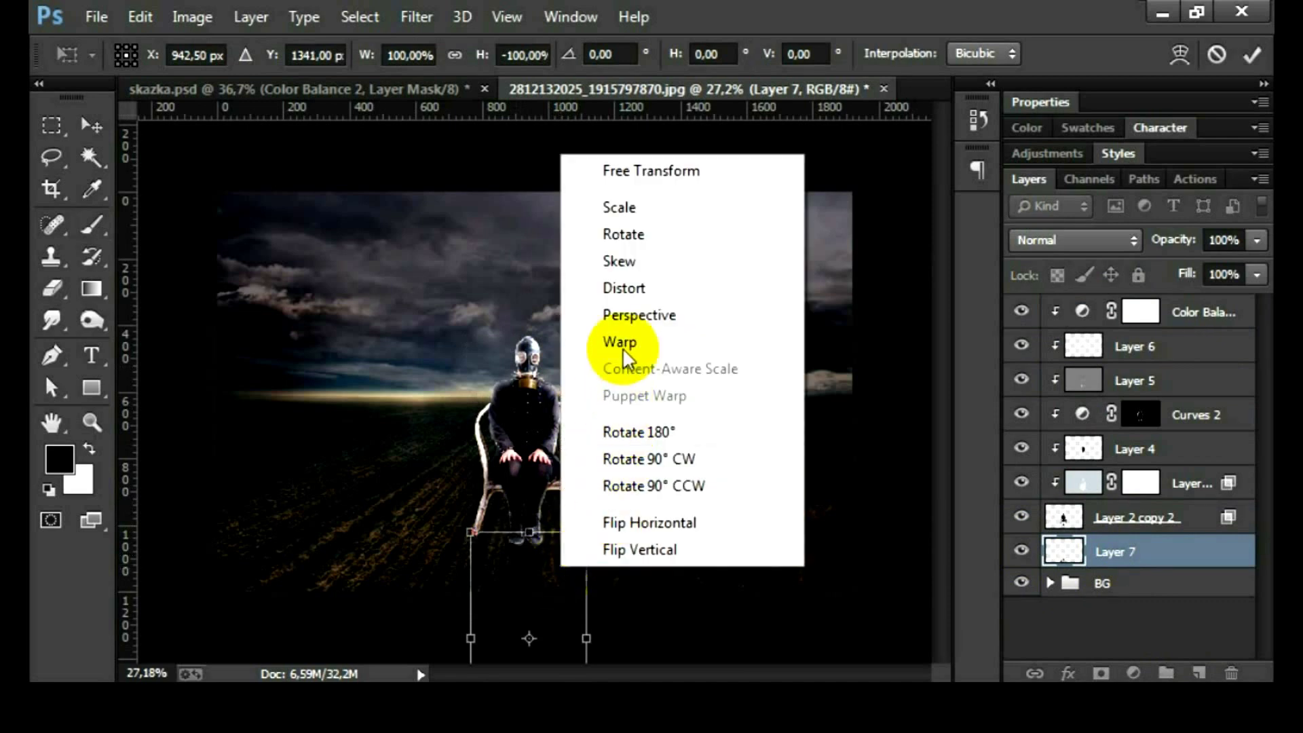
click(622, 315)
scroll(735, 570, down, 1)
scroll(736, 571, down, 1)
scroll(674, 588, down, 1)
drag(572, 632, 651, 612)
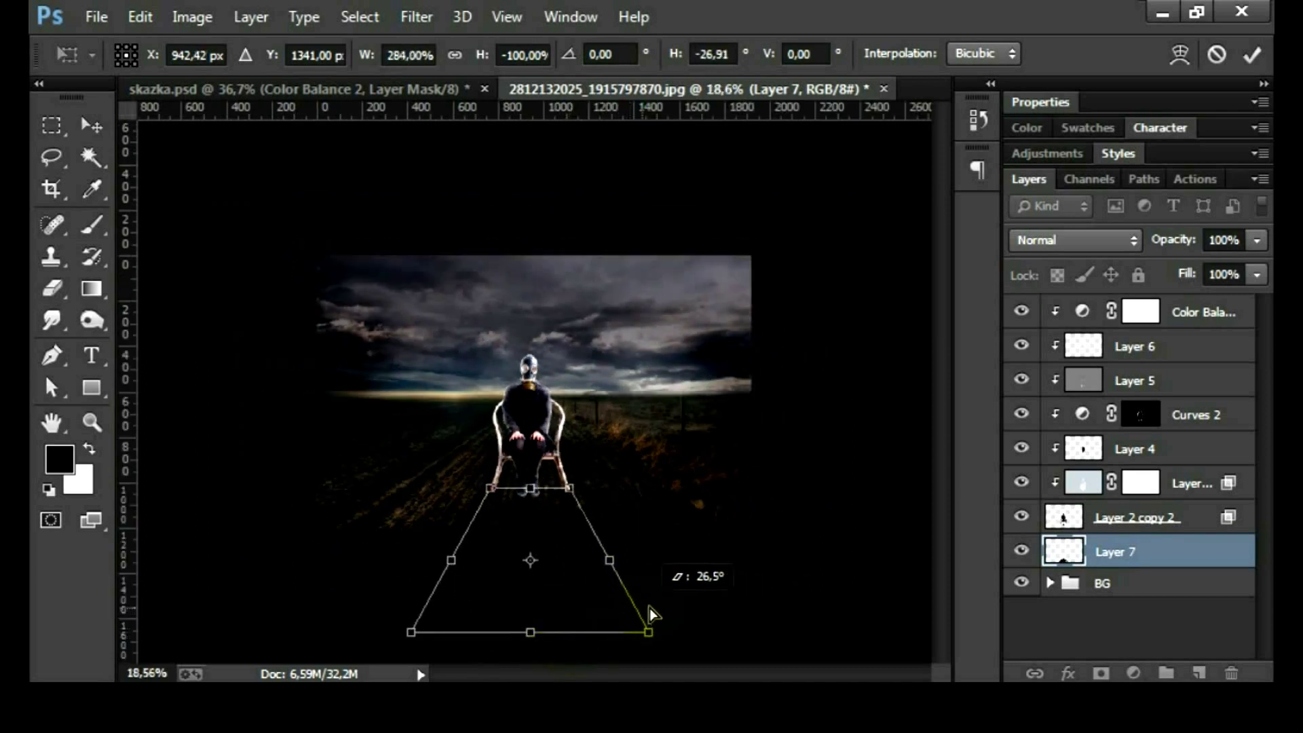
- Commit the shadow transform and zoom in toward the chair legs
key(b)
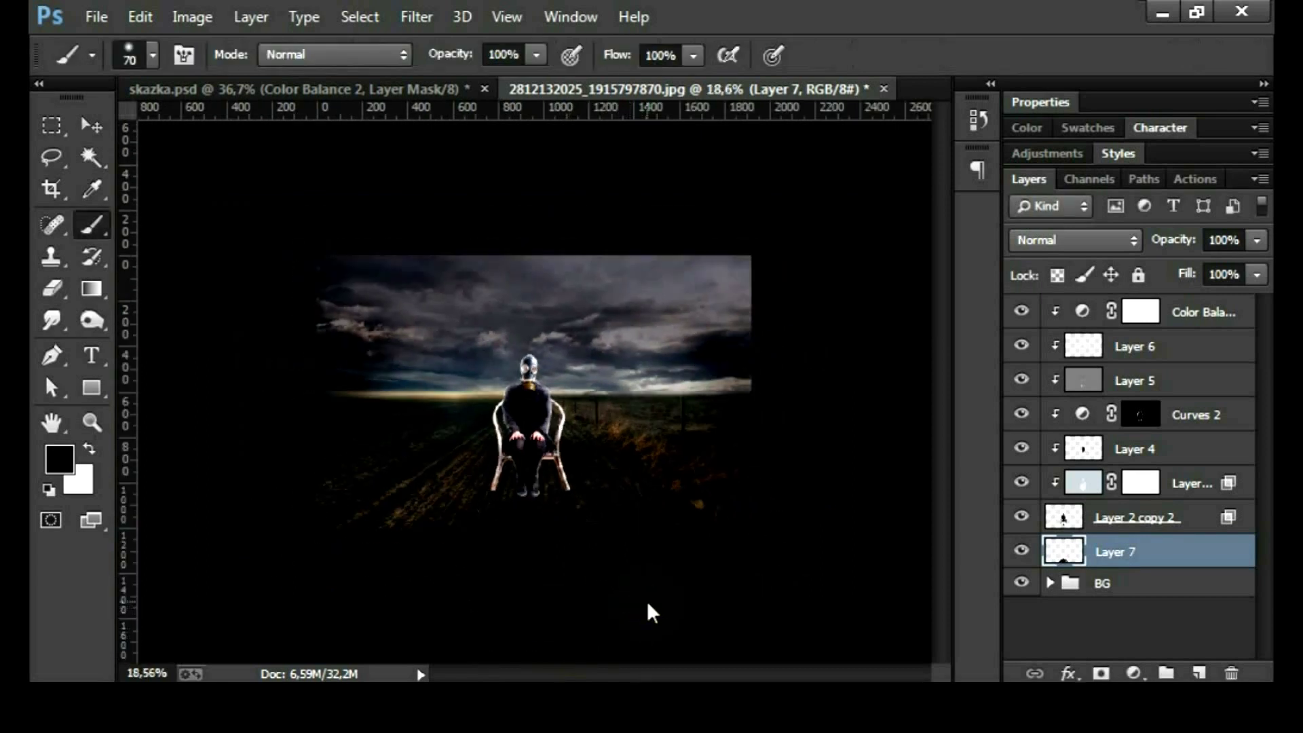
scroll(599, 572, up, 2)
scroll(594, 573, up, 2)
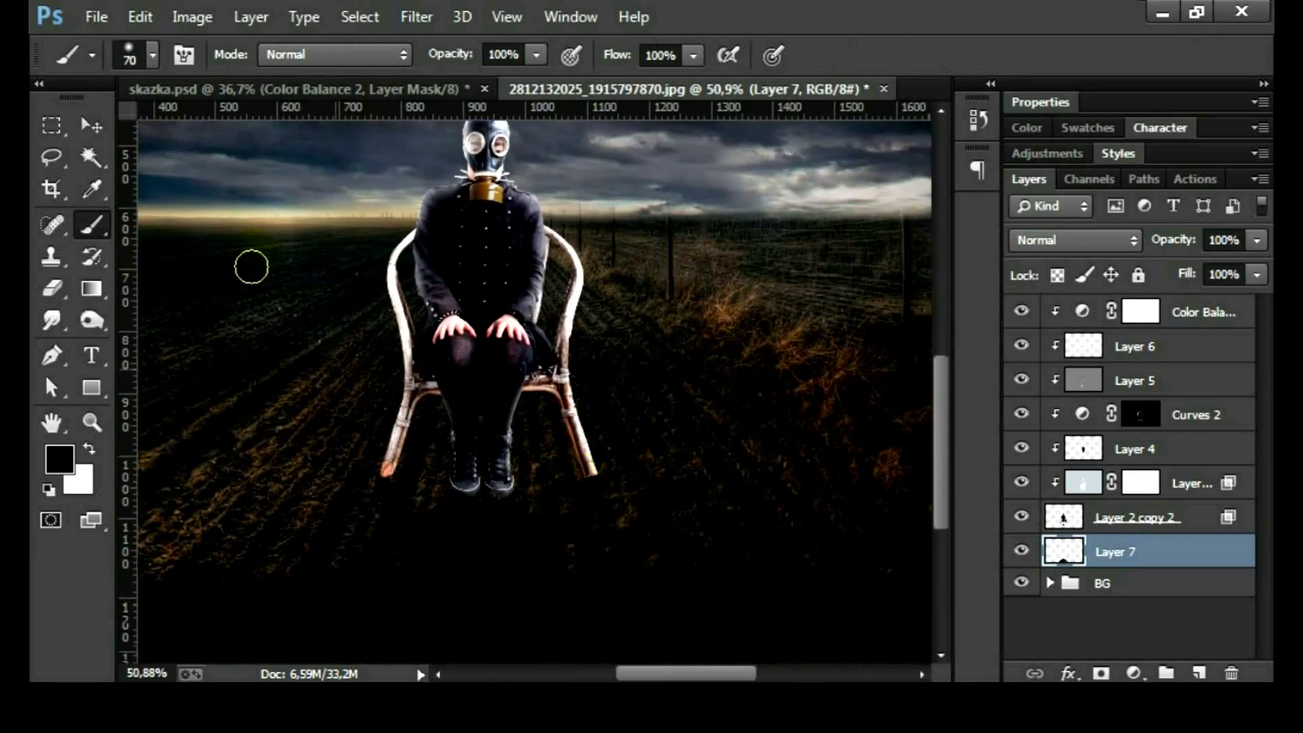
key(v)
scroll(505, 505, up, 2)
scroll(515, 488, up, 2)
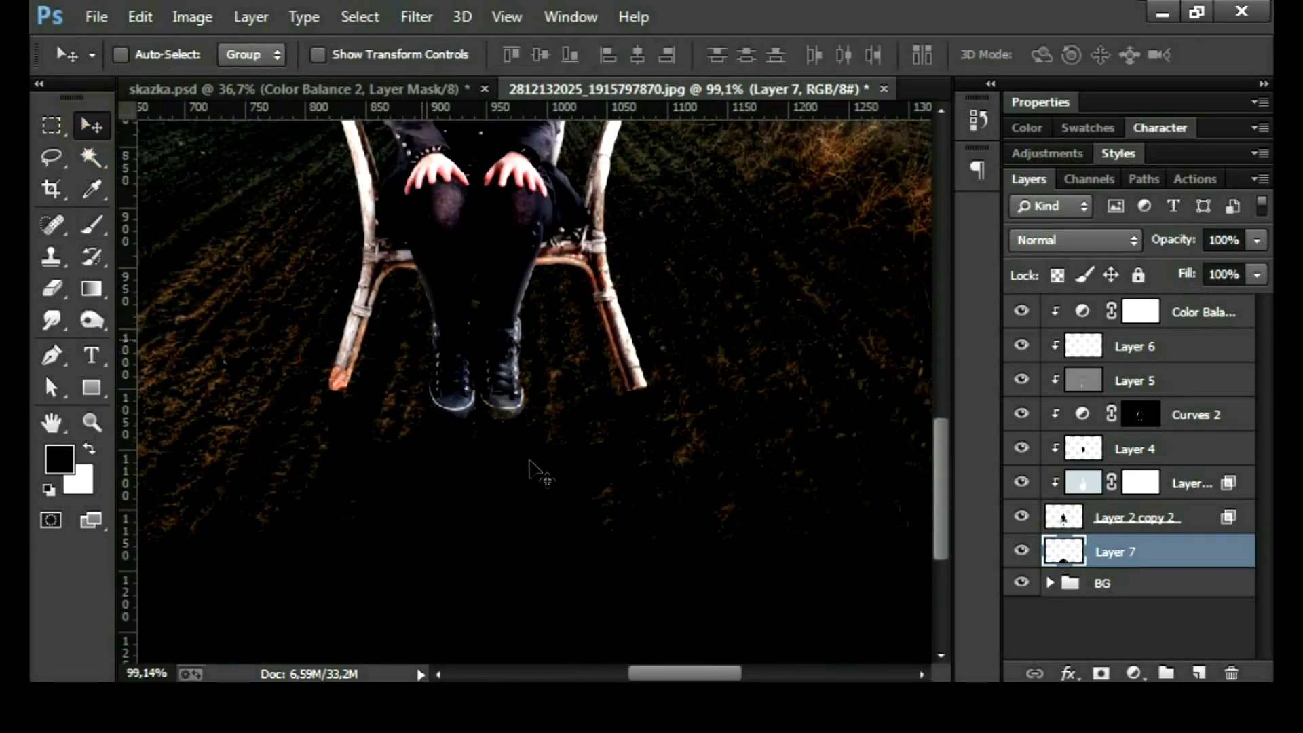
scroll(543, 453, up, 1)
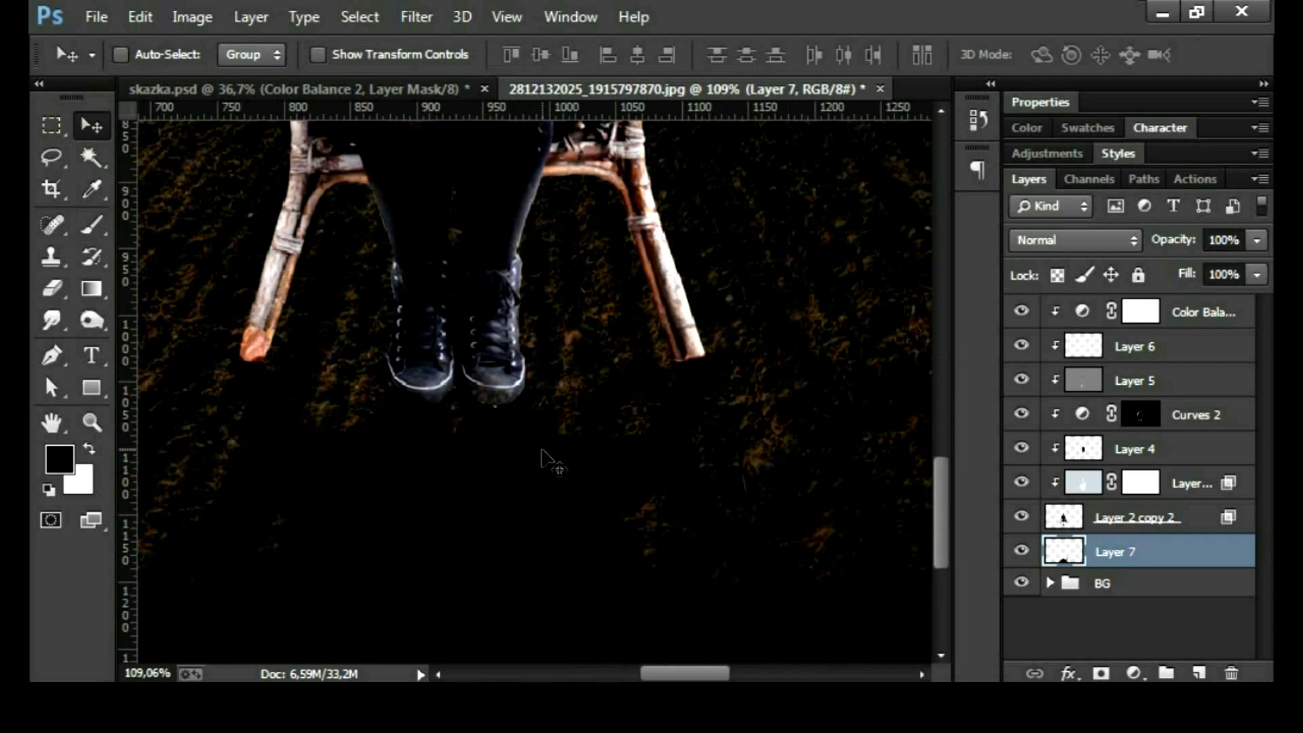
- Select the Smudge tool and adjust its brush size on the shadow
click(51, 319)
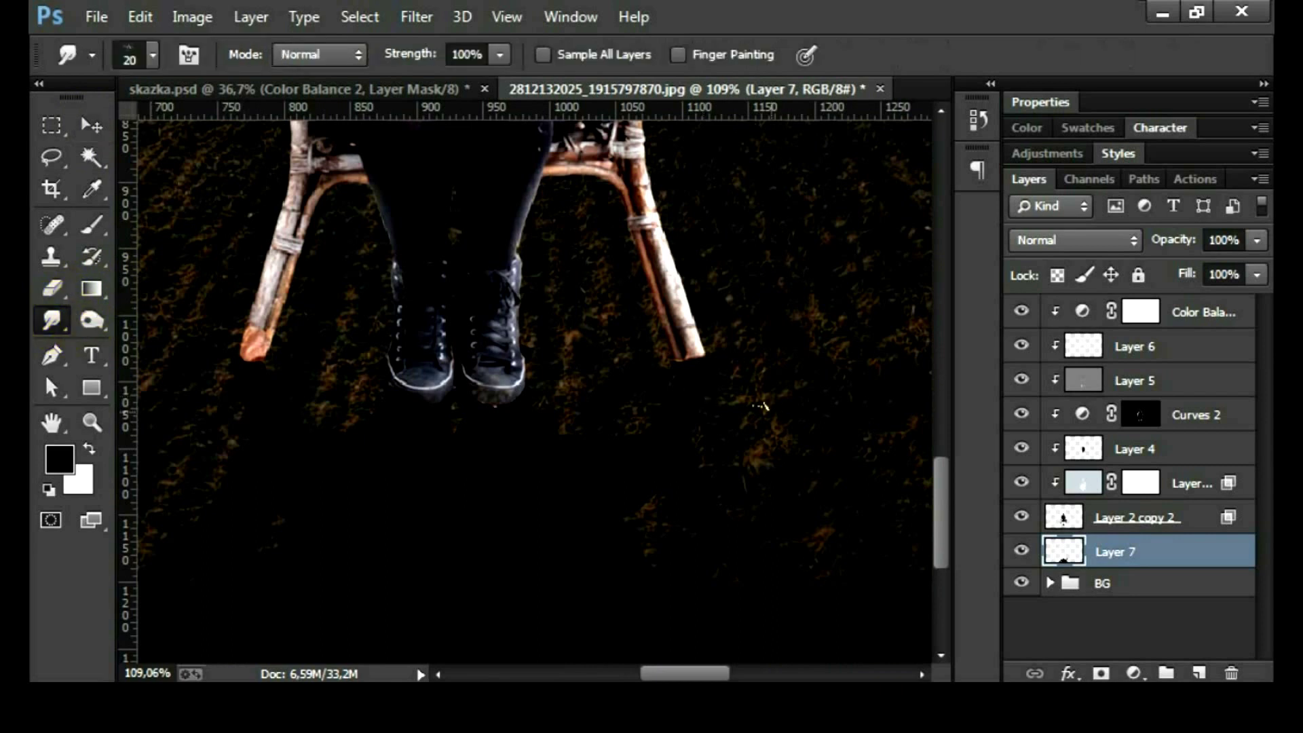
right_click(709, 394)
key(Escape)
scroll(718, 397, up, 3)
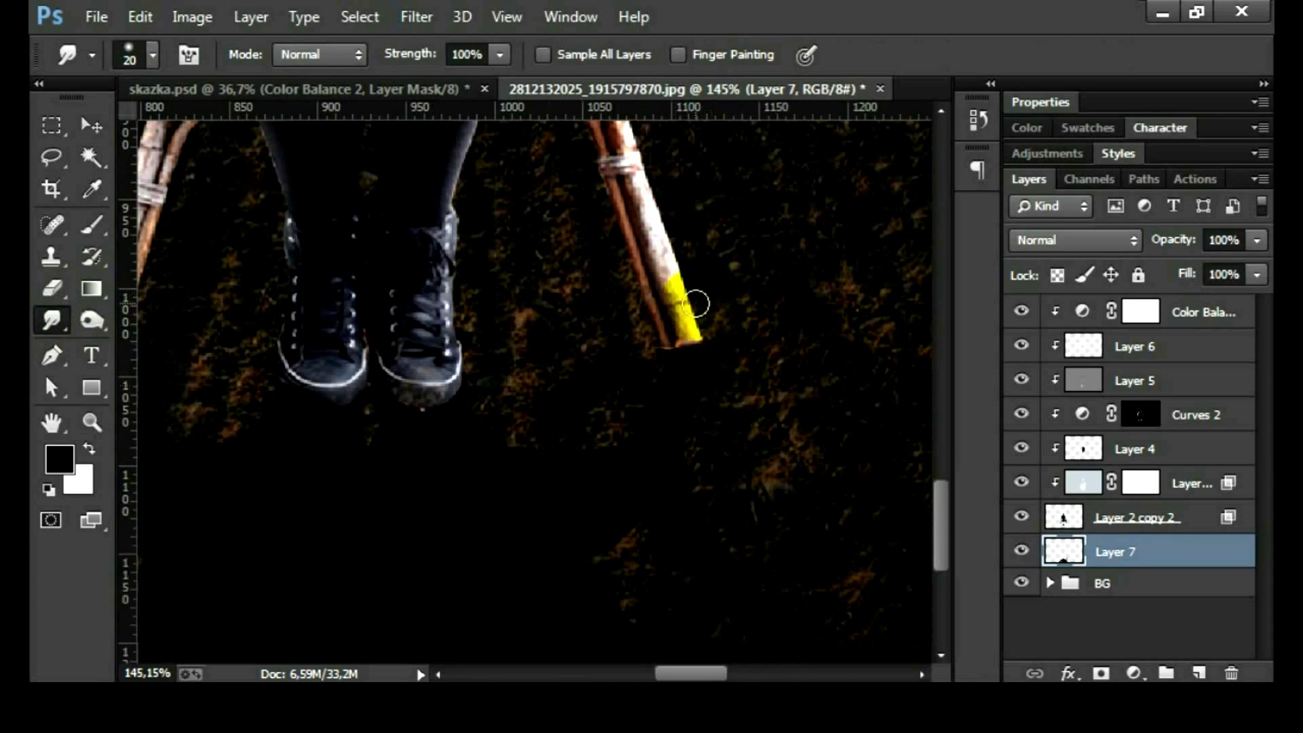
- Warp a rectangular patch of shadow up to meet the right chair-leg tip
key(m)
drag(636, 305, 766, 419)
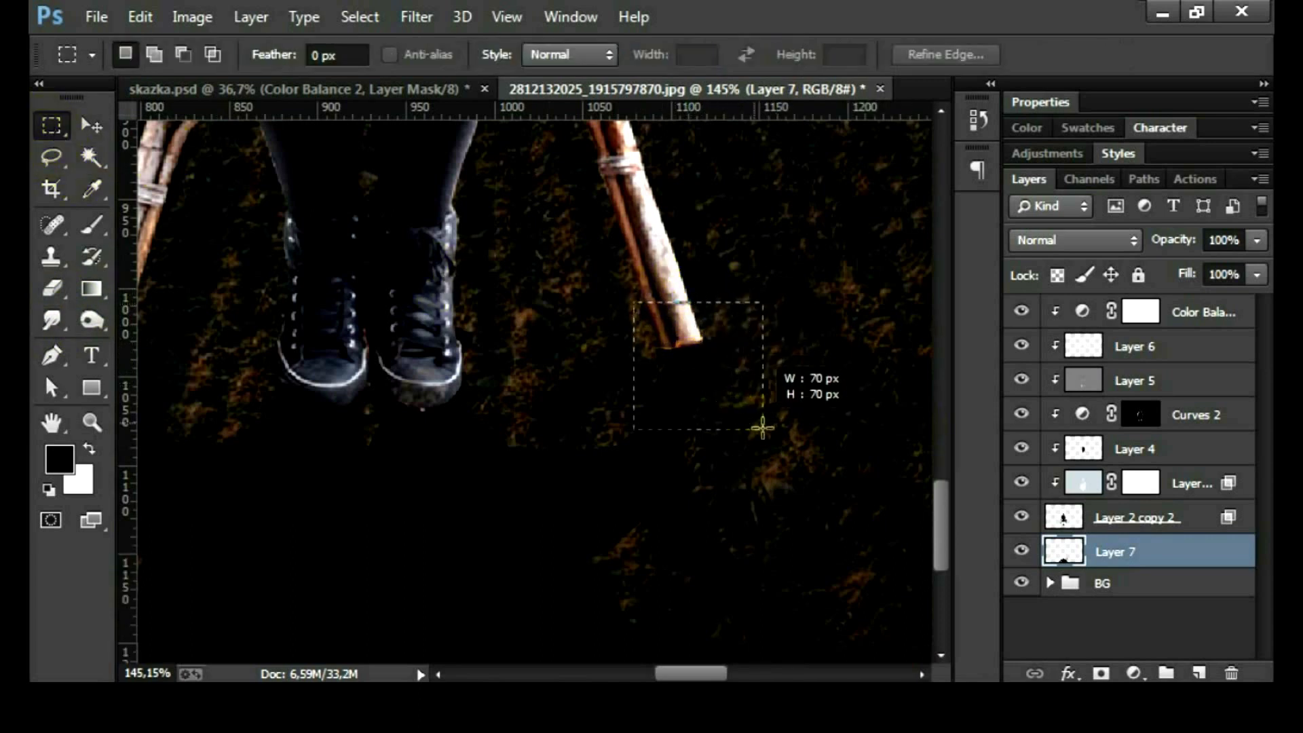
key(ctrl+t)
right_click(721, 383)
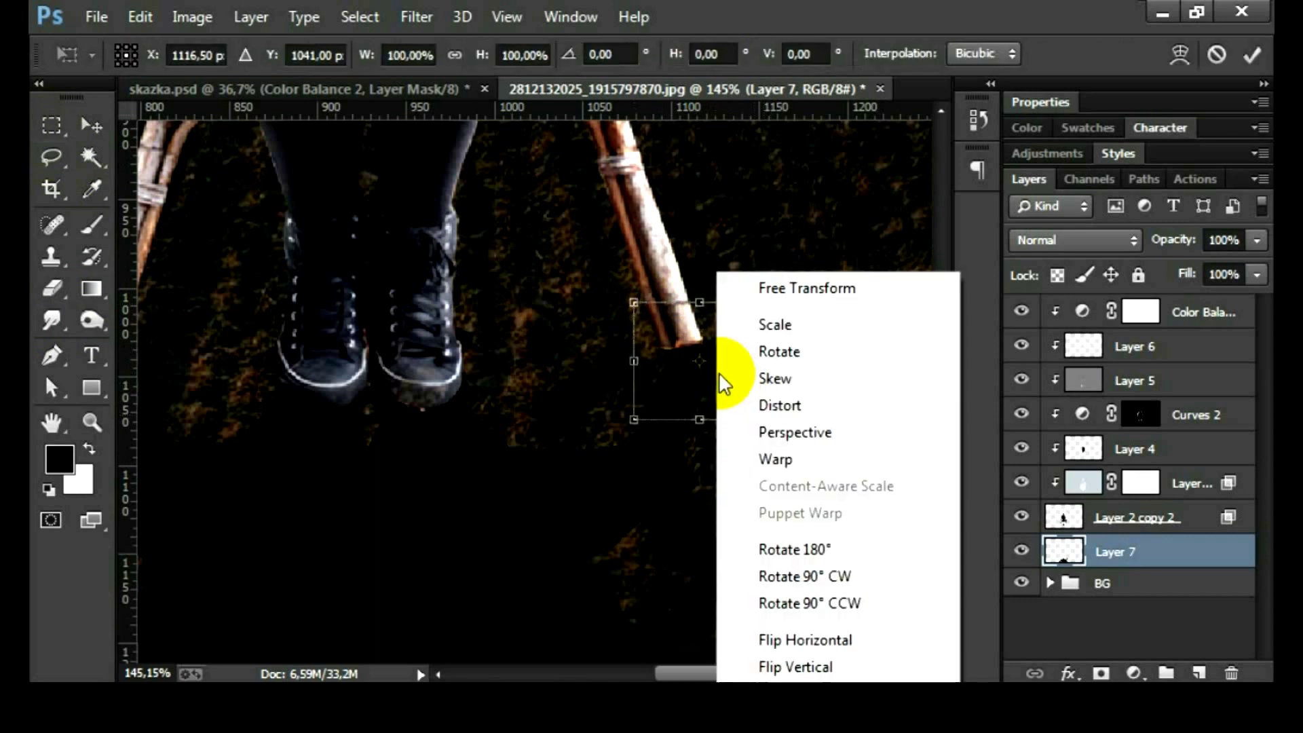
click(776, 459)
drag(634, 302, 646, 314)
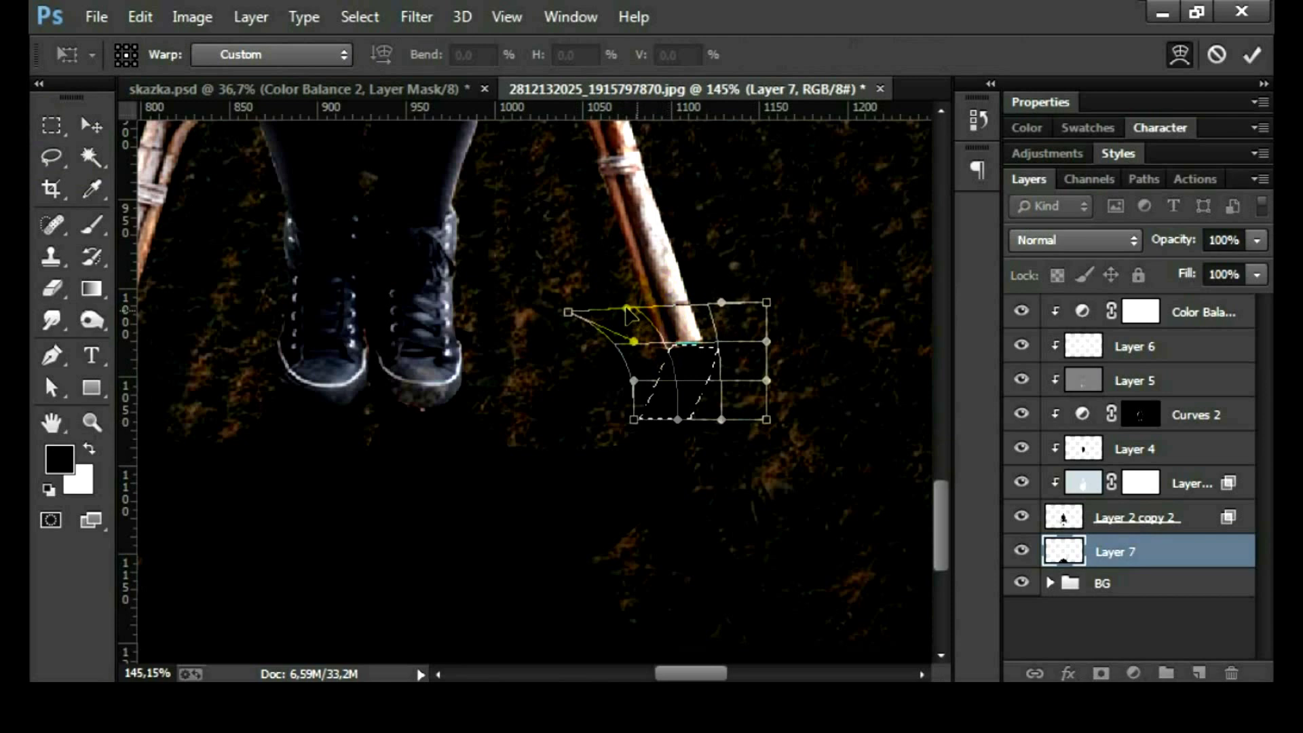
scroll(627, 308, up, 2)
scroll(626, 307, up, 2)
scroll(627, 307, up, 2)
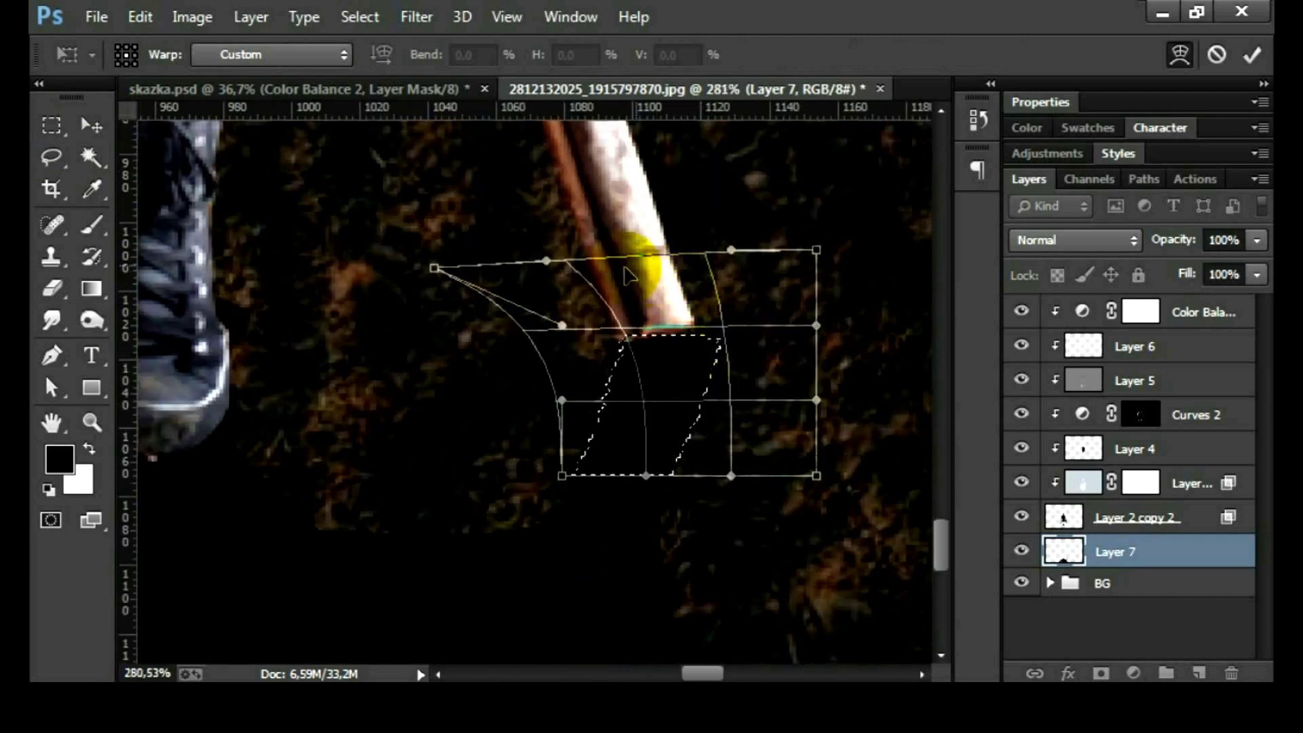
drag(624, 268, 767, 279)
drag(659, 339, 652, 315)
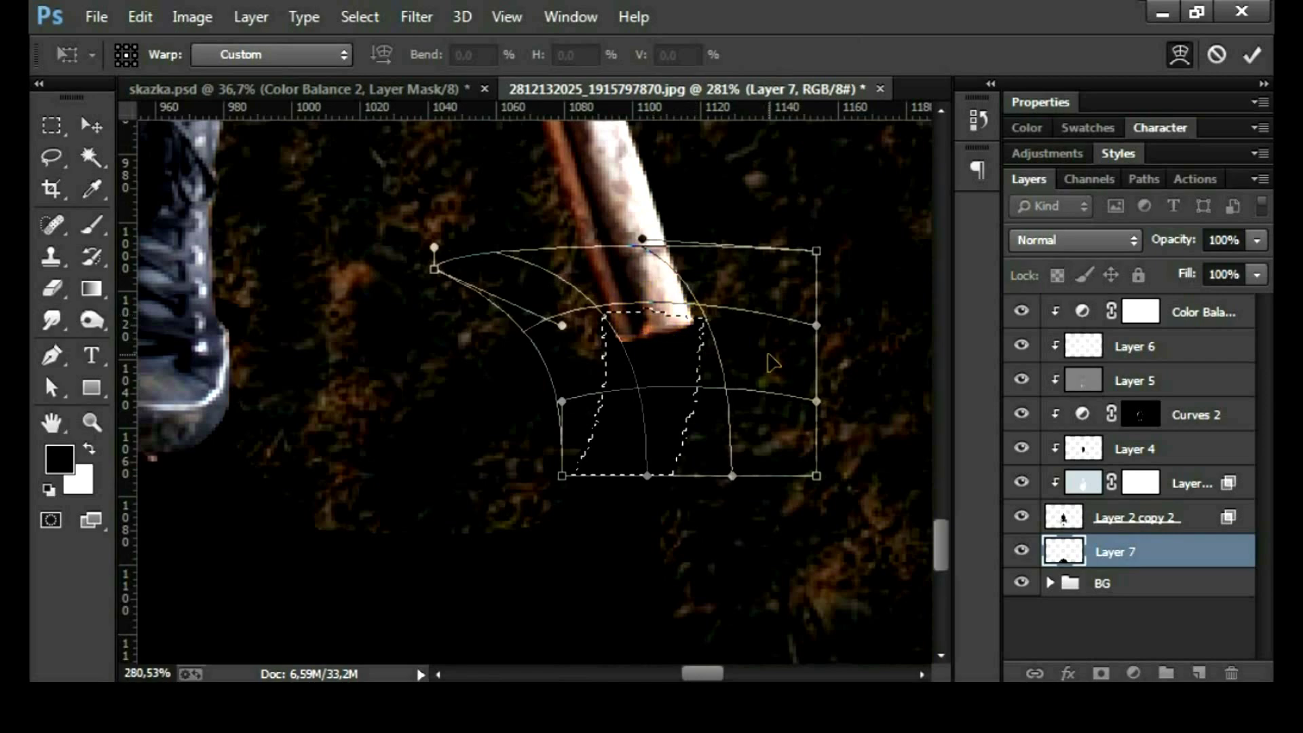
key(Return)
key(ctrl+d)
- Warp the shadow area below the left leg up to the left leg tip
scroll(452, 427, down, 5)
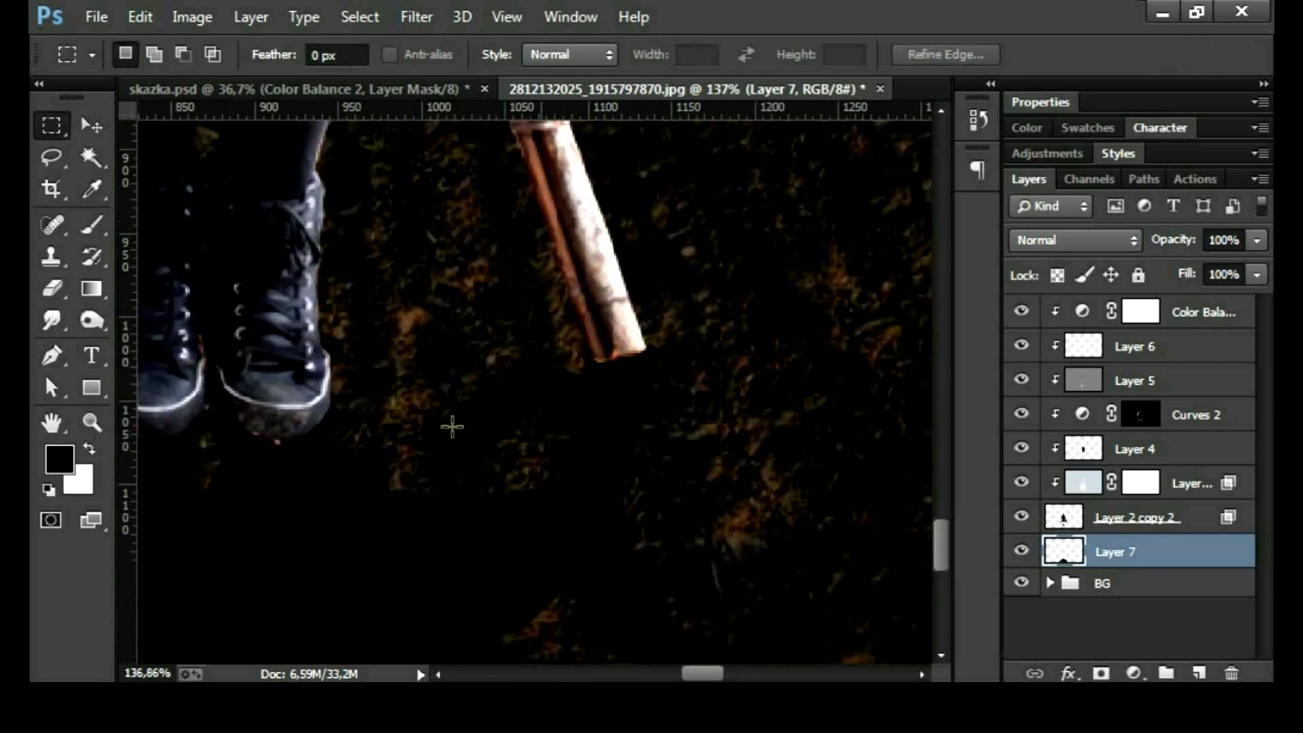
scroll(452, 426, left, 5)
scroll(460, 380, up, 5)
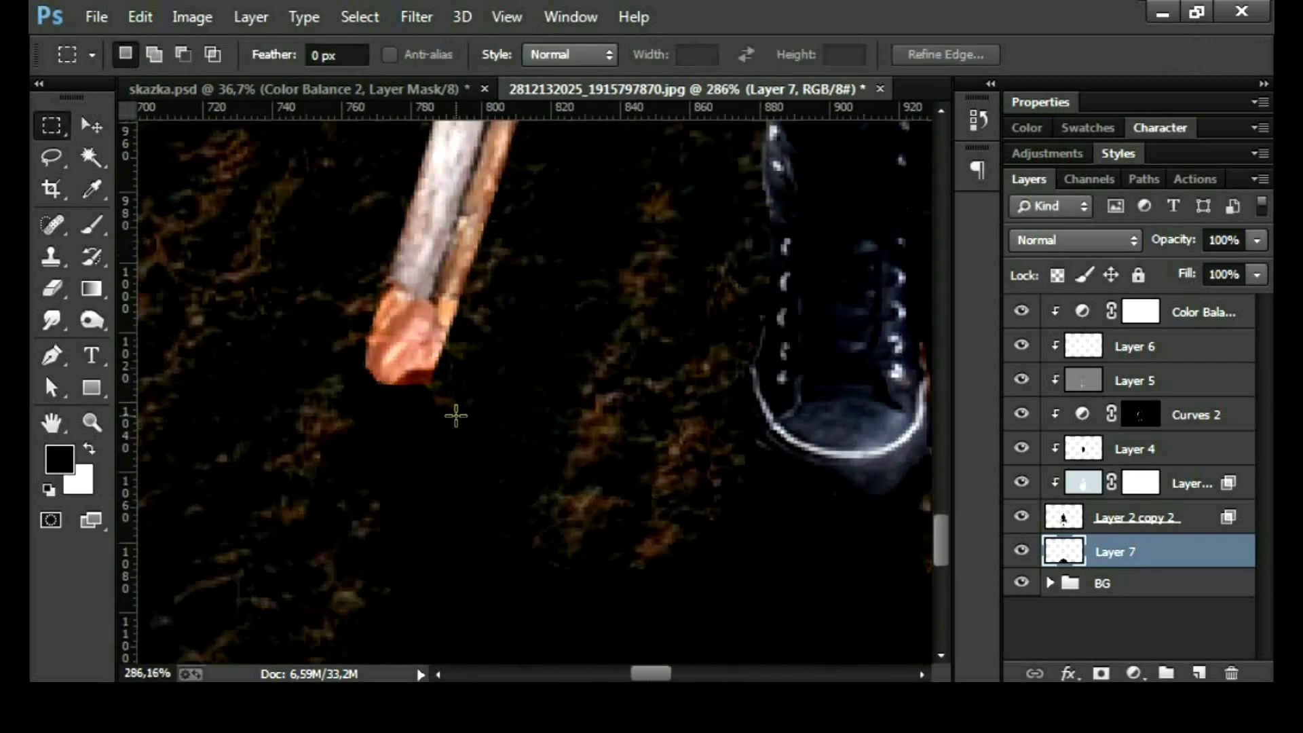
drag(341, 290, 522, 454)
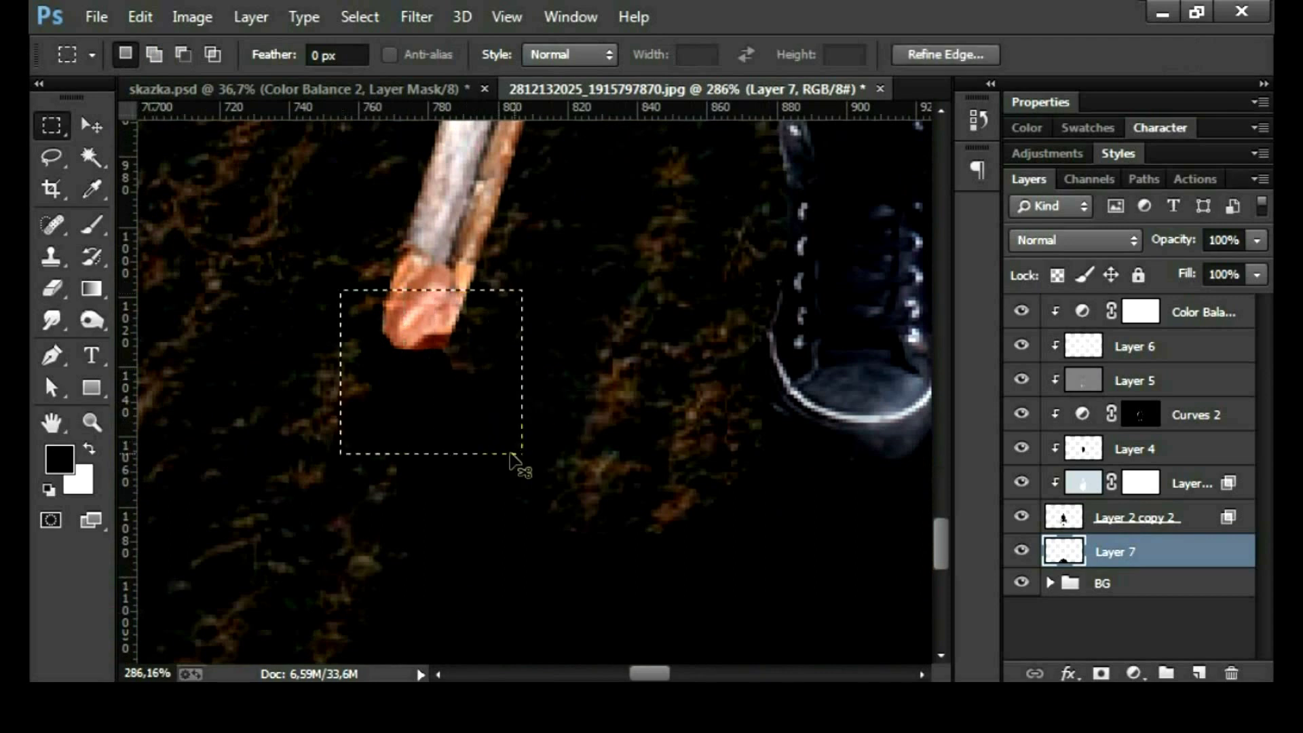
key(ctrl+t)
right_click(470, 407)
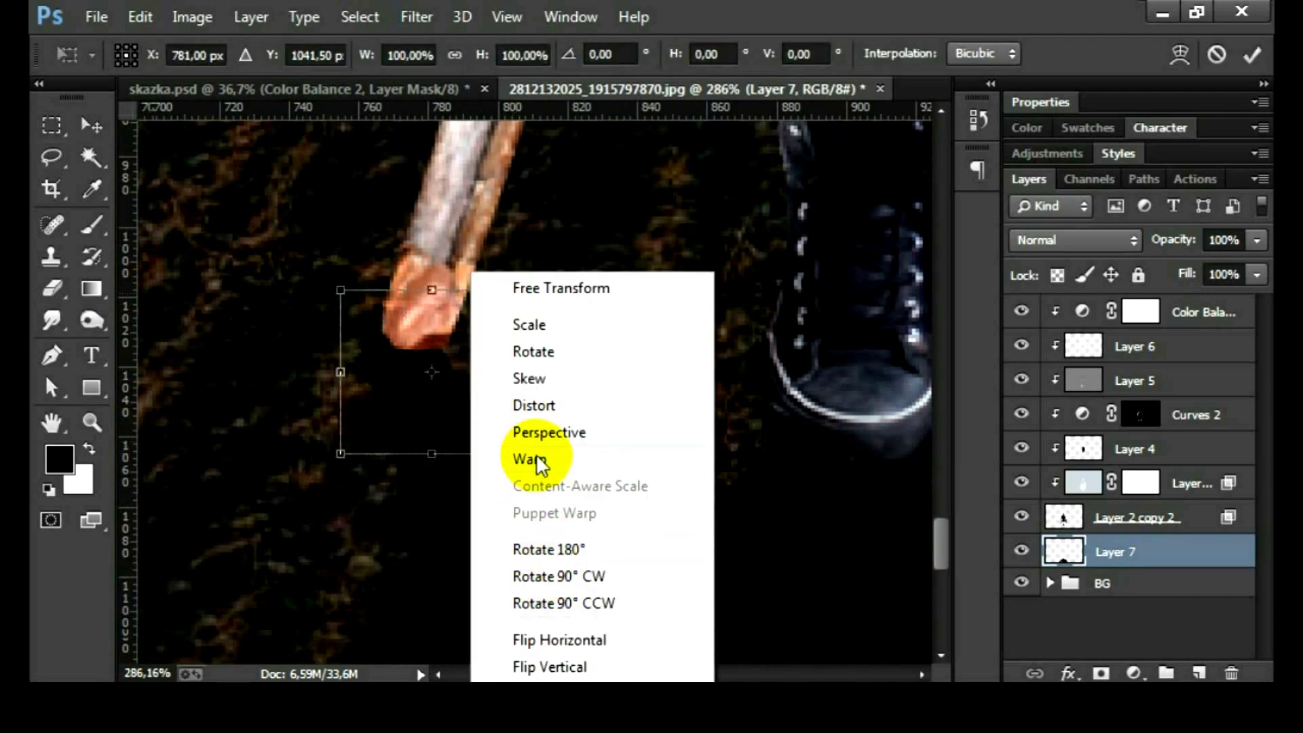
click(536, 458)
mouse_move(341, 291)
mouse_down()
mouse_move(386, 280)
mouse_move(434, 295)
mouse_up()
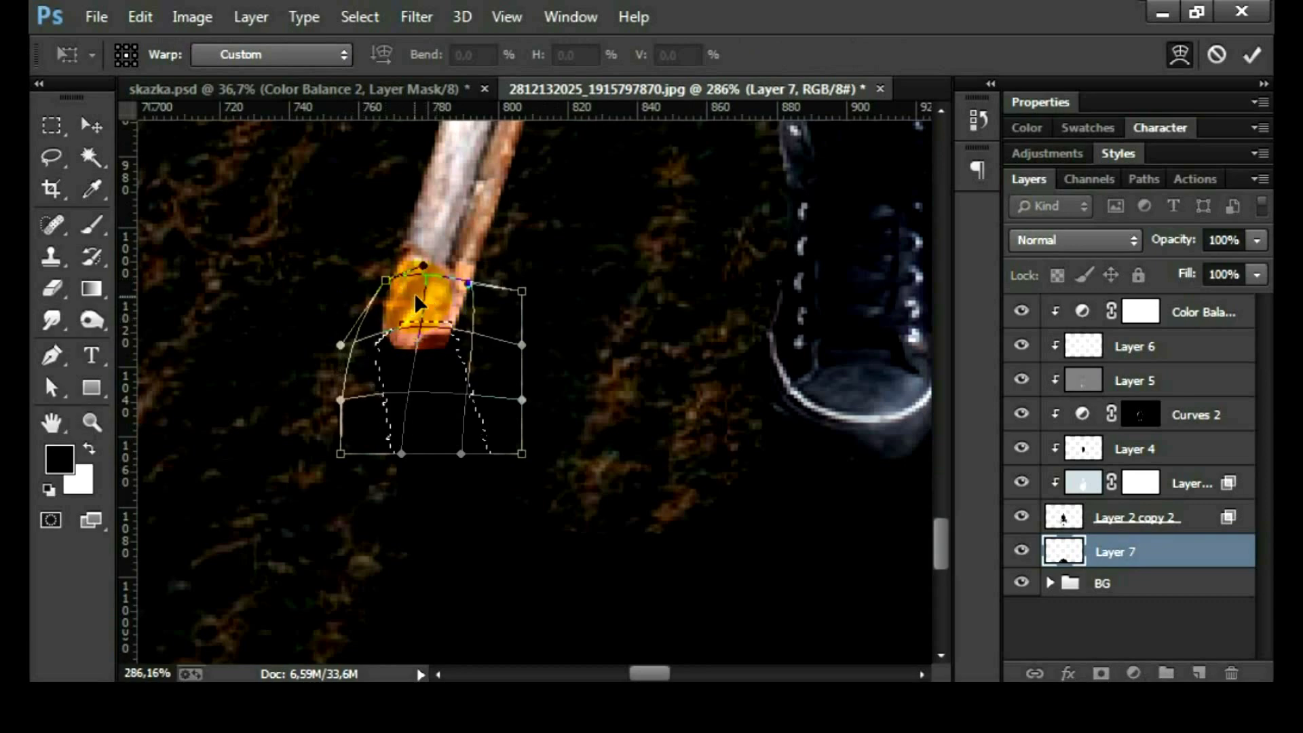
key(Return)
key(ctrl+d)
- Reframe the chair and set Layer 7's opacity to 38%
scroll(663, 387, down, 3)
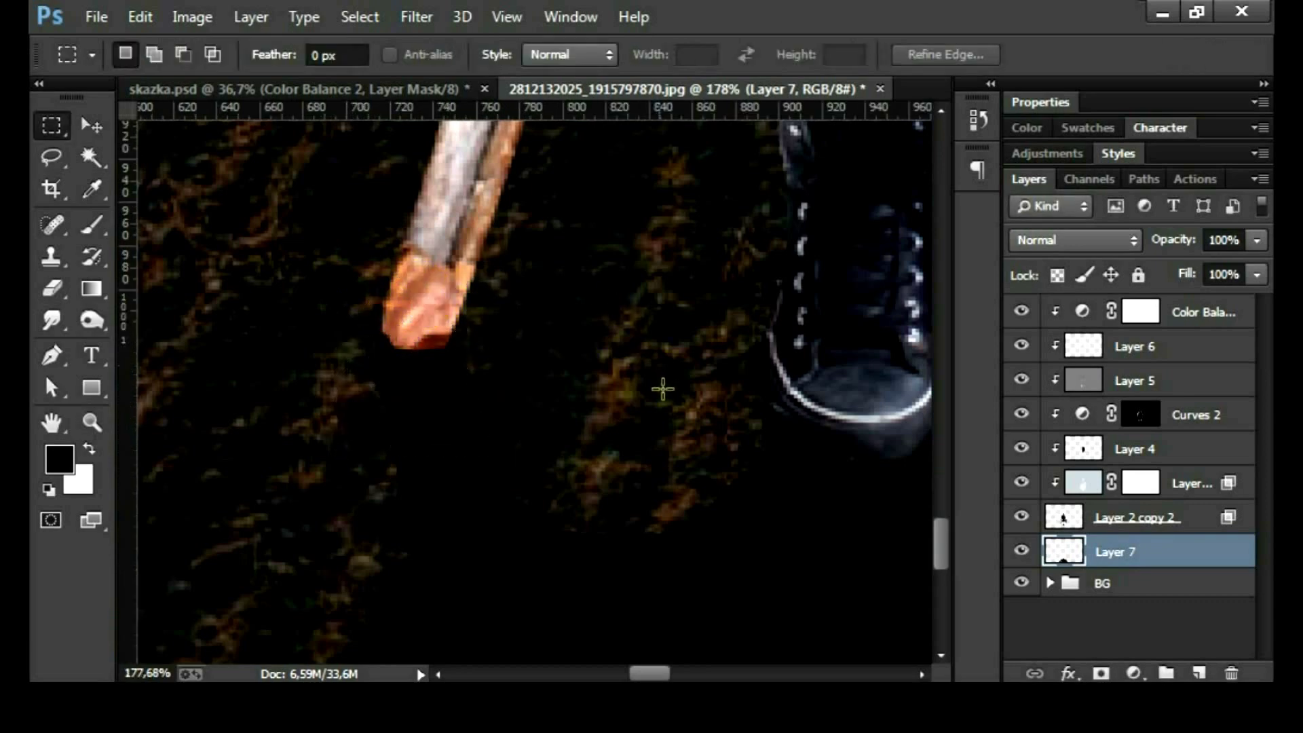
scroll(736, 417, down, 3)
drag(736, 416, 454, 401)
scroll(524, 395, down, 2)
scroll(524, 395, down, 1)
key(5)
key(2)
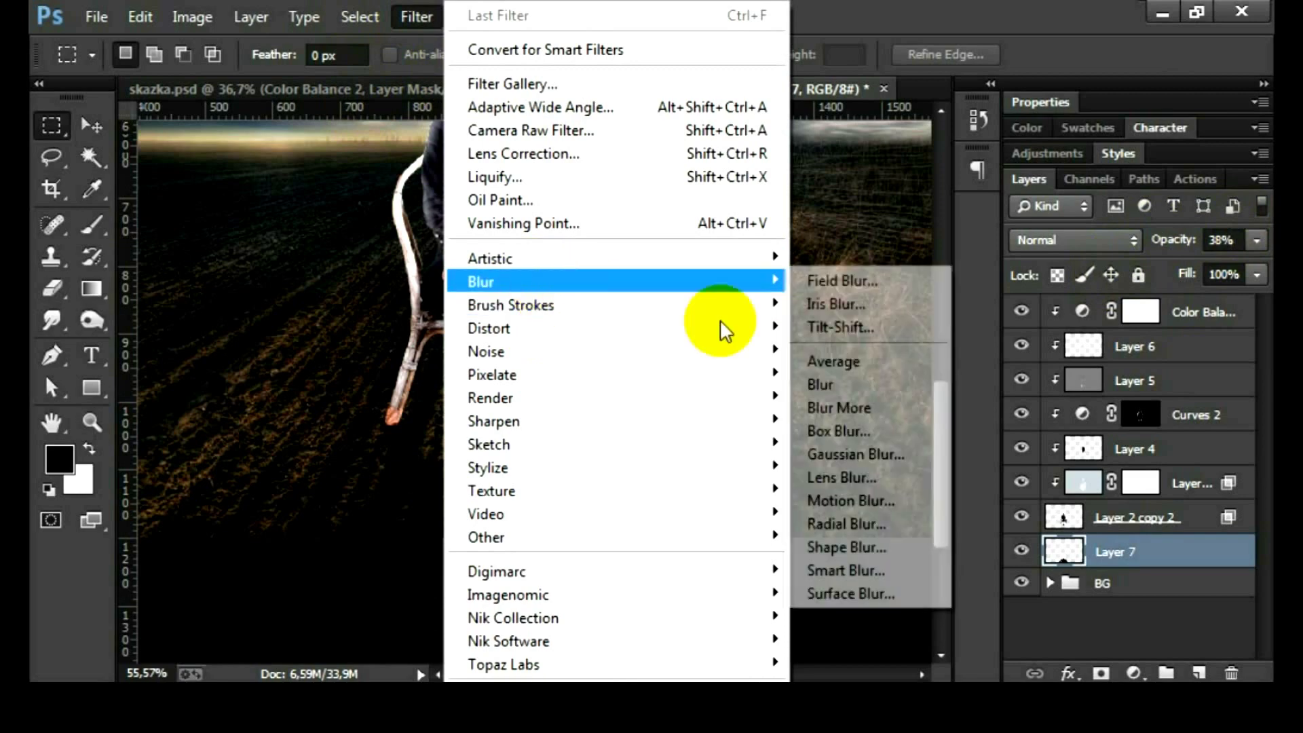
- Apply a Gaussian Blur with a 2-pixel radius to Layer 7's cast shadow
click(818, 449)
text(3)
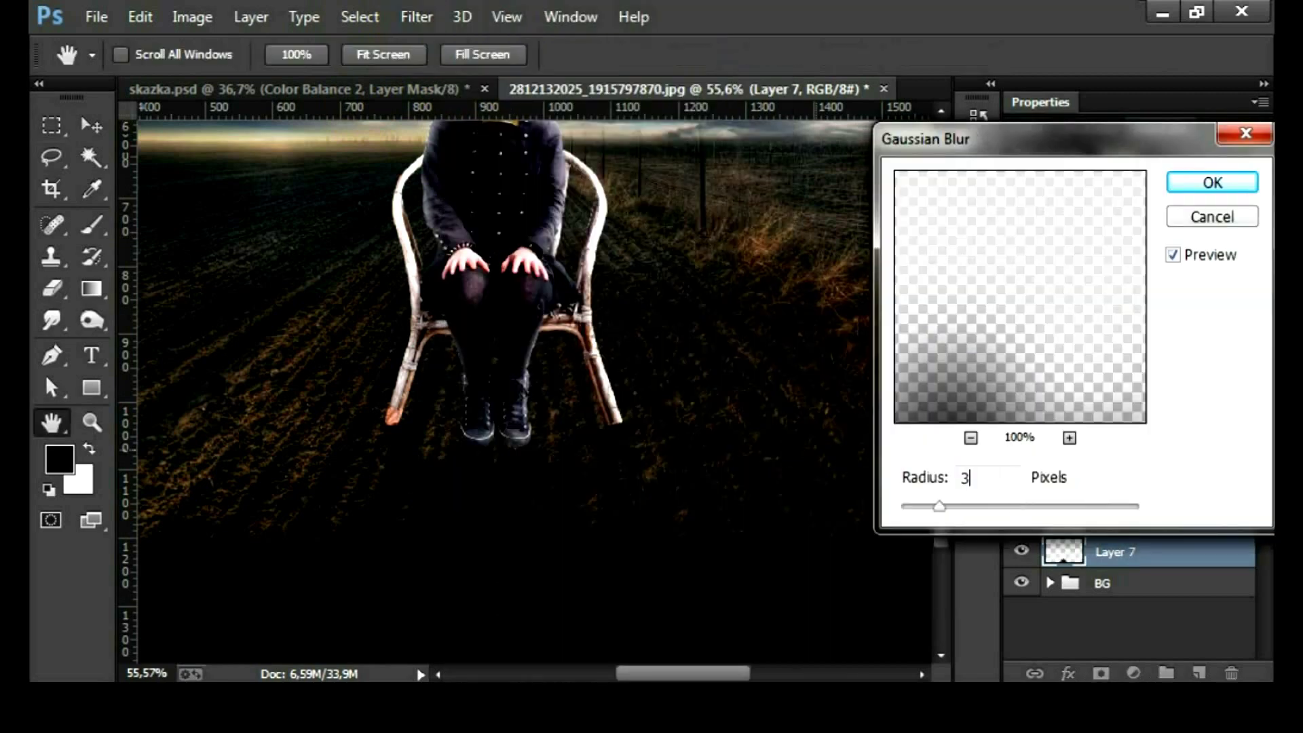
click(854, 374)
double_click(967, 478)
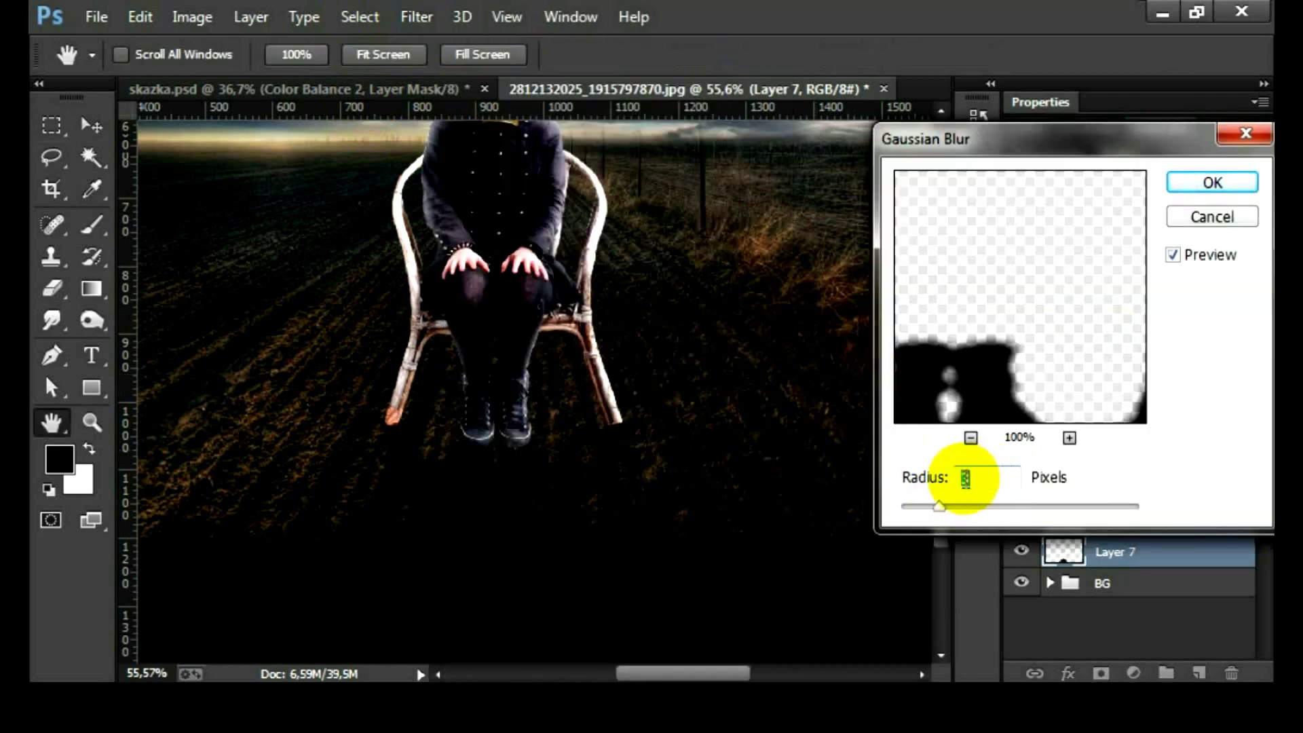
text(2)
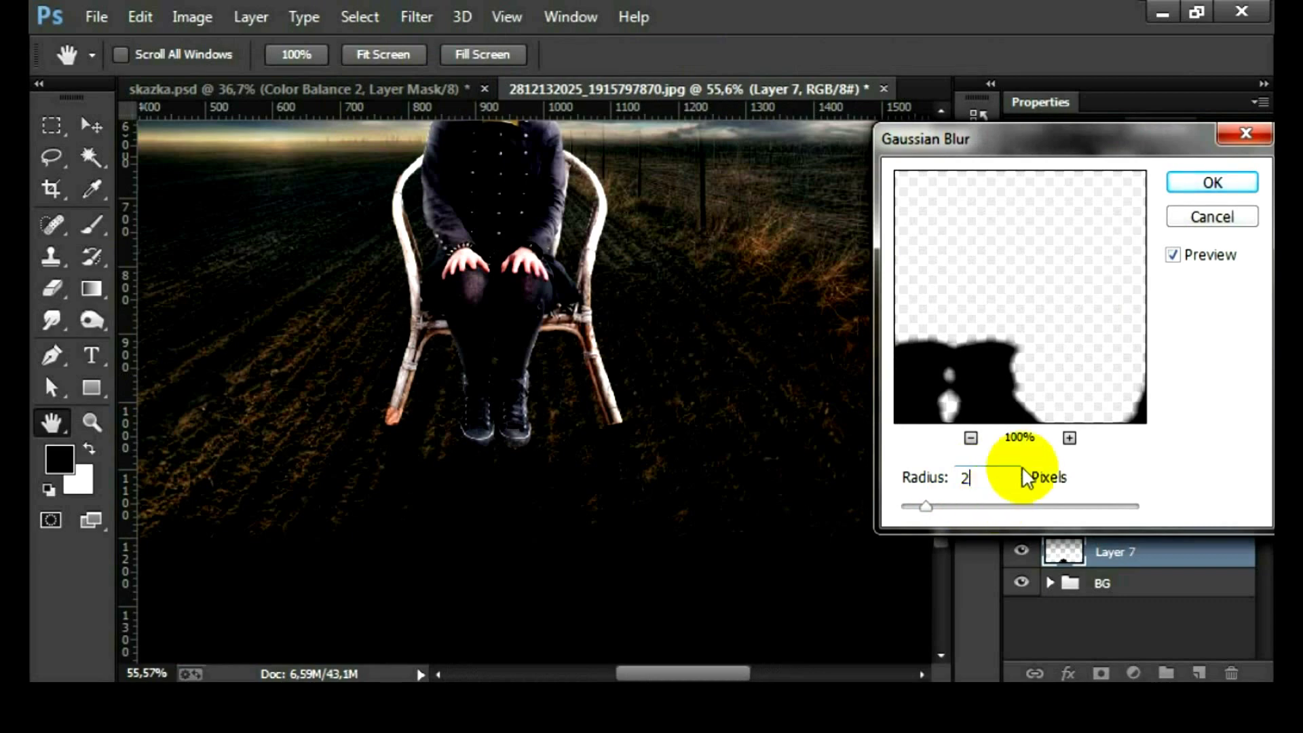
mouse_move(1142, 144)
mouse_down()
mouse_move(431, 207)
mouse_move(1081, 95)
mouse_up()
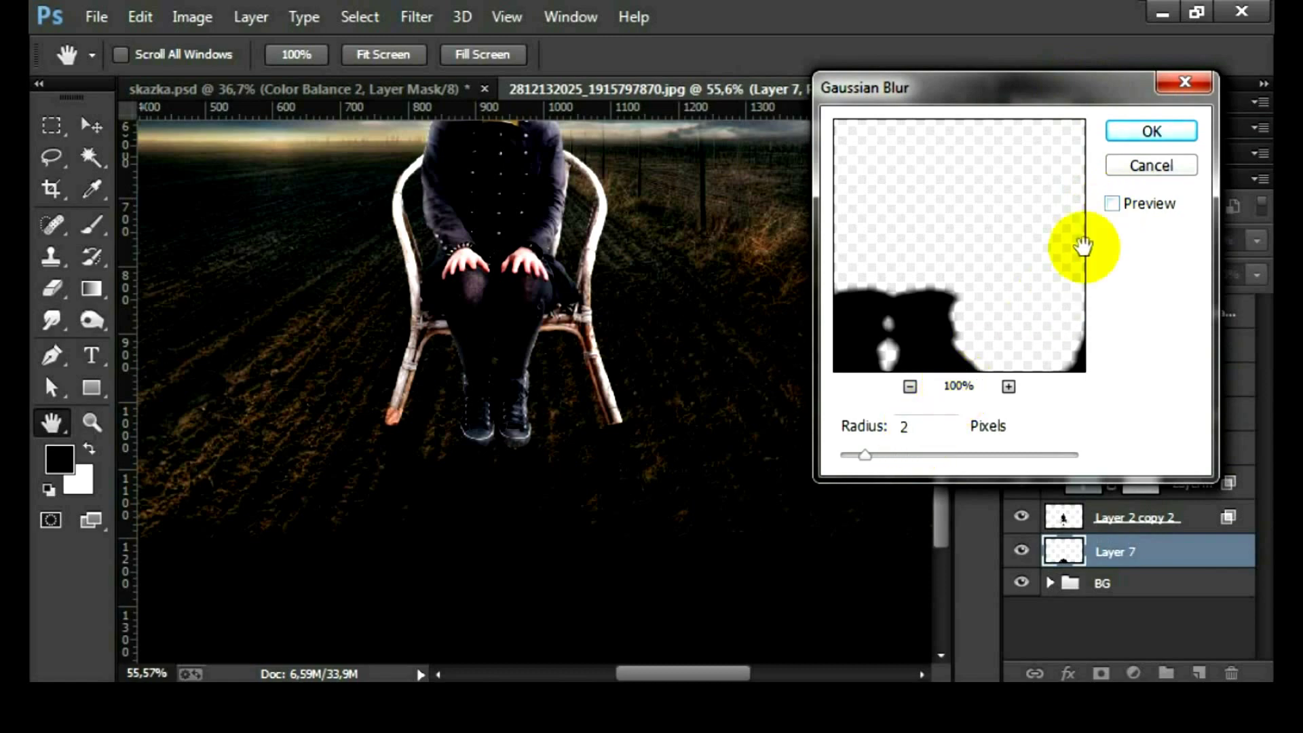
click(1151, 131)
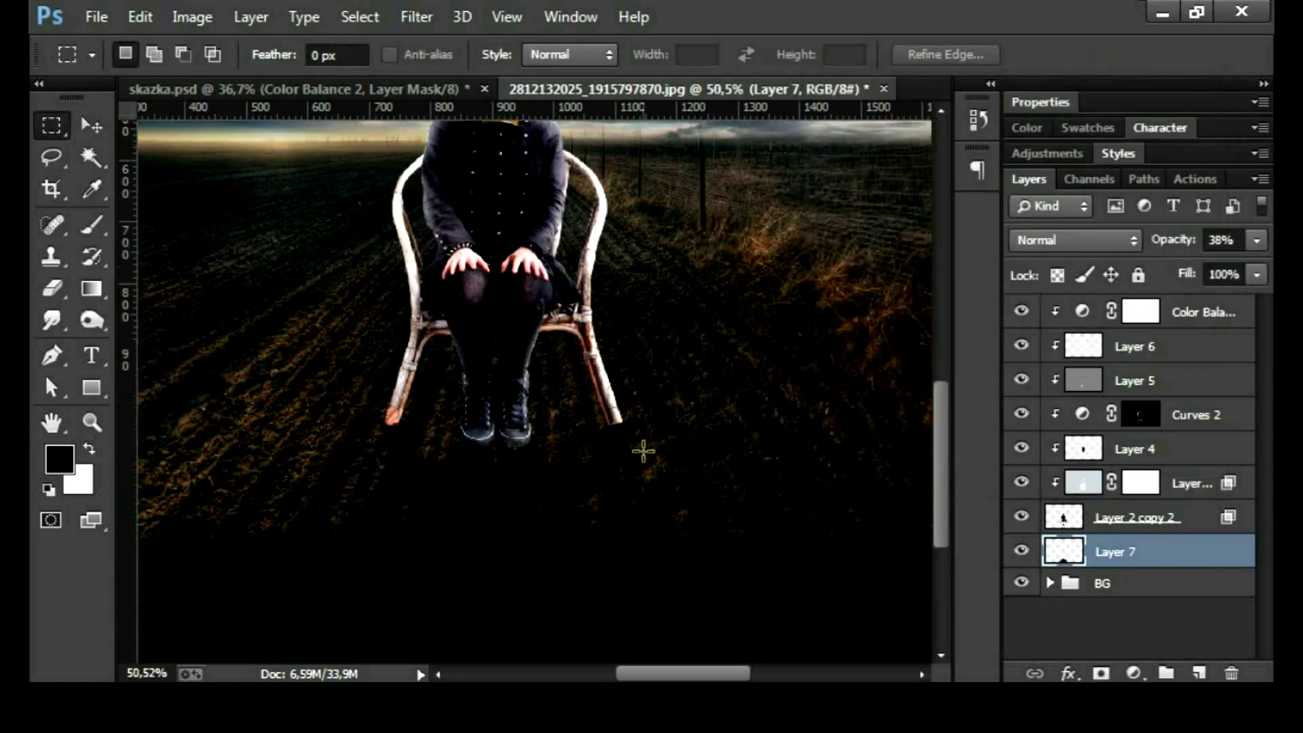
scroll(645, 451, down, 2)
scroll(643, 451, up, 3)
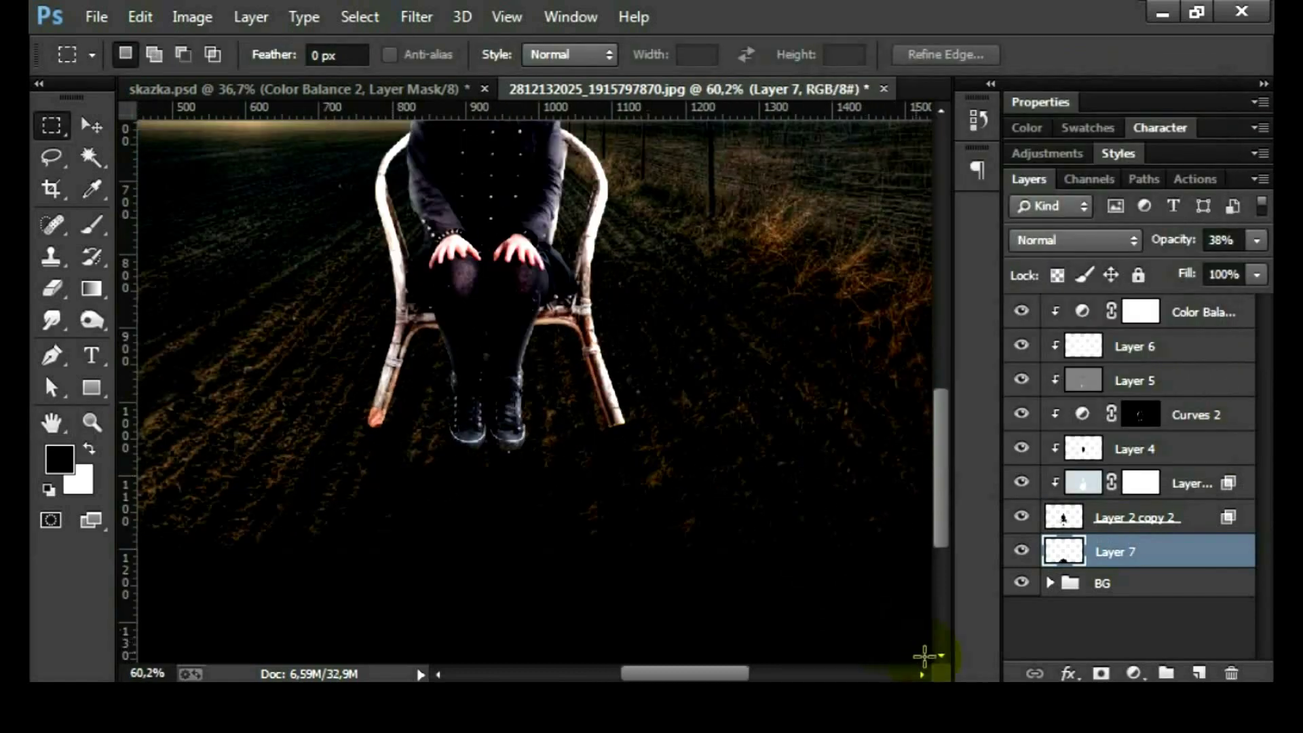
scroll(768, 407, down, 2)
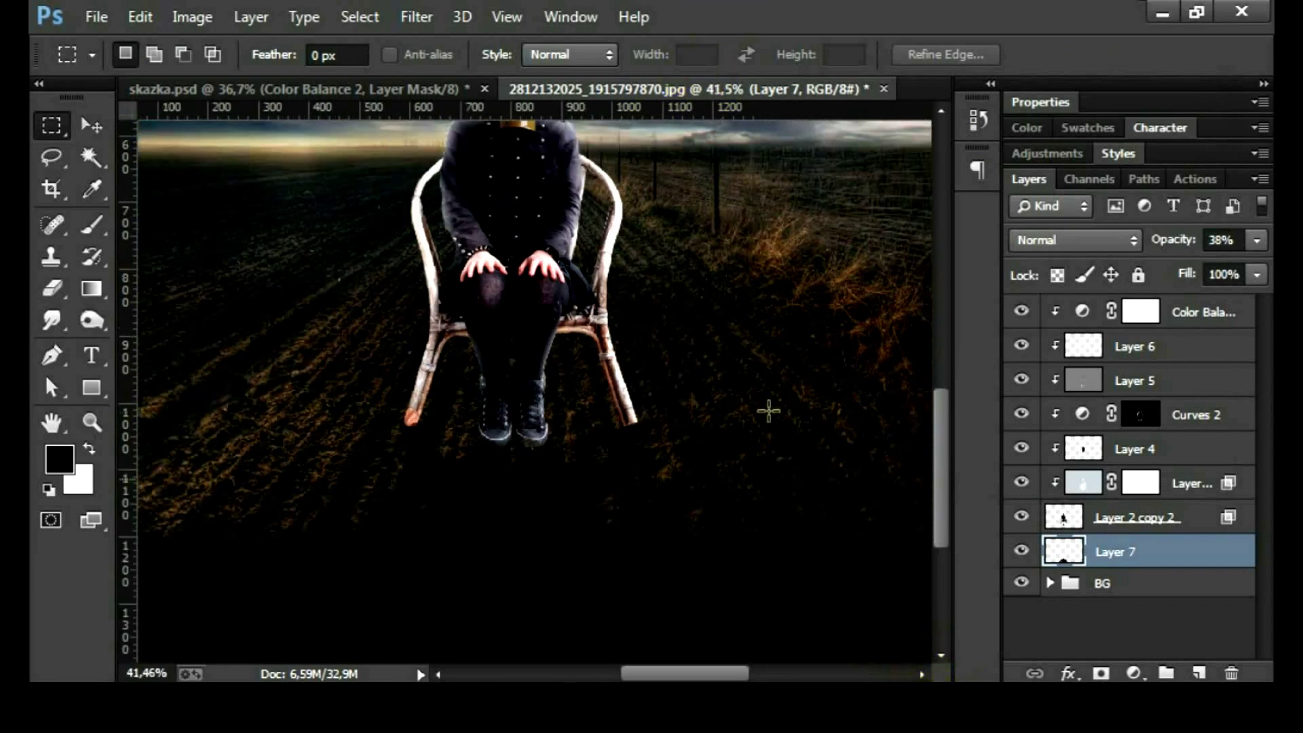
scroll(766, 403, down, 1)
scroll(622, 512, up, 1)
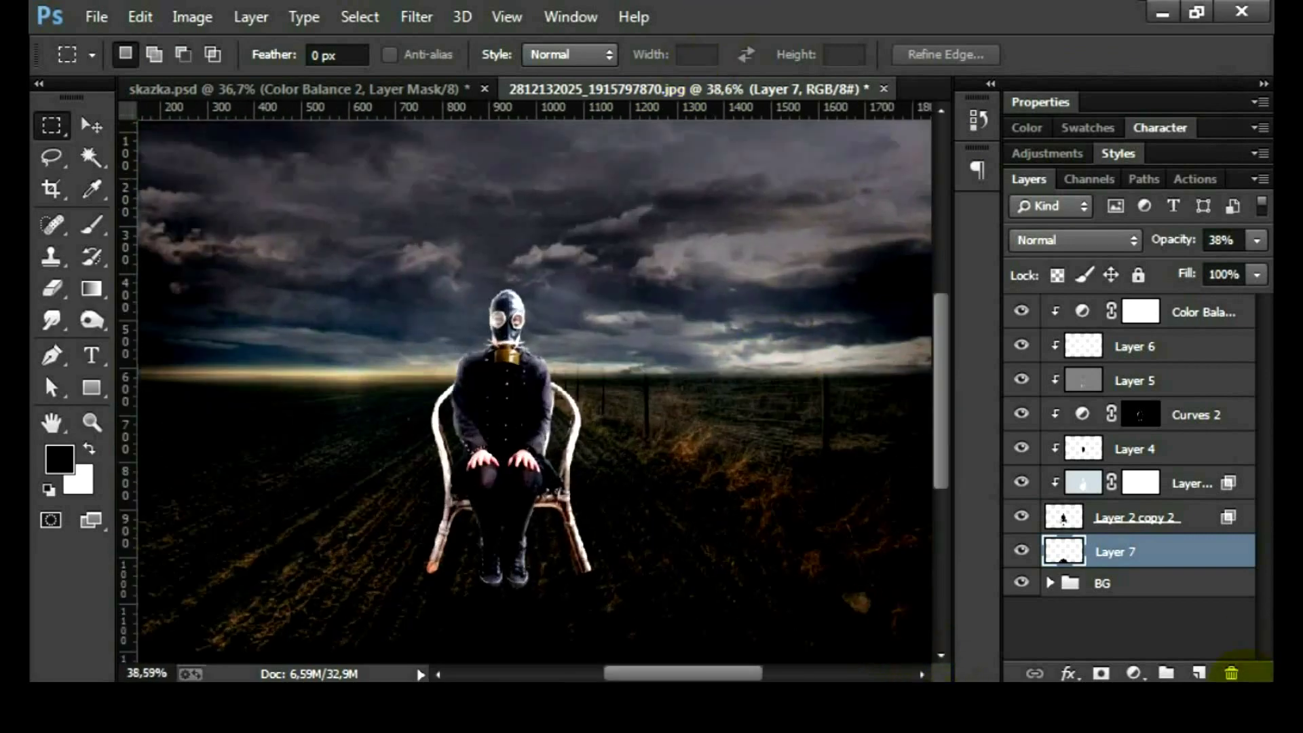
- Add Layer 8 and set up a smaller Brush, undoing a trial stroke under the shoes
click(1199, 673)
key(b)
scroll(426, 557, up, 1)
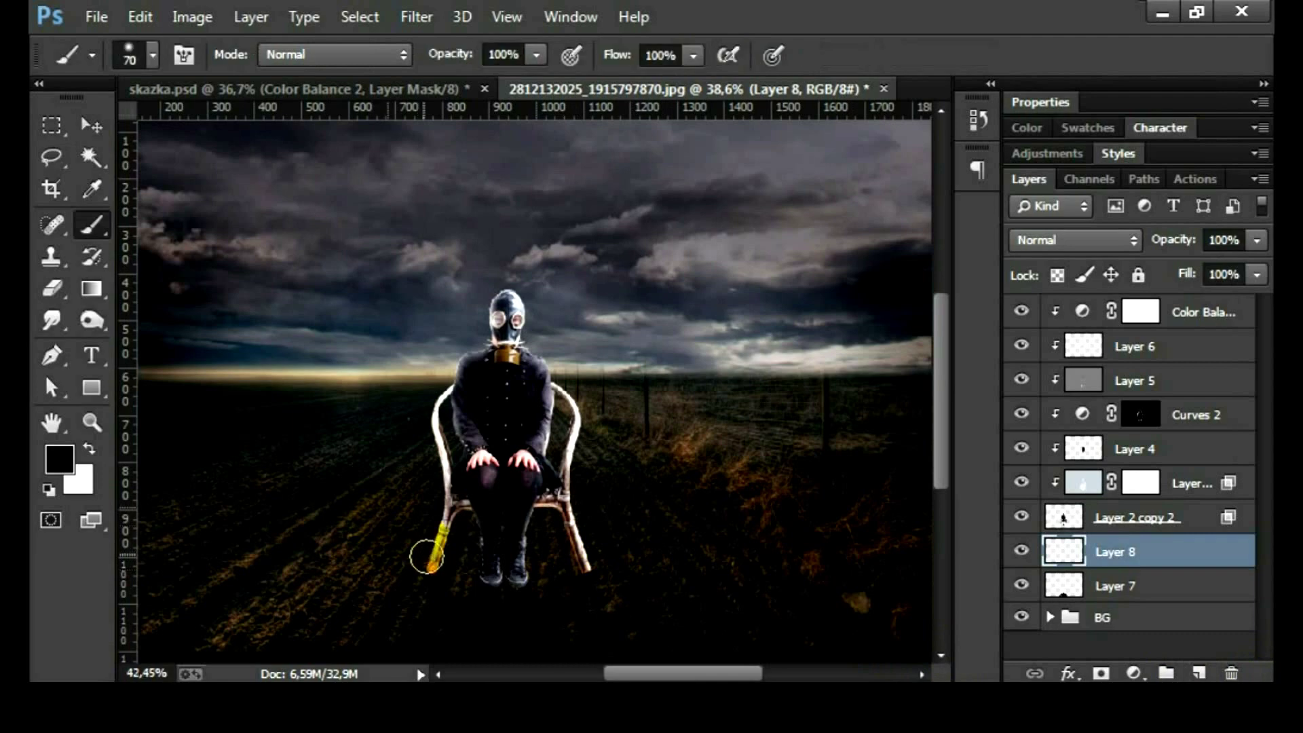
scroll(523, 572, up, 1)
scroll(523, 572, up, 1)
scroll(559, 422, up, 1)
scroll(573, 465, up, 1)
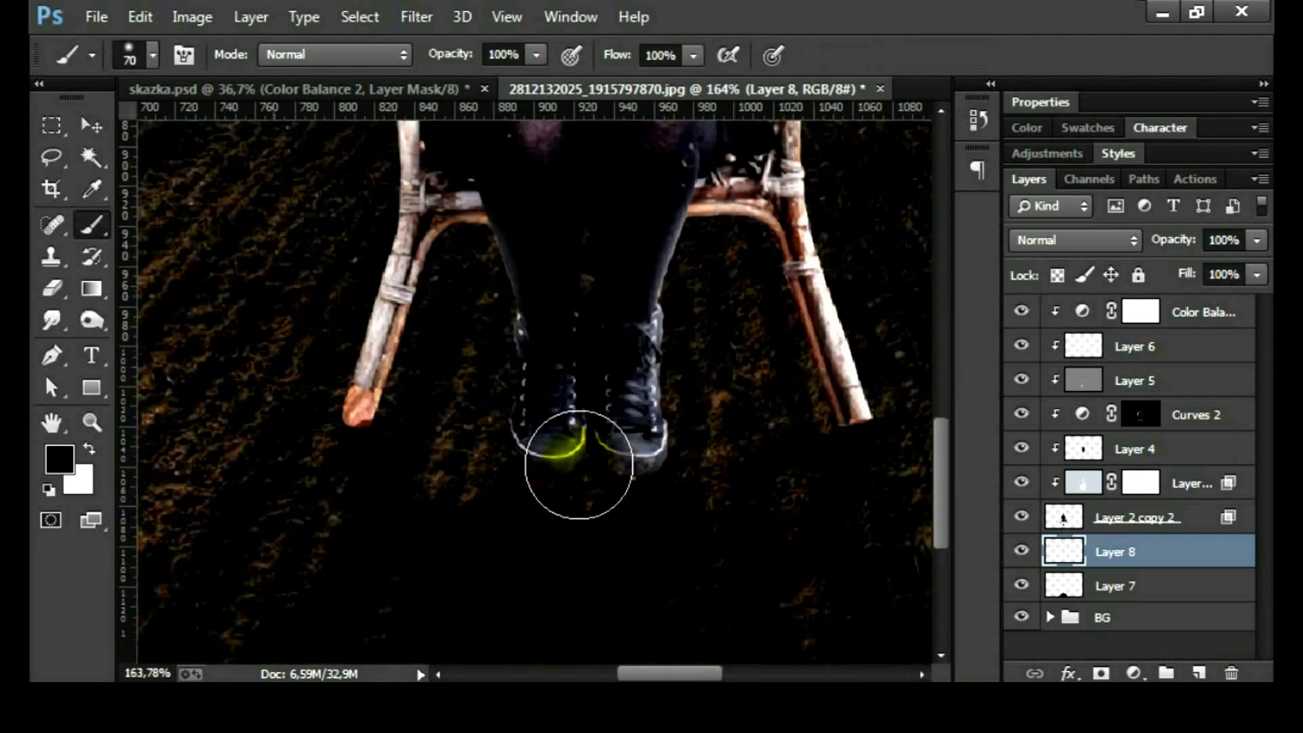
drag(558, 426, 539, 417)
key(bracketleft)
key(bracketleft)
key(ctrl+z)
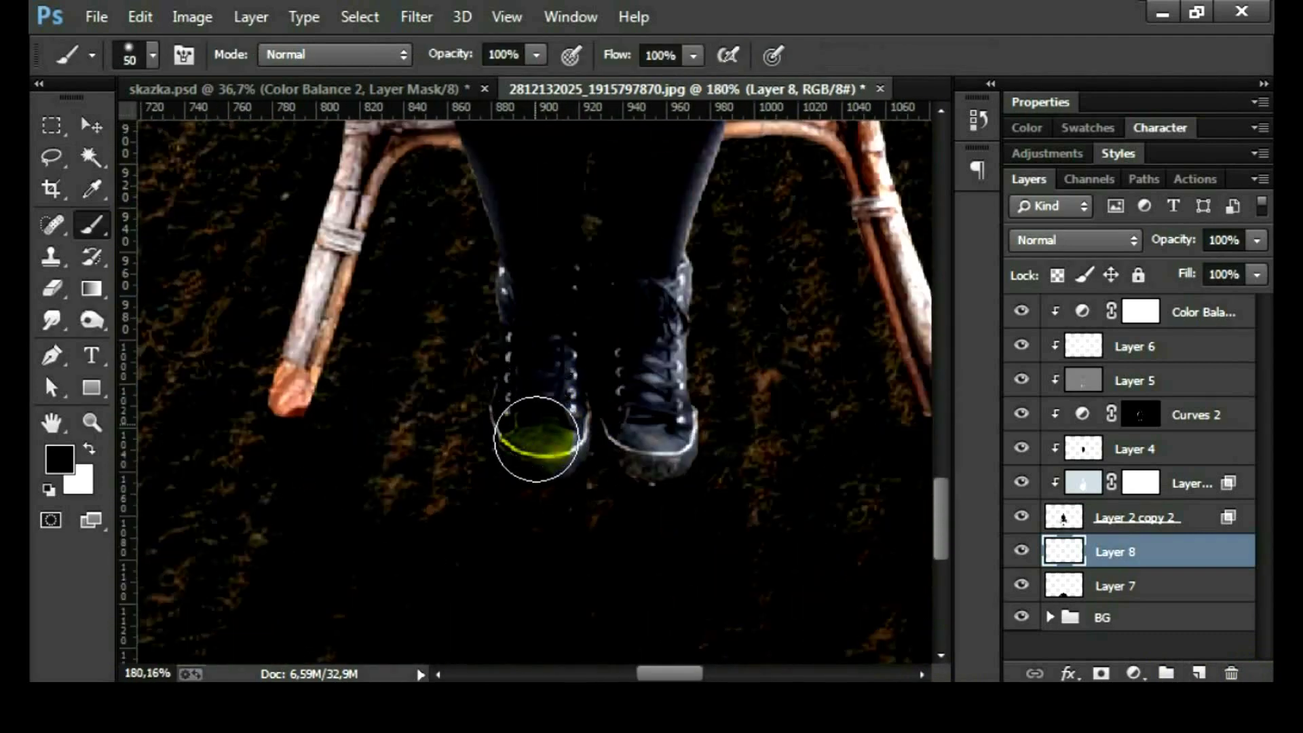
scroll(539, 435, up, 1)
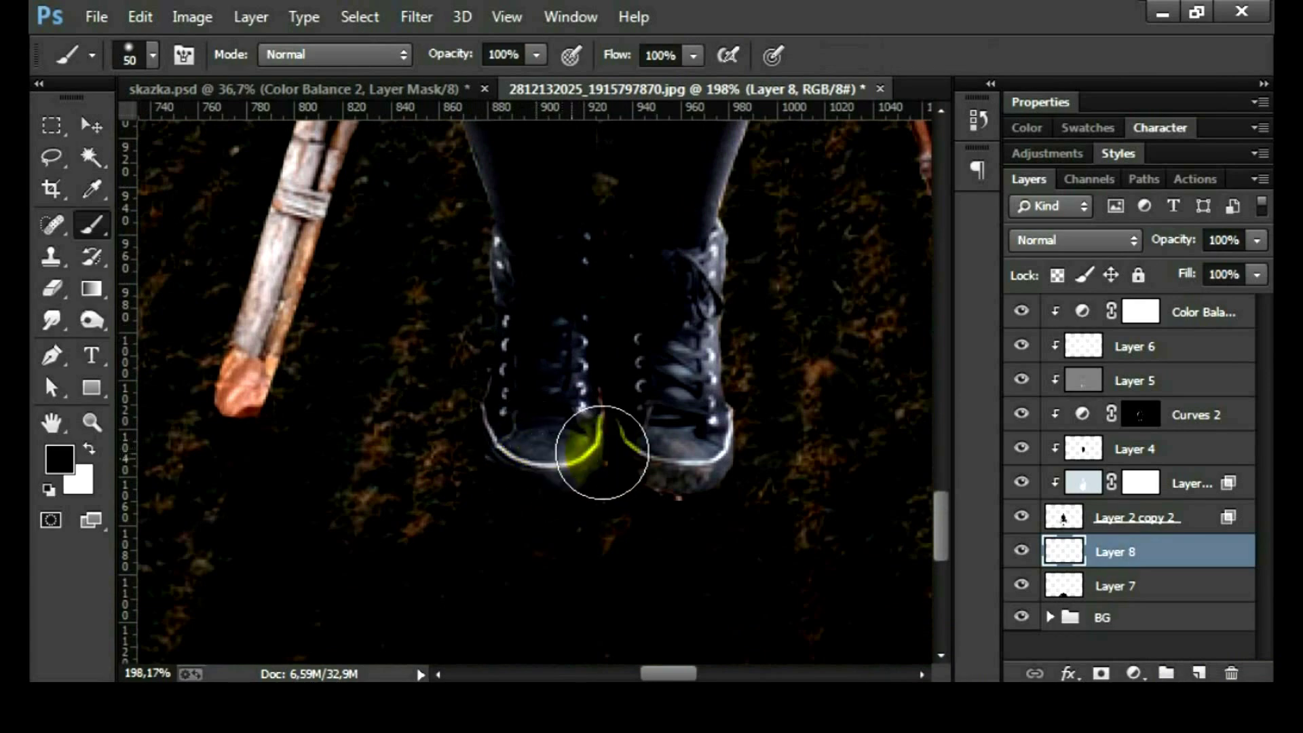
key(bracketleft)
key(bracketleft)
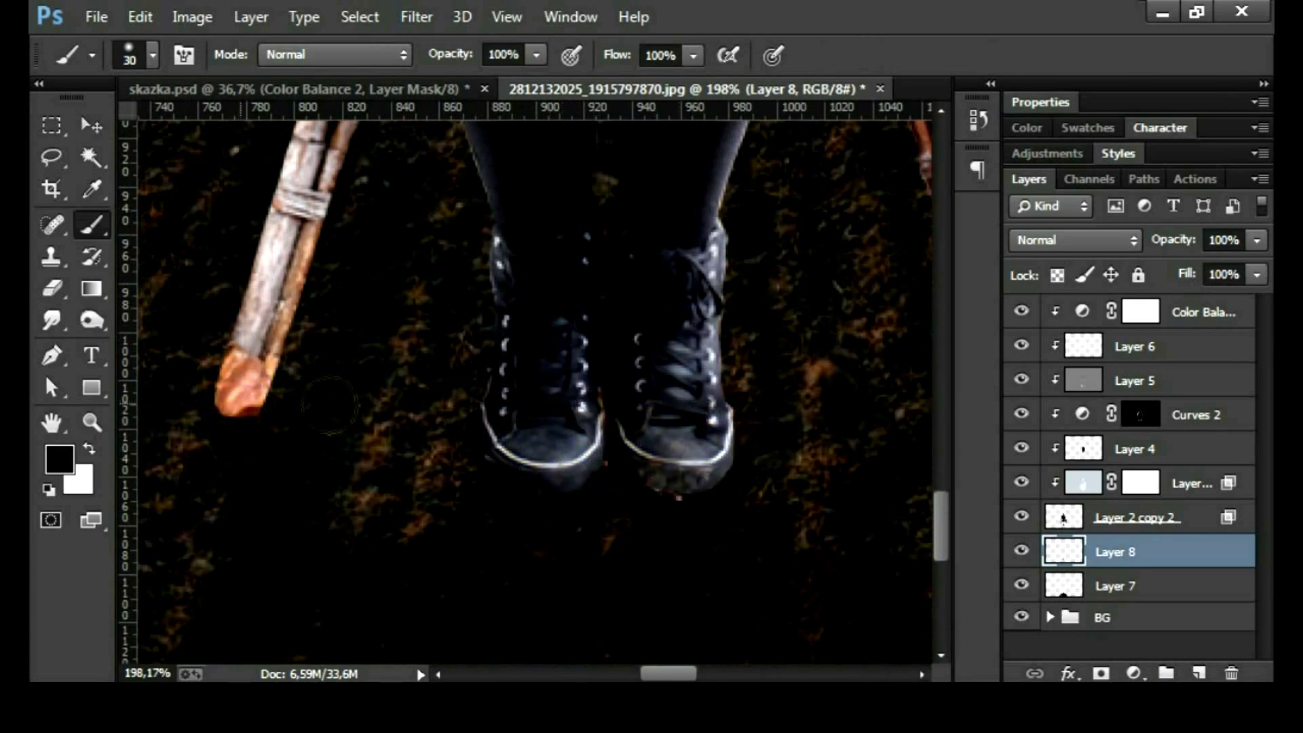
- Lower the brush opacity to 34% and reduce its flow
scroll(329, 406, right, 5)
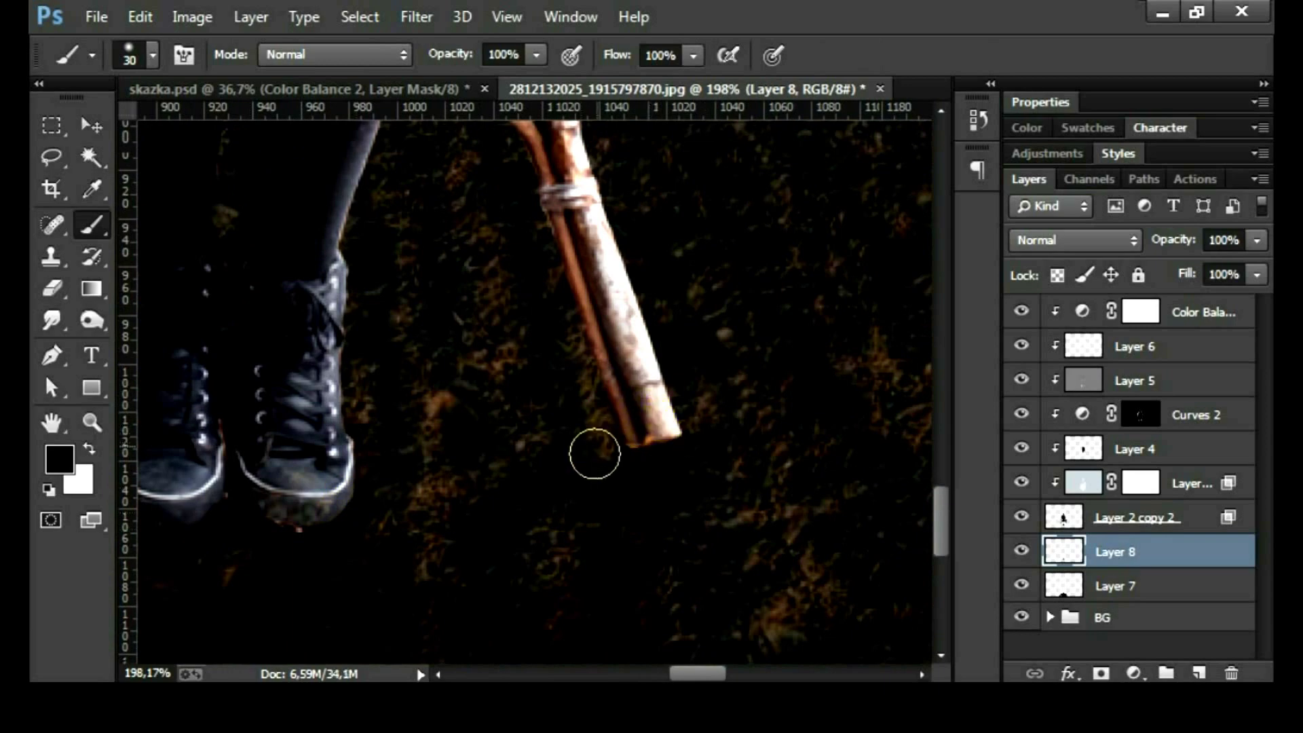
scroll(595, 453, down, 2)
scroll(533, 436, down, 3)
scroll(613, 429, down, 1)
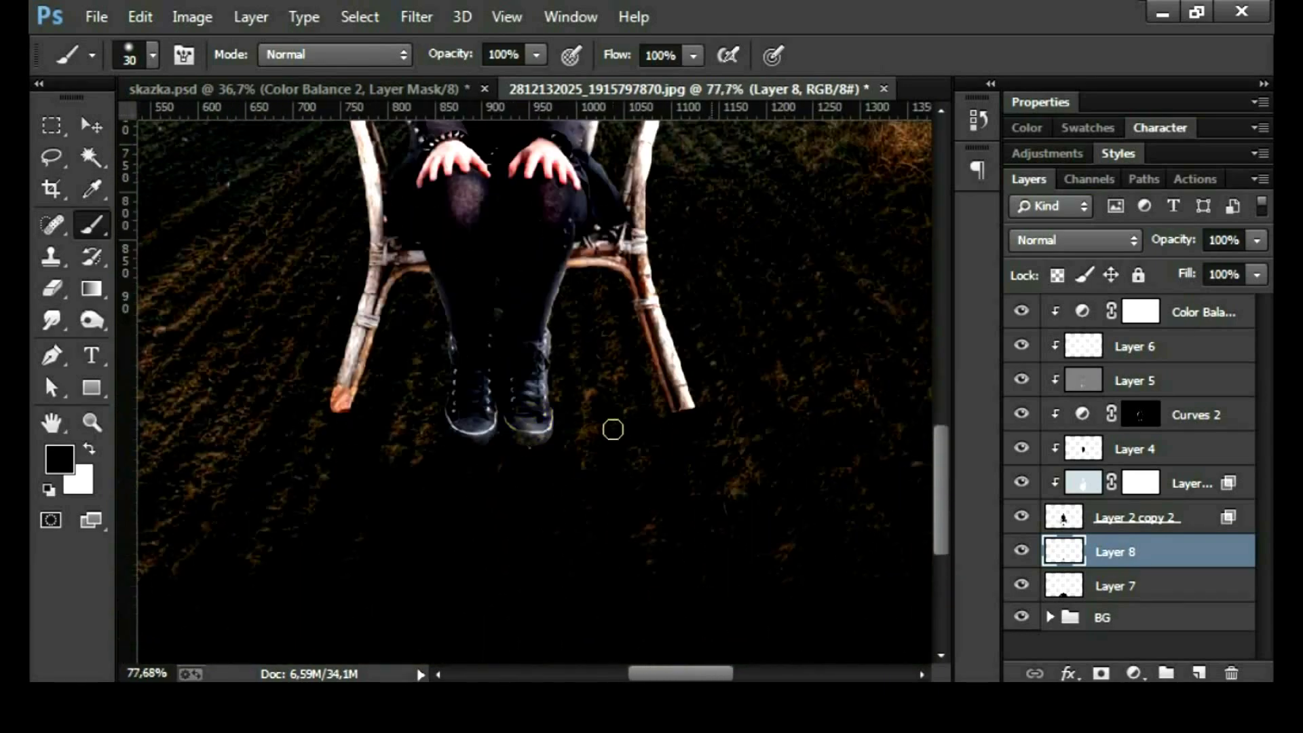
scroll(613, 428, down, 1)
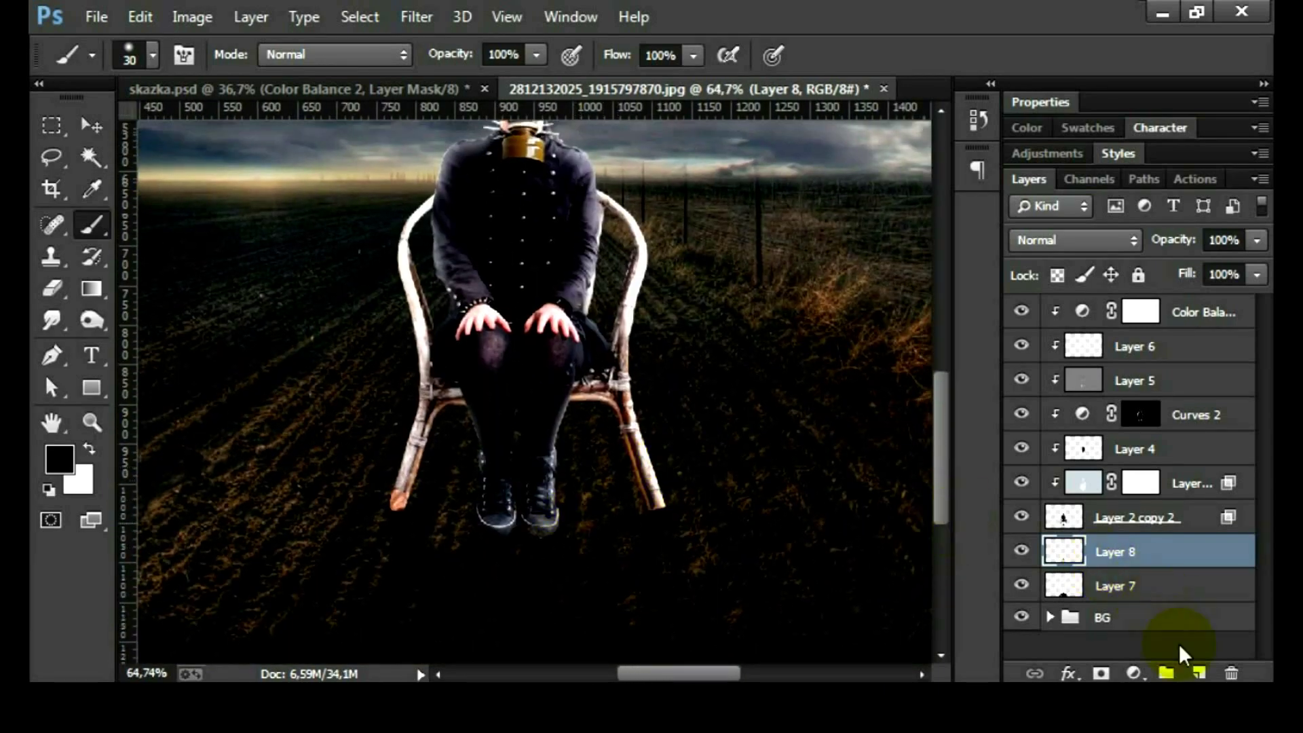
drag(463, 65, 373, 68)
drag(618, 54, 532, 54)
- Paint soft black shadow beside the feet and under the chair's left front leg
click(599, 410)
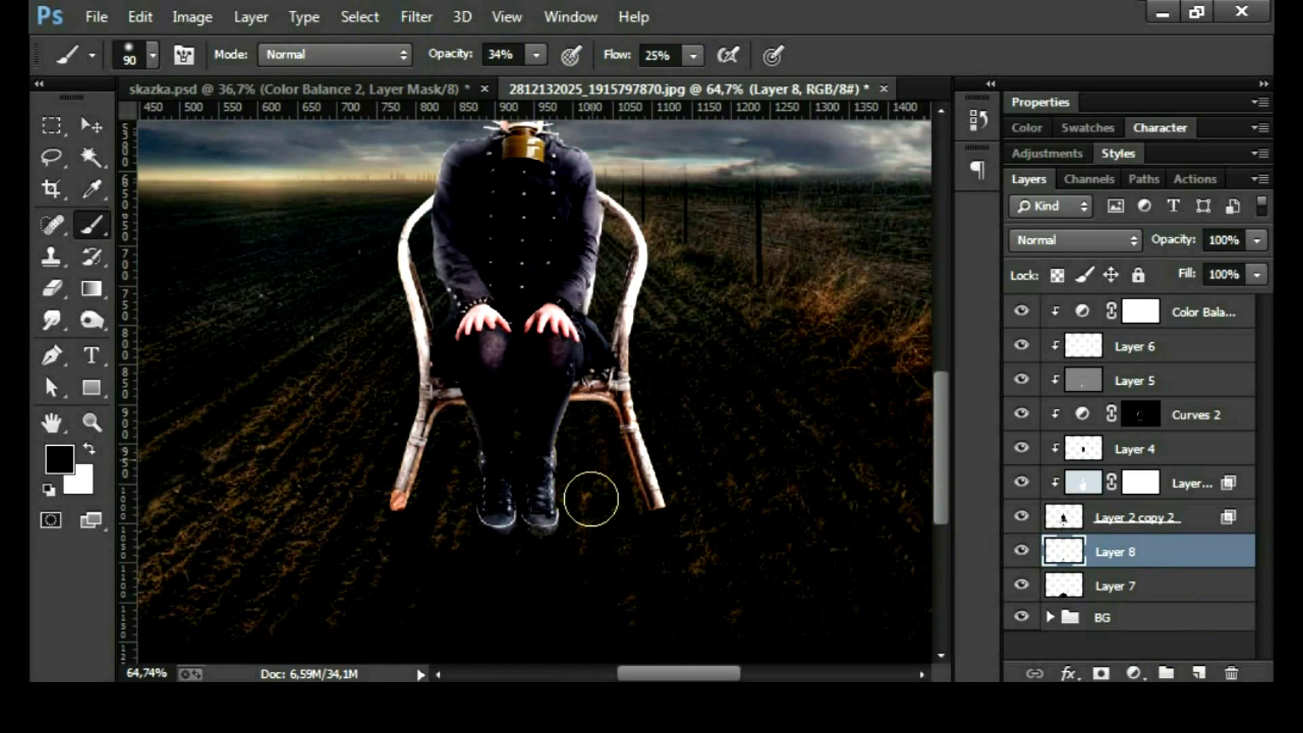
drag(437, 418, 444, 442)
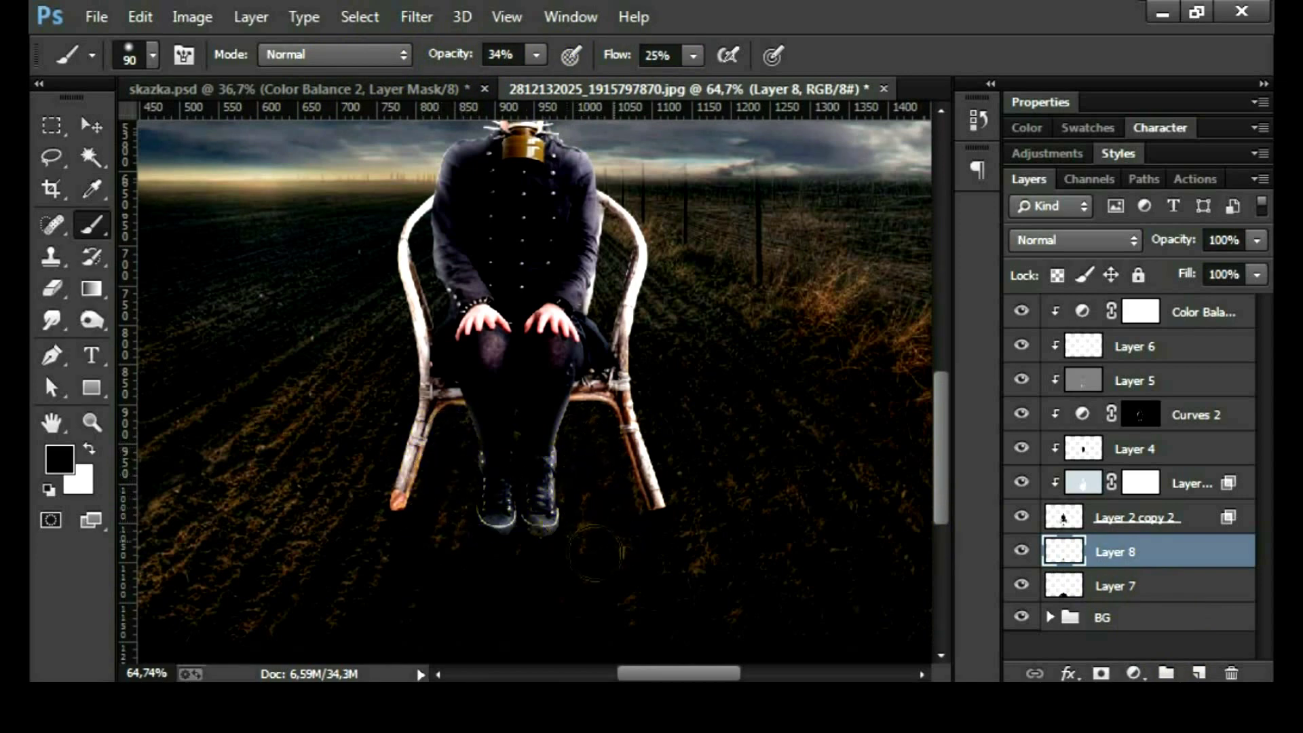
drag(409, 485, 423, 462)
scroll(713, 496, down, 3)
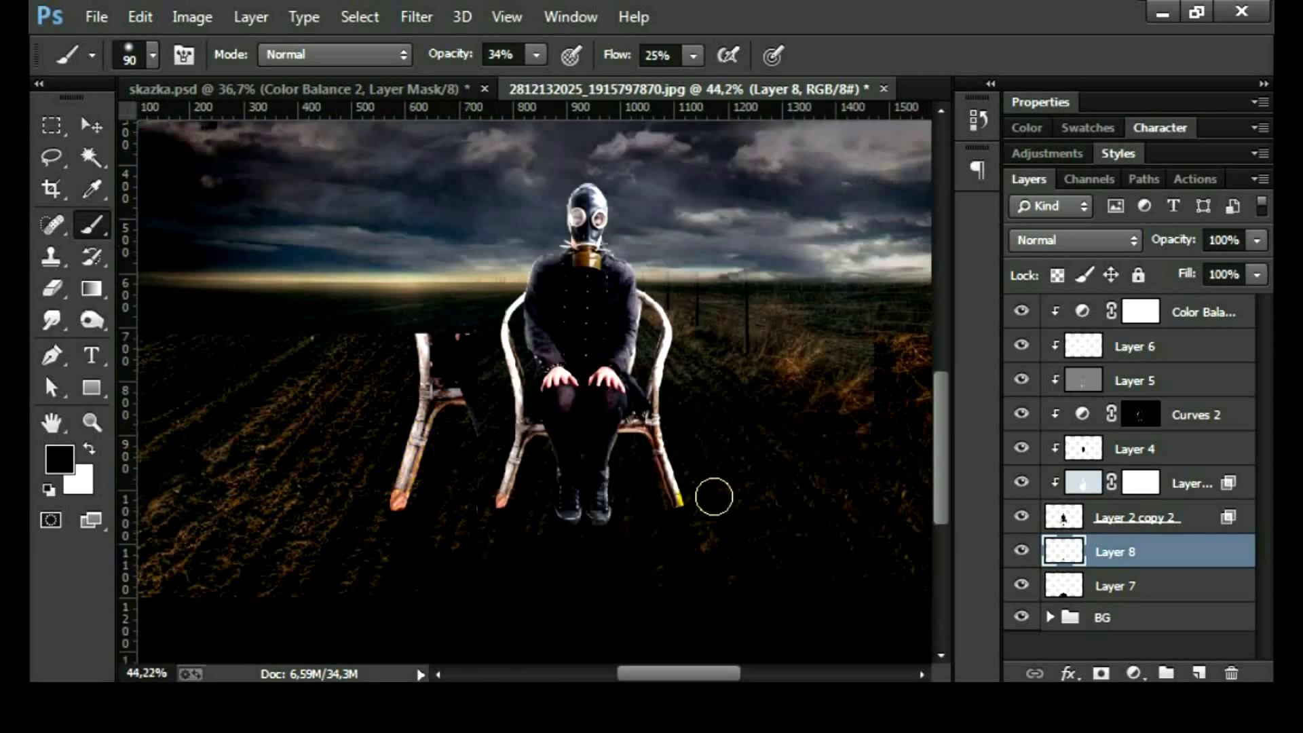
scroll(714, 478, down, 2)
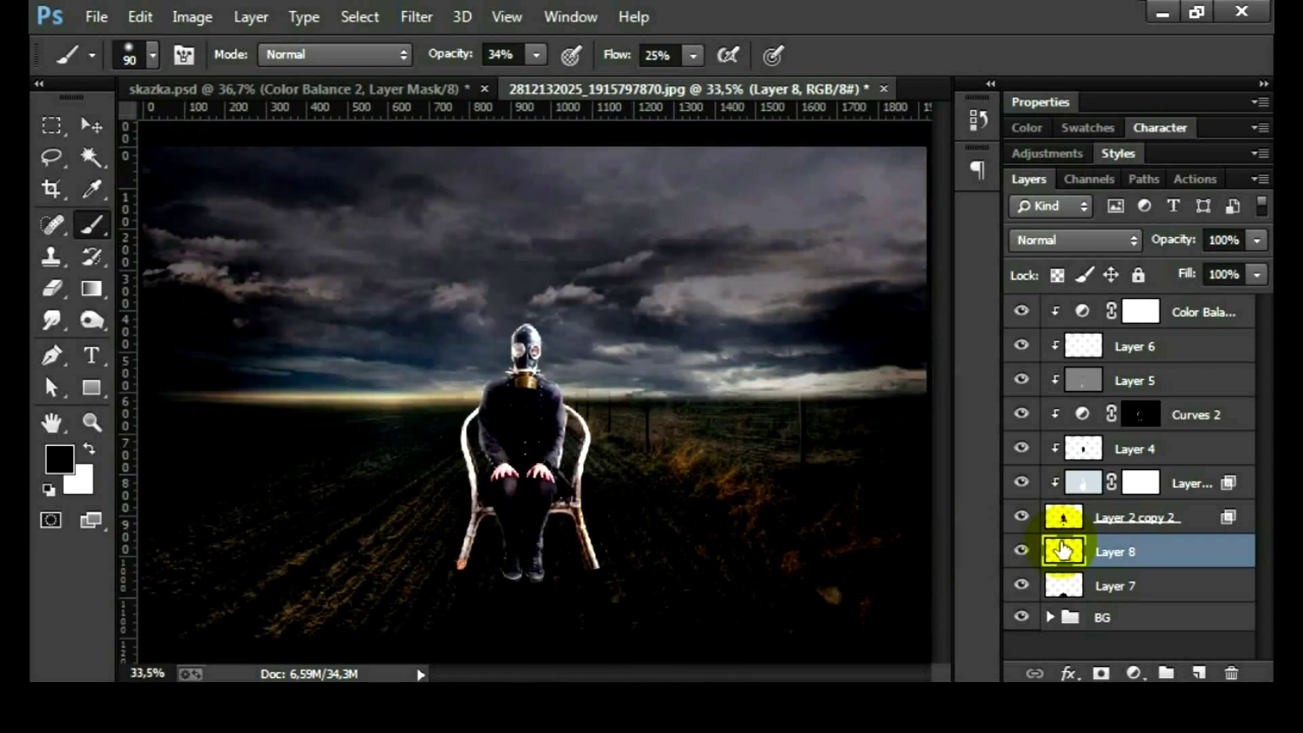
- Add a new Layer 9 at the top of the stack, clipped to the figure
click(1141, 311)
key(x)
click(1200, 674)
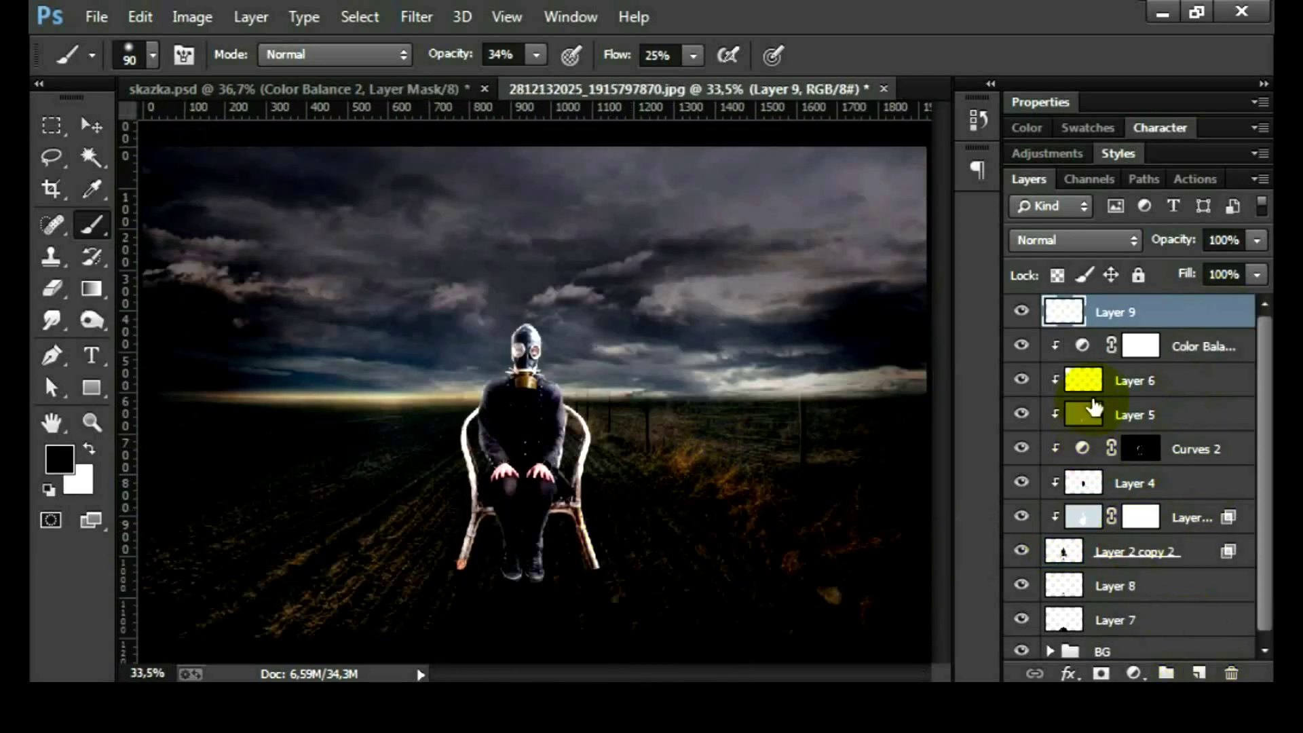
scroll(654, 500, up, 2)
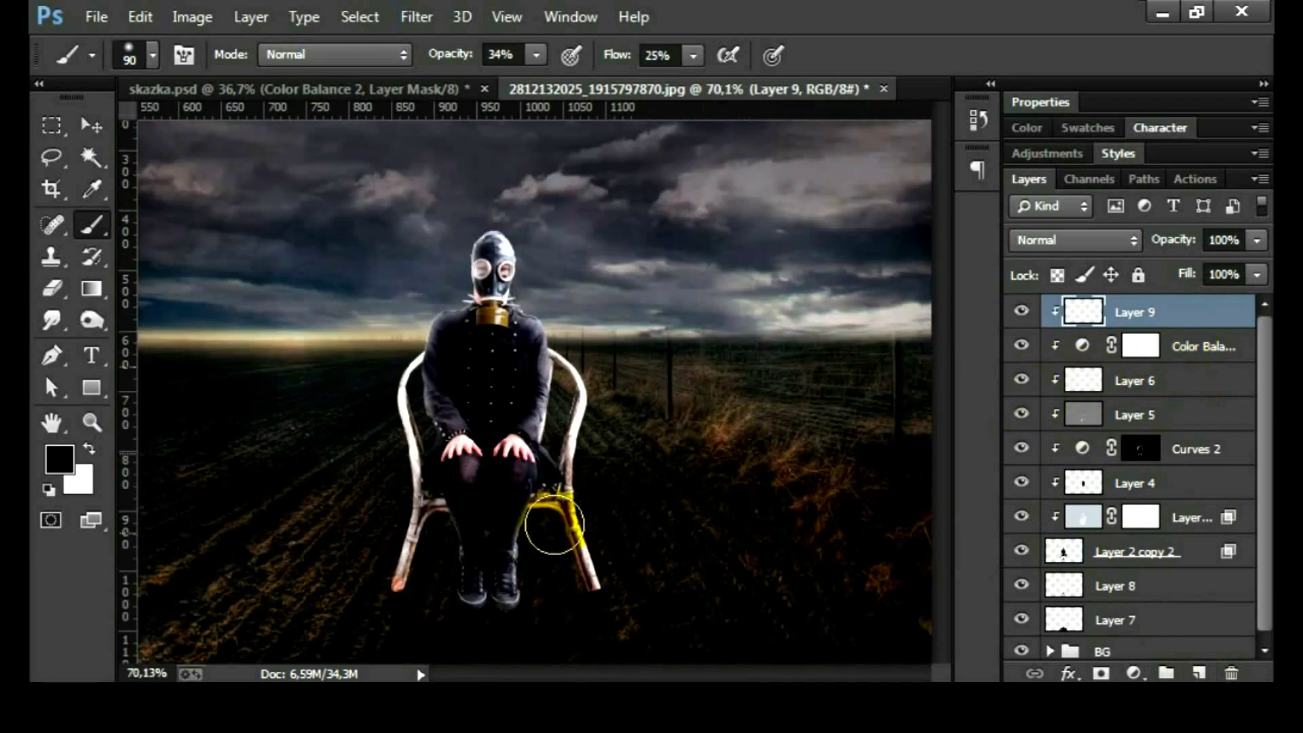
scroll(553, 524, up, 1)
scroll(597, 349, up, 1)
scroll(562, 340, up, 2)
- Darken the shoe bottoms with a smaller black brush and reframe the whole figure
key(bracketleft)
key(bracketleft)
key(bracketleft)
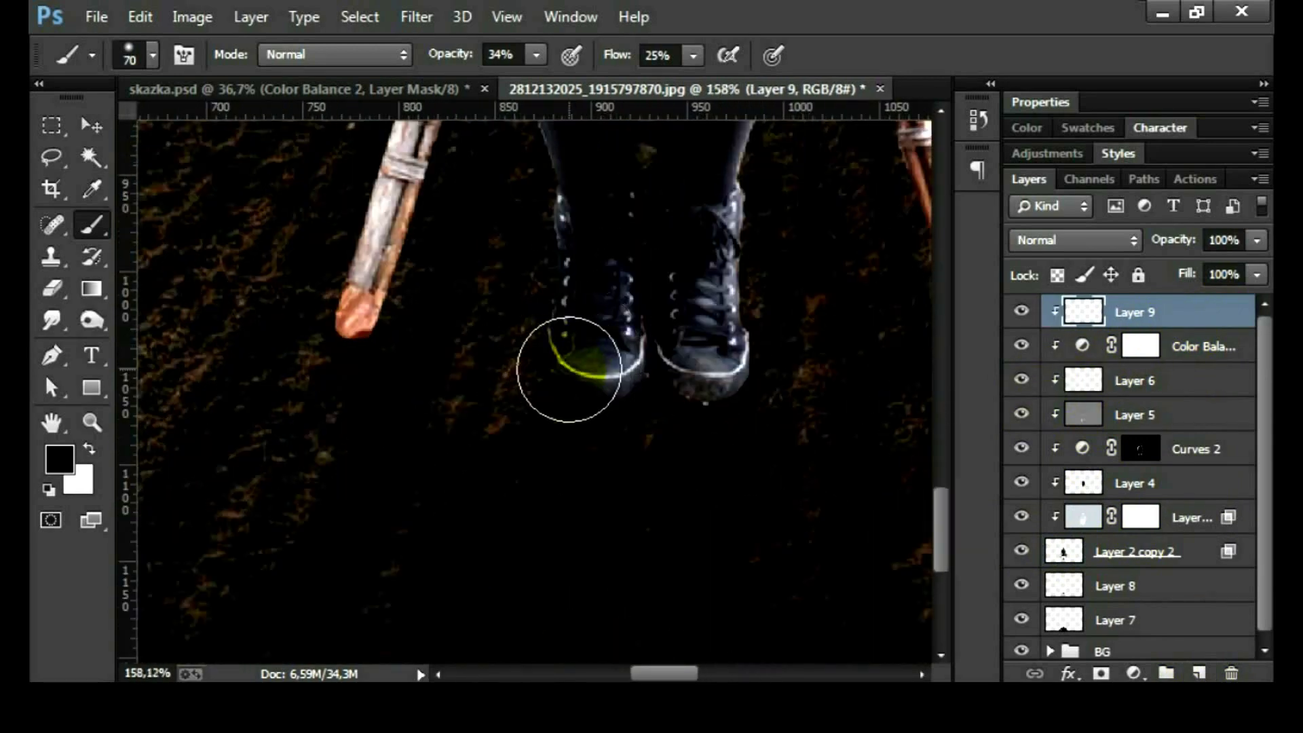
drag(610, 410, 655, 386)
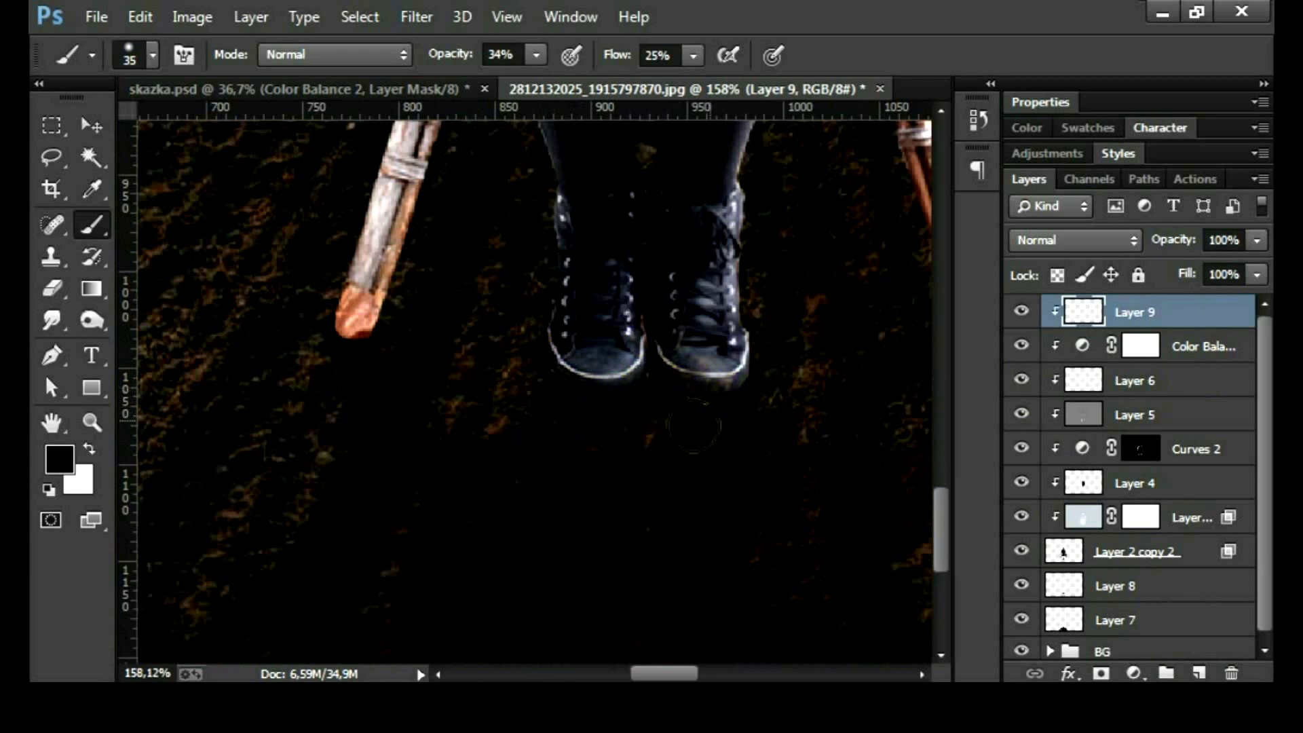
scroll(819, 440, down, 1)
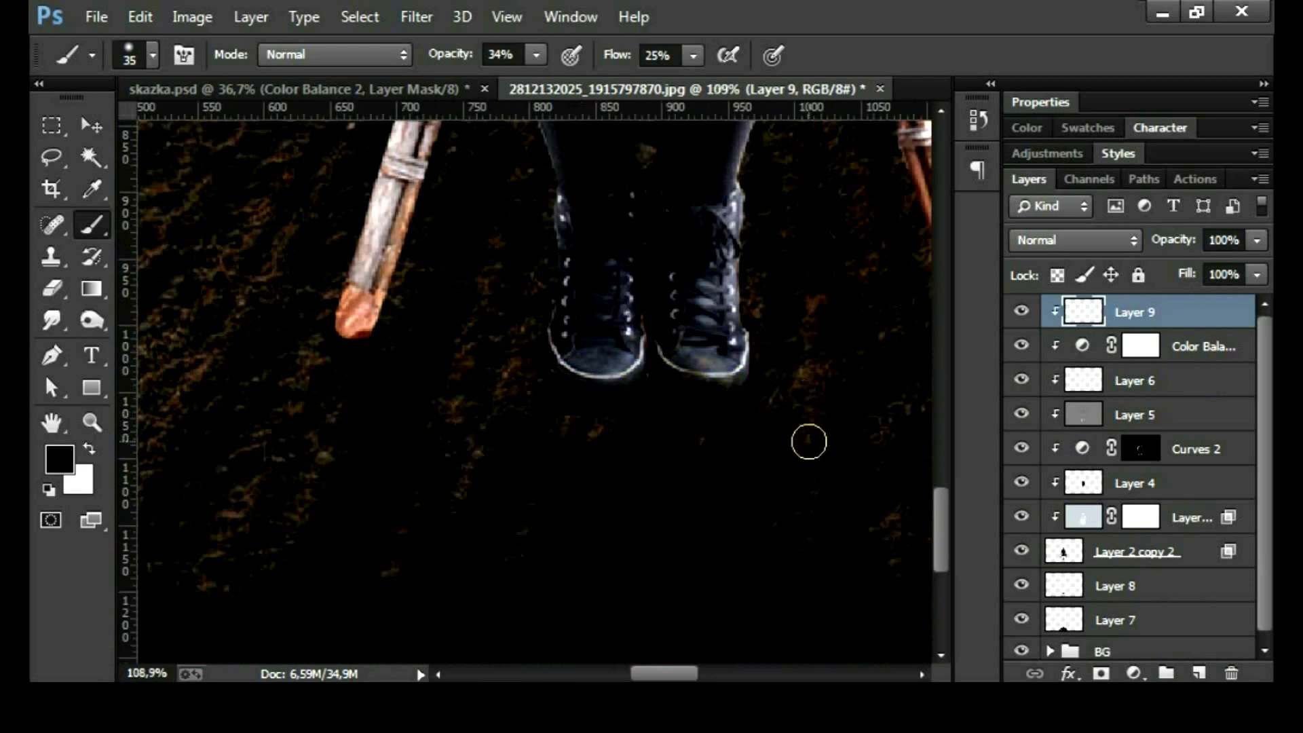
scroll(807, 440, down, 2)
scroll(821, 380, down, 2)
scroll(434, 591, up, 1)
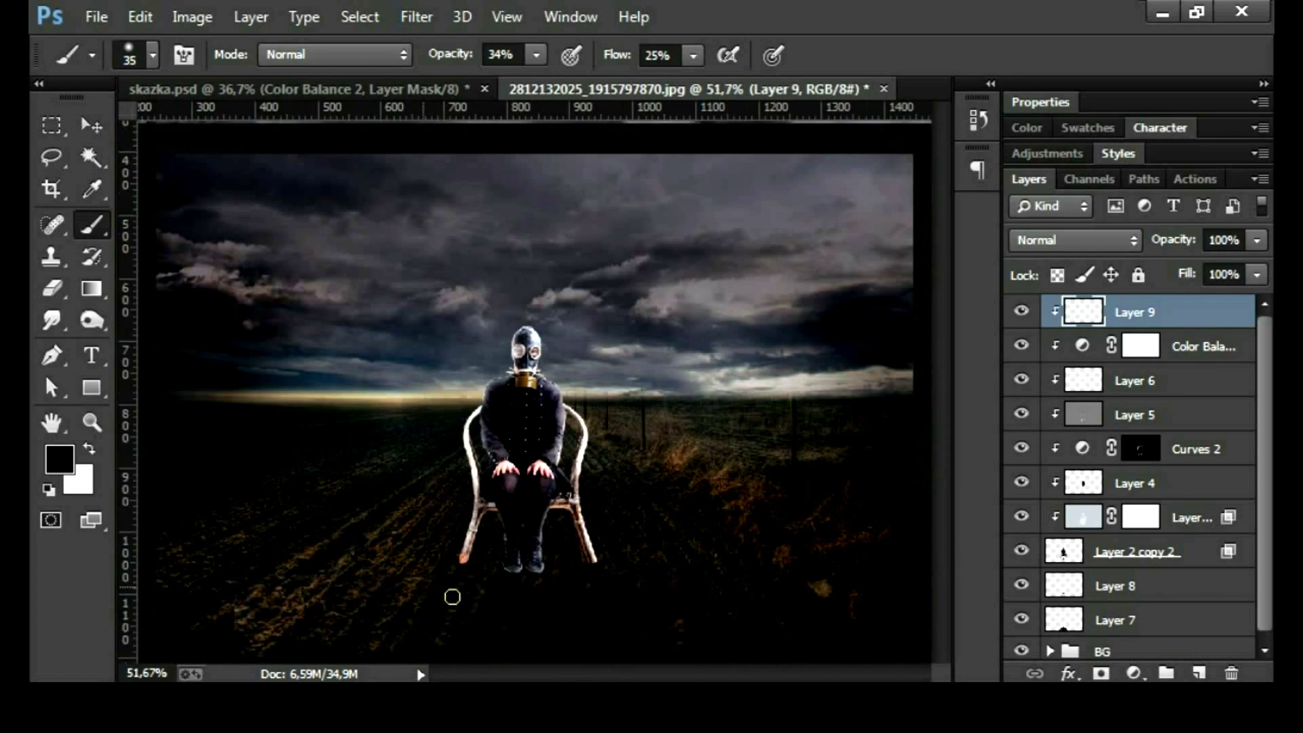
scroll(475, 584, up, 3)
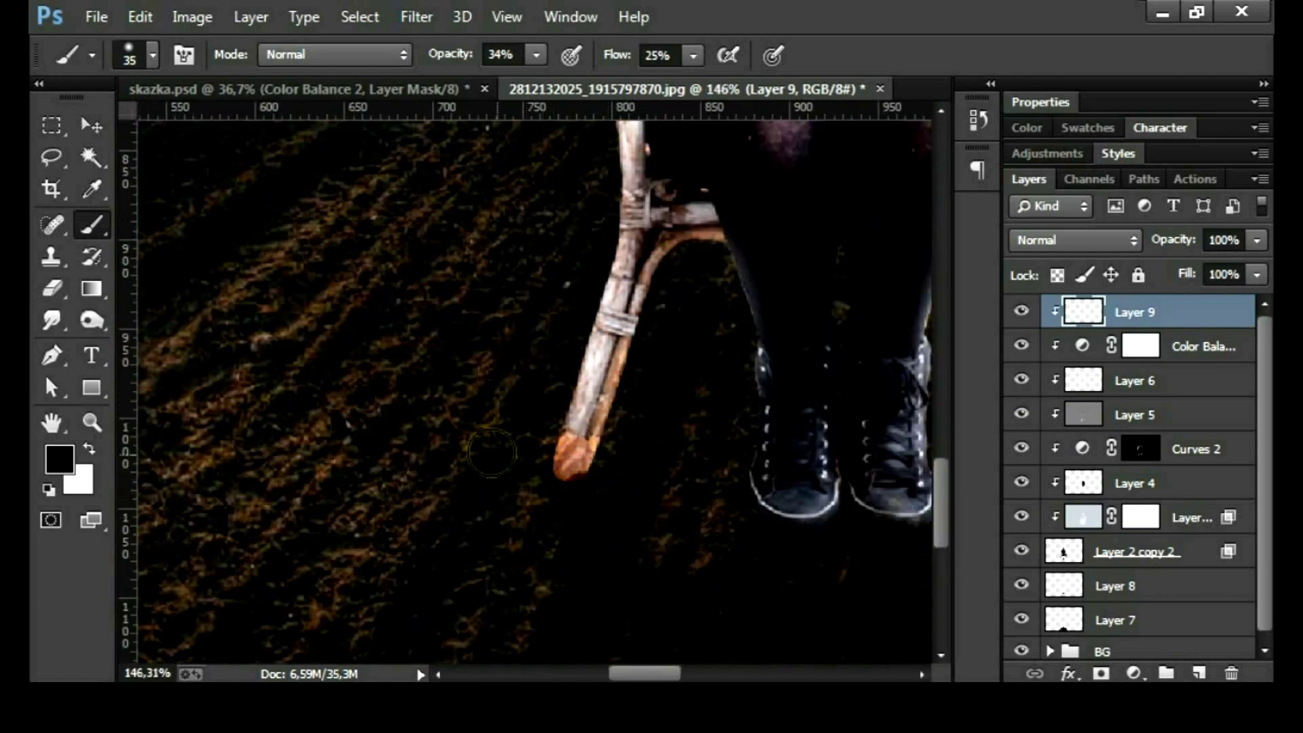
drag(581, 453, 340, 480)
drag(923, 468, 672, 466)
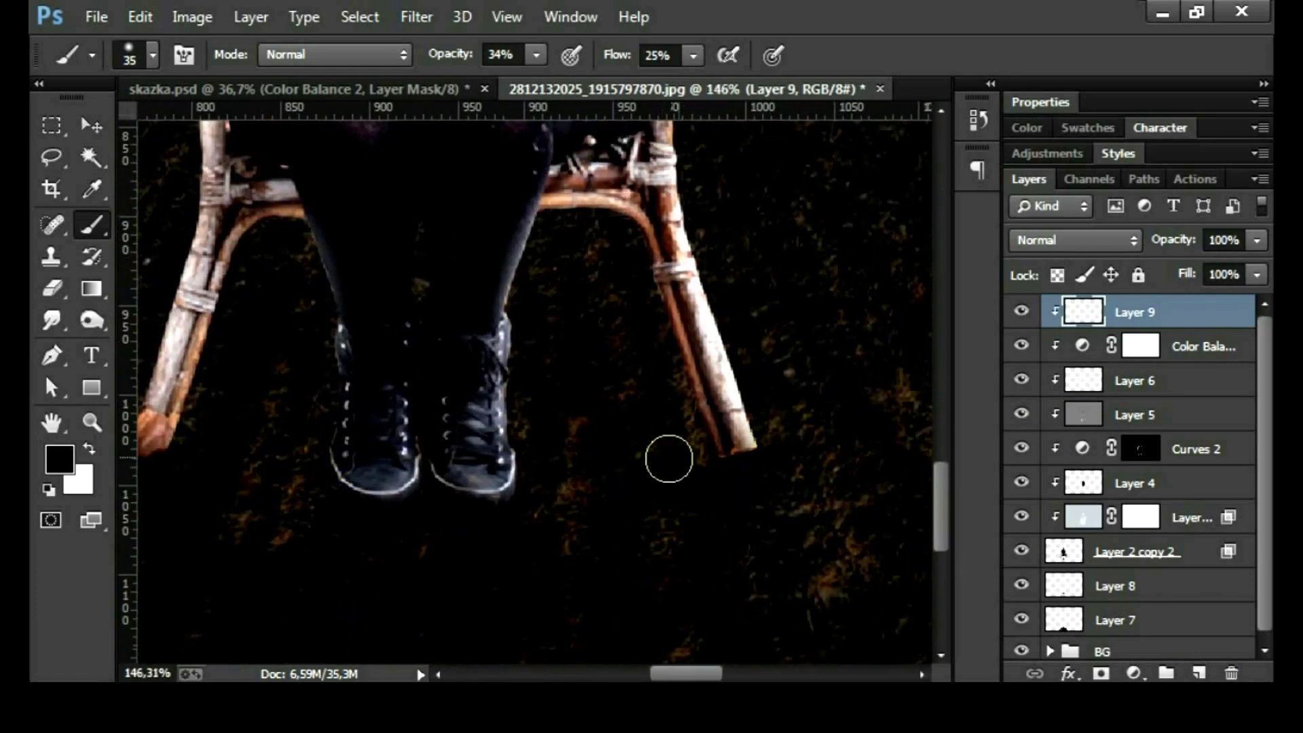
scroll(633, 497, down, 2)
scroll(635, 497, down, 2)
drag(634, 498, 747, 438)
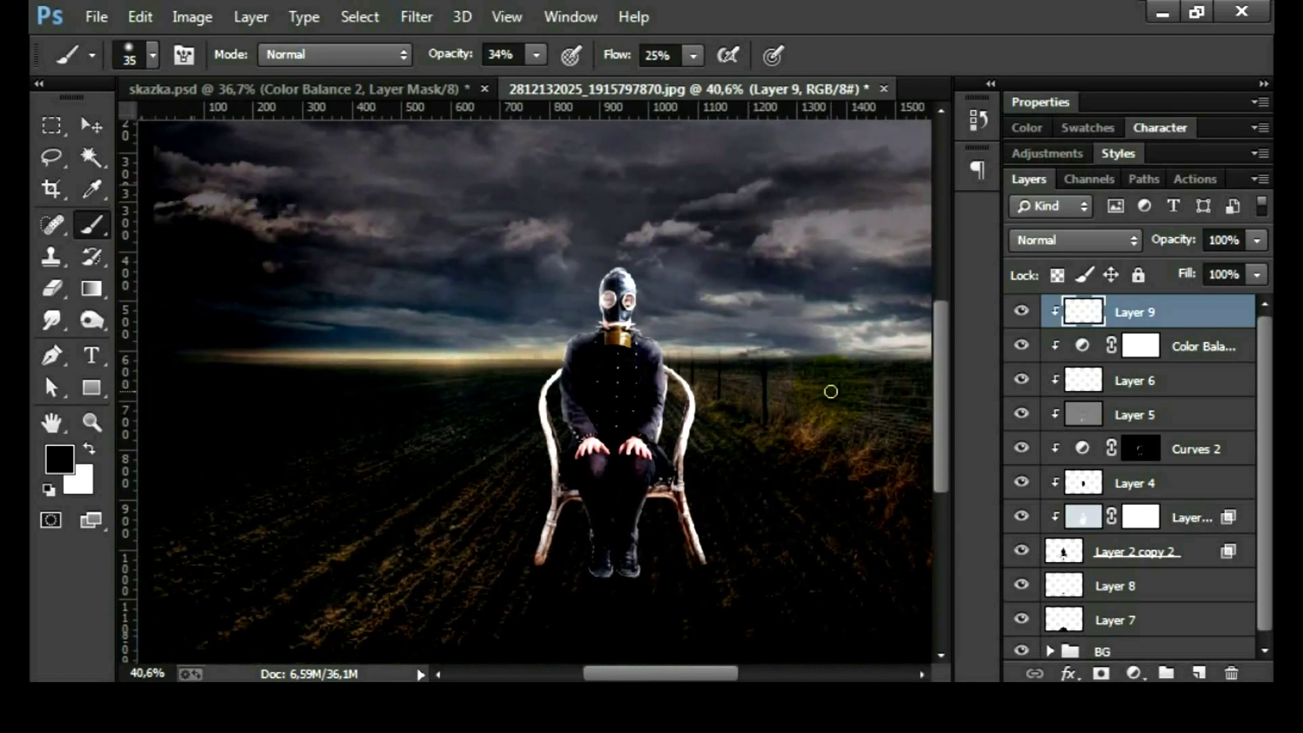
- Add Layer 10 above Layer 8 and set the foreground colour to light lavender
click(1155, 582)
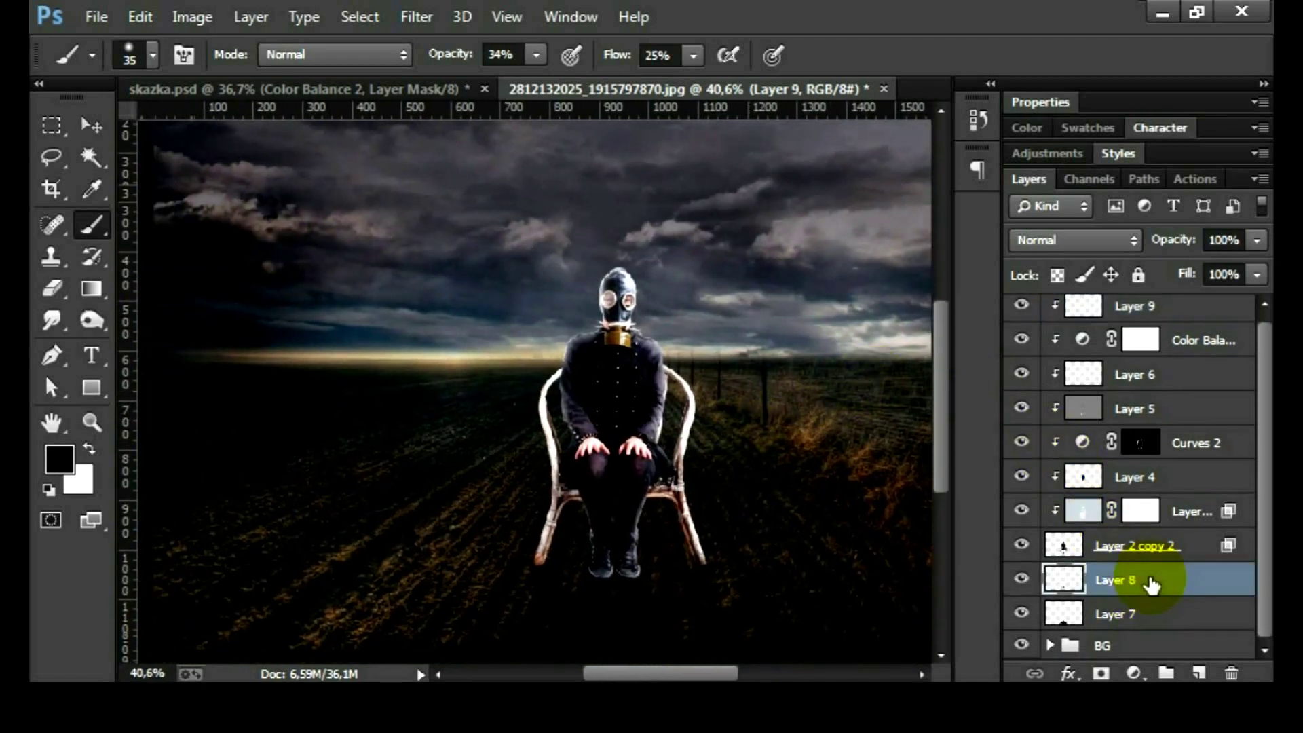
click(1199, 673)
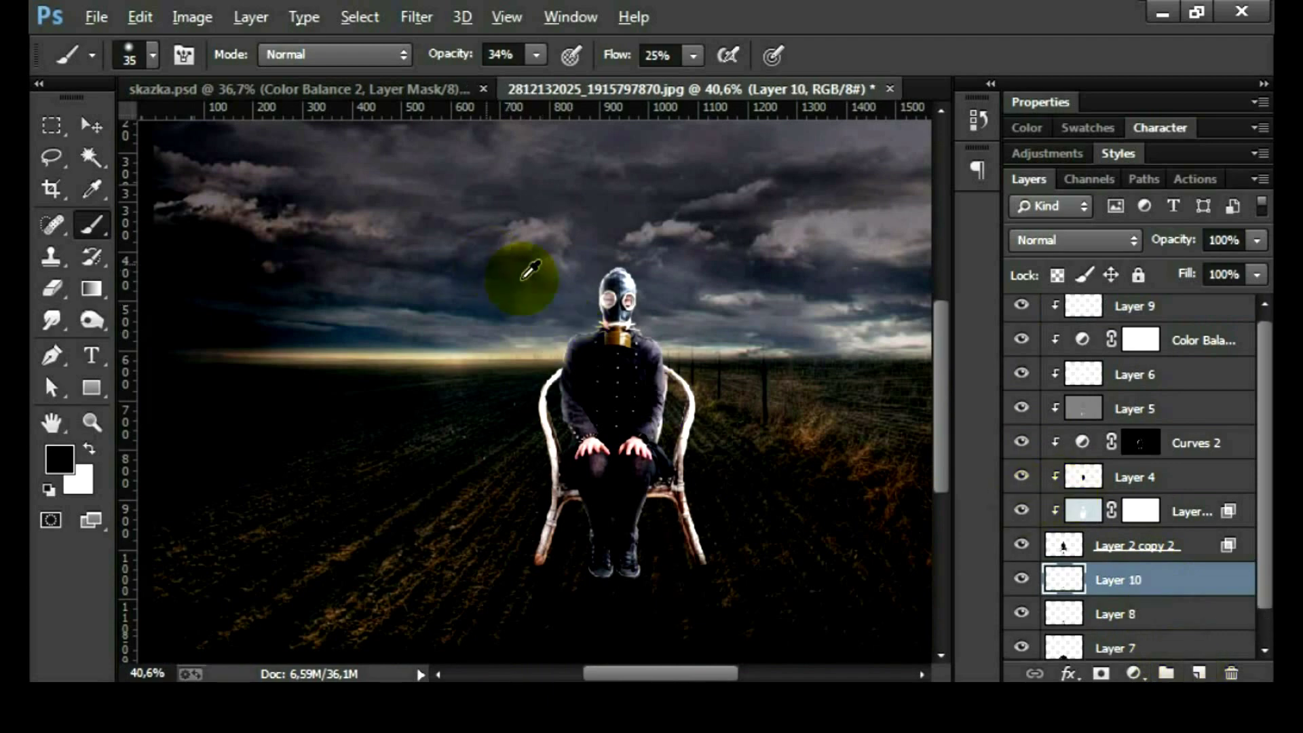
alt+click(597, 180)
click(68, 457)
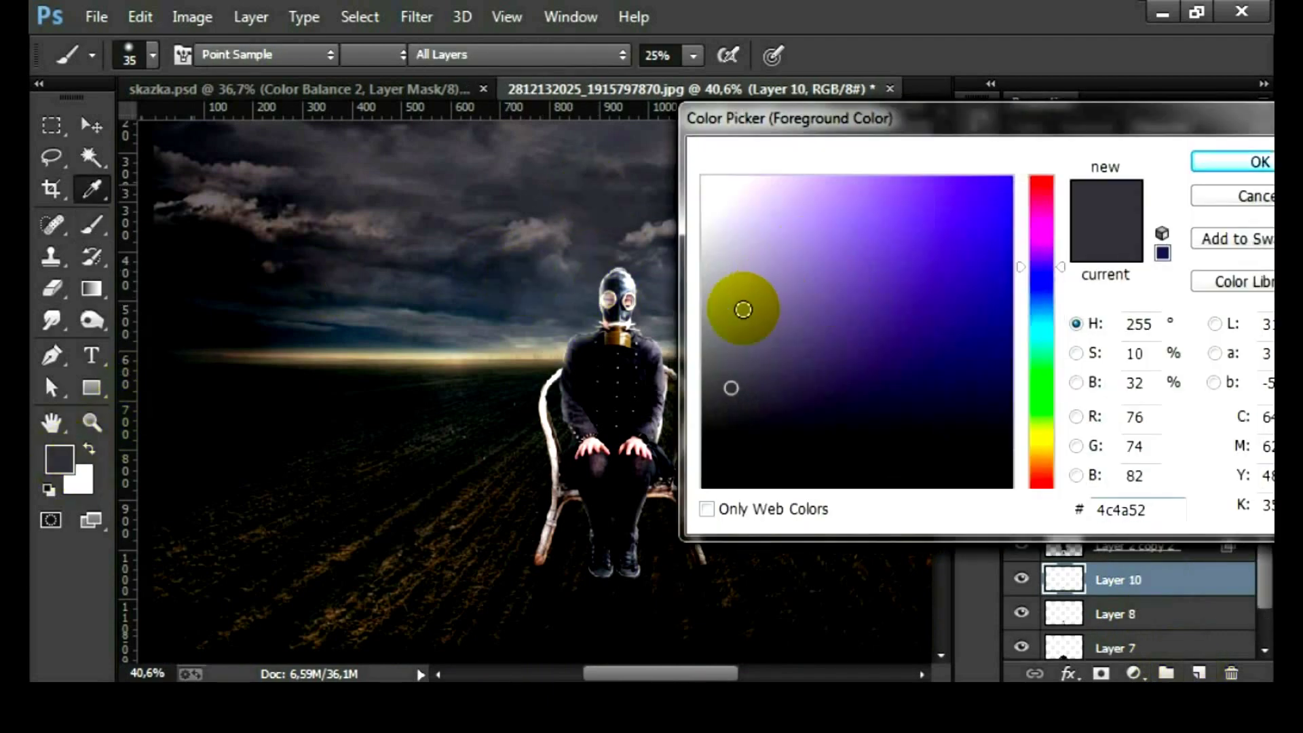
click(726, 261)
click(1248, 160)
- Paint a large soft lavender glow around the figure's head, torso and chair
key(b)
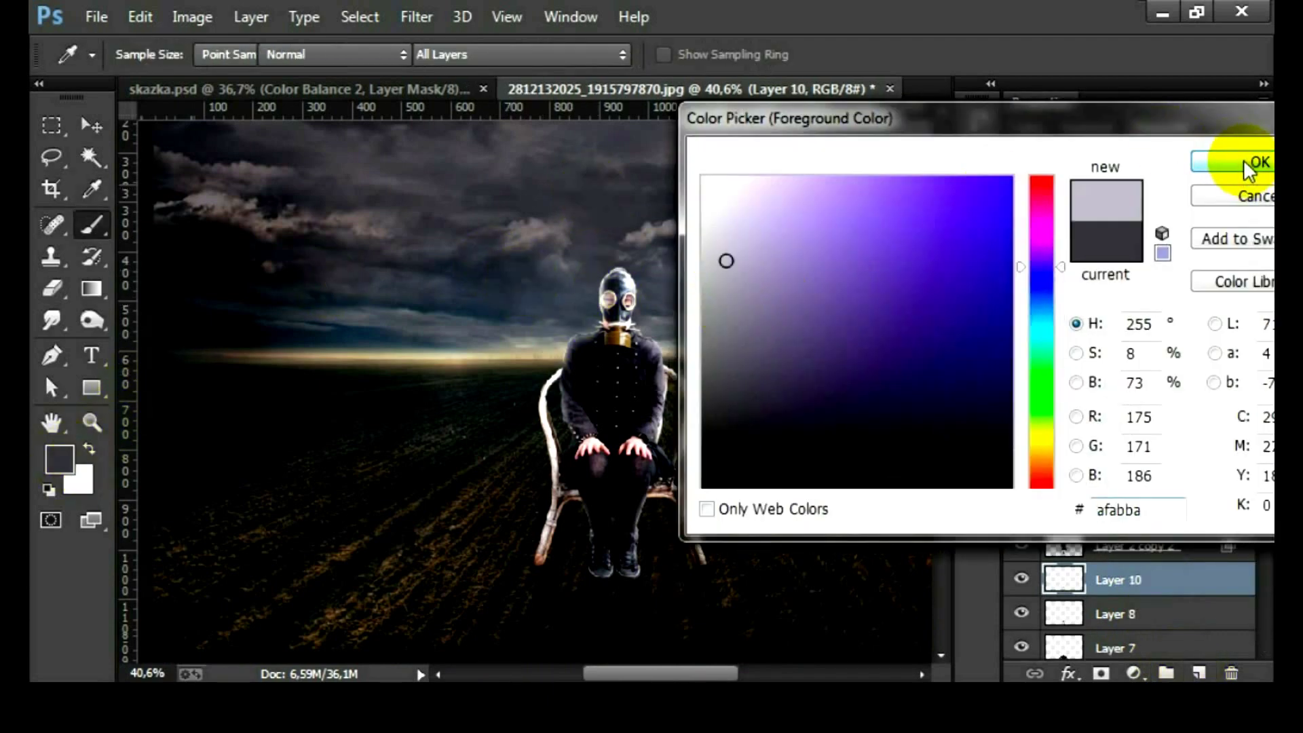
drag(442, 54, 726, 54)
drag(614, 53, 706, 55)
key(bracketright)
key(bracketright)
key(bracketright)
mouse_move(597, 298)
mouse_down()
mouse_move(614, 292)
mouse_move(616, 319)
mouse_up()
mouse_move(596, 378)
mouse_down()
mouse_move(647, 496)
mouse_move(596, 399)
mouse_move(582, 484)
mouse_move(596, 375)
mouse_move(622, 370)
mouse_move(597, 468)
mouse_up()
mouse_move(577, 407)
mouse_down()
mouse_move(573, 475)
mouse_move(614, 448)
mouse_up()
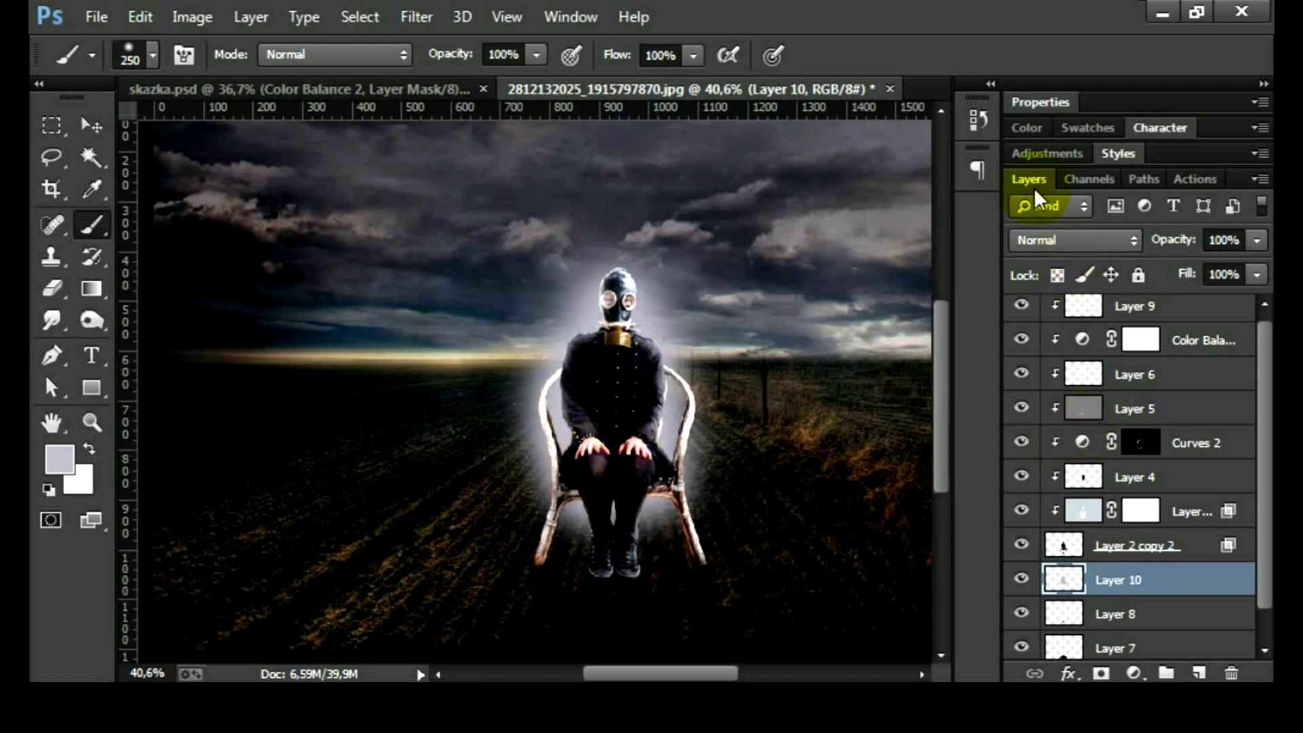
- Set Layer 10 to Linear Dodge (Add) blending at 35% opacity
click(1044, 239)
click(1061, 246)
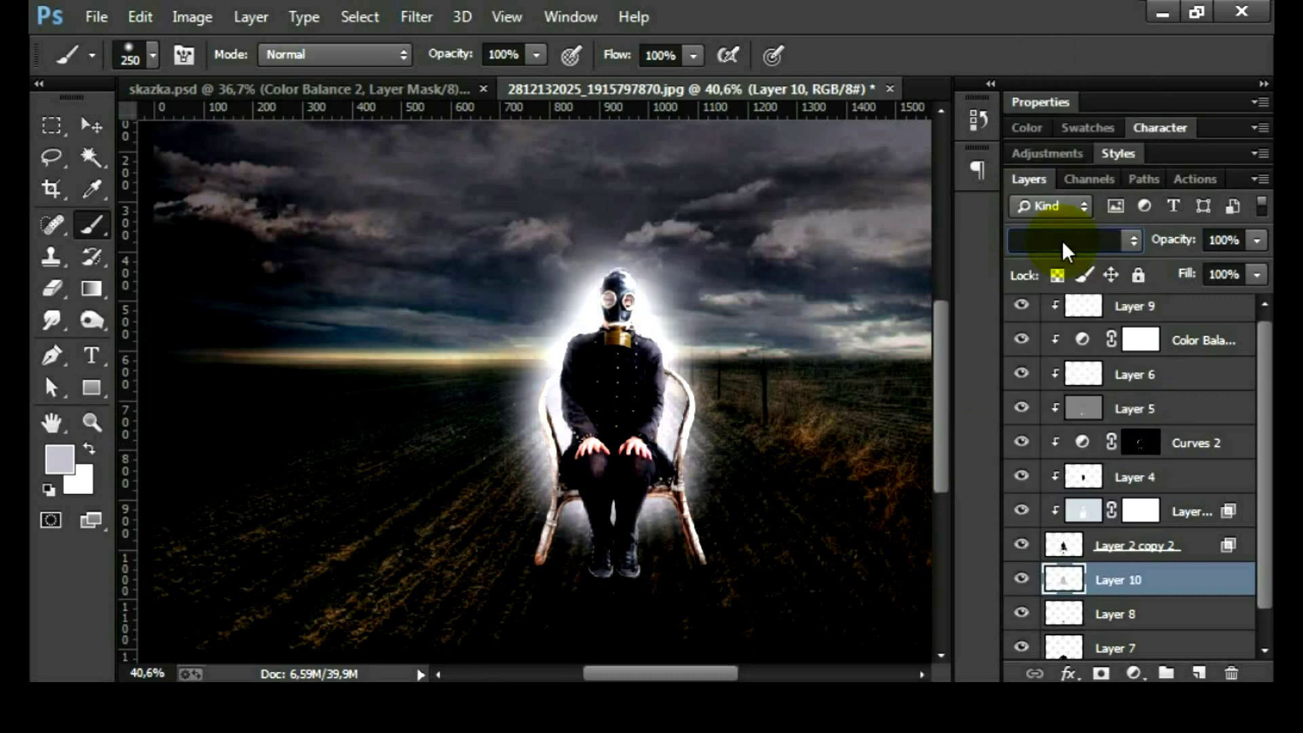
drag(1184, 248, 1116, 267)
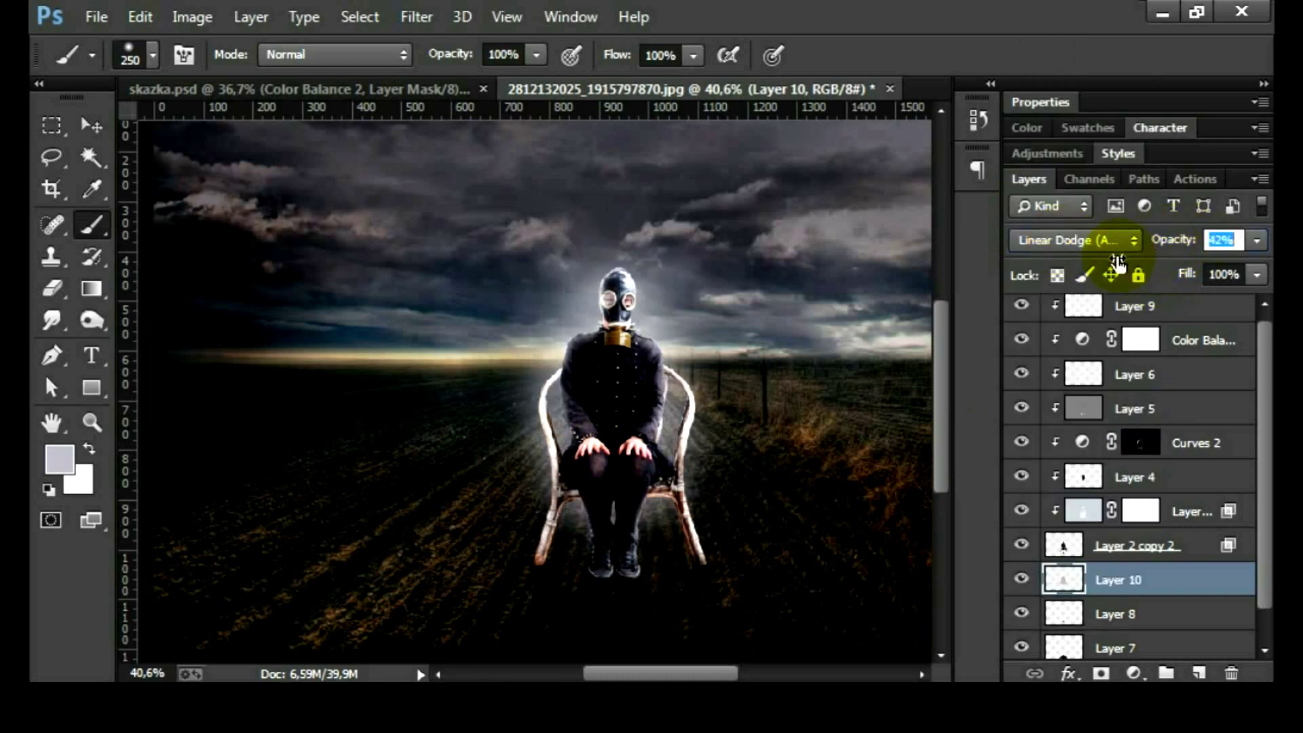
drag(1108, 267, 1122, 272)
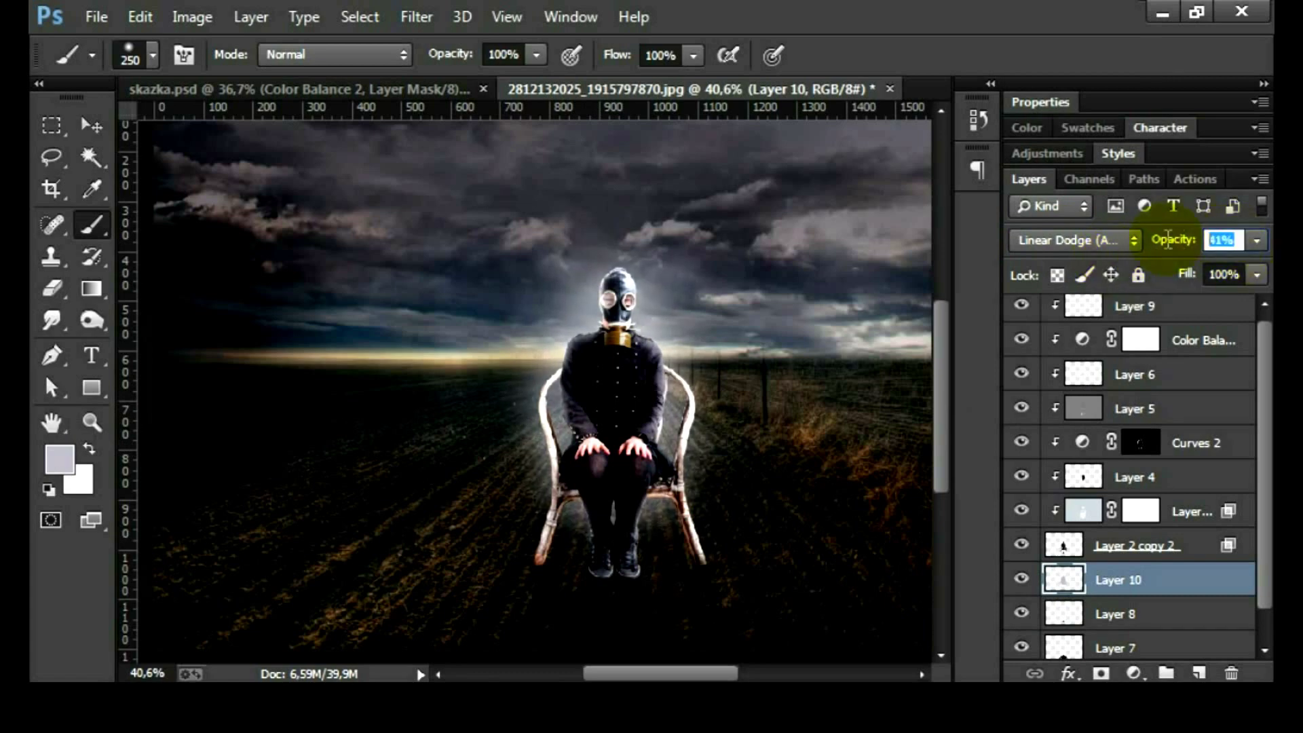
text(35)
key(Return)
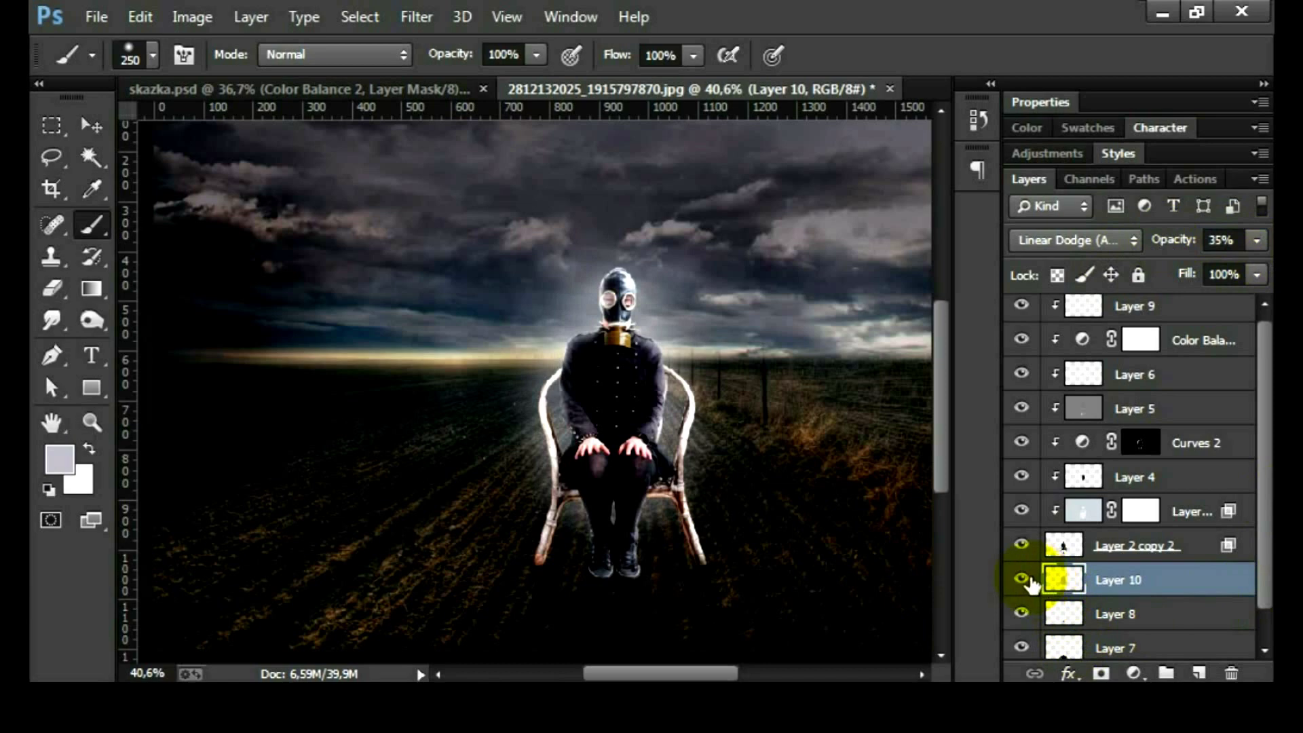
- Toggle the glow layer off and on to compare, then raise its opacity slightly
click(1021, 578)
click(1022, 579)
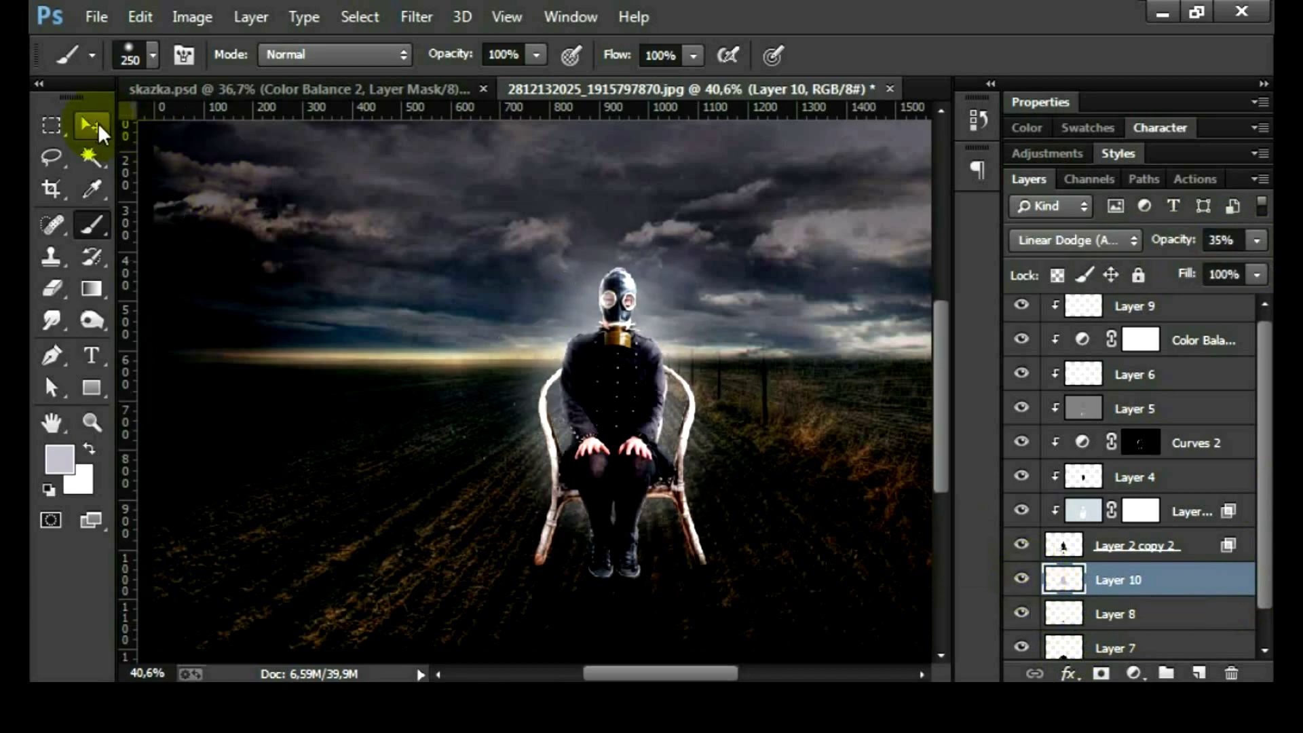
click(91, 126)
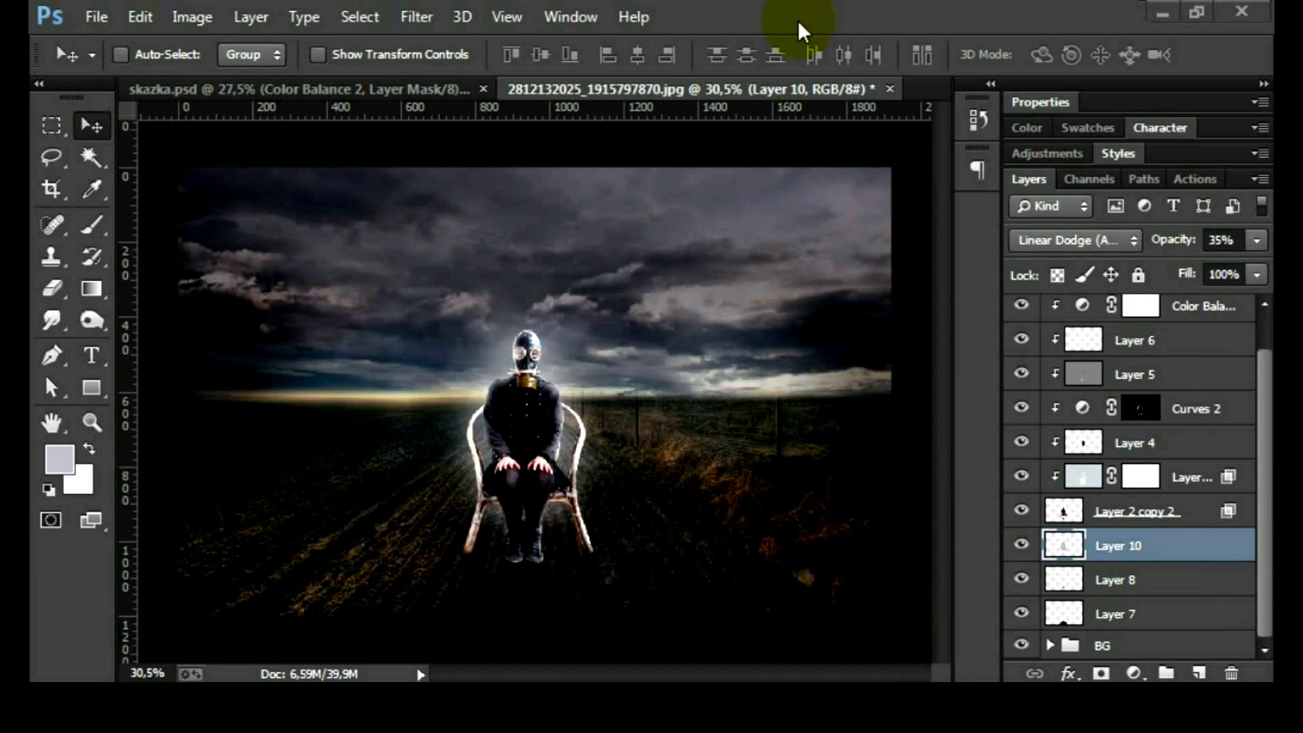
drag(1179, 251, 1179, 251)
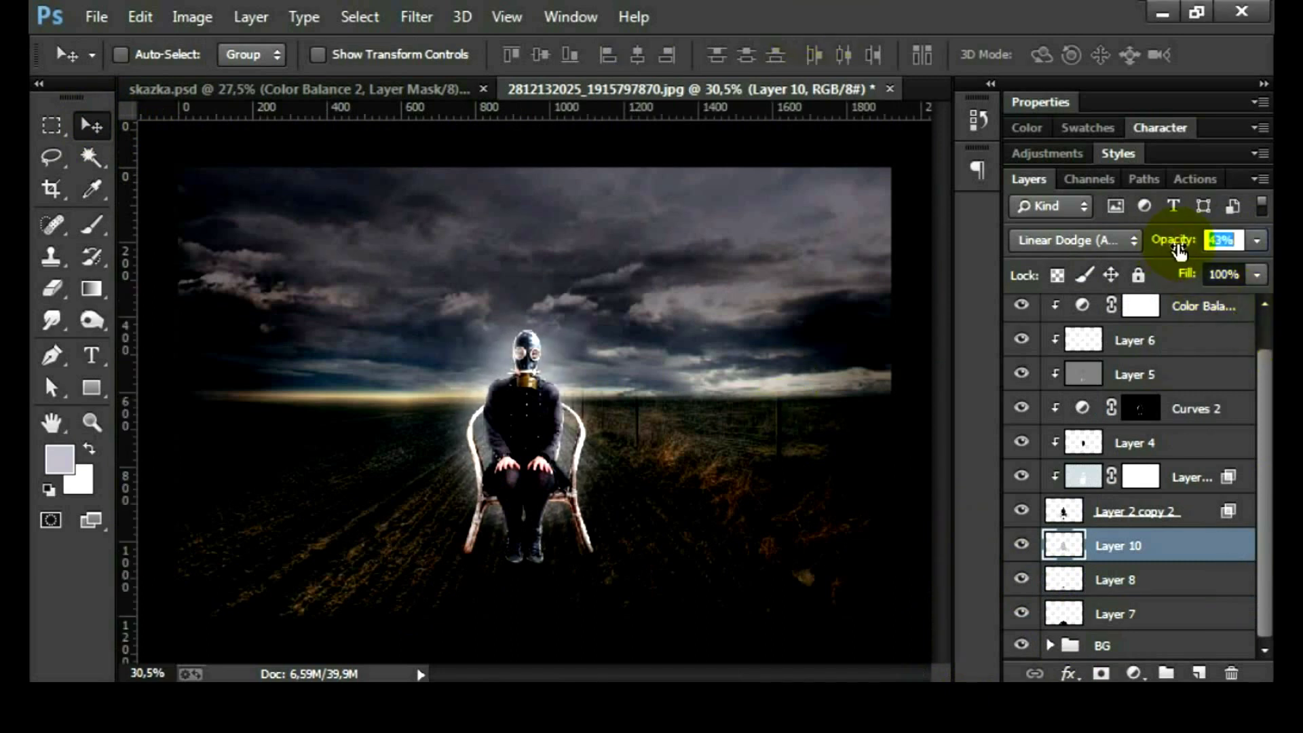
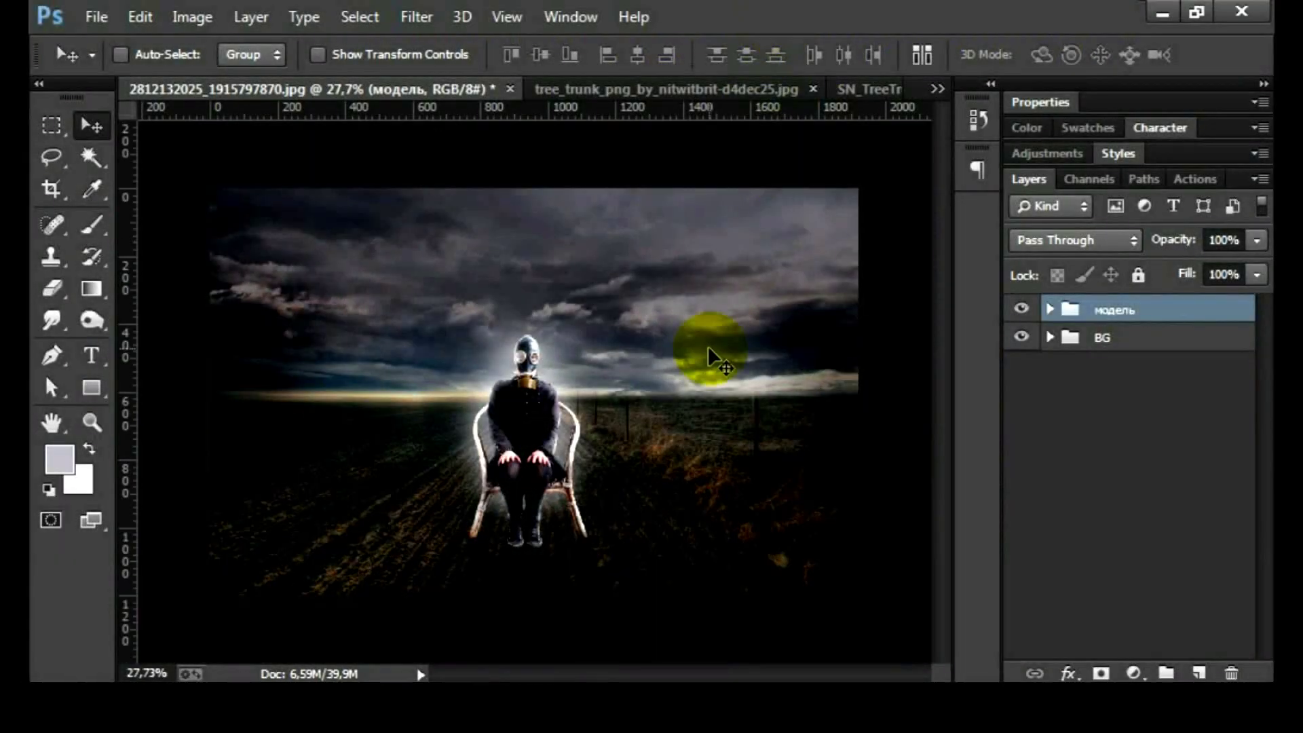
- Magic Wand the trunk photo's white background and turn it into an inverted layer mask
click(694, 87)
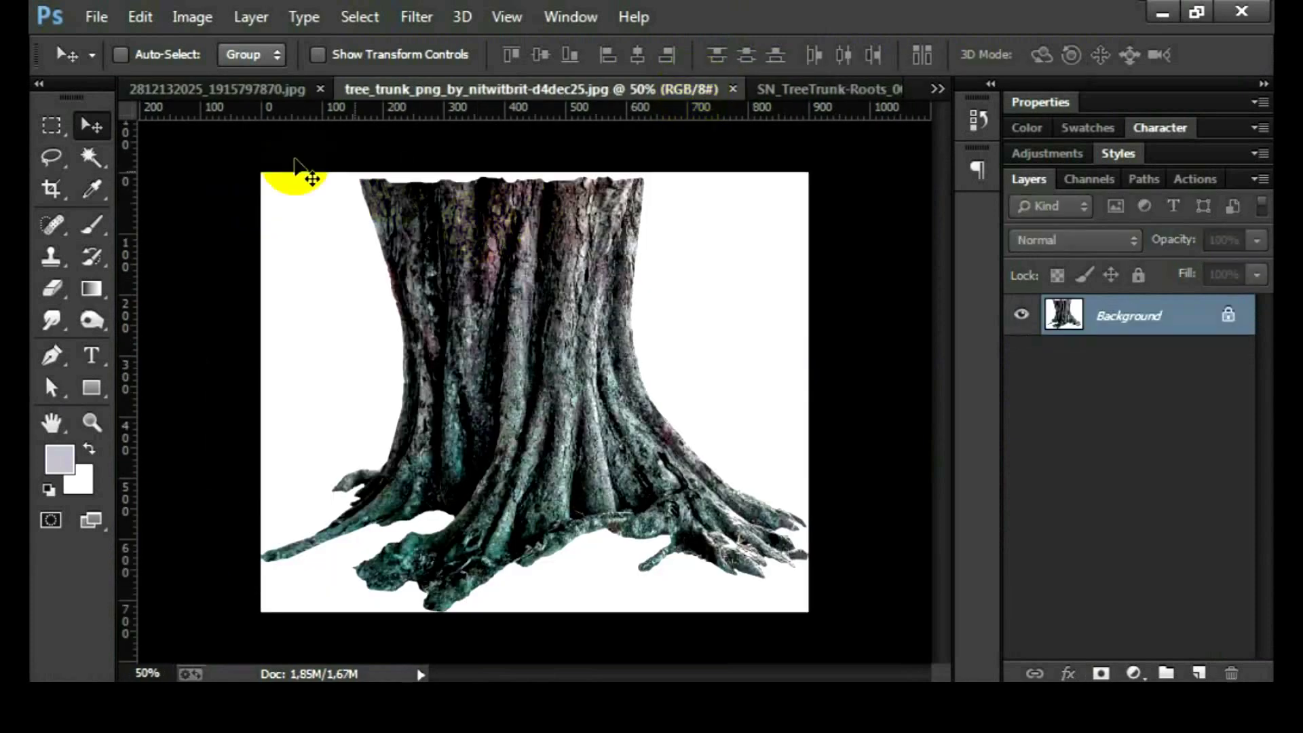
click(91, 152)
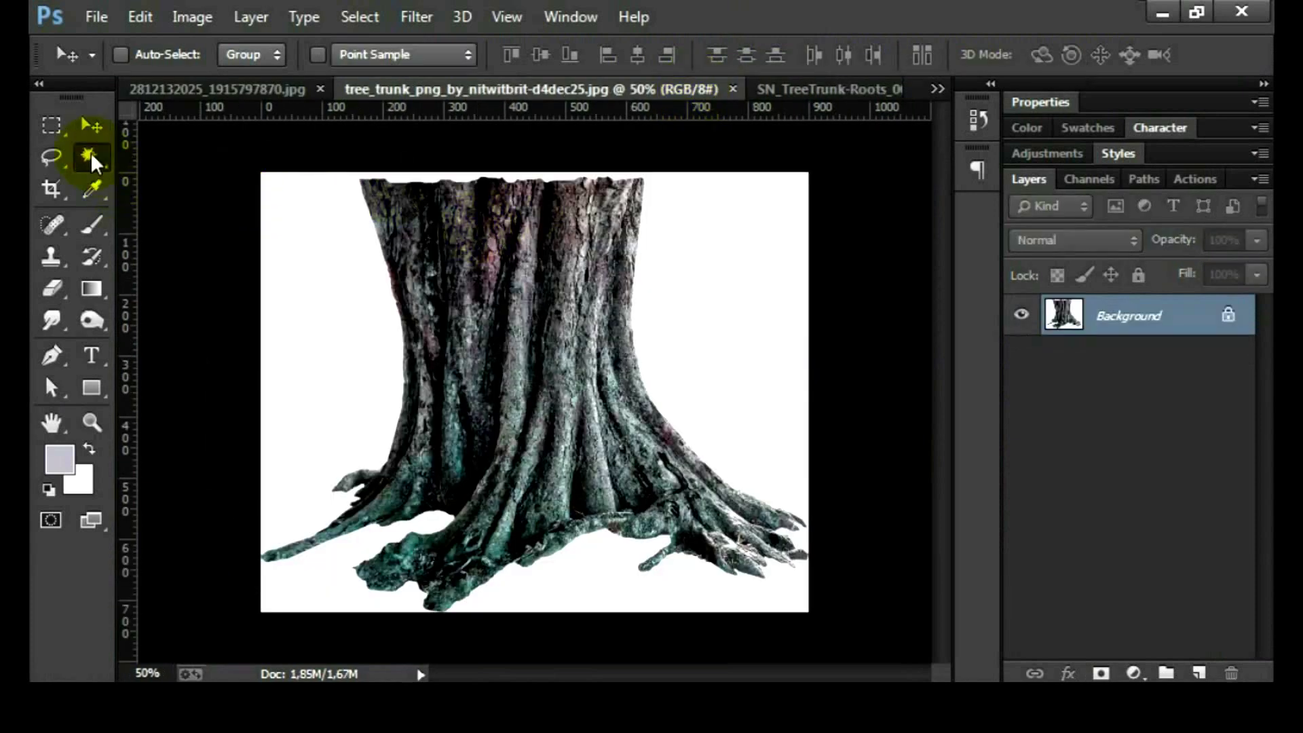
click(333, 267)
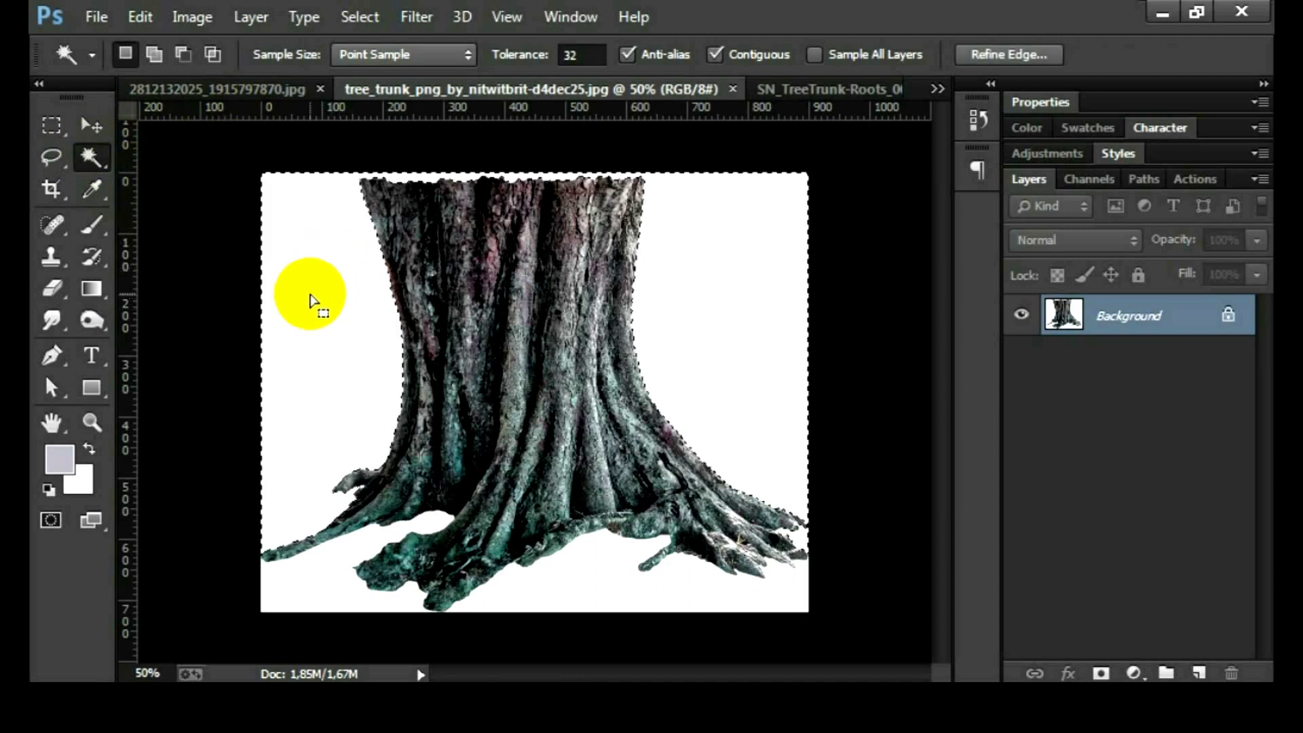
key(shift)
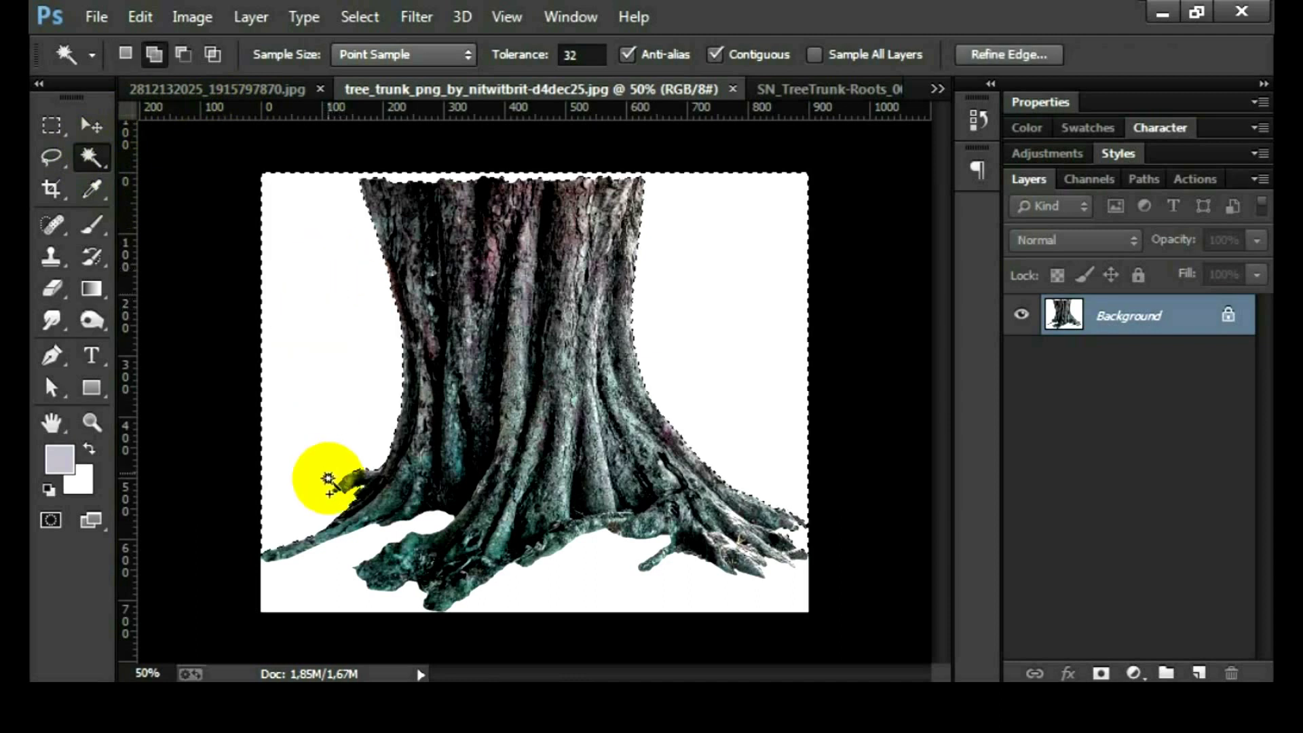
click(337, 573)
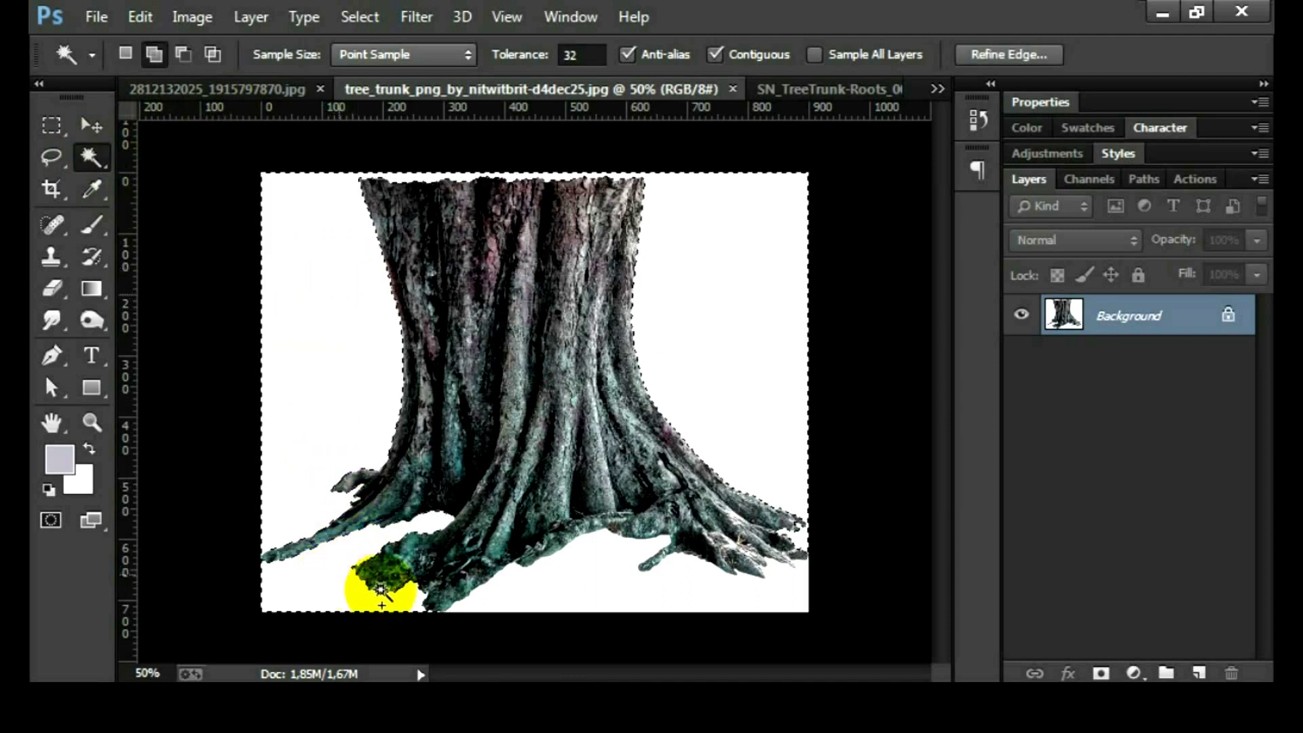
click(1100, 673)
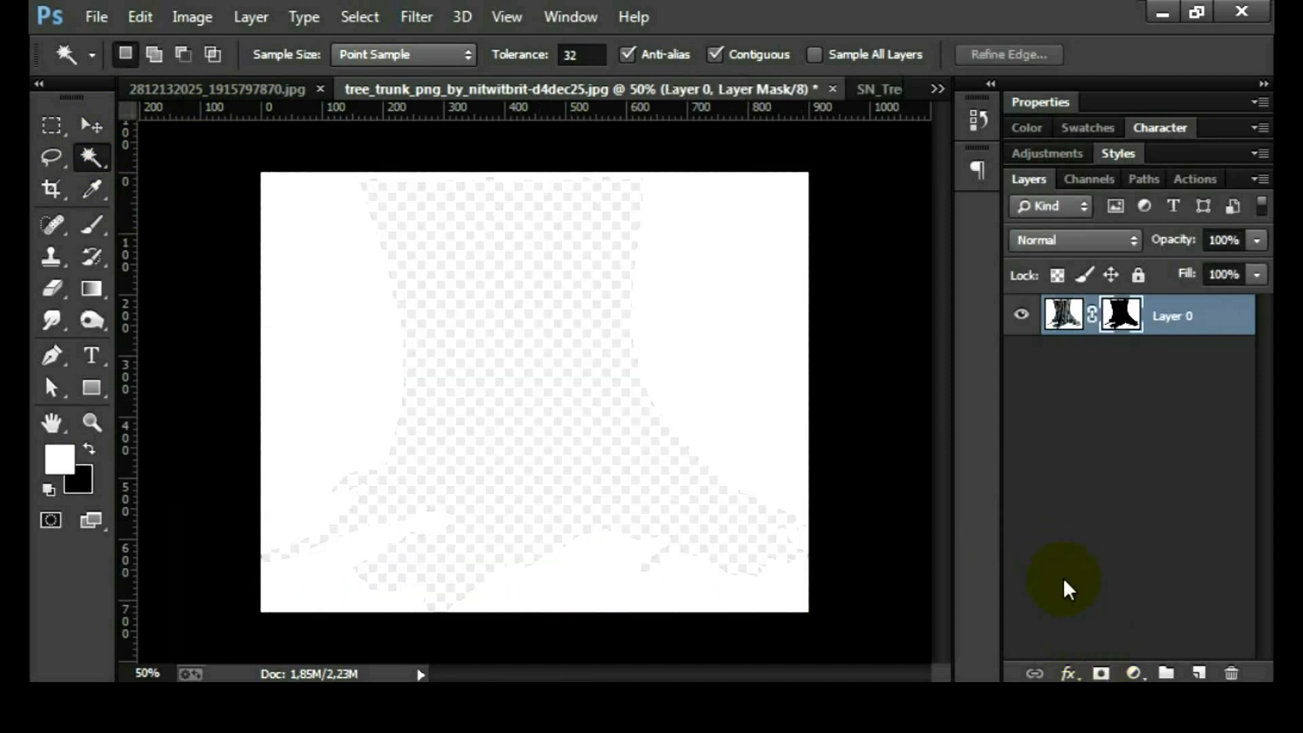
key(ctrl+i)
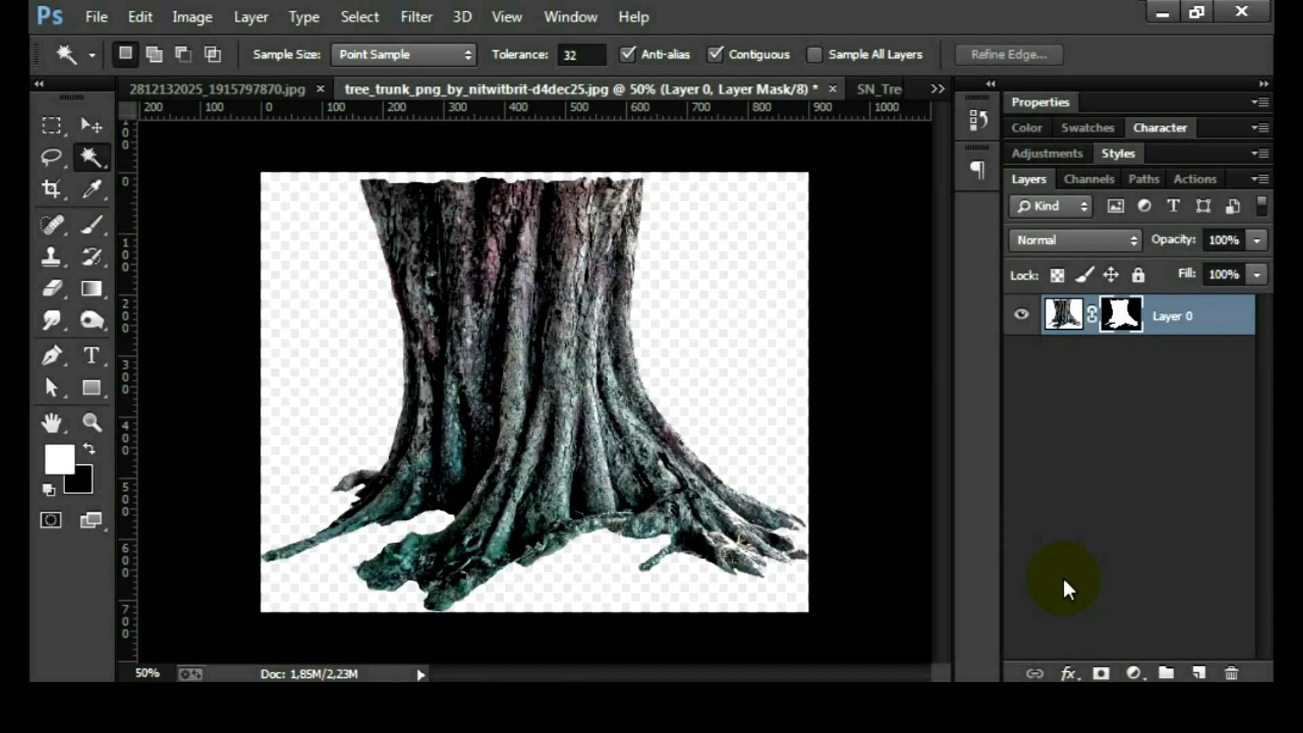
- Drag the masked trunk into the gas-mask composite and close the trunk photo without saving
key(v)
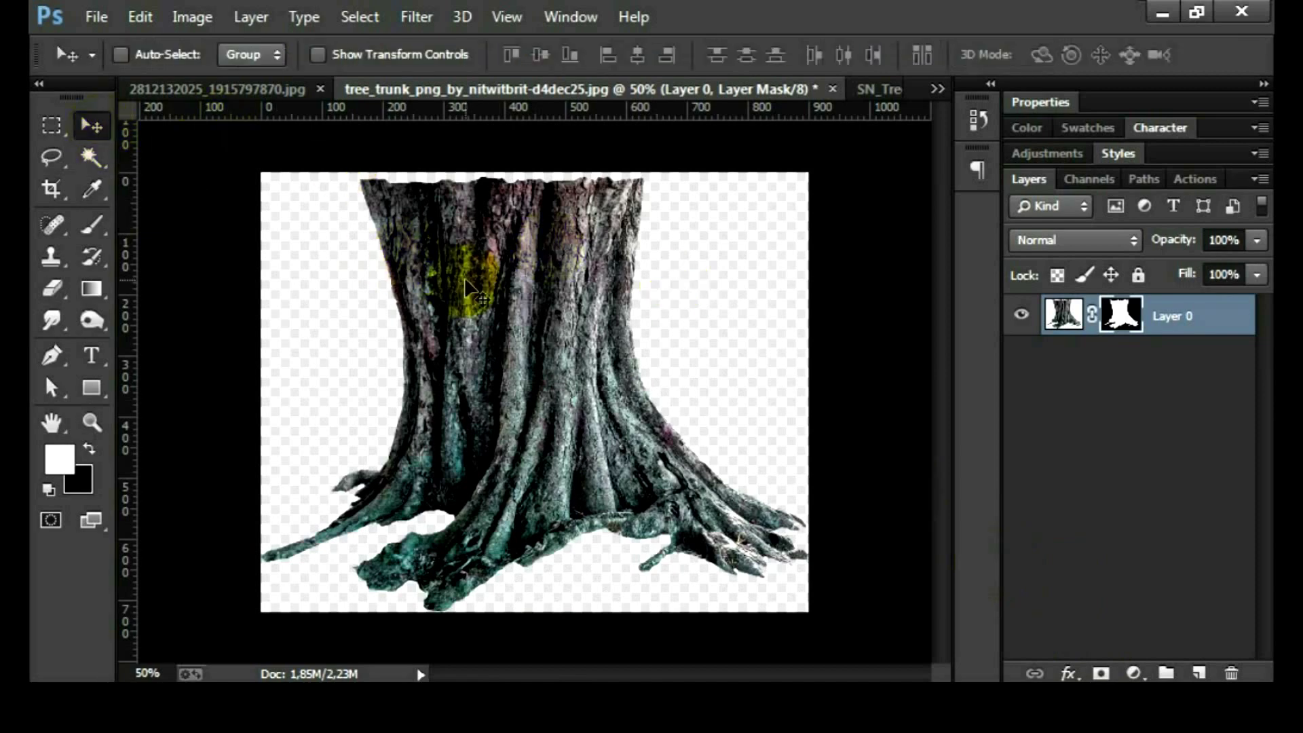
mouse_move(475, 314)
mouse_down()
mouse_move(268, 102)
mouse_move(769, 435)
mouse_move(787, 332)
mouse_up()
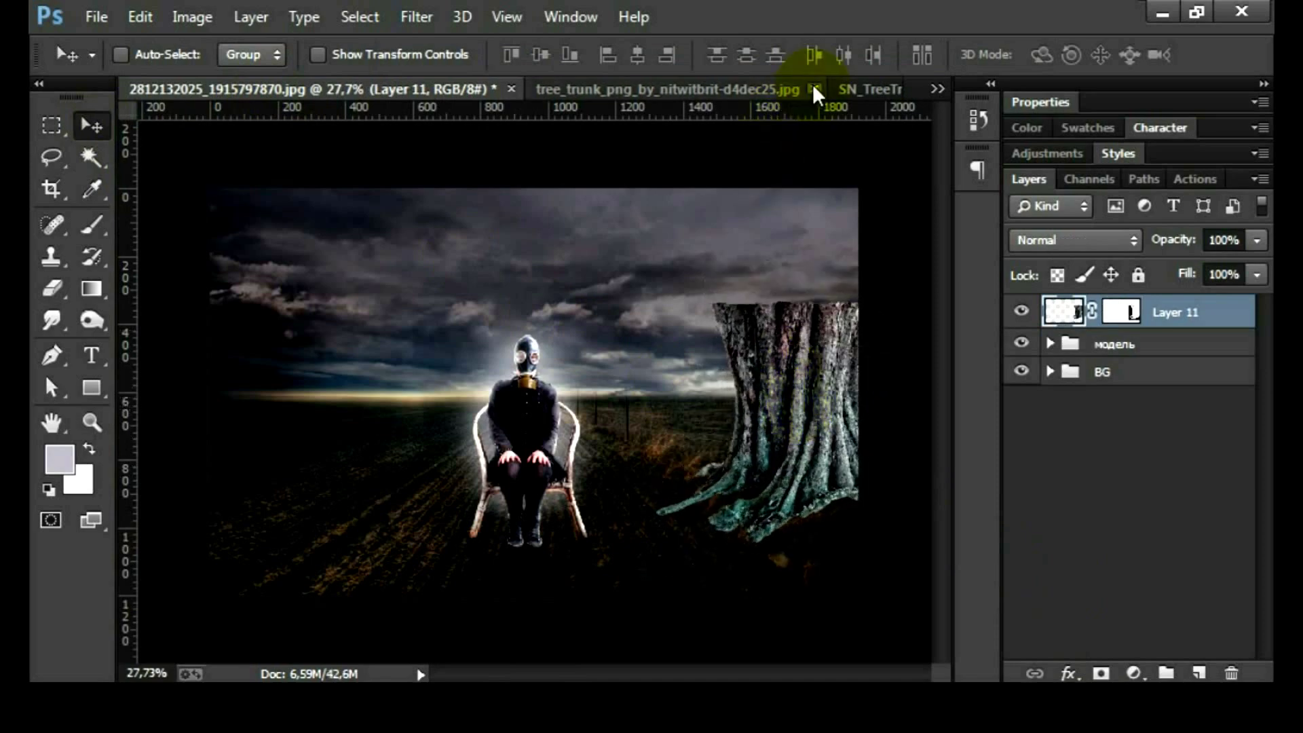
click(678, 89)
key(ctrl+w)
click(503, 252)
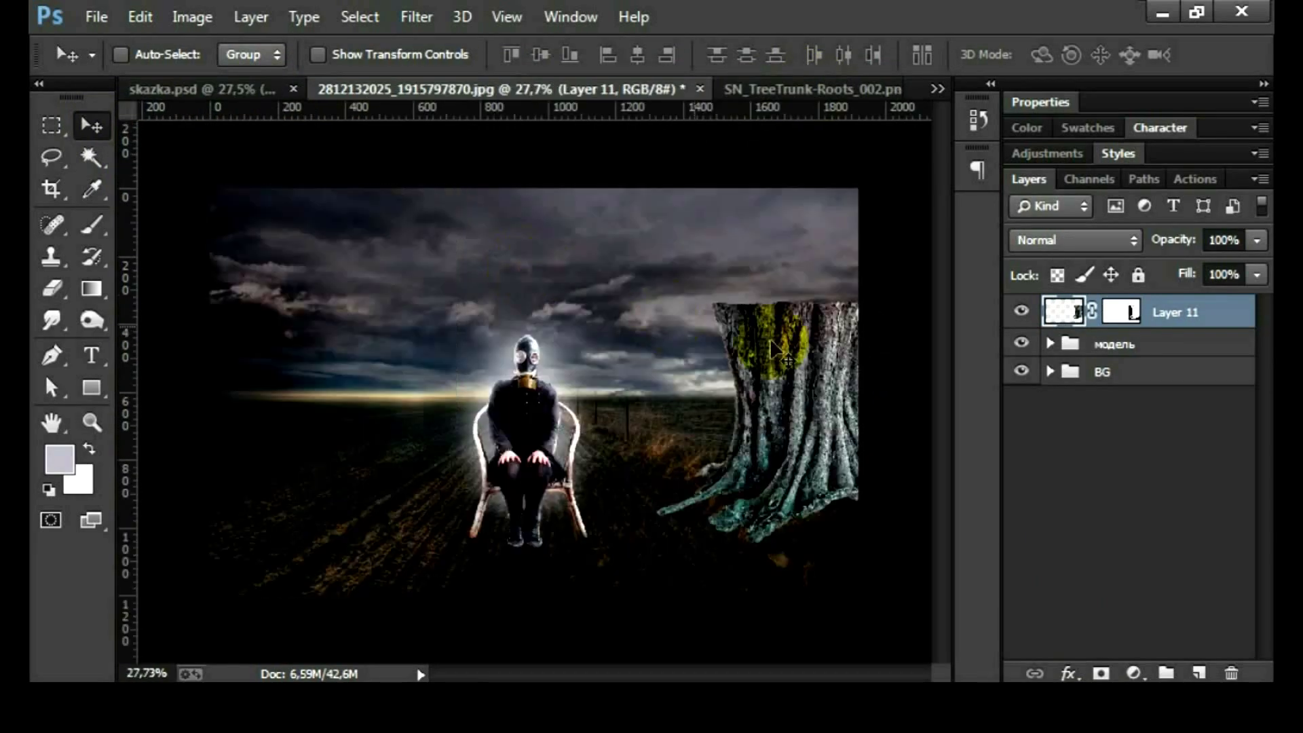
- Scale the trunk up to about 166% and place it at the right edge
drag(807, 379, 826, 383)
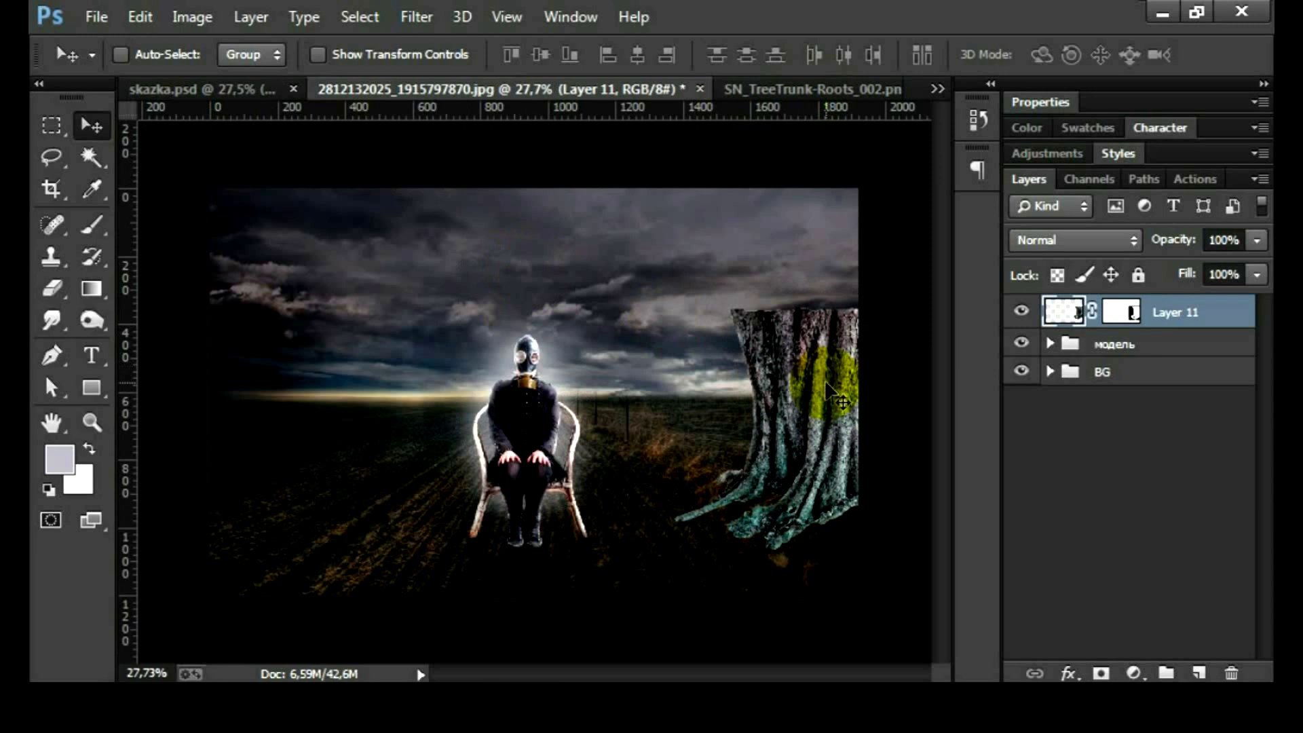
key(ctrl+t)
drag(673, 307, 472, 142)
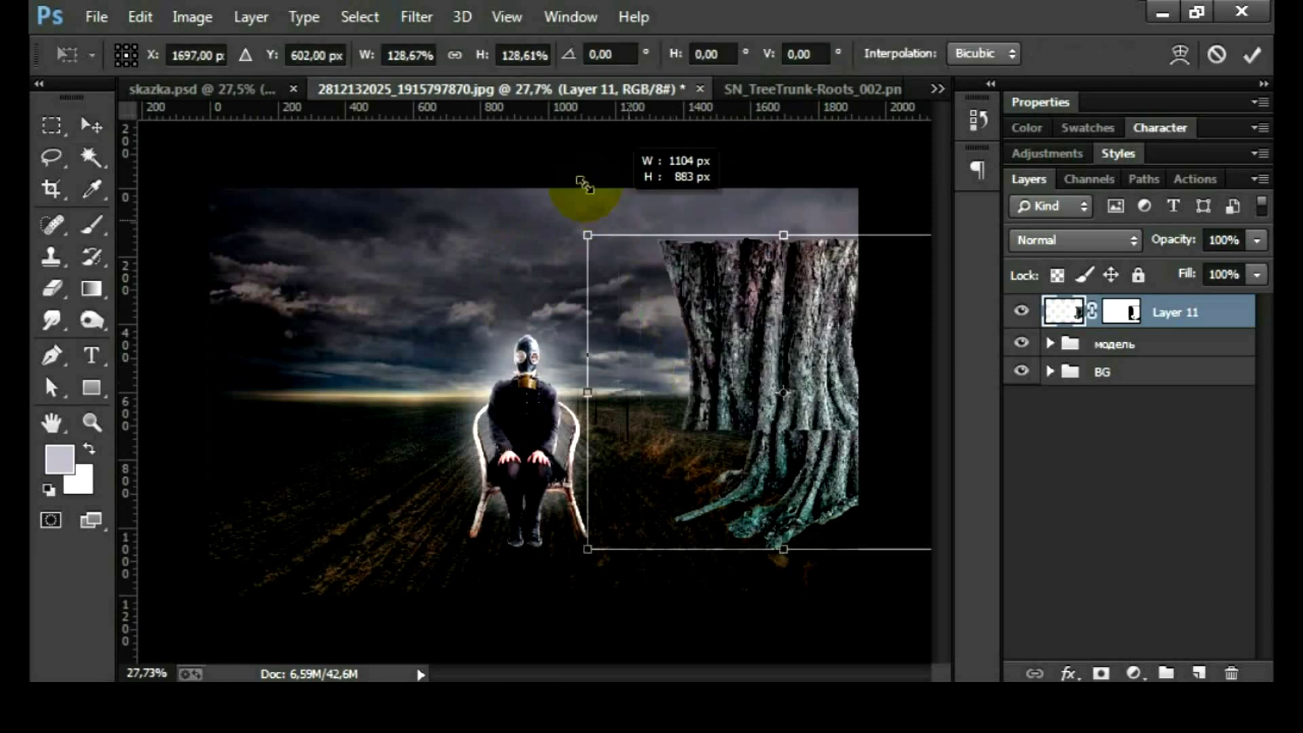
drag(468, 547, 457, 558)
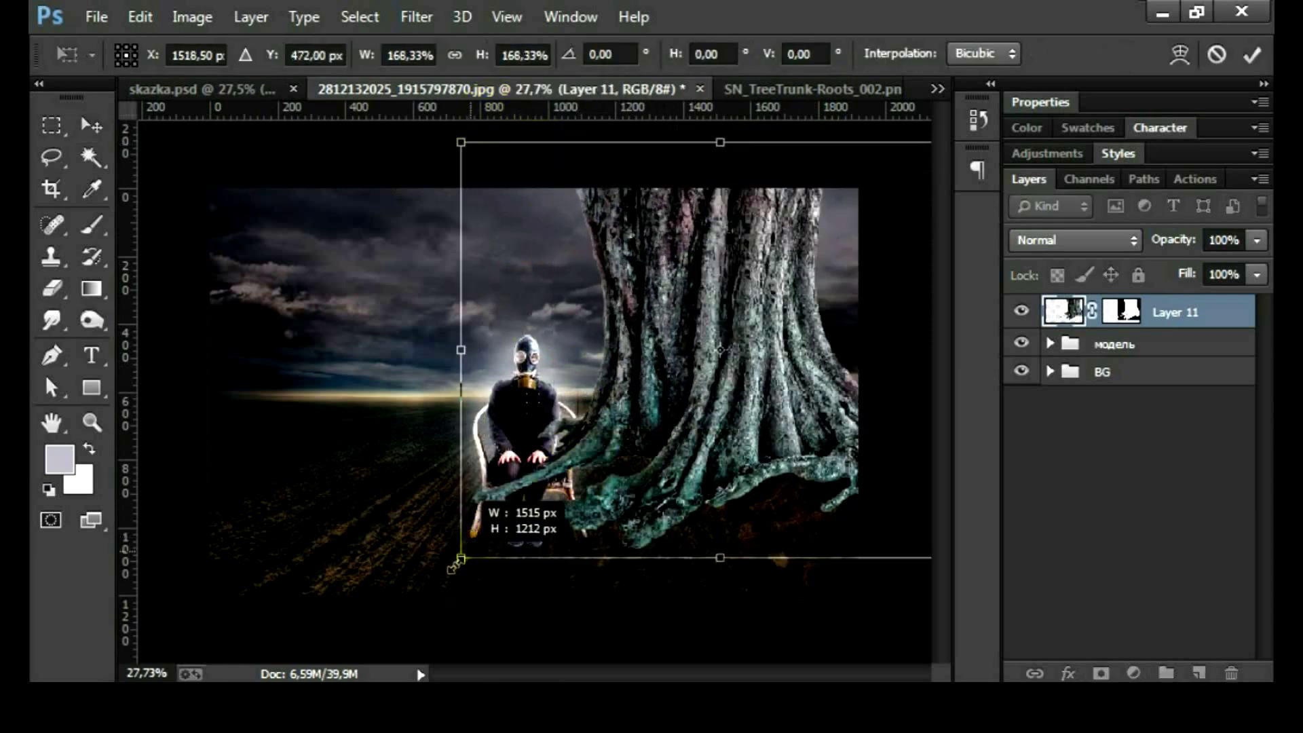
drag(605, 457, 745, 487)
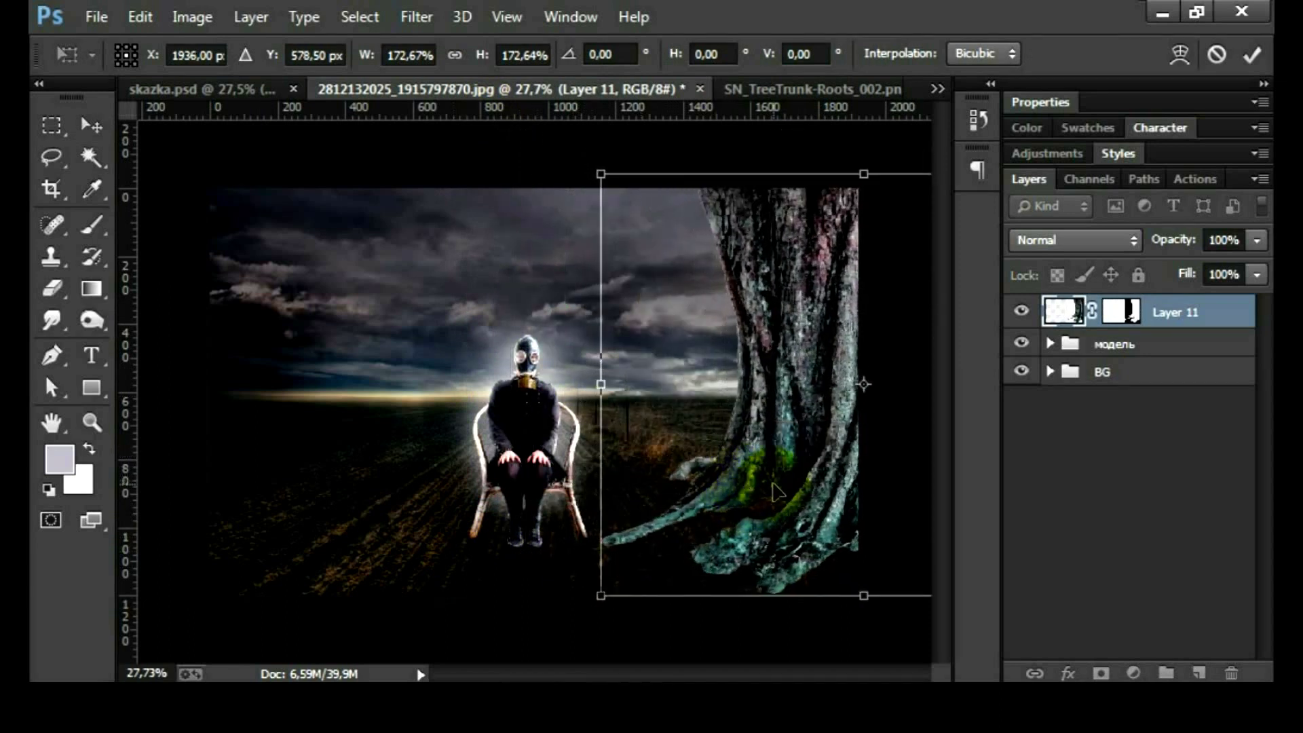
key(Return)
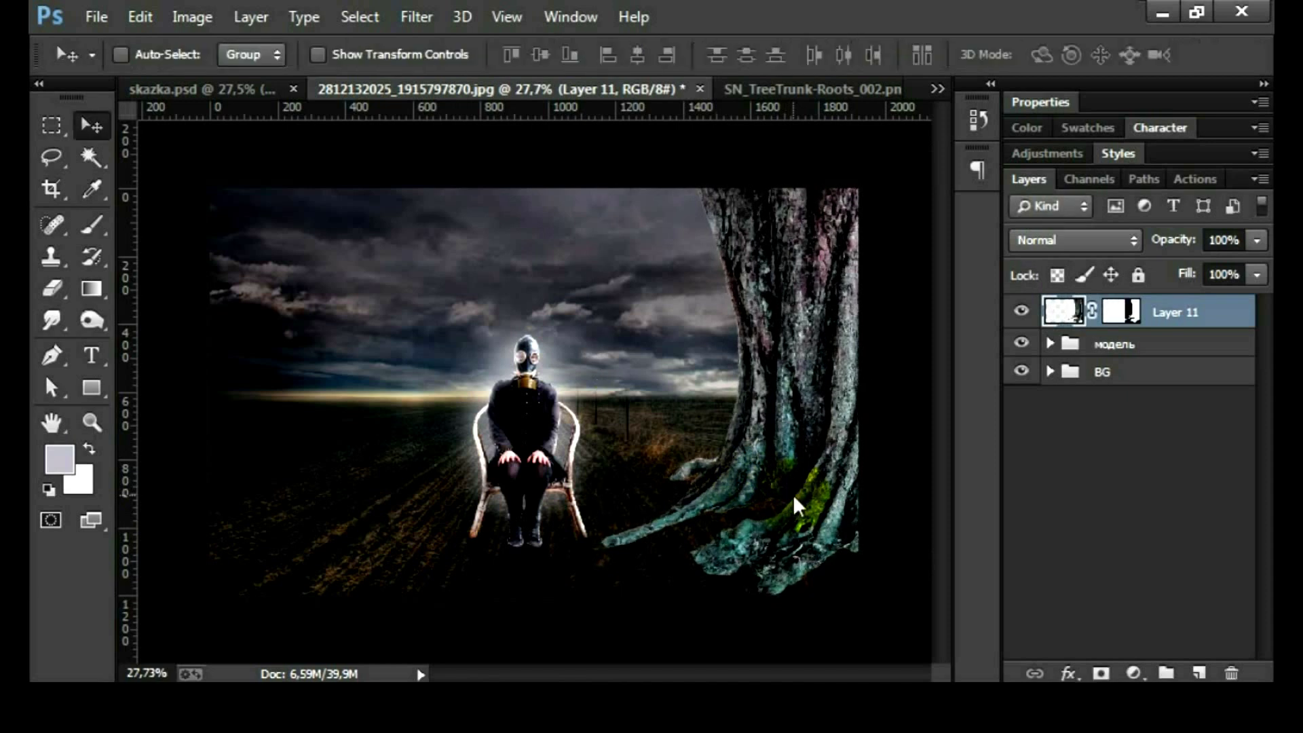
drag(792, 494, 787, 419)
- Enlarge the tree slightly leftward and nudge it right and down
click(1121, 311)
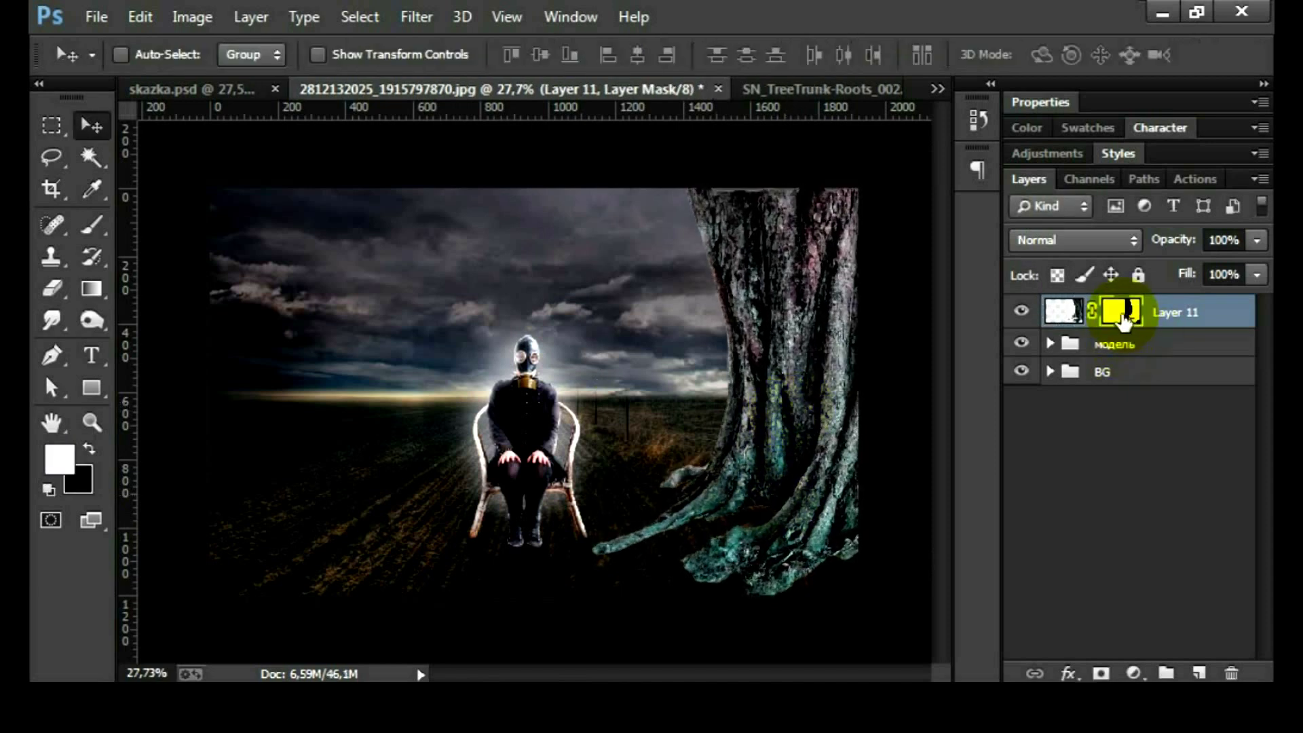
drag(760, 258, 756, 233)
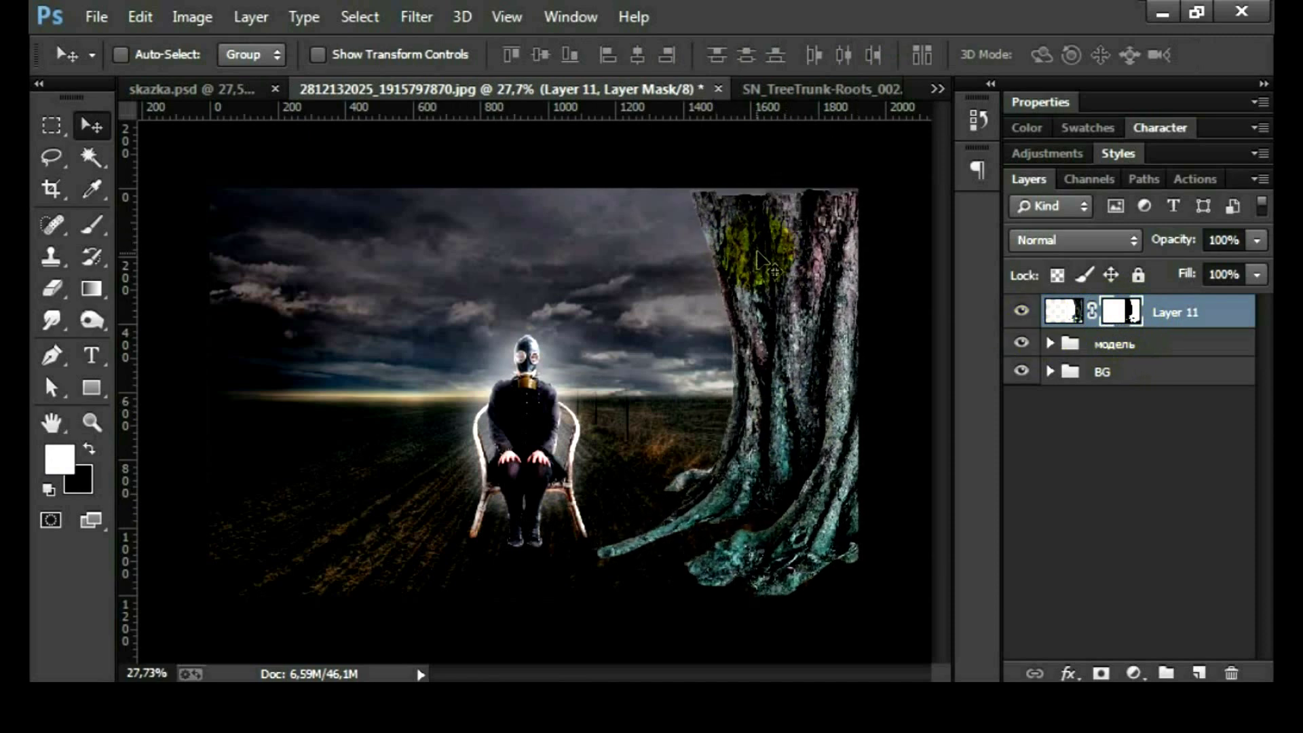
key(ctrl+t)
drag(610, 173, 566, 141)
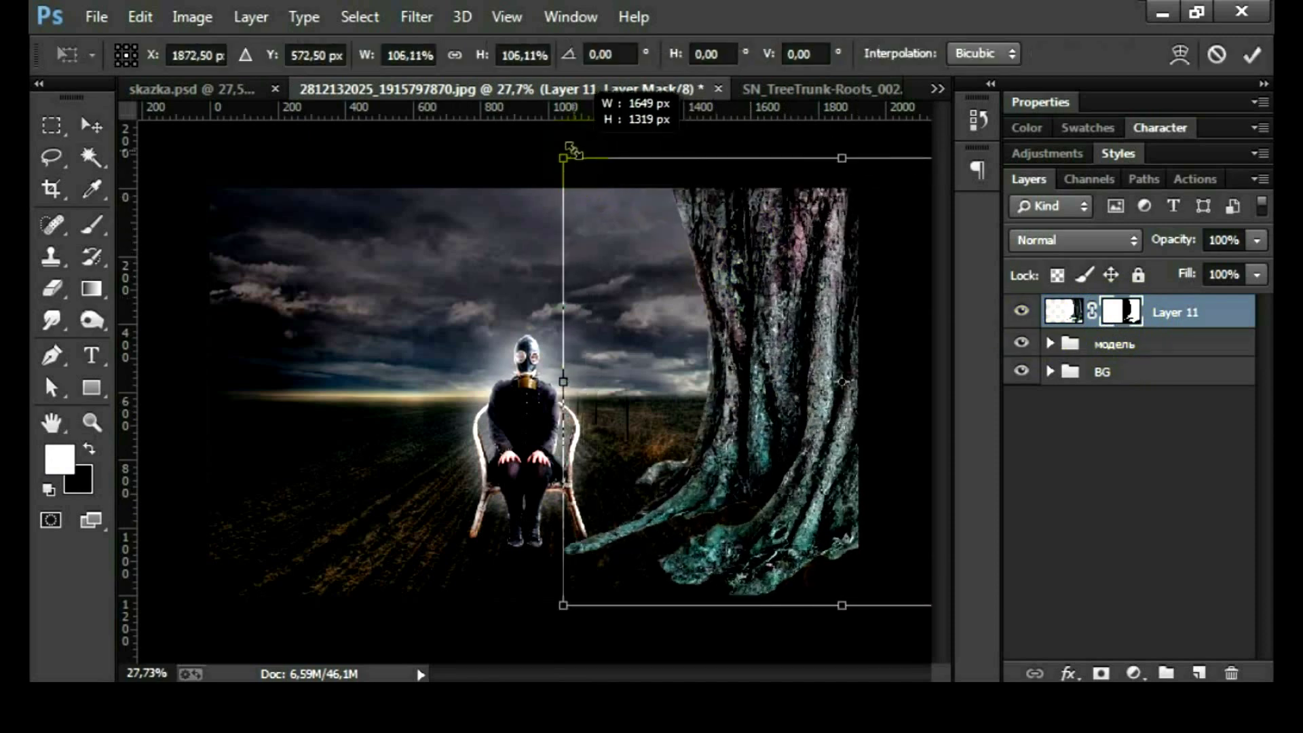
key(Return)
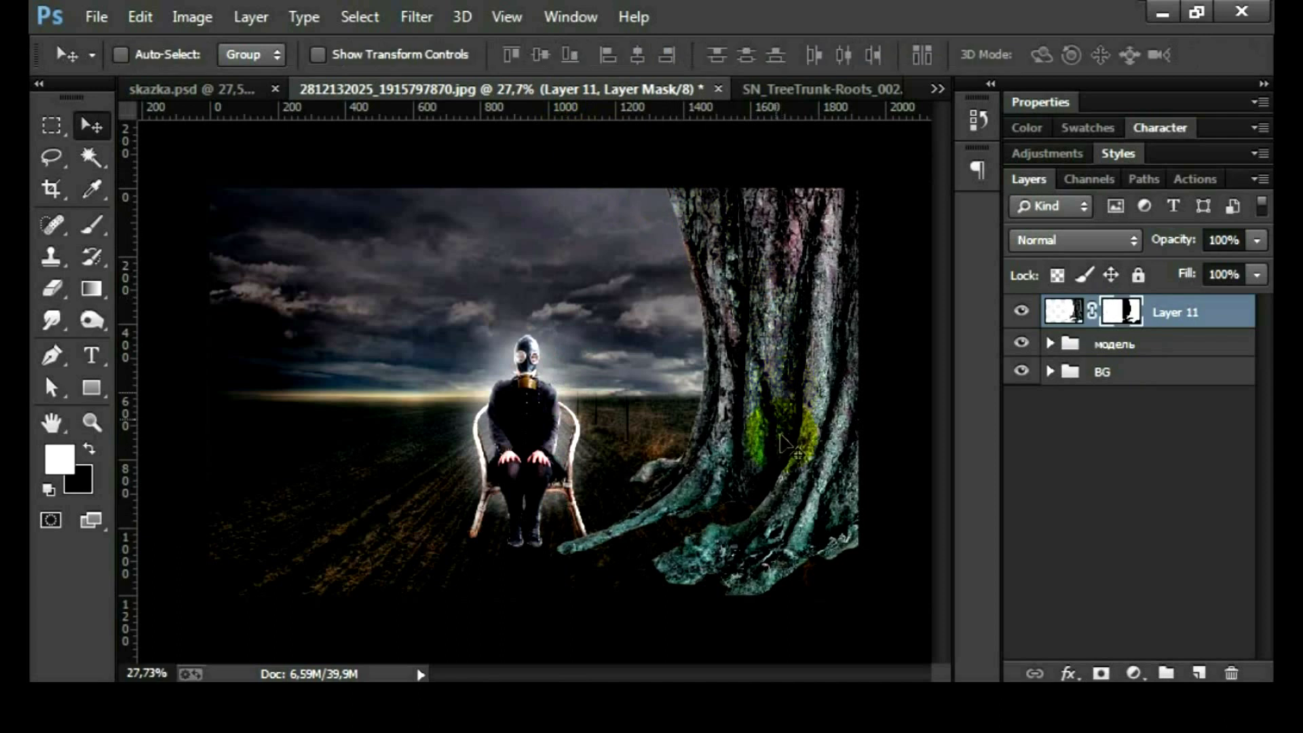
drag(784, 440, 805, 433)
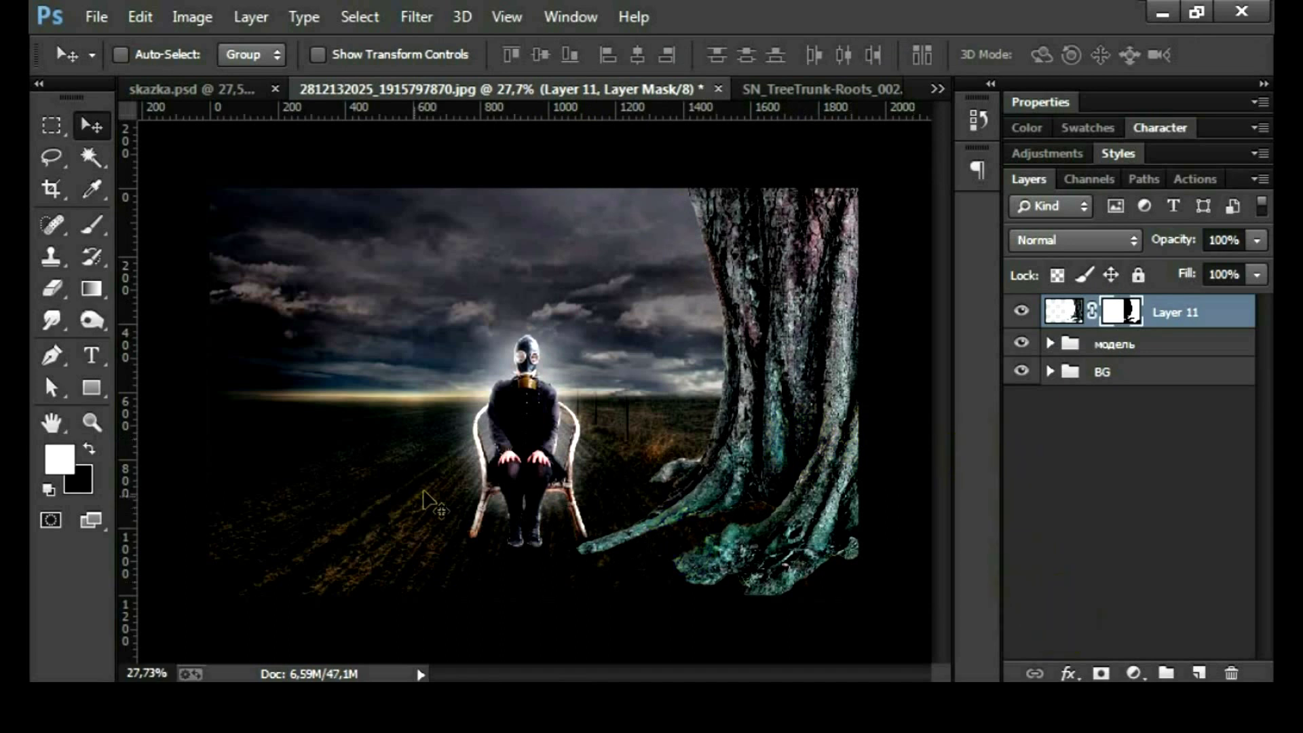
click(1134, 329)
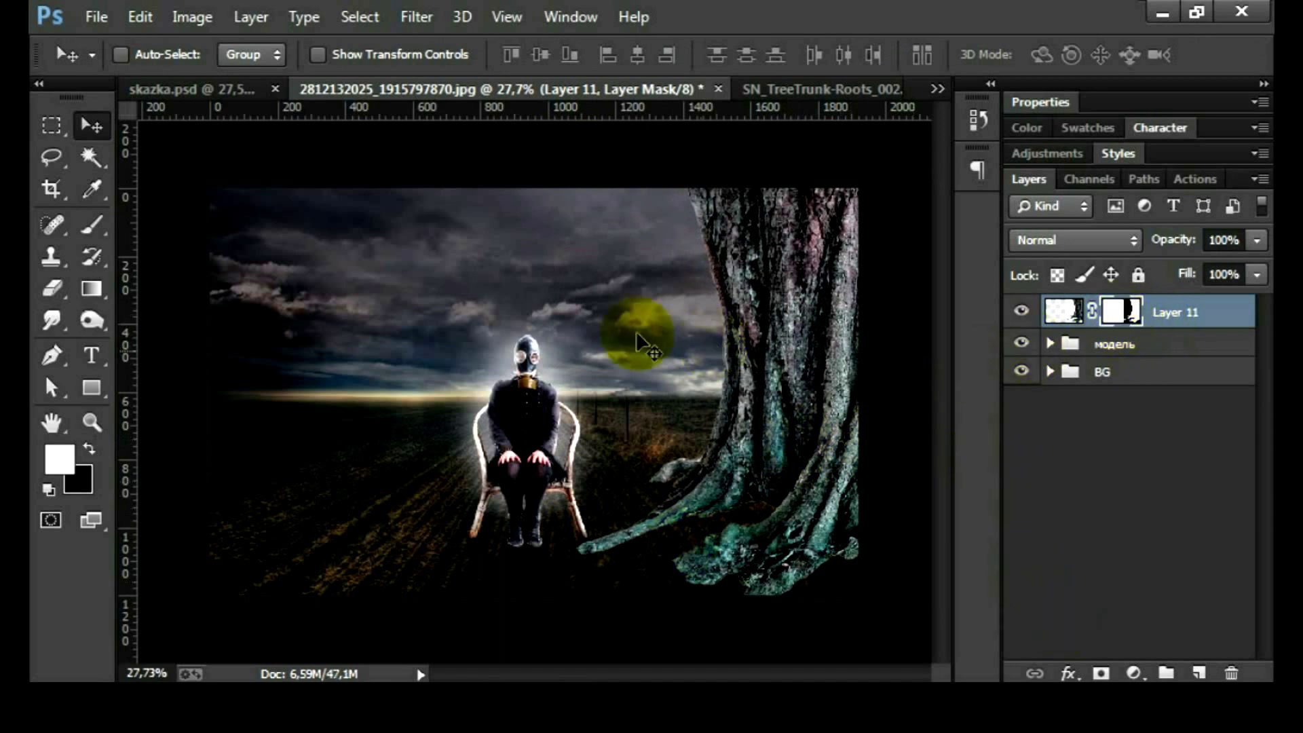
- Paint black on the trunk's mask to hide the far-left root tips
key(b)
mouse_move(591, 342)
mouse_down()
mouse_move(625, 532)
mouse_move(576, 538)
mouse_move(658, 518)
mouse_move(658, 540)
mouse_move(750, 605)
mouse_move(662, 533)
mouse_move(803, 617)
mouse_up()
scroll(753, 548, up, 1)
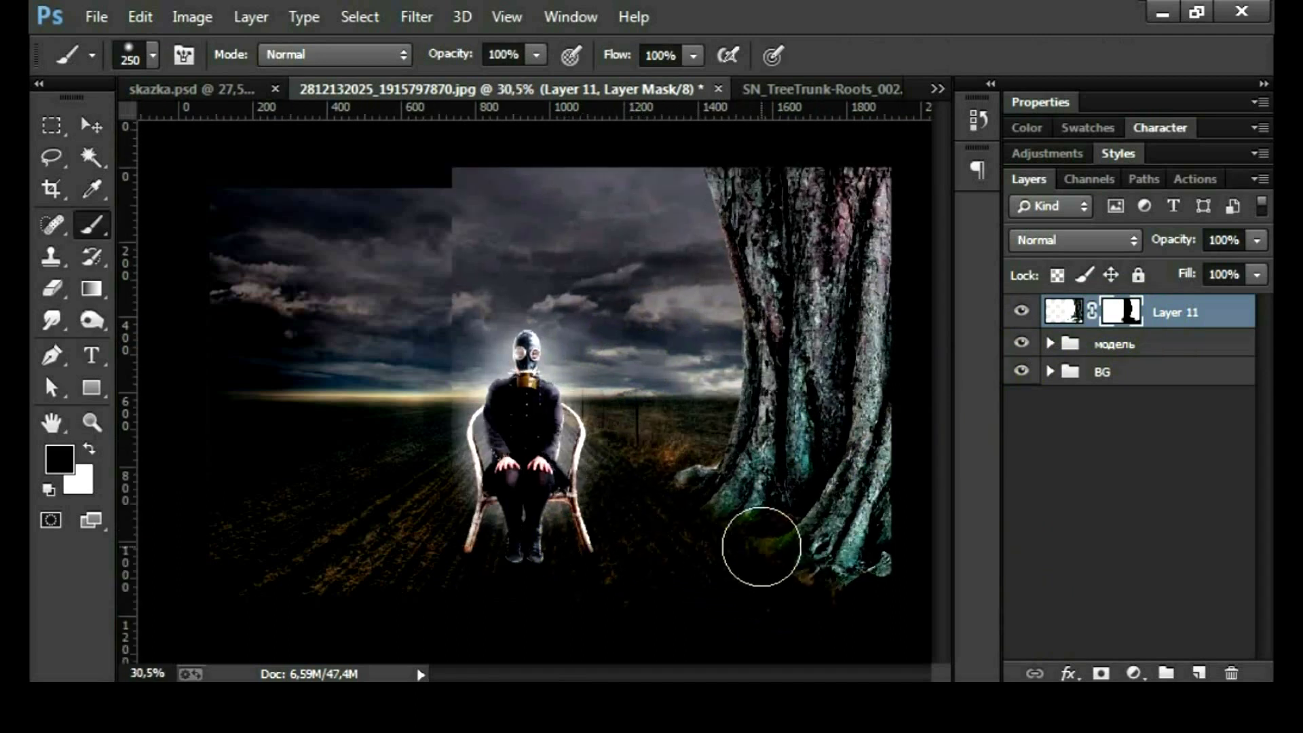
scroll(706, 509, up, 1)
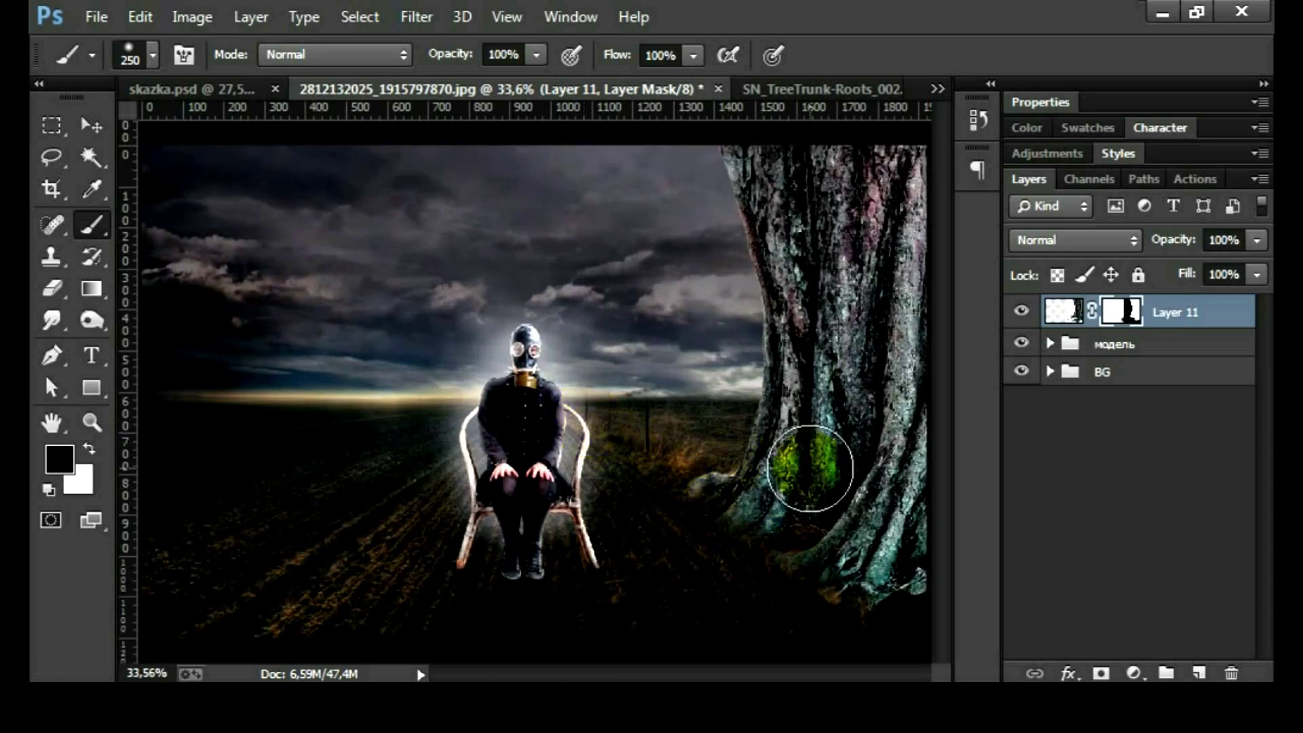
scroll(736, 453, up, 1)
scroll(678, 475, right, 2)
- With a smaller brush, blend the root base into the dark field
key(bracketleft)
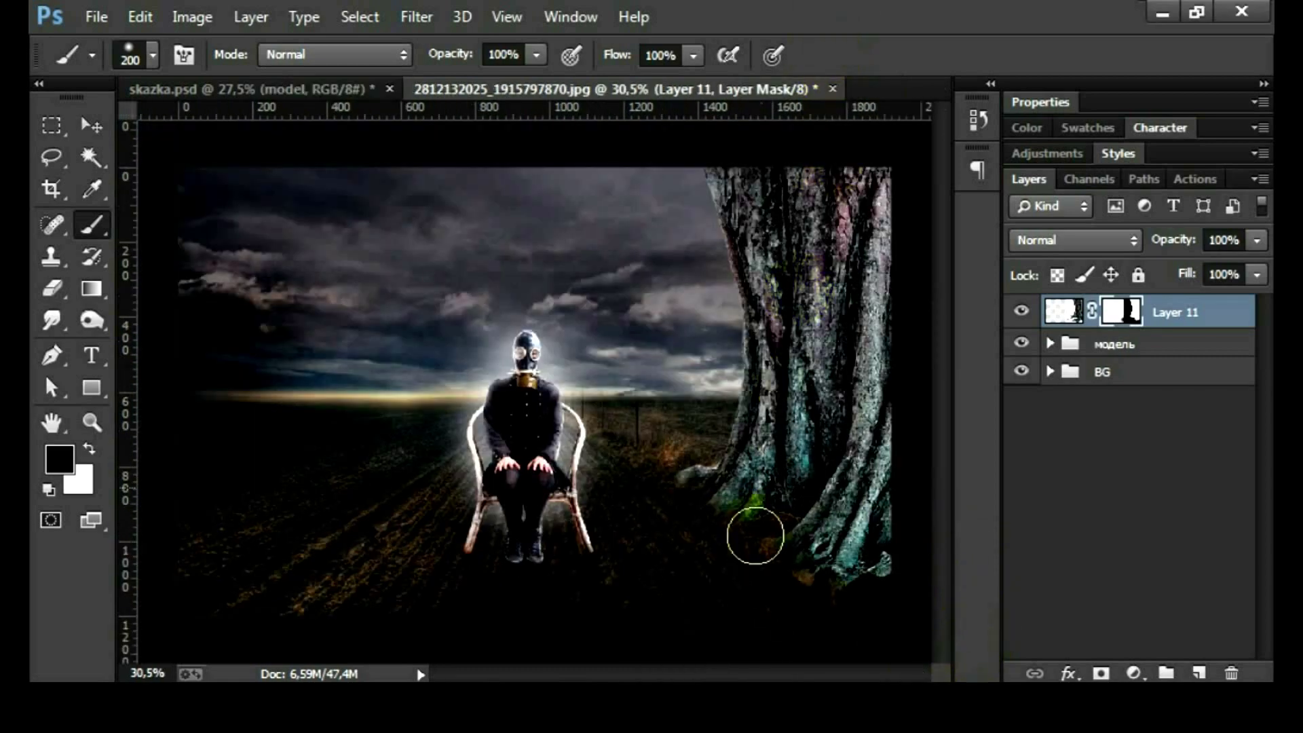
drag(808, 558, 792, 595)
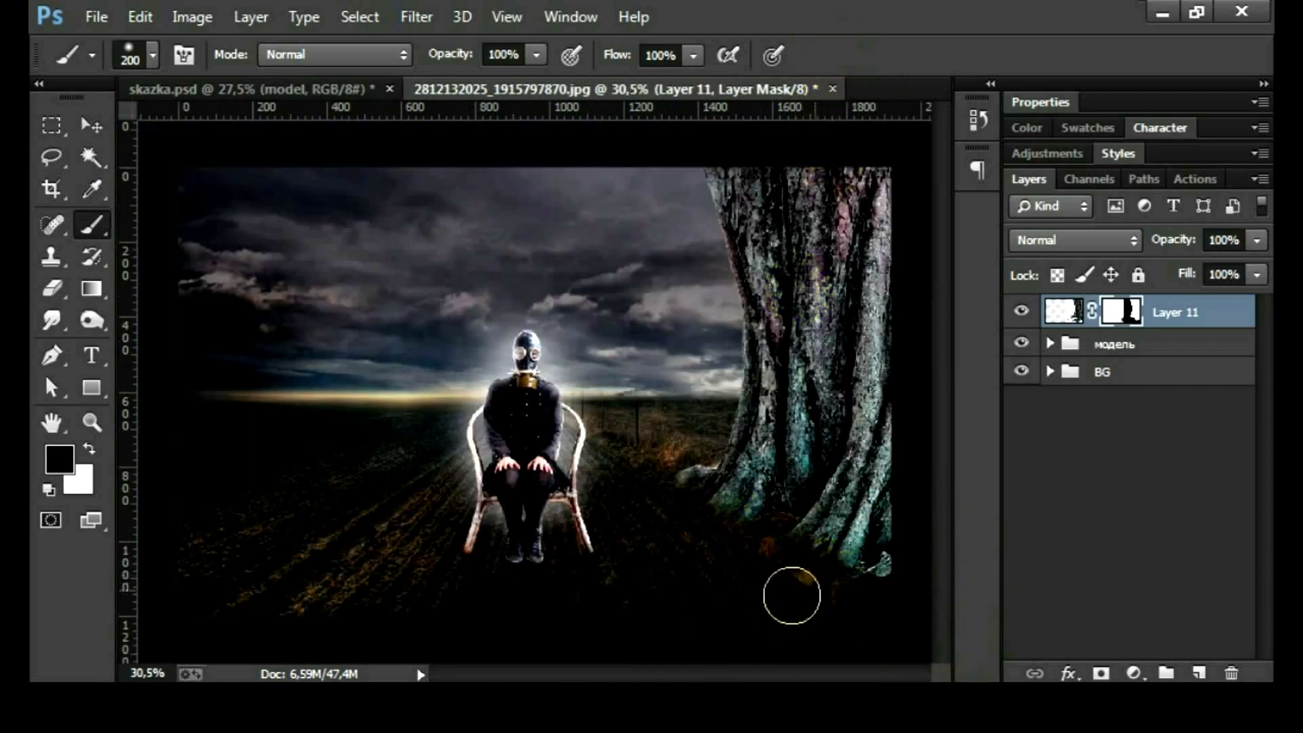
drag(705, 532, 720, 533)
drag(658, 499, 735, 495)
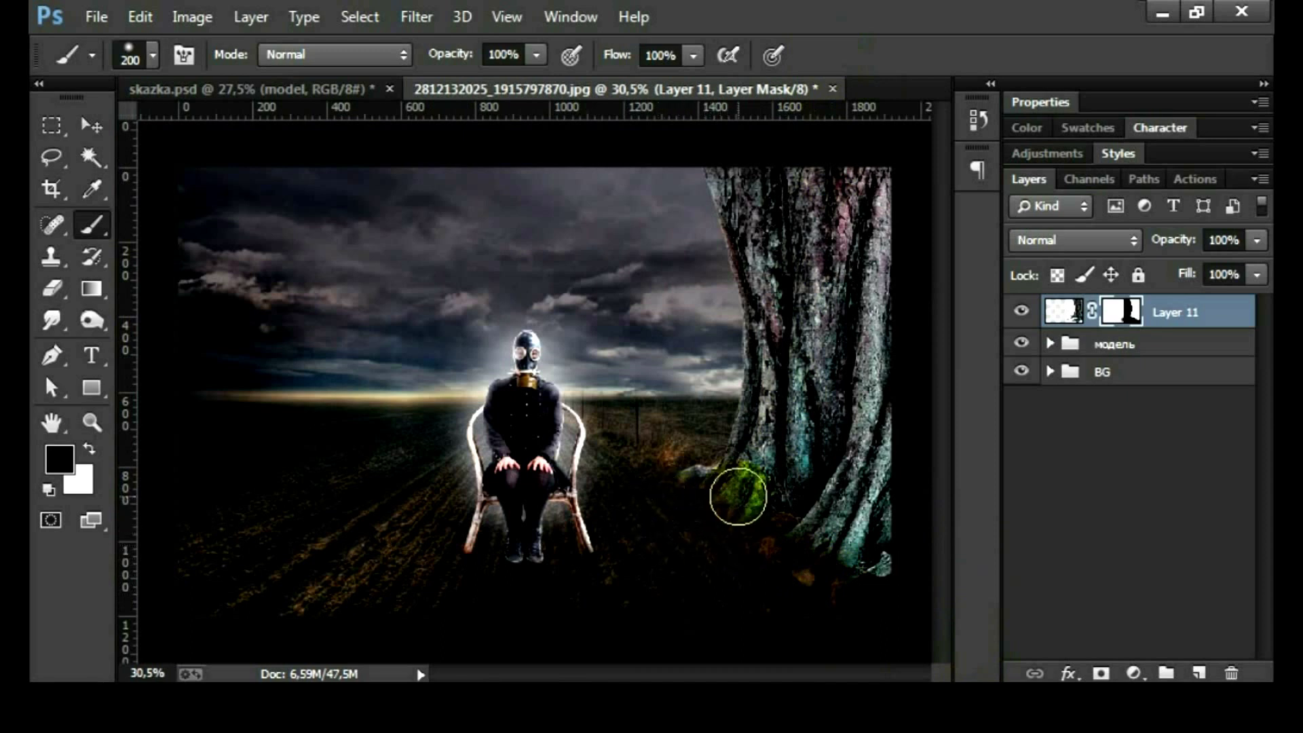
scroll(749, 484, down, 1)
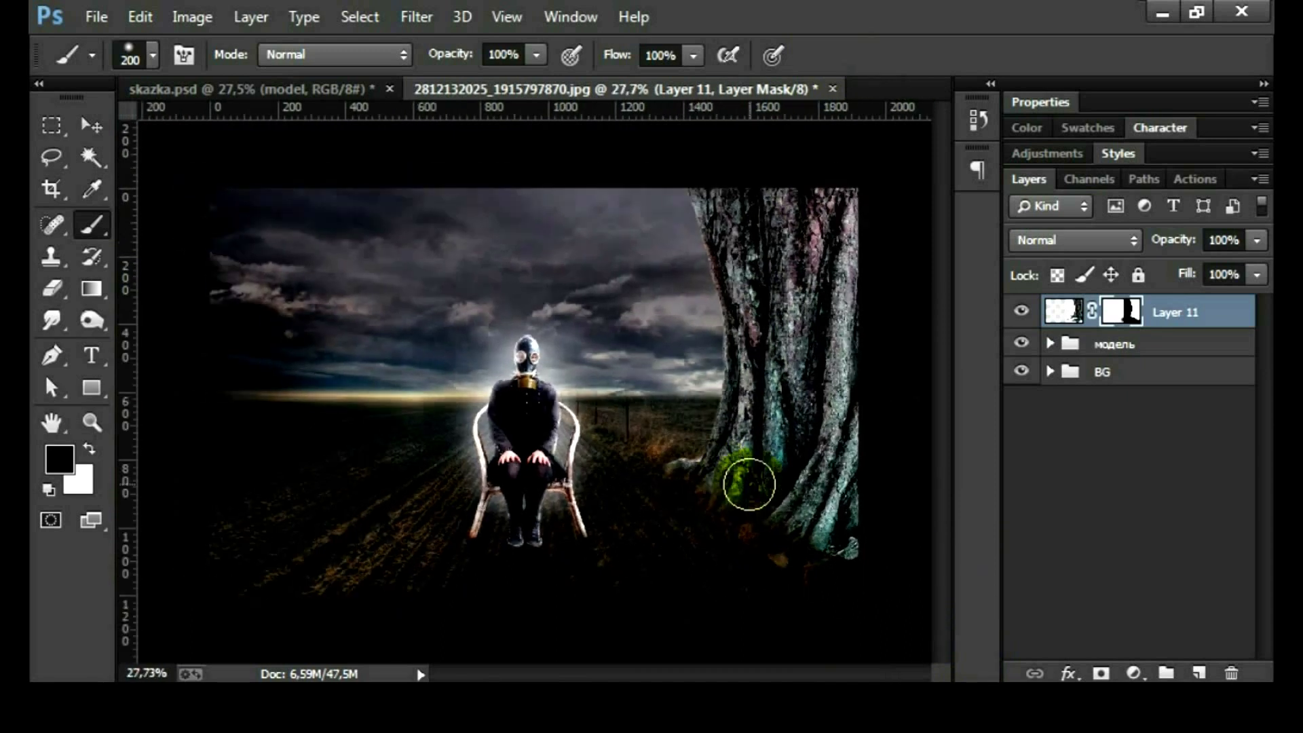
key(ctrl+z)
- Add a new layer clipped to the tree and paint black over the trunk
click(1200, 672)
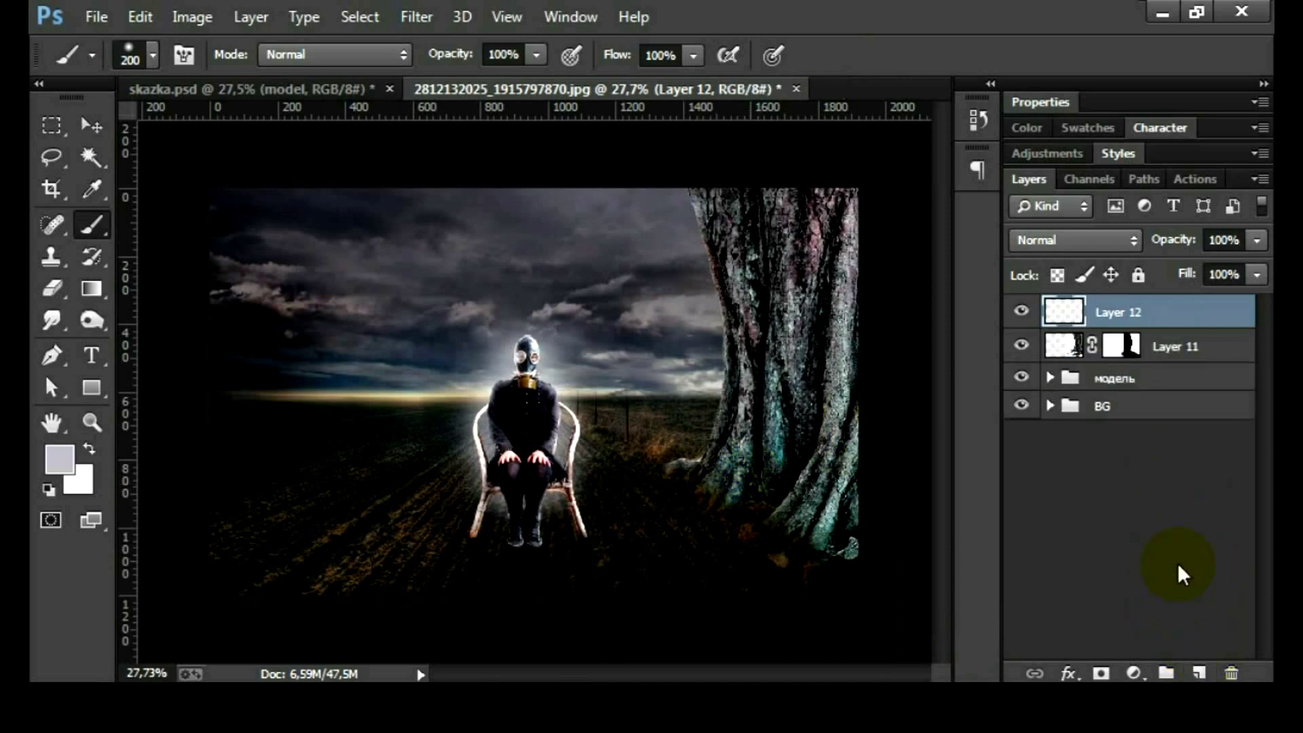
alt+click(1195, 329)
key(d)
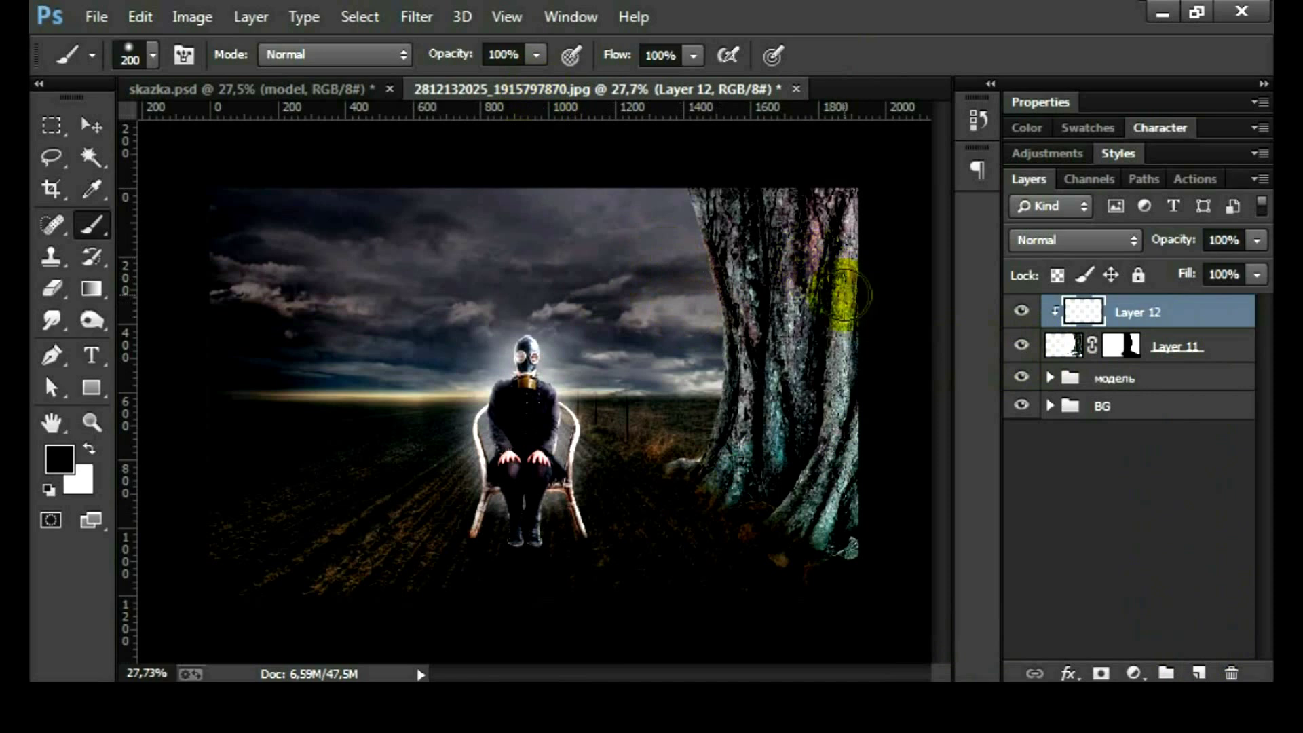
key(bracketright)
key(bracketright)
key(bracketright)
mouse_move(823, 213)
mouse_down()
mouse_move(858, 401)
mouse_move(835, 500)
mouse_move(853, 466)
mouse_move(831, 524)
mouse_move(774, 471)
mouse_move(799, 356)
mouse_move(785, 233)
mouse_move(759, 181)
mouse_move(785, 311)
mouse_move(748, 505)
mouse_up()
key(bracketleft)
key(bracketleft)
key(bracketleft)
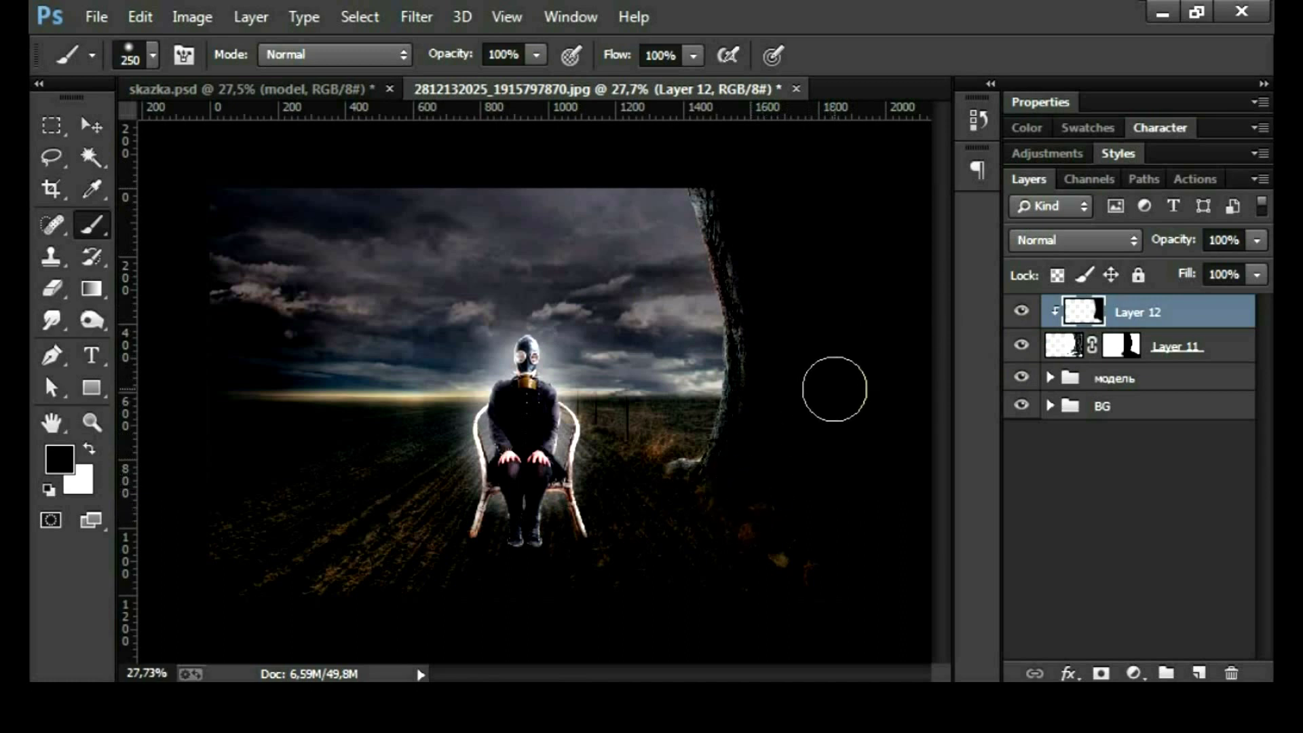
- Set the darkening Layer 12 to 65% opacity
drag(1168, 243, 1130, 253)
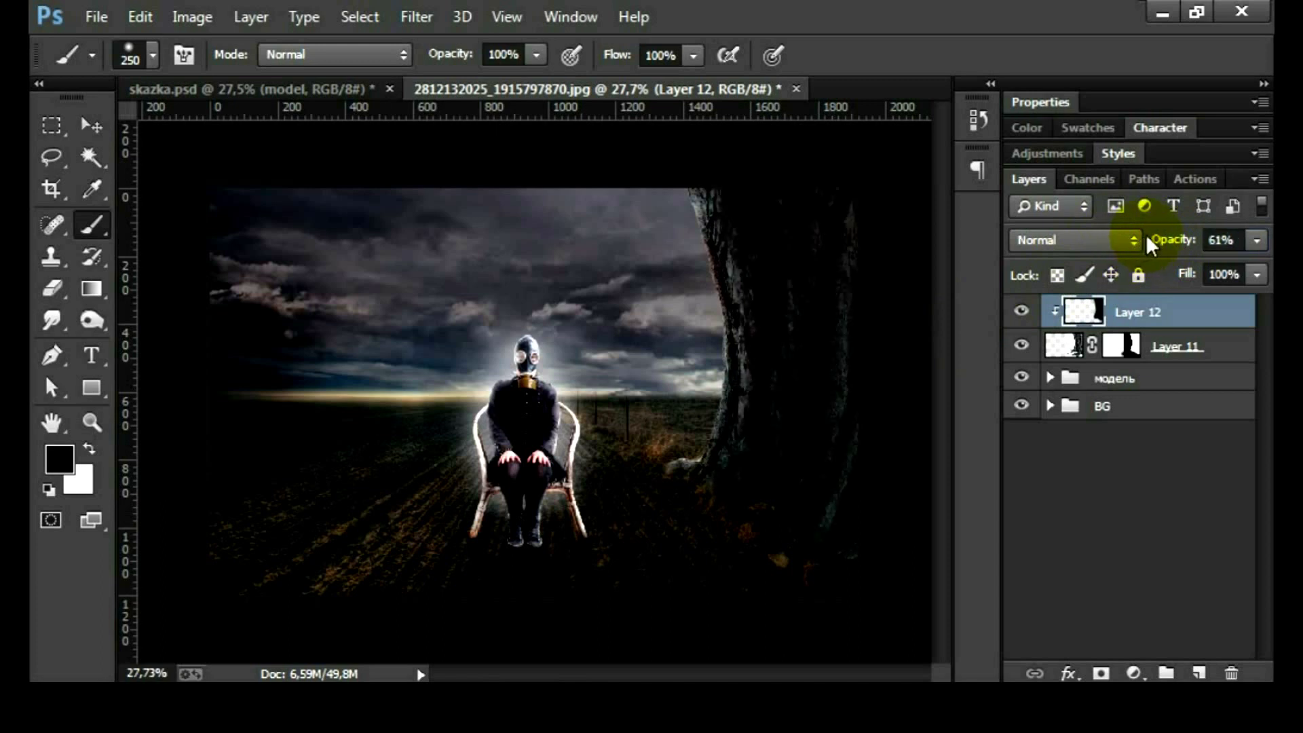
click(1181, 253)
drag(1181, 253, 1183, 253)
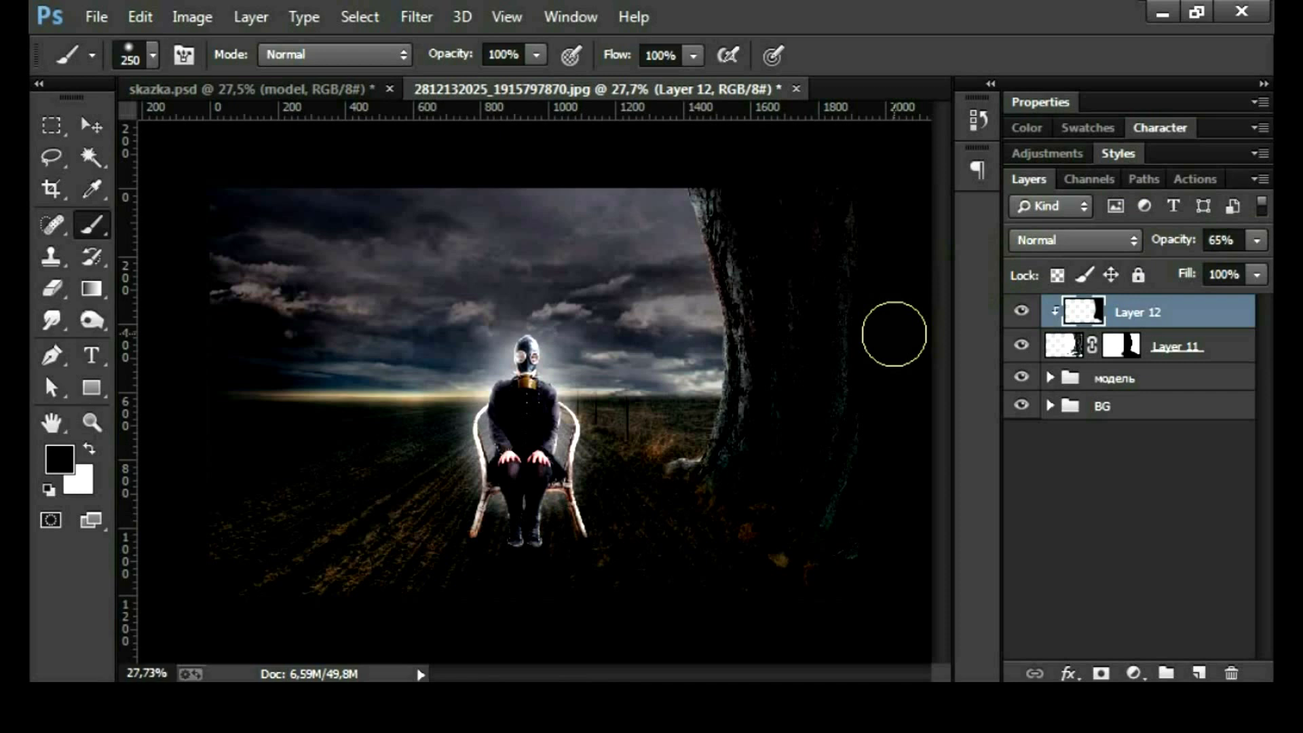
- Add a Hue/Saturation adjustment clipped to the tree with Saturation -61
click(1137, 672)
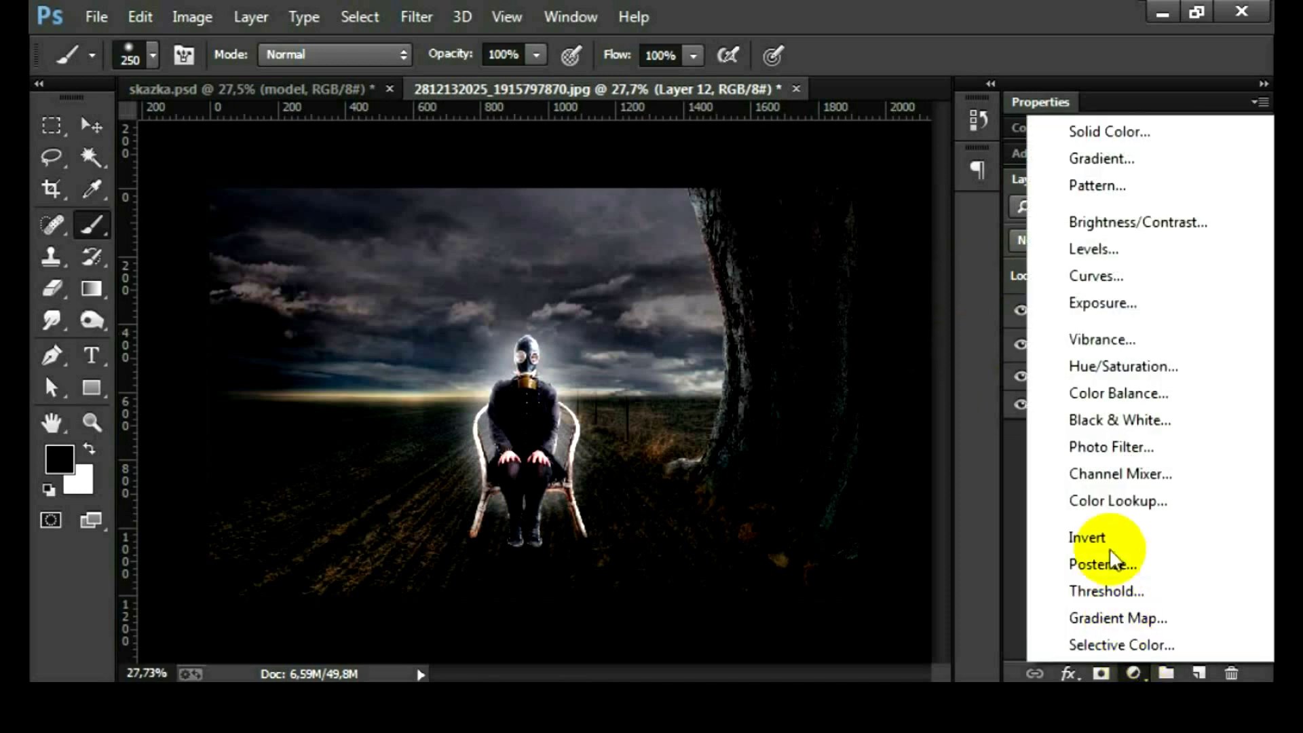
click(1103, 365)
click(1083, 594)
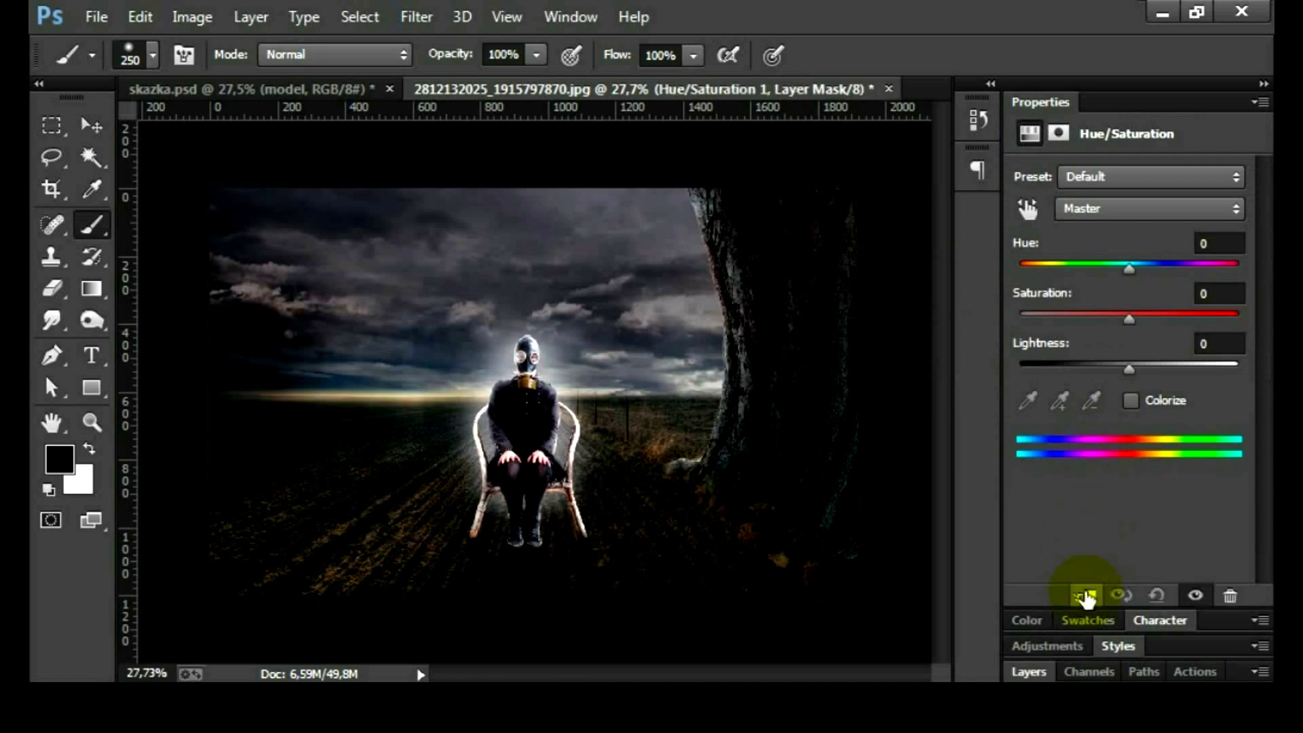
click(1129, 319)
drag(1126, 321, 1068, 332)
click(1226, 296)
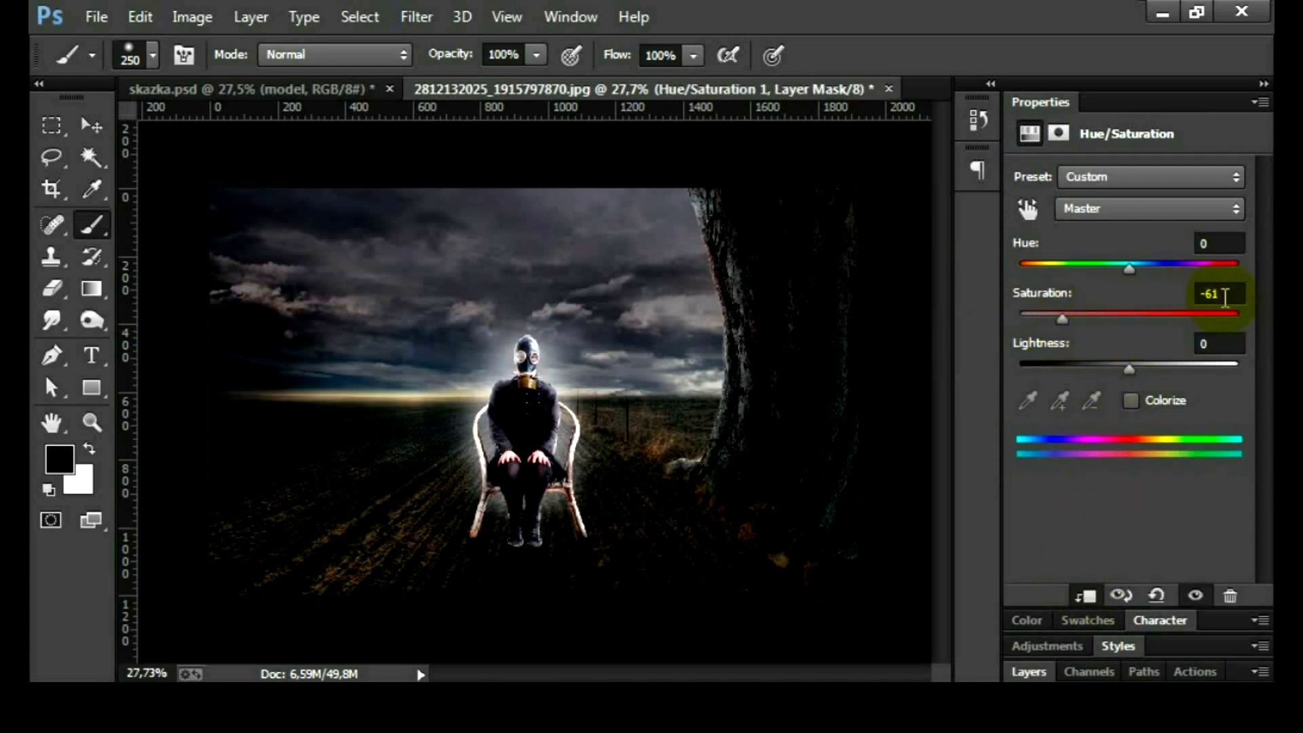
double_click(1041, 102)
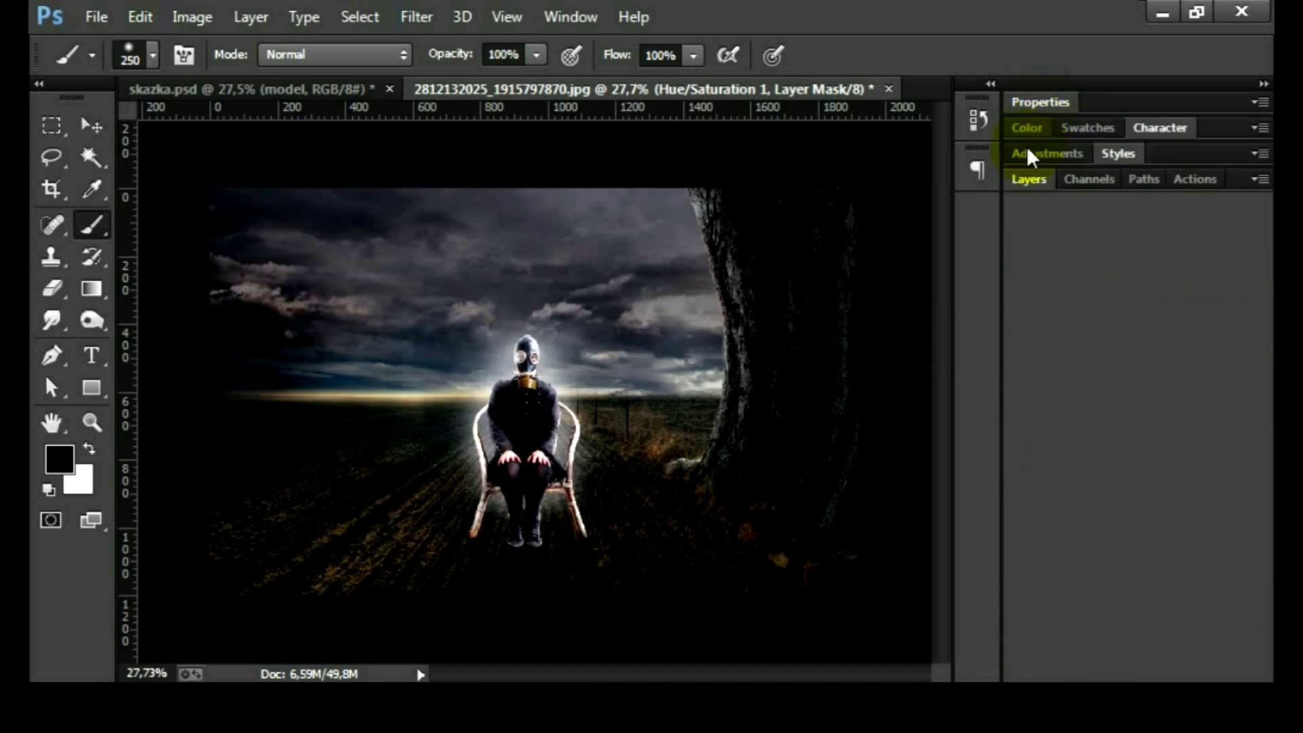
click(1031, 179)
click(1021, 311)
click(1020, 312)
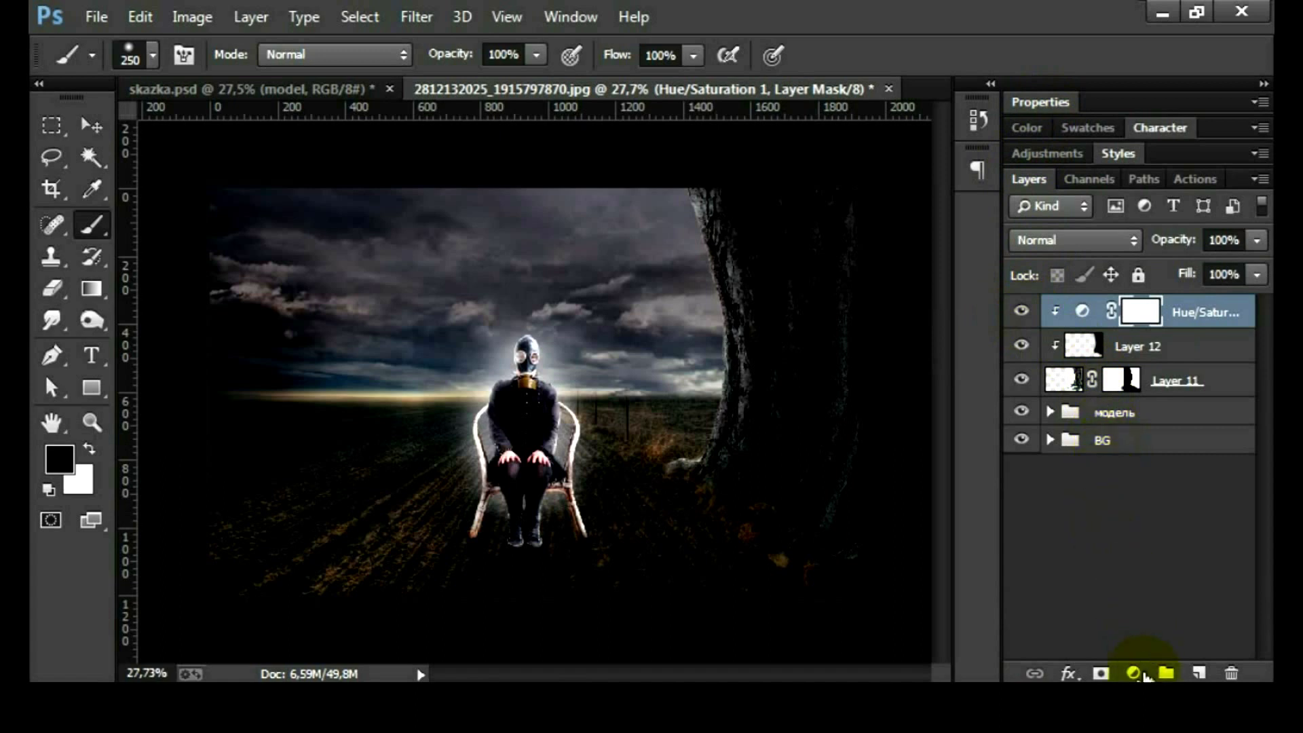
- Add a Curves adjustment that brightens the tree's midtones
click(1134, 672)
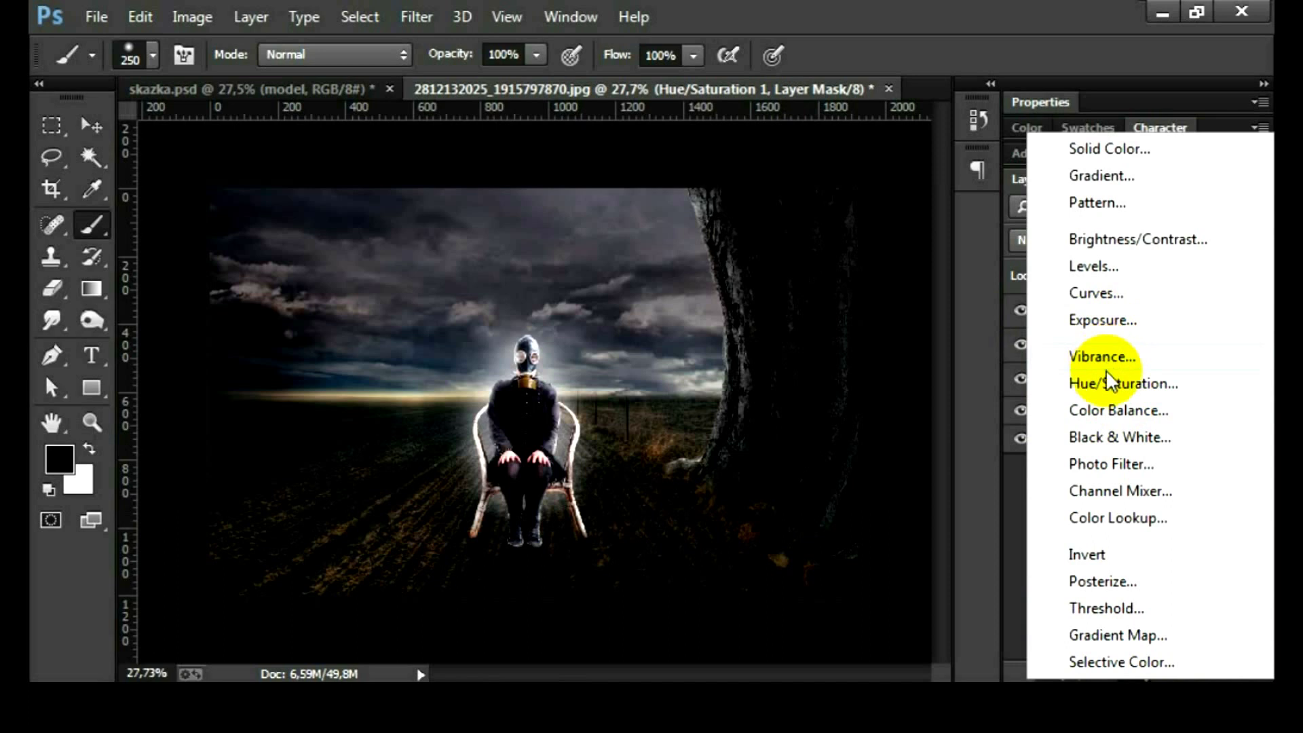
click(1114, 294)
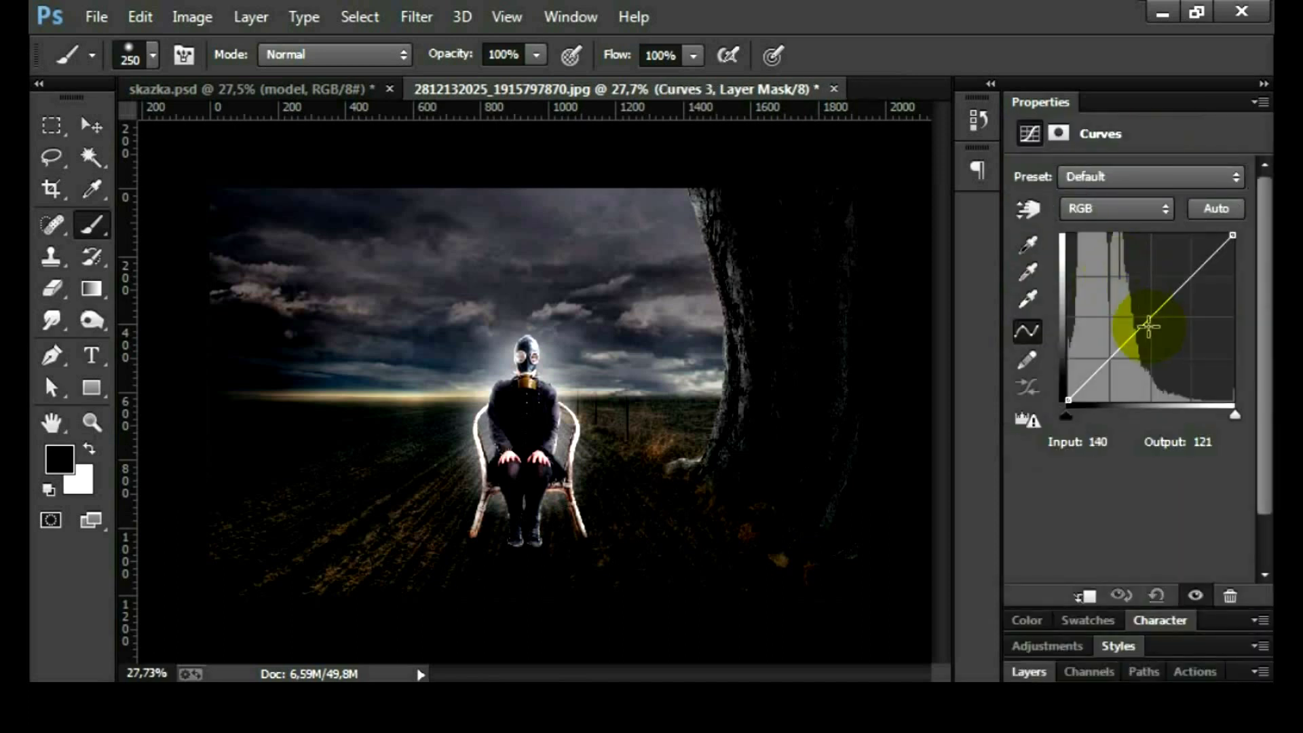
drag(1145, 324, 1143, 304)
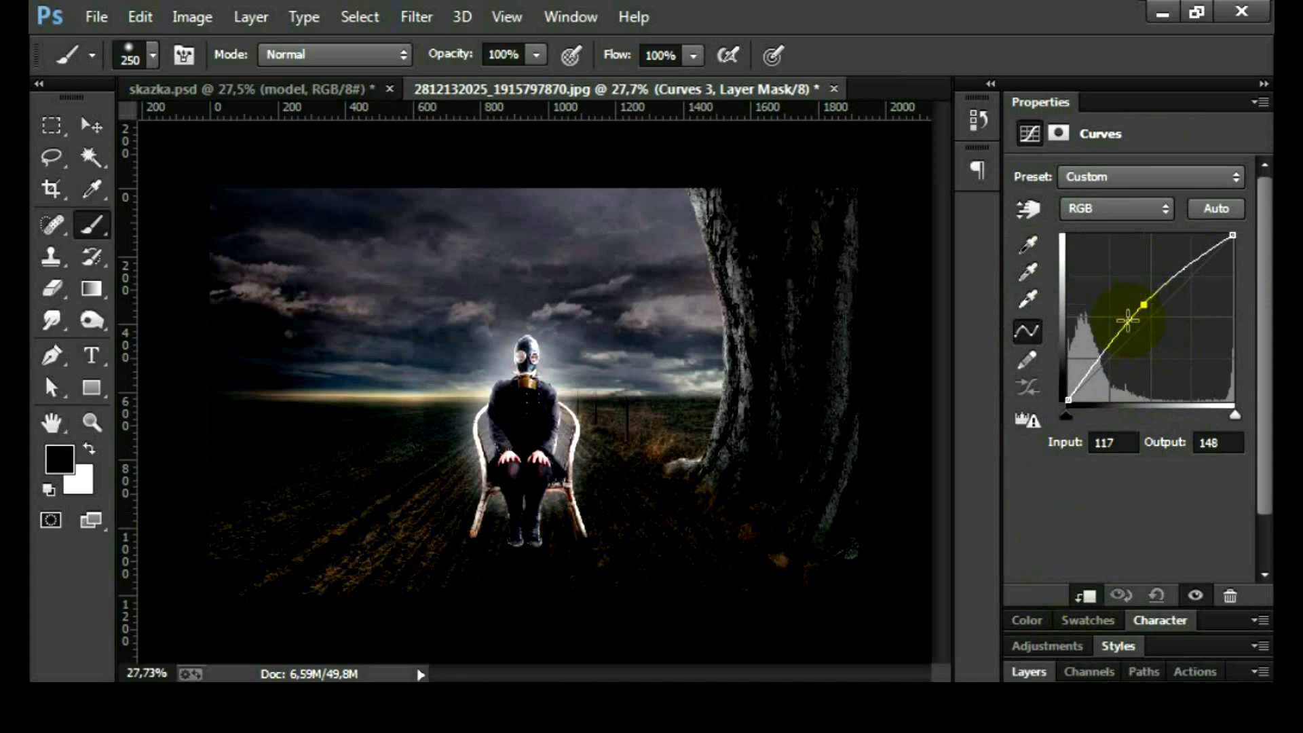
click(1035, 102)
click(1030, 179)
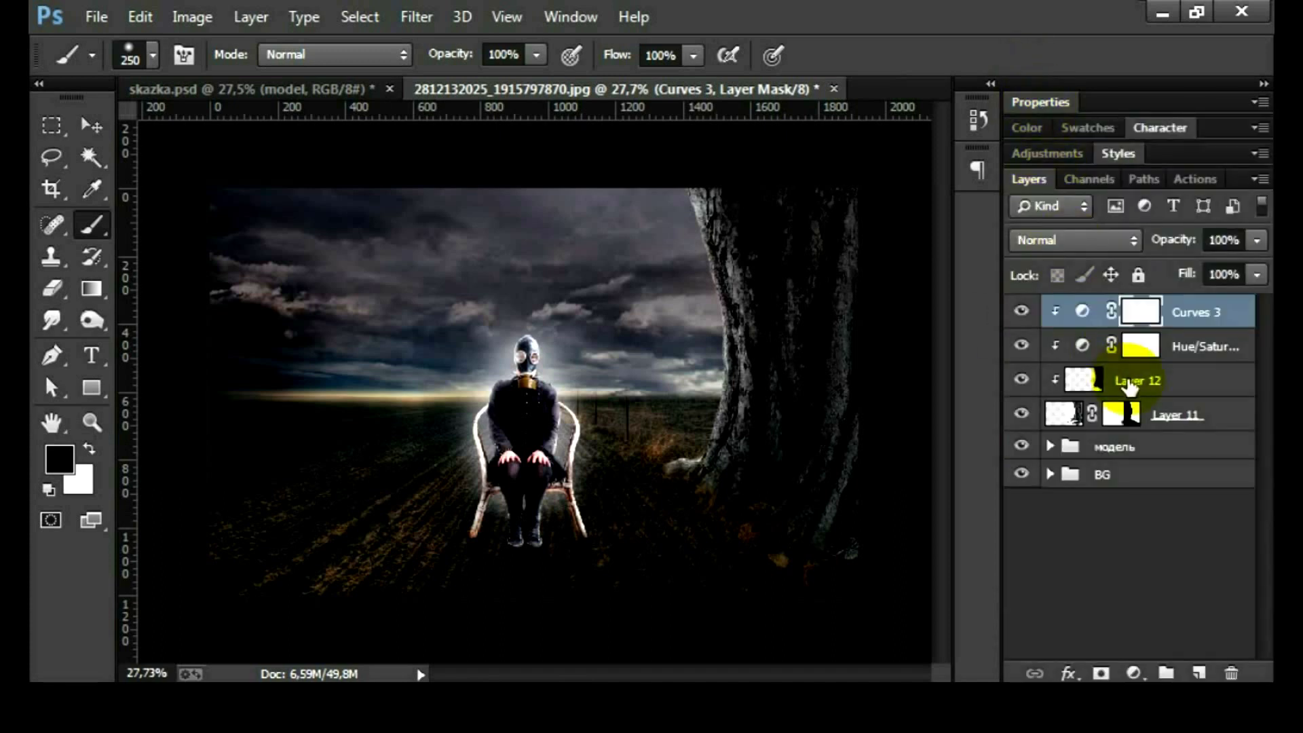
- Invert the Curves mask and paint white along the trunk's sky-facing edge
key(ctrl+i)
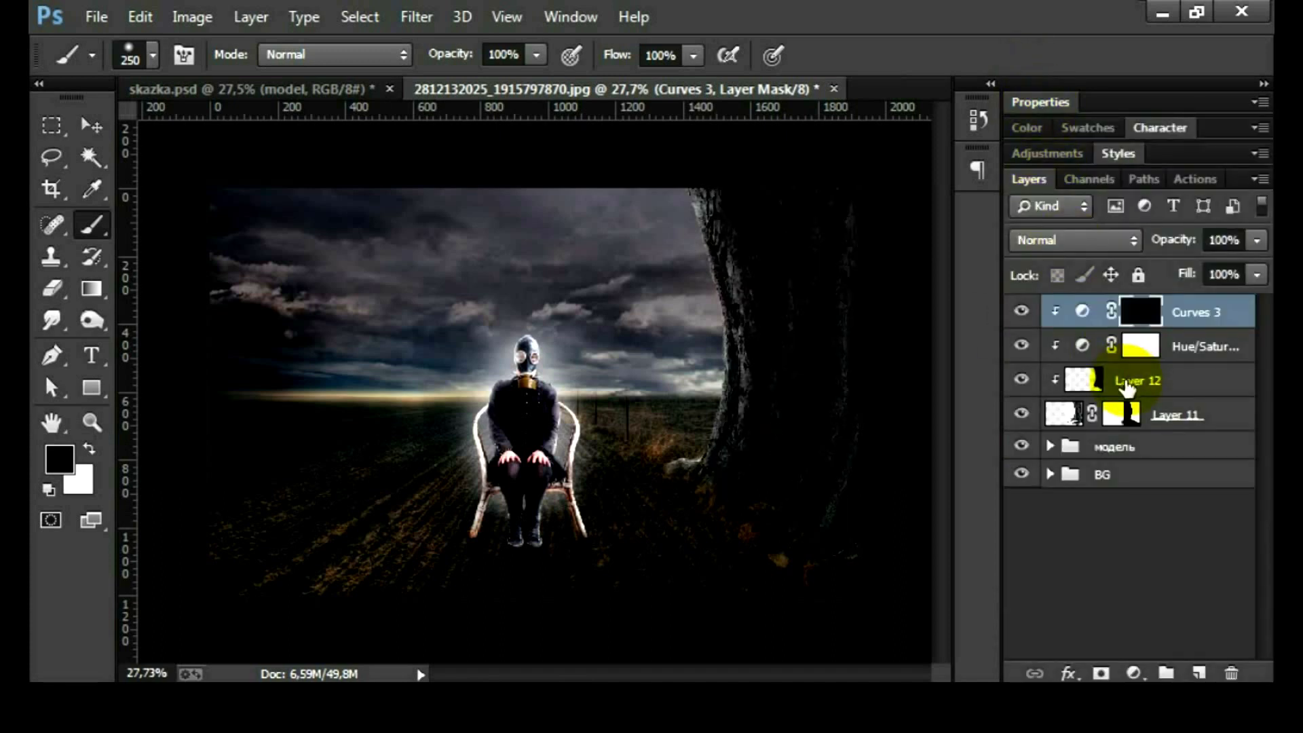
key(x)
scroll(705, 267, up, 1)
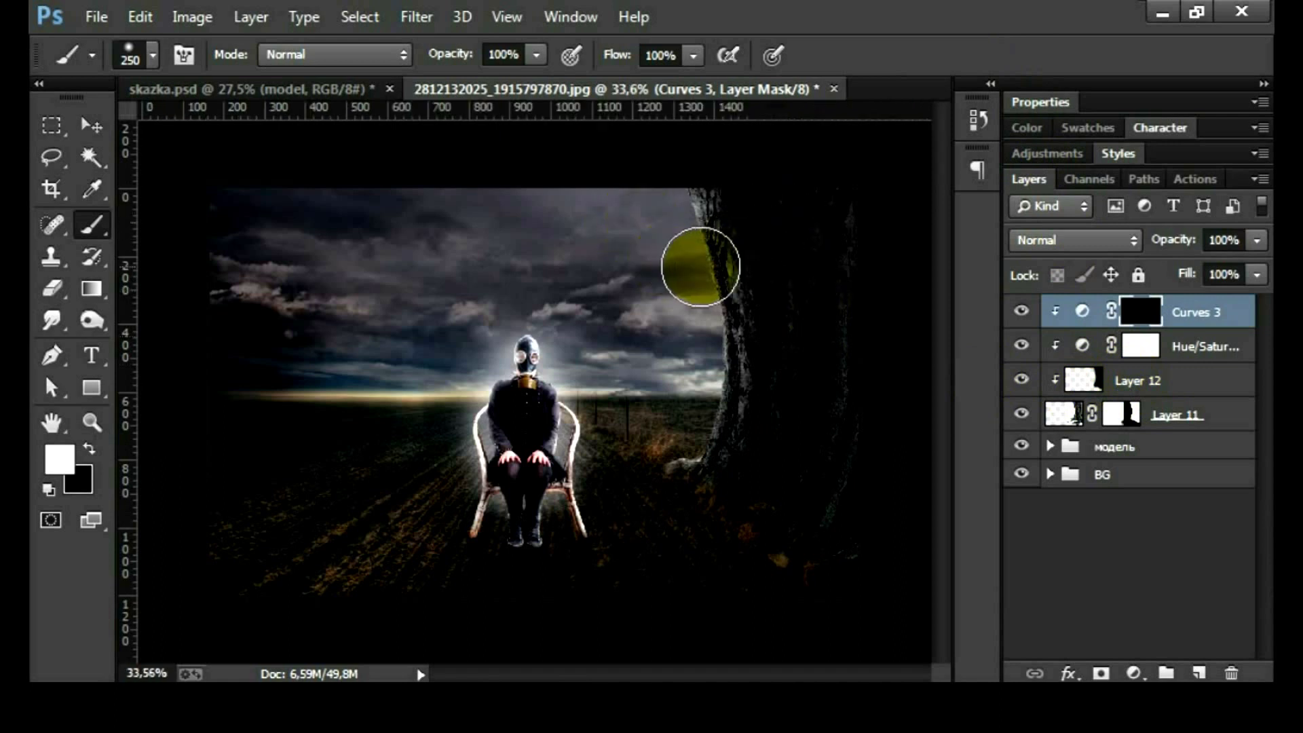
key(bracketleft)
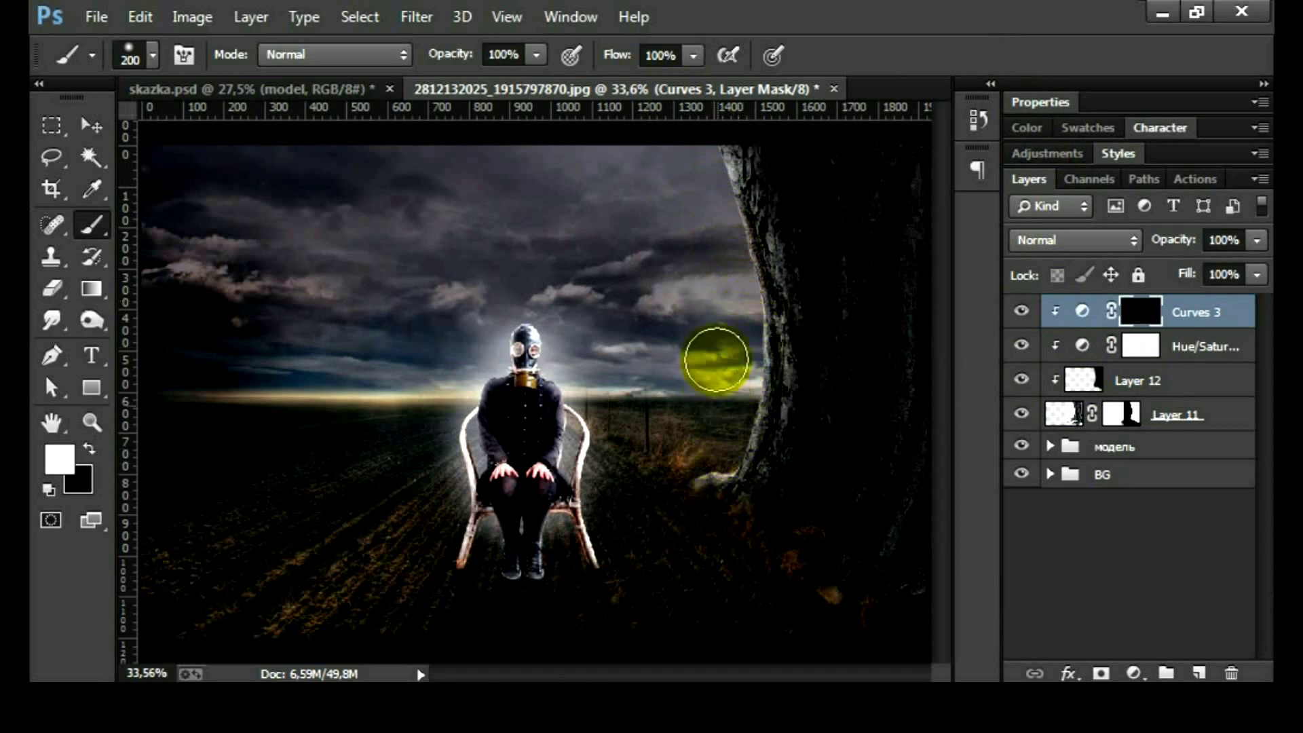
click(1021, 312)
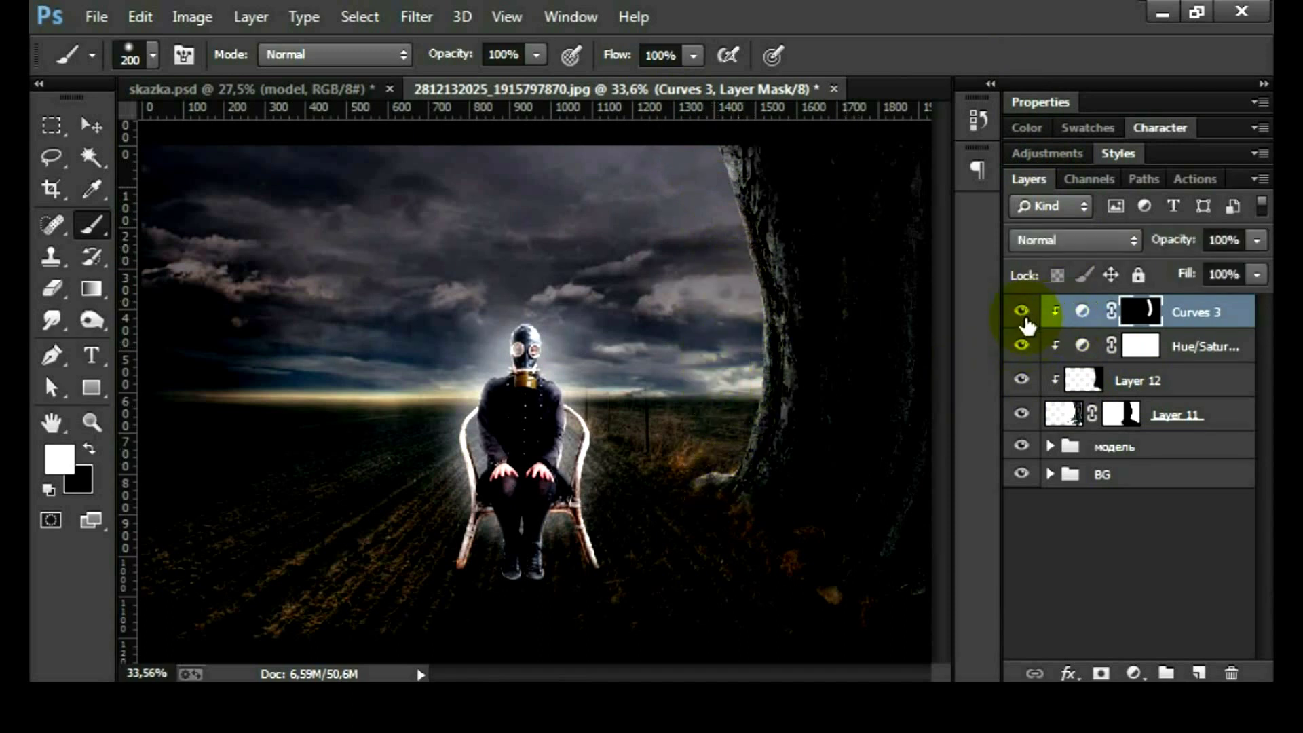
key(ctrl+minus)
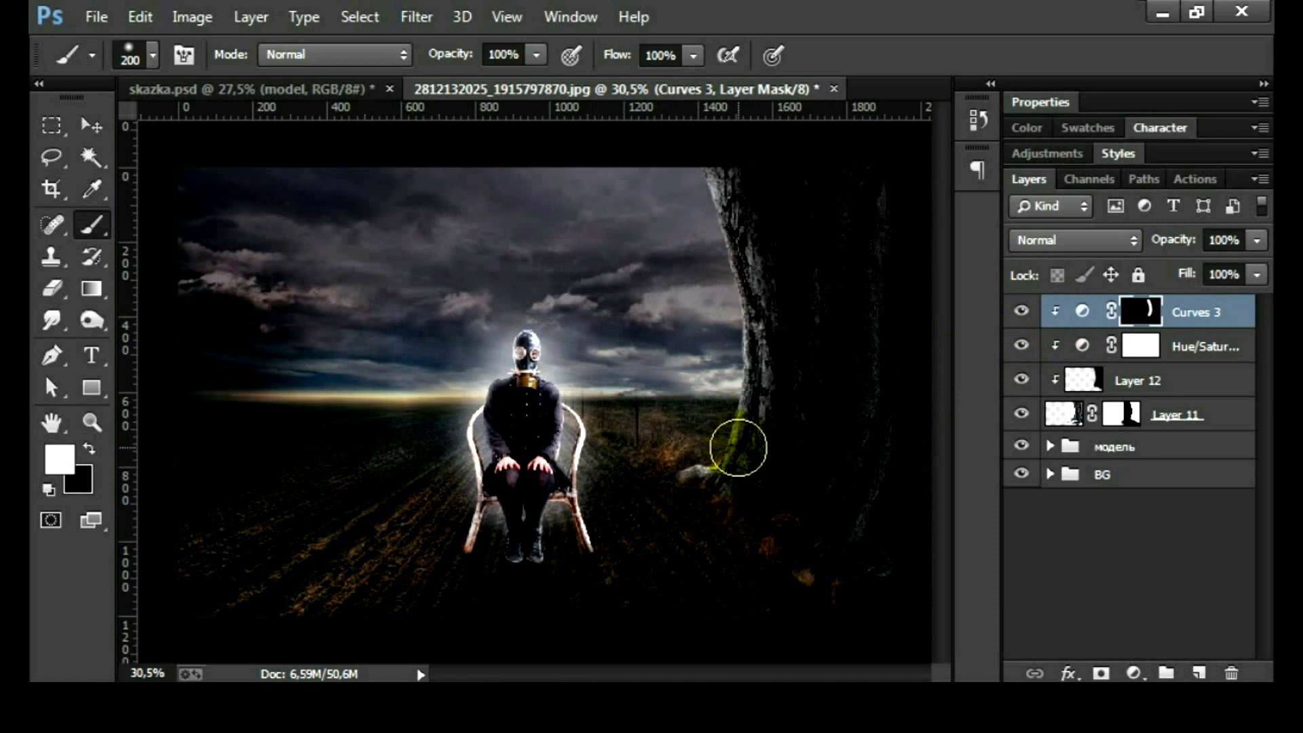
- Add a new layer clipped to the tree, with a small white brush
click(1201, 674)
key(x)
alt+click(1174, 323)
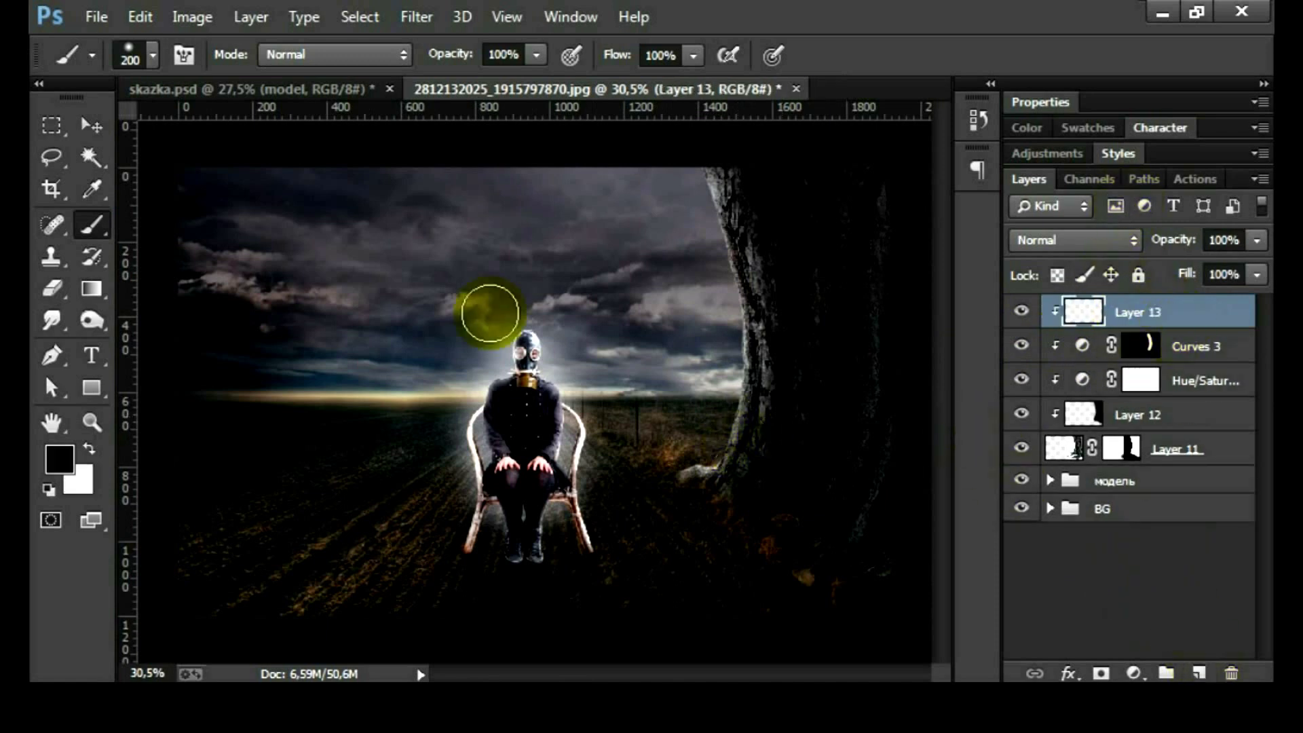
key(x)
scroll(658, 288, up, 2)
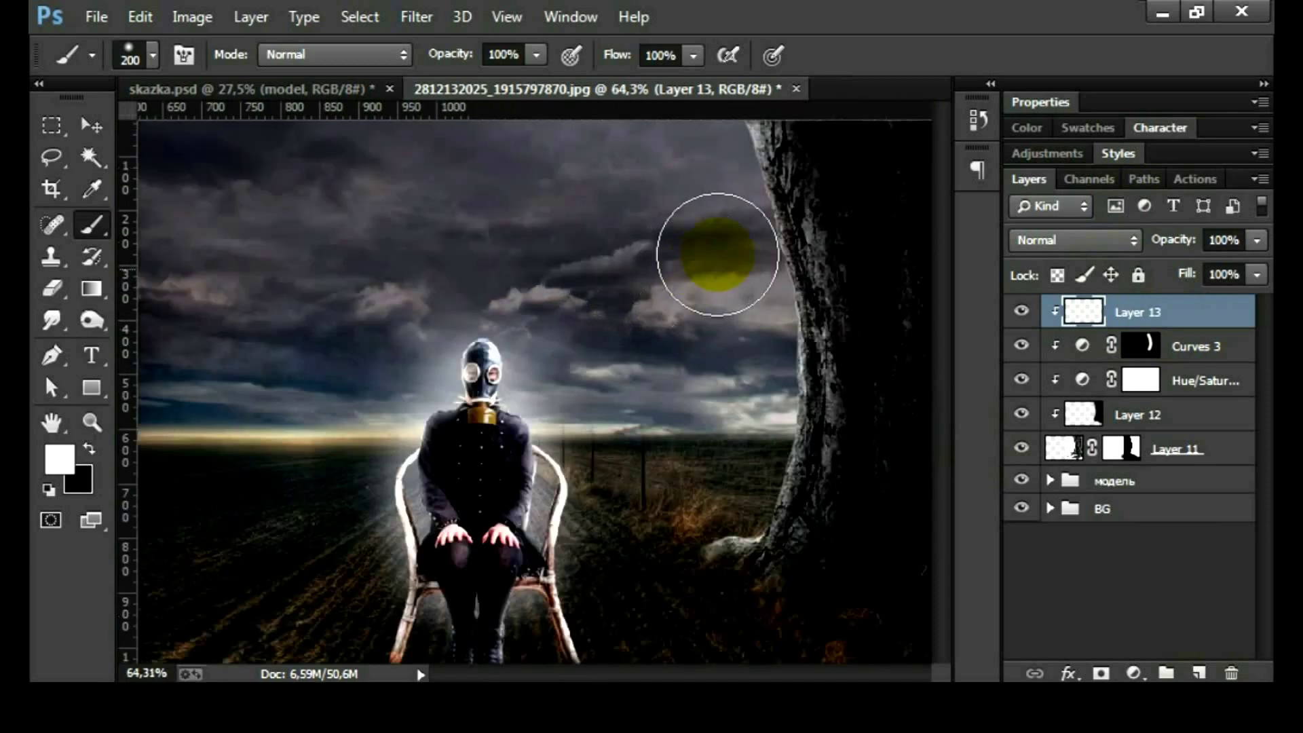
scroll(751, 218, up, 2)
key(bracketleft)
key(bracketleft)
key(bracketleft)
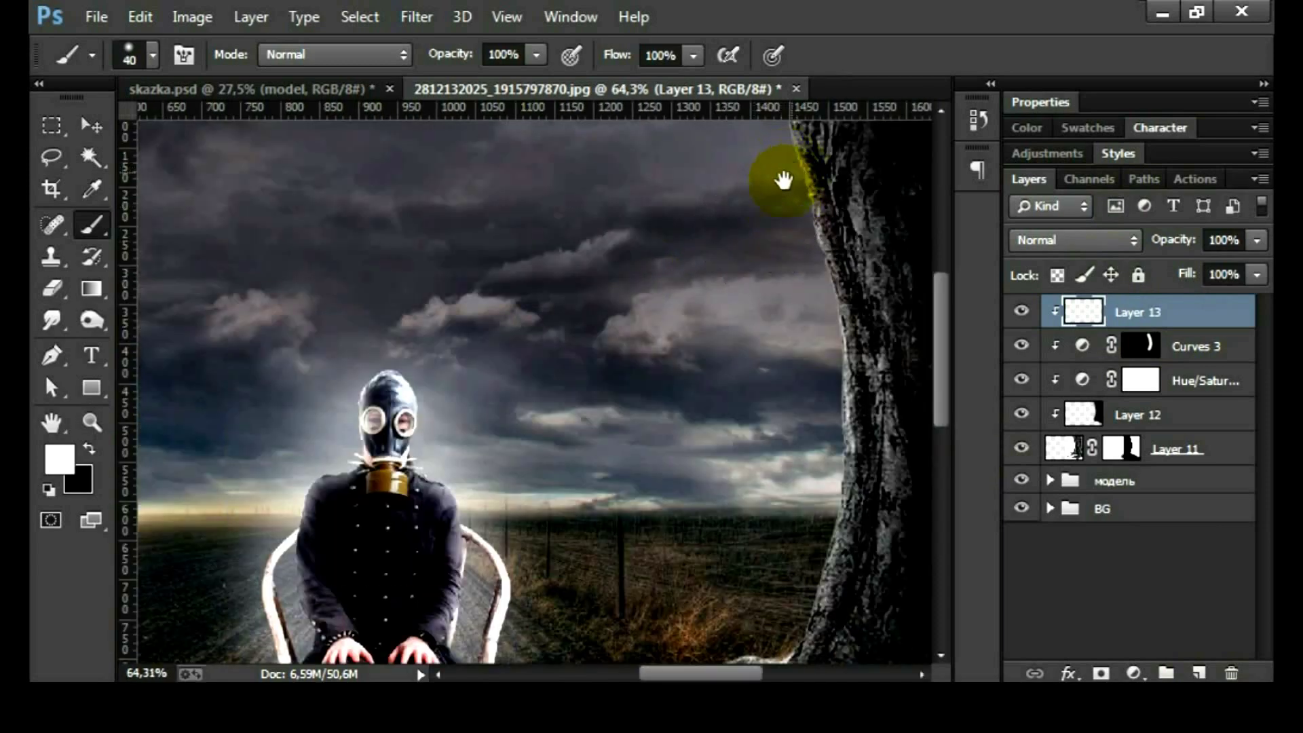
- Paint white strokes down the tree's edge to the horizon
drag(791, 172, 572, 197)
scroll(642, 267, up, 1)
scroll(630, 220, up, 1)
mouse_move(641, 229)
mouse_down()
mouse_move(754, 626)
mouse_move(706, 387)
mouse_move(713, 320)
mouse_up()
mouse_move(737, 390)
mouse_down()
mouse_move(734, 609)
mouse_move(712, 349)
mouse_move(733, 441)
mouse_move(687, 593)
mouse_move(668, 626)
mouse_move(622, 620)
mouse_move(567, 650)
mouse_up()
- Set Layer 13 to Soft Light blend mode at 40% opacity
click(1032, 241)
click(1048, 316)
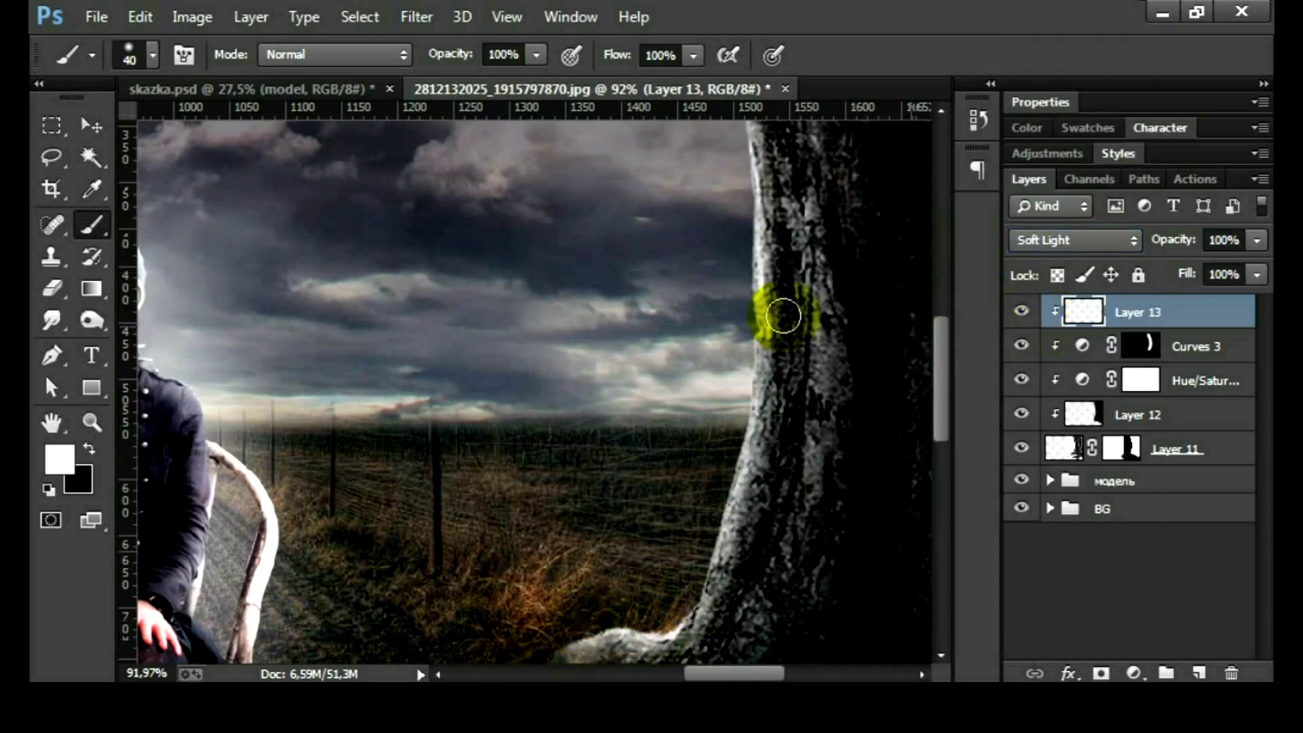
scroll(801, 340, down, 1)
scroll(804, 332, down, 2)
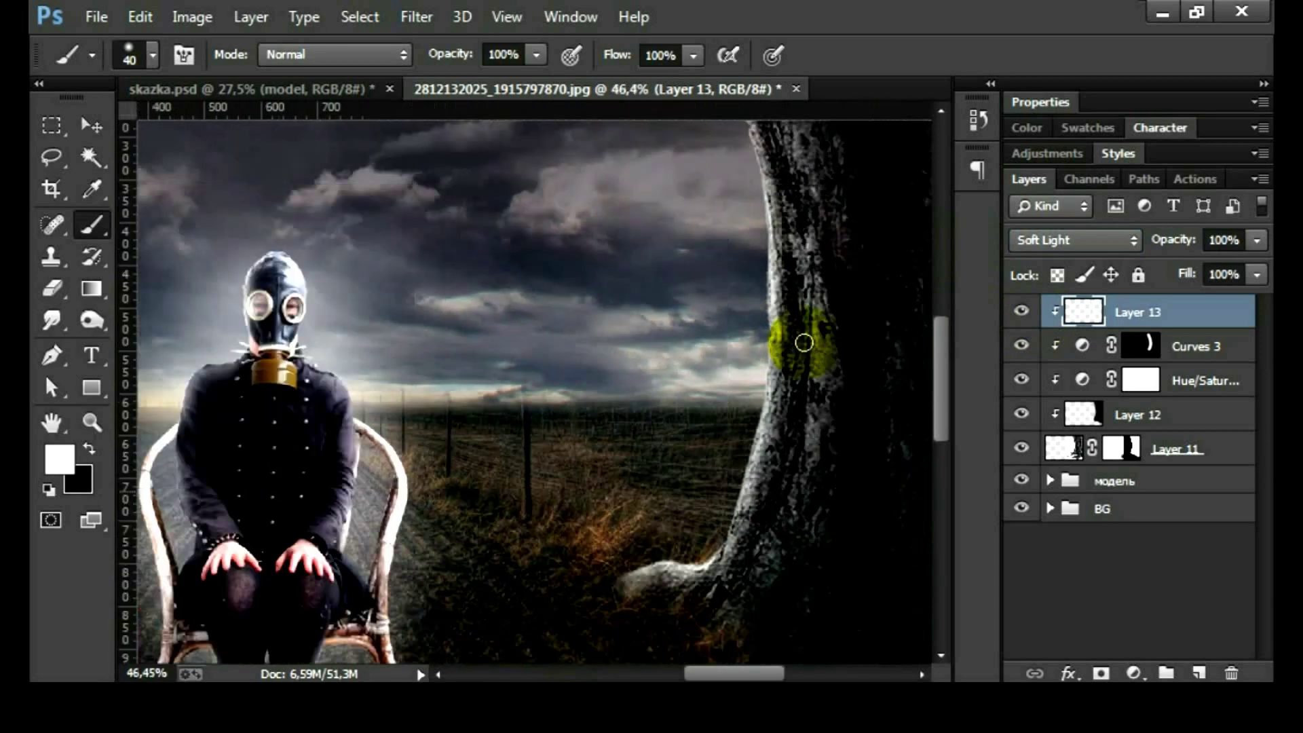
scroll(809, 310, down, 2)
drag(809, 311, 706, 474)
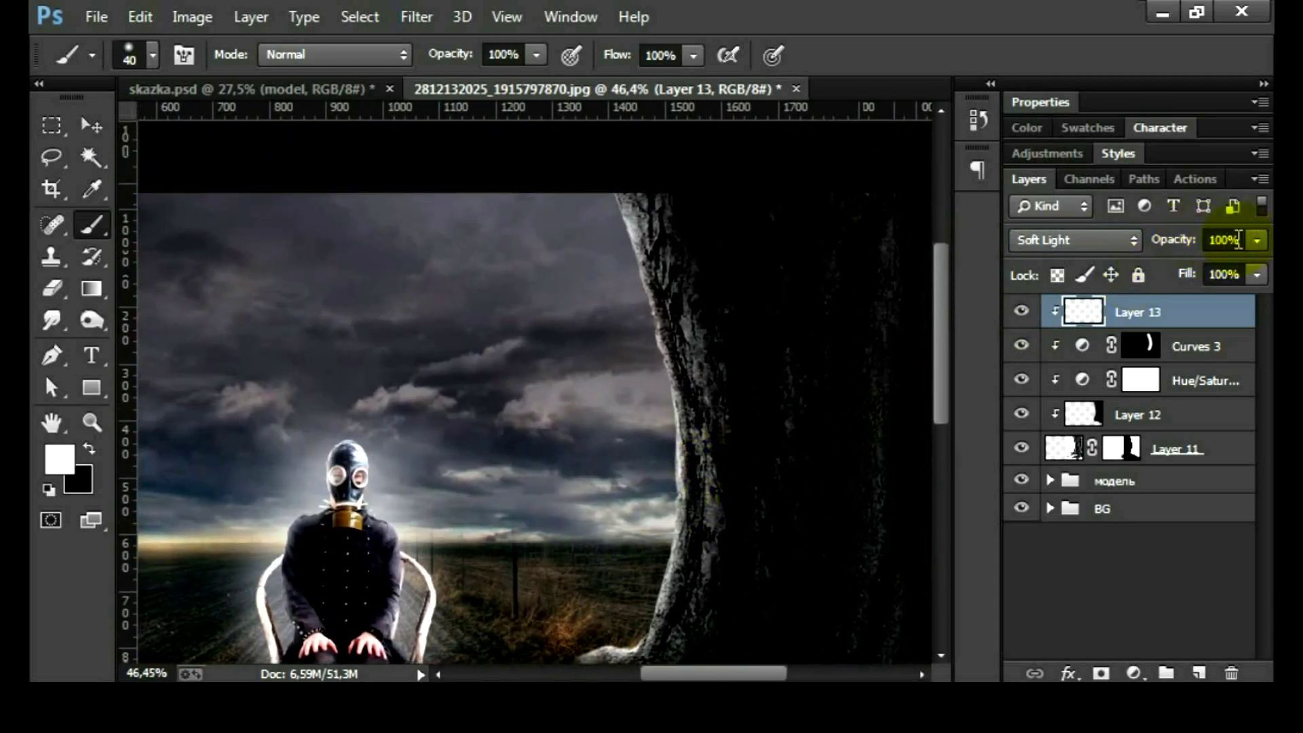
text(40)
key(Return)
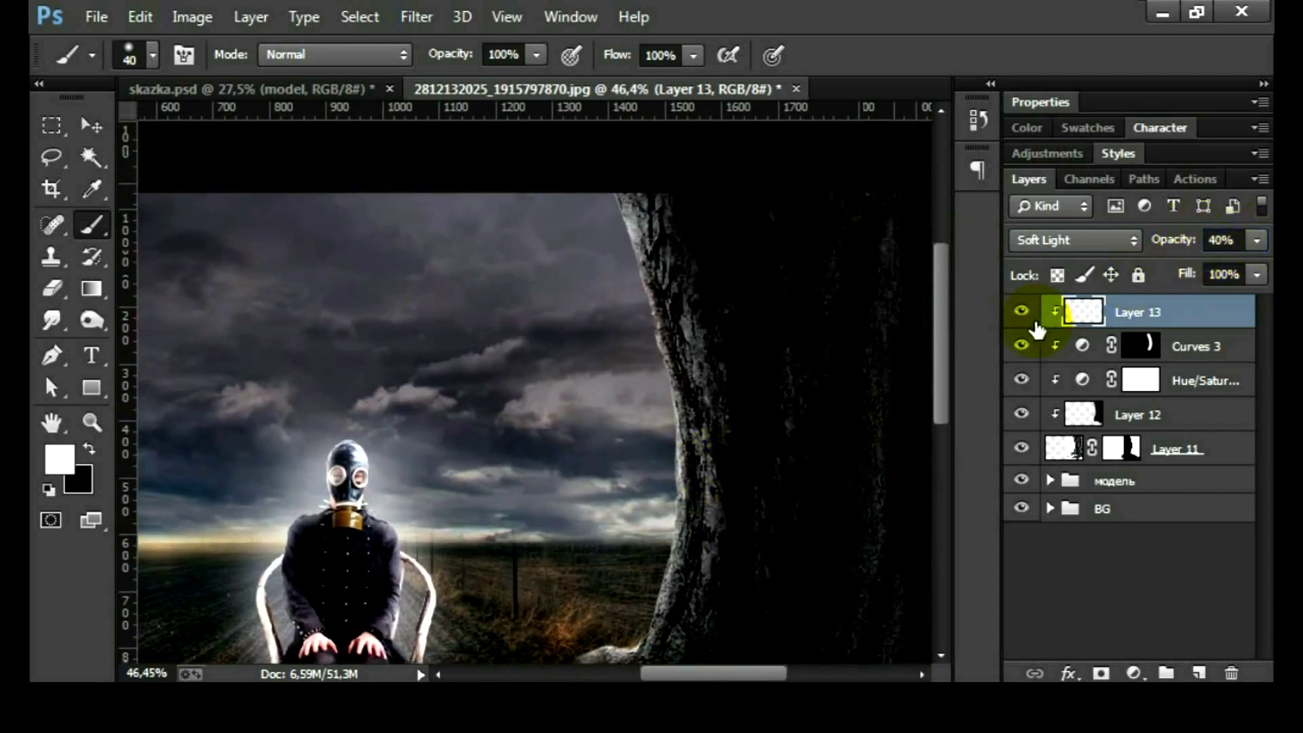
- Toggle Layer 13's visibility to compare the tree before and after
click(1022, 313)
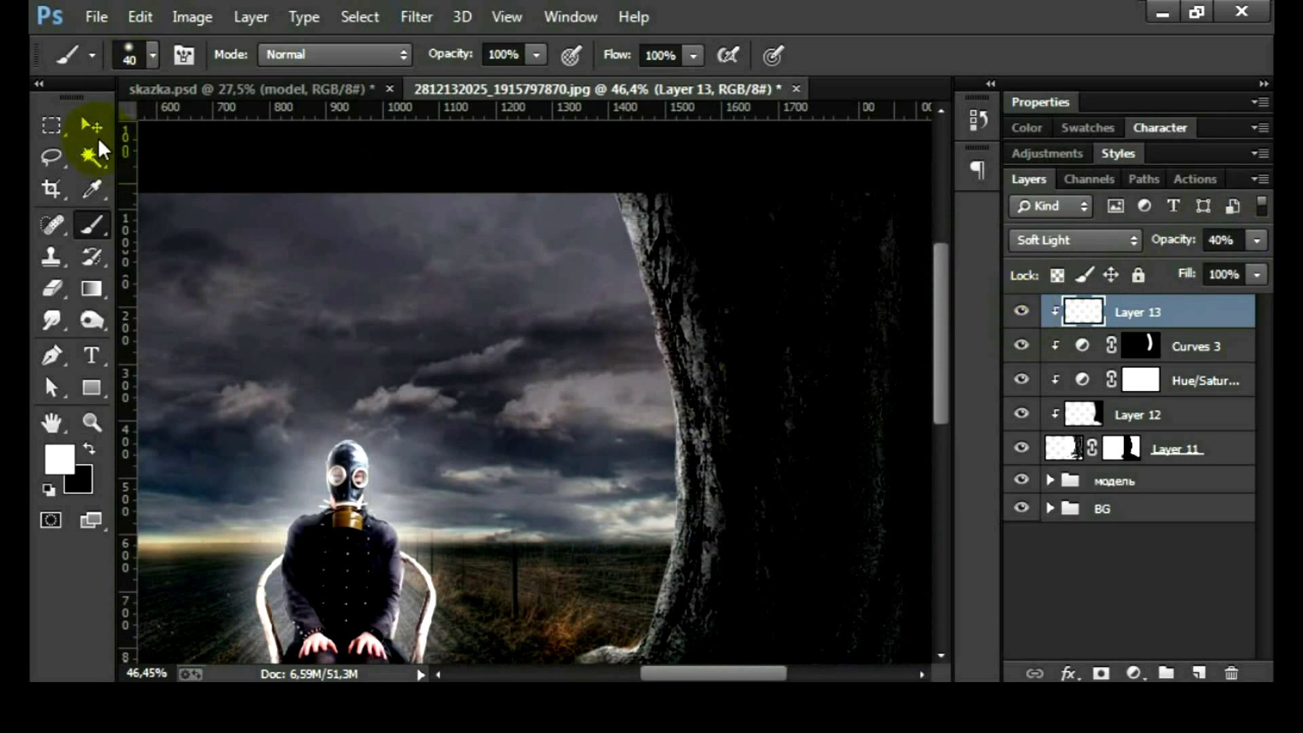
click(92, 126)
scroll(679, 414, down, 1)
scroll(680, 417, down, 1)
click(1021, 312)
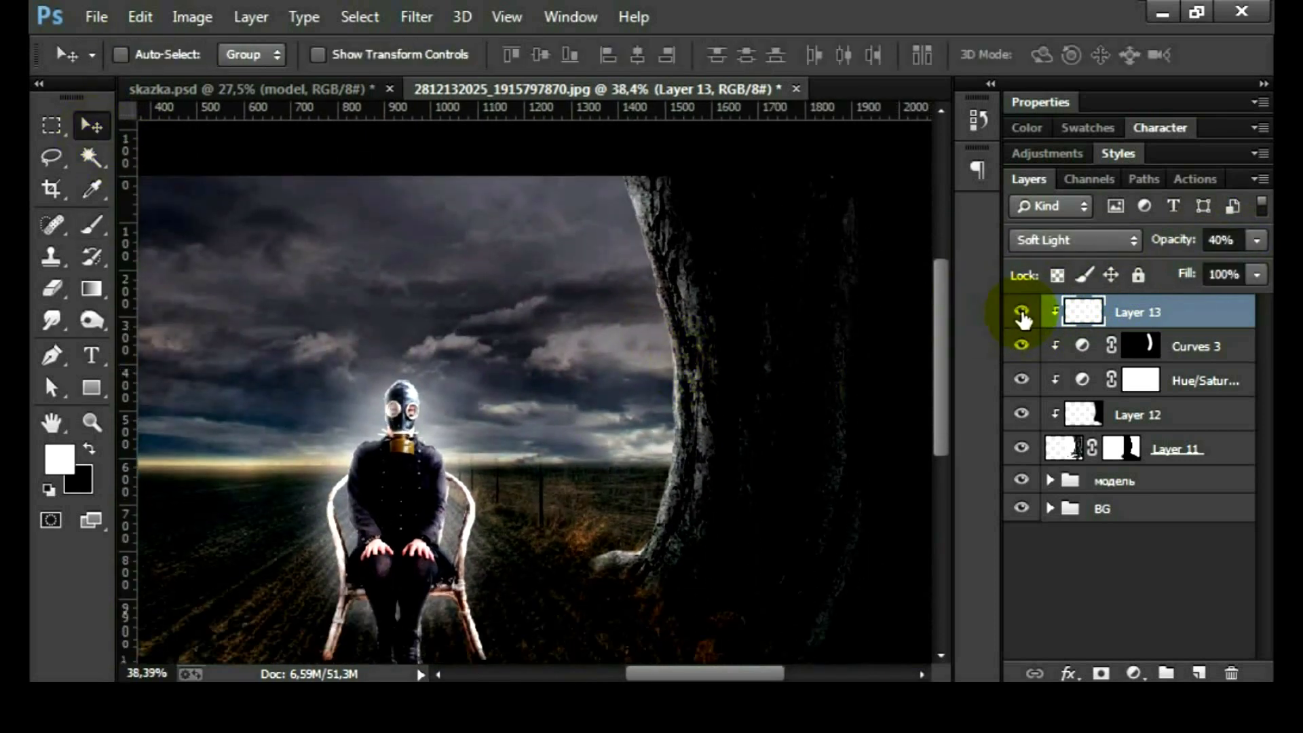
click(1022, 313)
click(1026, 323)
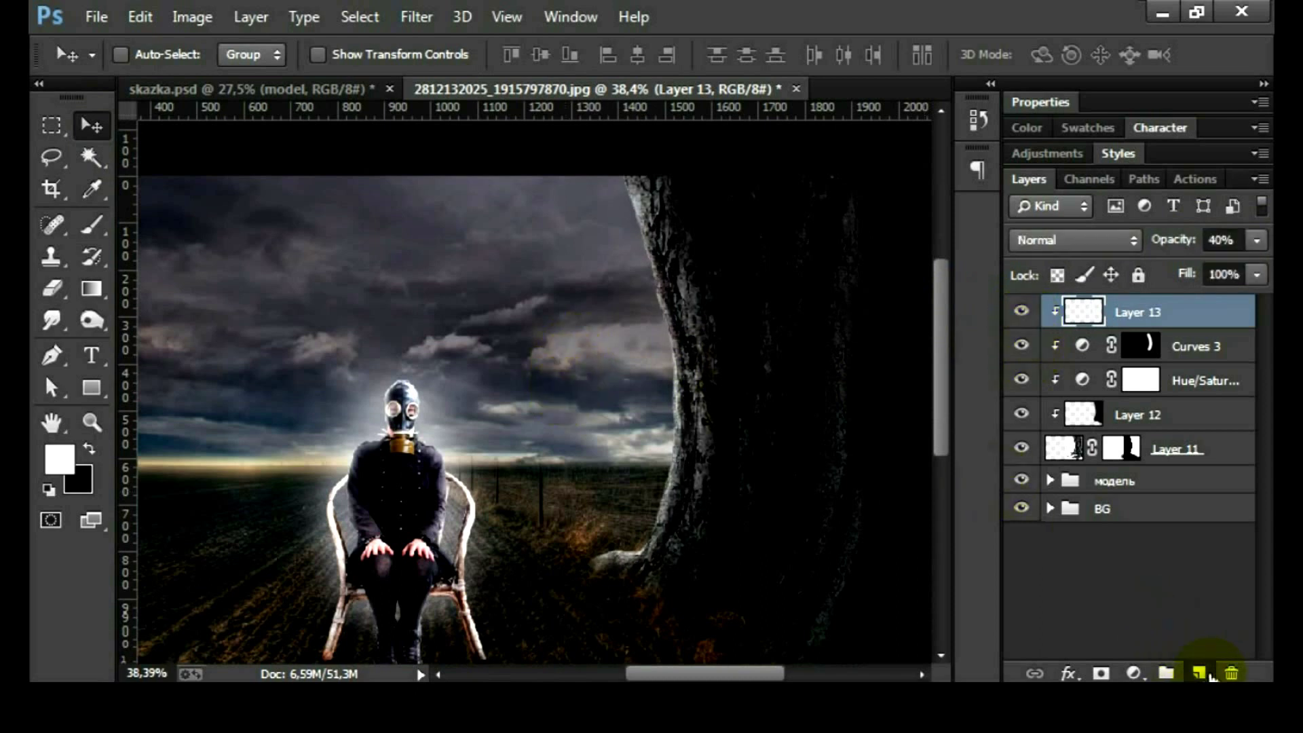
- Add a clipped Layer 14 and pick the Burn tool at 17% exposure
click(1209, 674)
alt+click(1181, 322)
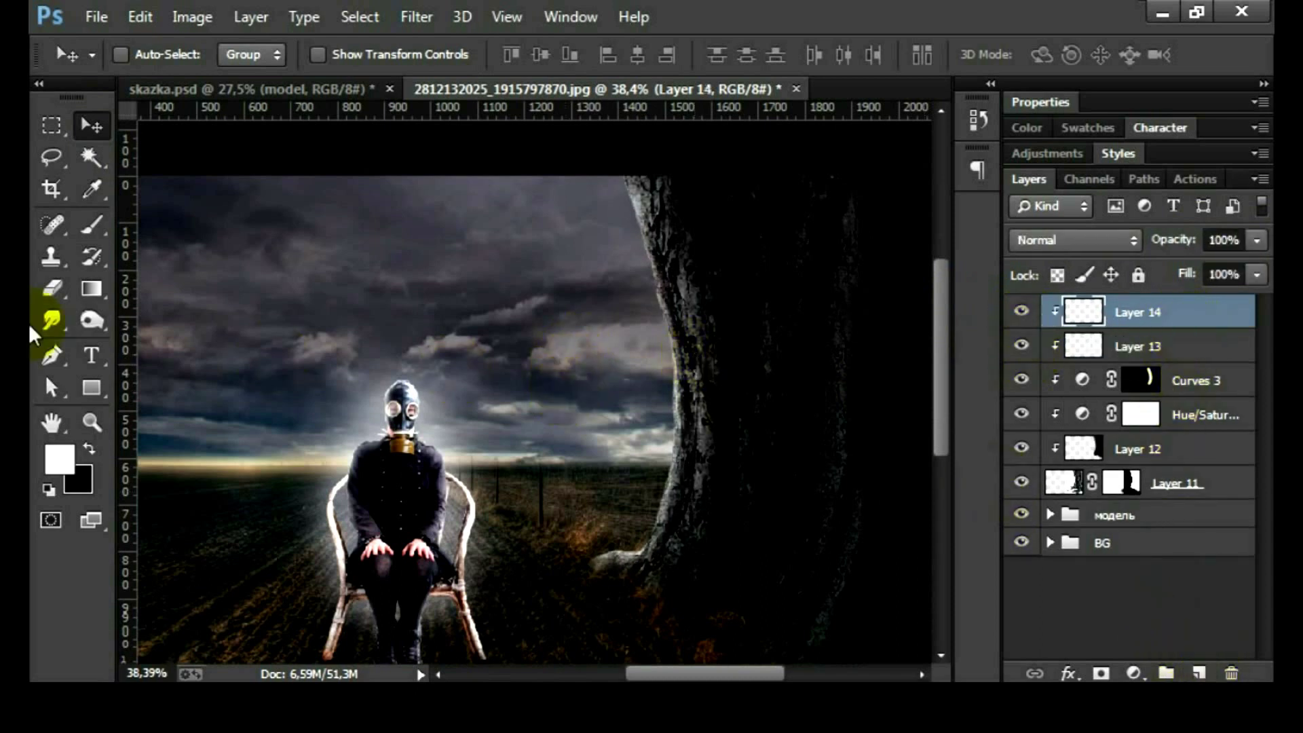
click(95, 321)
click(185, 344)
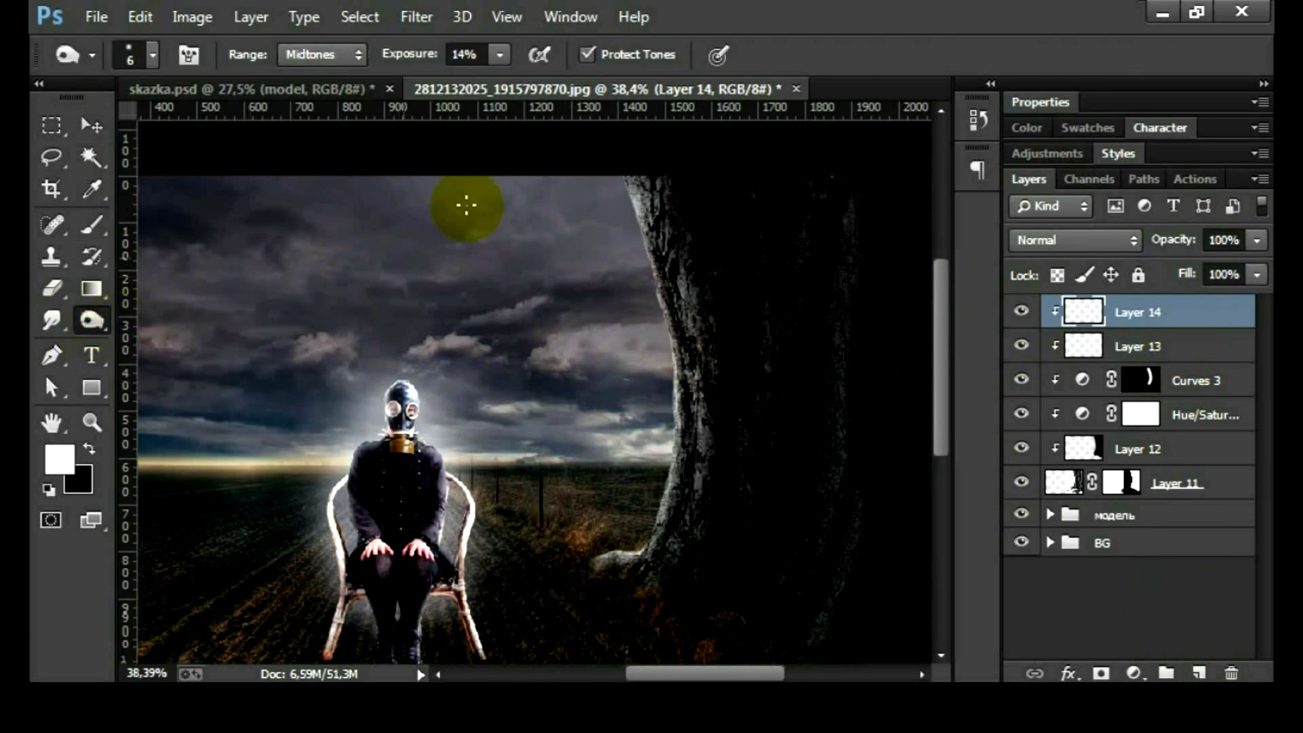
click(475, 55)
double_click(479, 57)
text(7)
key(Return)
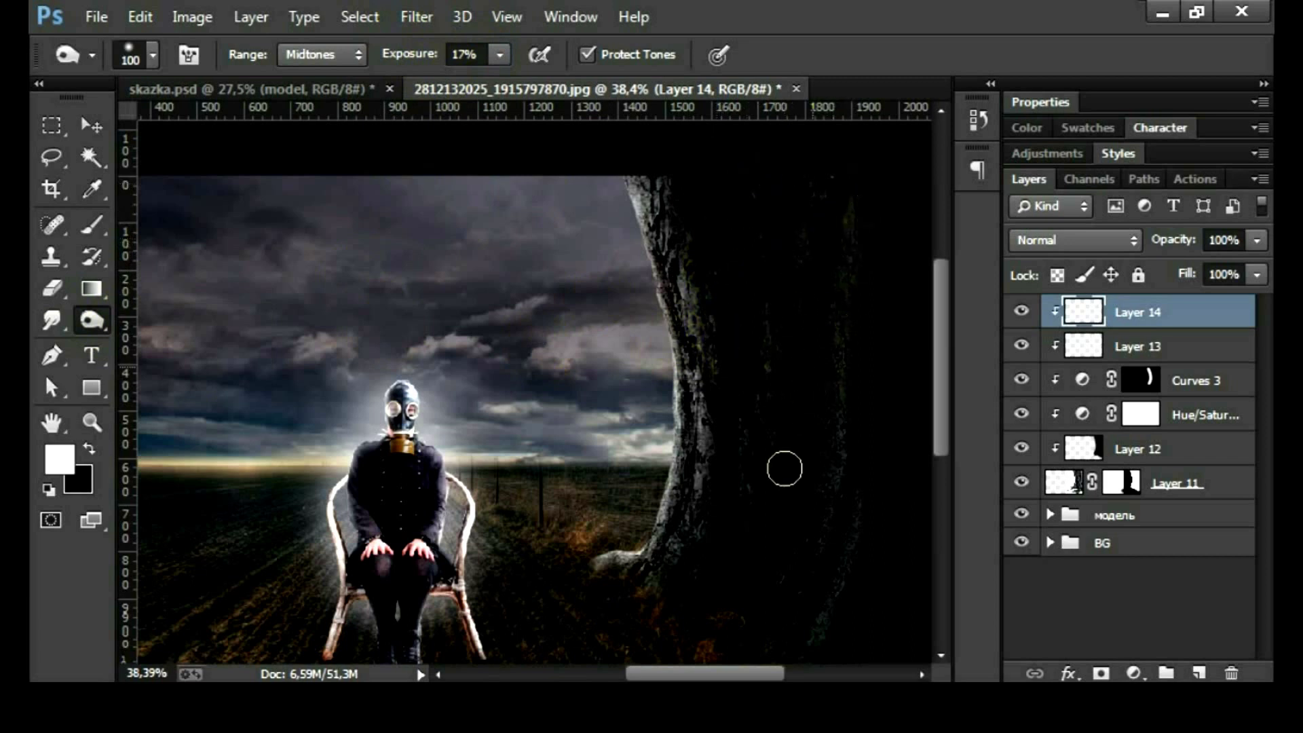
- Fill Layer 14 with 50% gray and blend it as Overlay
key(shift+F5)
key(Return)
click(1068, 242)
click(1041, 298)
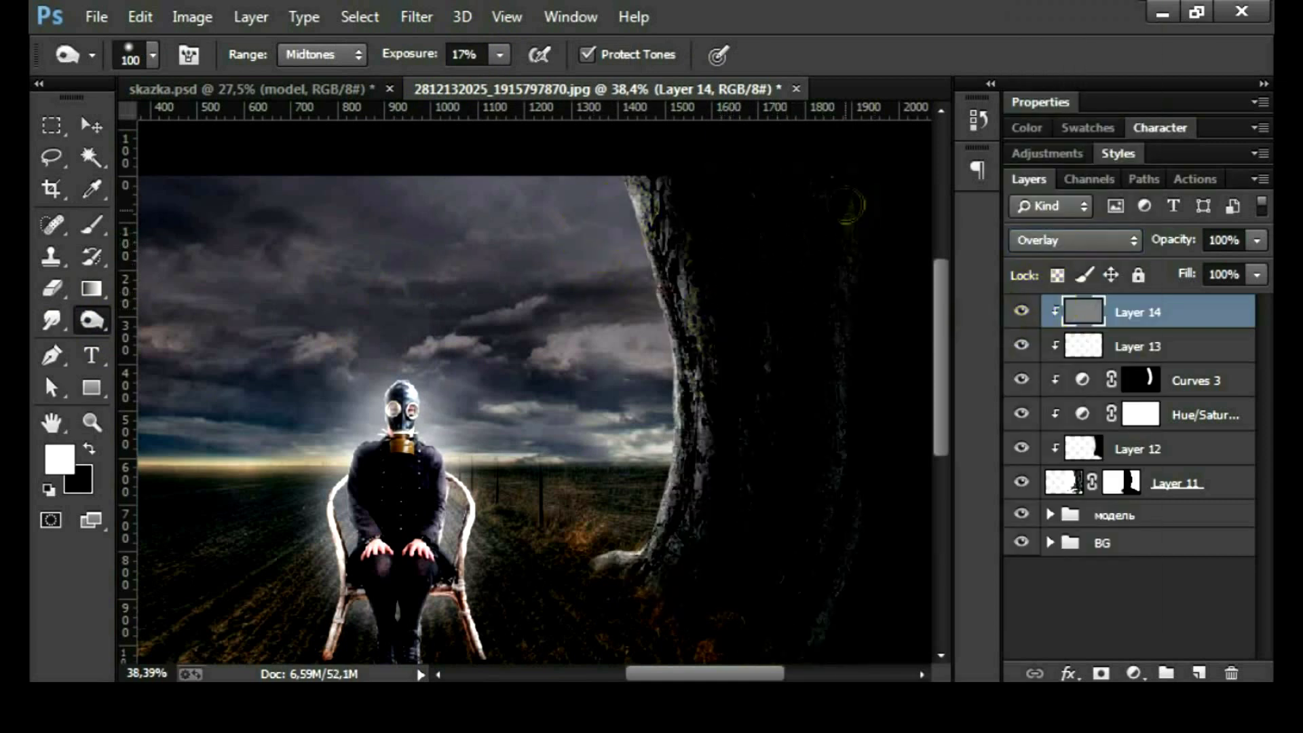
scroll(808, 407, down, 2)
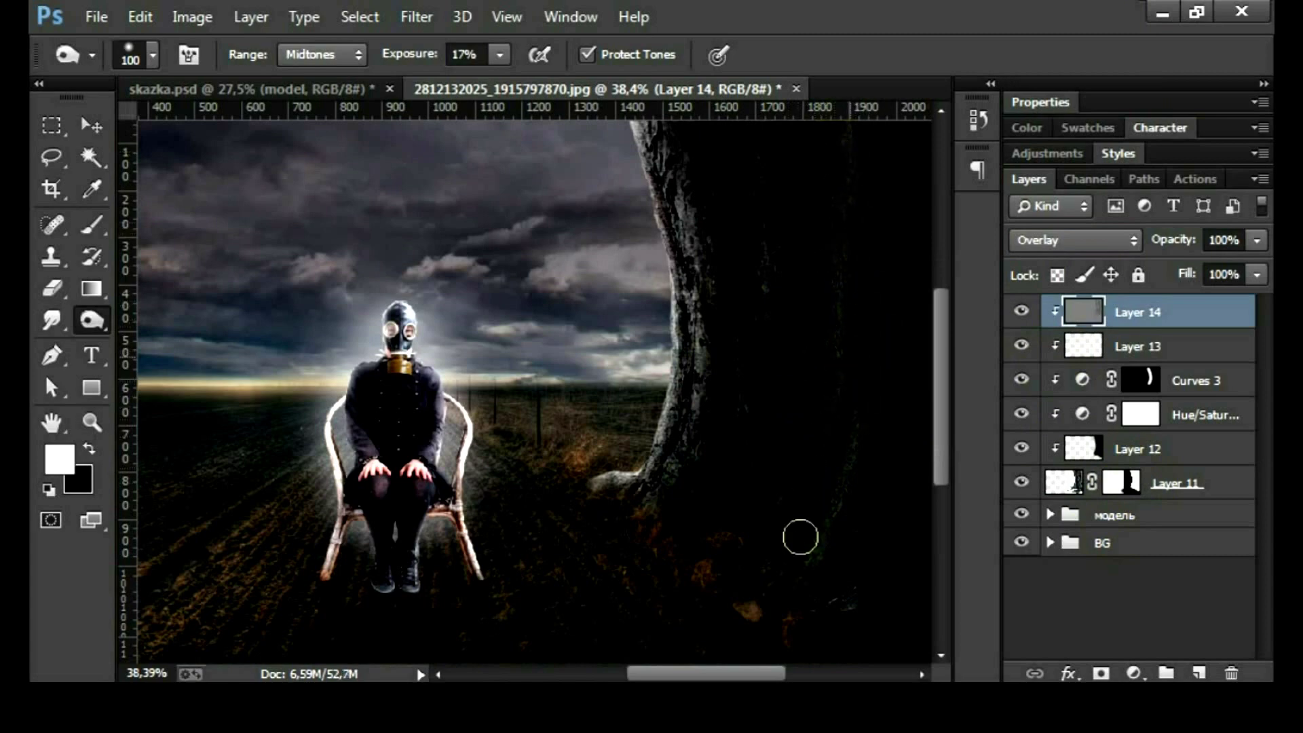
drag(865, 311, 833, 375)
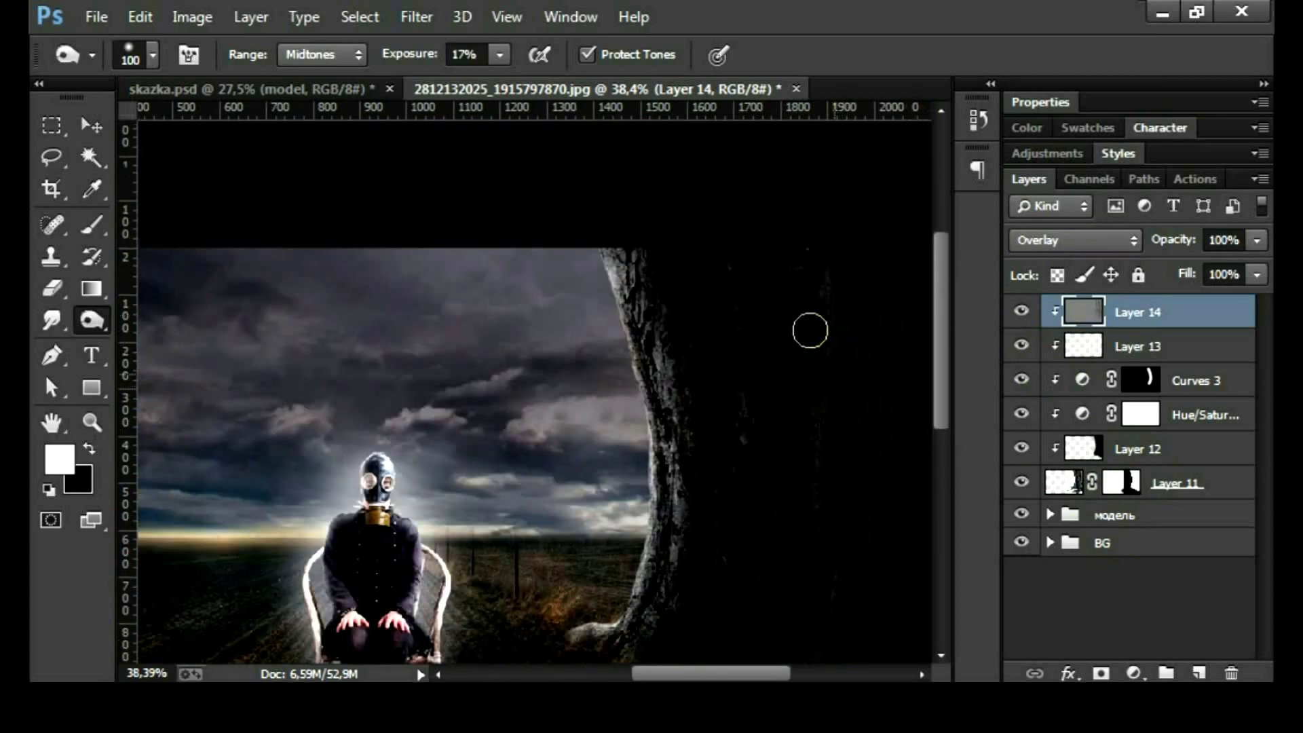
scroll(772, 426, down, 3)
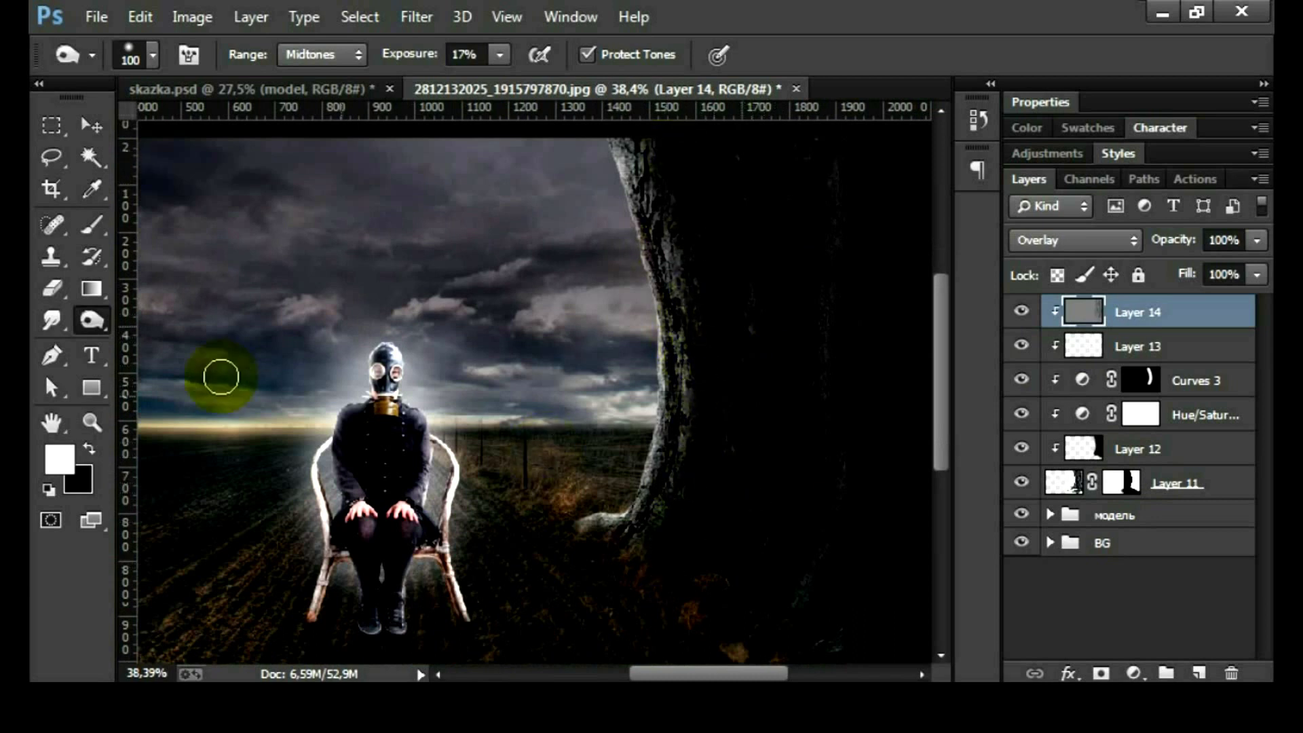
- Set the Burn tool to 13% exposure with a larger brush
right_click(91, 320)
click(184, 340)
click(441, 60)
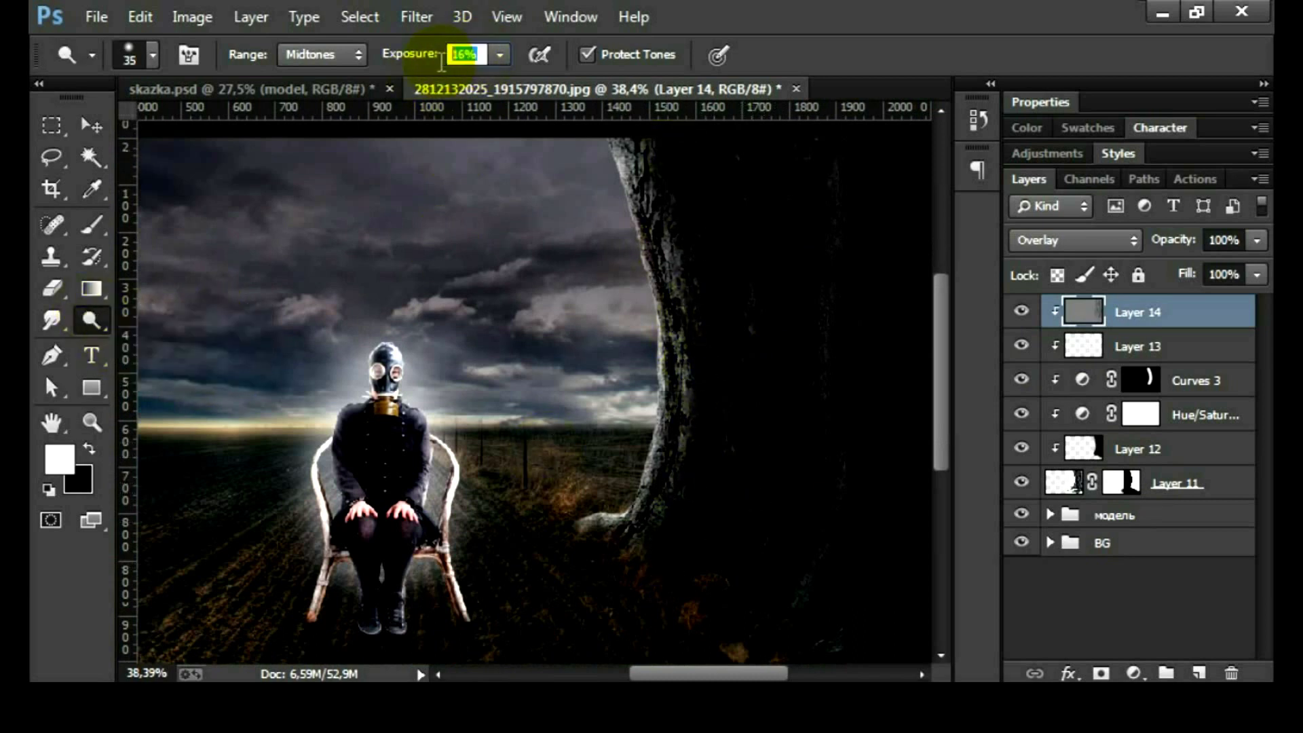
key(Return)
key(bracketright)
key(bracketright)
key(bracketright)
scroll(579, 337, up, 2)
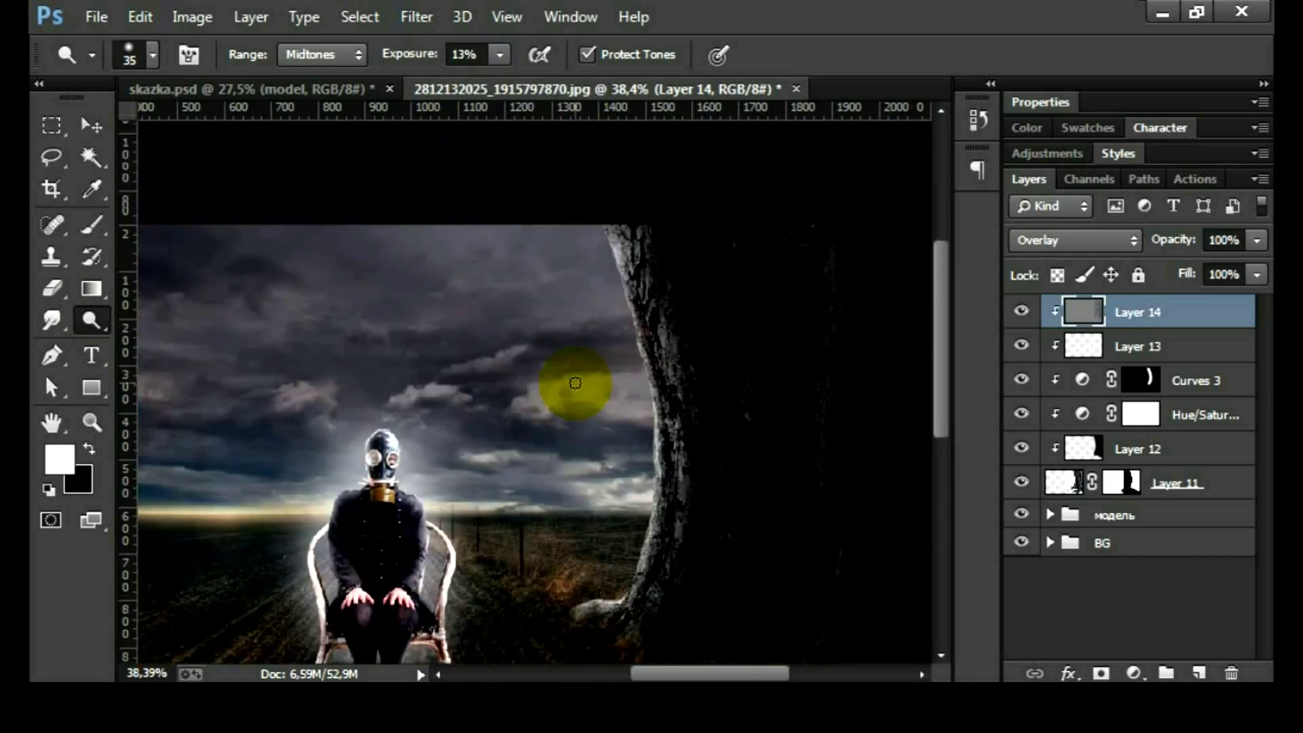
- Burn over the tree trunk and toggle Layer 14 to compare
drag(623, 240, 655, 446)
scroll(659, 407, down, 3)
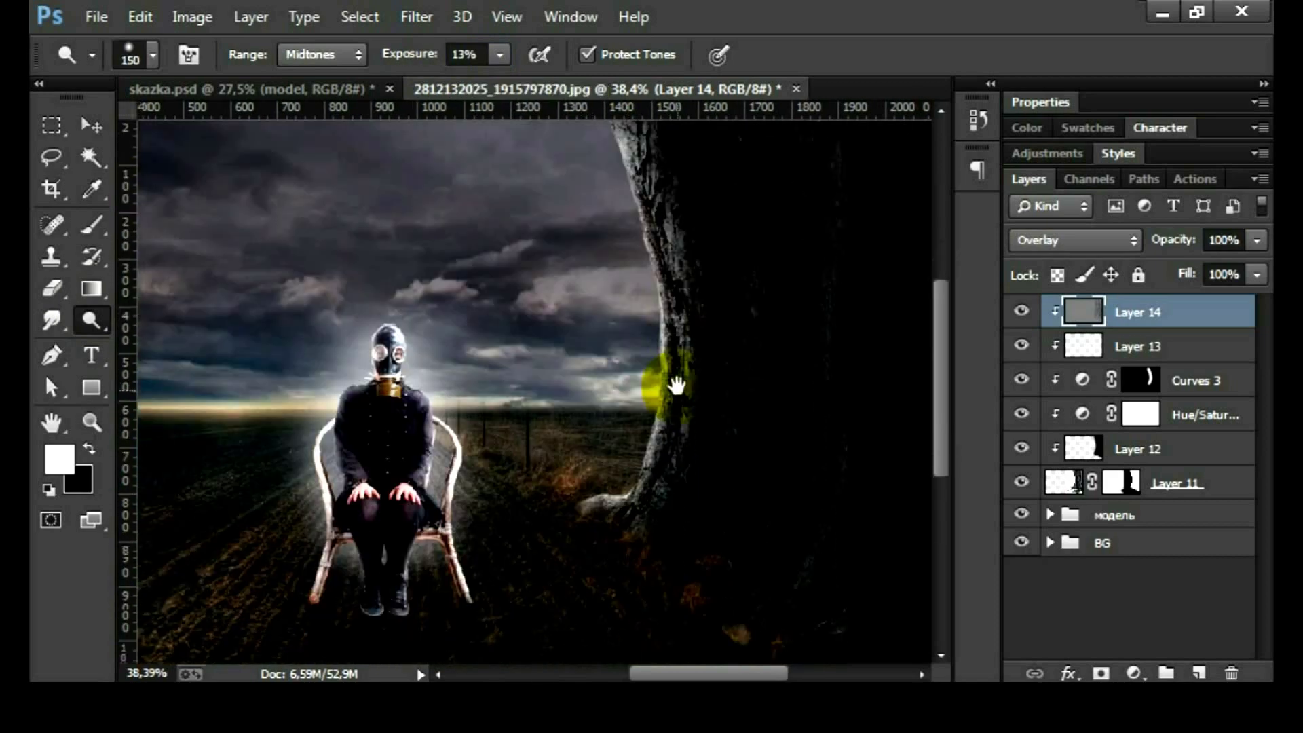
mouse_move(653, 391)
mouse_down()
mouse_move(661, 473)
mouse_move(701, 244)
mouse_up()
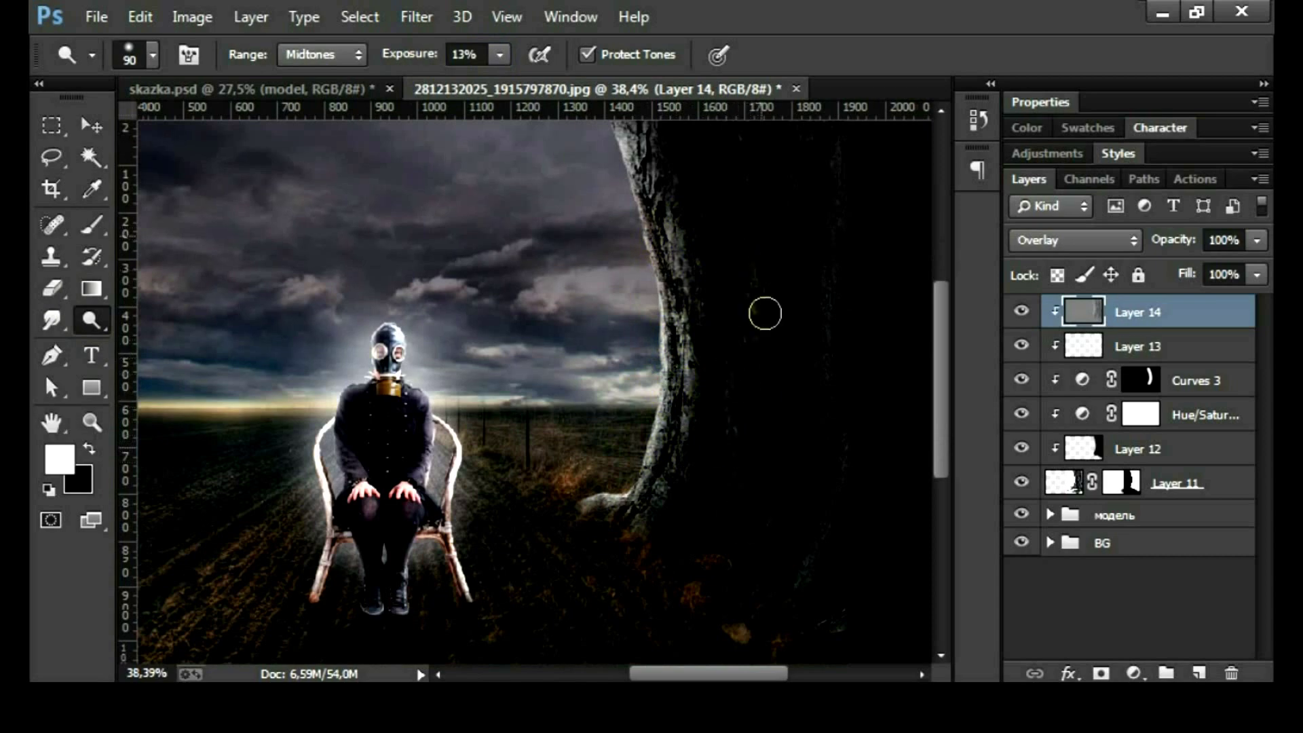
scroll(760, 253, up, 3)
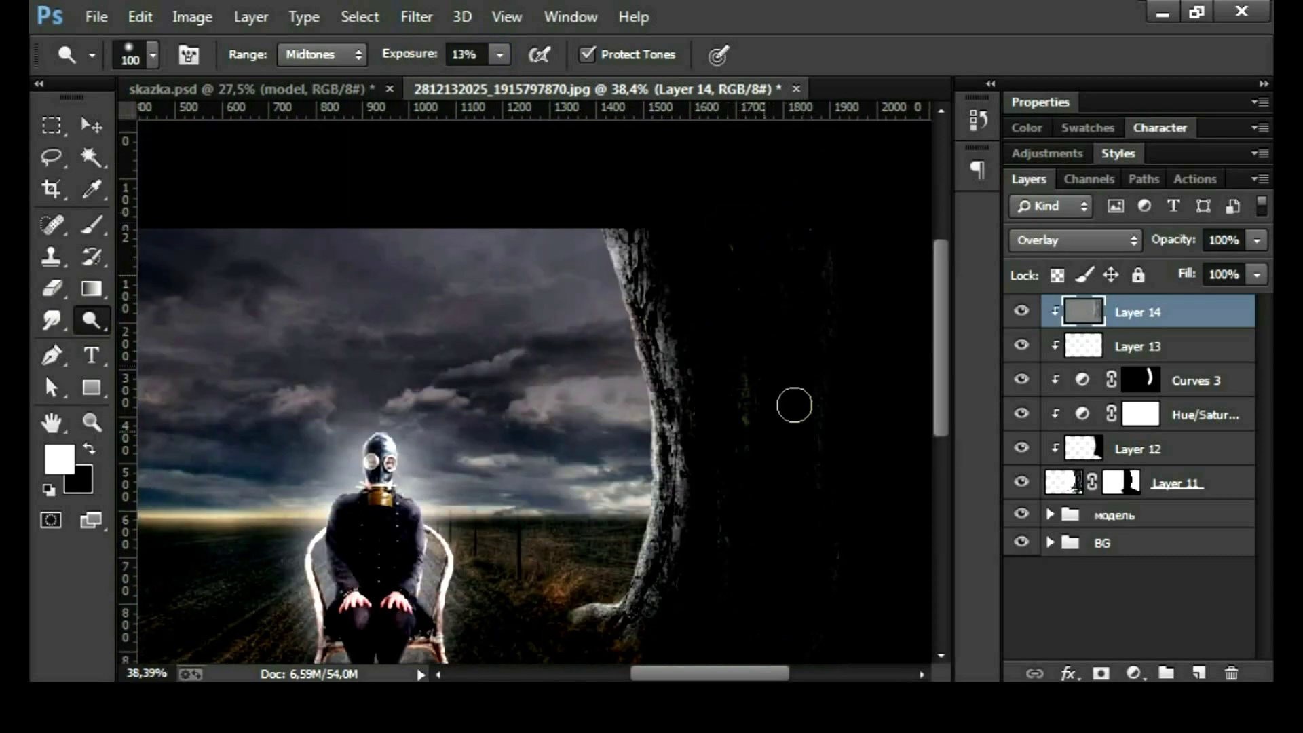
scroll(824, 448, down, 4)
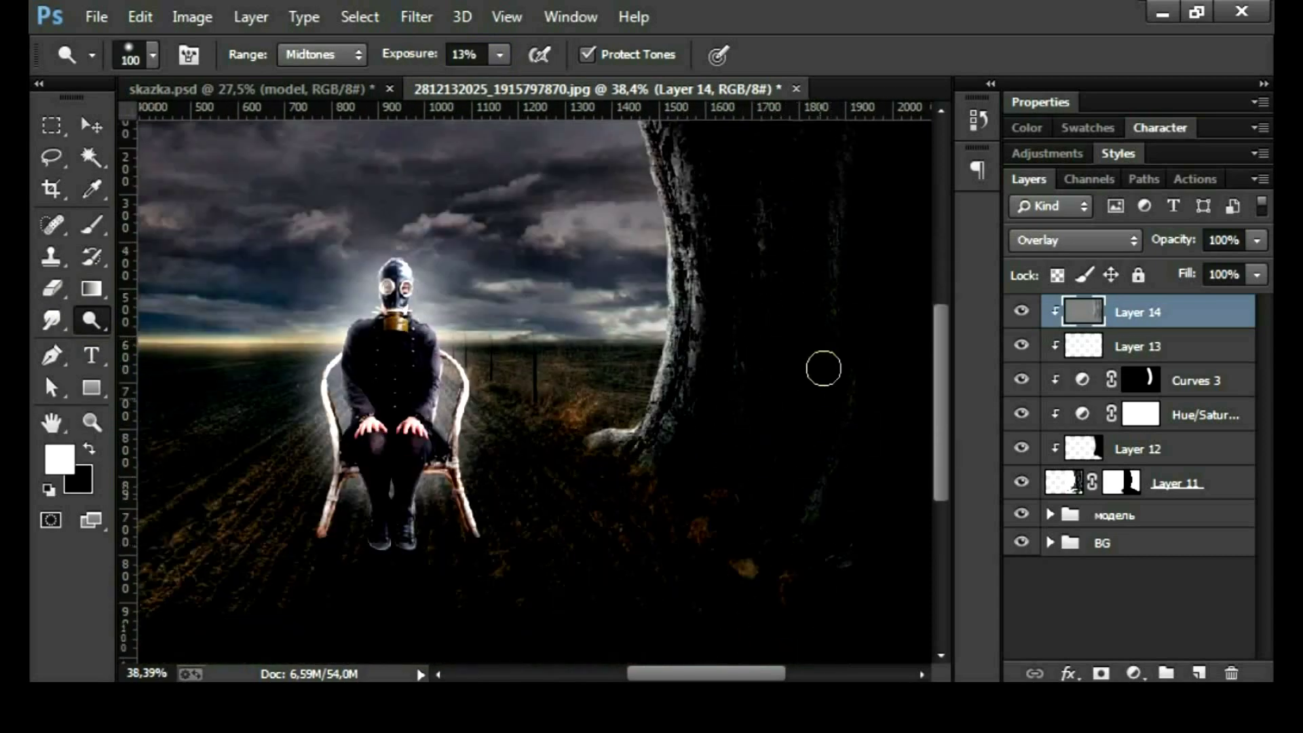
drag(818, 342, 801, 379)
click(1020, 311)
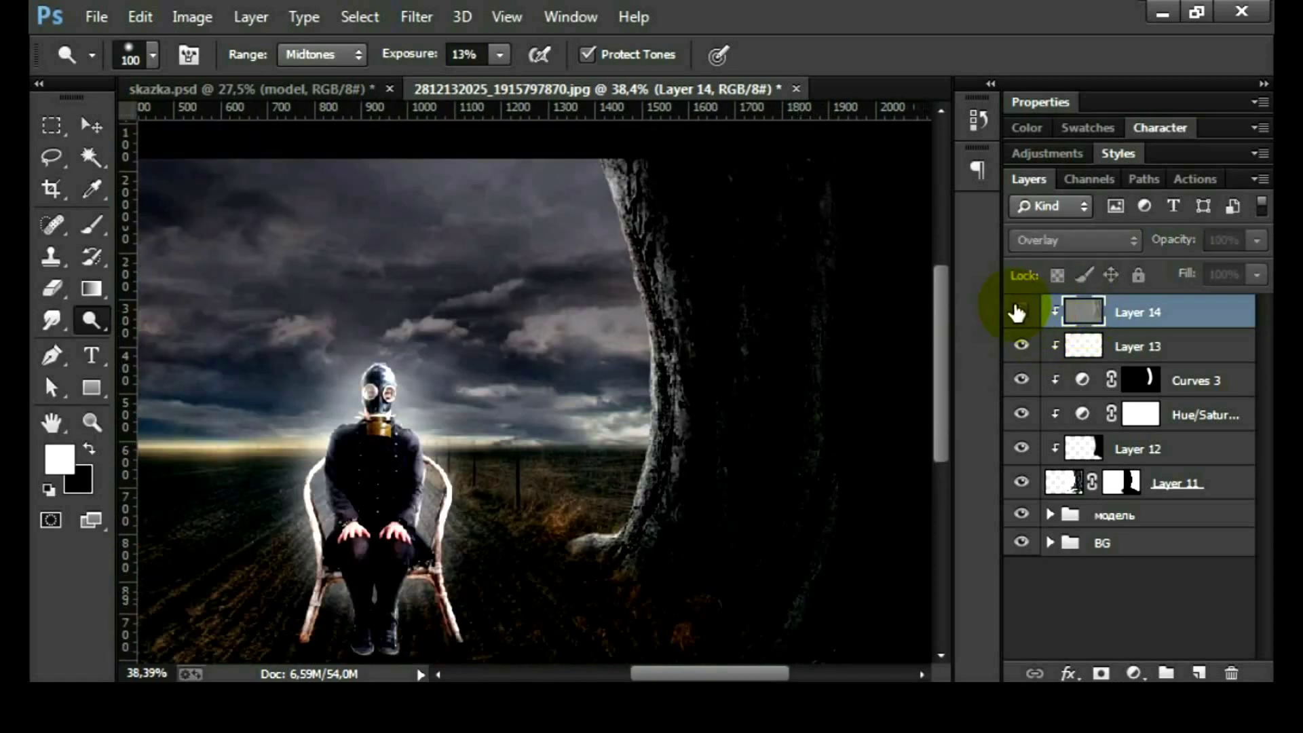
- Return to Layer 11's mask with a larger black brush around the tree base
click(1123, 482)
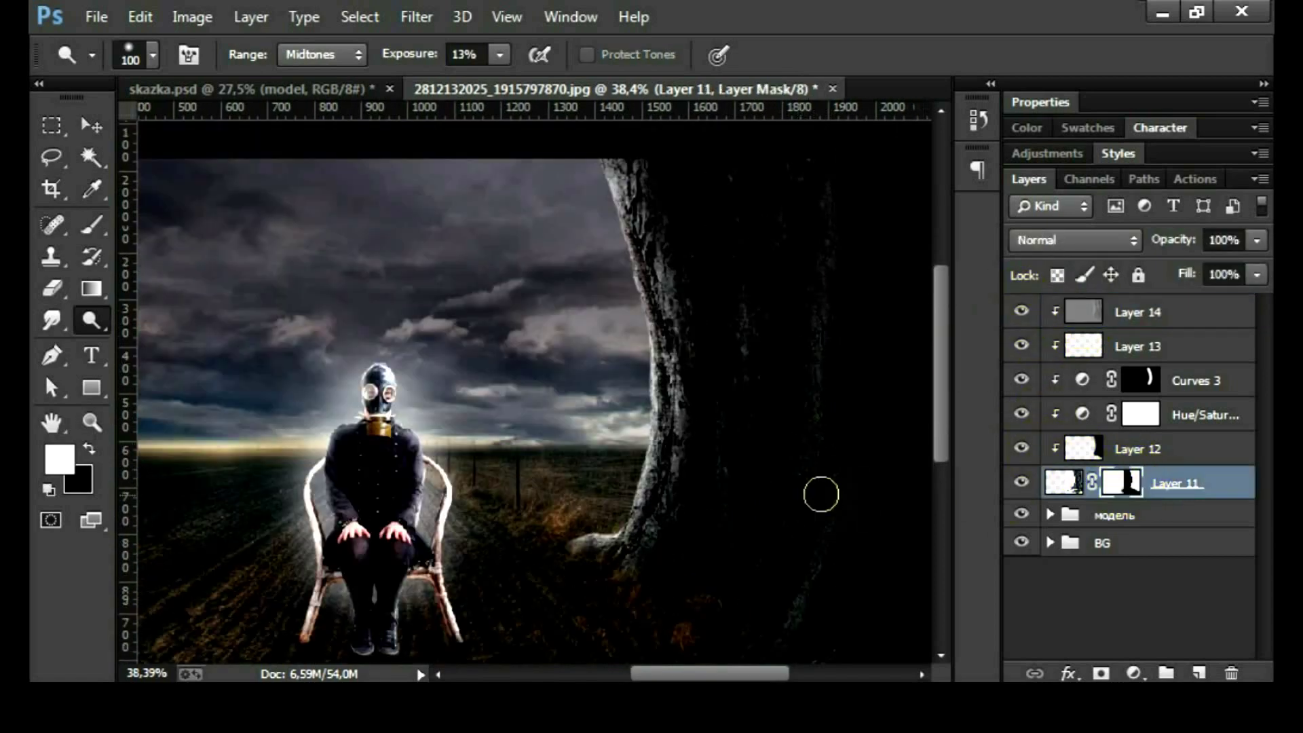
drag(733, 502, 759, 445)
key(b)
key(x)
scroll(720, 546, up, 2)
key(bracketright)
key(bracketright)
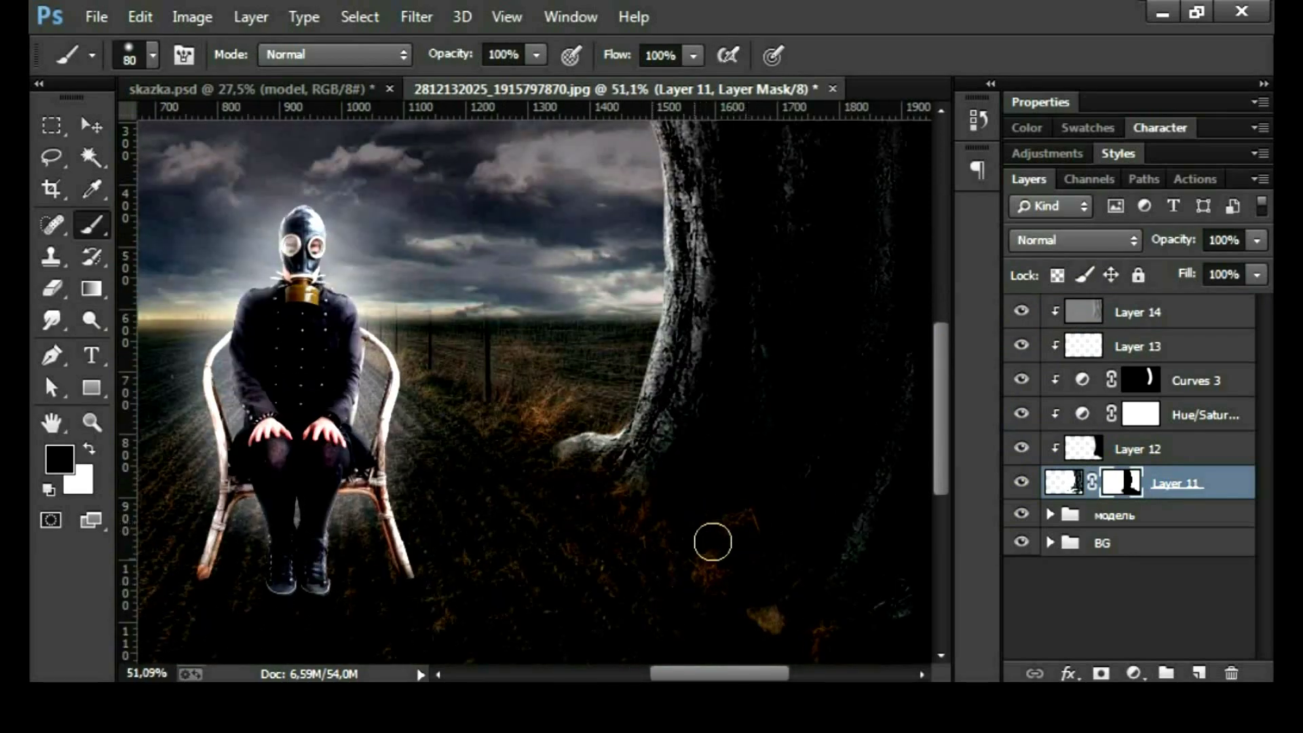
scroll(713, 541, down, 4)
scroll(692, 444, up, 1)
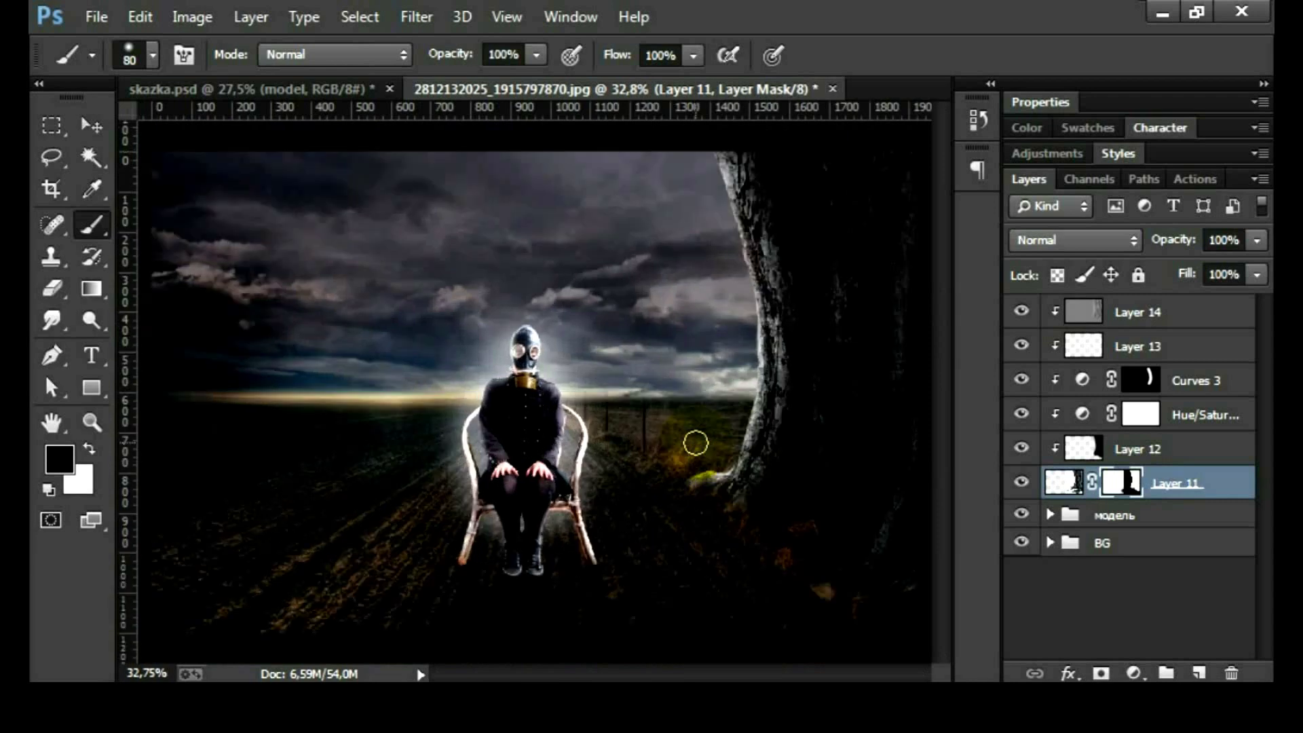
- Add a Color Balance adjustment above Layer 14 with Cyan/Red 6 and Yellow/Blue -6
click(1192, 314)
key(x)
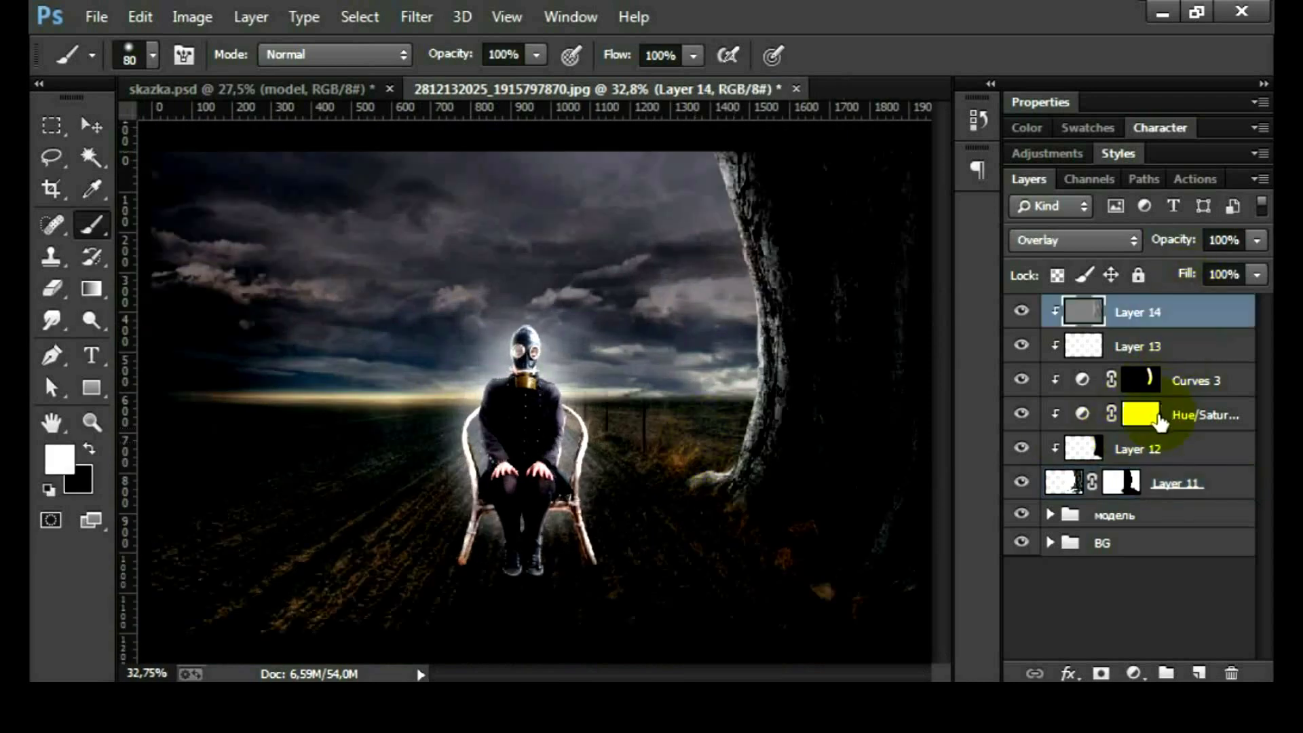
click(1143, 675)
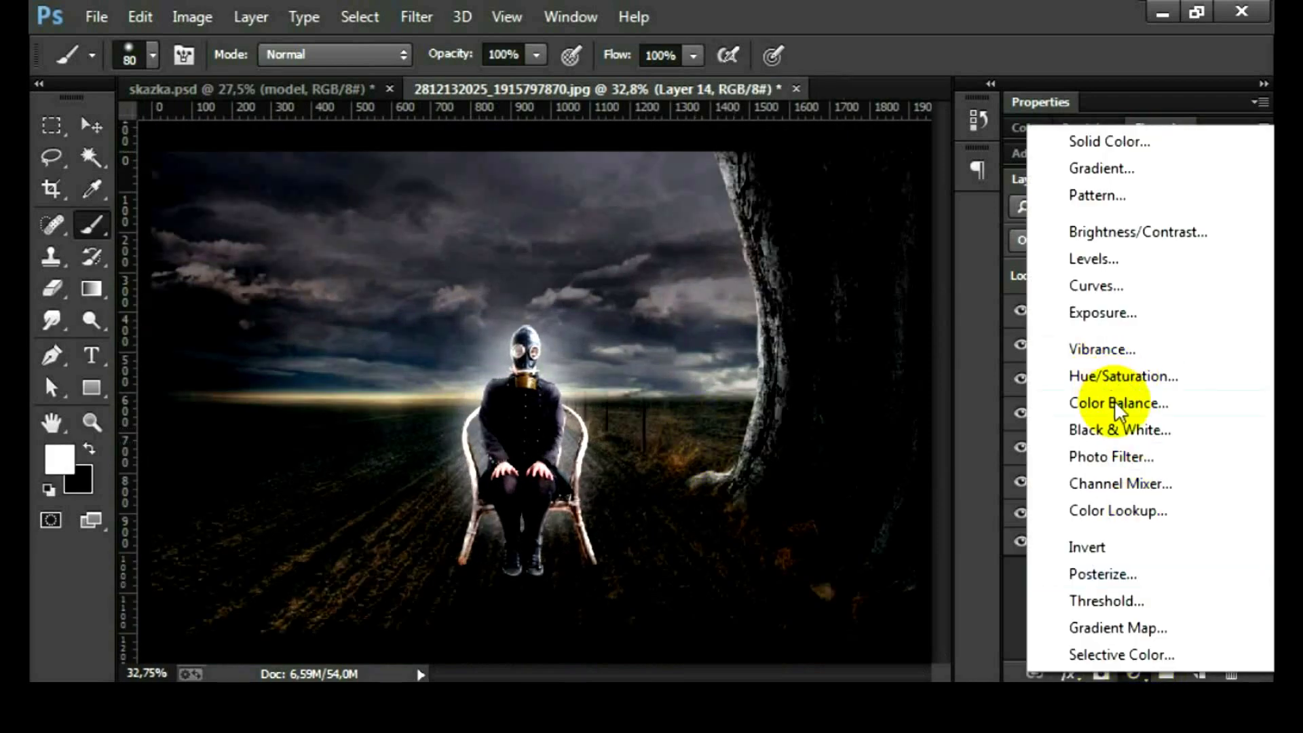
click(1114, 404)
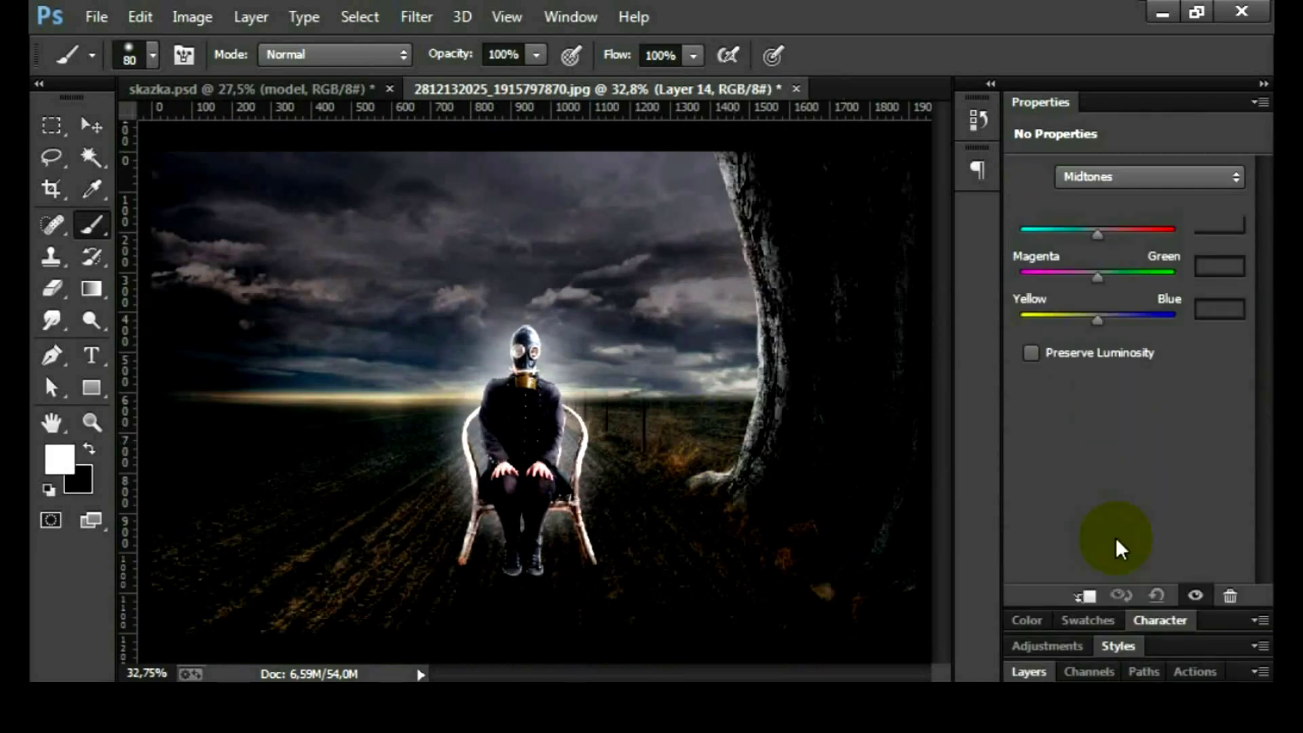
click(1204, 227)
text(6)
click(1208, 310)
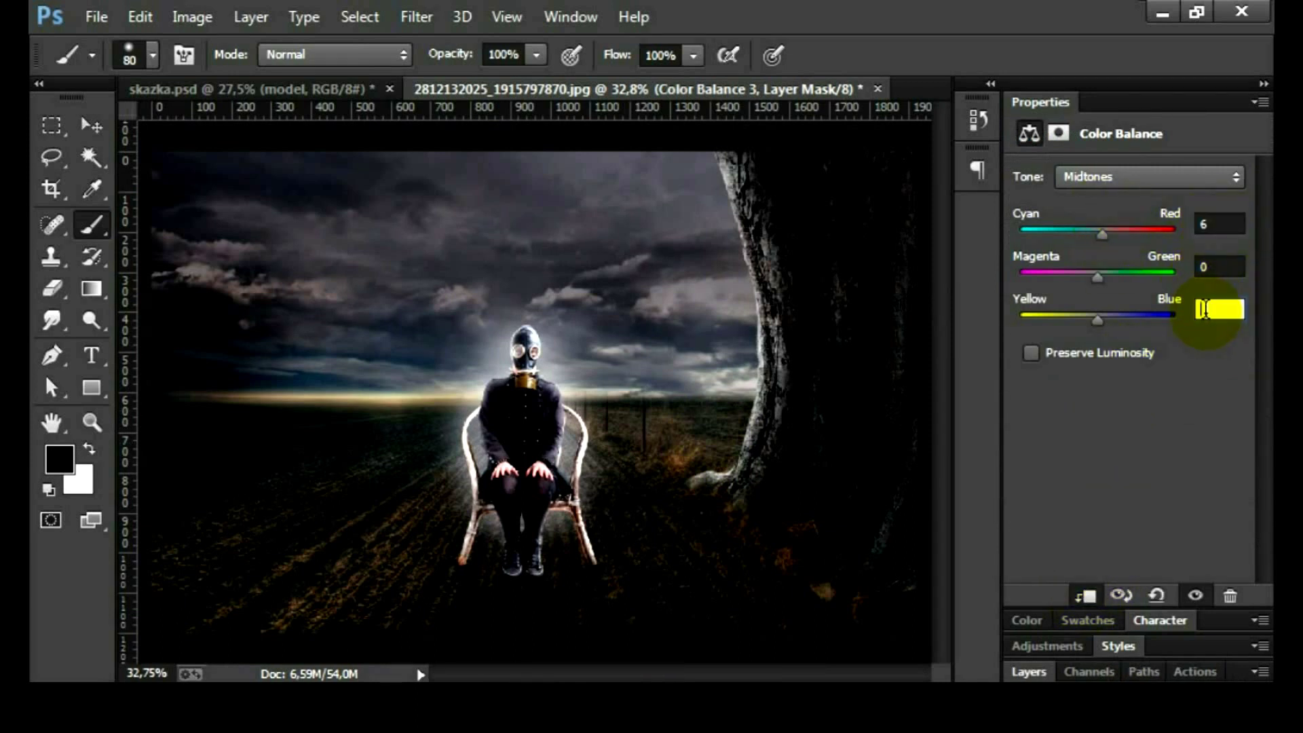
text(-6)
- Toggle the Color Balance adjustment off and on to compare the result
double_click(1041, 101)
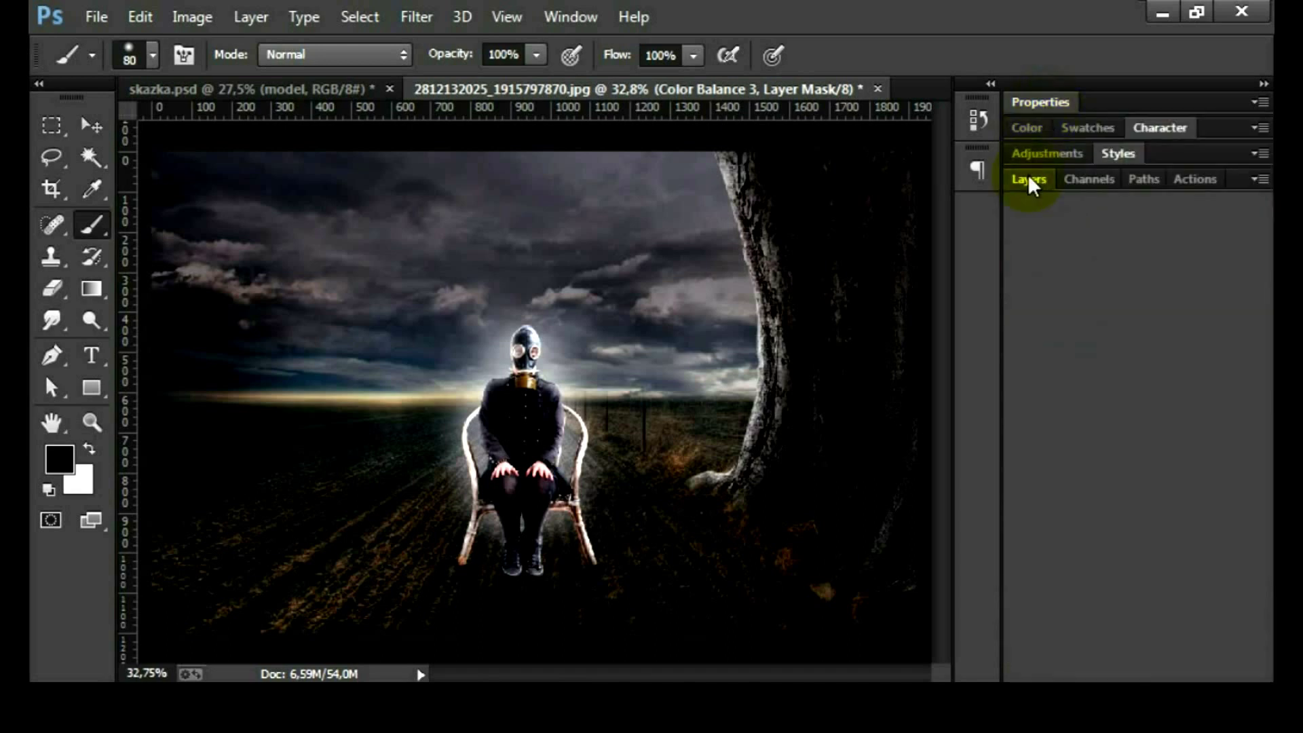
click(1028, 179)
click(1021, 311)
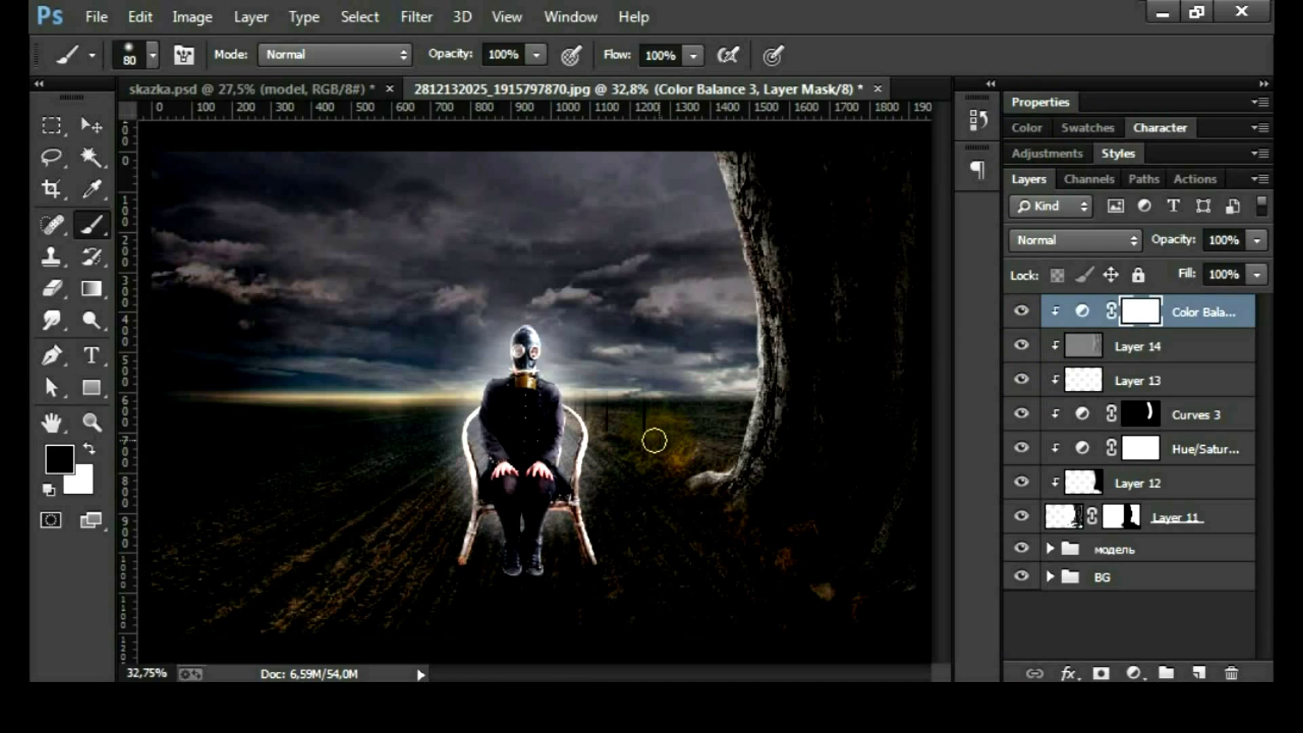
click(91, 127)
scroll(563, 397, down, 1)
- Gather the tree layers into the дерево group and add an Exposure adjustment on top
click(606, 388)
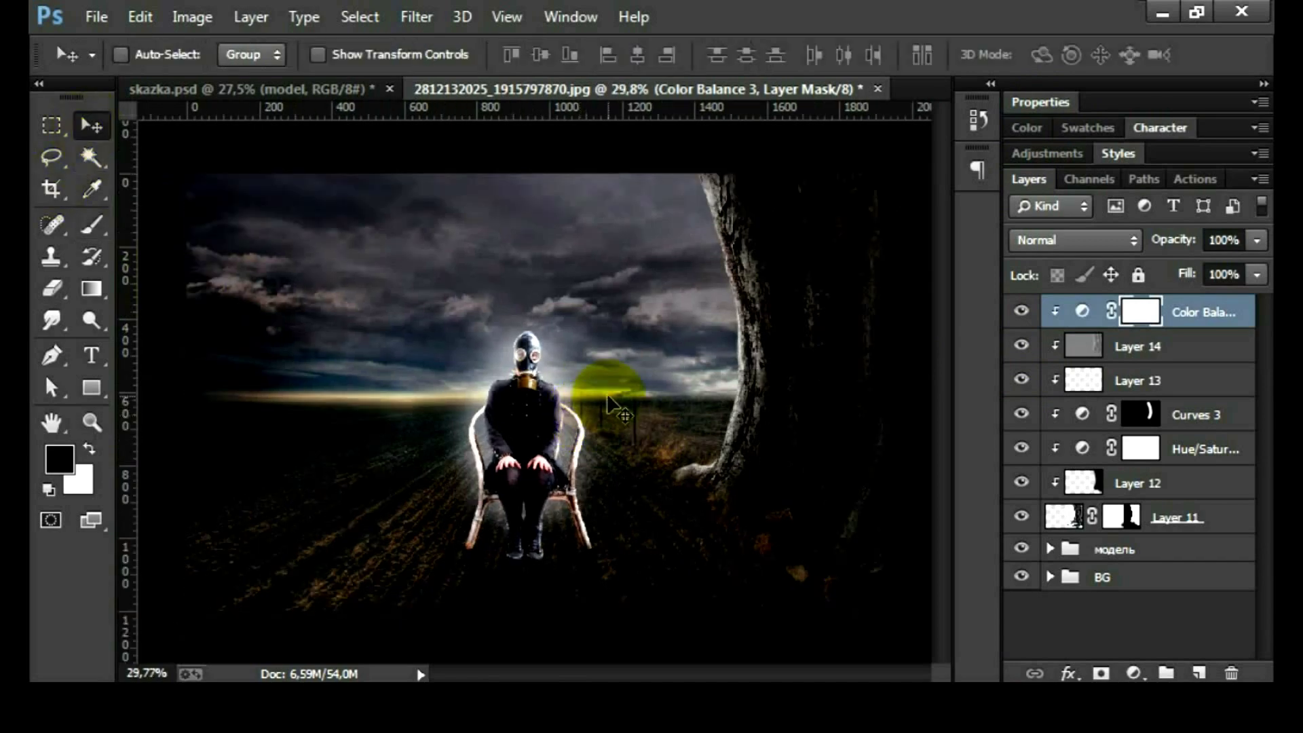
click(774, 374)
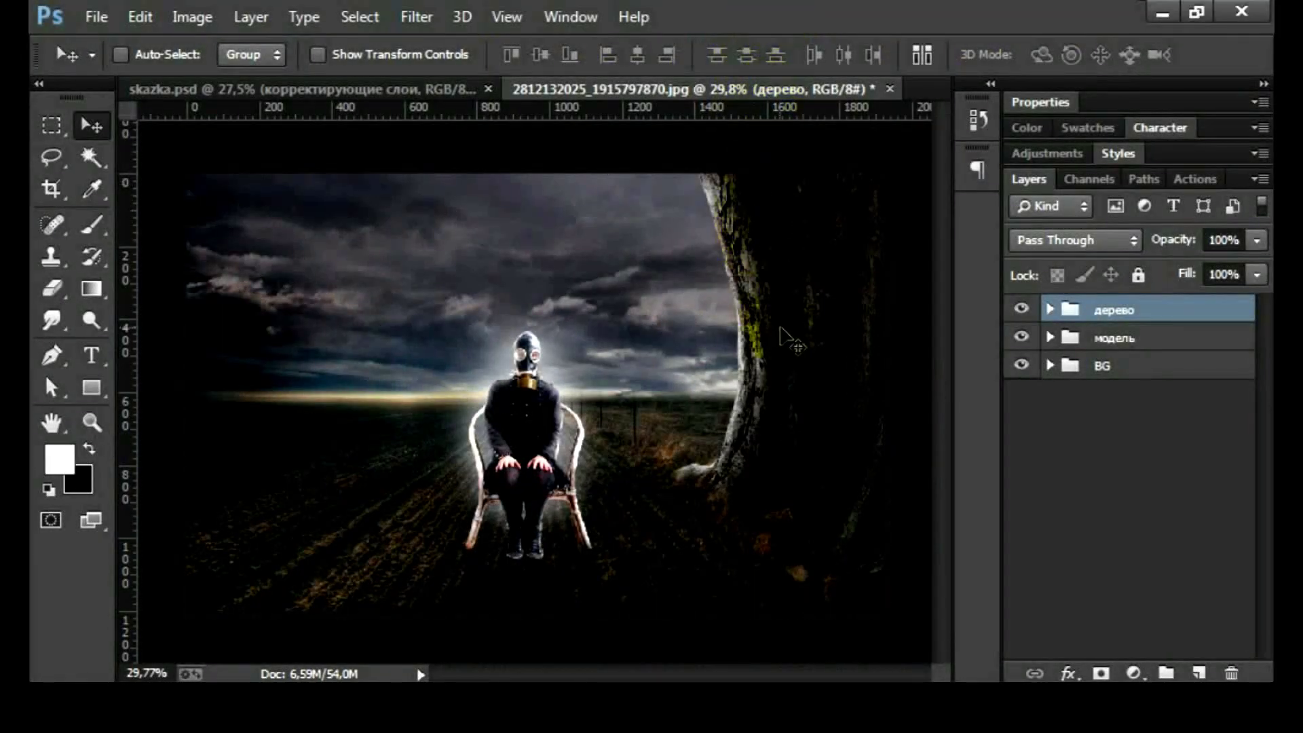
click(1133, 672)
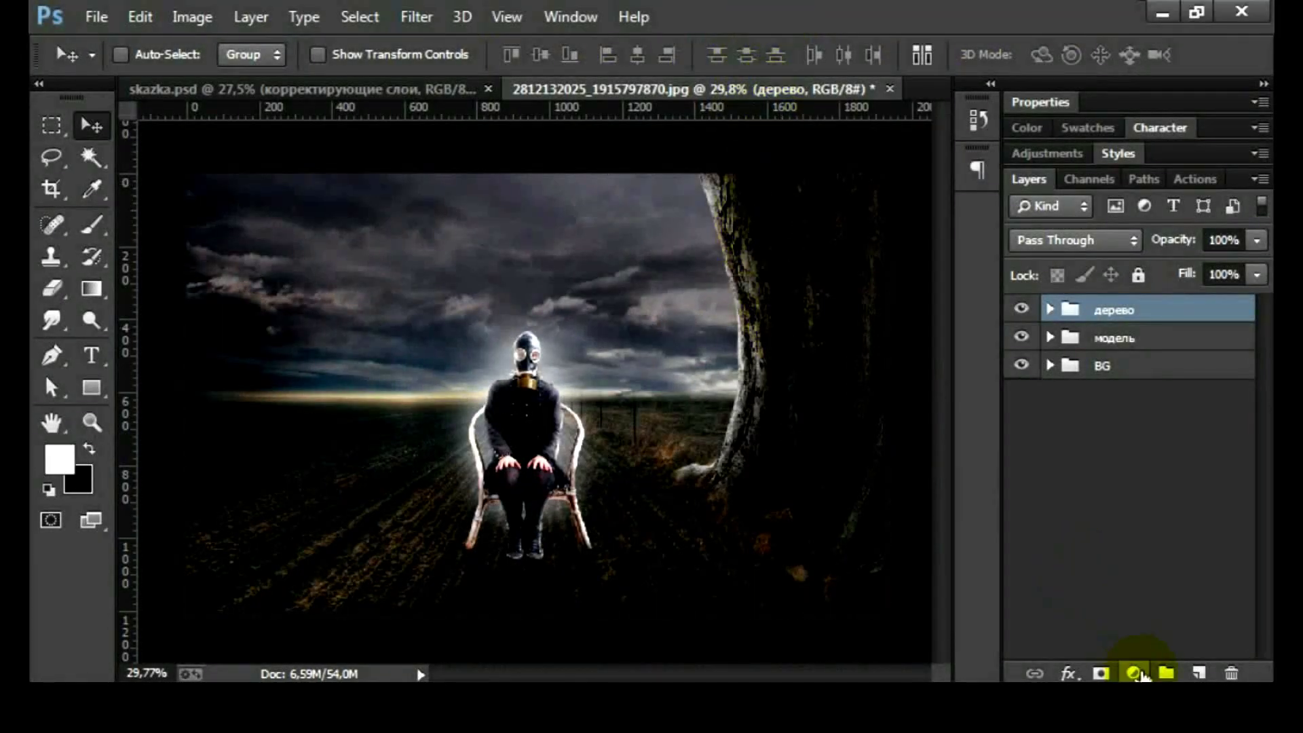
click(1110, 311)
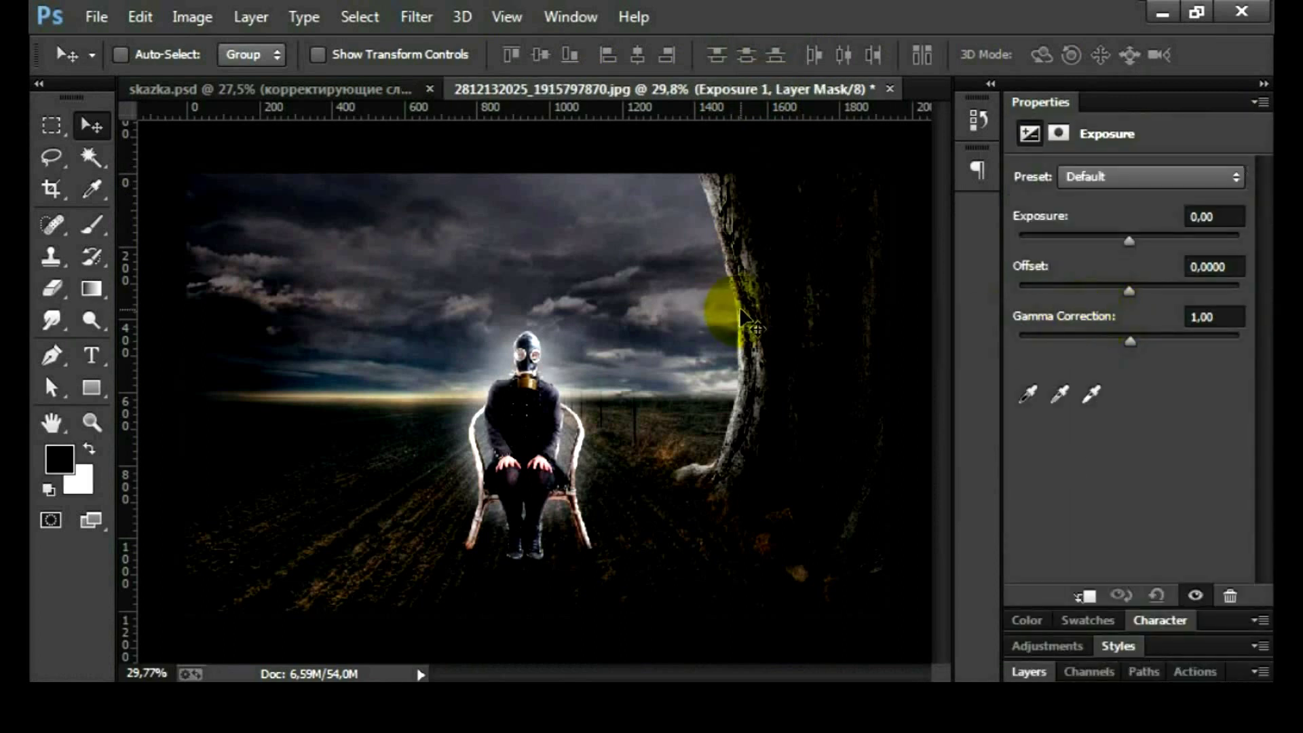
- Set Exposure to +0,52 and gamma to 0,97, then compare before and after
drag(1129, 241, 1137, 246)
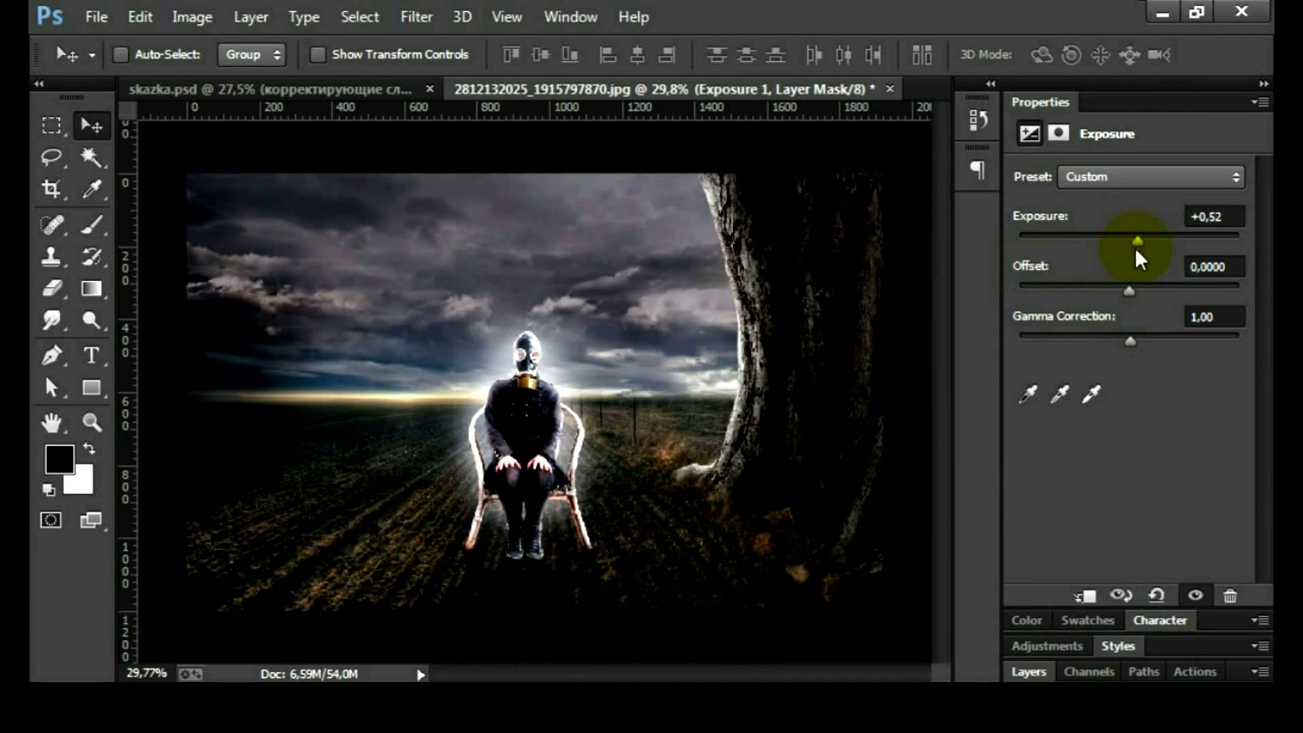
drag(1130, 340, 1142, 339)
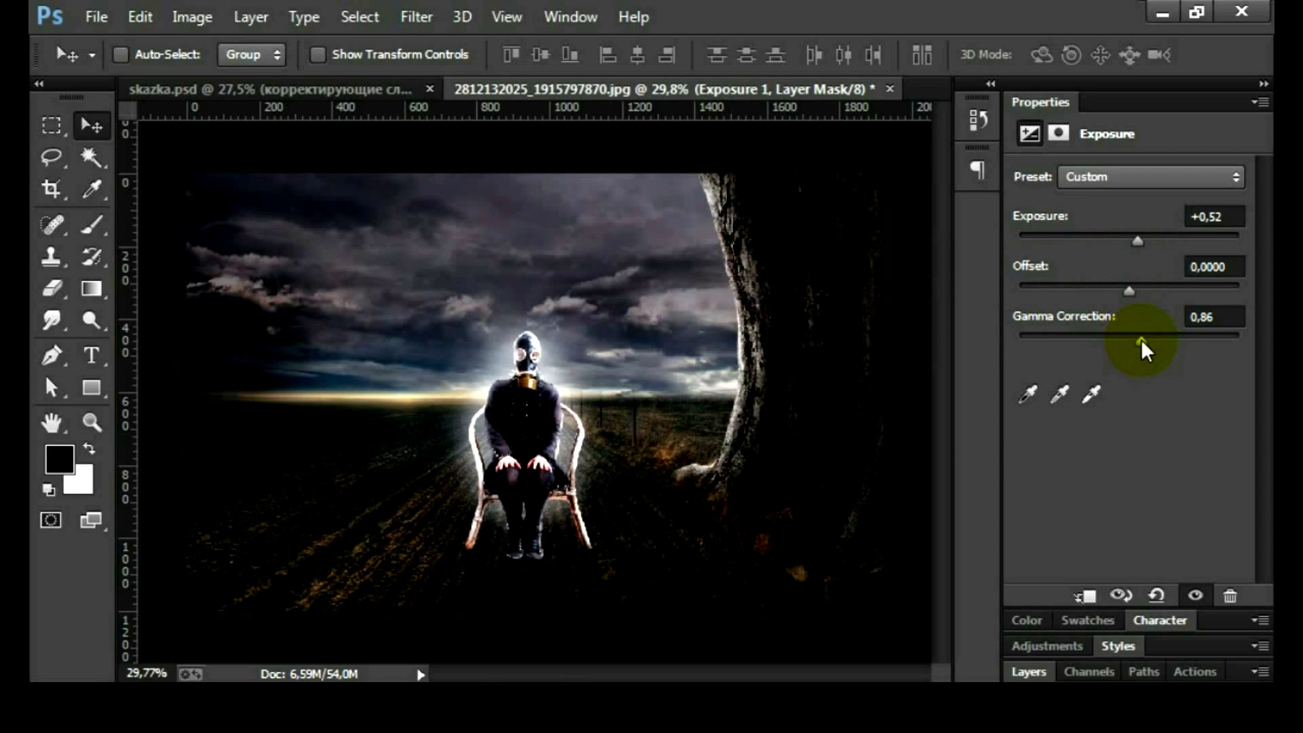
drag(1142, 340, 1133, 341)
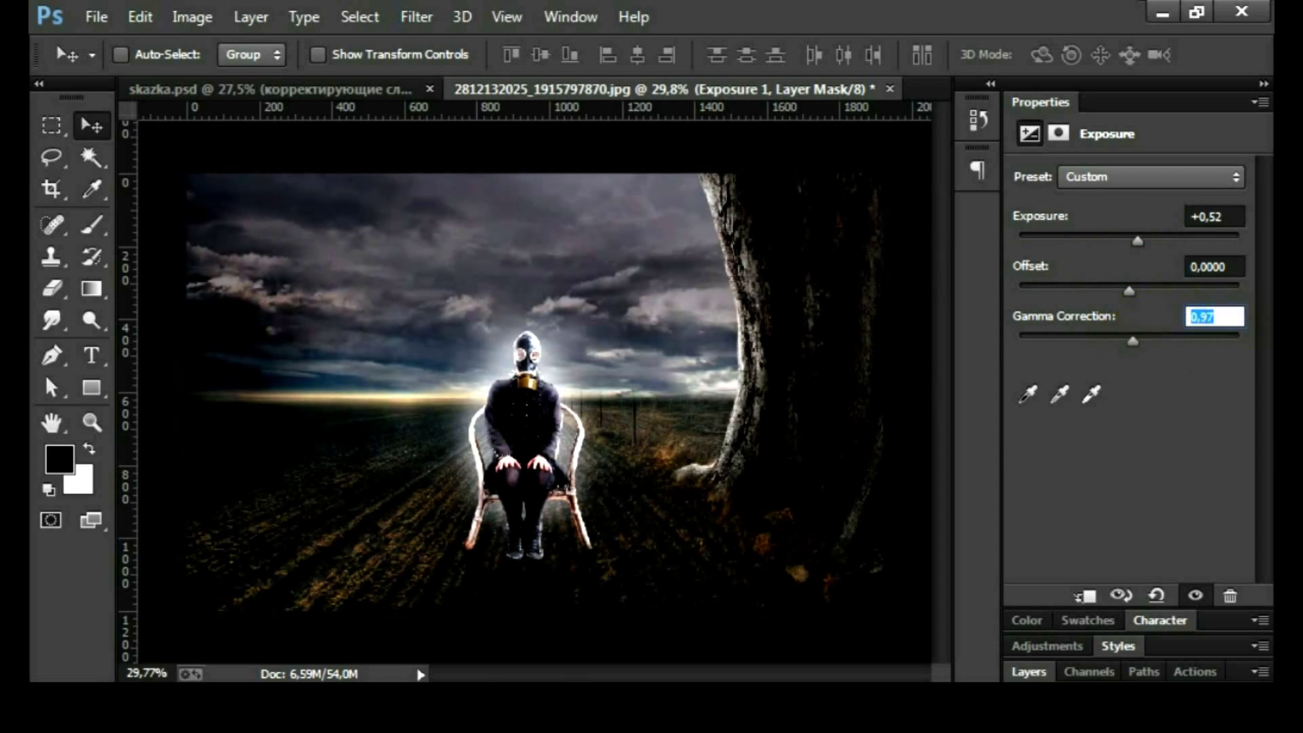
double_click(1044, 109)
click(1022, 313)
- Invert the Exposure 1 mask to black and set up a large white brush
key(ctrl+i)
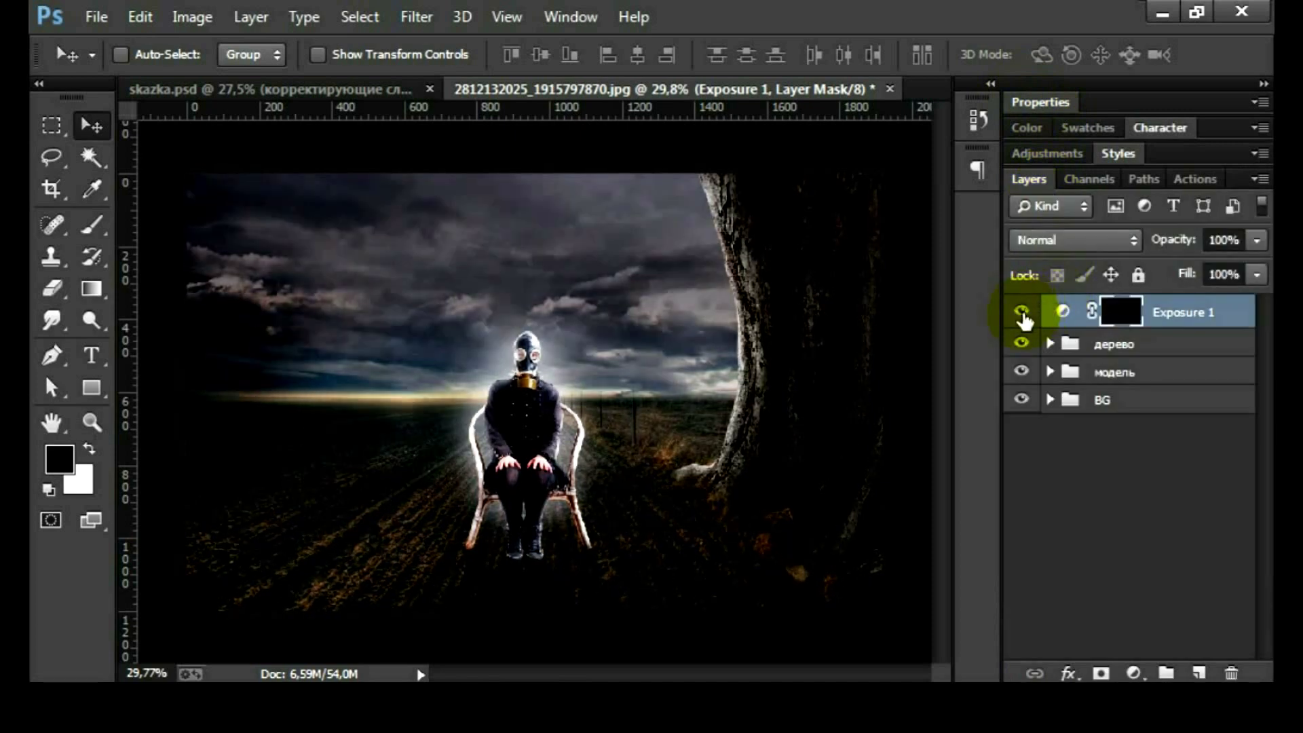
key(b)
key(x)
key(bracketright)
key(bracketright)
key(bracketright)
key(bracketright)
key(bracketright)
key(bracketright)
key(bracketright)
key(bracketright)
key(bracketright)
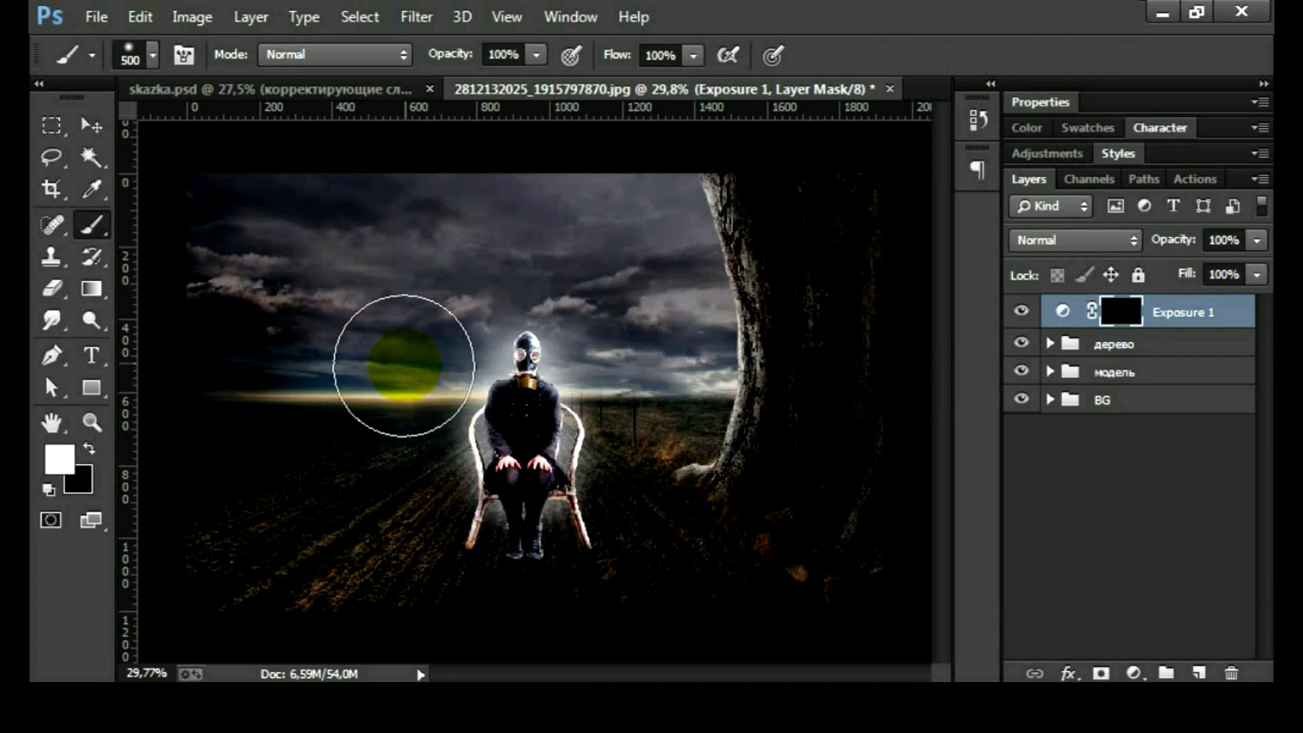
- Paint white on the mask along the left horizon, near the tree and around the figure's head
drag(422, 394, 380, 404)
key(bracketleft)
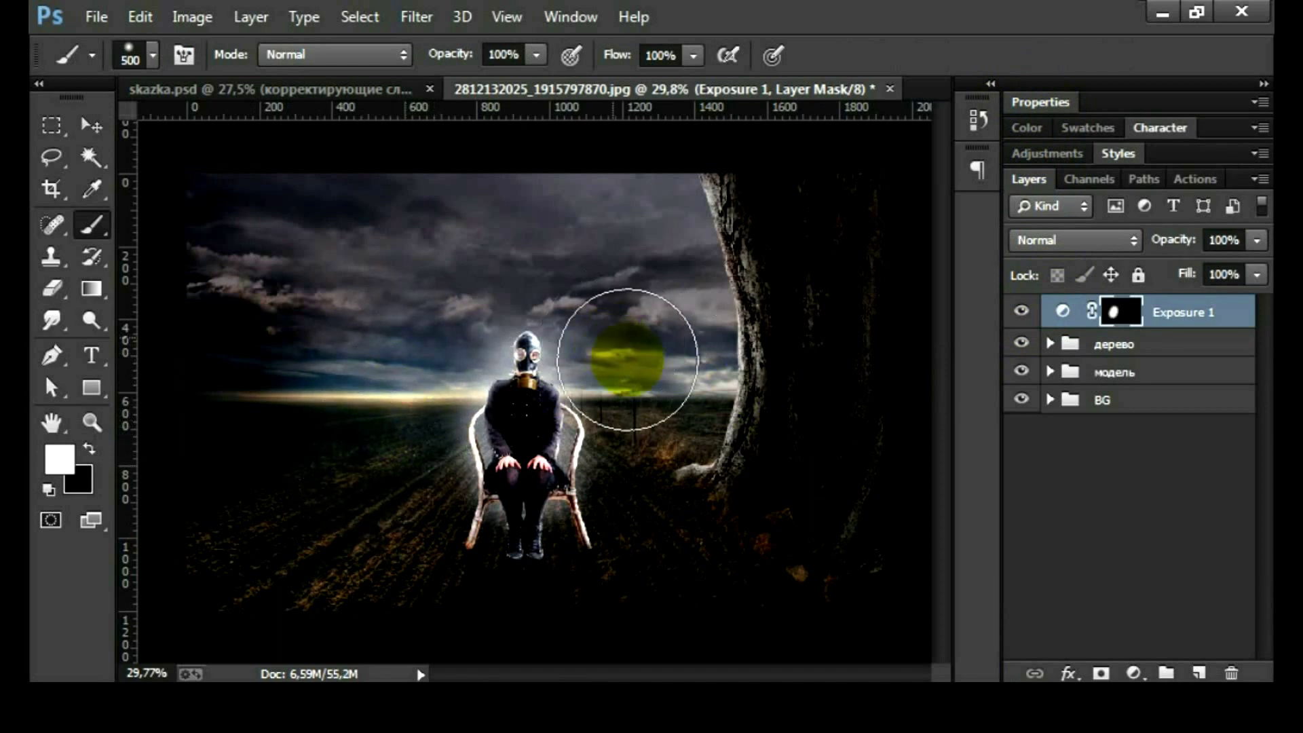
drag(611, 341, 660, 497)
key(bracketleft)
key(bracketleft)
mouse_move(538, 291)
mouse_down()
mouse_move(554, 326)
mouse_move(450, 319)
mouse_up()
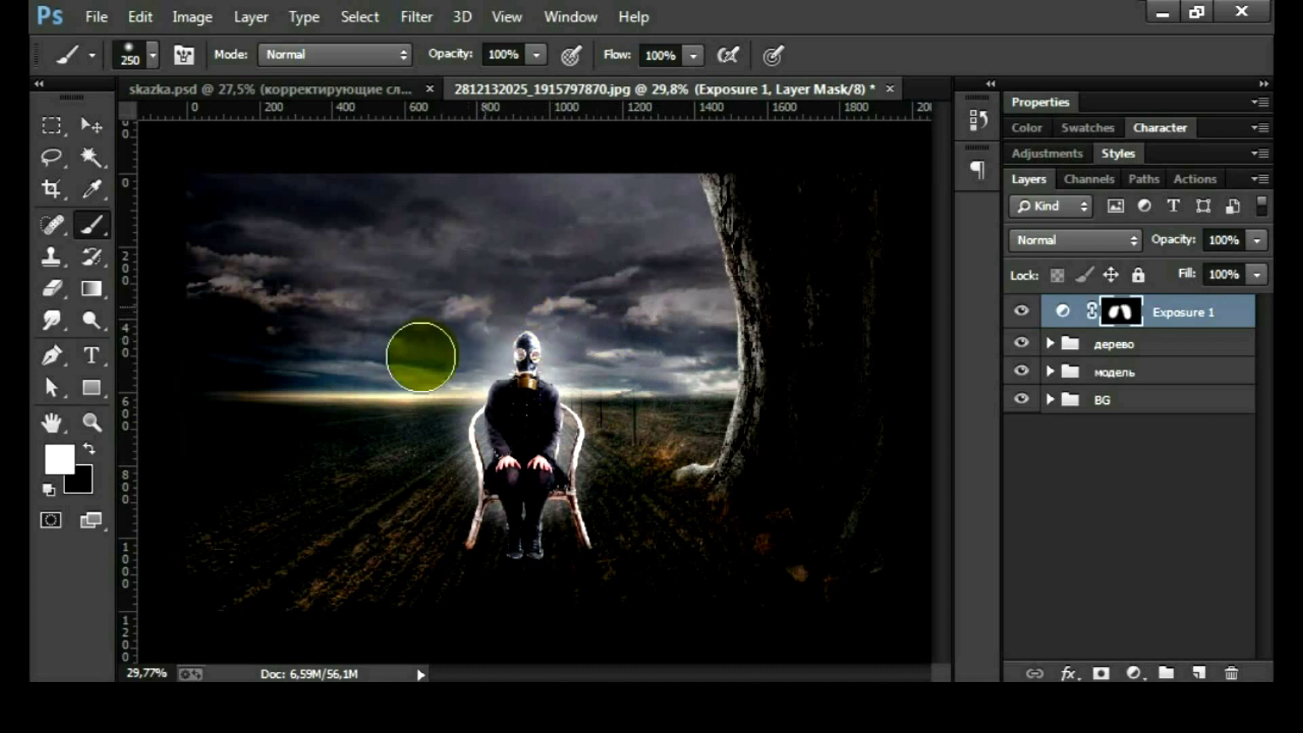
key(bracketright)
key(bracketright)
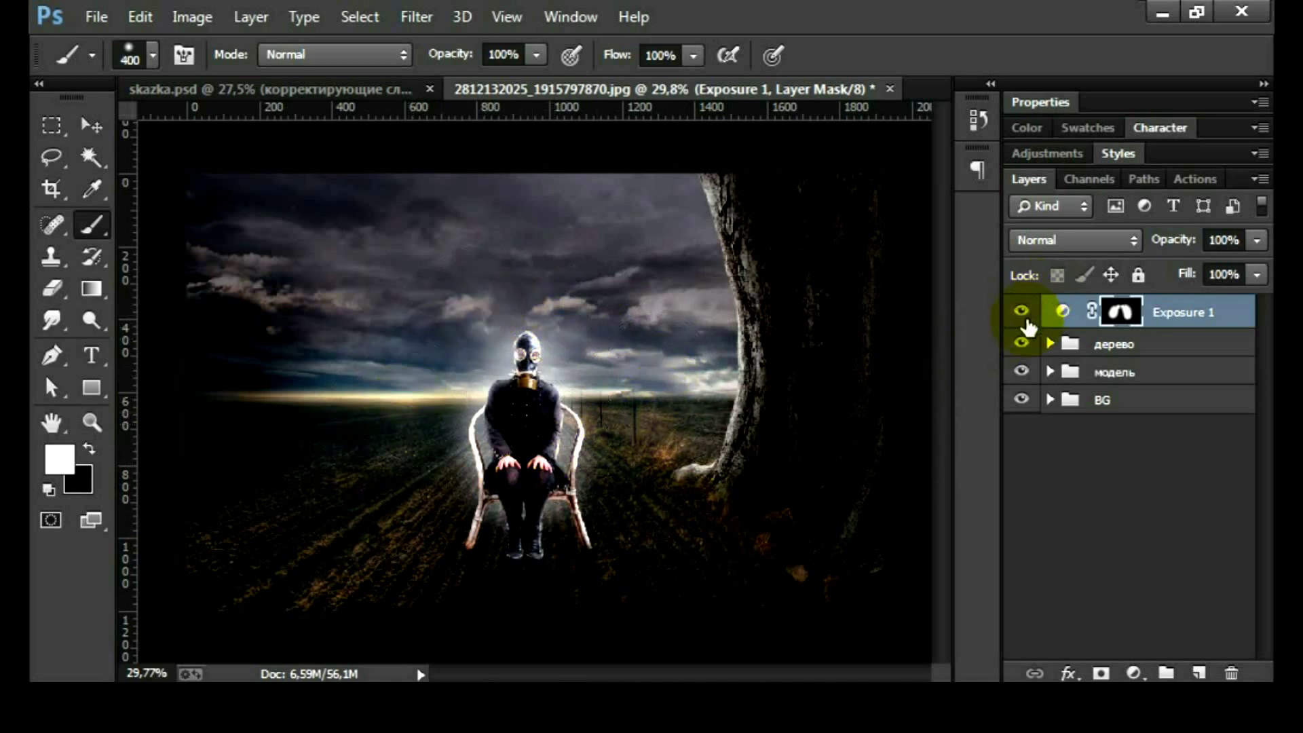
click(1021, 311)
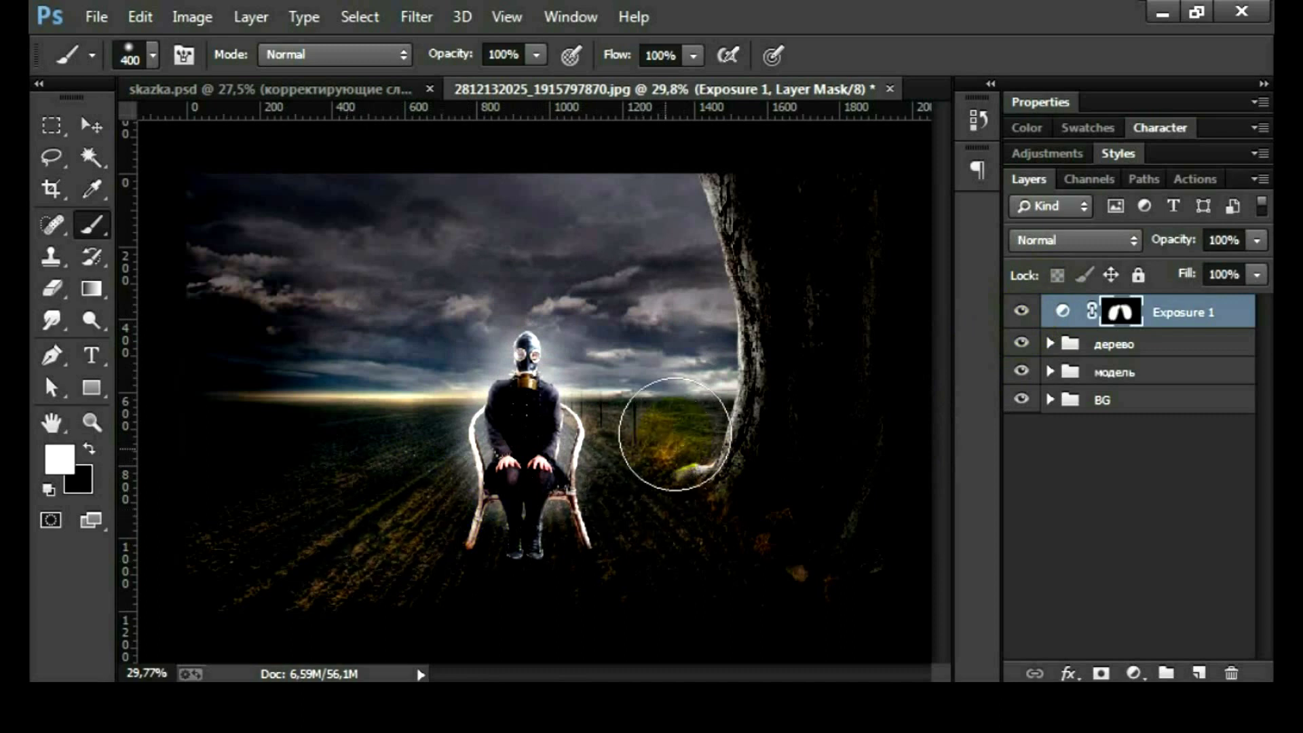
- Add a trial Gradient Map adjustment with Reverse ticked
click(1135, 674)
click(1131, 630)
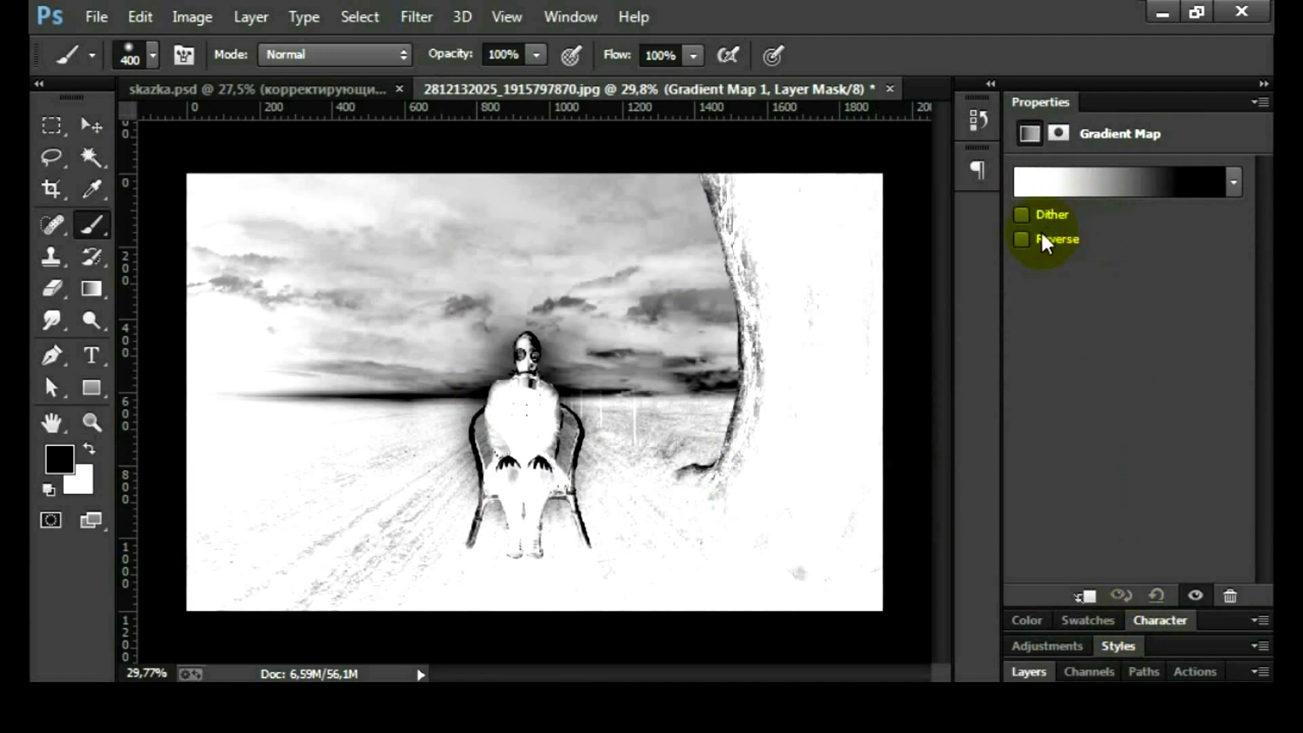
click(1022, 239)
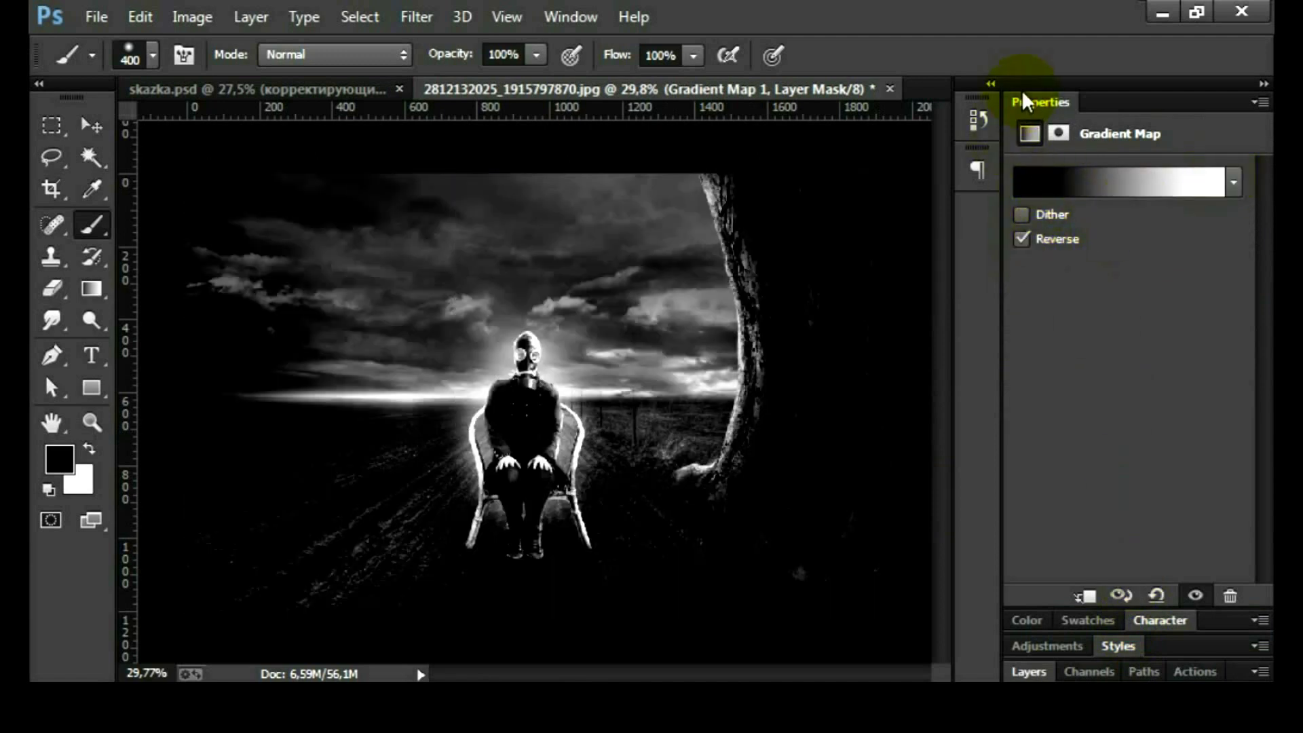
double_click(1045, 108)
- Delete the trial Gradient Map and add a fresh Gradient Map in its place
click(1031, 177)
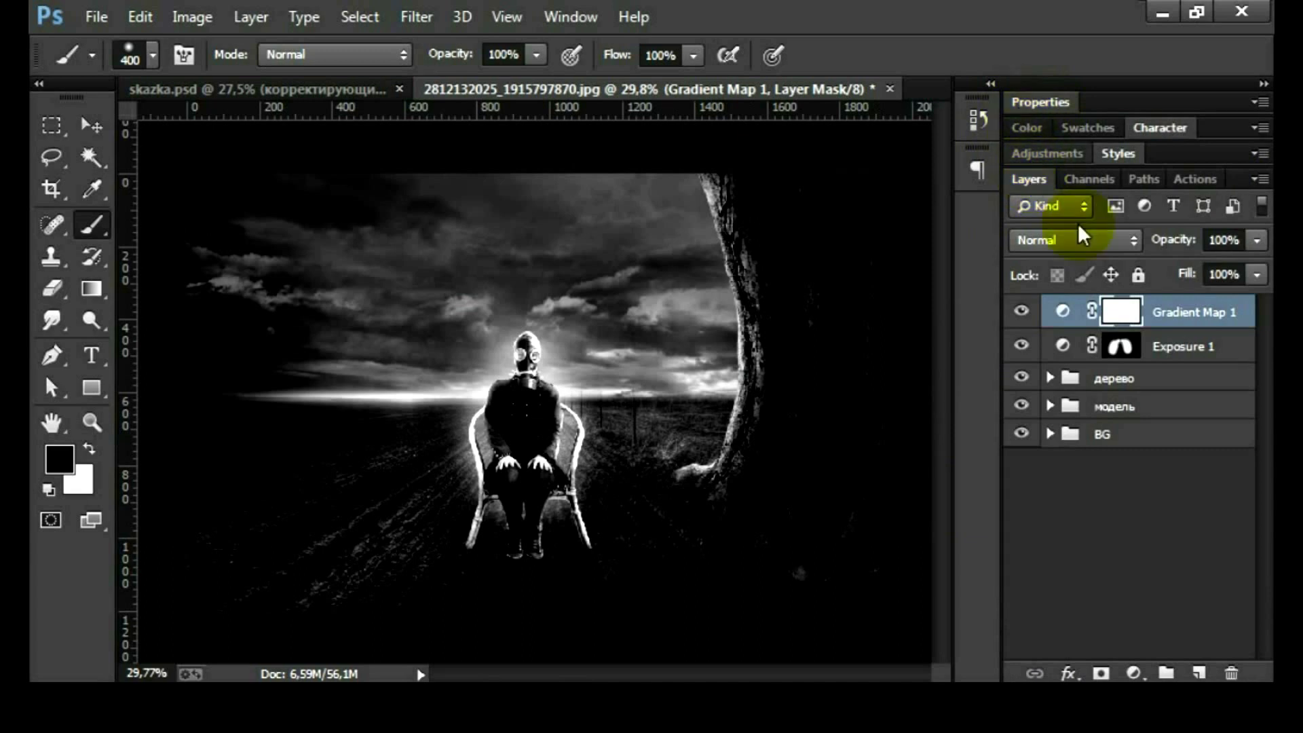
key(Delete)
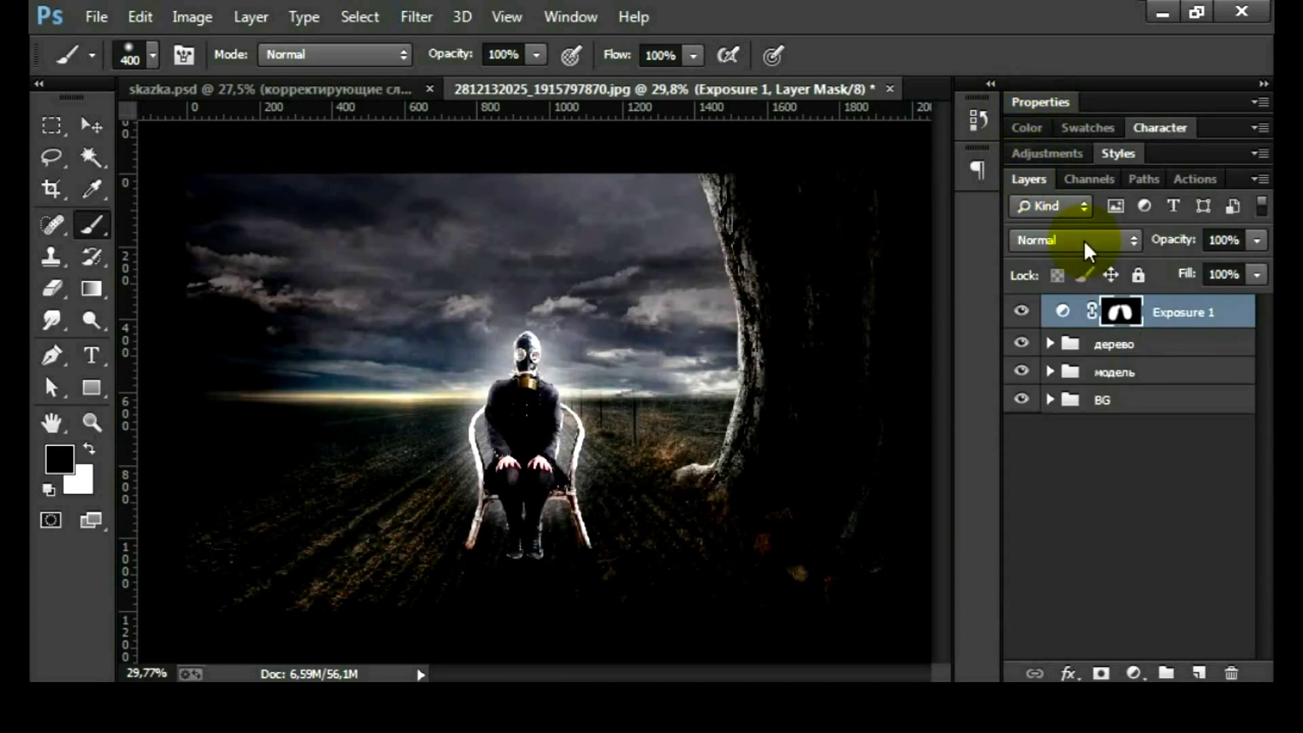
click(1133, 673)
click(1124, 637)
- Set the gradient's left colour stop to dark green 146b41
click(1087, 183)
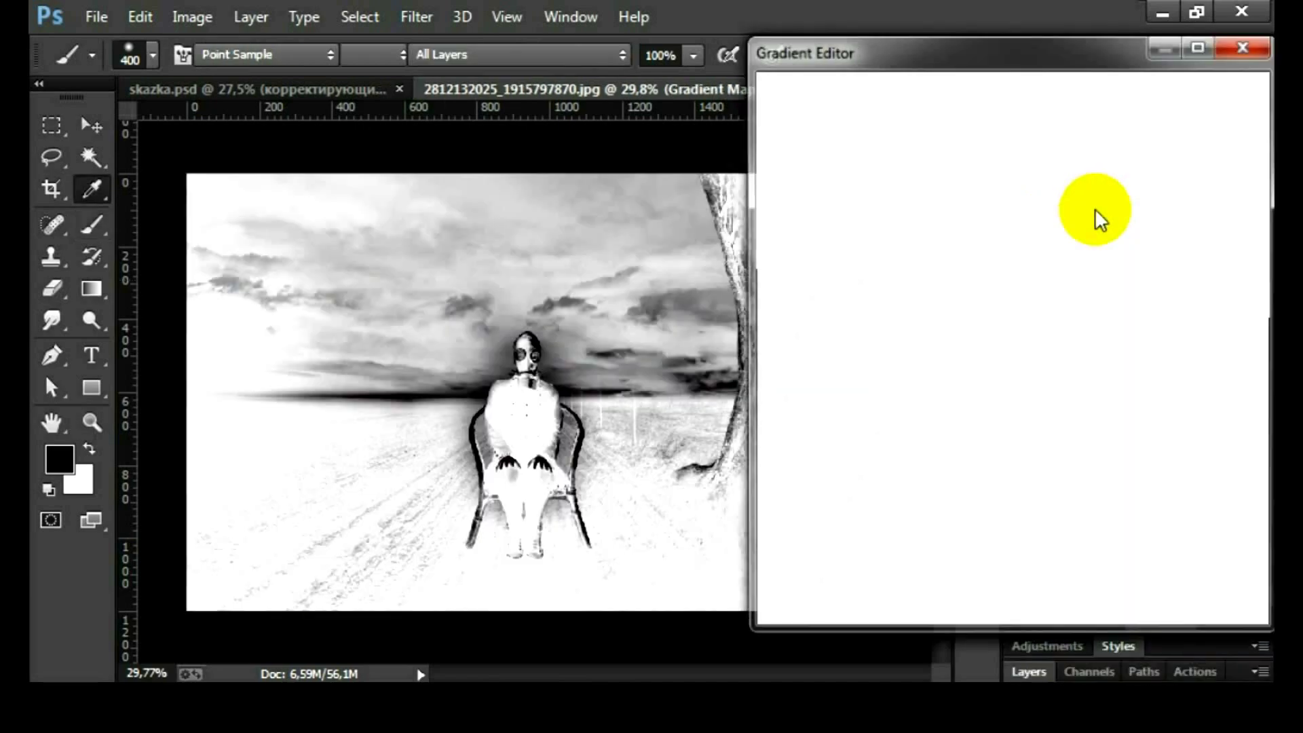
click(786, 467)
double_click(785, 466)
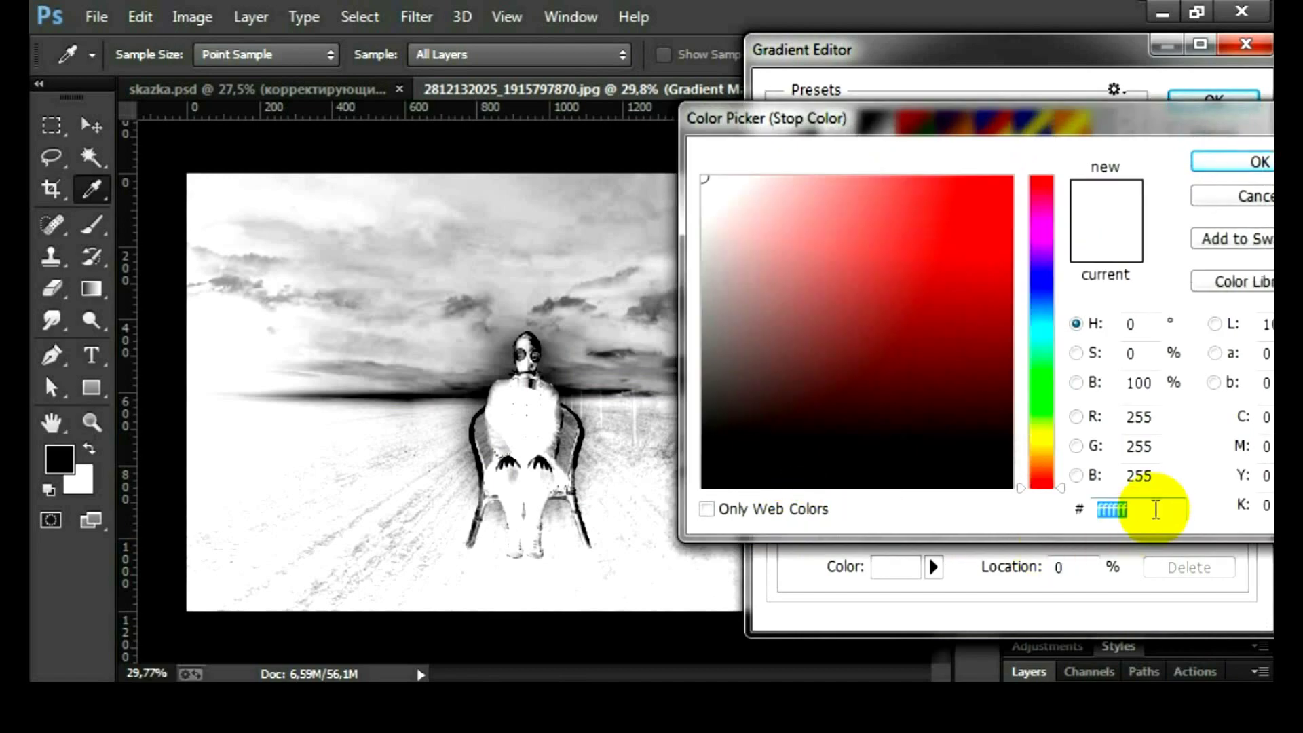
text(146)
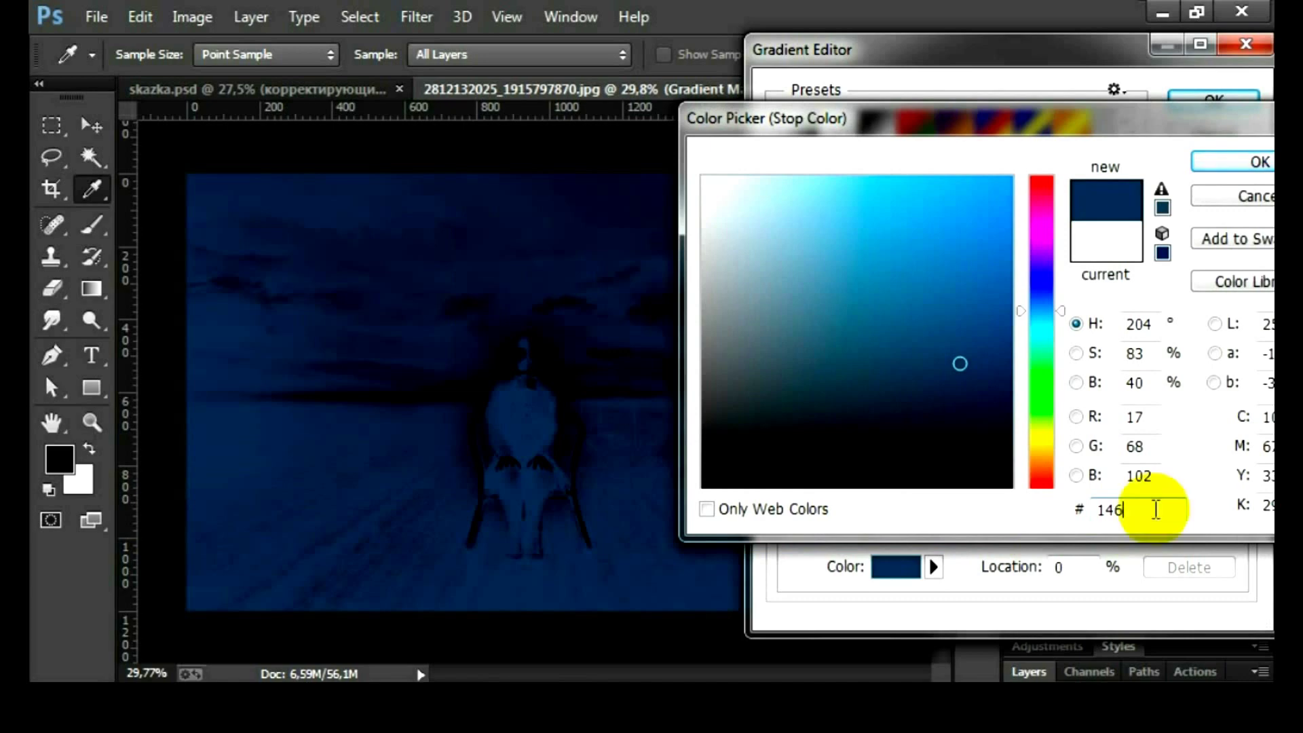
text(b41)
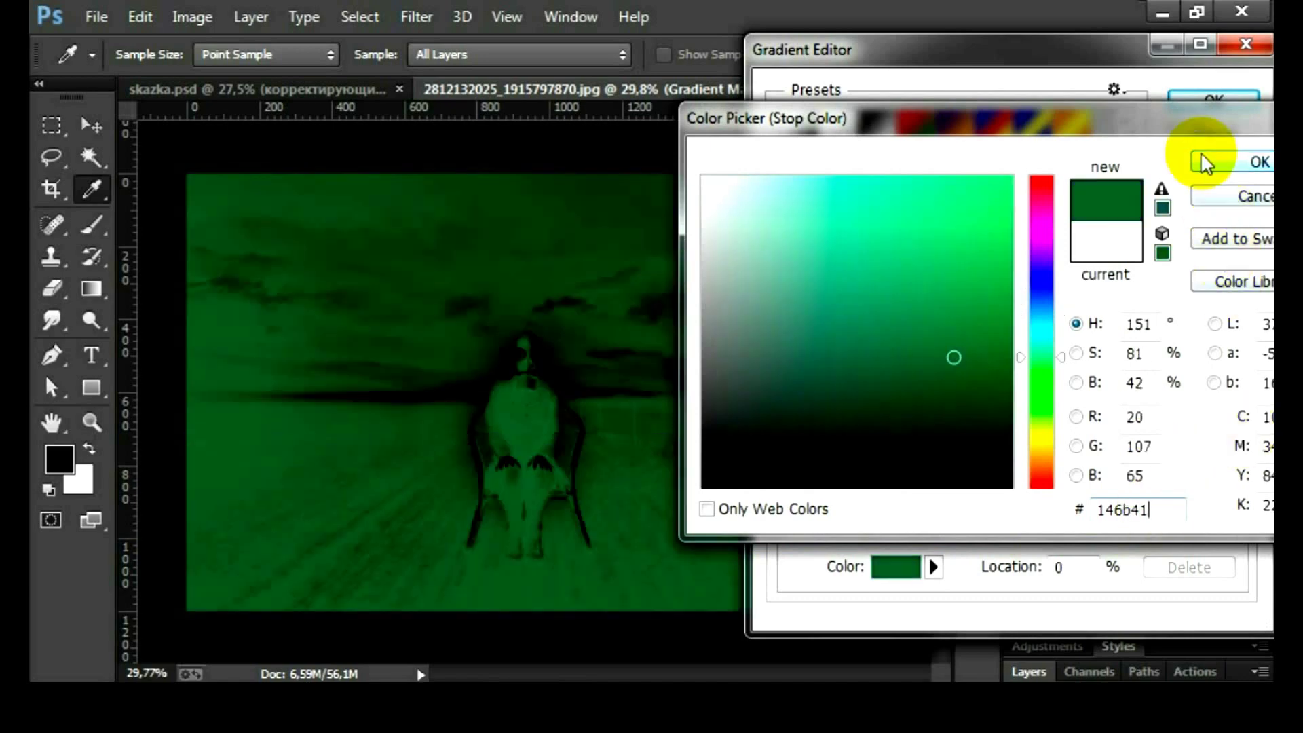
click(1204, 163)
- Set the right colour stop to pale yellow fef787 and confirm the gradient
click(1239, 467)
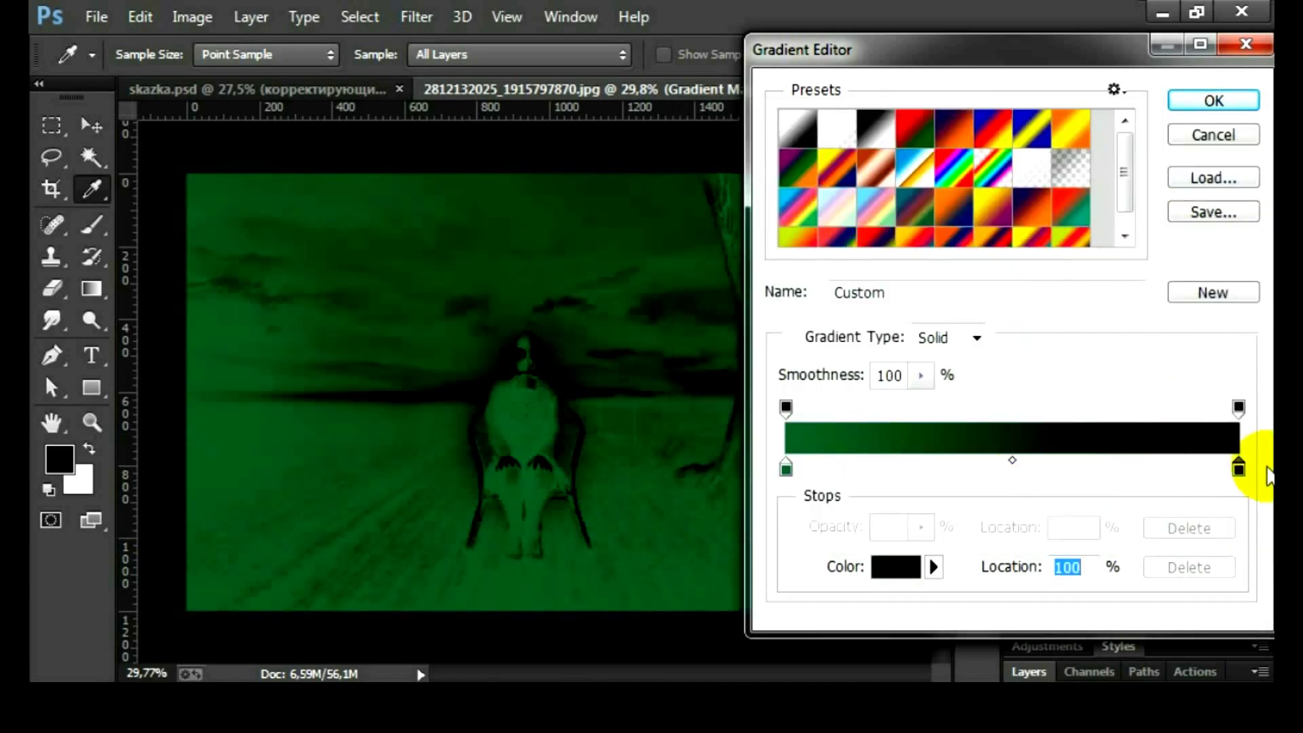
click(896, 567)
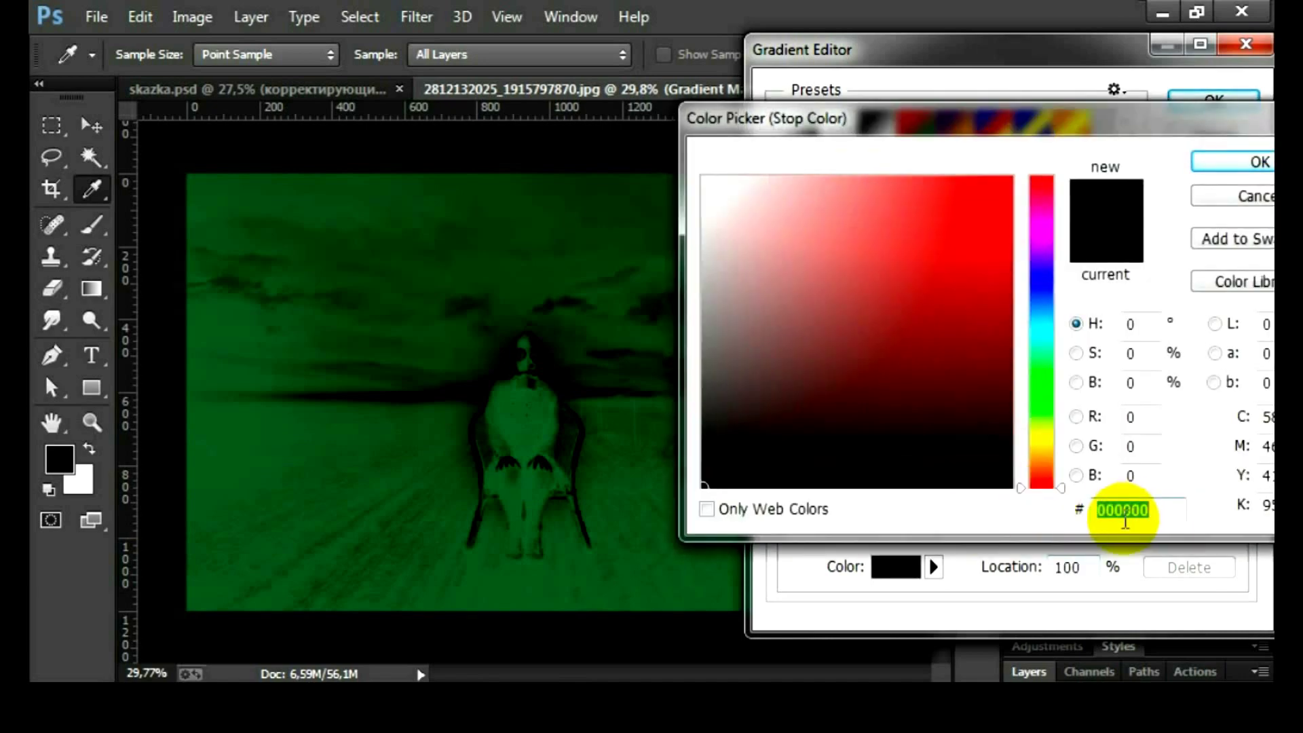
text(fe)
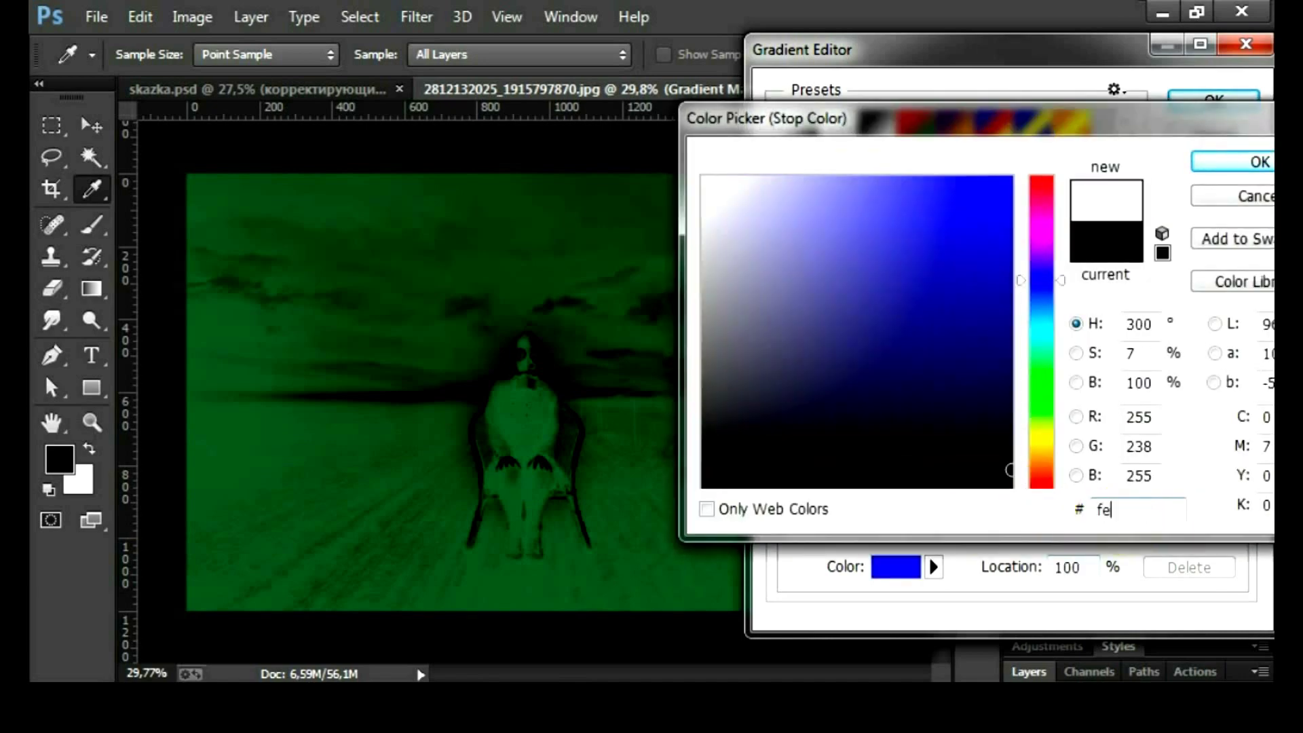
text(f)
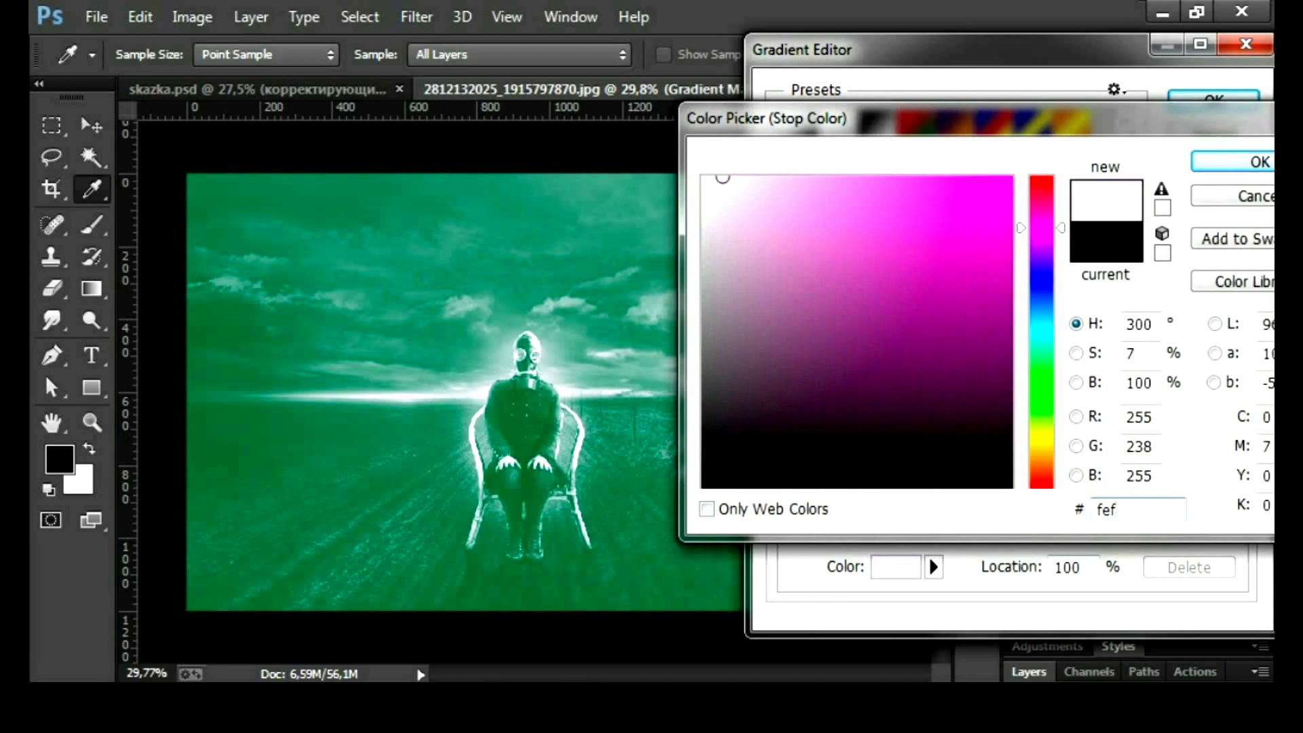
text(787)
click(1225, 161)
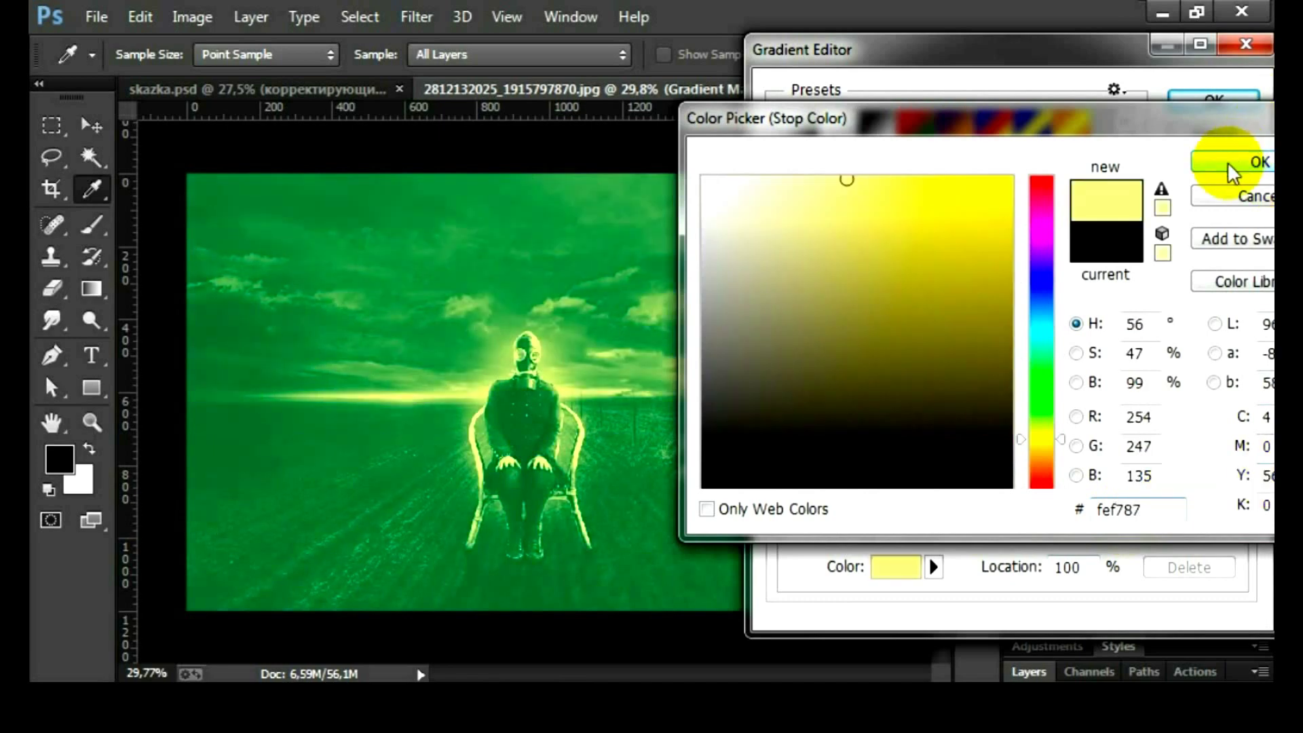
click(1213, 102)
- Set Gradient Map 1 to Soft Light at 28% opacity and compare with it hidden
click(1062, 103)
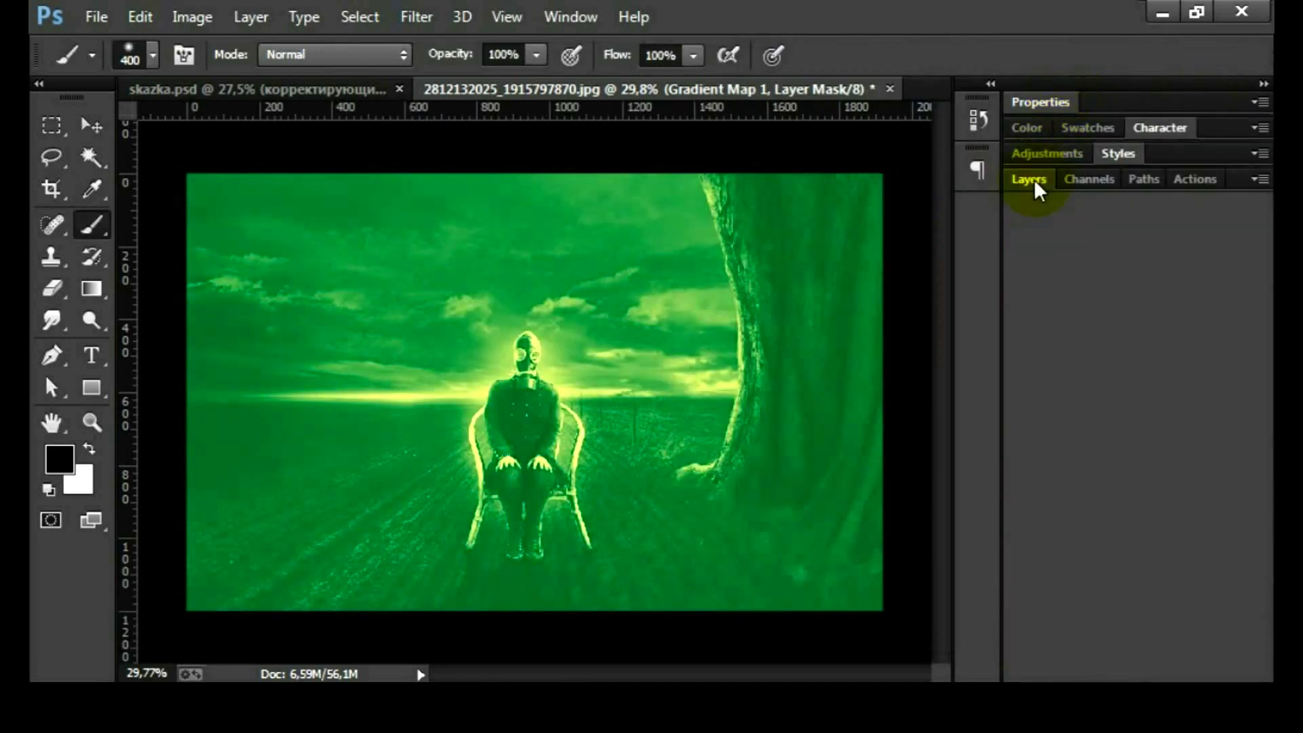
click(1030, 180)
click(1075, 240)
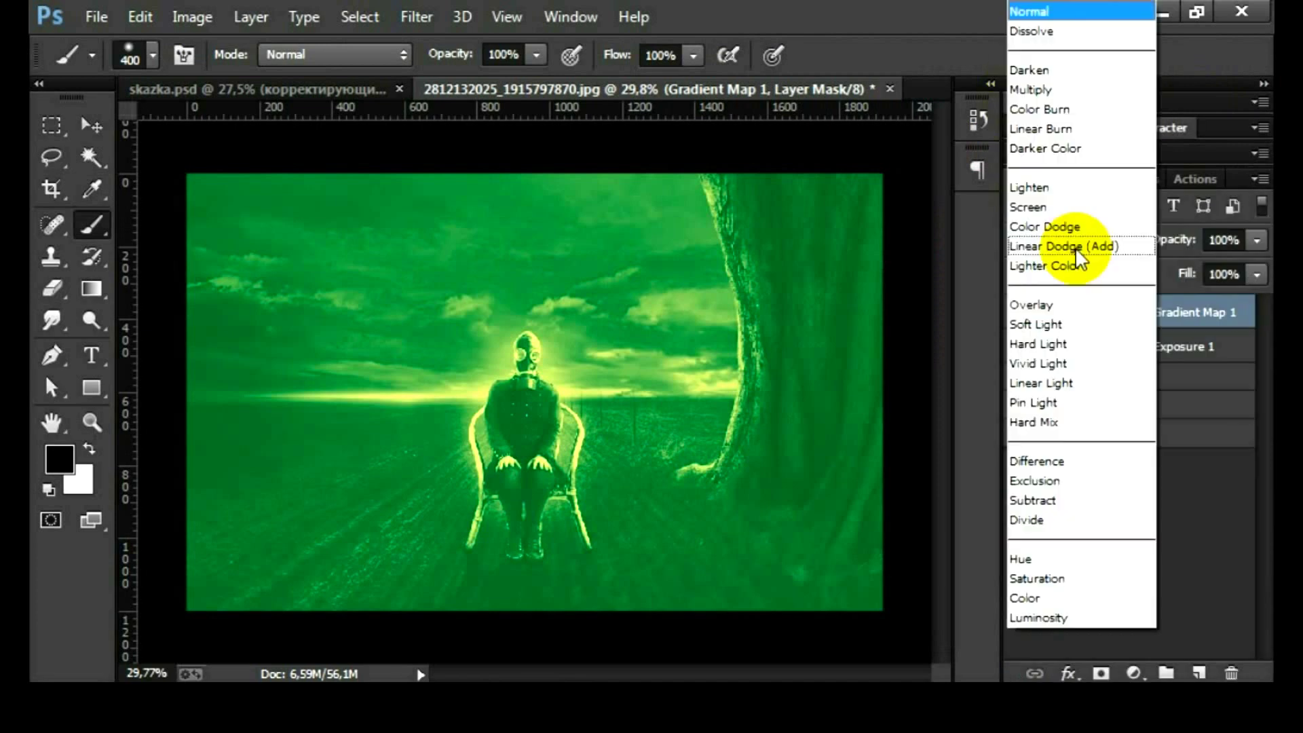
click(1050, 331)
drag(1164, 241, 1089, 268)
click(1021, 312)
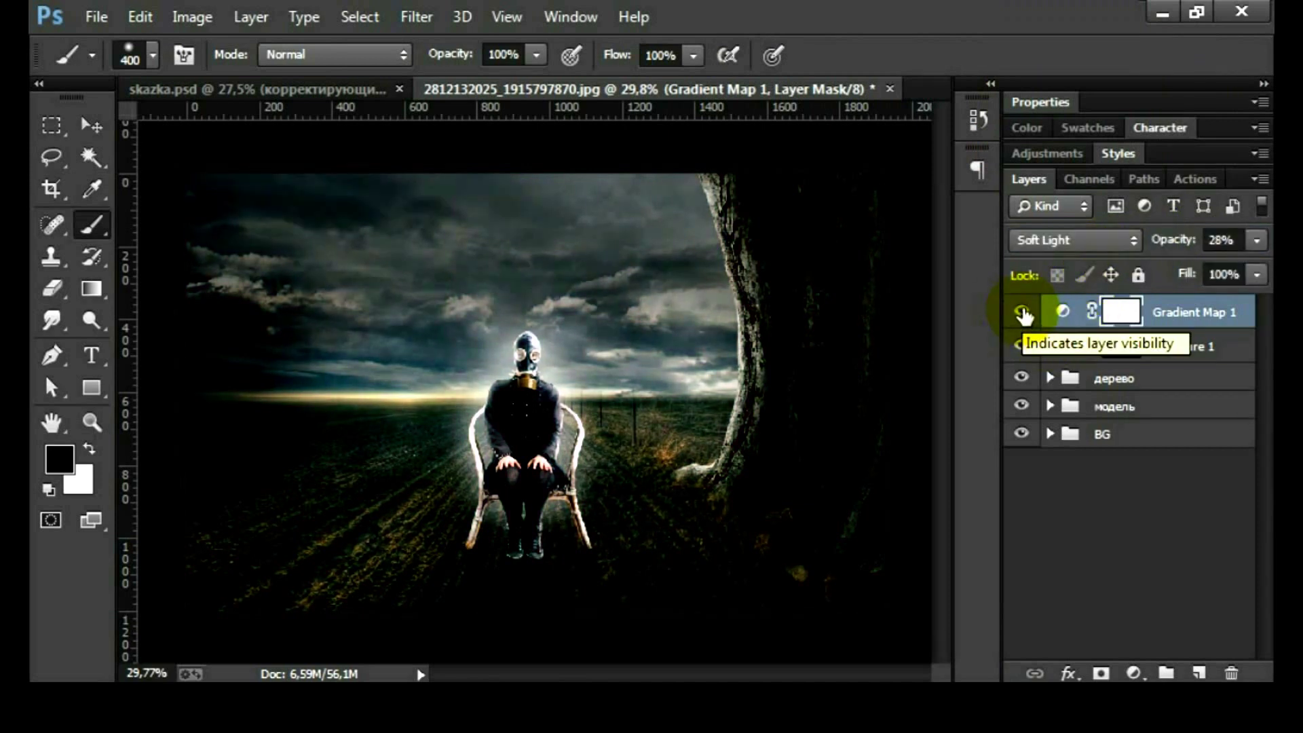
click(1134, 673)
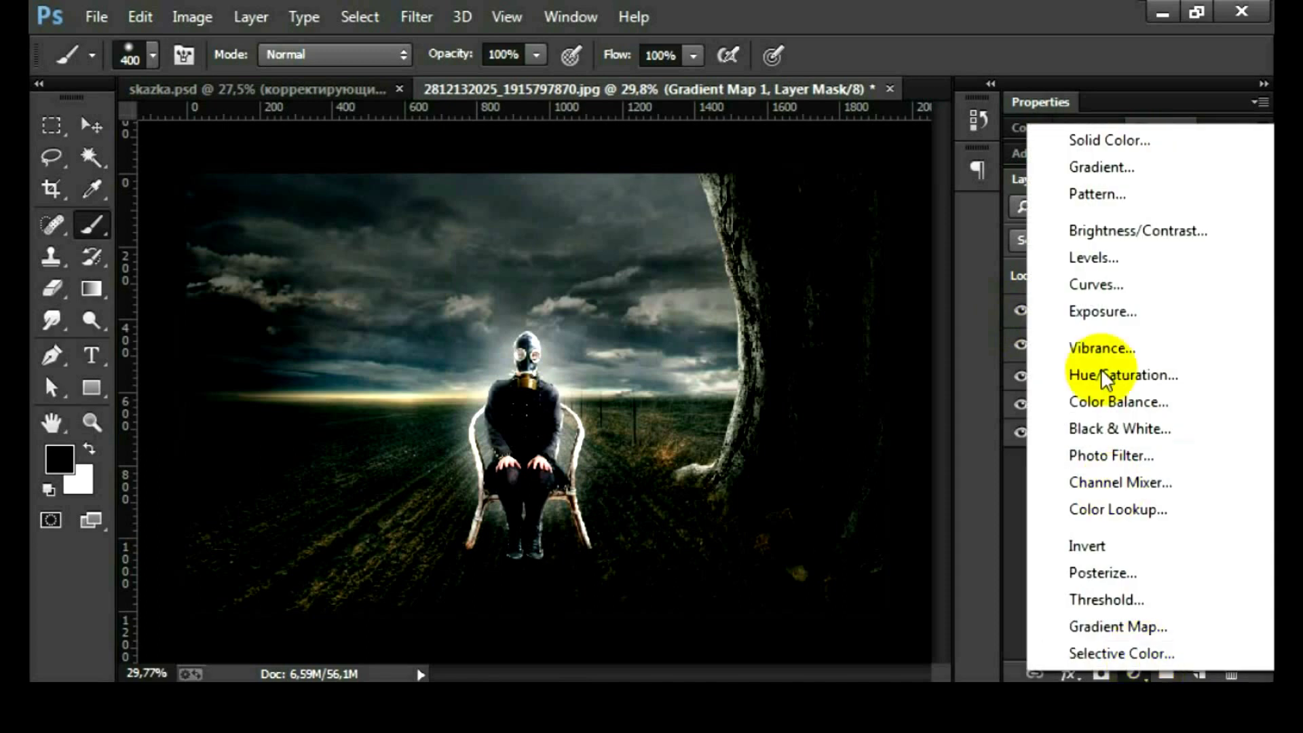
- Add a Levels adjustment and slightly raise the Green channel's output black level
click(1117, 264)
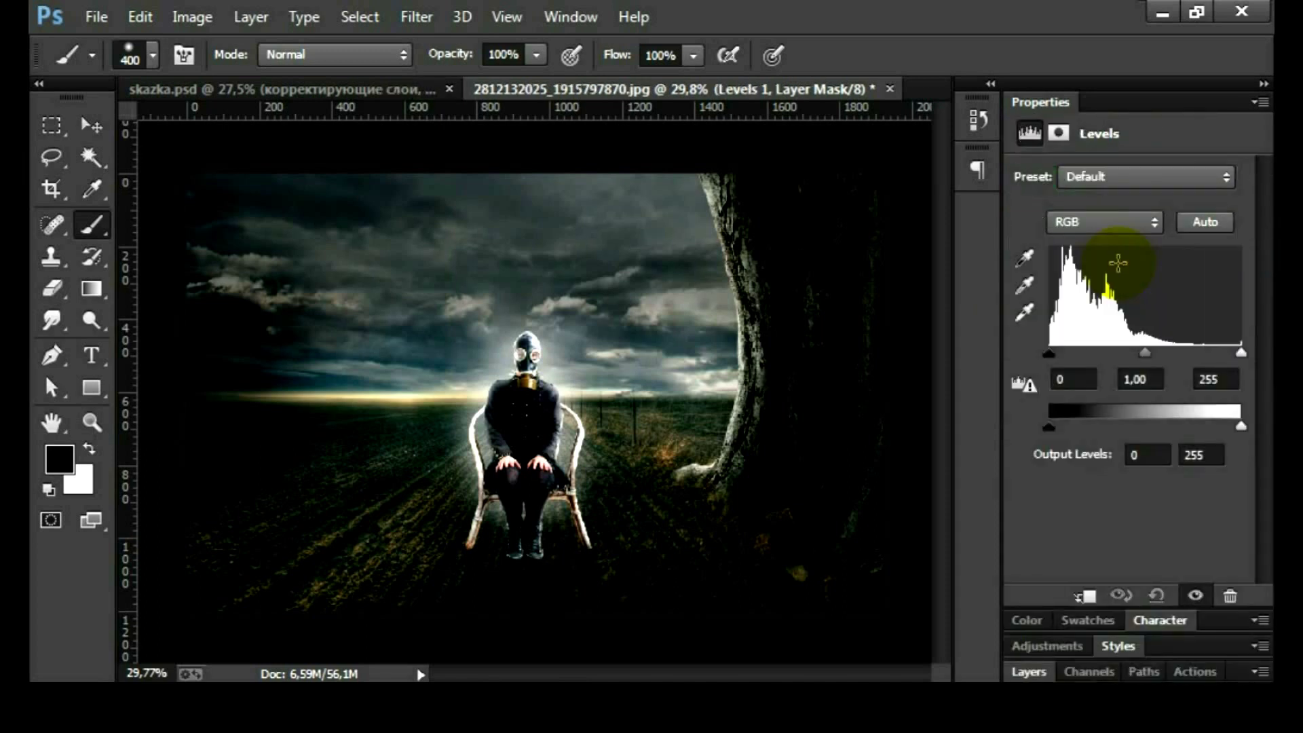
click(1110, 228)
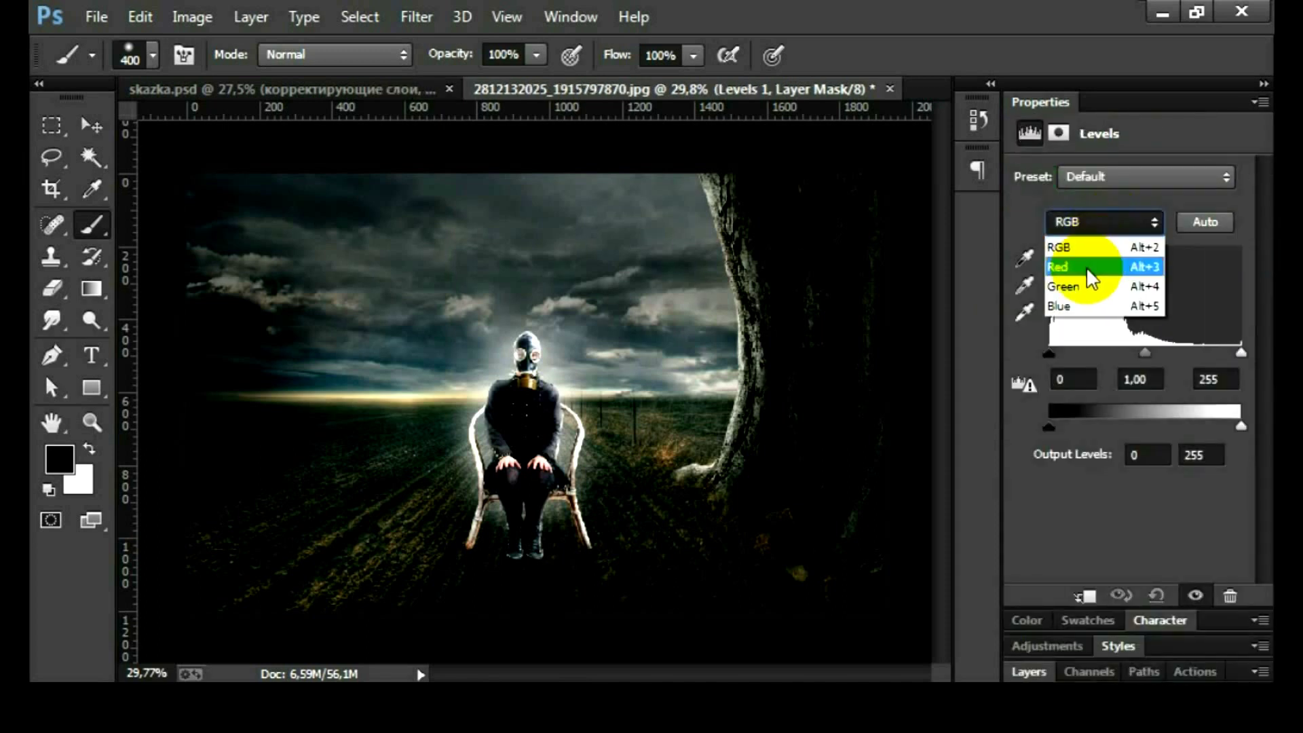
click(1086, 278)
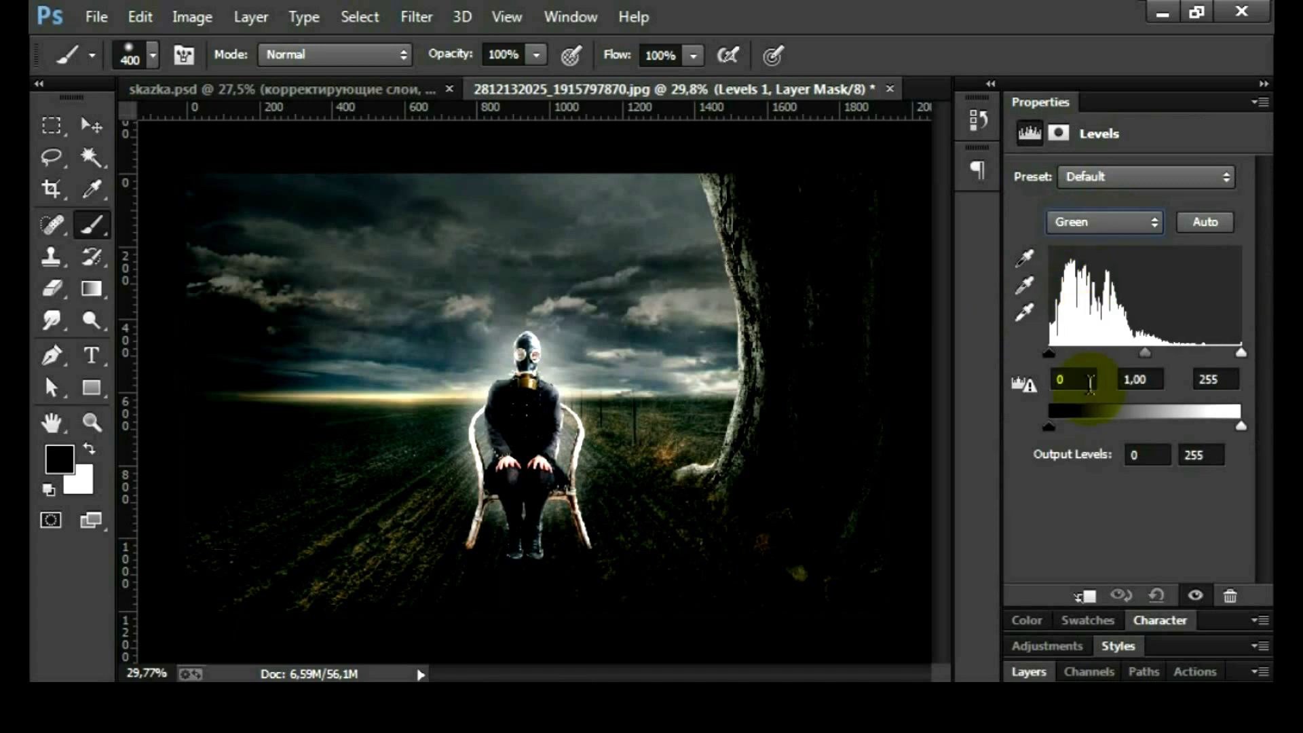
drag(1052, 429, 1056, 429)
click(1140, 455)
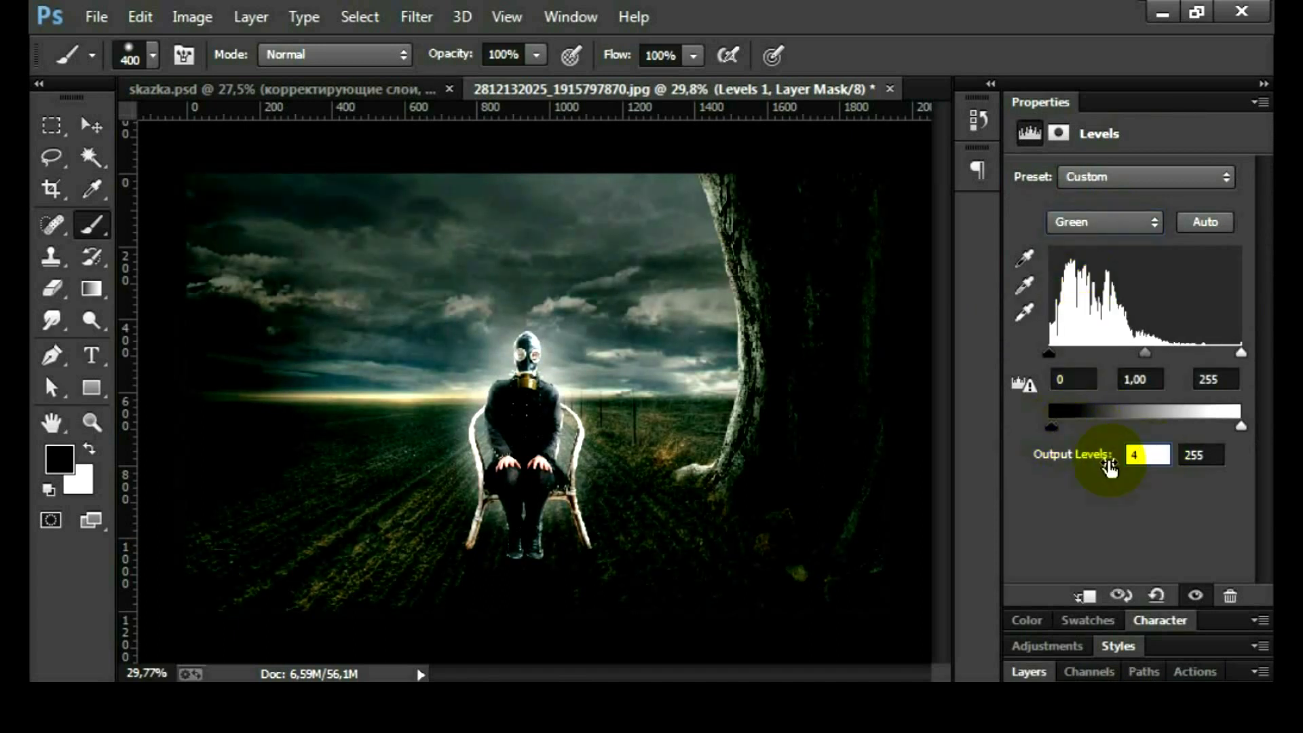
- Set the Blue channel output levels to 11 and 244, then compare Levels on and off
click(1092, 222)
click(1076, 306)
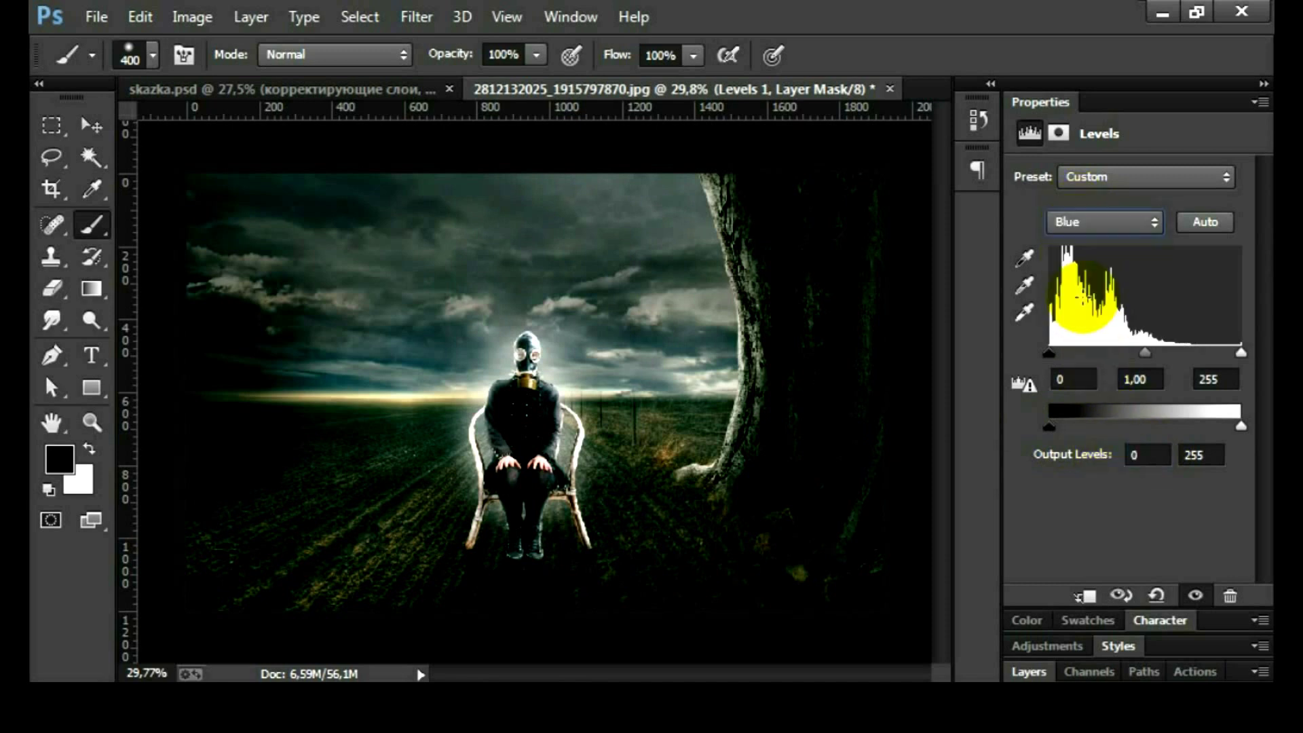
click(1049, 423)
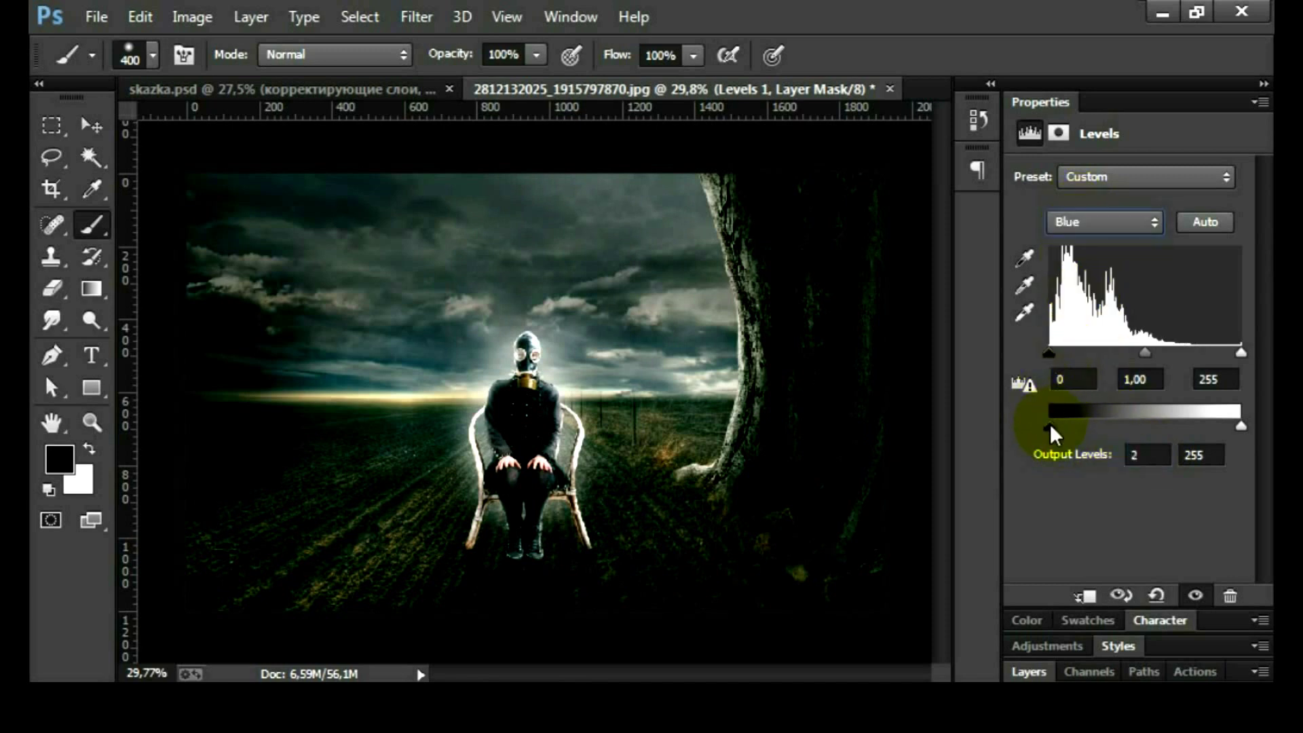
drag(1051, 432, 1060, 435)
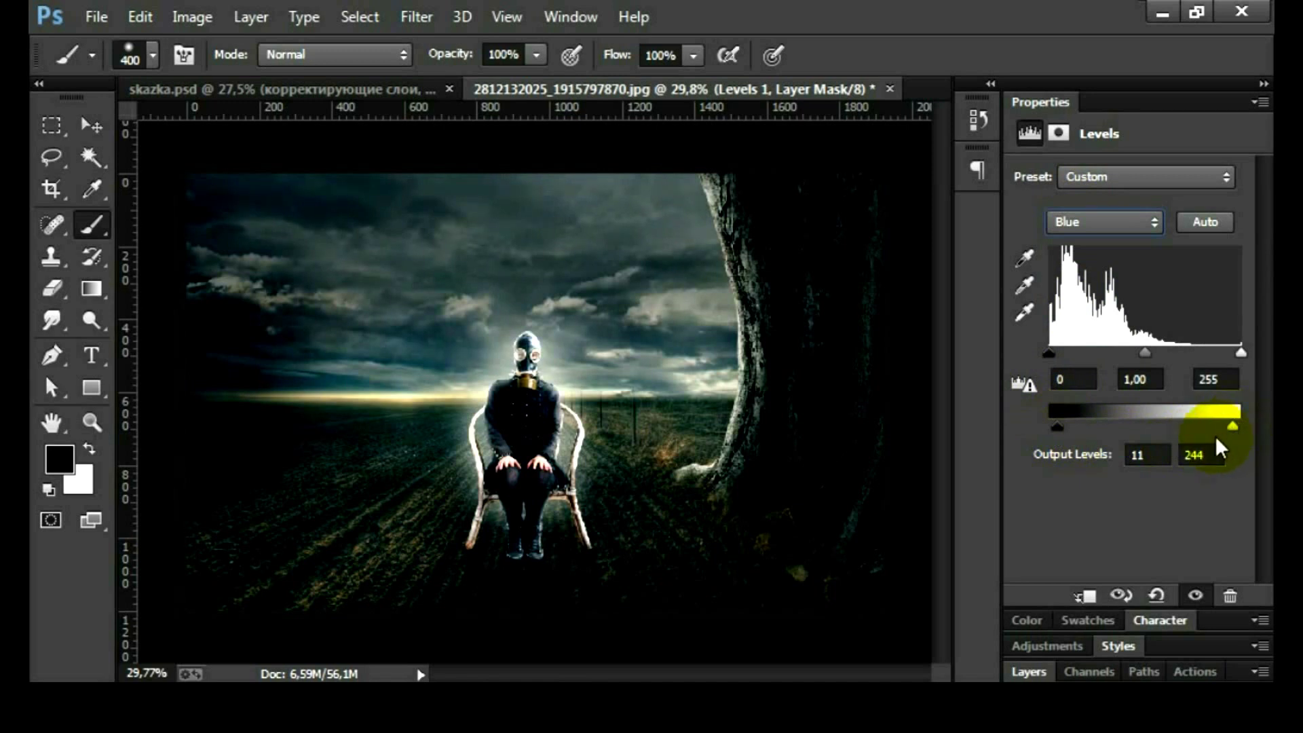
double_click(1040, 102)
click(1028, 179)
click(1024, 316)
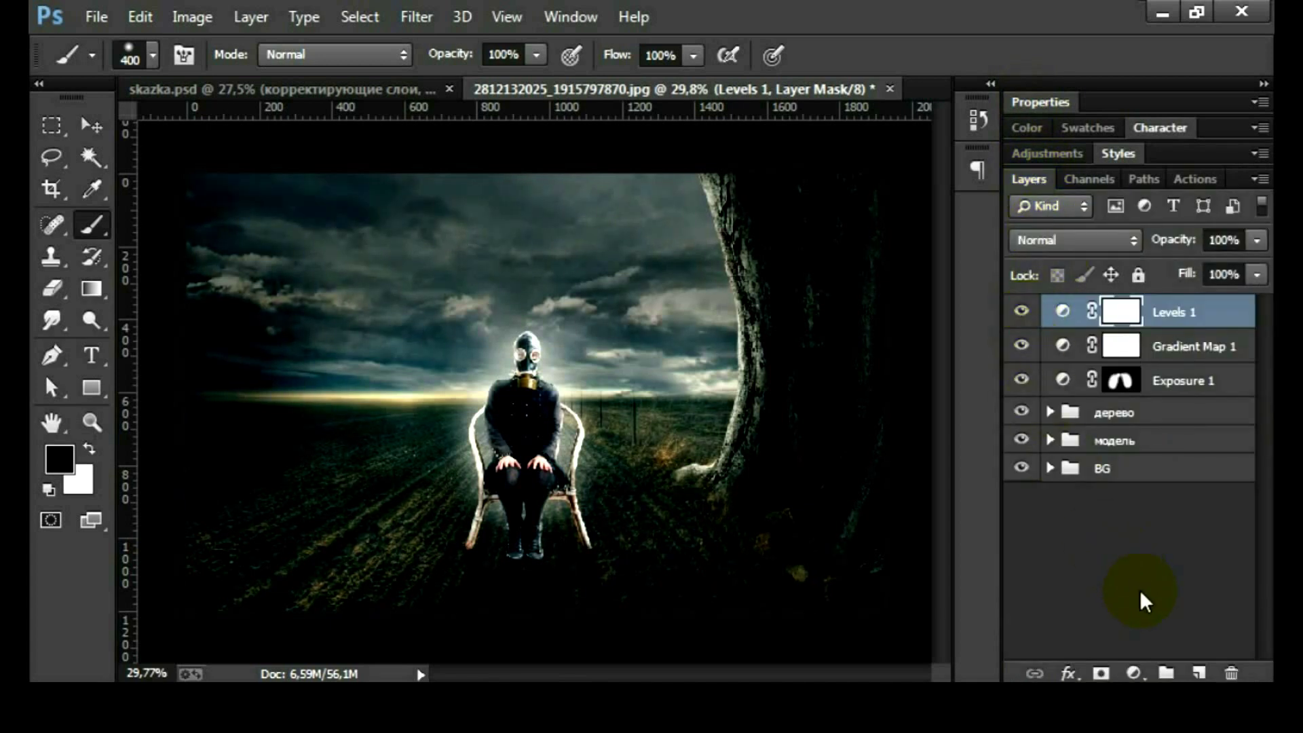
click(1134, 673)
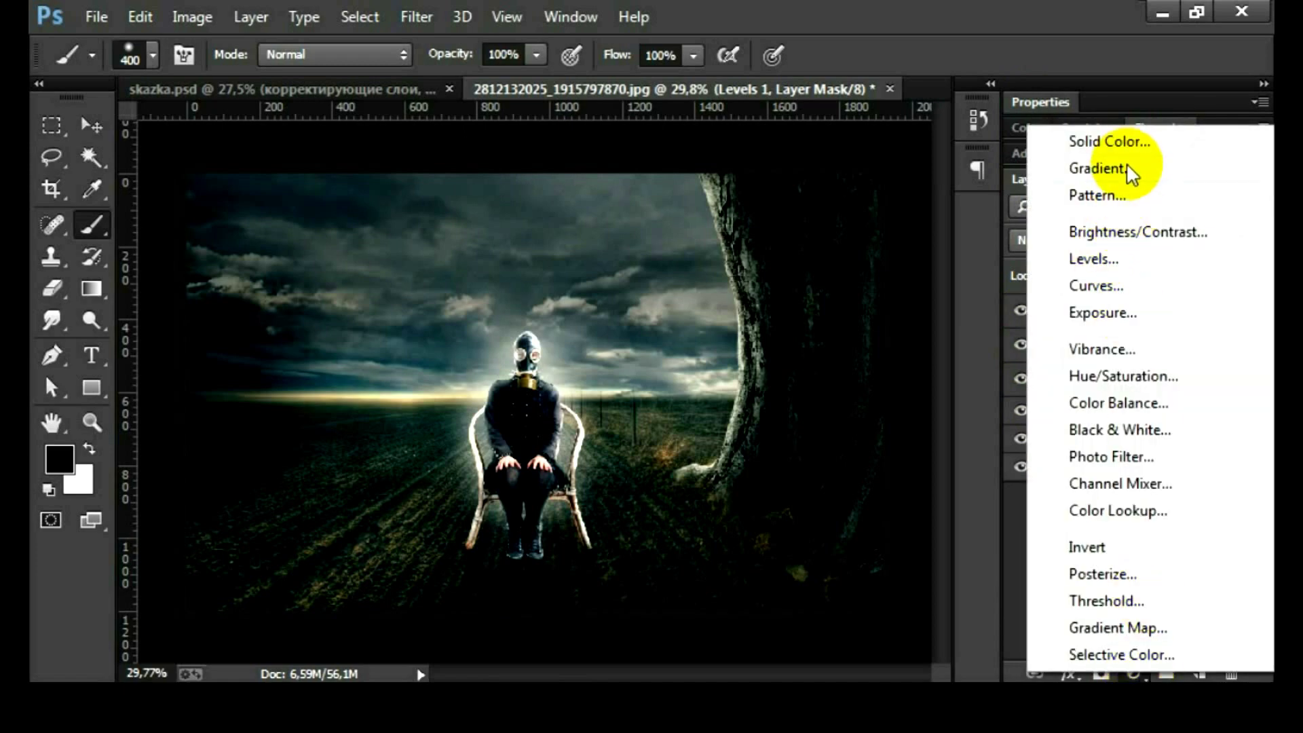
- Make black the foreground colour and add a Gradient Fill layer
click(1127, 165)
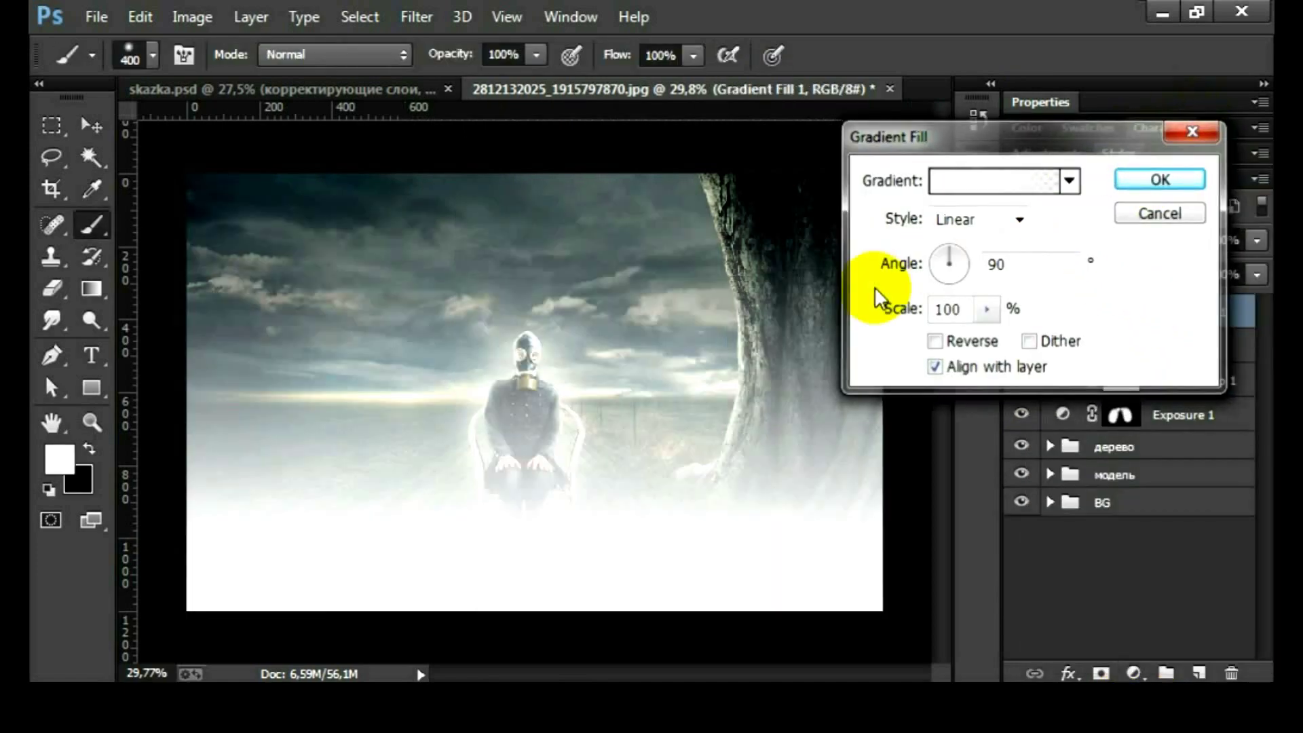
key(Escape)
click(49, 489)
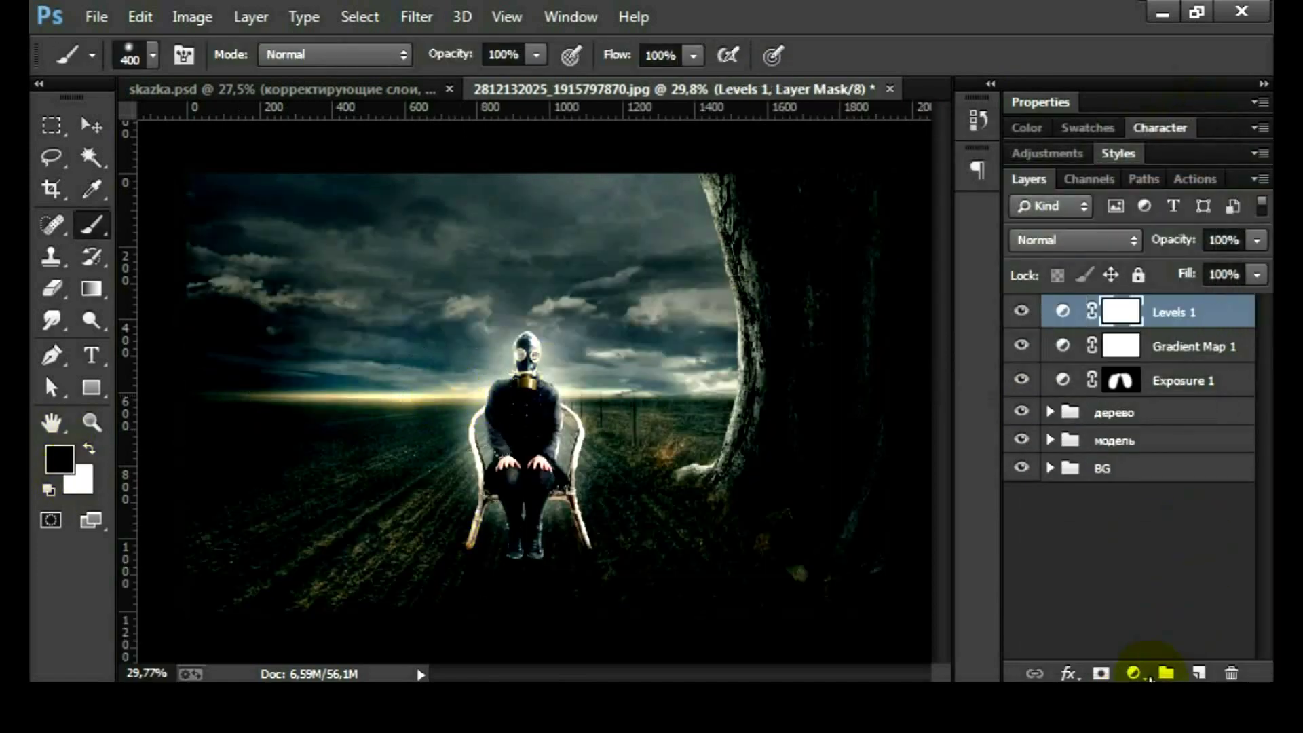
click(1145, 676)
click(1121, 168)
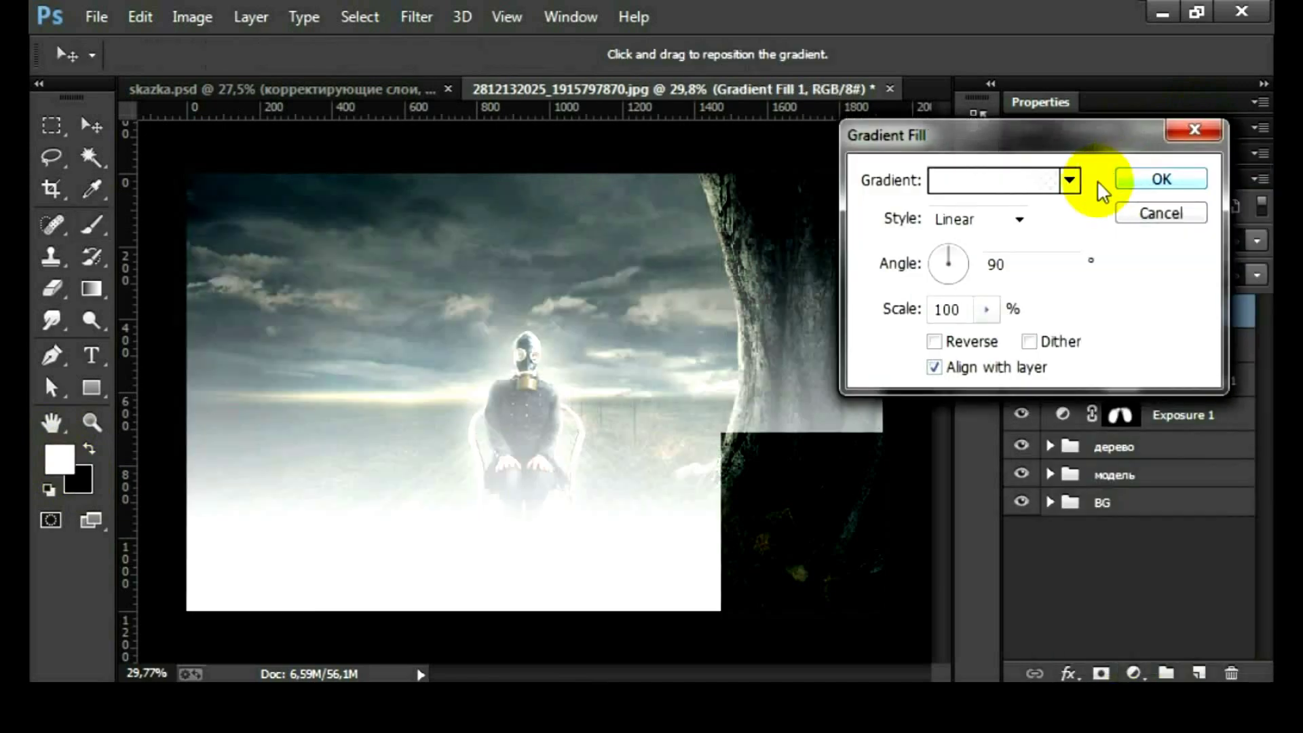
- Set both of the gradient's colour stops to black in the Gradient Editor
click(1015, 178)
click(786, 467)
click(896, 567)
drag(730, 485, 662, 529)
click(1222, 163)
click(1239, 466)
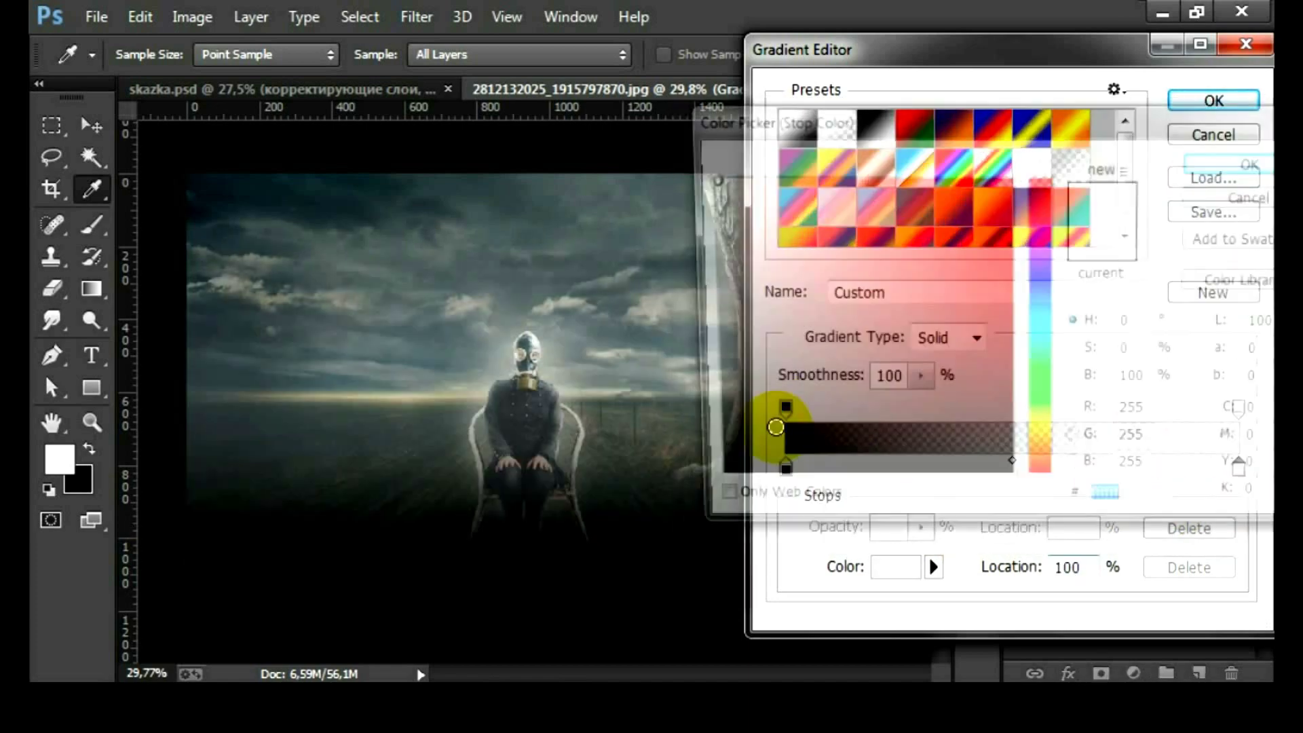
click(678, 514)
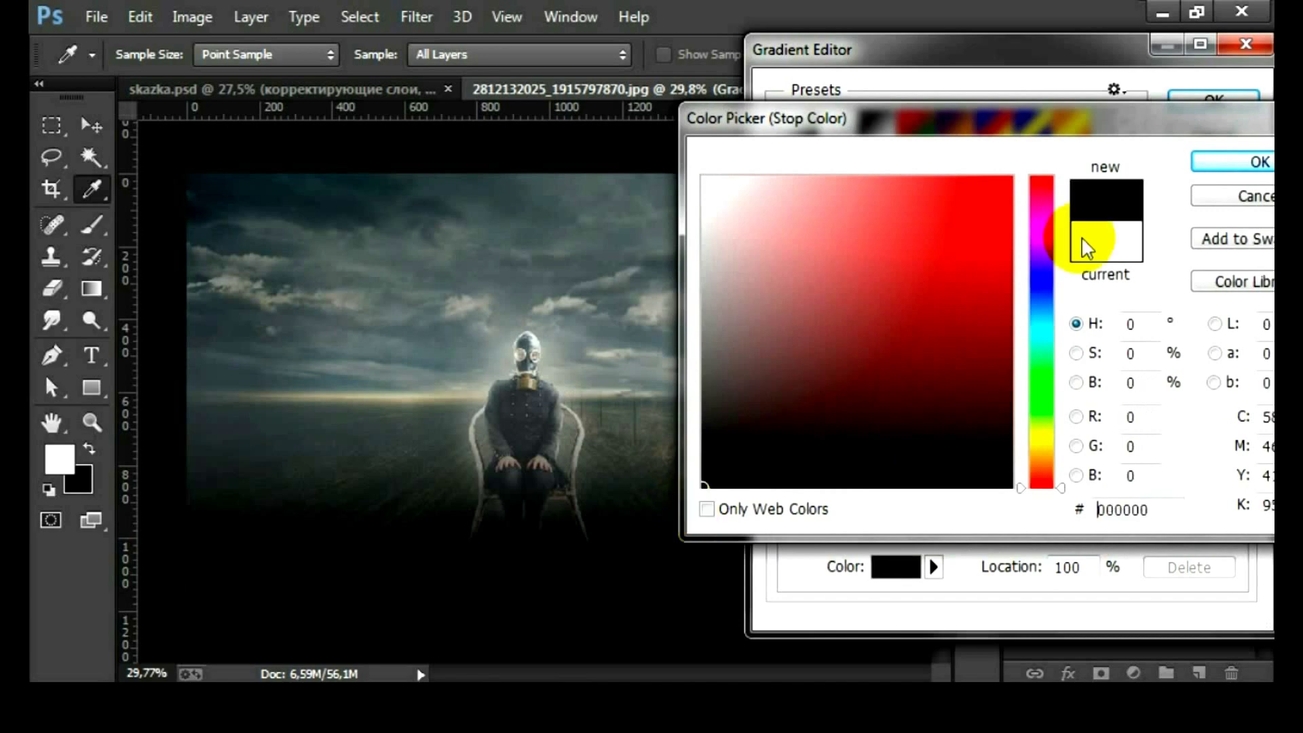
click(1221, 161)
click(1202, 102)
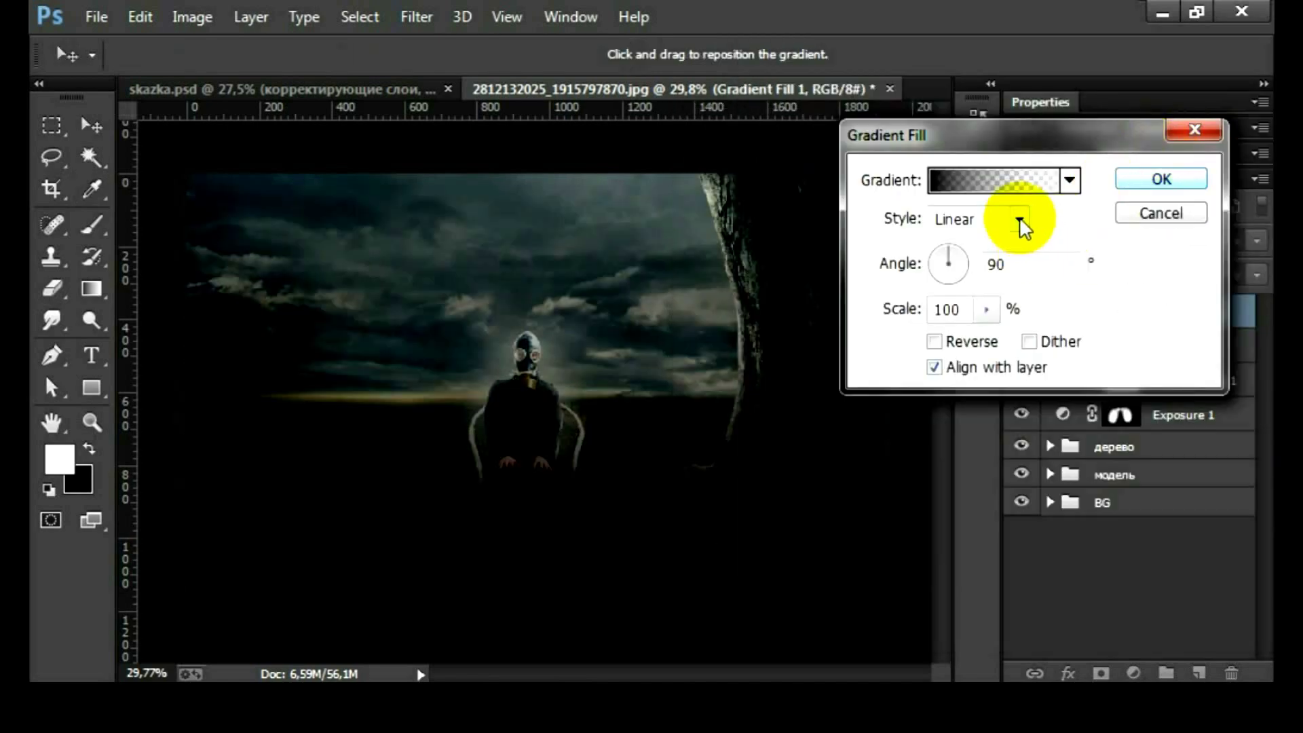
- Make the gradient fill Radial, reversed, with scale 311
click(1018, 219)
click(995, 266)
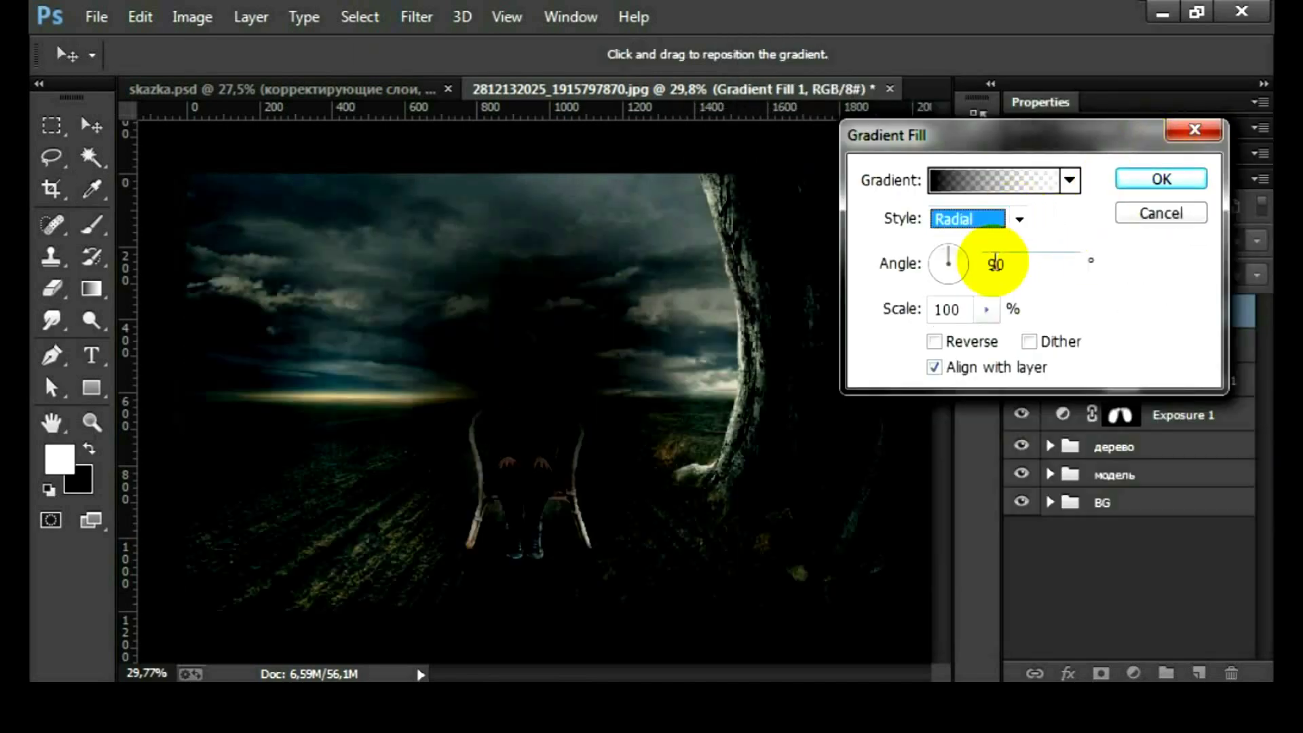
click(934, 342)
drag(905, 313, 1164, 314)
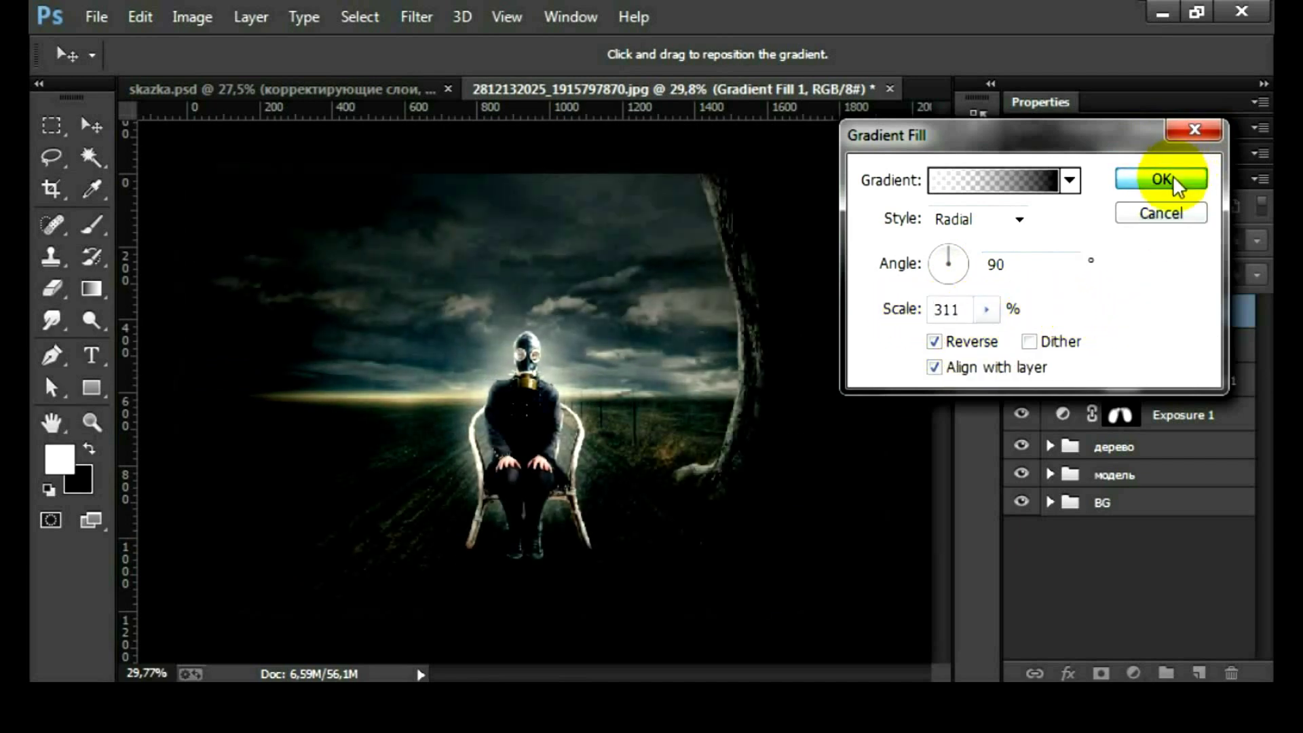
click(1174, 180)
- Blend Gradient Fill 1 in Soft Light at 50% opacity and compare the vignette
click(1120, 241)
click(1076, 323)
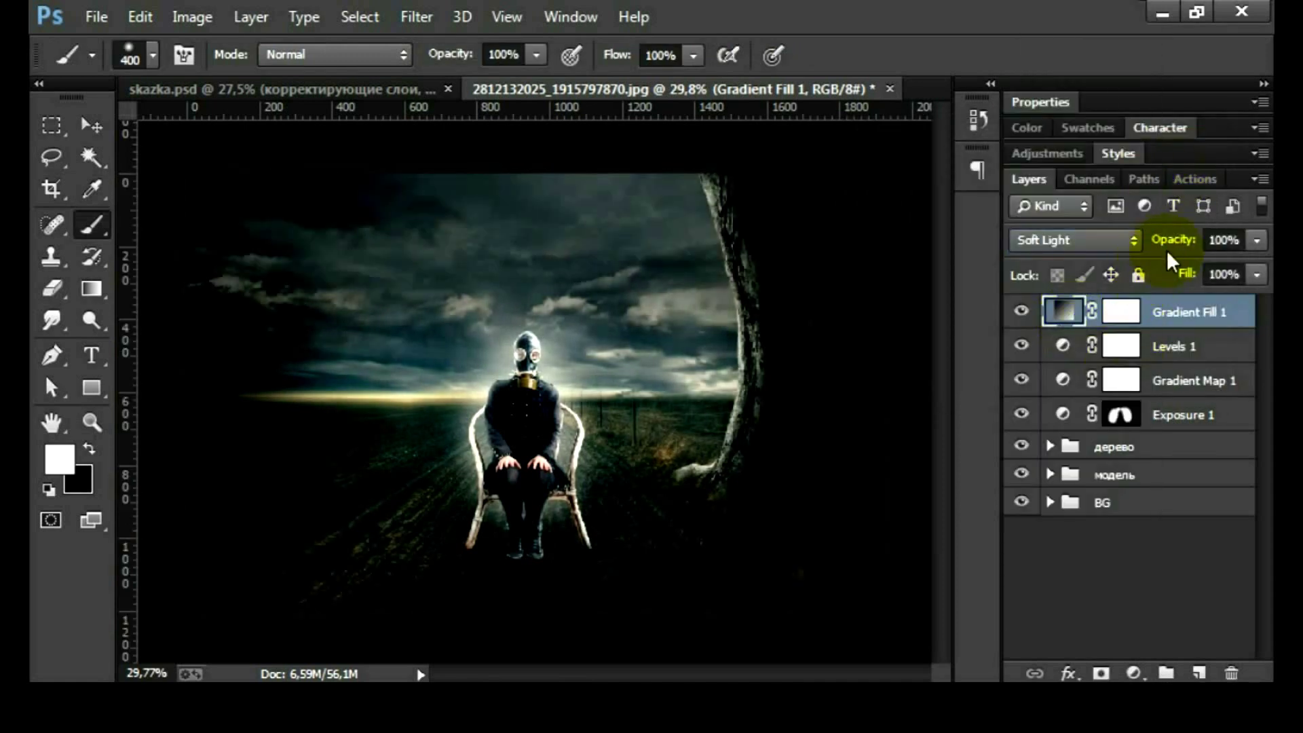
drag(1170, 240, 1126, 248)
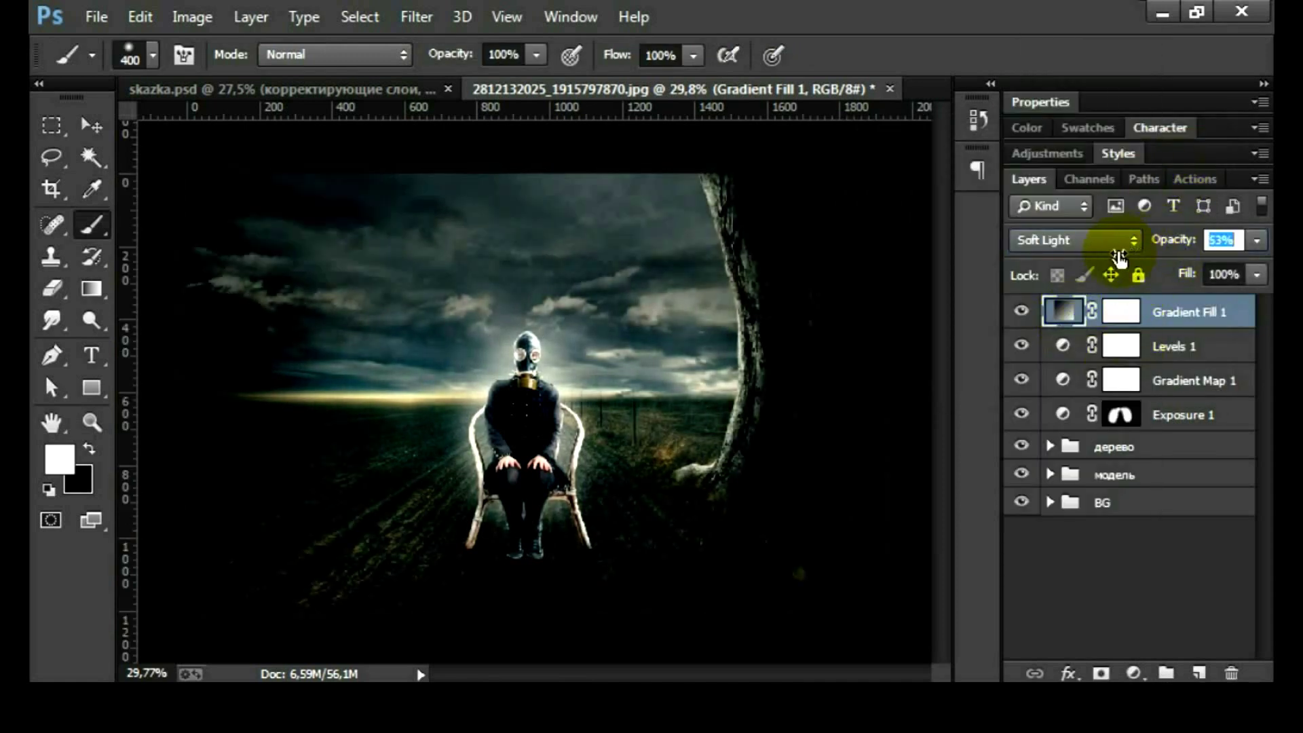
click(1022, 311)
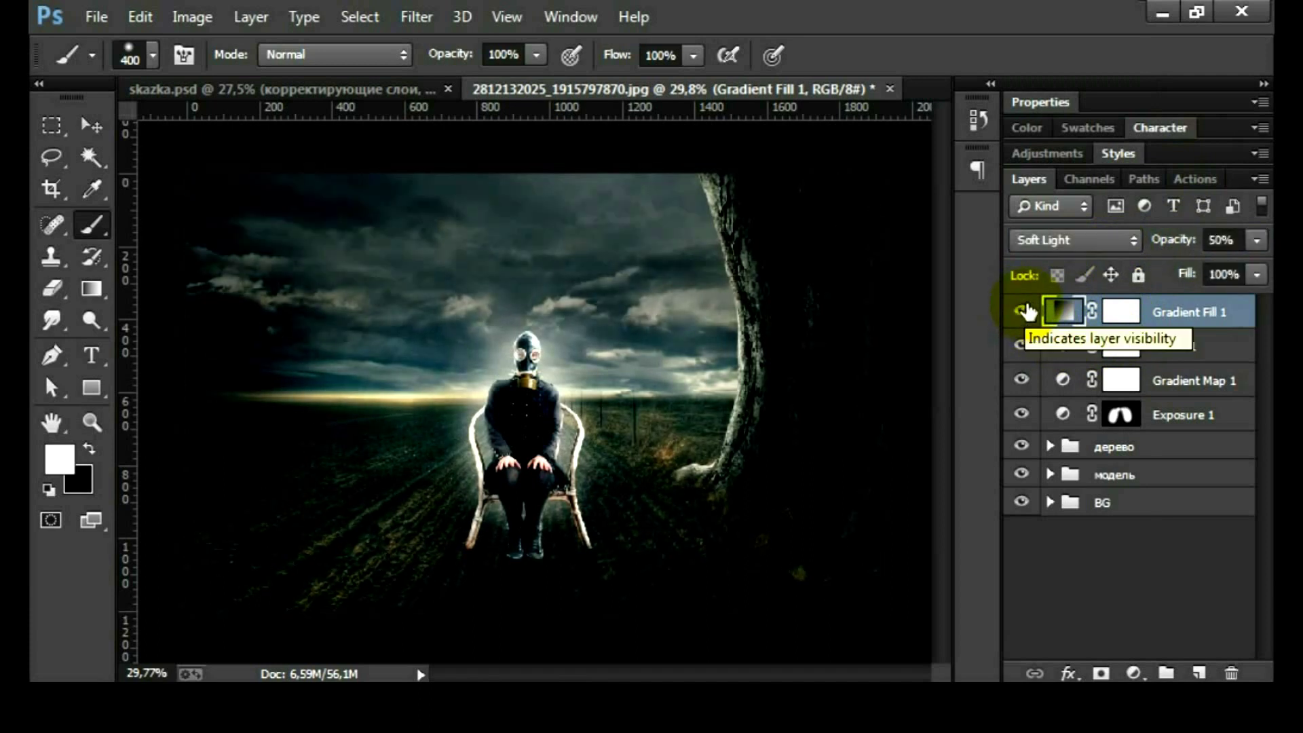
click(1133, 673)
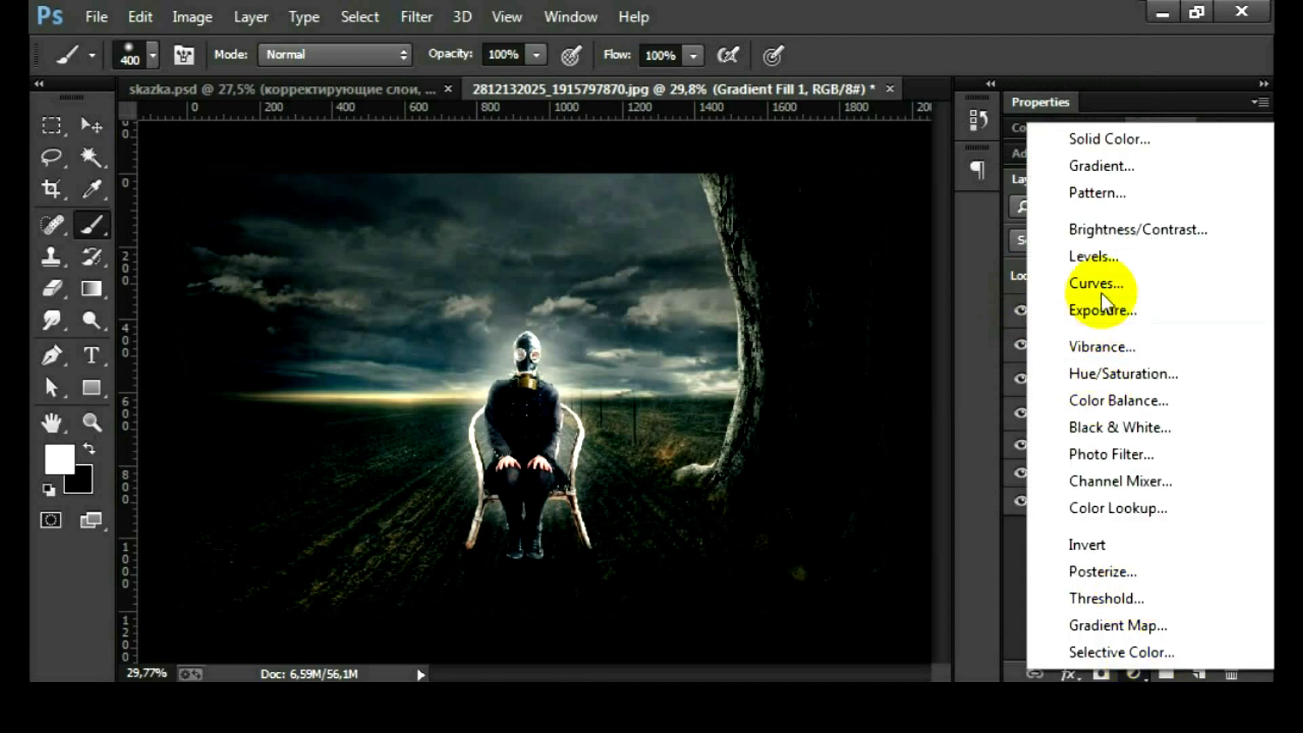
- Add Levels 2 with RGB white input at 236 and Blue output black lifted to about 6
click(1104, 264)
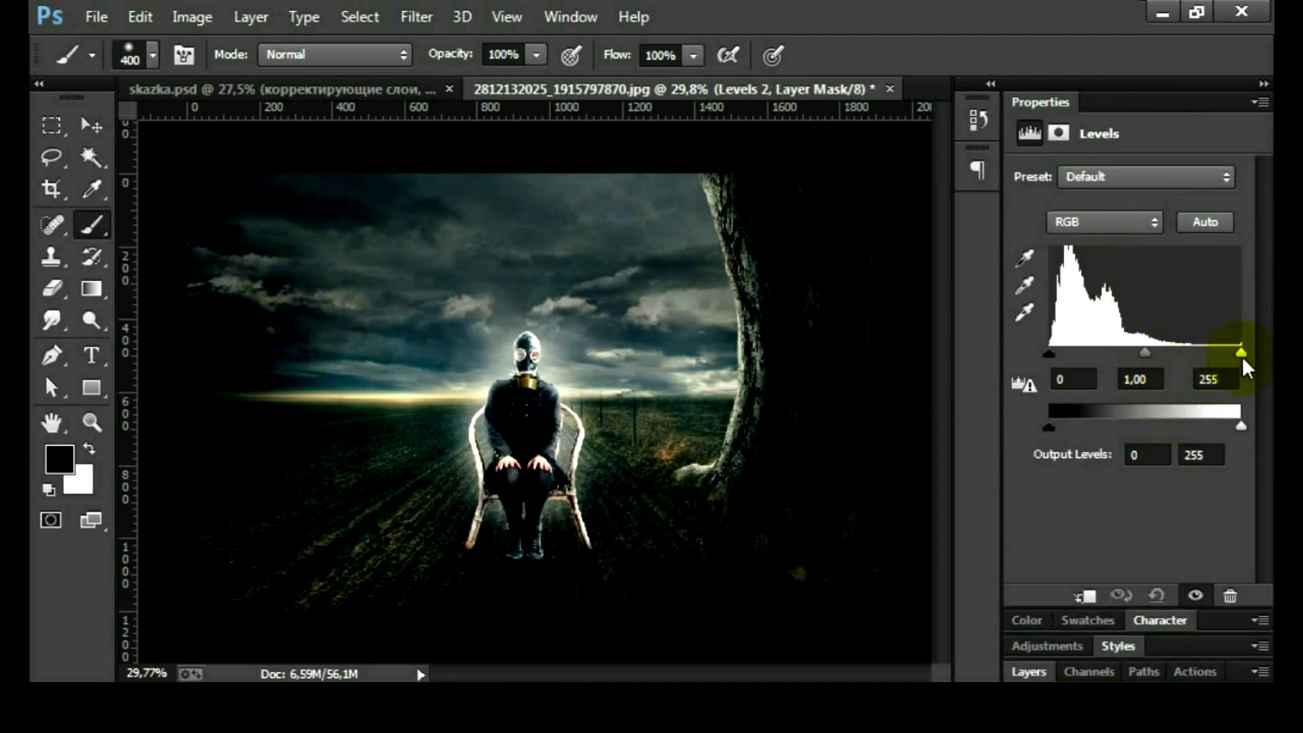
drag(1242, 356, 1227, 359)
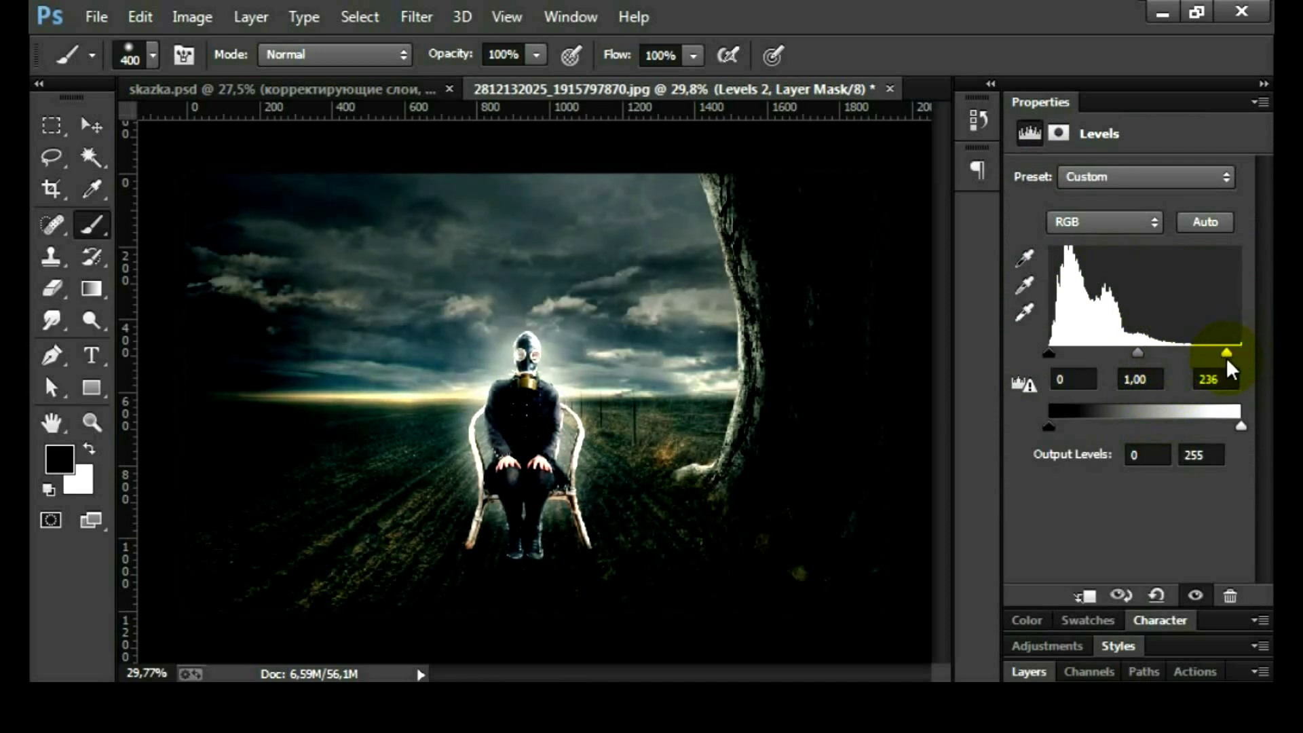
click(1122, 226)
click(1082, 301)
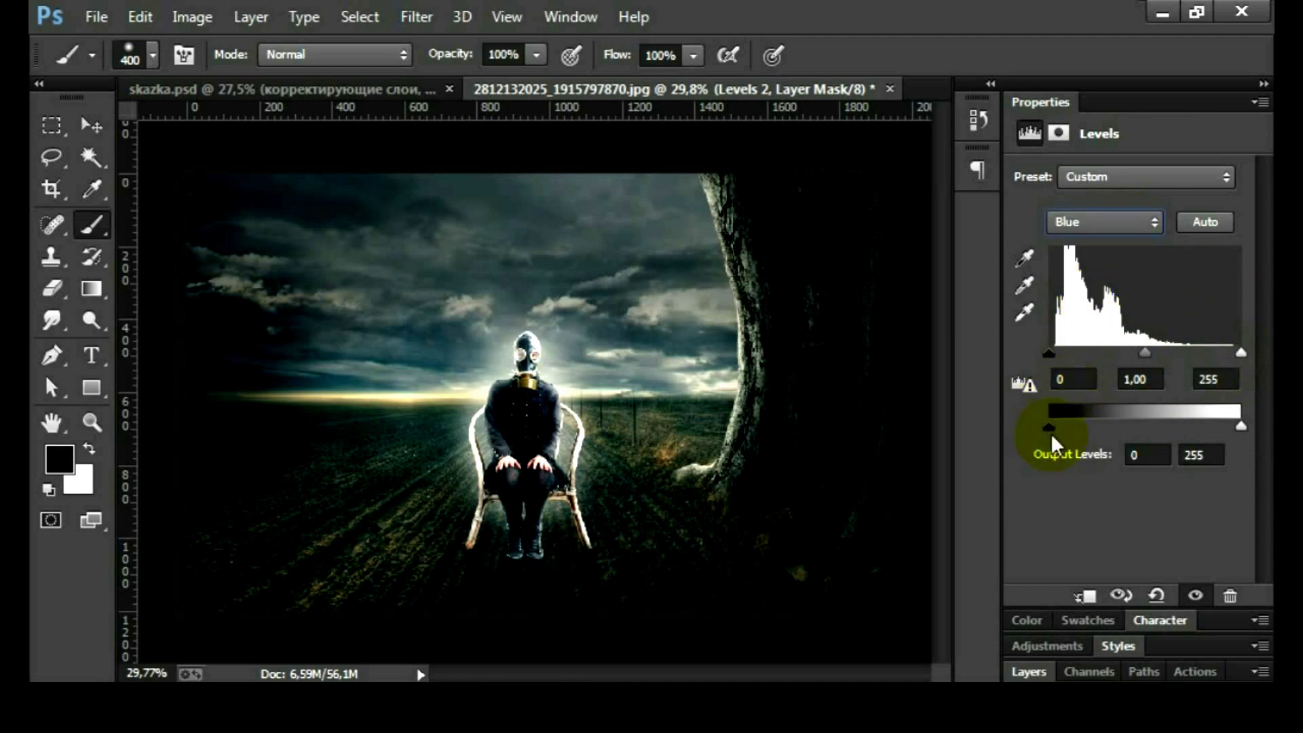
drag(1057, 430, 1052, 429)
- Compare the scene with Levels 2 hidden and shown
click(1063, 101)
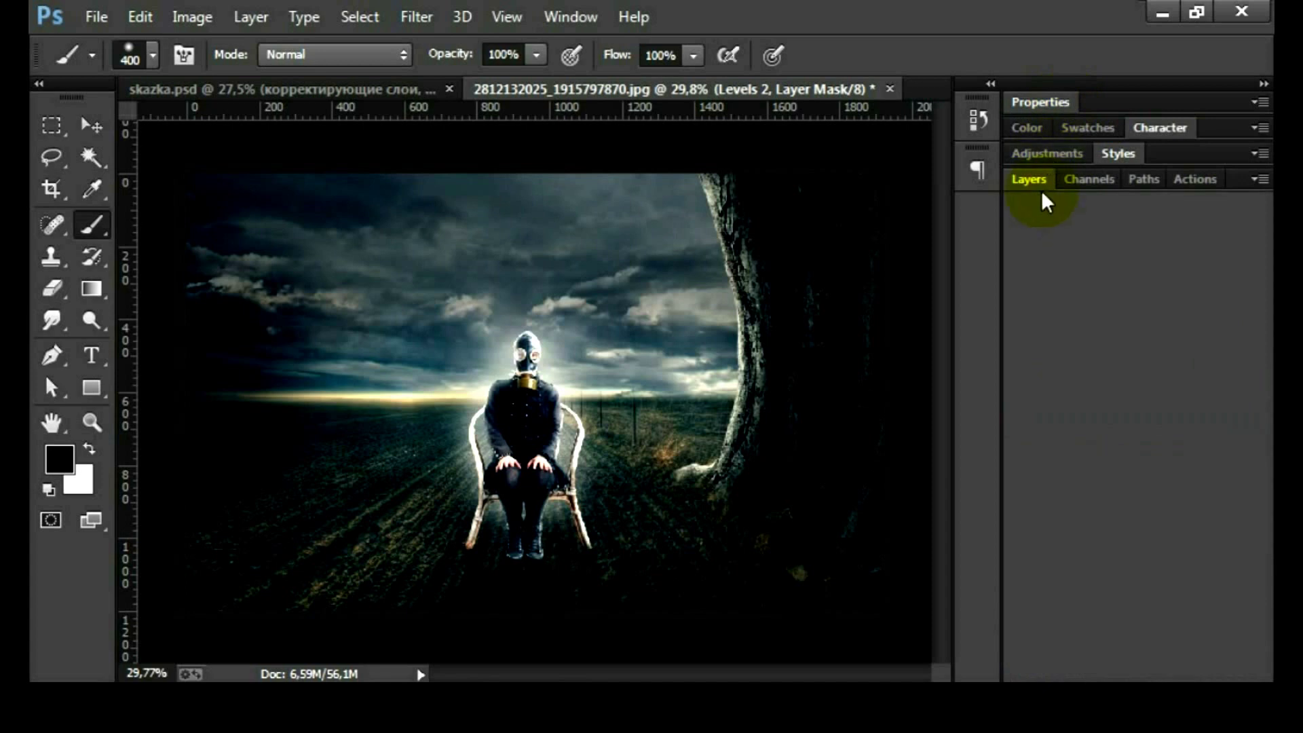
click(1028, 179)
click(1022, 312)
click(1030, 318)
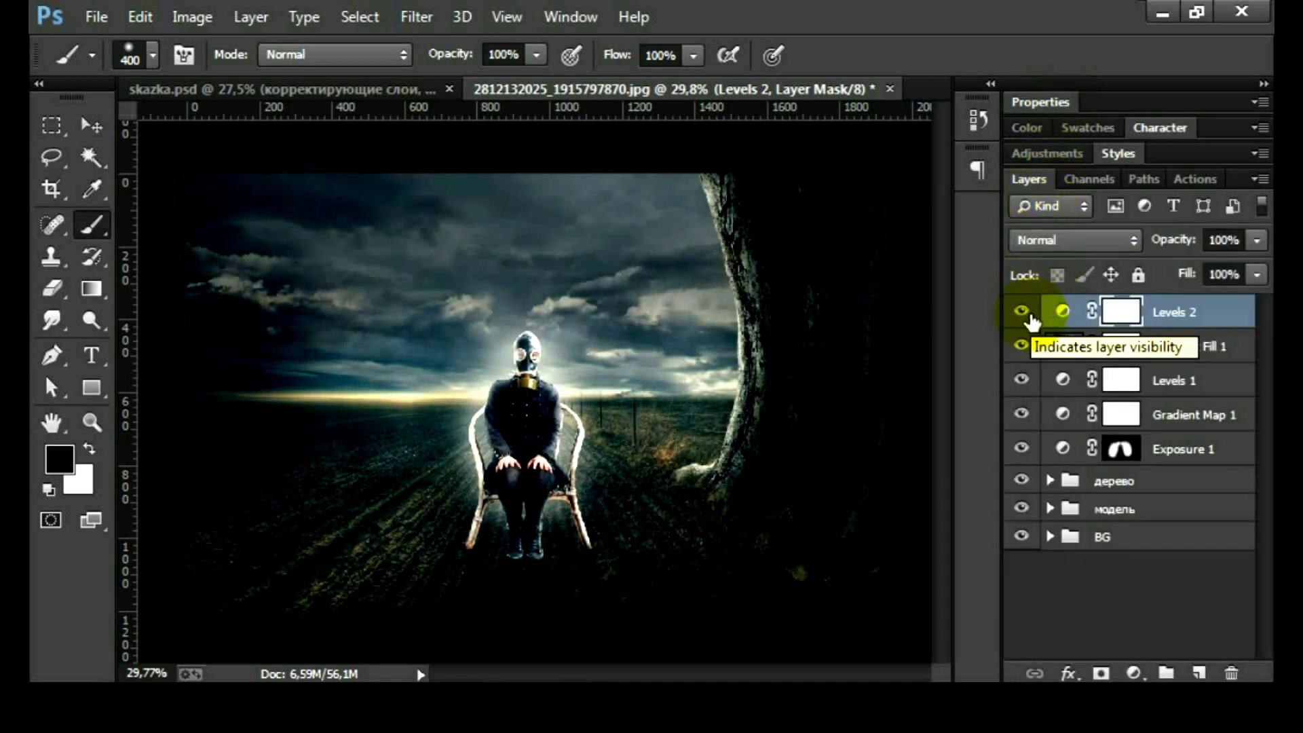
click(1120, 536)
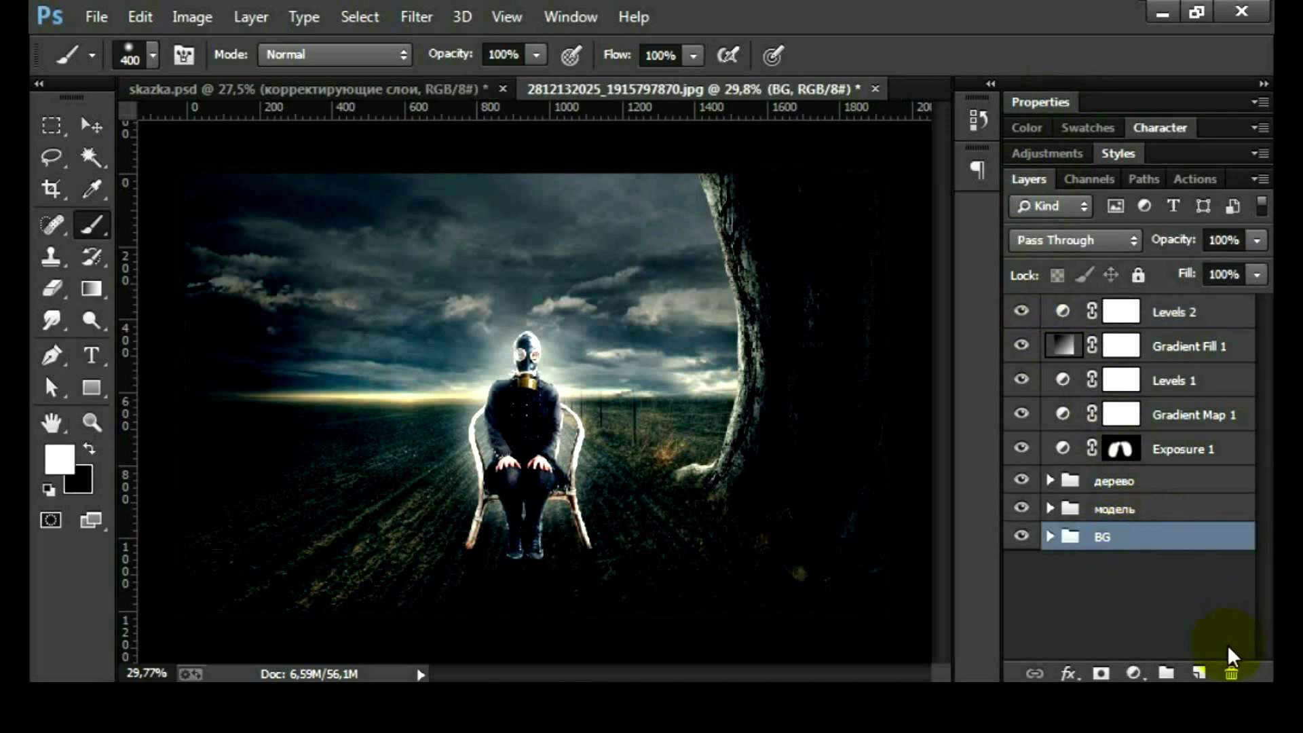
- Create a new layer above the BG group and choose the soft cloud brush tip 129
click(1198, 672)
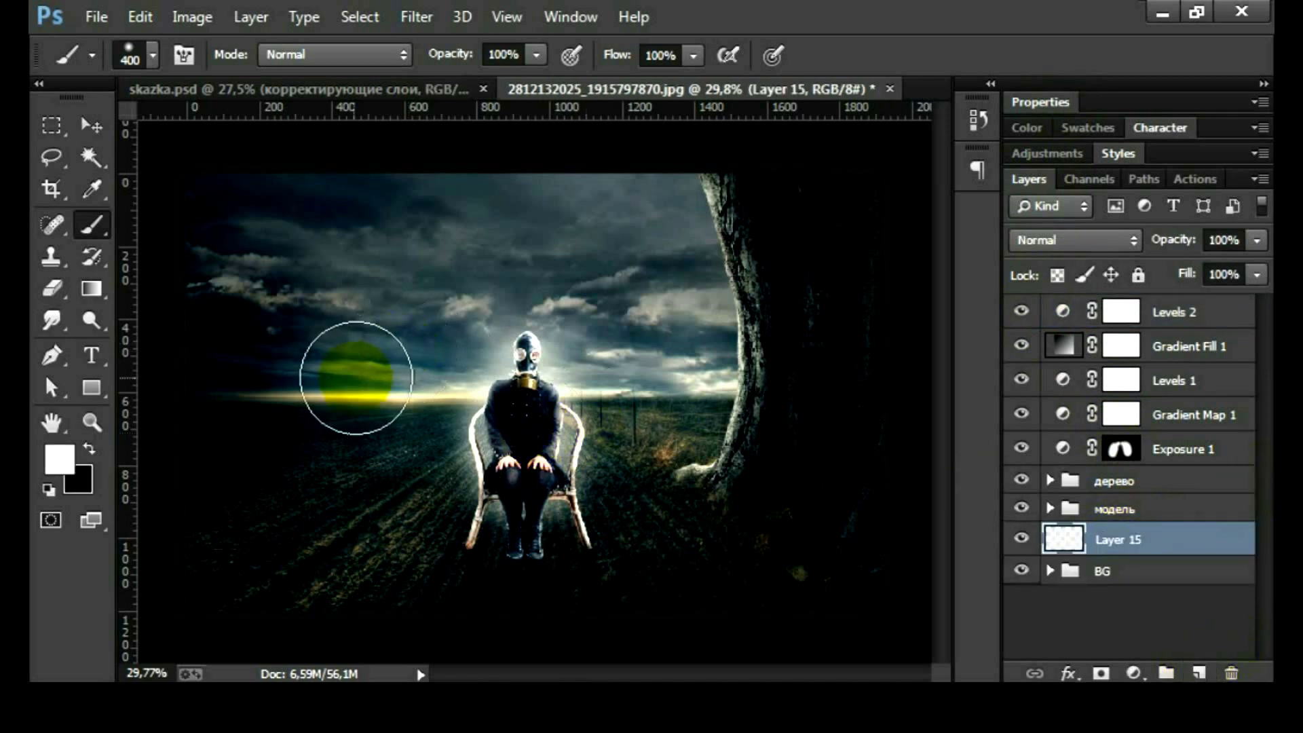
right_click(354, 377)
scroll(585, 608, down, 2)
scroll(587, 599, down, 4)
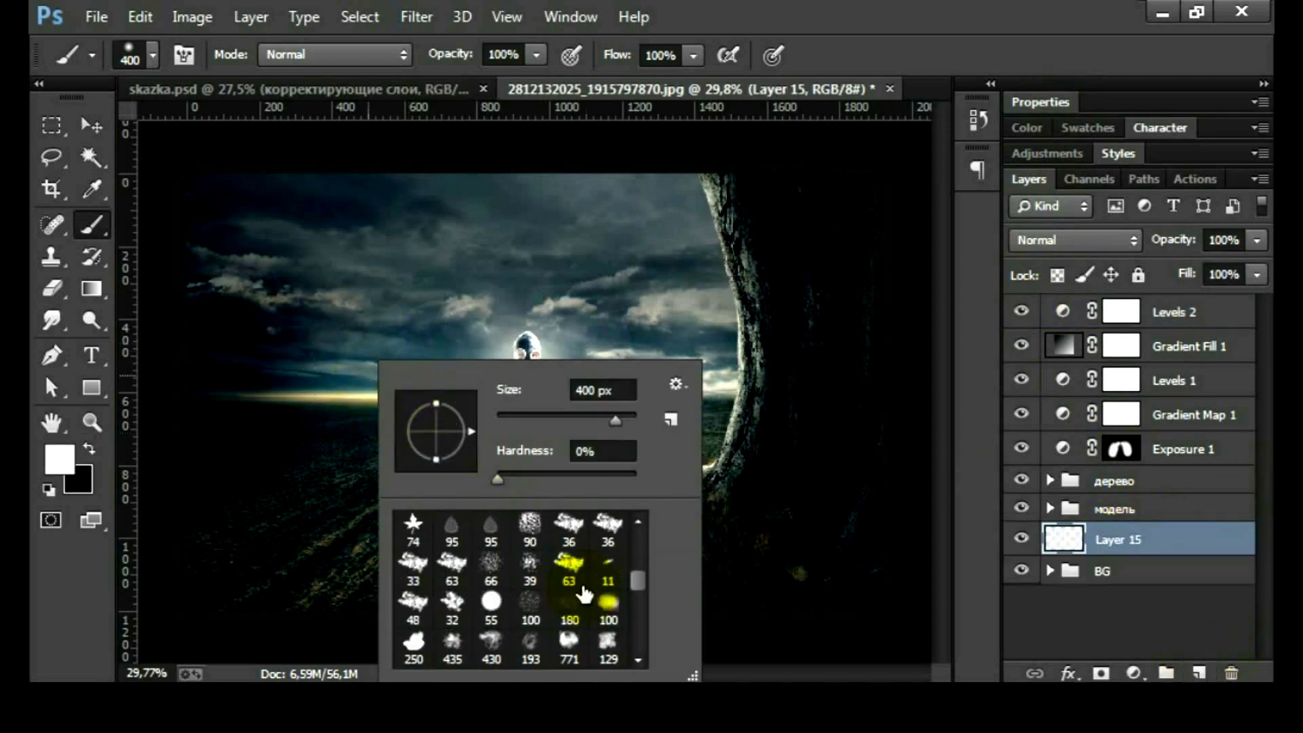
click(606, 567)
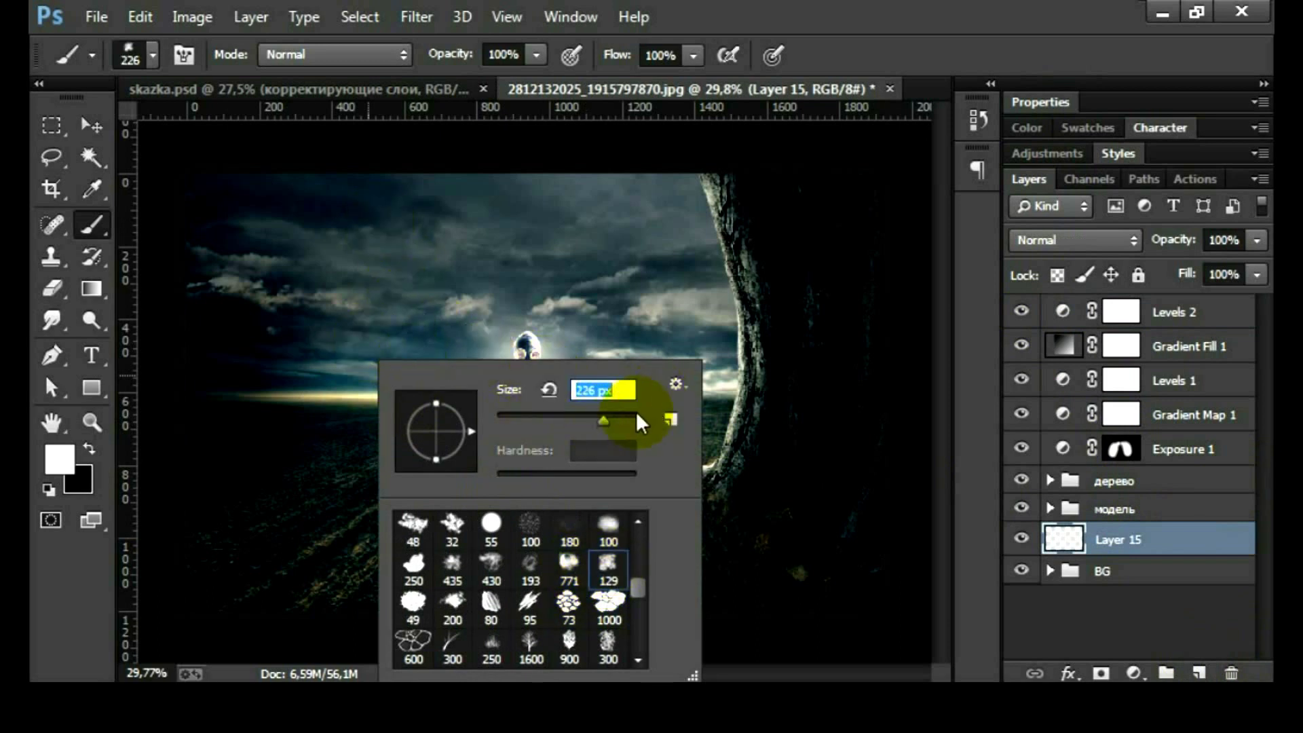
- Set the brush to 437 px at 20% opacity and paint white mist across the horizon
drag(596, 428, 616, 430)
click(514, 53)
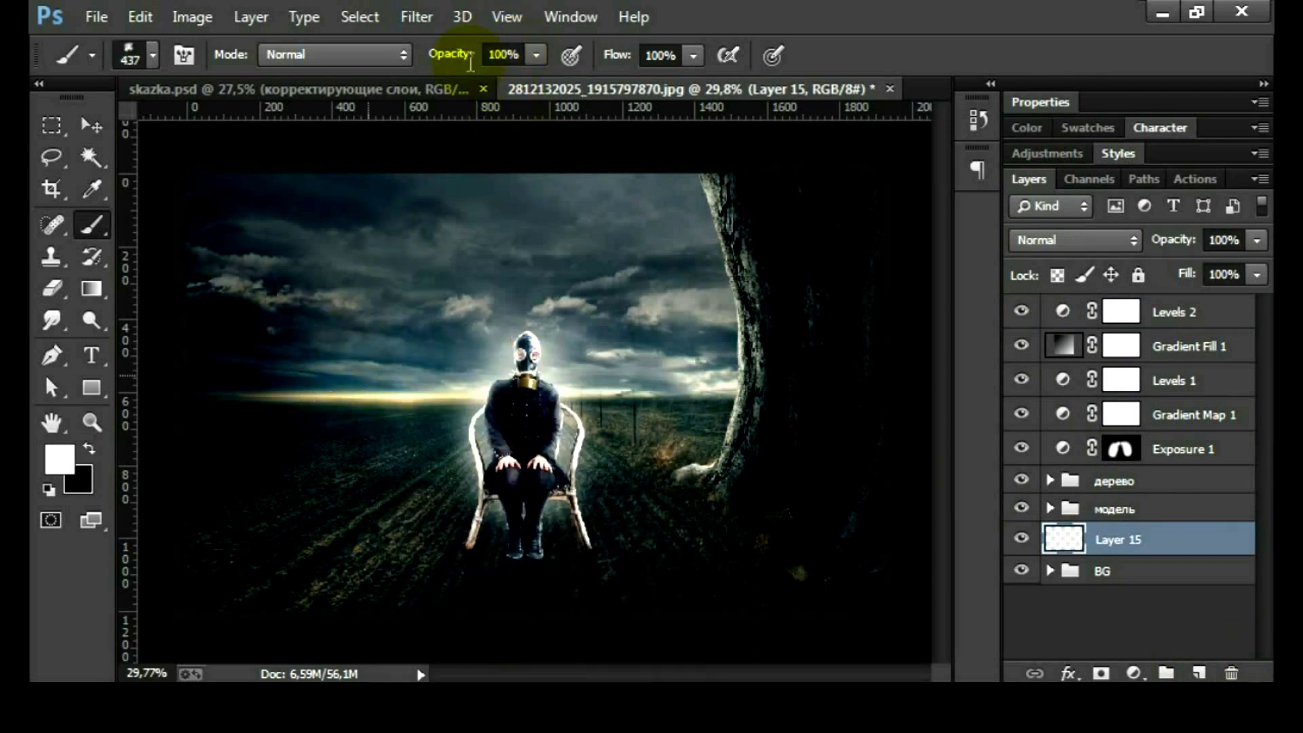
text(20)
click(640, 60)
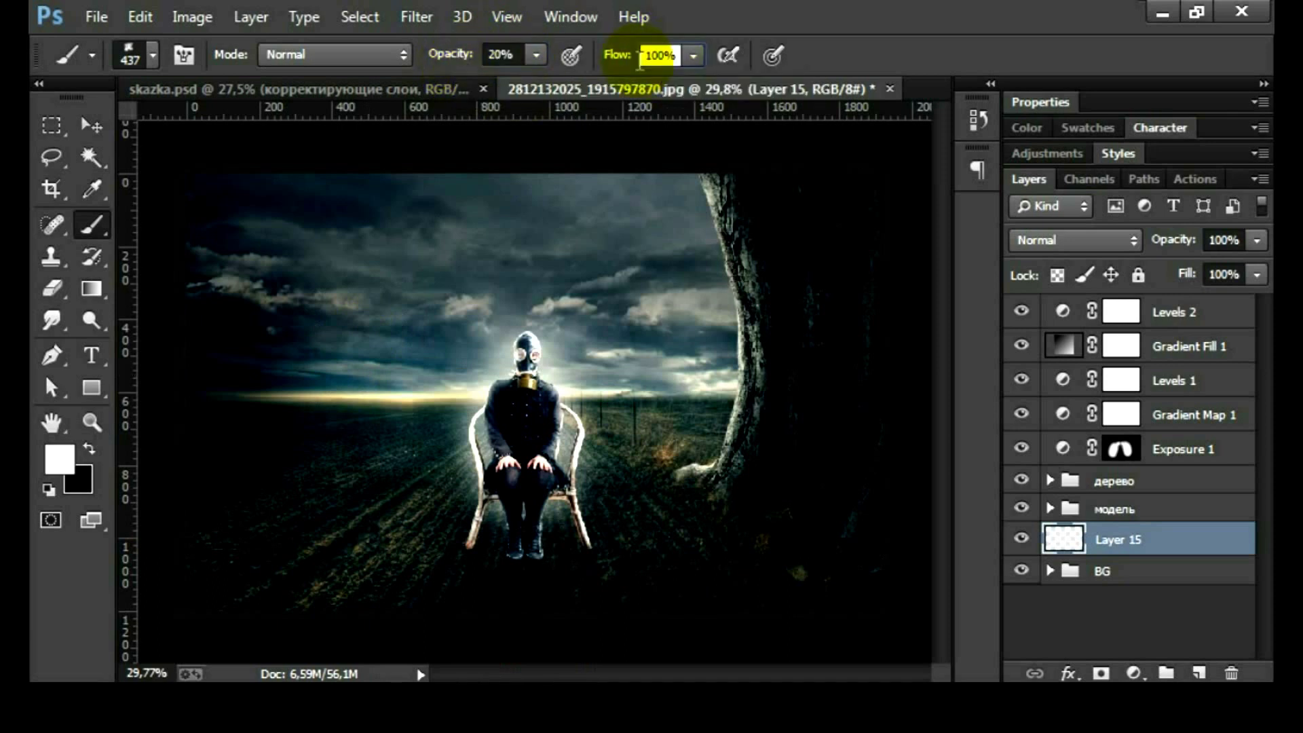
mouse_move(378, 399)
mouse_down()
mouse_move(767, 380)
mouse_move(349, 378)
mouse_move(278, 410)
mouse_move(466, 359)
mouse_move(650, 386)
mouse_move(923, 364)
mouse_up()
- Duplicate the mist layer and give the copy a 35-pixel Gaussian blur
key(ctrl+j)
click(416, 17)
mouse_move(480, 280)
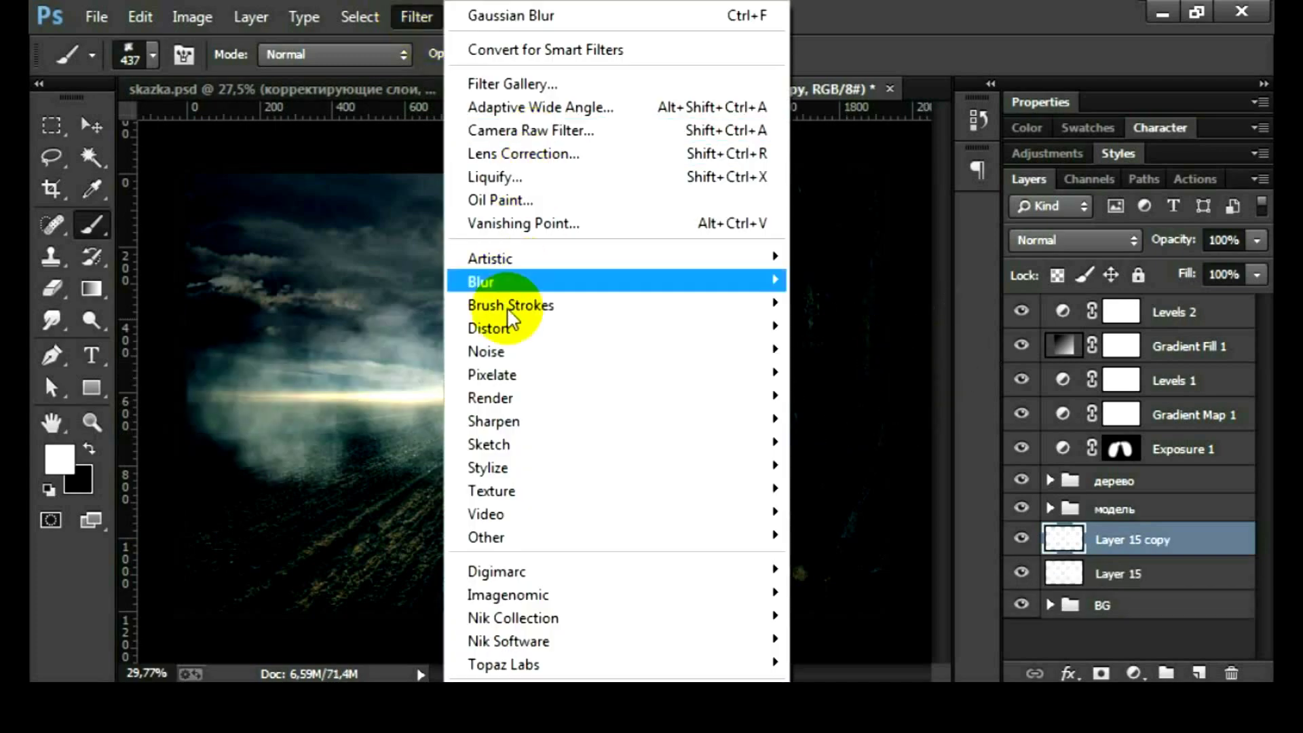
click(861, 456)
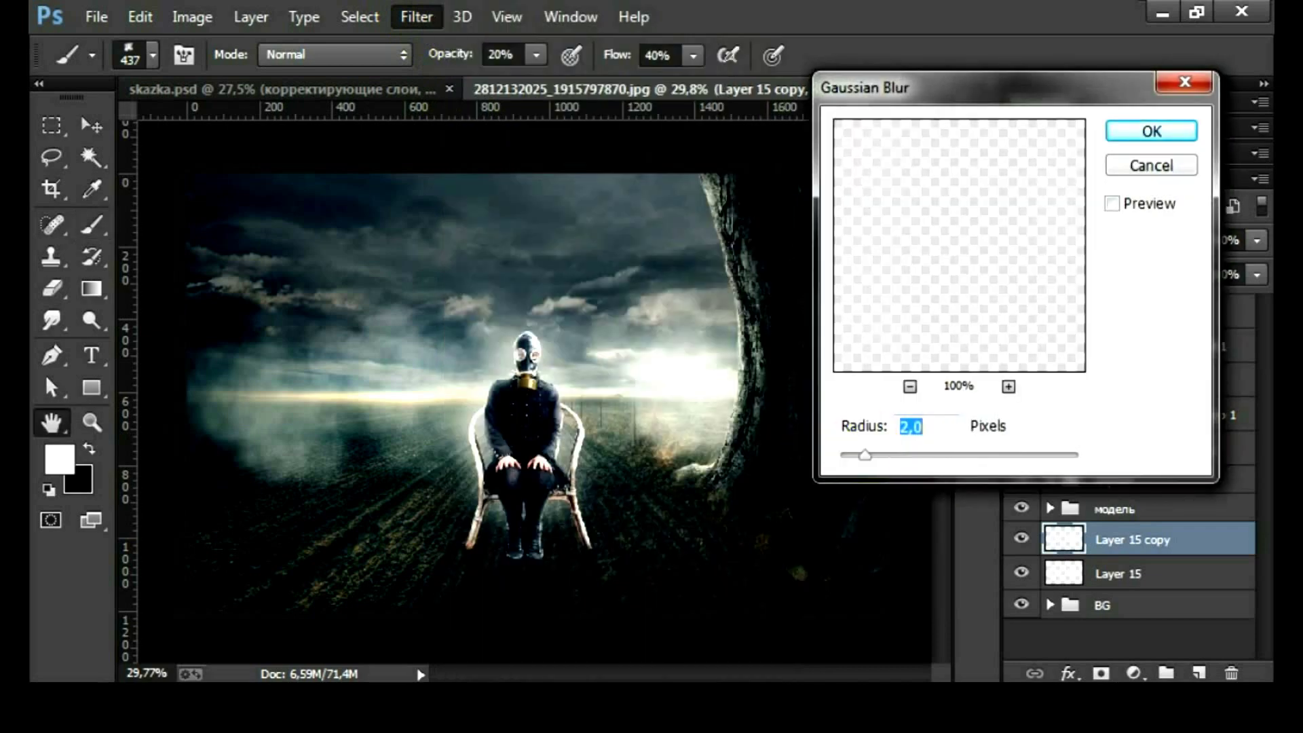
text(35)
click(1151, 131)
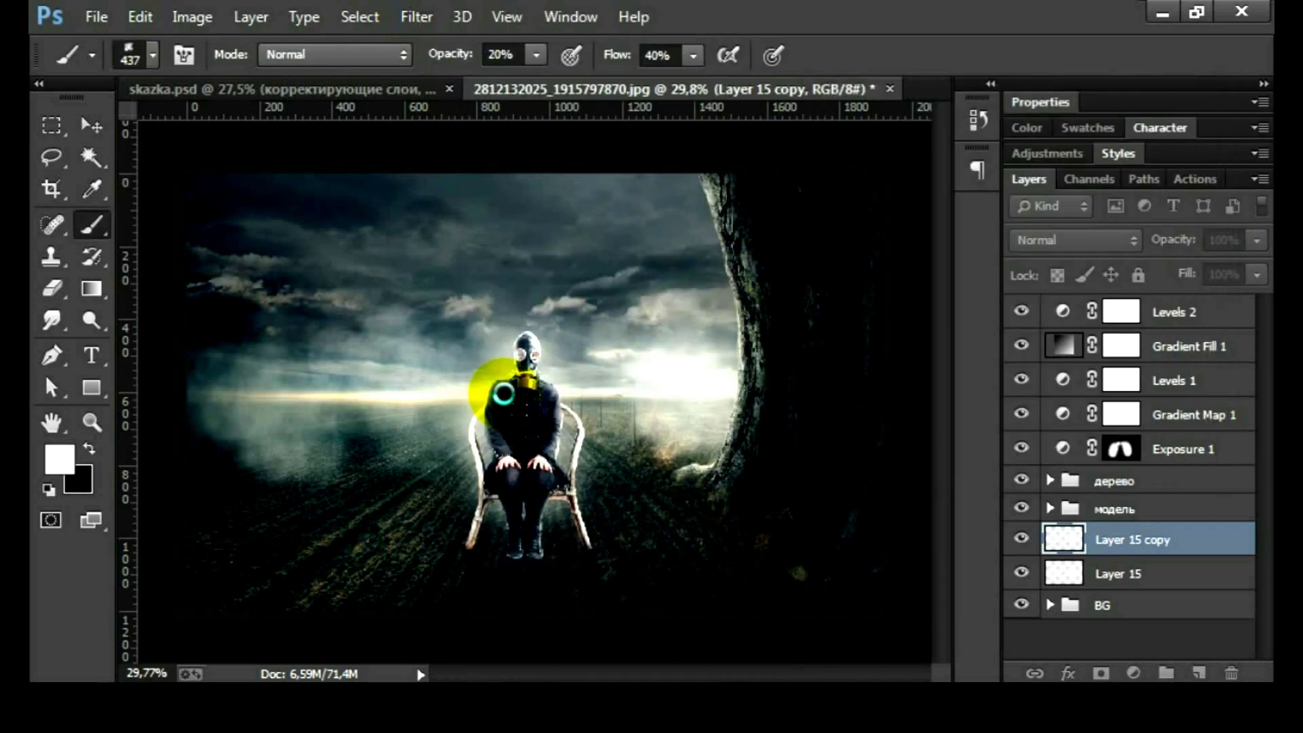
- Try Soft Light on the blurred mist copy, then keep Normal blending at 50% opacity
click(1020, 539)
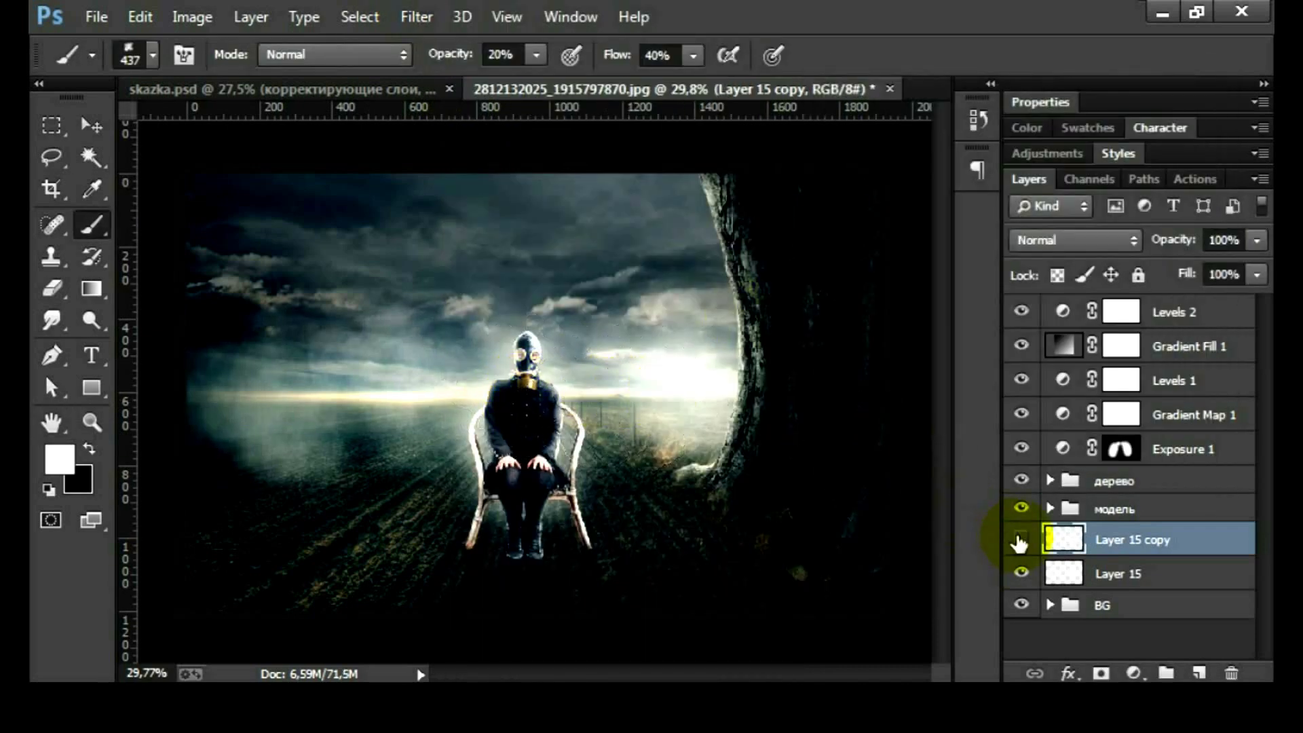
click(1021, 539)
click(1109, 241)
click(1075, 330)
click(1076, 239)
drag(1172, 244, 1123, 267)
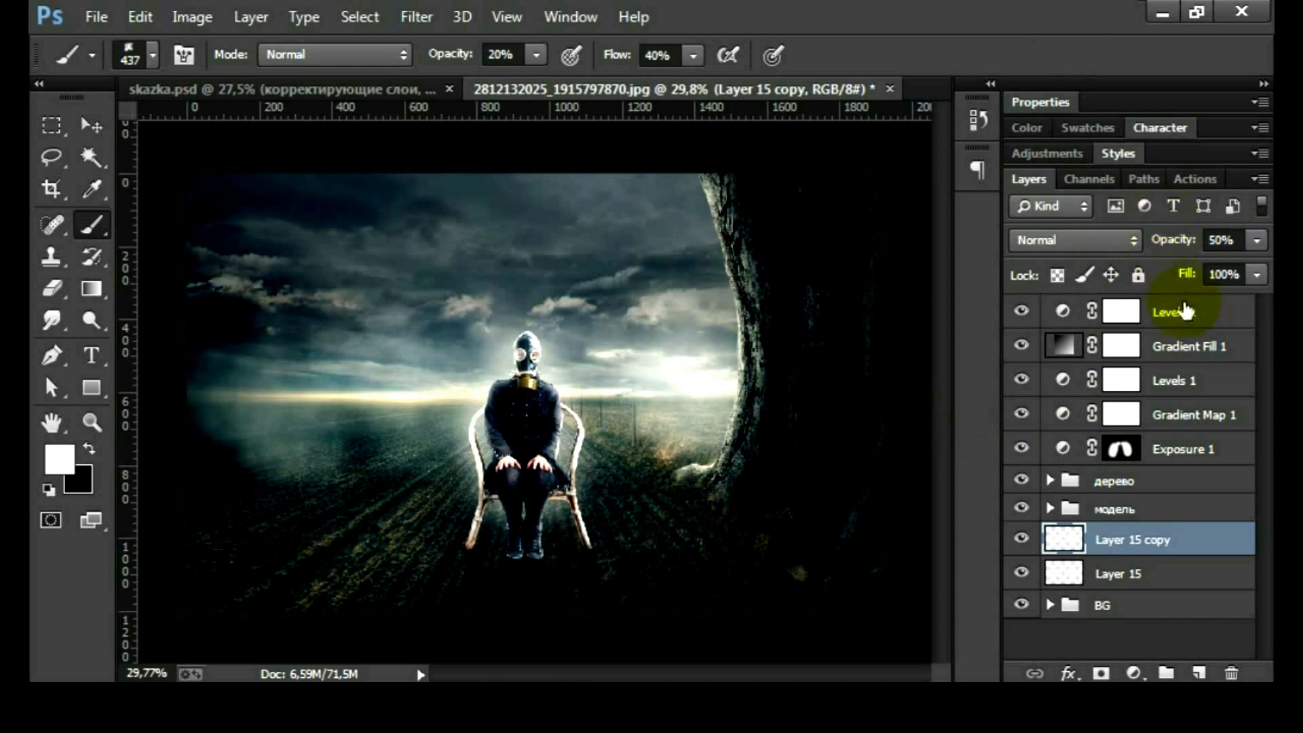
click(1188, 319)
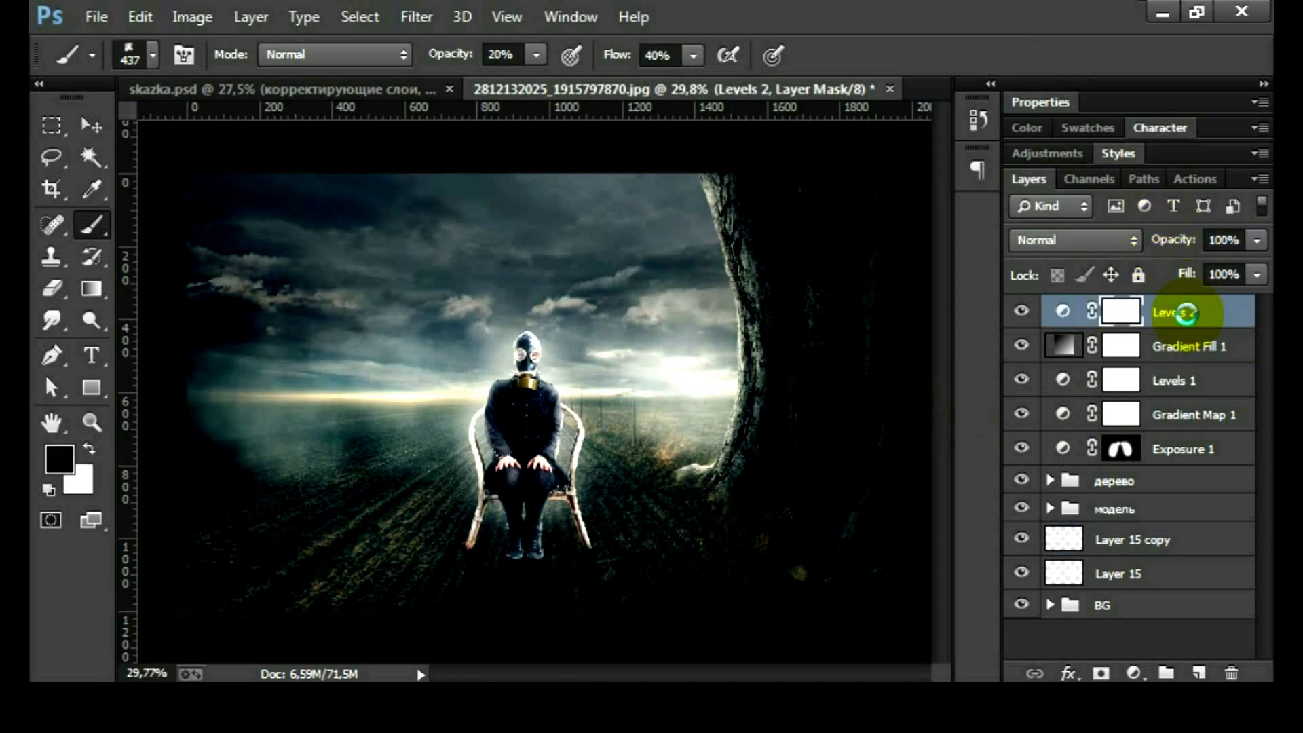
- Merge all visible layers into a new top layer
key(ctrl+shift+alt+e)
key(x)
right_click(1178, 313)
click(801, 276)
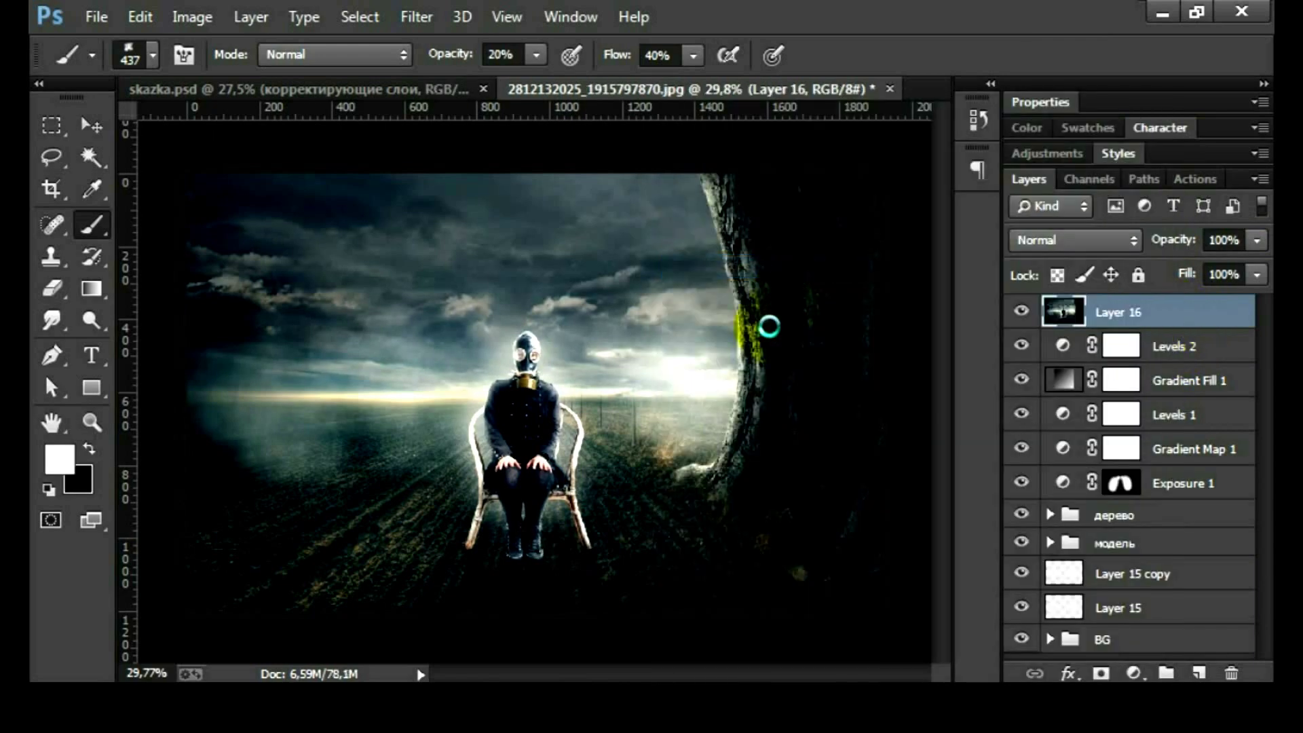
- In Camera Raw set Exposure -0.65, Contrast -23, Highlights -42, Shadows +44, Whites +57, Blacks -24
click(422, 30)
click(509, 131)
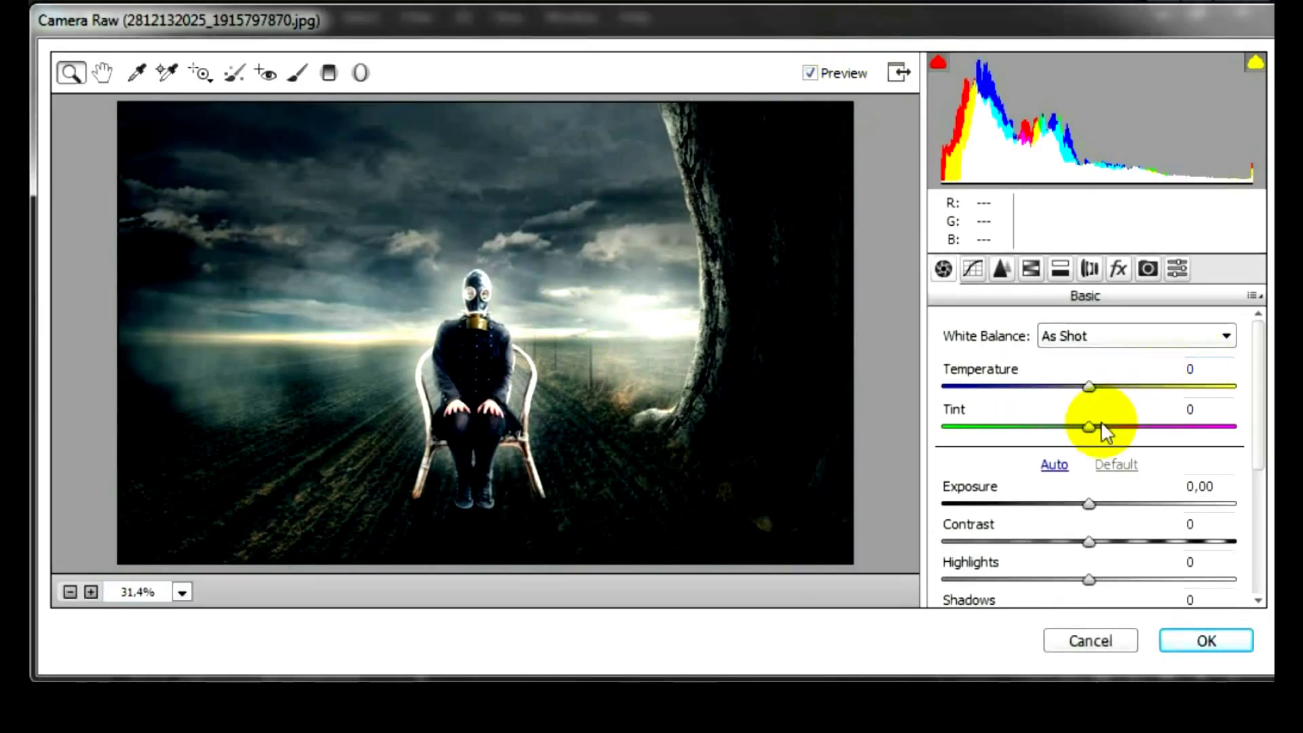
drag(1080, 487, 1071, 508)
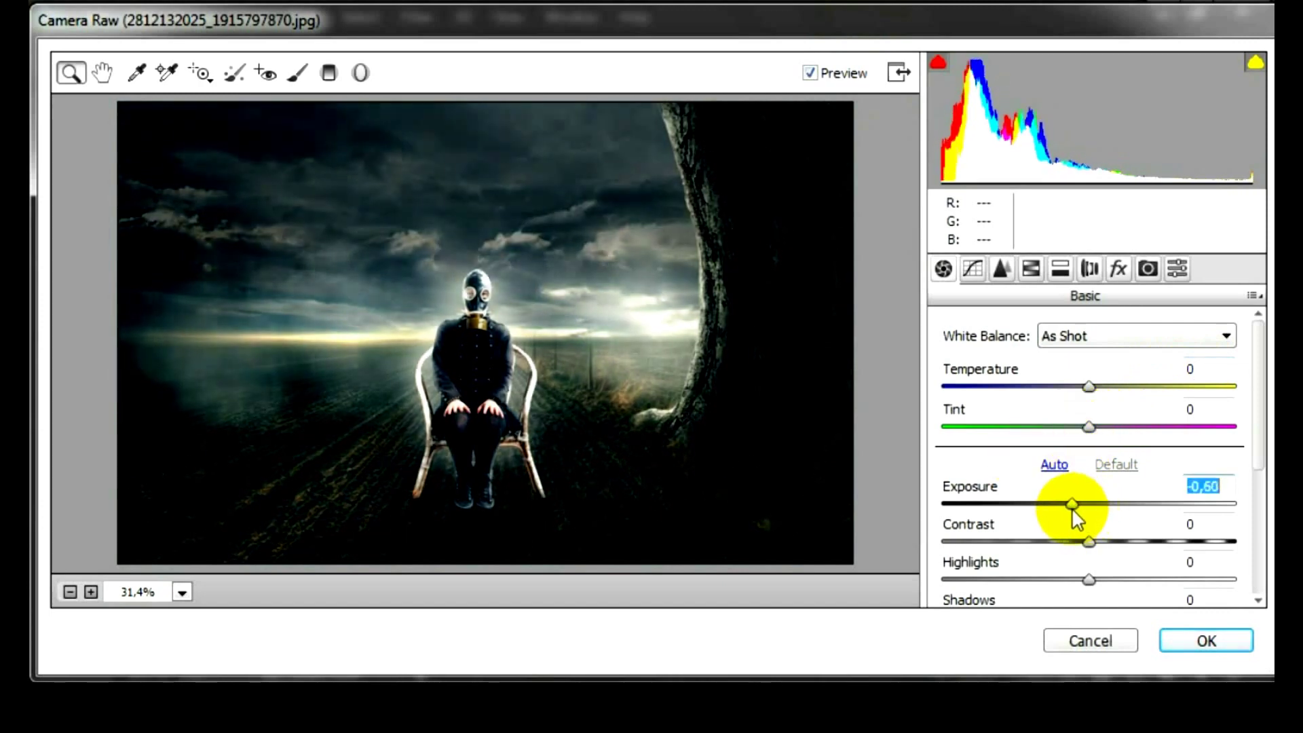
scroll(1127, 451, down, 1)
scroll(1134, 454, down, 1)
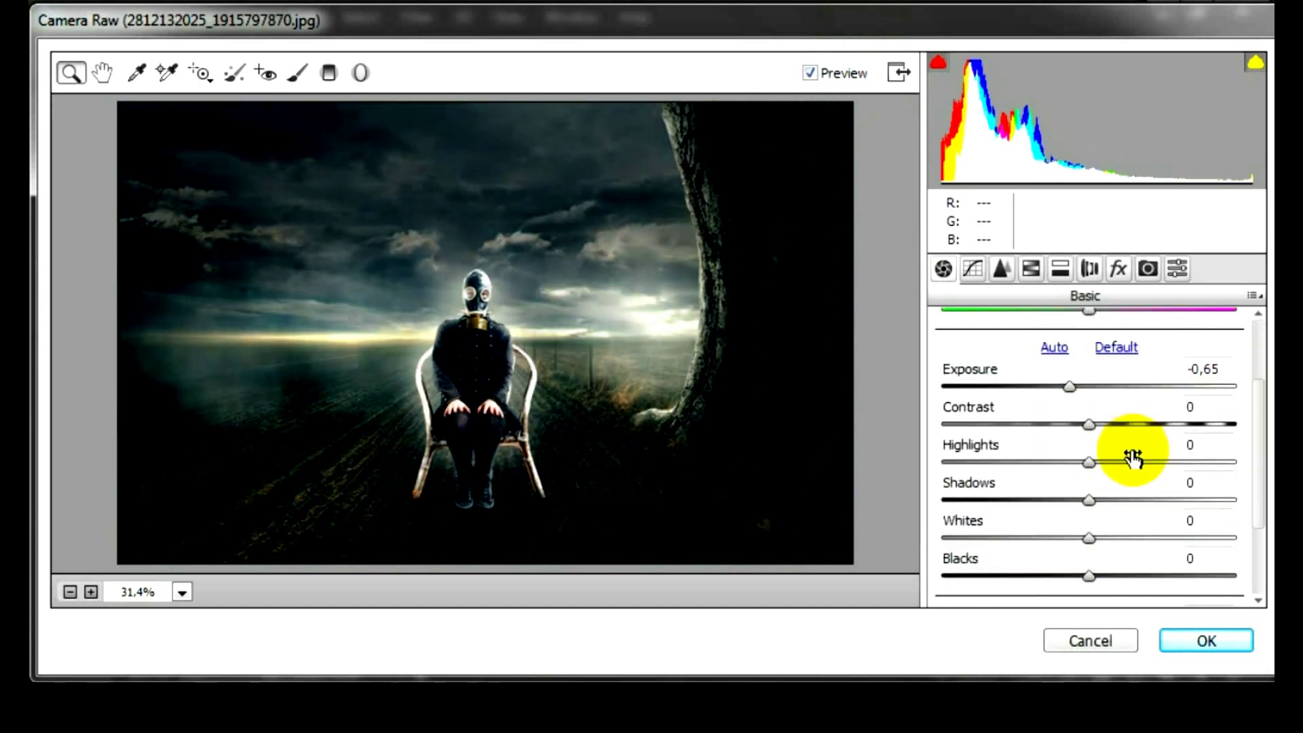
drag(1090, 422, 1066, 434)
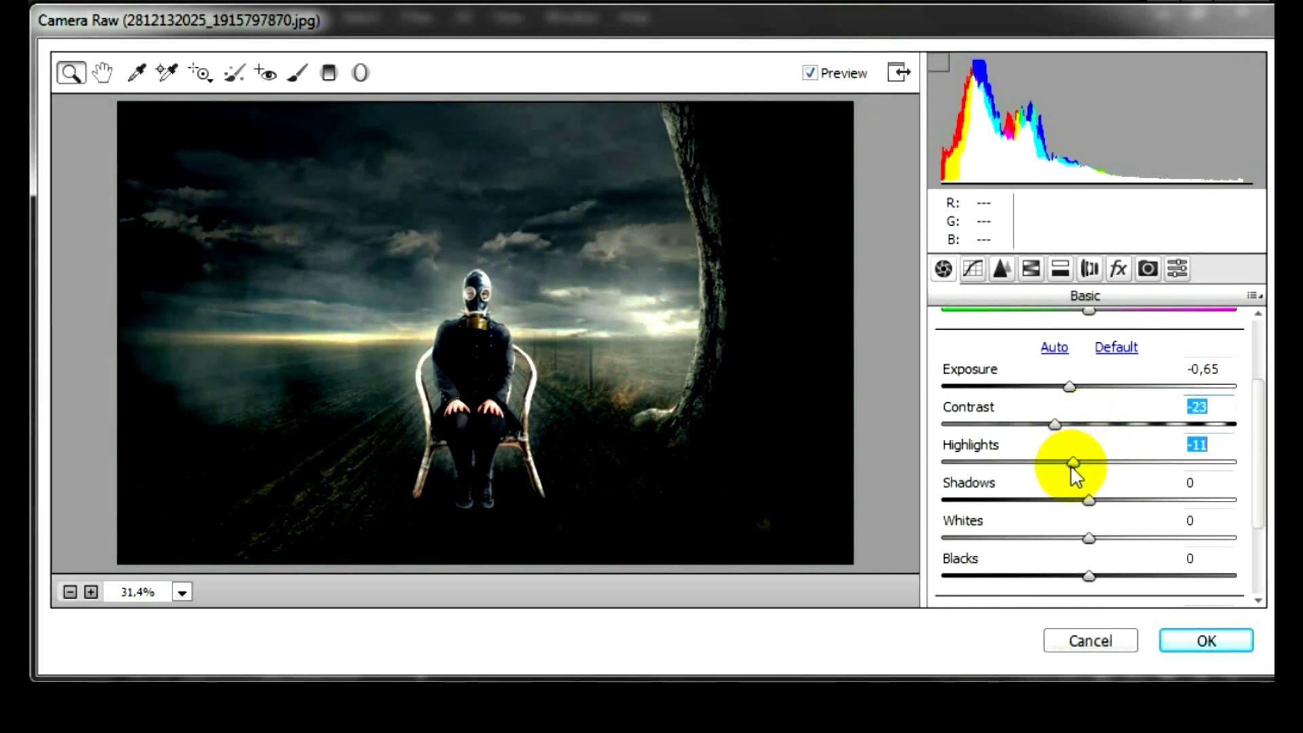
mouse_move(1044, 473)
mouse_down()
mouse_move(1021, 477)
mouse_move(1031, 484)
mouse_up()
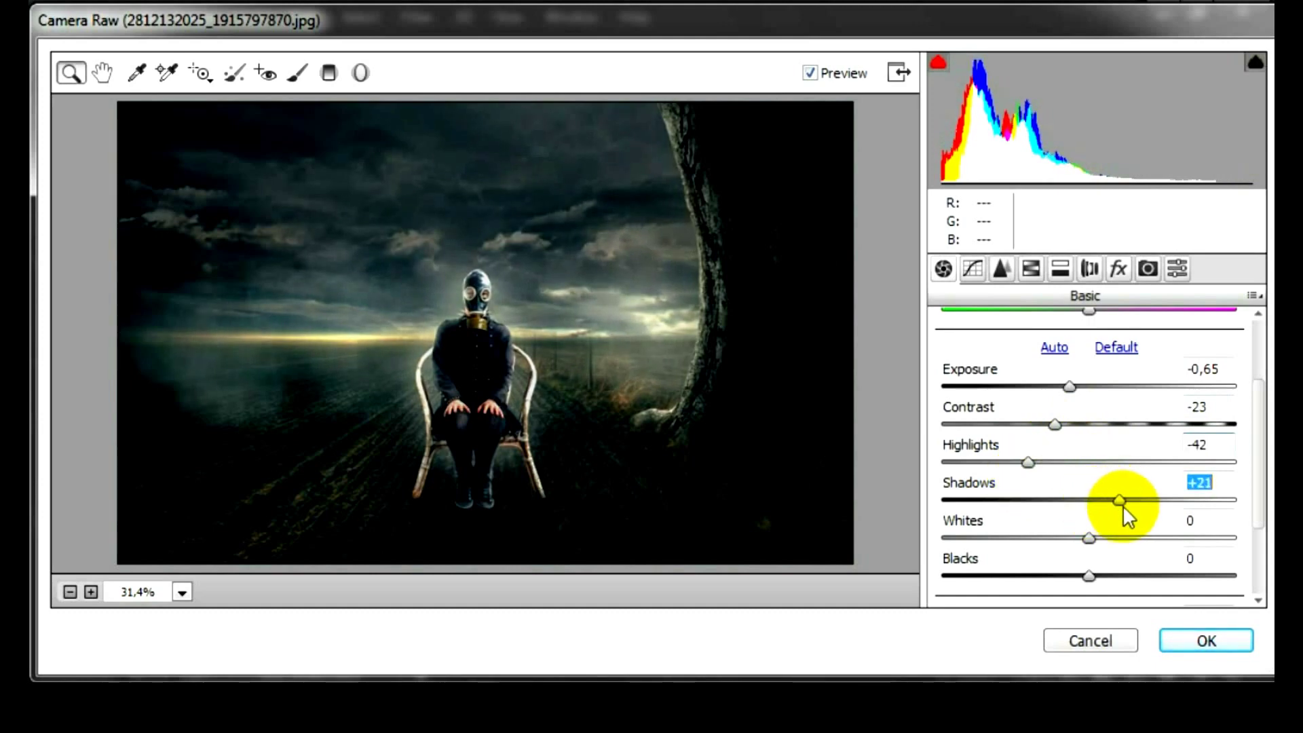
drag(1134, 505, 1154, 502)
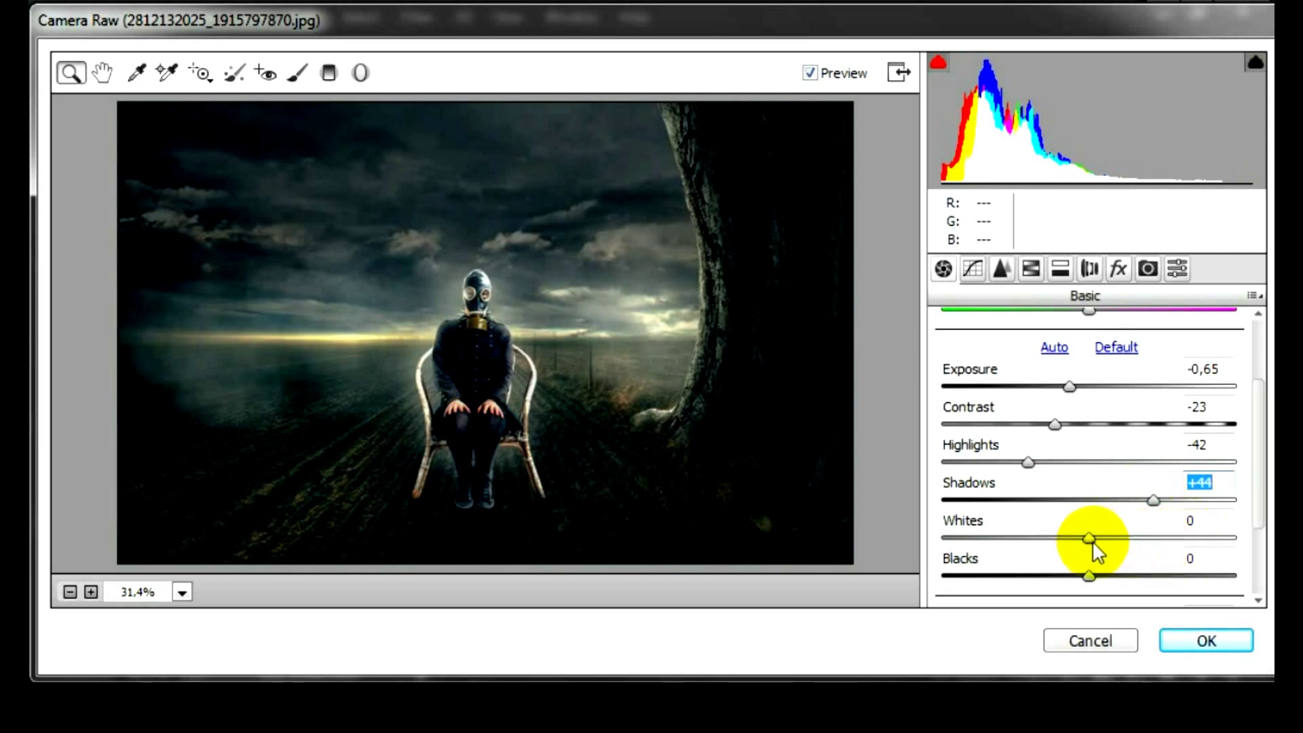
drag(1125, 549, 1176, 553)
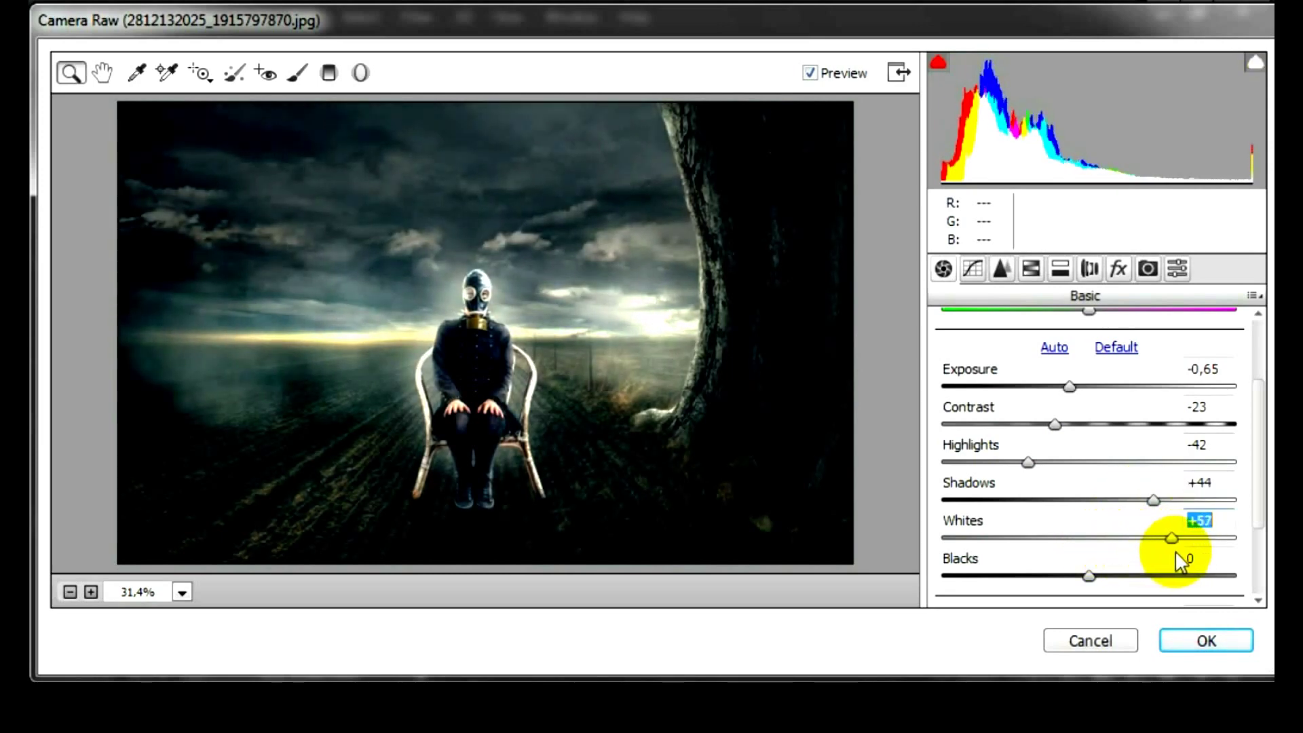
drag(1063, 583, 1104, 575)
scroll(1072, 543, down, 1)
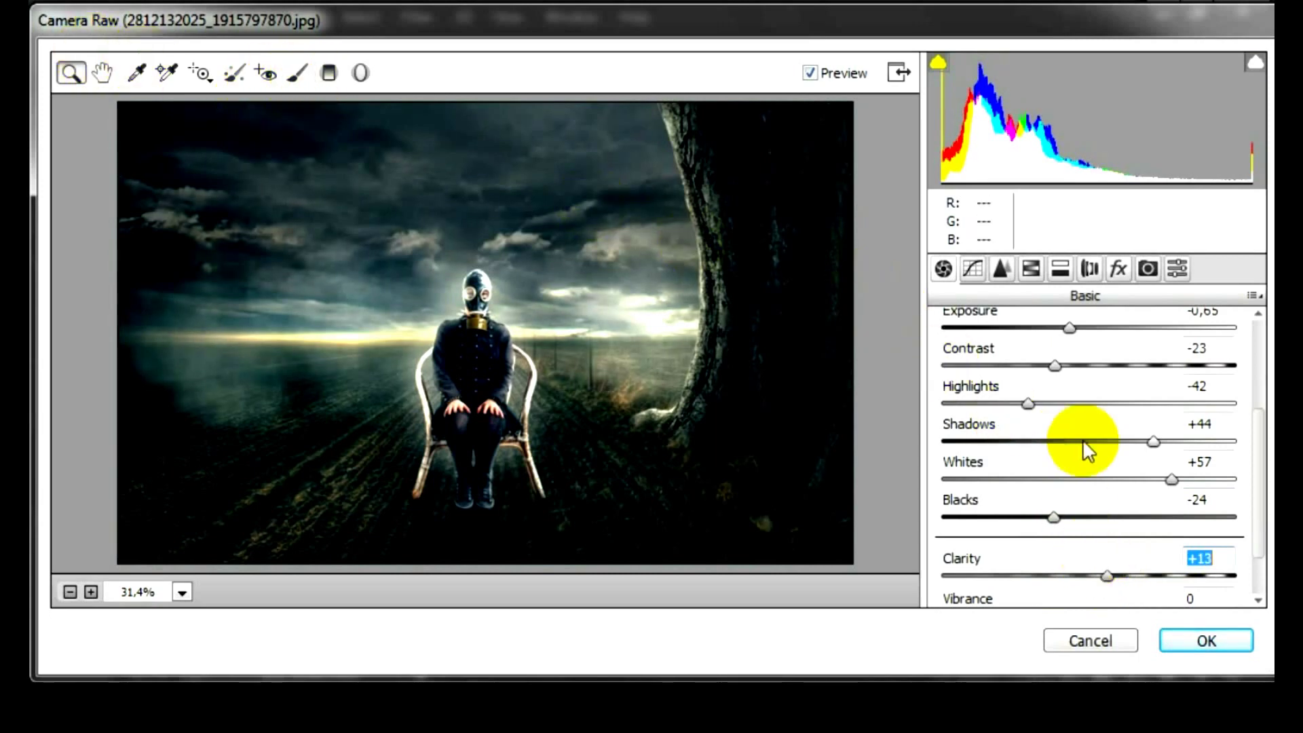
scroll(1072, 444, up, 3)
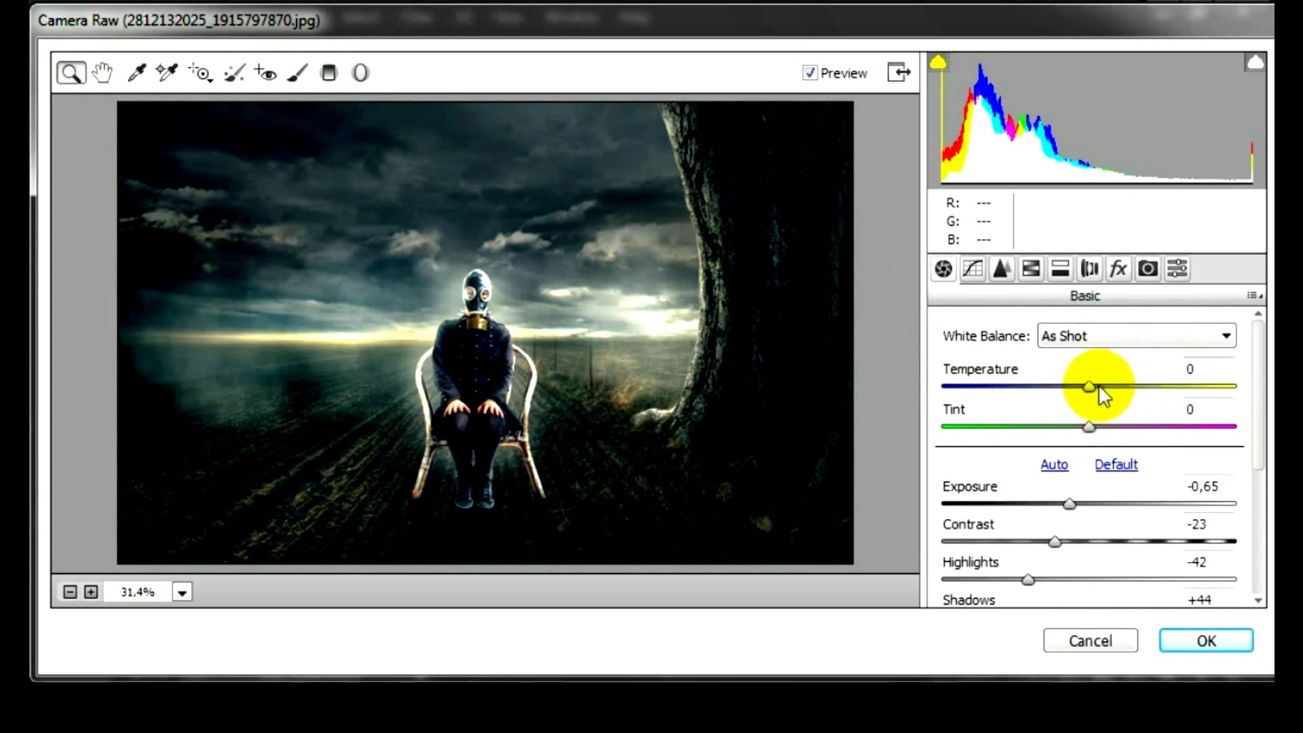
- Cool the white balance to Temperature -9 and Tint -13
drag(1090, 388, 1082, 390)
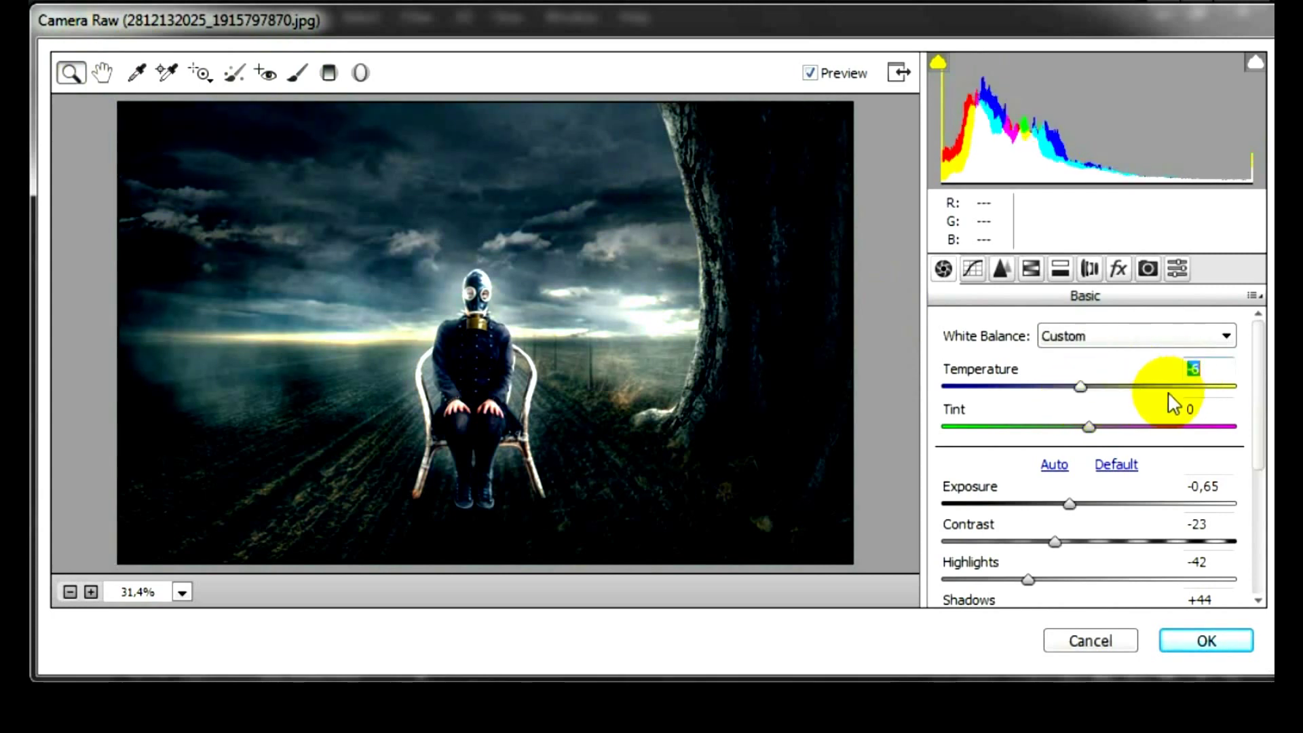
drag(1088, 426, 1073, 428)
key(Down)
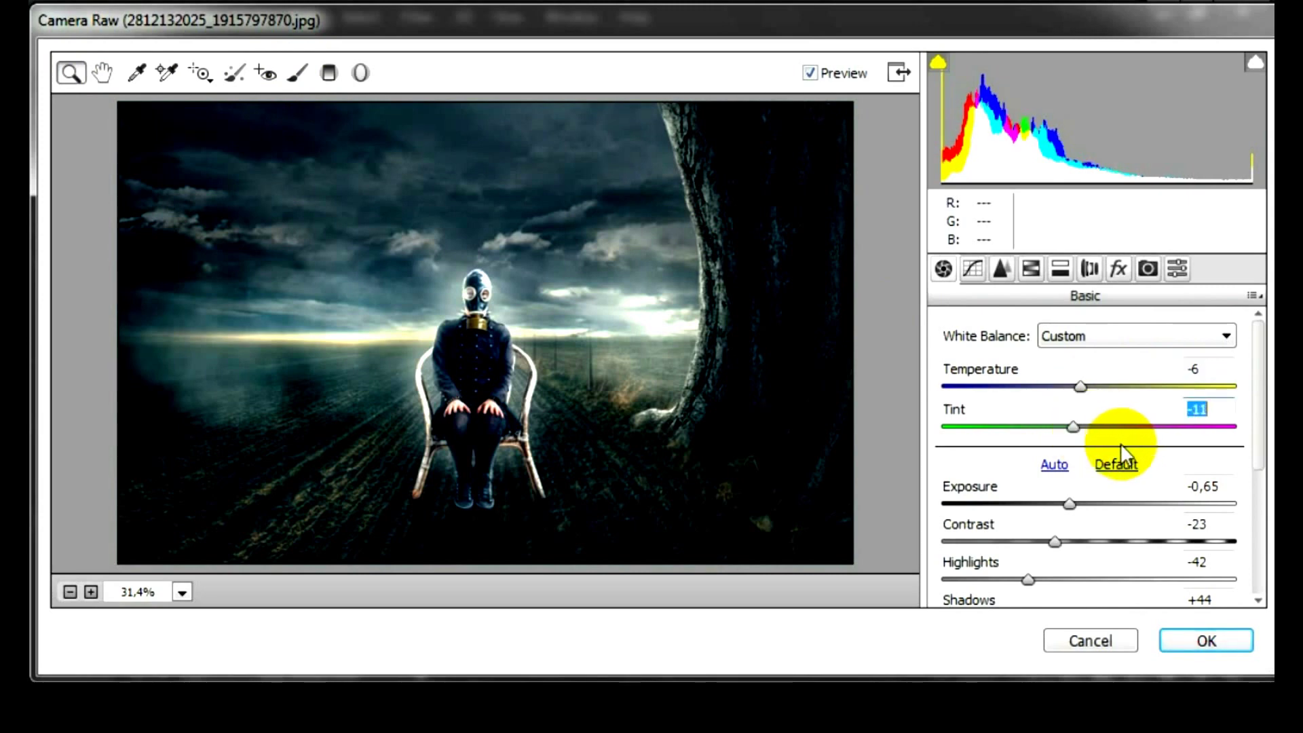
key(Down)
click(1213, 367)
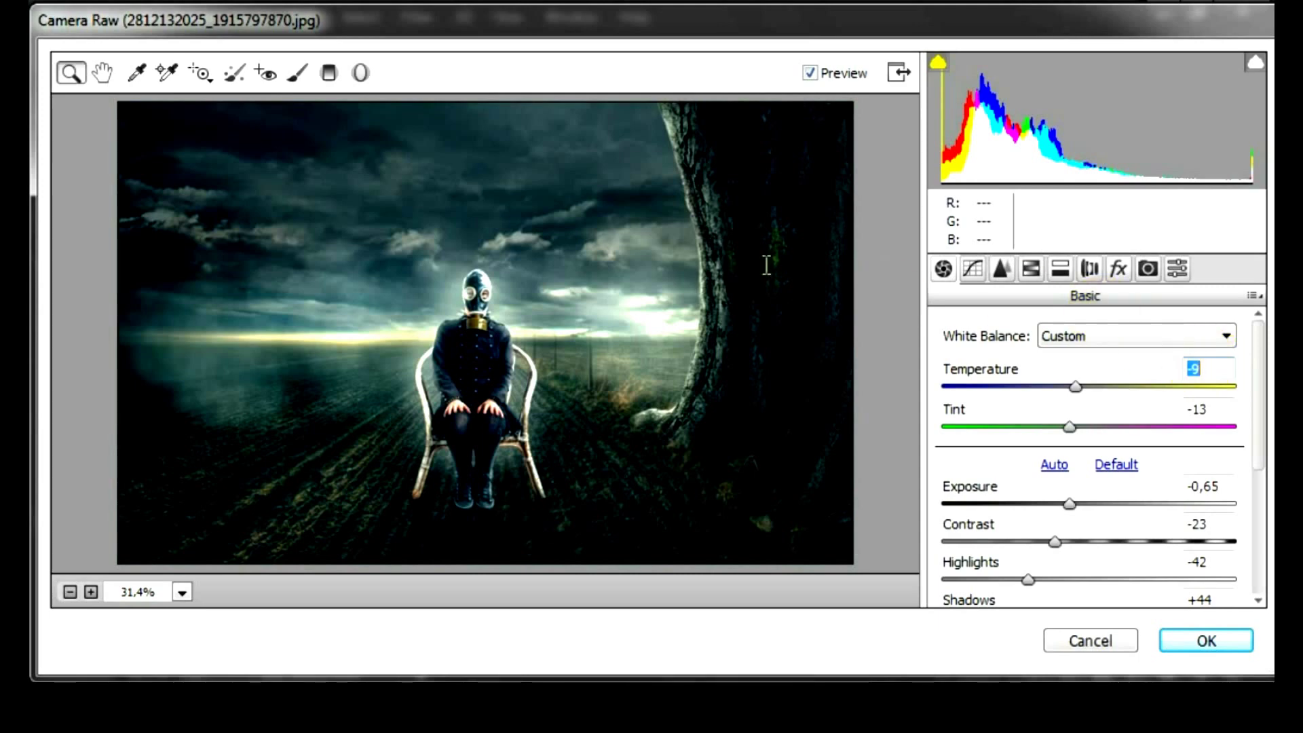
- Brush a +0.55 exposure lift over the field, sky and area beside the gas-mask head
click(297, 73)
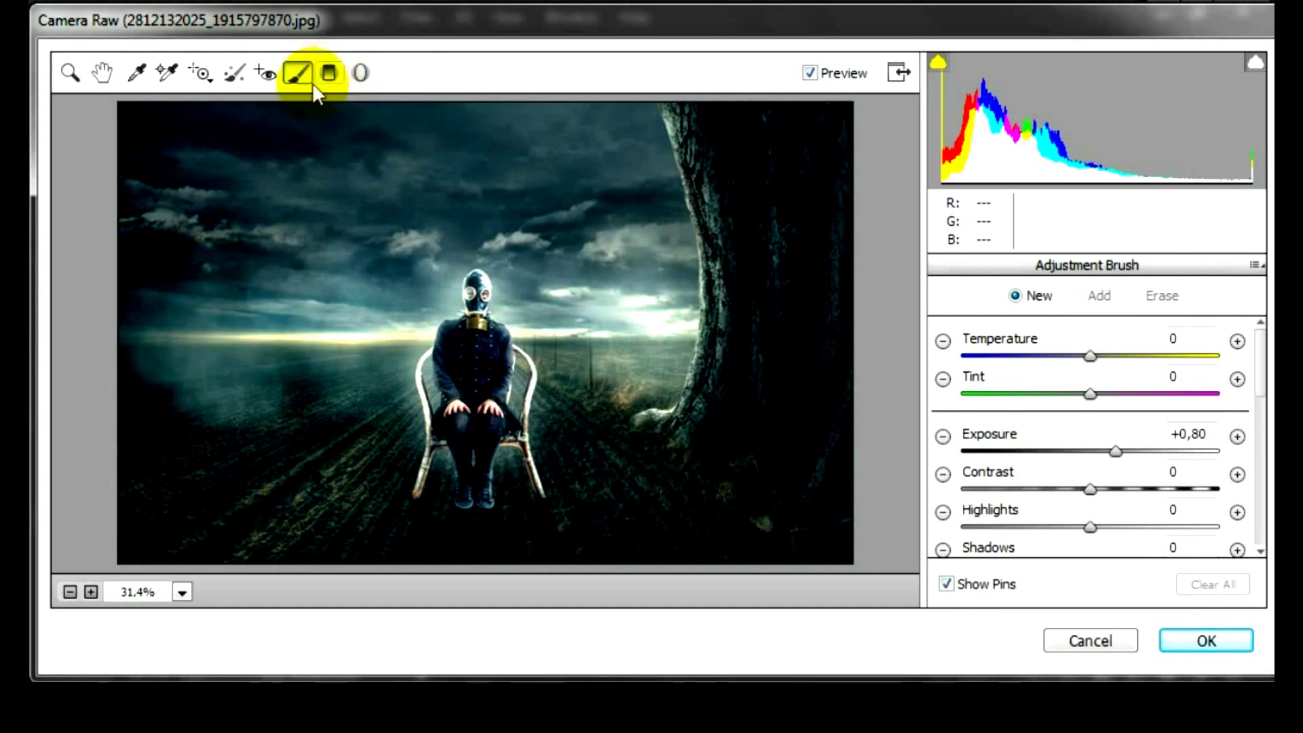
drag(1116, 451, 1107, 451)
mouse_move(364, 300)
mouse_down()
mouse_move(431, 289)
mouse_move(370, 364)
mouse_up()
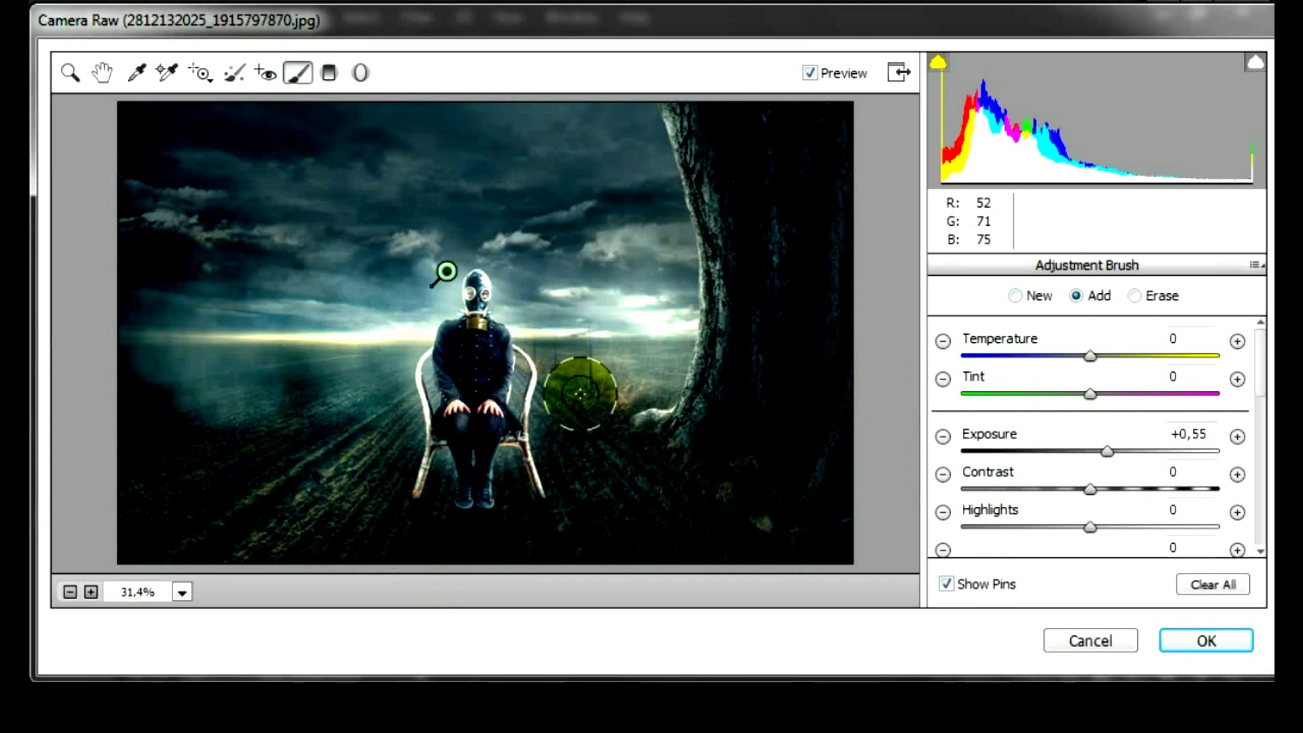
mouse_move(372, 433)
mouse_down()
mouse_move(547, 325)
mouse_move(611, 421)
mouse_up()
click(357, 376)
drag(357, 376, 378, 344)
drag(349, 451, 325, 355)
mouse_move(281, 452)
mouse_down()
mouse_move(337, 355)
mouse_move(605, 319)
mouse_move(373, 292)
mouse_move(540, 256)
mouse_move(597, 466)
mouse_up()
mouse_move(634, 378)
mouse_down()
mouse_move(393, 340)
mouse_move(297, 486)
mouse_move(746, 293)
mouse_up()
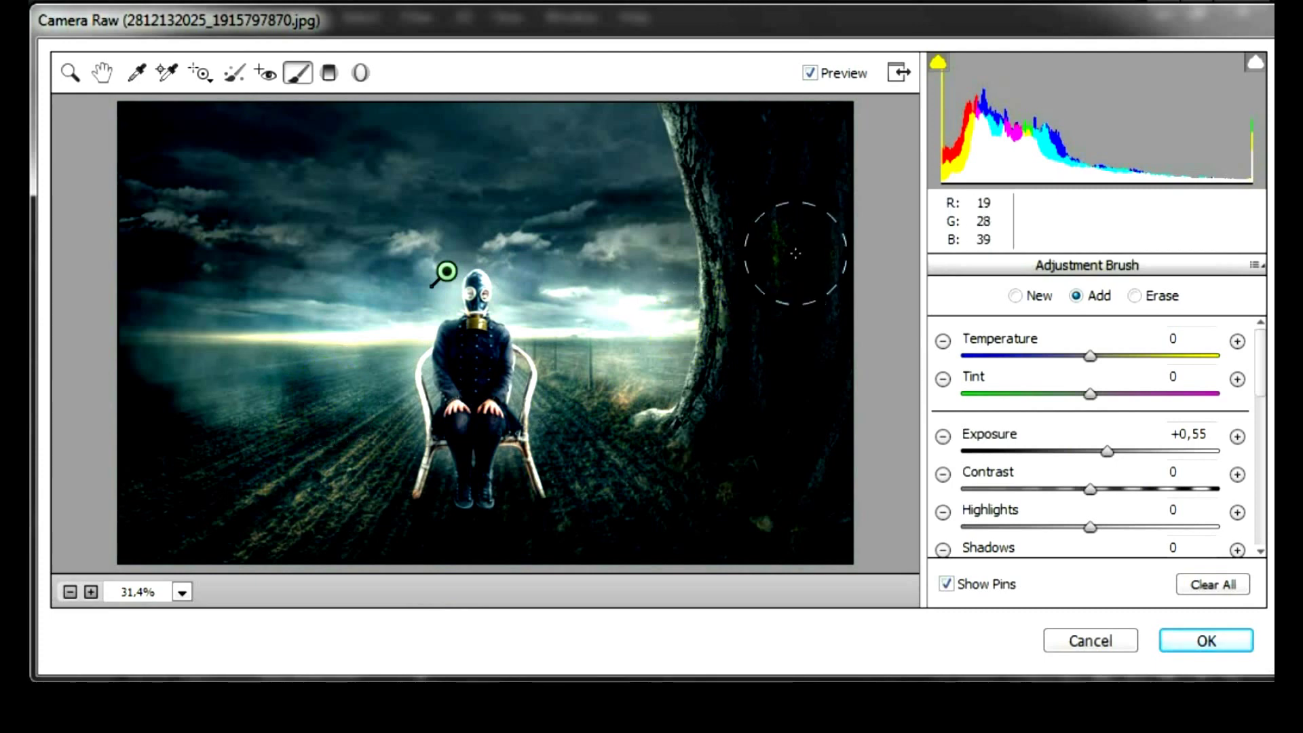
mouse_move(620, 488)
mouse_down()
mouse_move(605, 387)
mouse_move(577, 418)
mouse_move(264, 164)
mouse_up()
- Add a -0.80 exposure graduated filter from the bottom edge up to the figure's lap
click(103, 75)
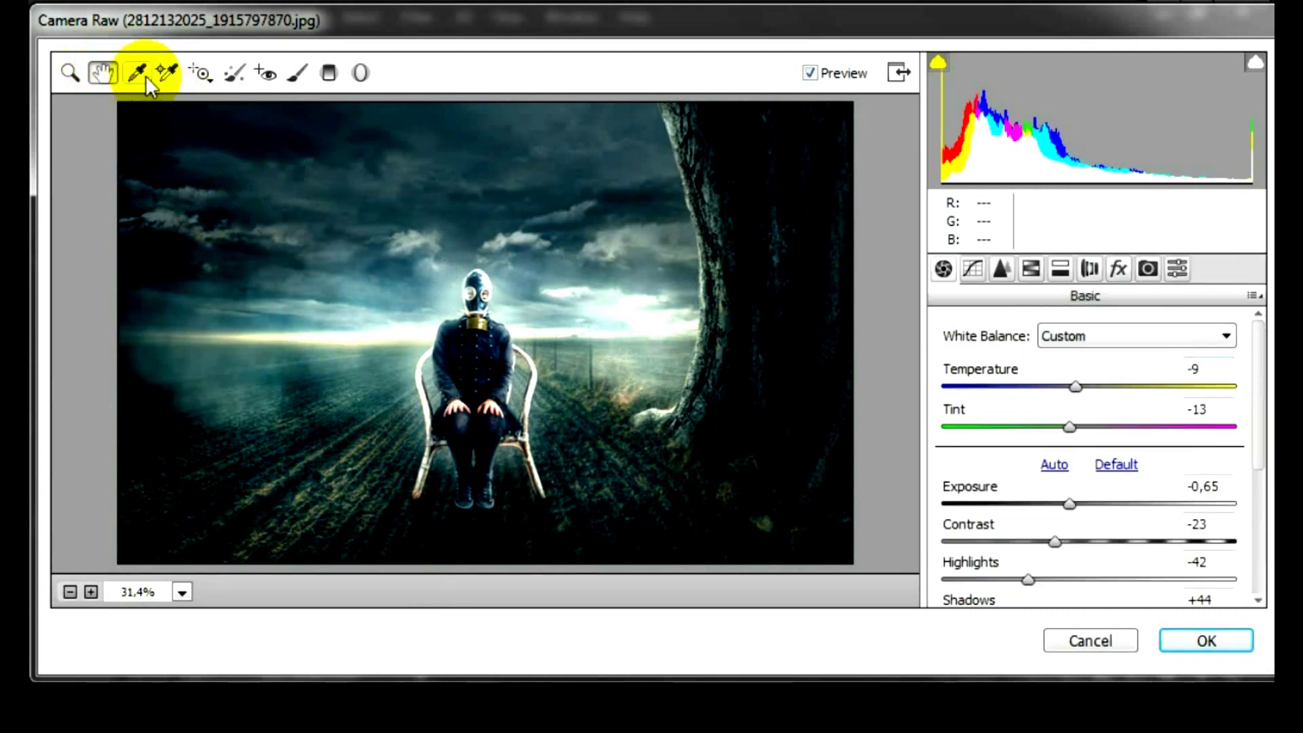
click(327, 75)
drag(1103, 455, 1078, 455)
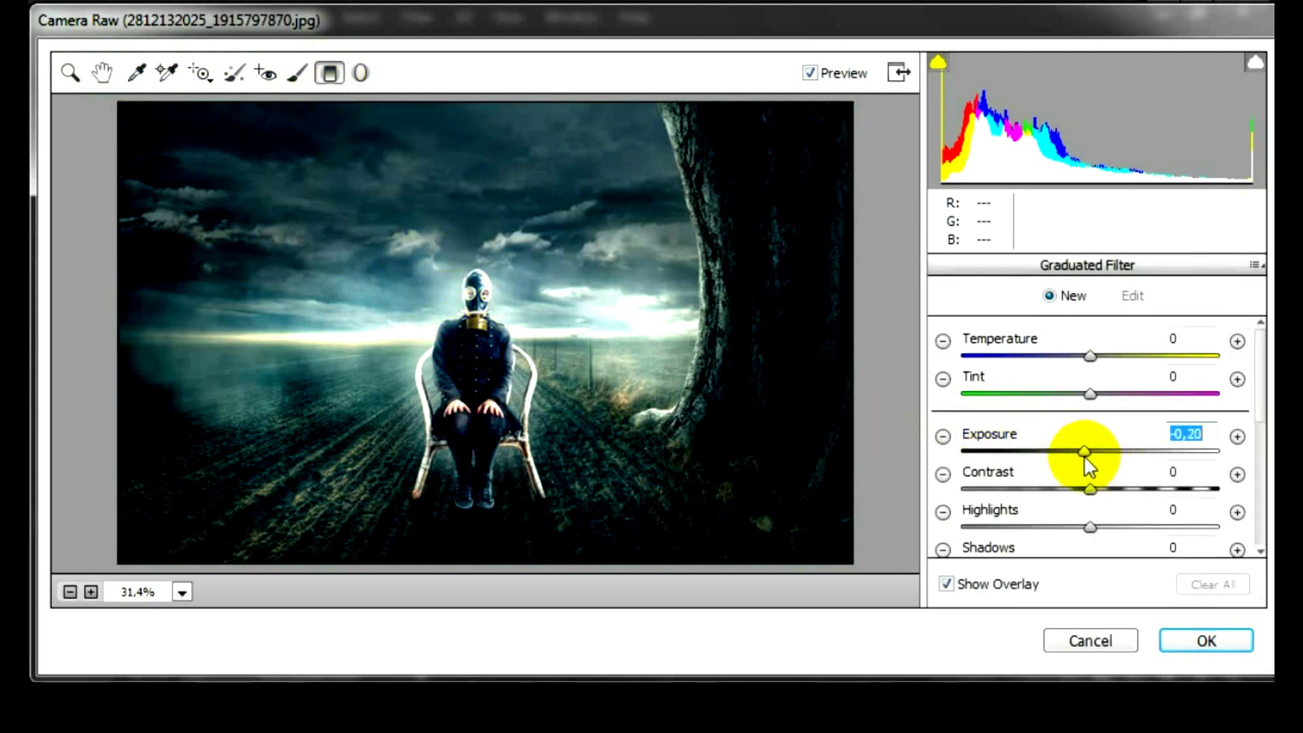
drag(488, 569, 490, 389)
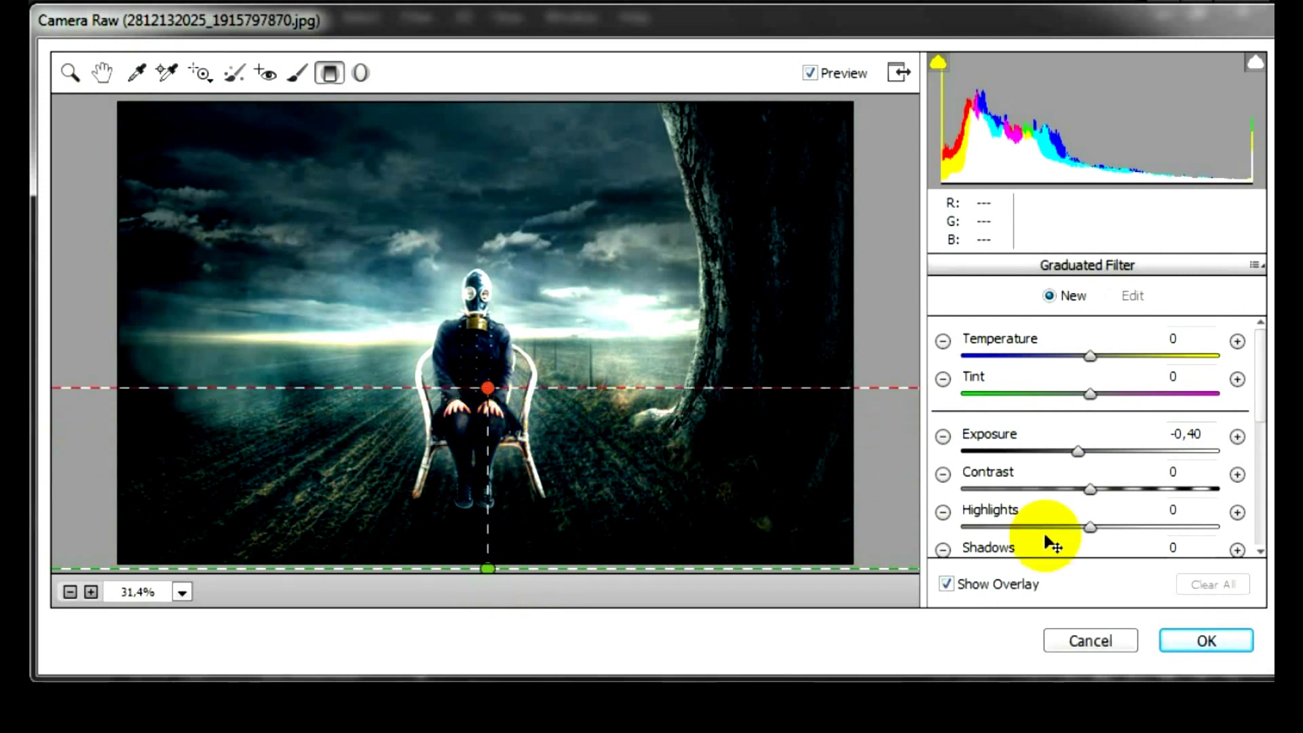
drag(1078, 451, 1068, 451)
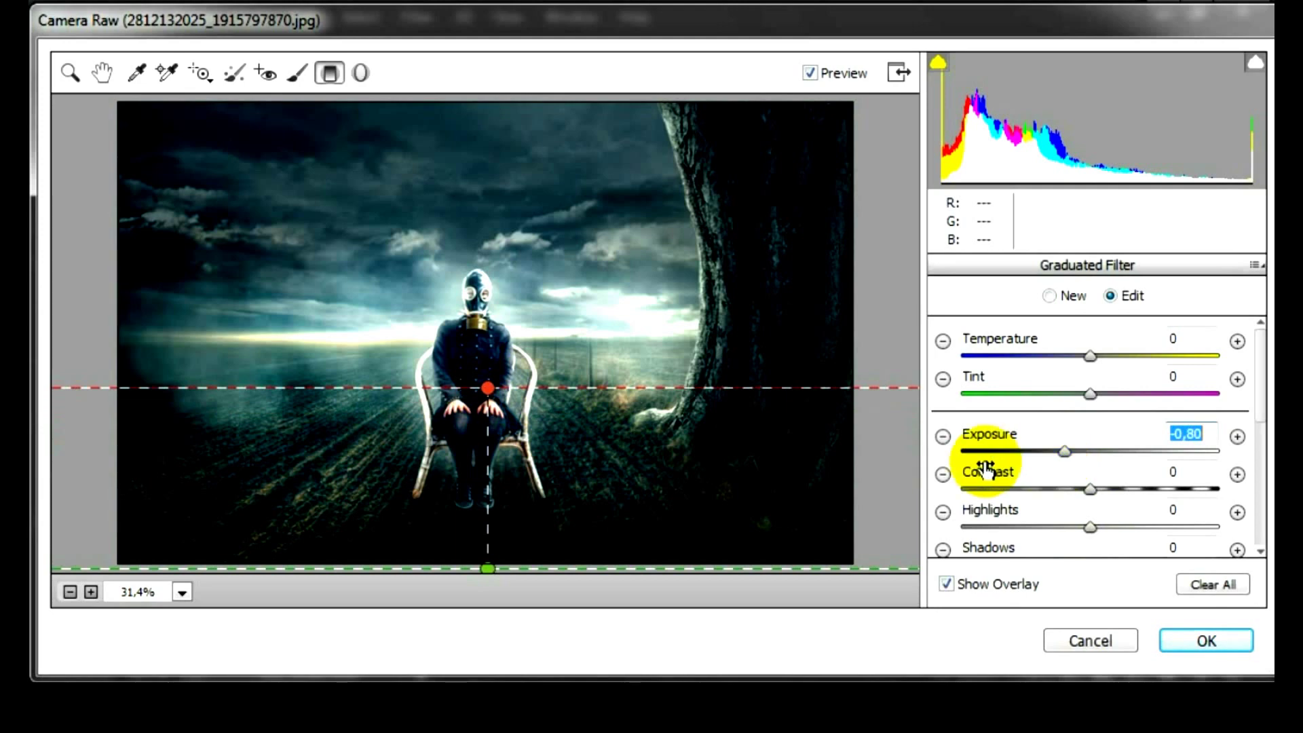
drag(421, 9, 421, 13)
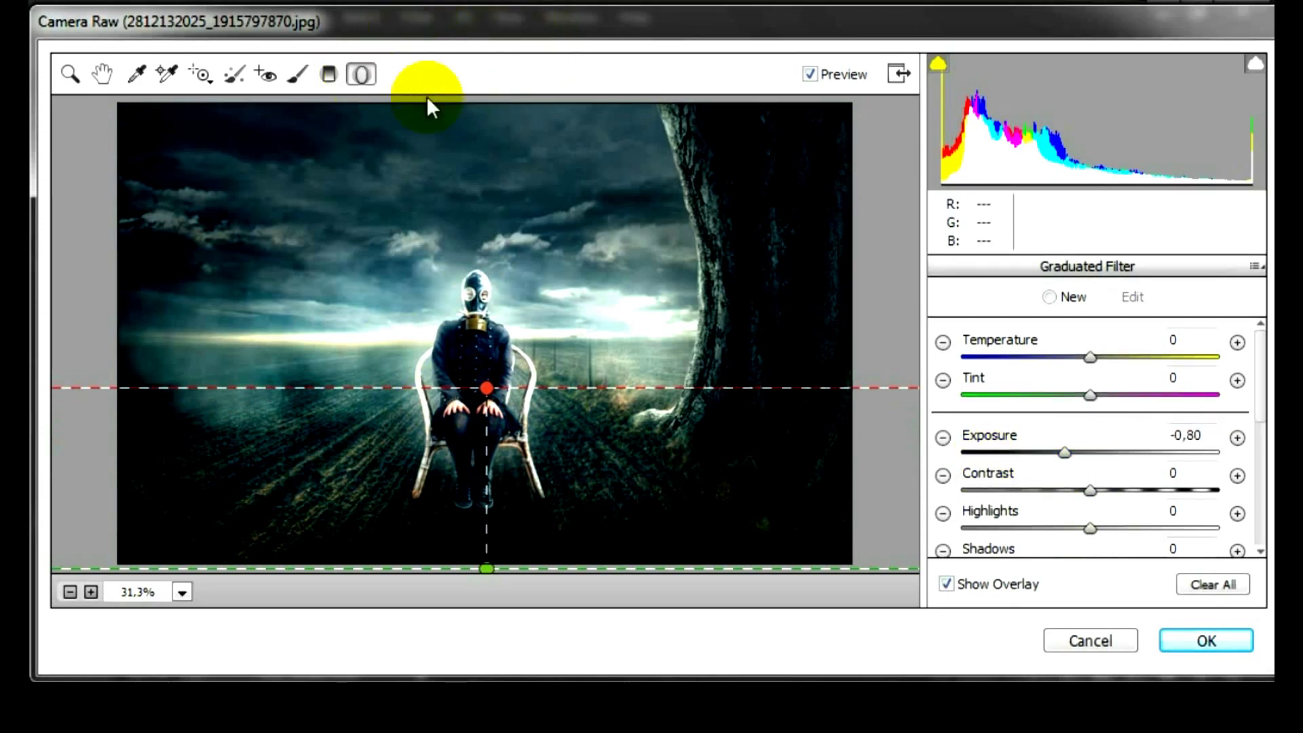
- Place an elliptical filter around the seated figure that darkens its surroundings
click(360, 73)
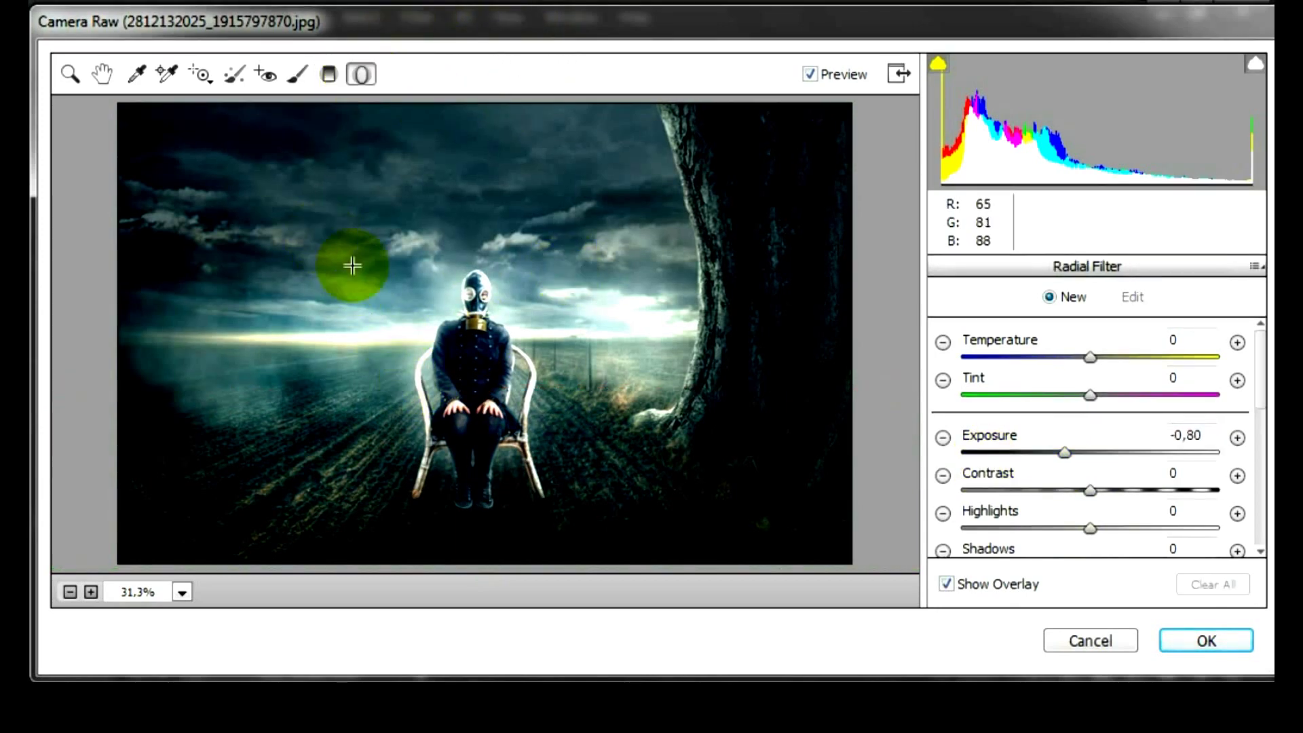
drag(321, 236, 445, 367)
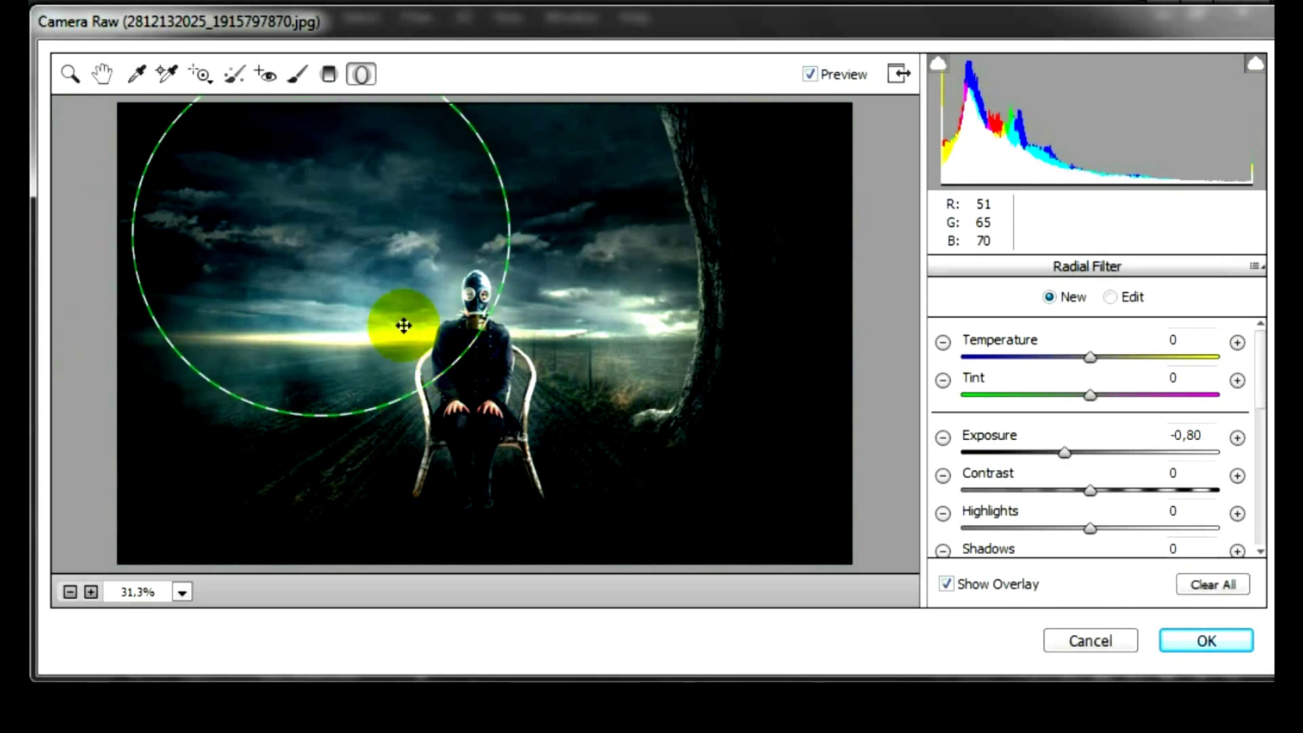
mouse_move(326, 233)
mouse_down()
mouse_move(470, 370)
mouse_move(466, 360)
mouse_up()
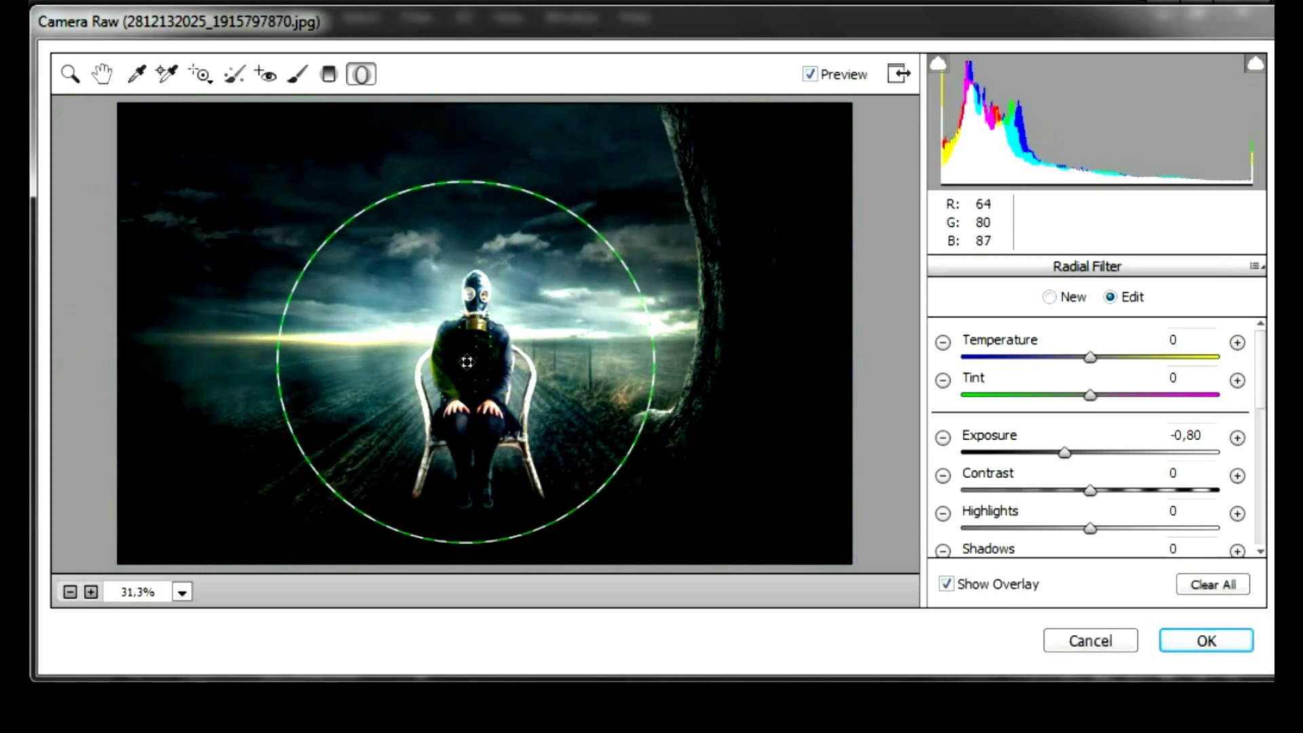
mouse_move(662, 349)
mouse_down()
mouse_move(674, 366)
mouse_move(705, 361)
mouse_up()
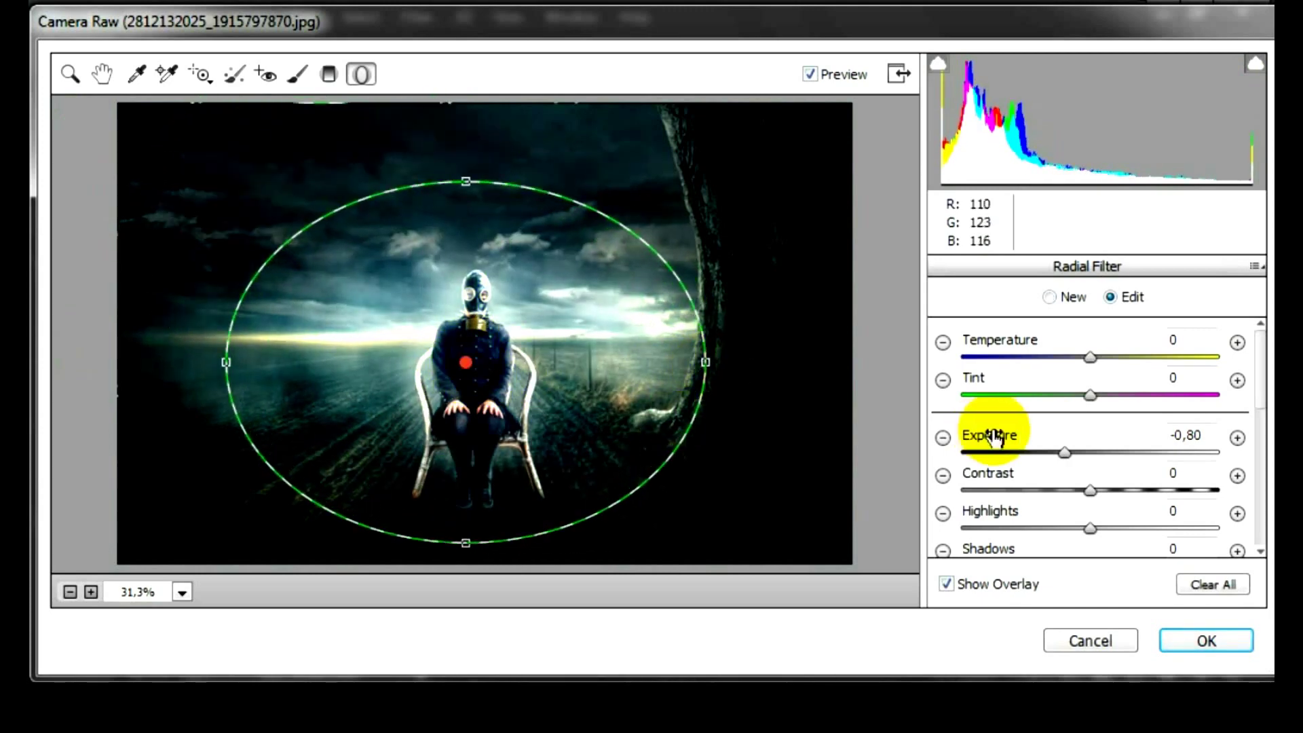
mouse_move(1063, 449)
mouse_down()
mouse_move(1051, 454)
mouse_move(1061, 456)
mouse_up()
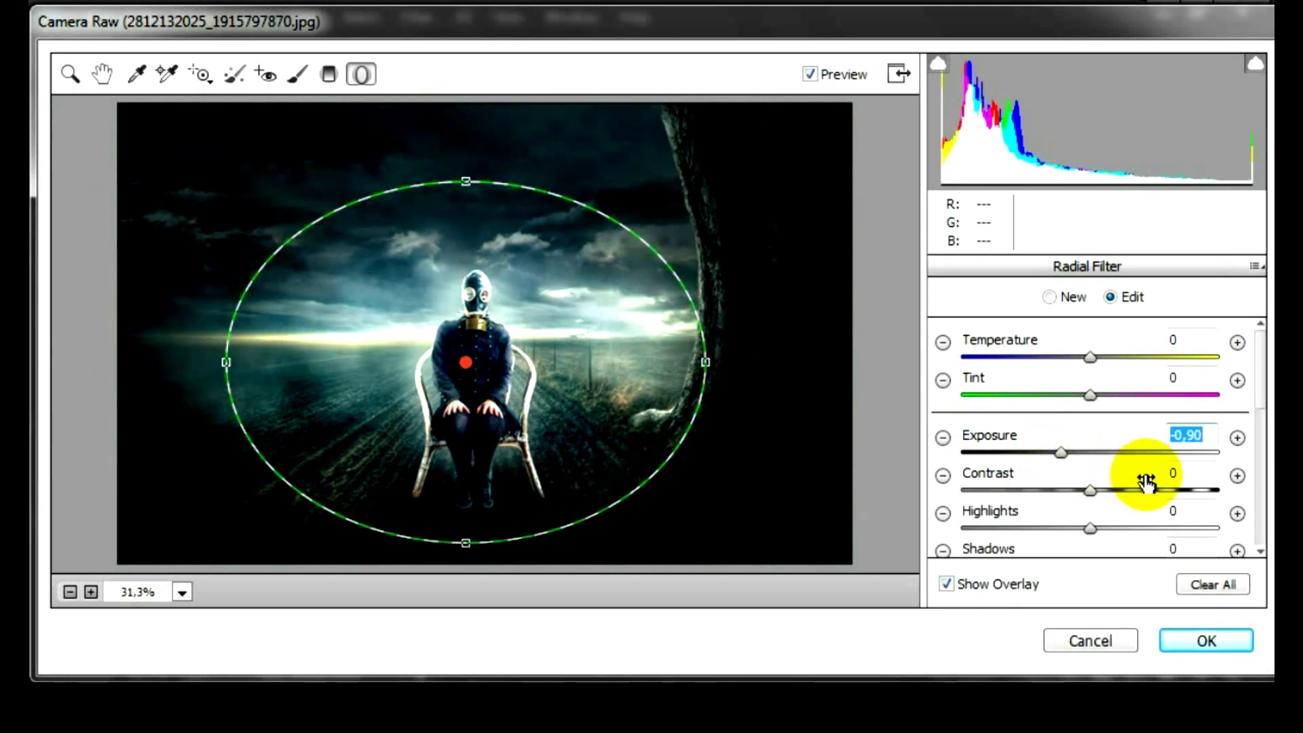
- Brush a +0.35 exposure lift near the head, tree base, left field and sky
click(297, 73)
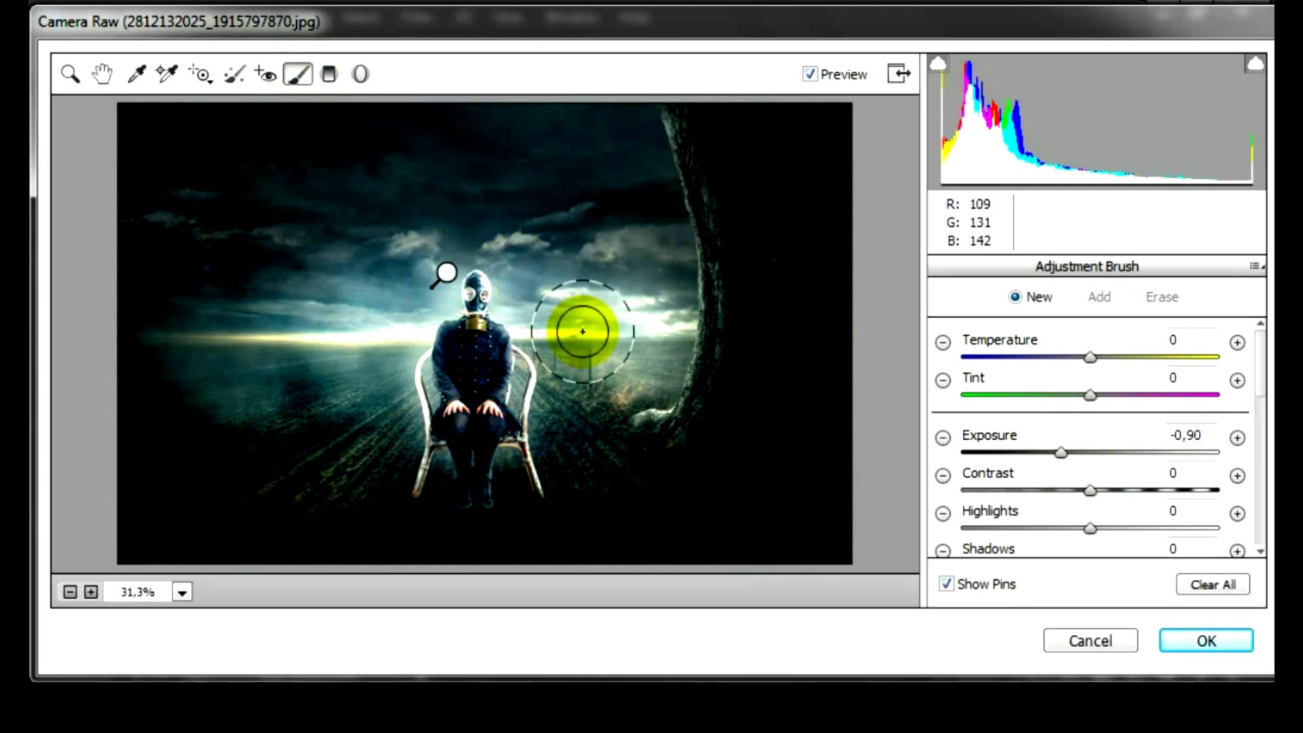
click(1061, 453)
drag(1070, 466, 1078, 454)
drag(546, 276, 547, 349)
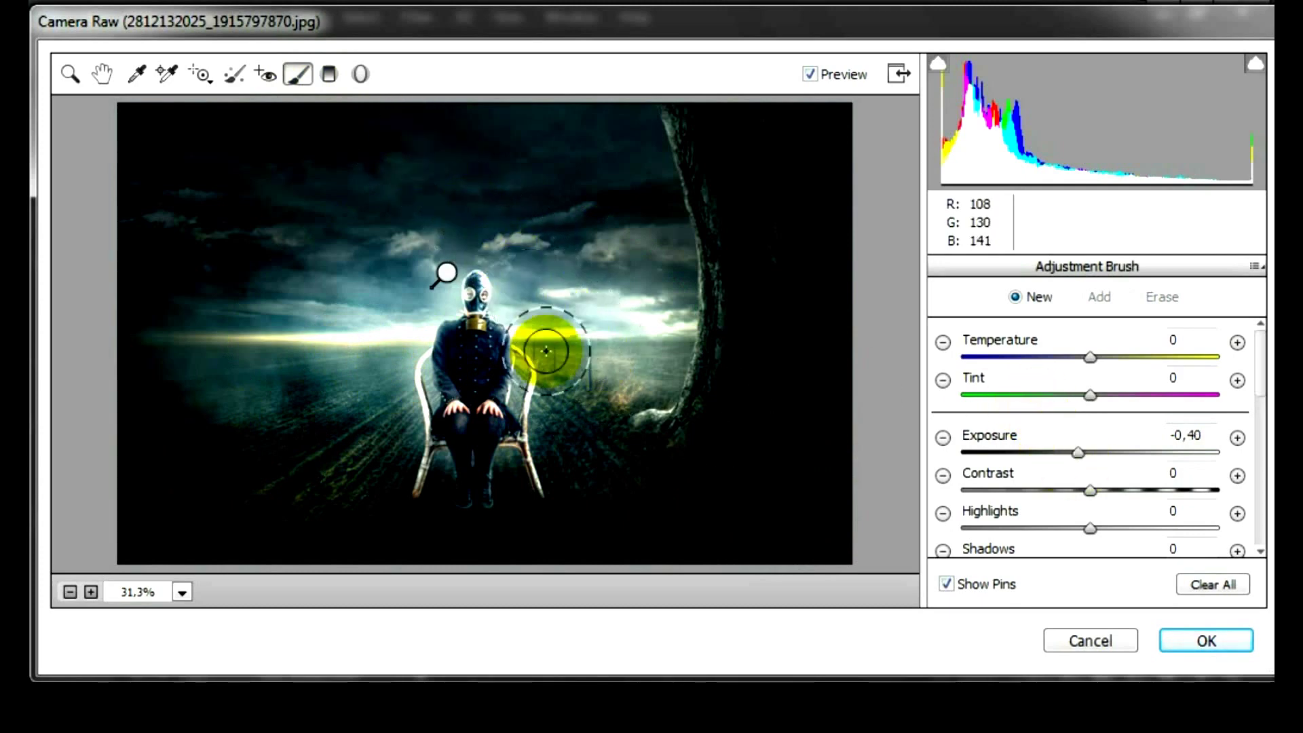
drag(1077, 453, 1101, 453)
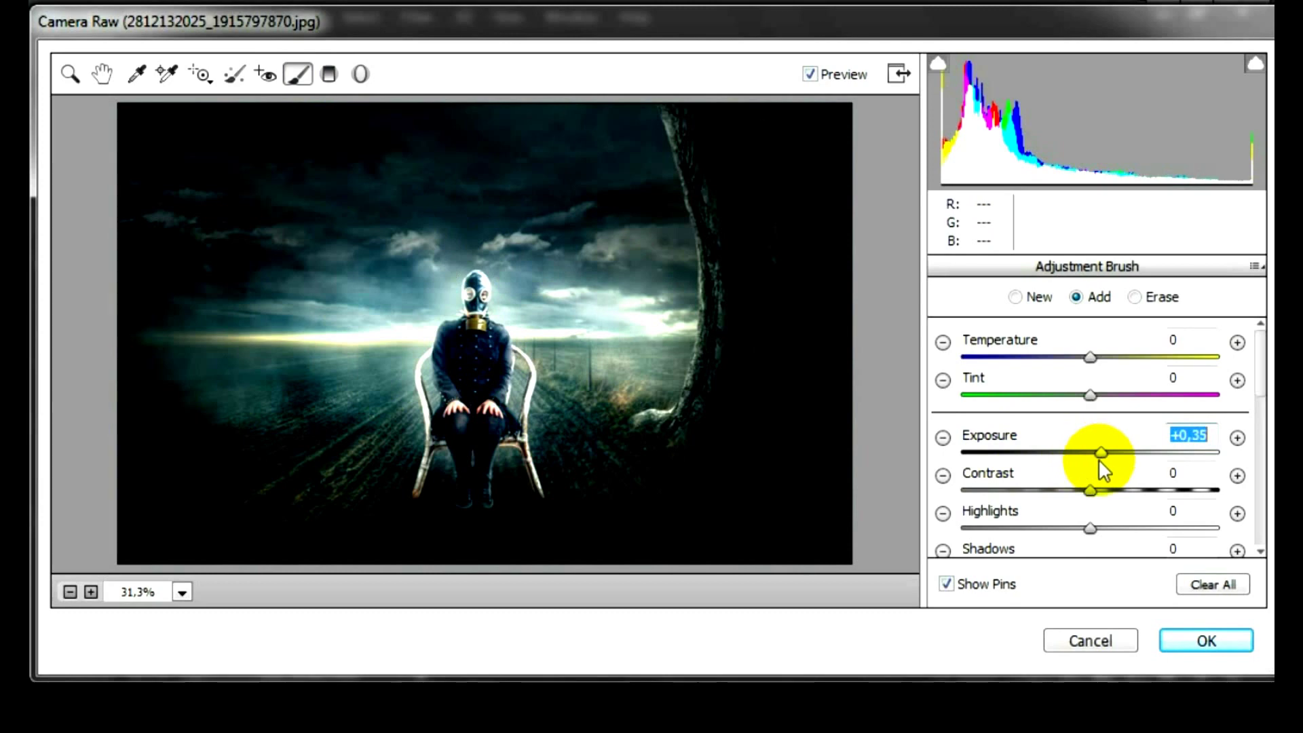
drag(591, 343, 592, 429)
click(422, 276)
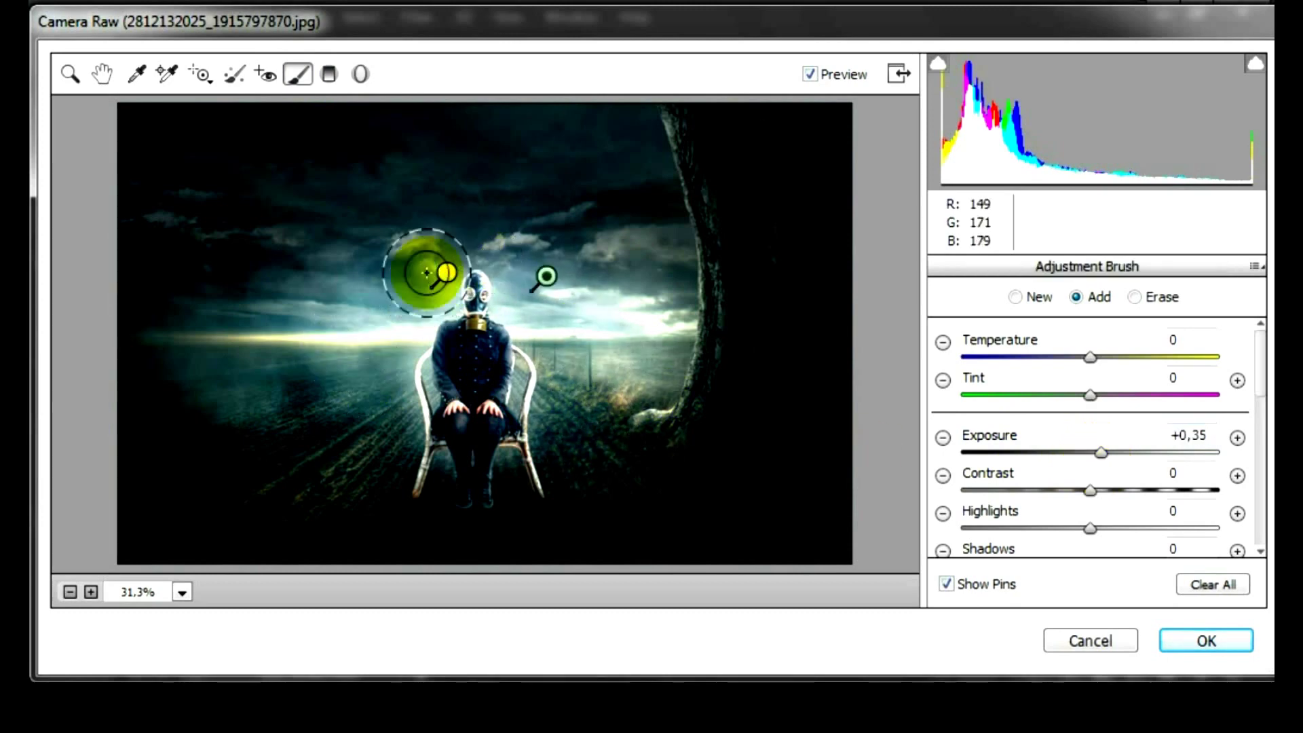
drag(602, 392, 643, 284)
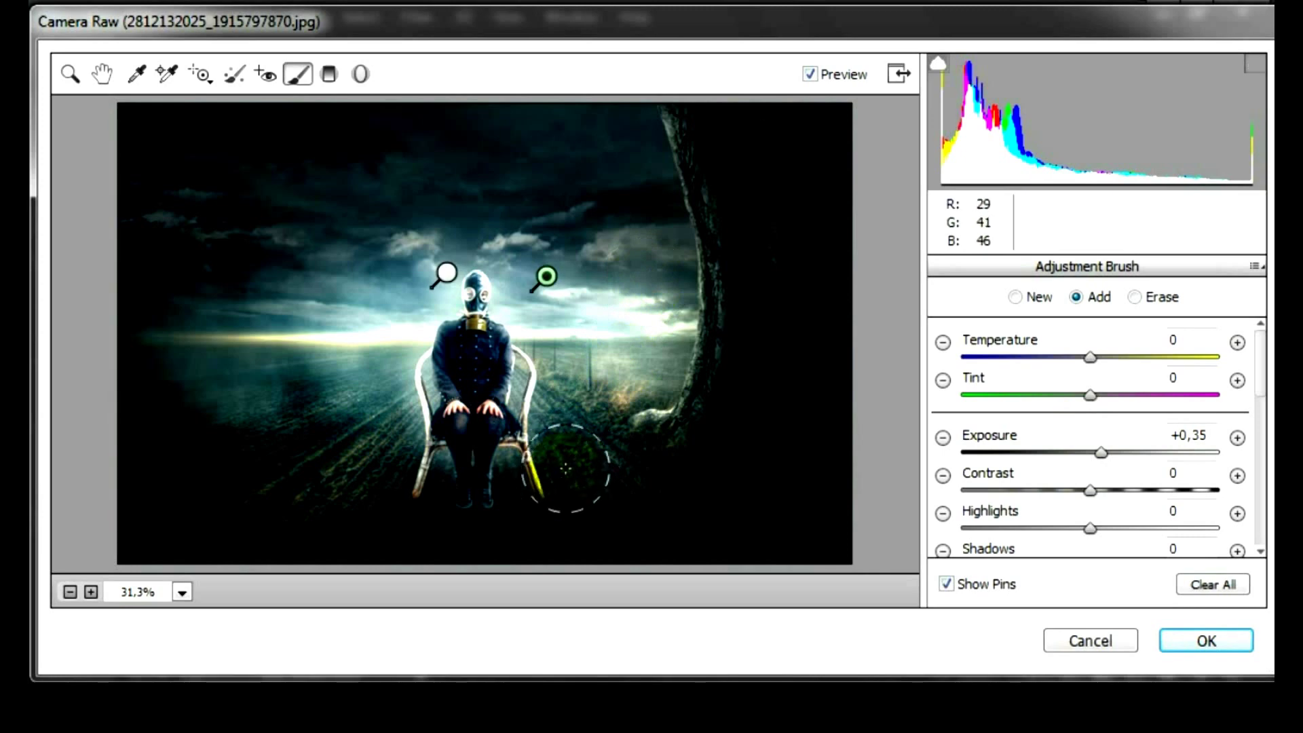
drag(363, 424, 349, 380)
drag(639, 256, 635, 319)
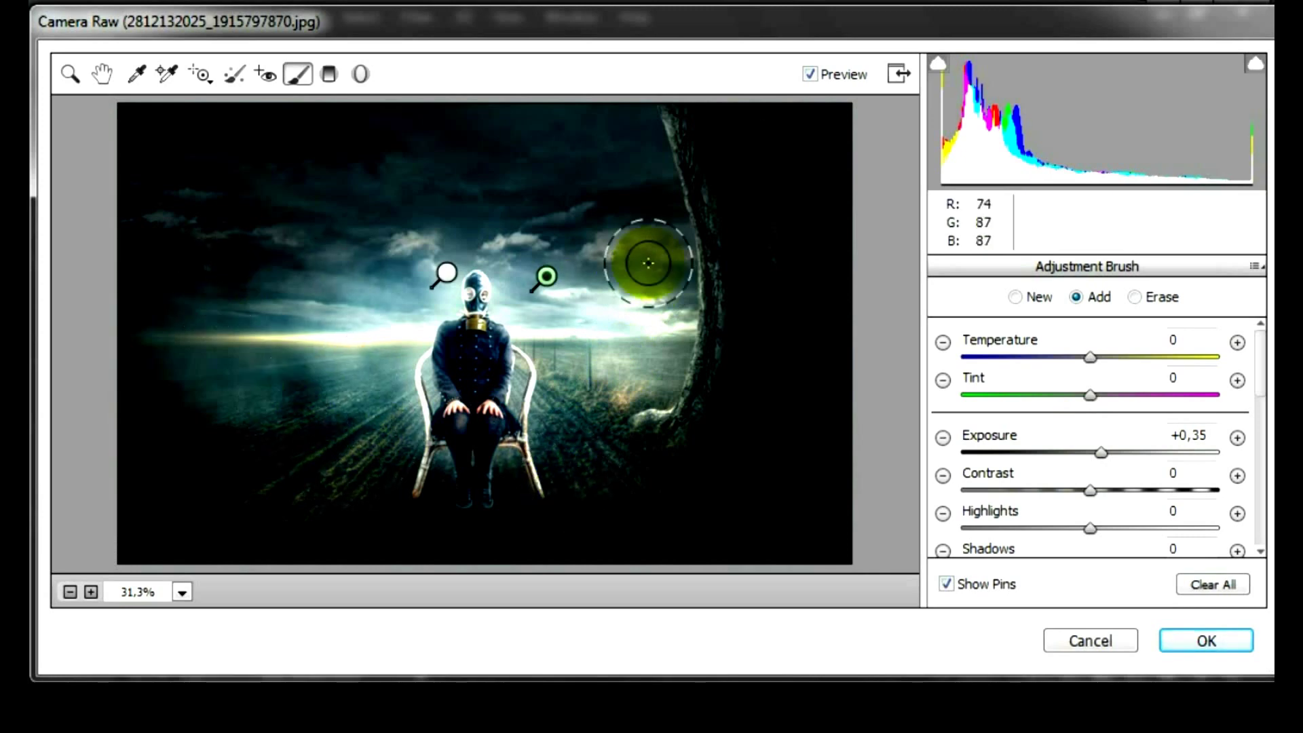
click(54, 66)
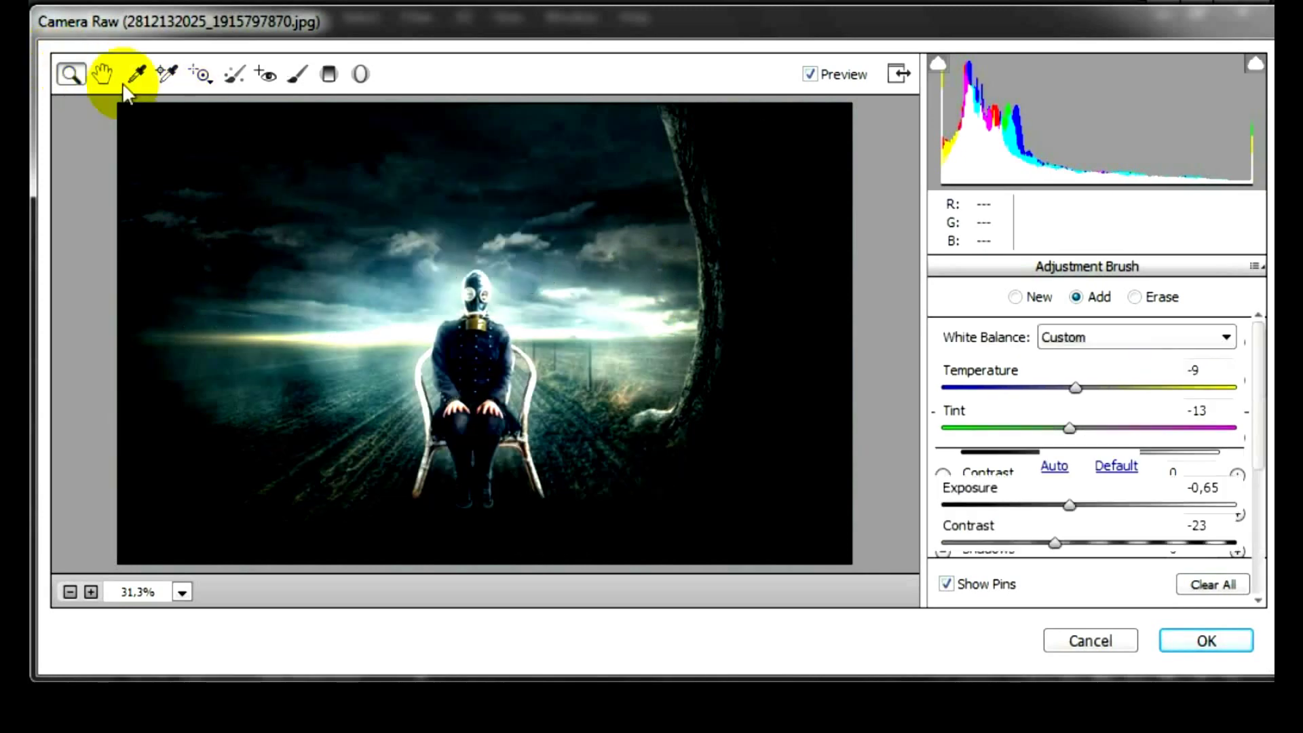
- Lift the tone curve's black point to about 19 and apply the Camera Raw filter
click(975, 270)
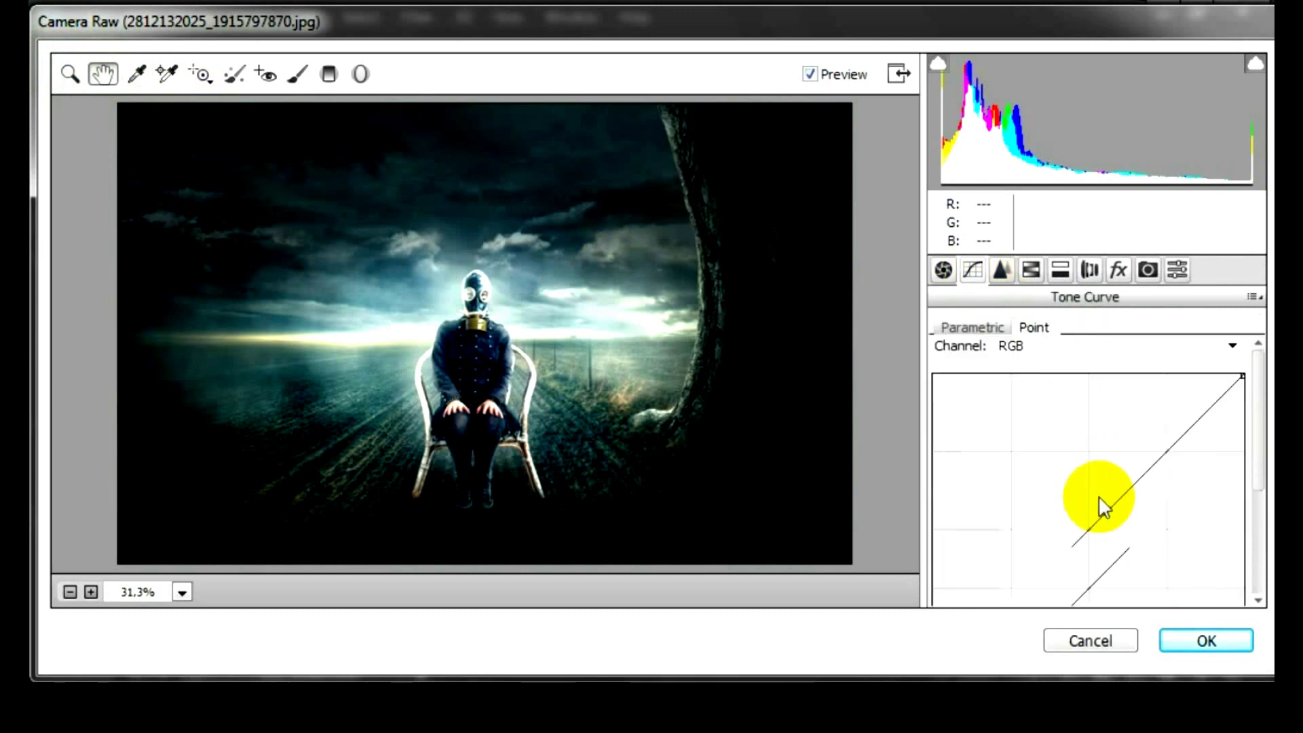
drag(927, 547, 908, 534)
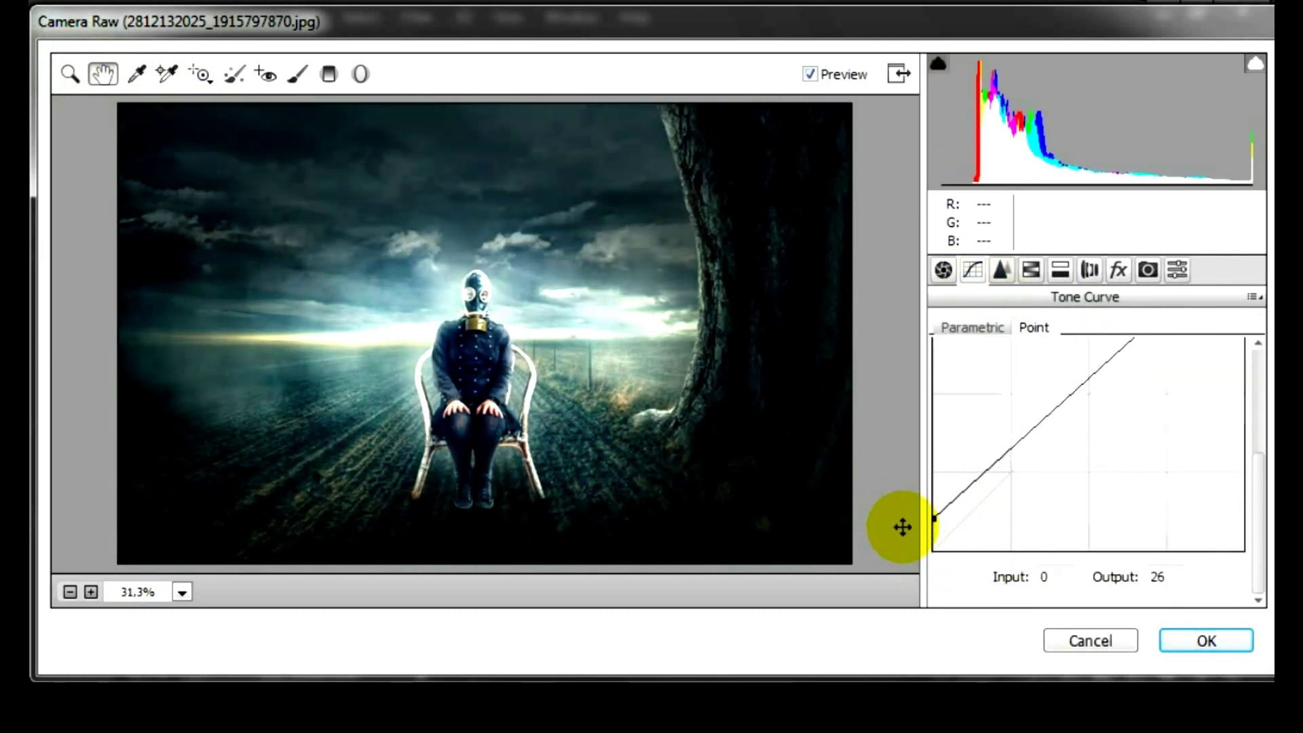
drag(903, 519, 903, 526)
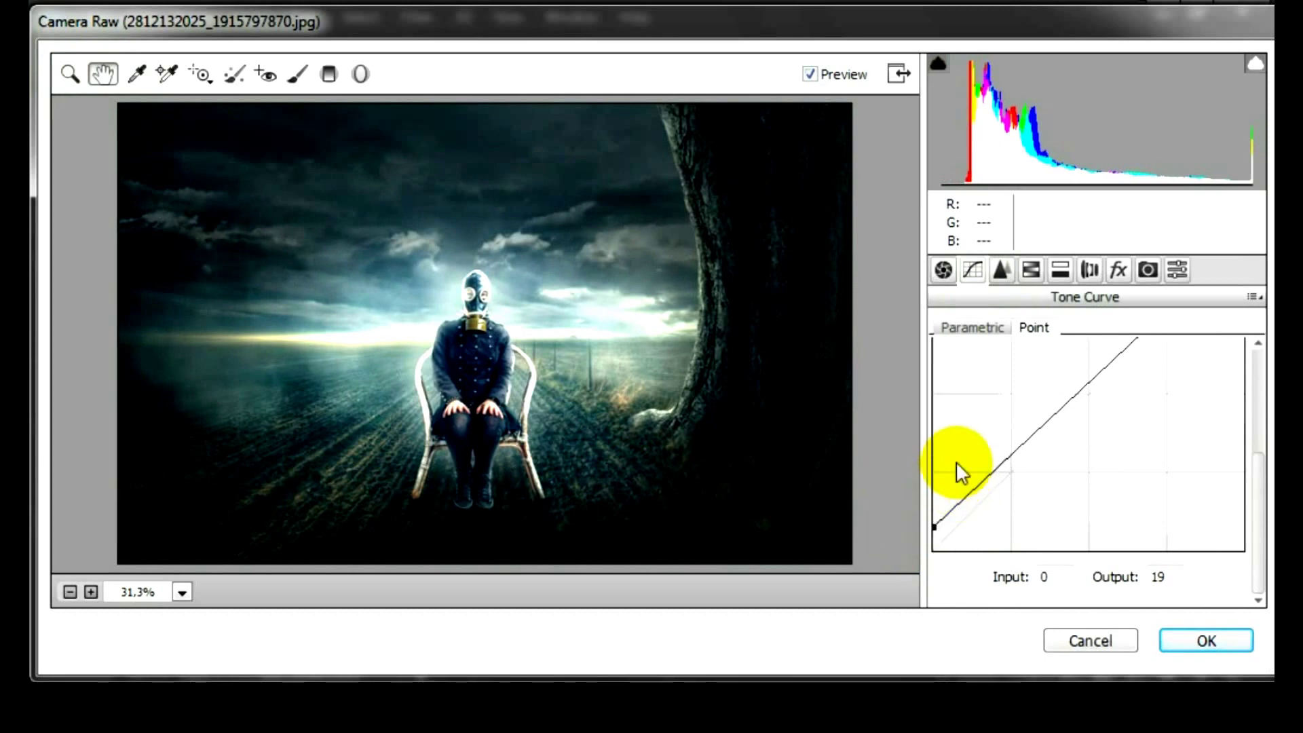
click(1119, 270)
scroll(1127, 505, down, 1)
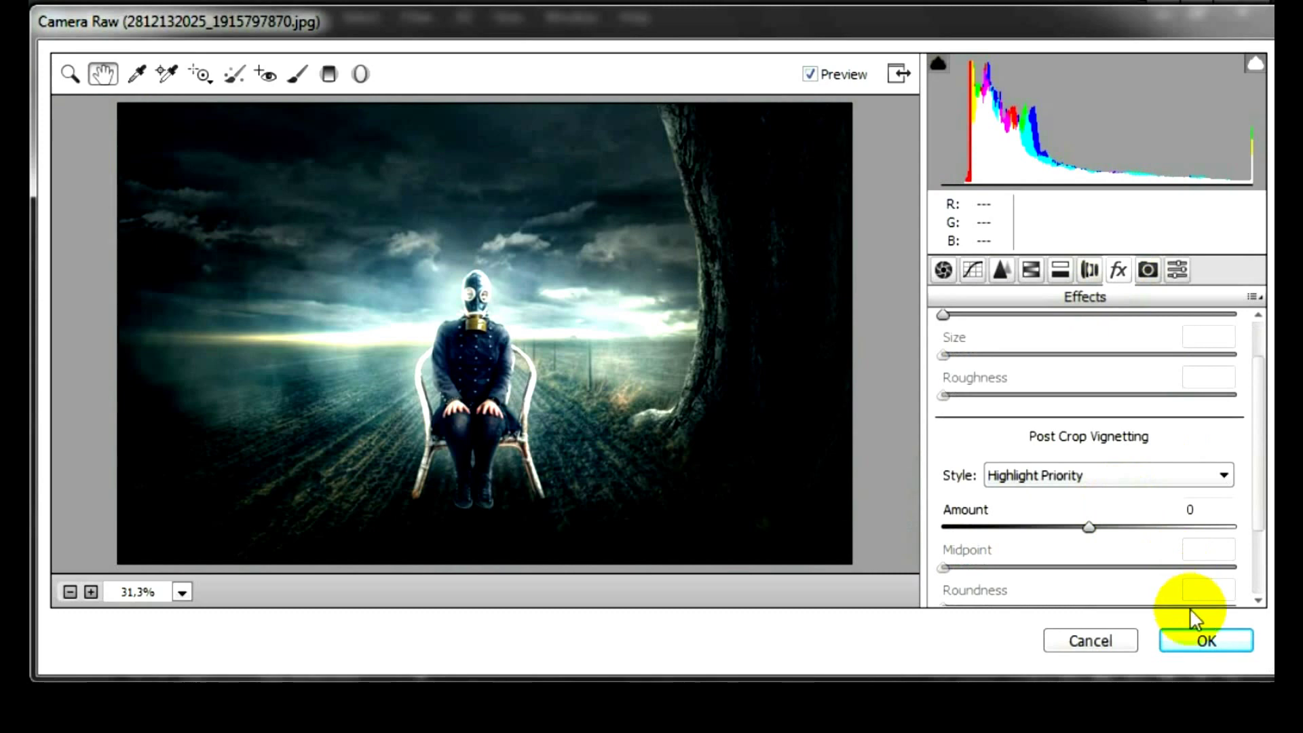
click(1202, 640)
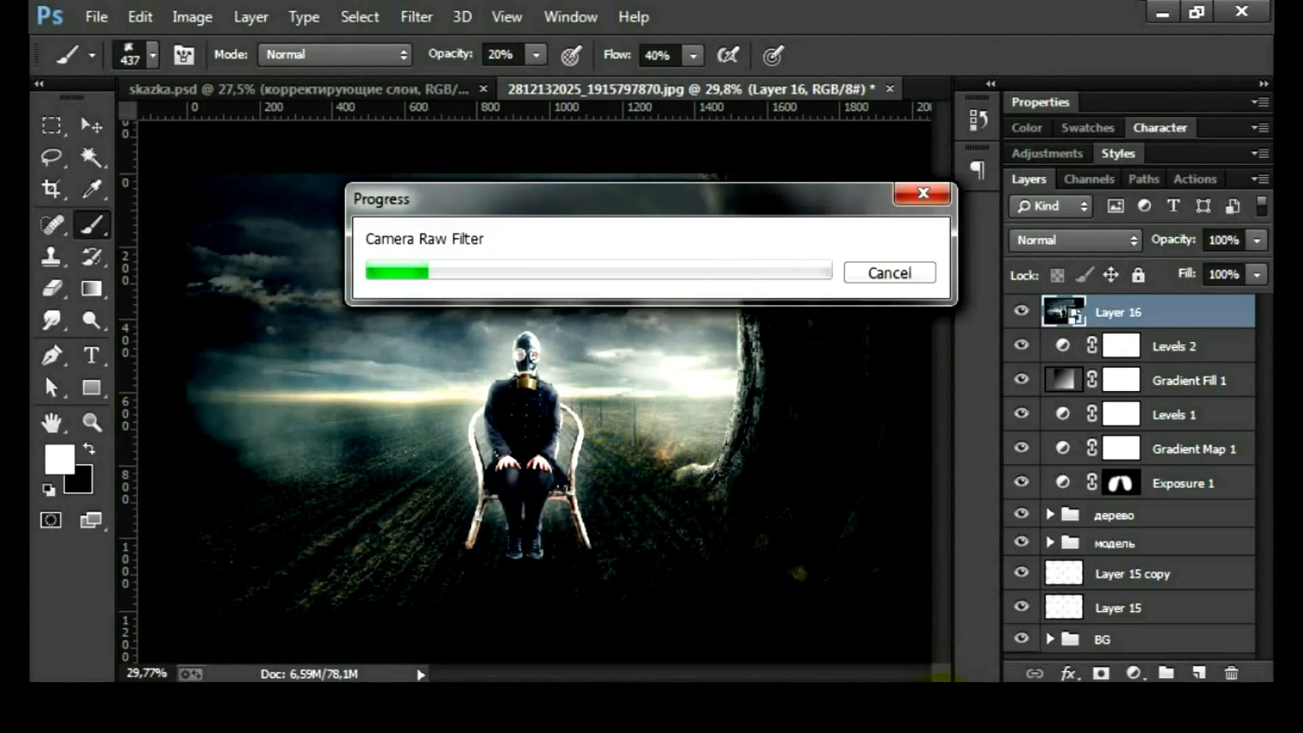
- Add a Brightness/Contrast adjustment layer with brightness 12 and contrast -11
click(1020, 312)
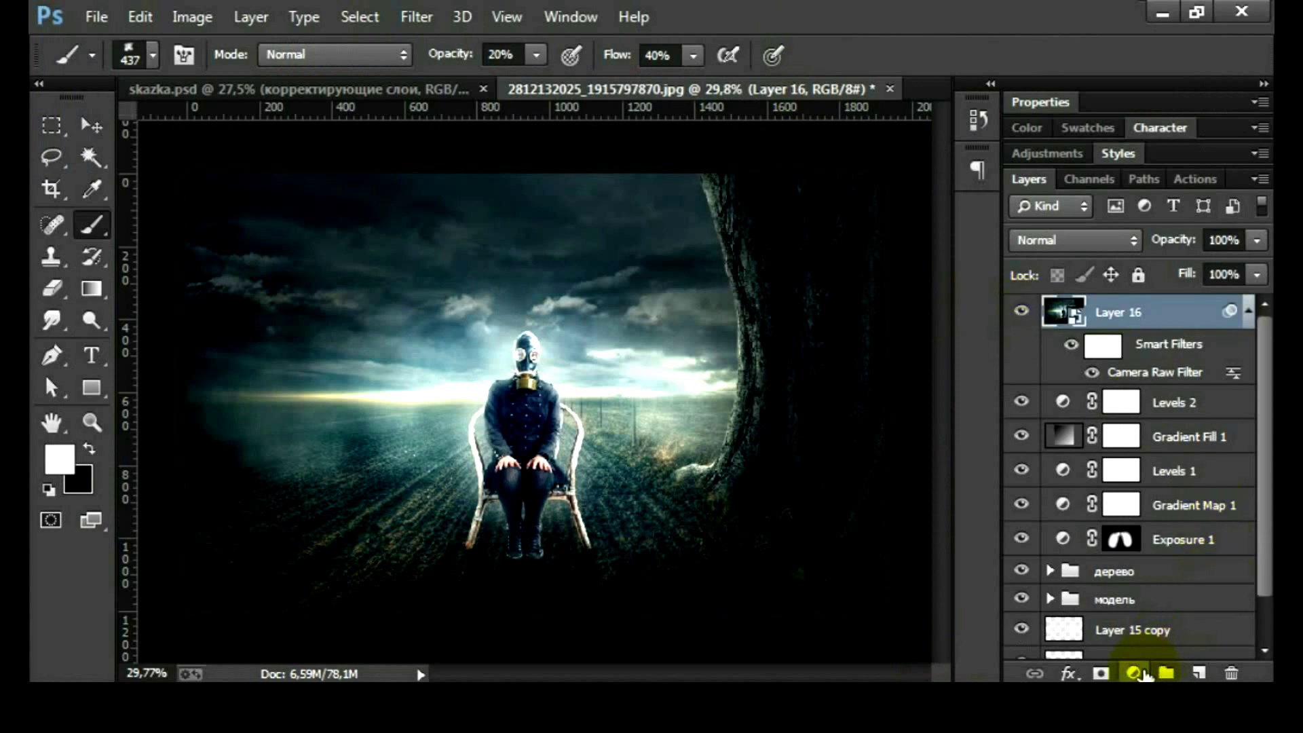
click(1133, 673)
click(1132, 230)
double_click(1218, 214)
text(12)
click(1205, 265)
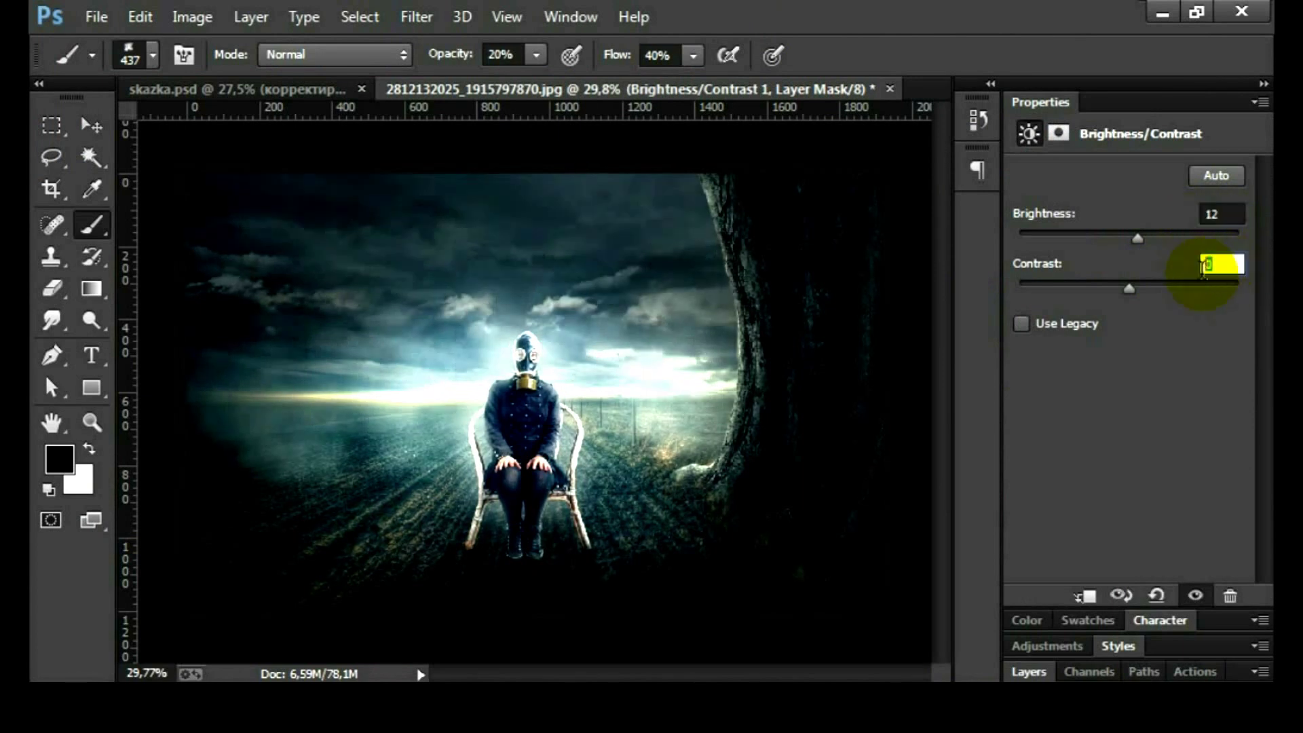
text(4)
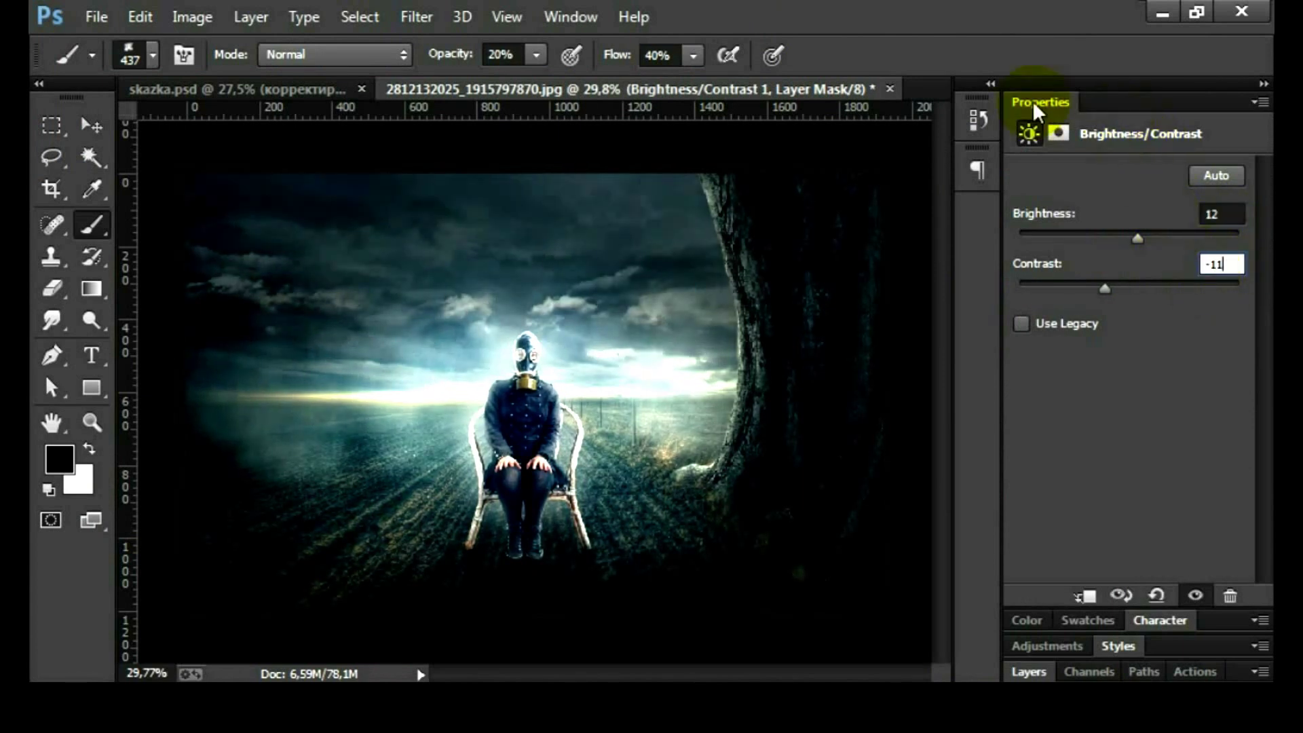
double_click(1039, 102)
click(1027, 181)
click(1022, 311)
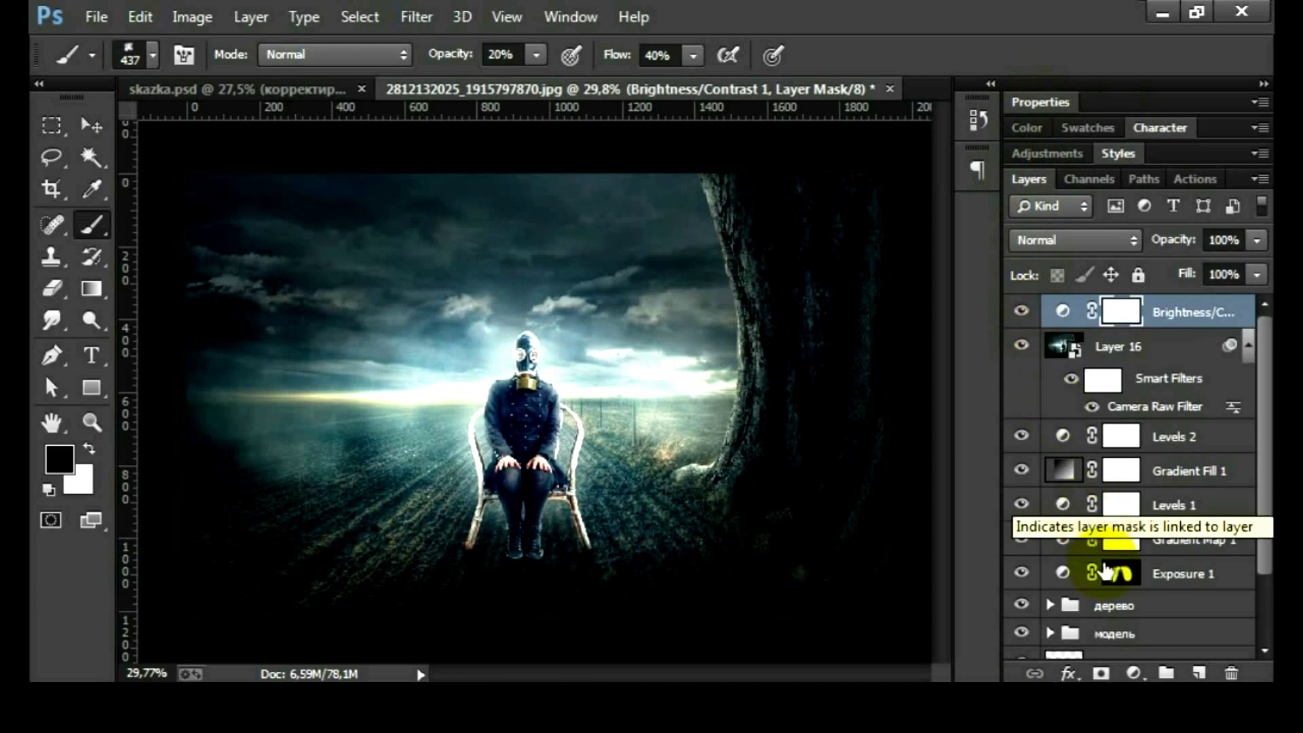
- Add a Vibrance adjustment layer with Vibrance 40 and Saturation -42
click(1134, 673)
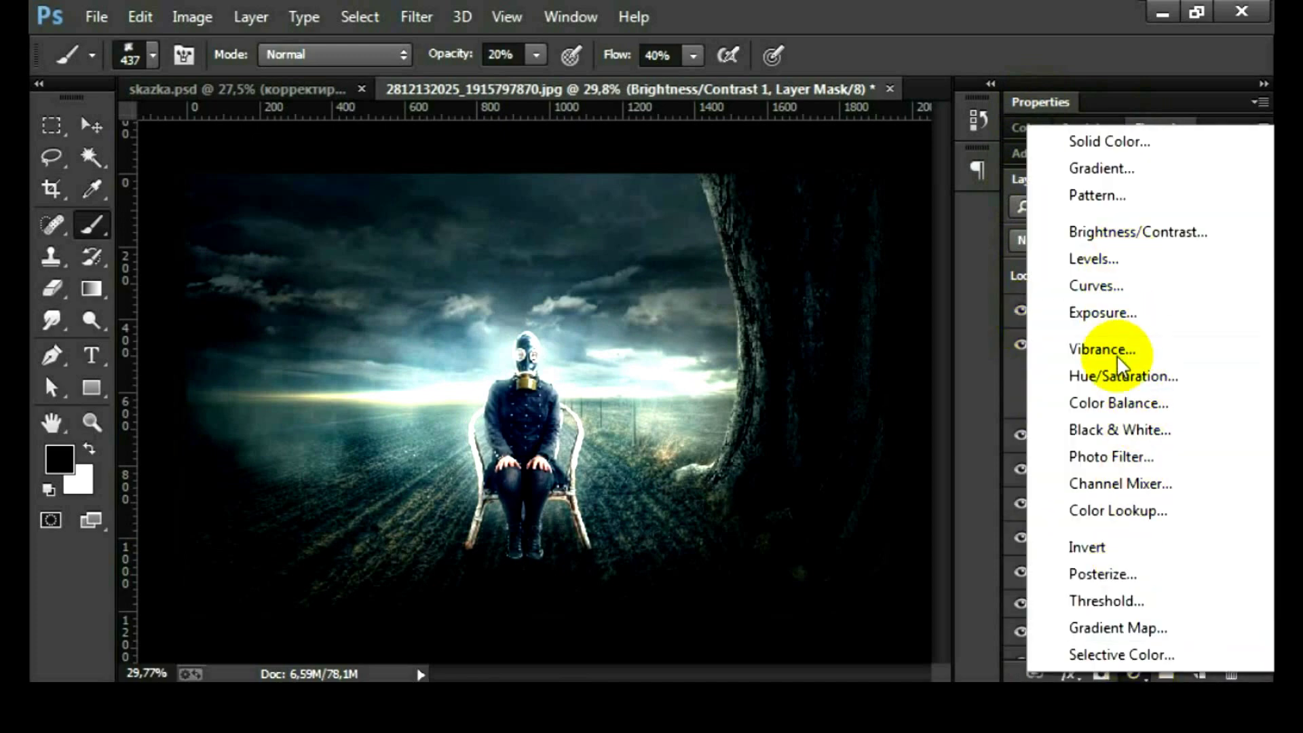
click(1120, 349)
click(1203, 176)
text(40)
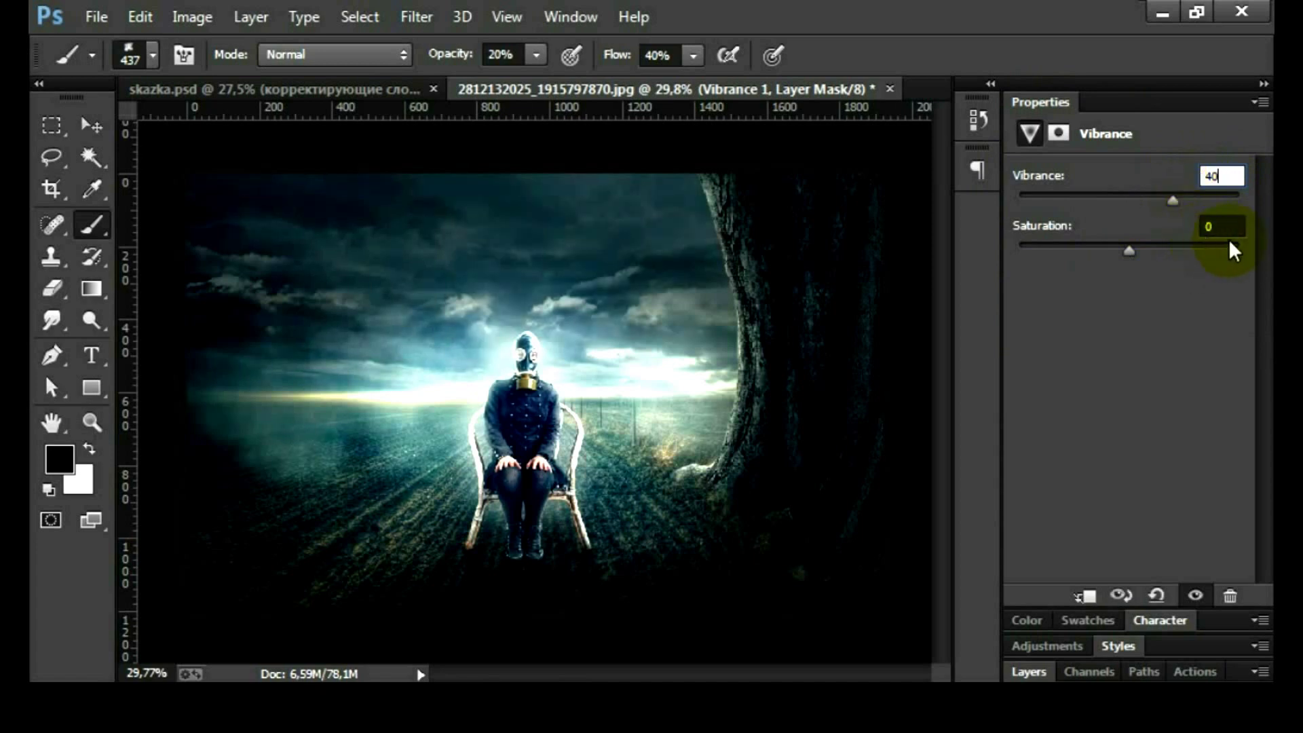
click(1199, 239)
text(-42)
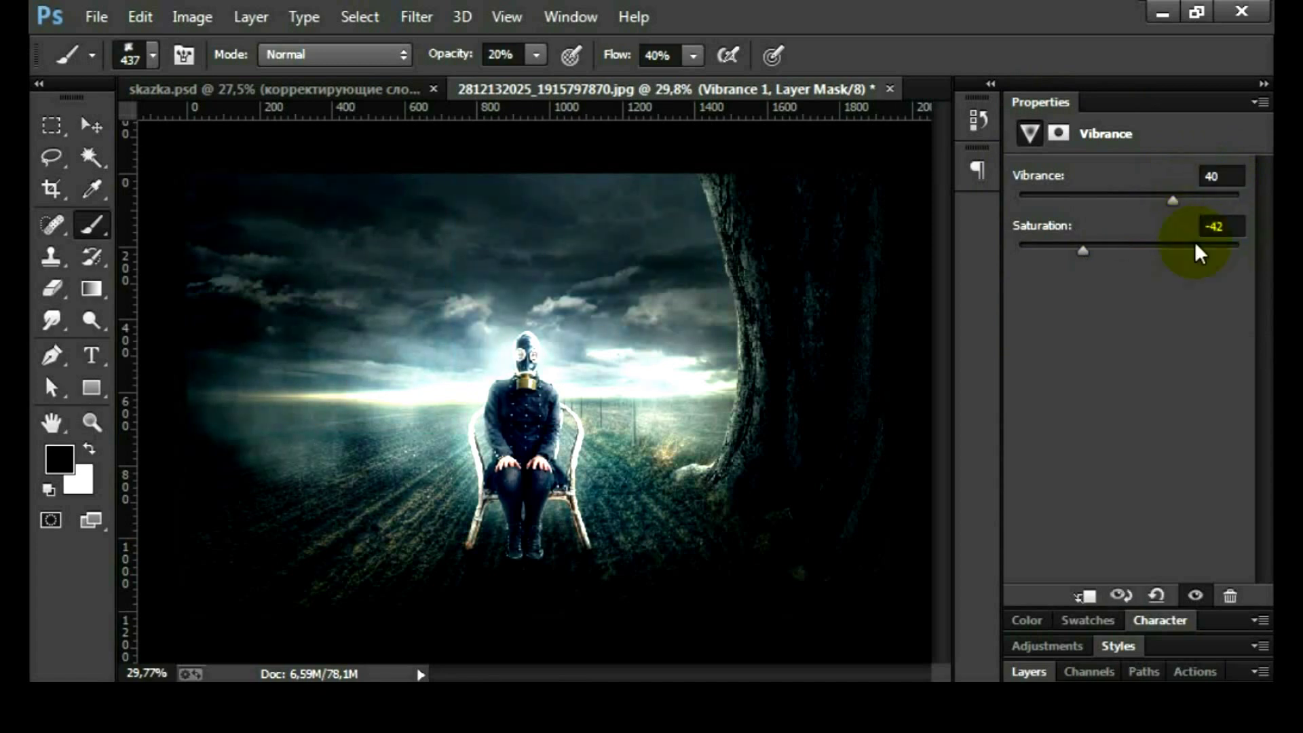
double_click(1037, 103)
click(1026, 178)
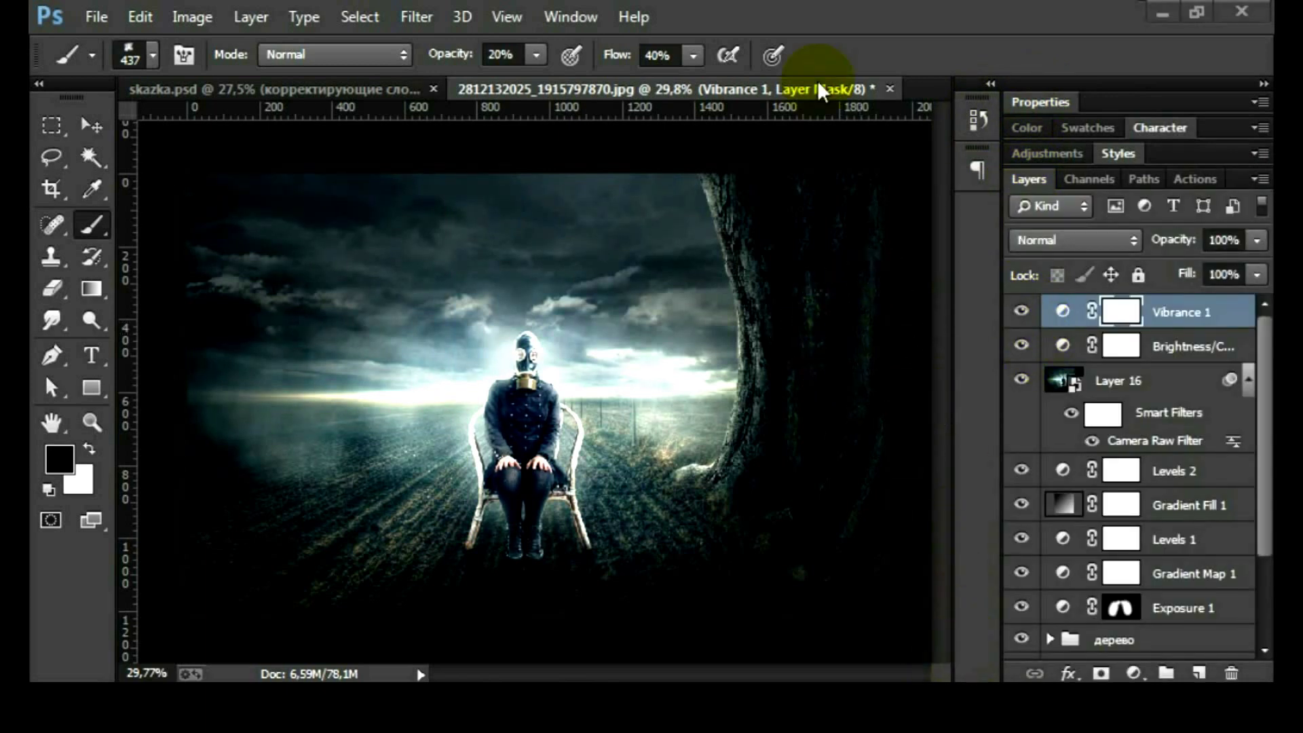
- Reopen Layer 16's Camera Raw filter and brush -0.65 exposure over the figure's head, chest and lap
click(1118, 380)
key(x)
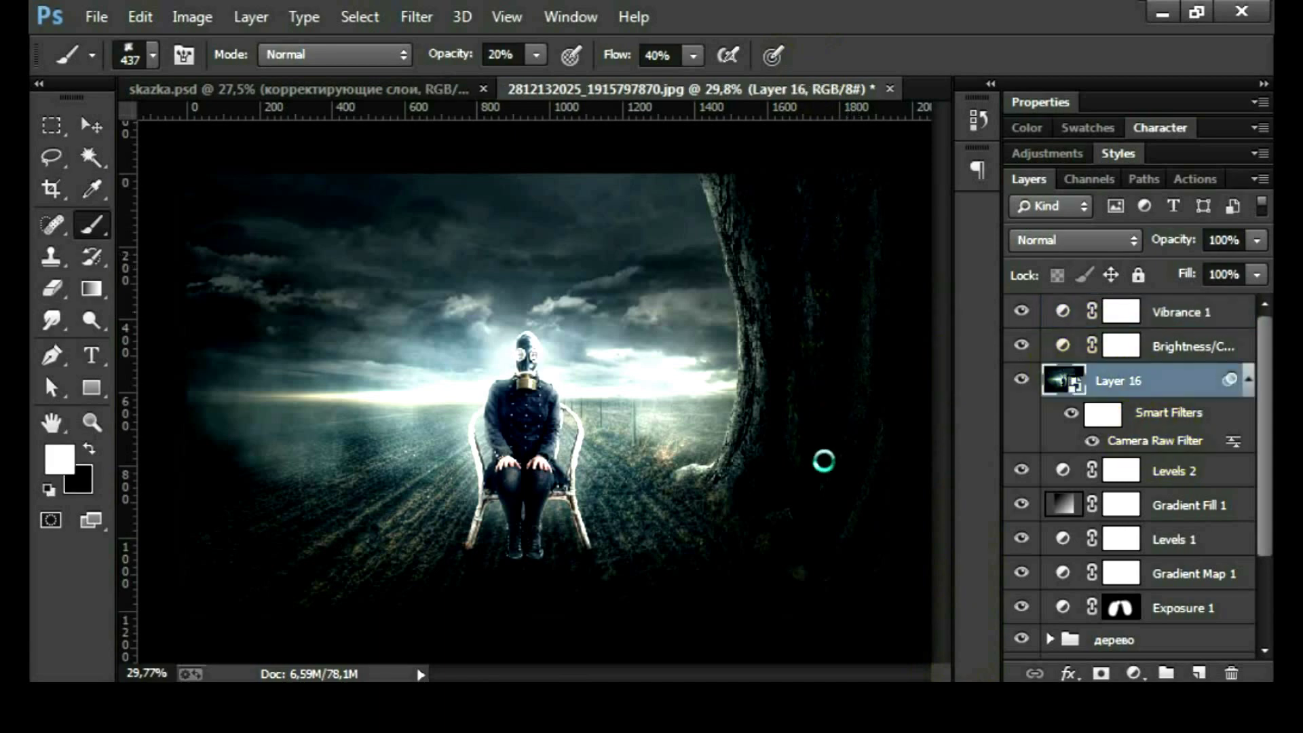
key(ctrl+shift+a)
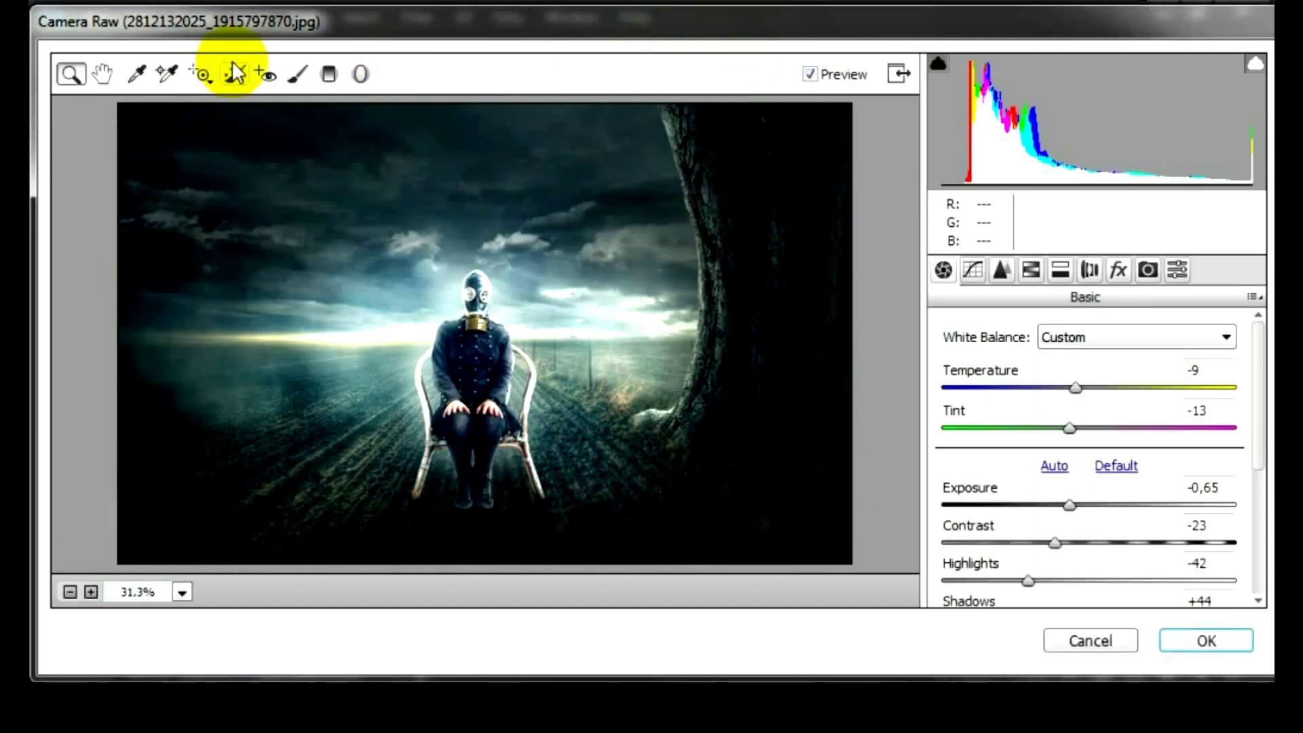
click(296, 74)
drag(1105, 455, 1081, 454)
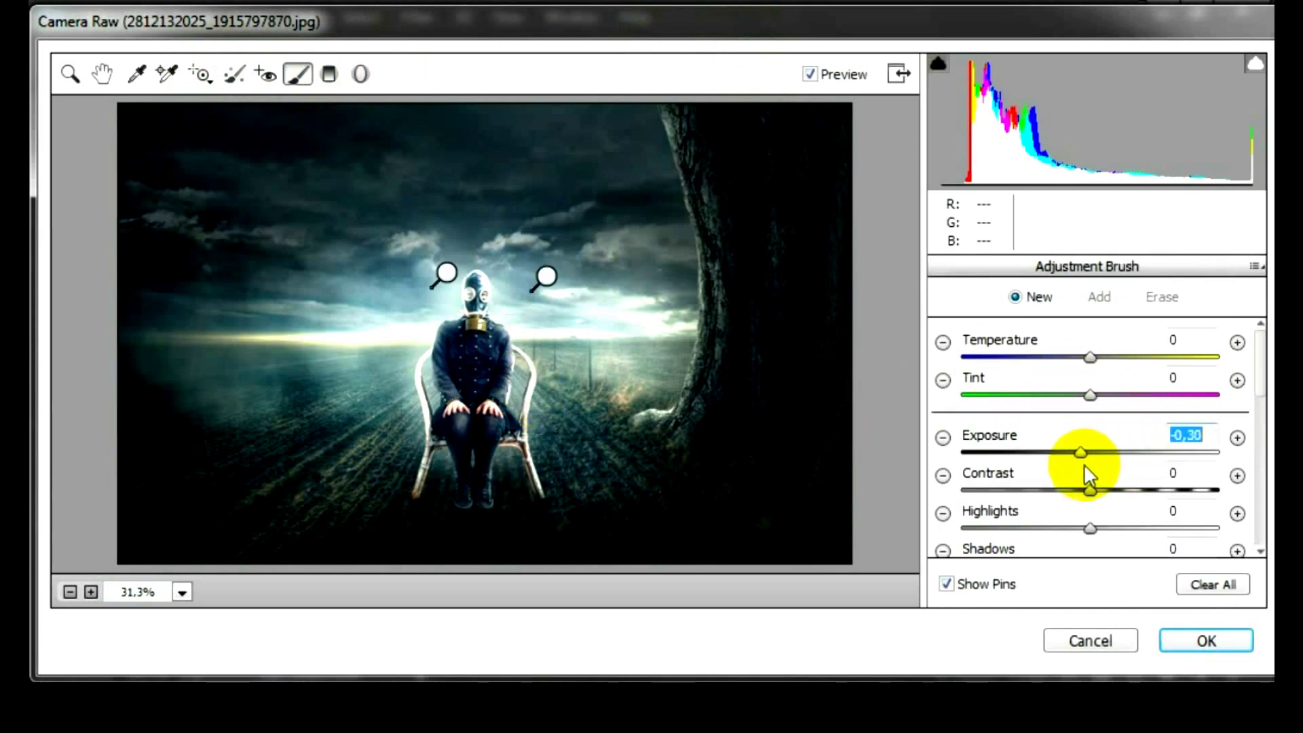
drag(494, 330, 468, 380)
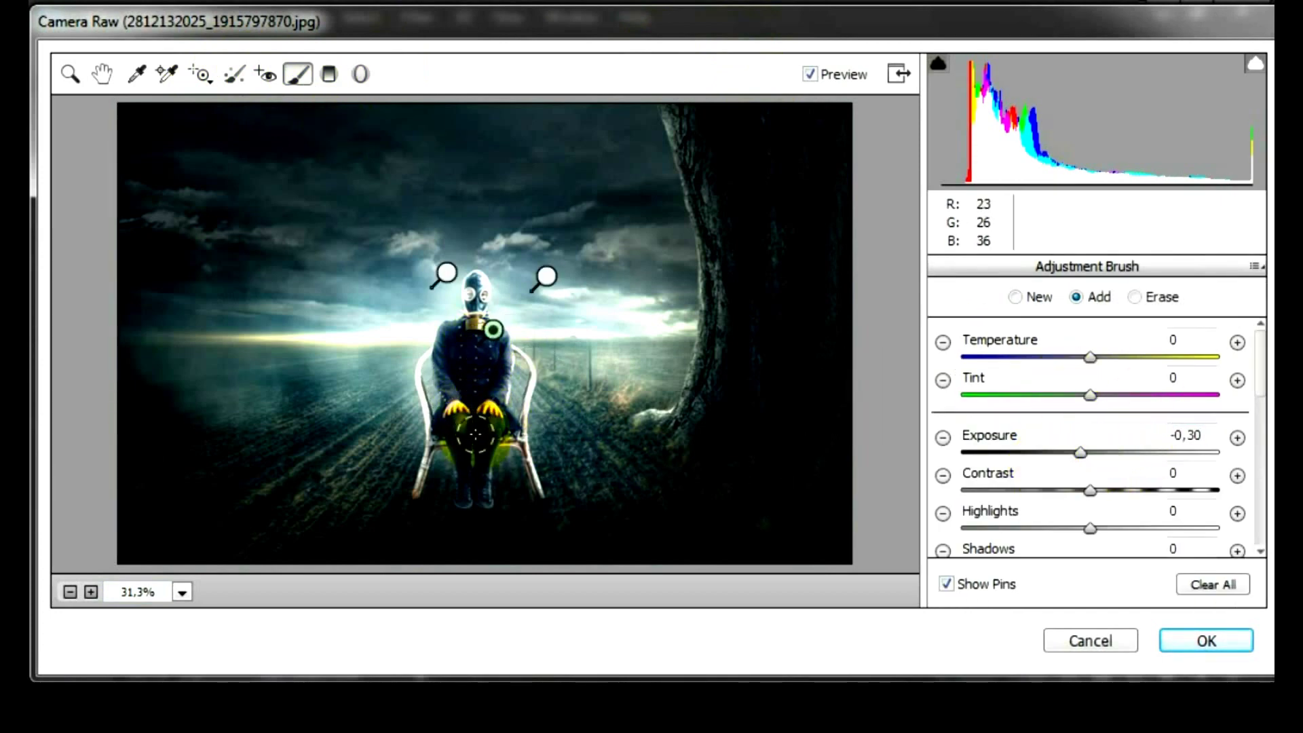
drag(475, 339, 472, 285)
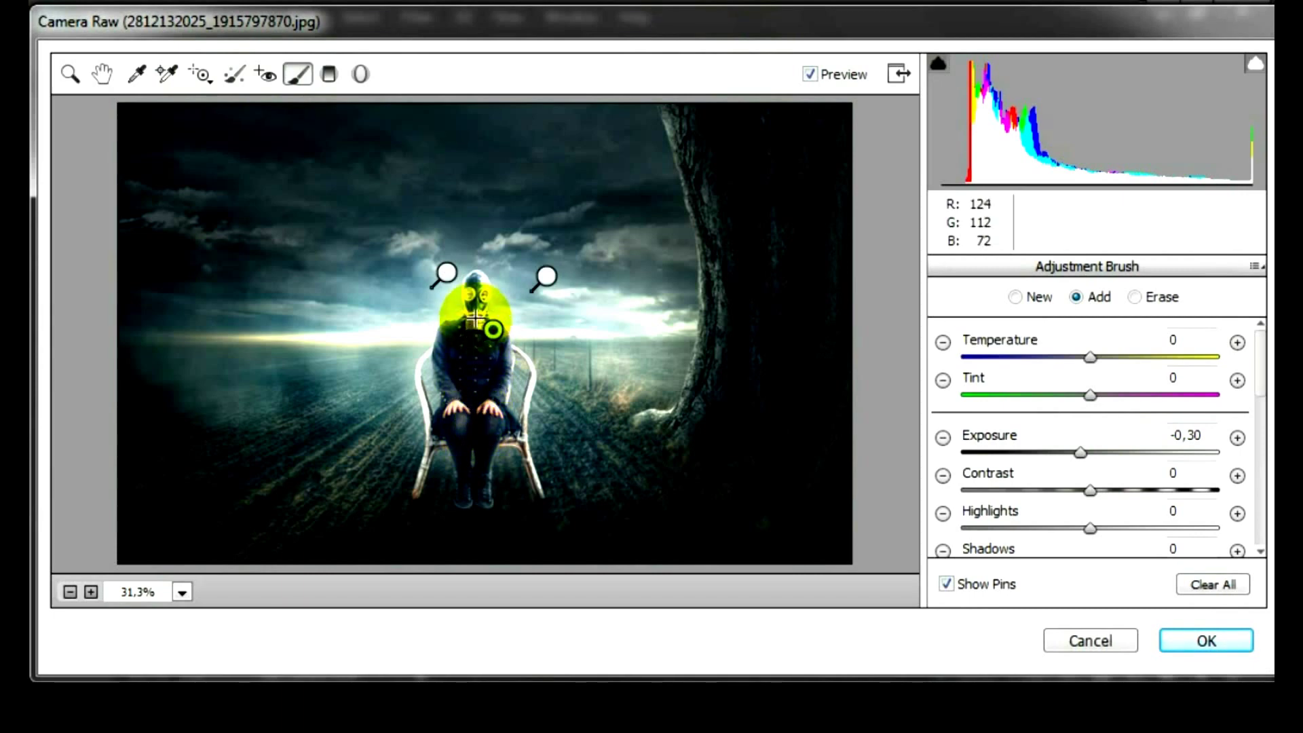
drag(479, 384, 482, 397)
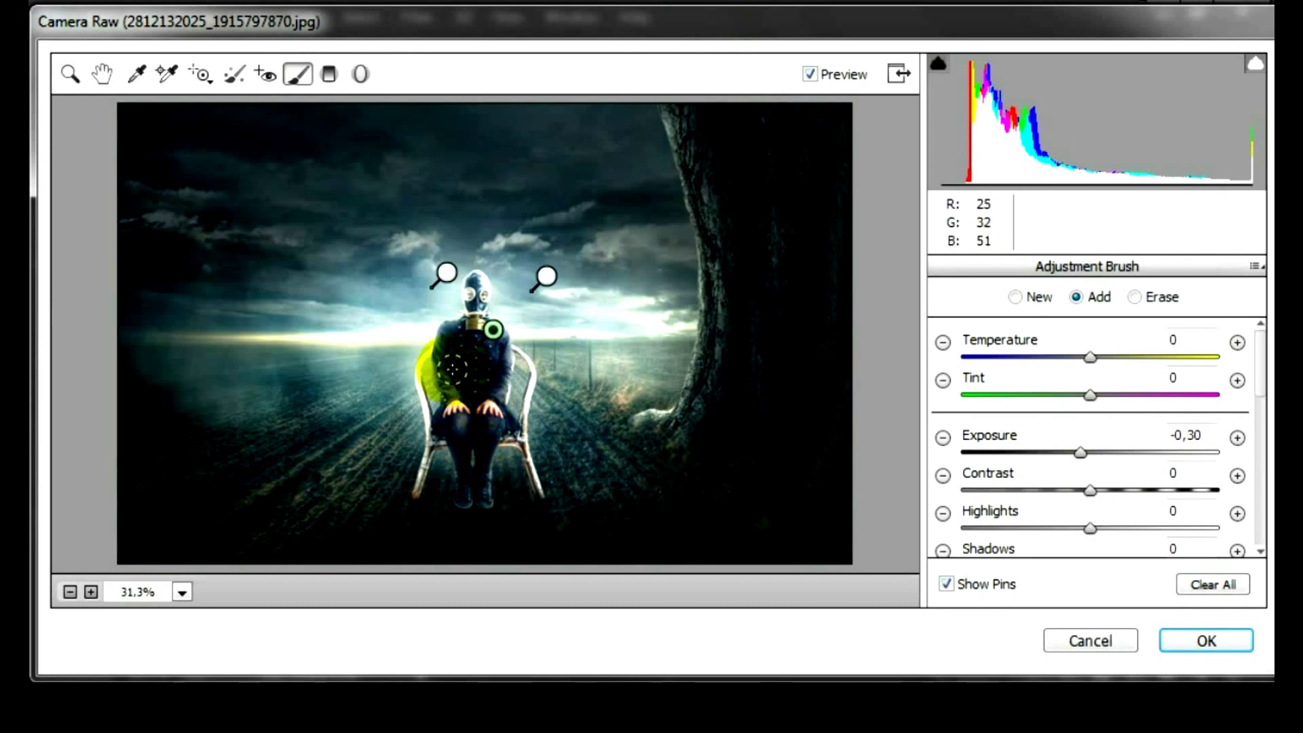
click(916, 450)
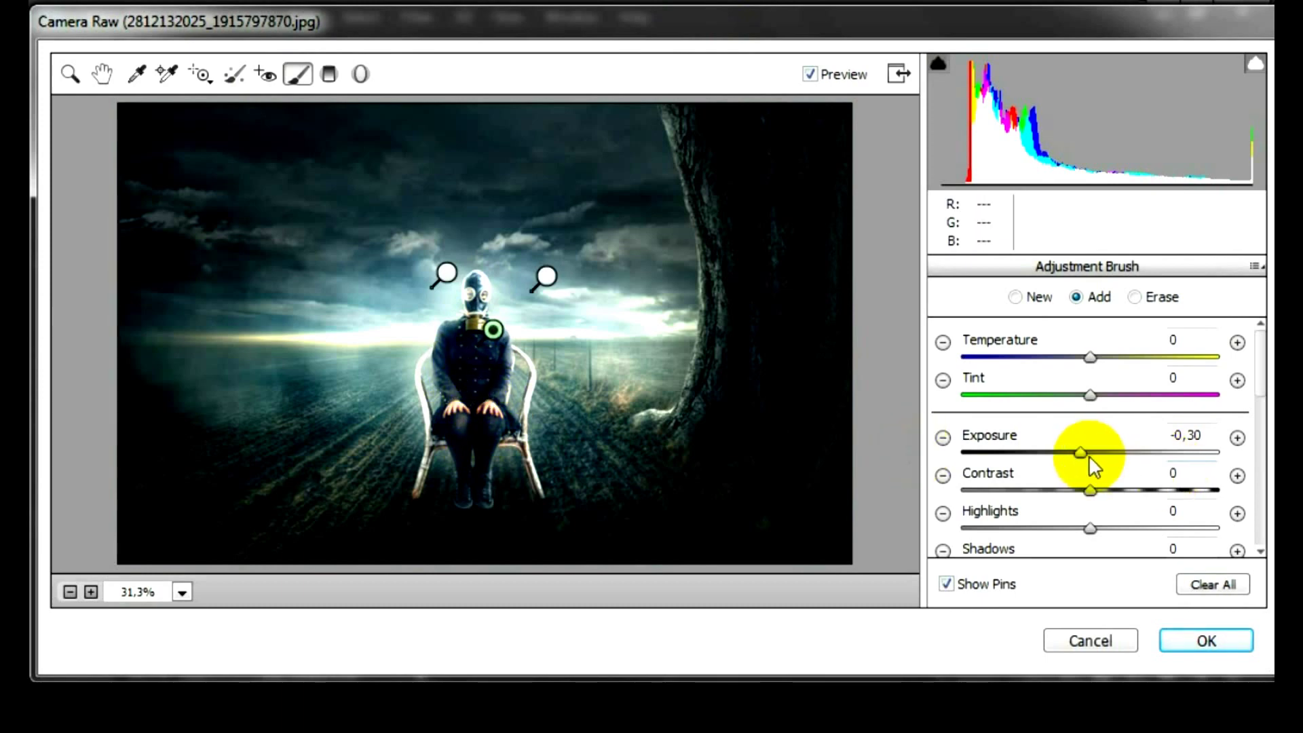
drag(1083, 453, 1073, 457)
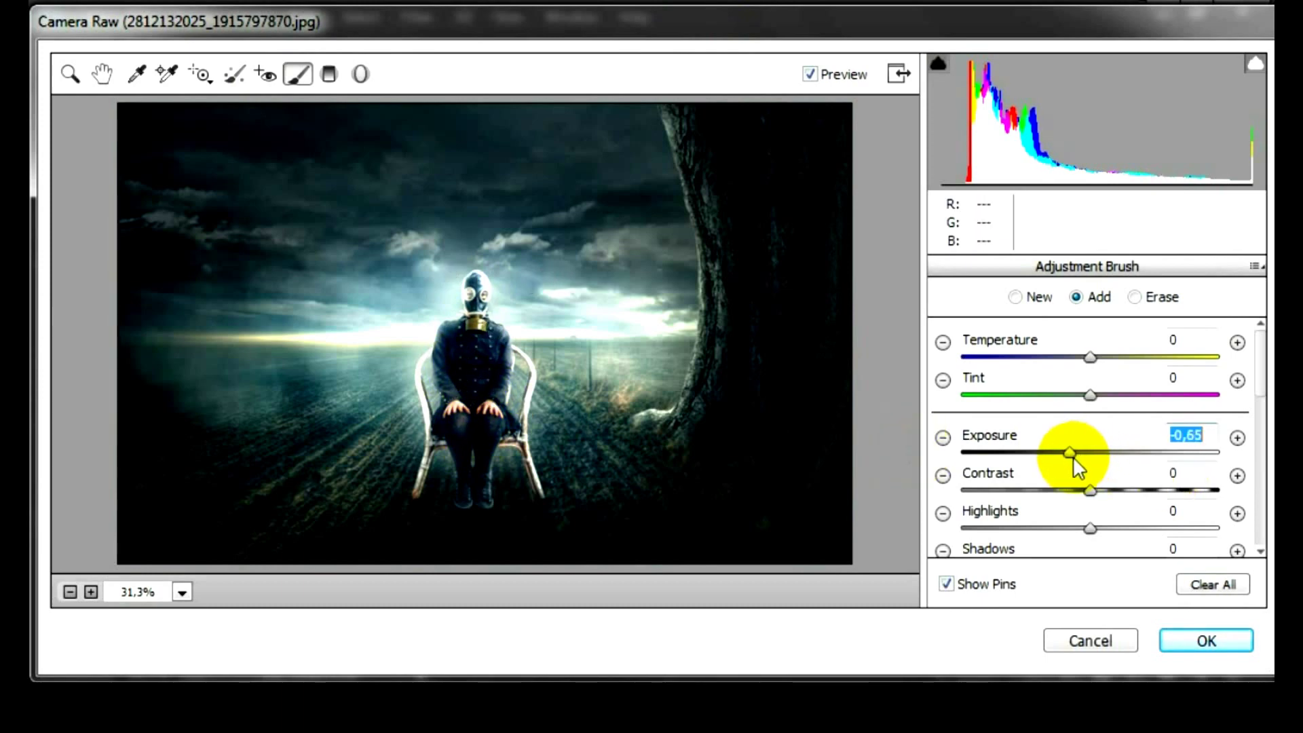
click(1204, 645)
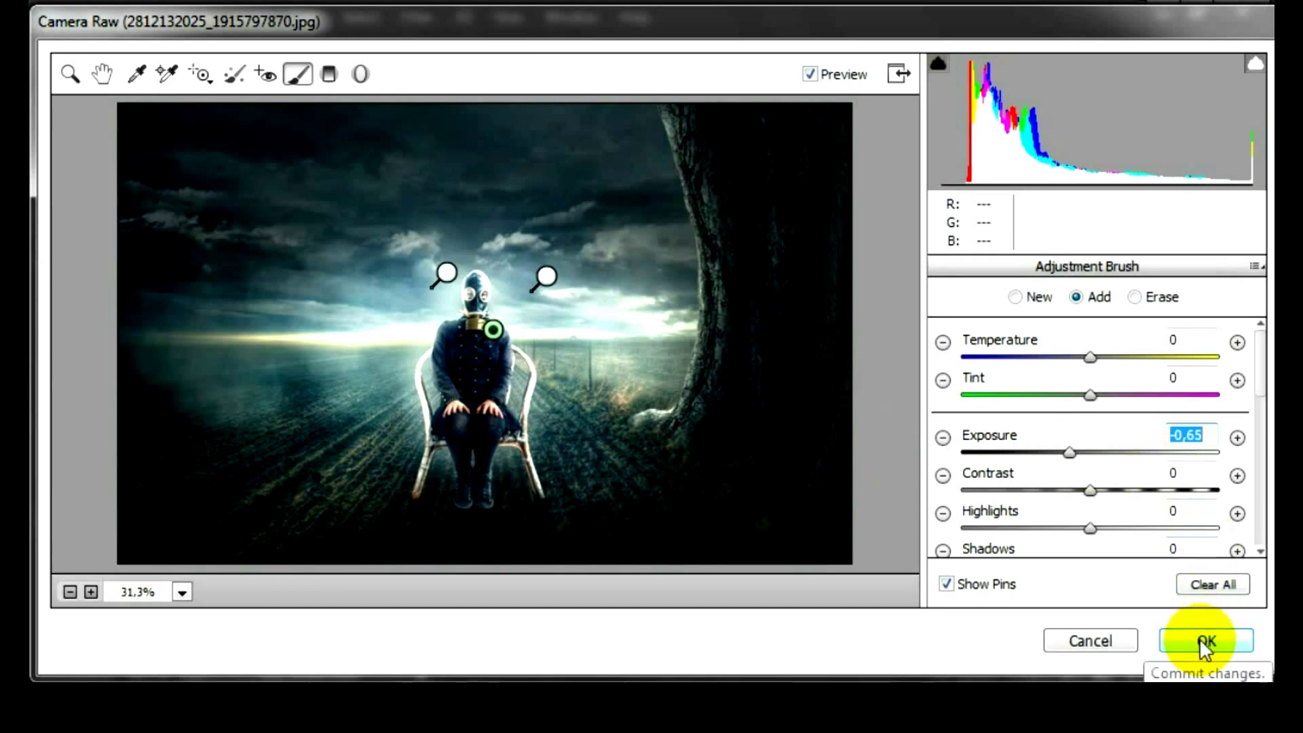
click(496, 299)
- Apply the Camera Raw edit, then paint black on the Vibrance 1 mask over the tree trunk
click(1203, 640)
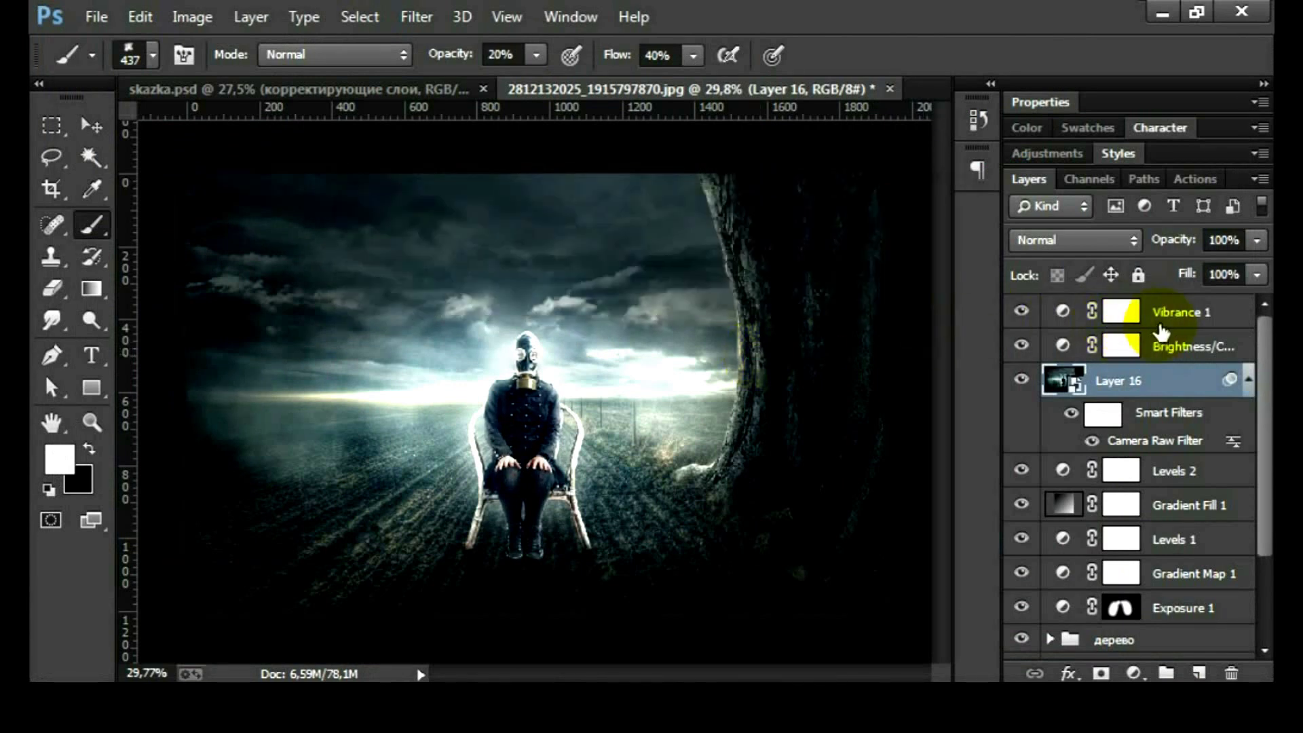
click(1167, 312)
key(x)
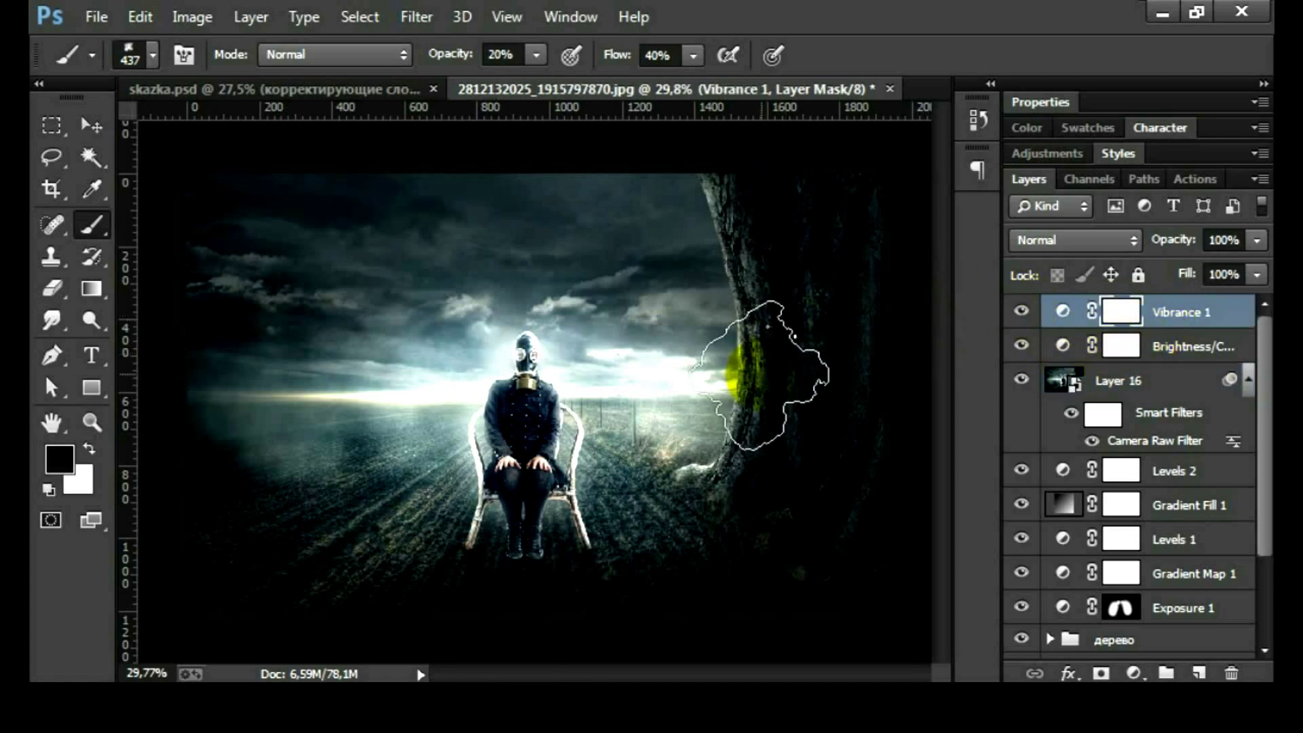
drag(760, 376, 786, 366)
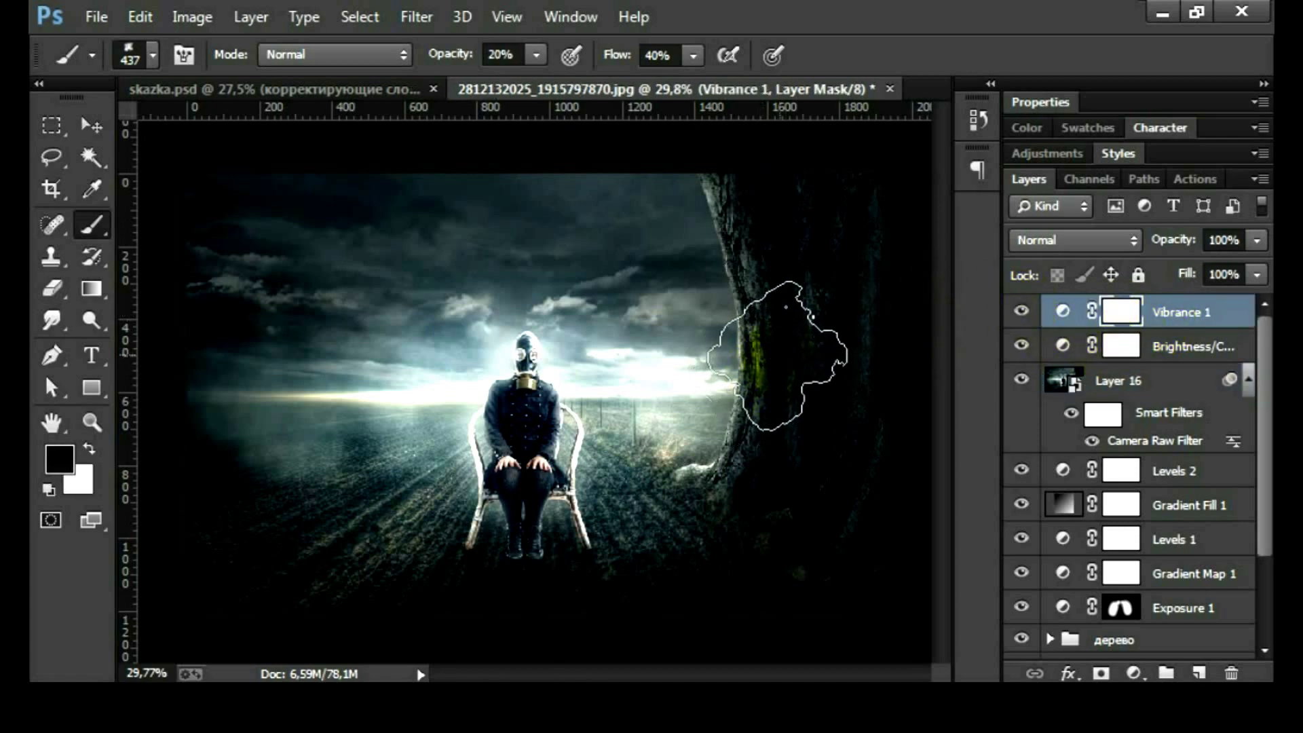